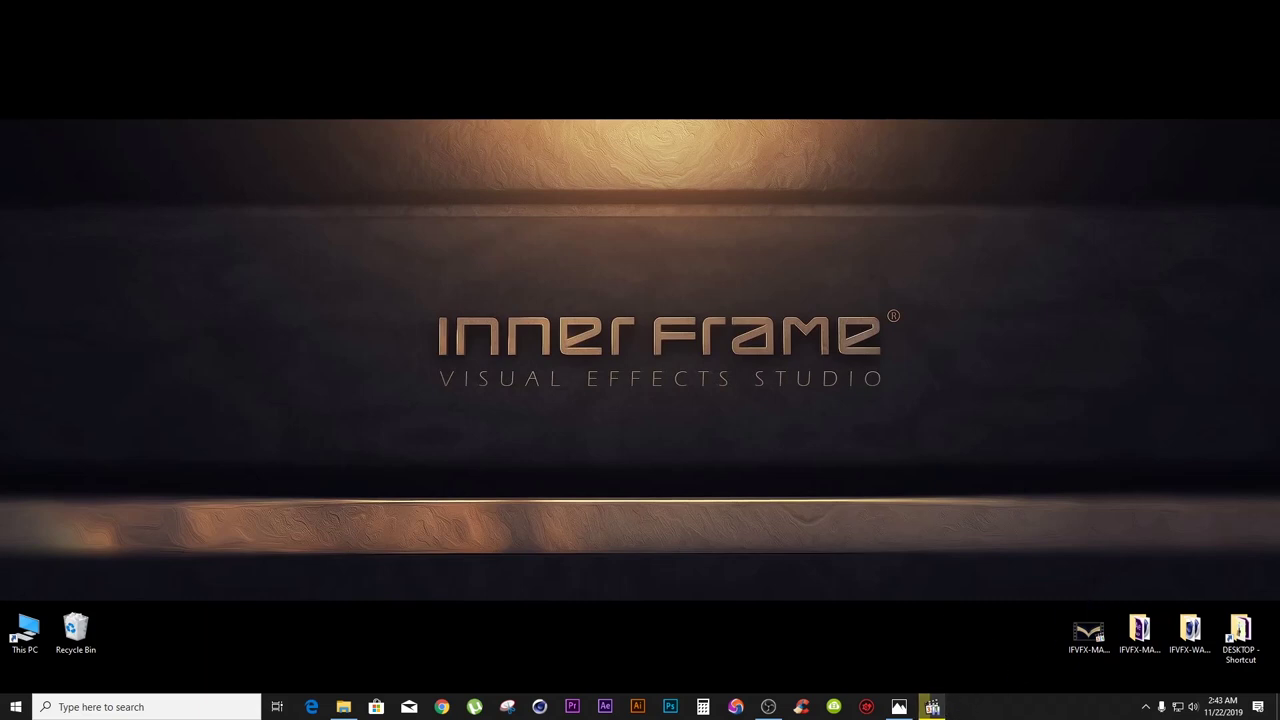
- Arrange the Mazda logo photo and the IFVFX-MAZDA-animation.mp4 video side by side and compare them
{"action": "left_click", "coordinate": [903, 710]}
{"action": "left_click_drag", "start_coordinate": [951, 90], "coordinate": [430, 93]}
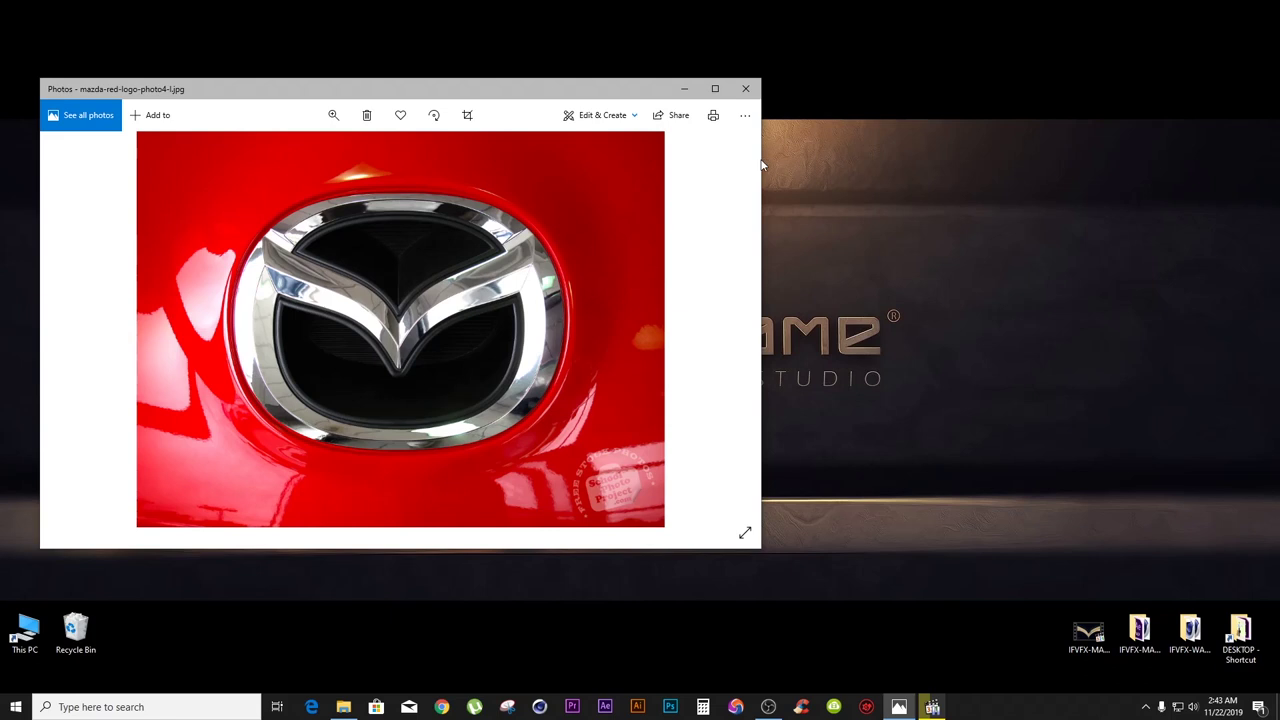
{"action": "left_click_drag", "start_coordinate": [764, 159], "coordinate": [651, 159]}
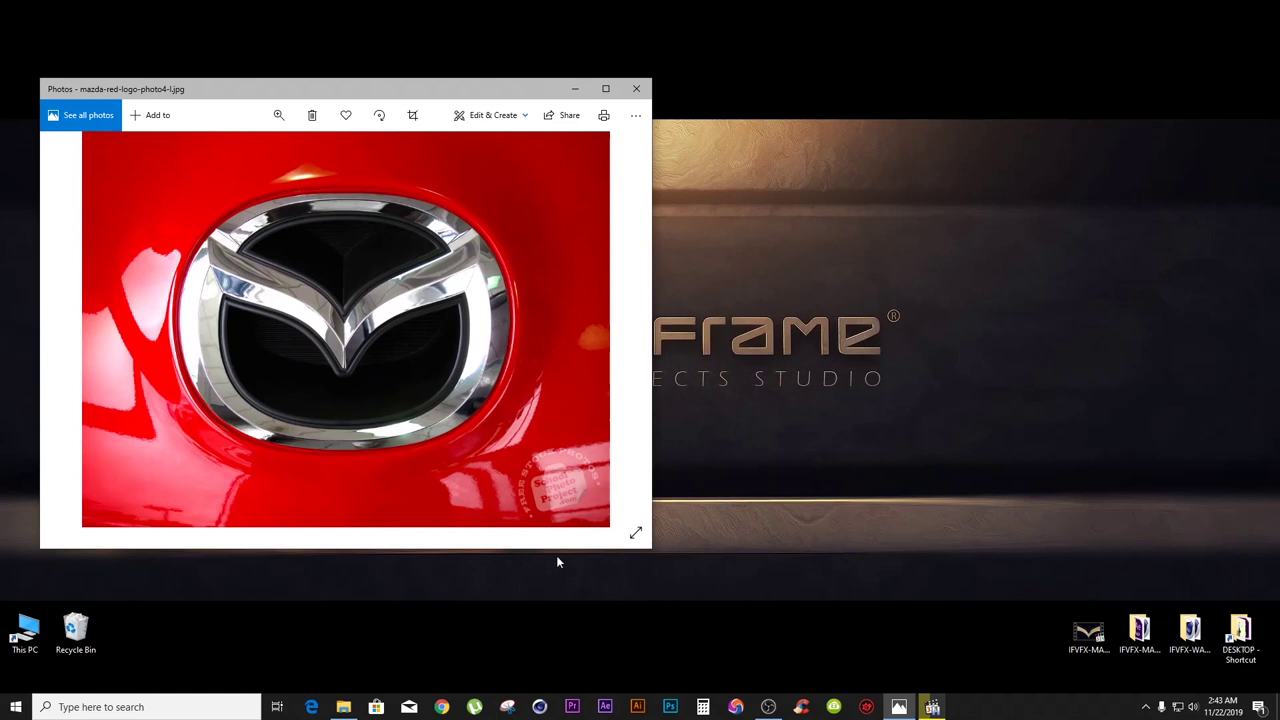
{"action": "left_click_drag", "start_coordinate": [497, 549], "coordinate": [503, 526]}
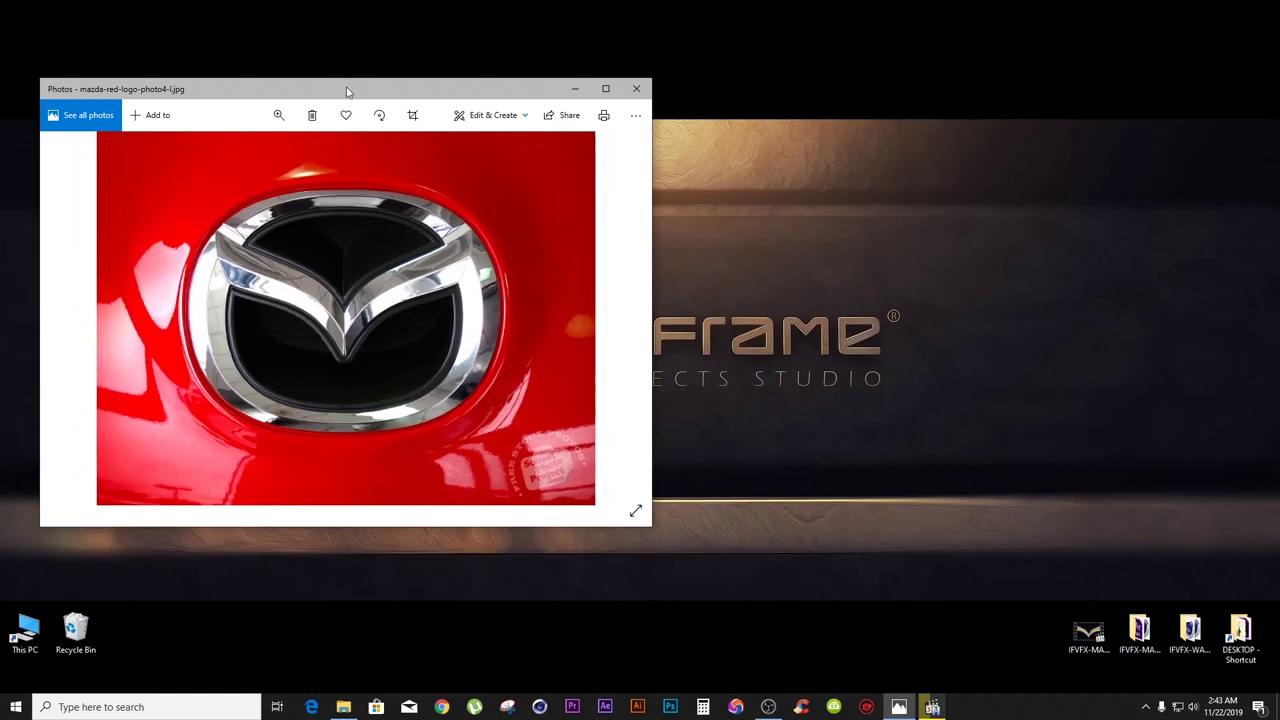
{"action": "left_click_drag", "start_coordinate": [347, 91], "coordinate": [330, 93]}
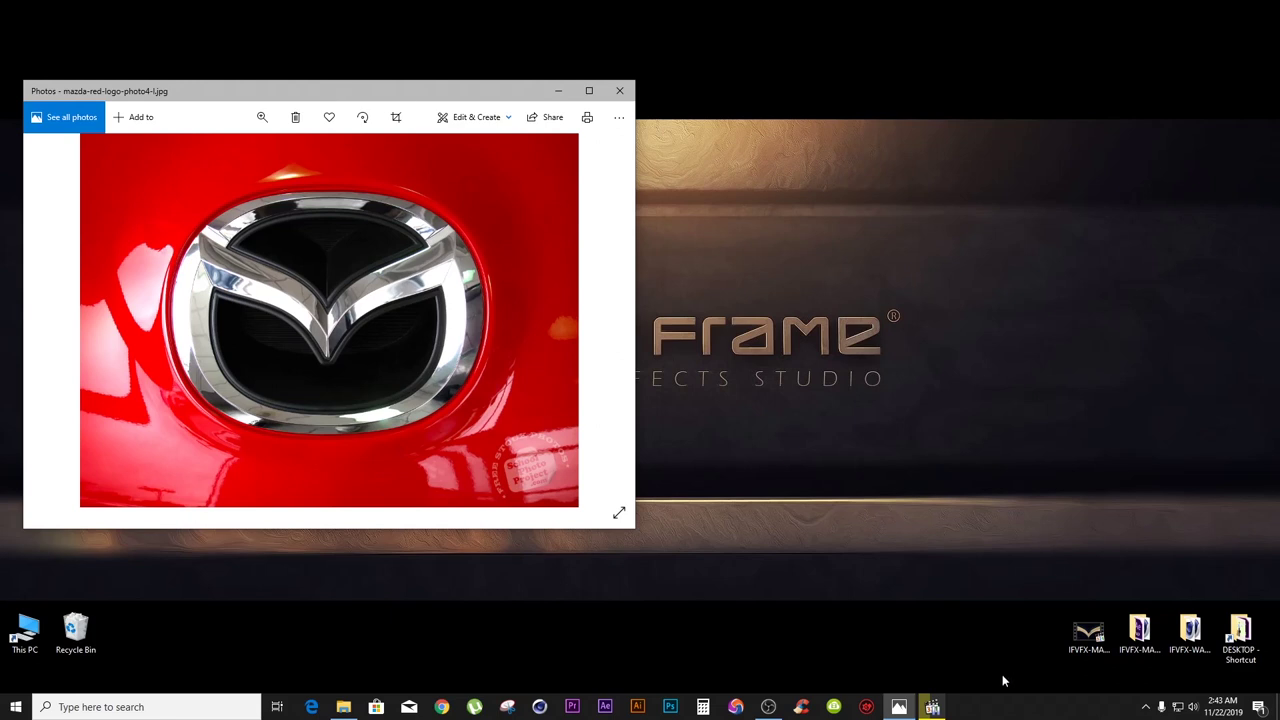
{"action": "left_click", "coordinate": [932, 707]}
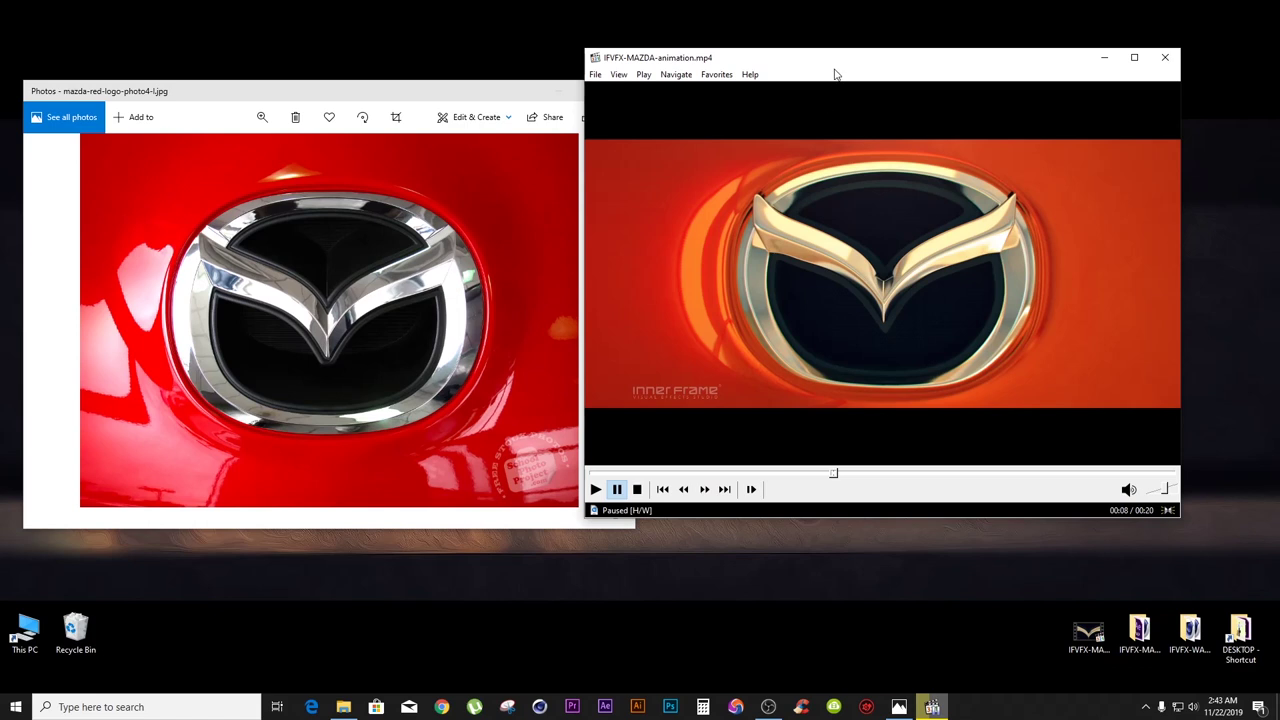
{"action": "left_click_drag", "start_coordinate": [838, 60], "coordinate": [870, 89]}
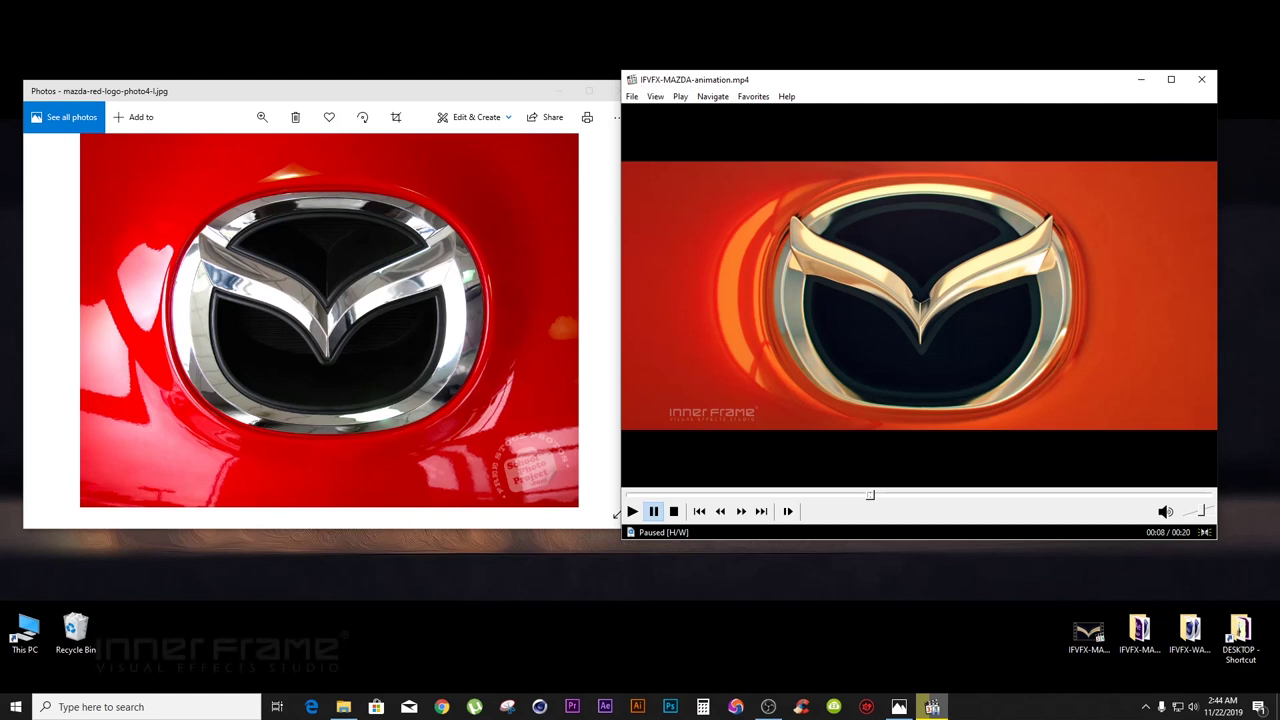
{"action": "mouse_move", "coordinate": [916, 84]}
{"action": "left_mouse_down"}
{"action": "mouse_move", "coordinate": [934, 89]}
{"action": "mouse_move", "coordinate": [915, 94]}
{"action": "left_mouse_up"}
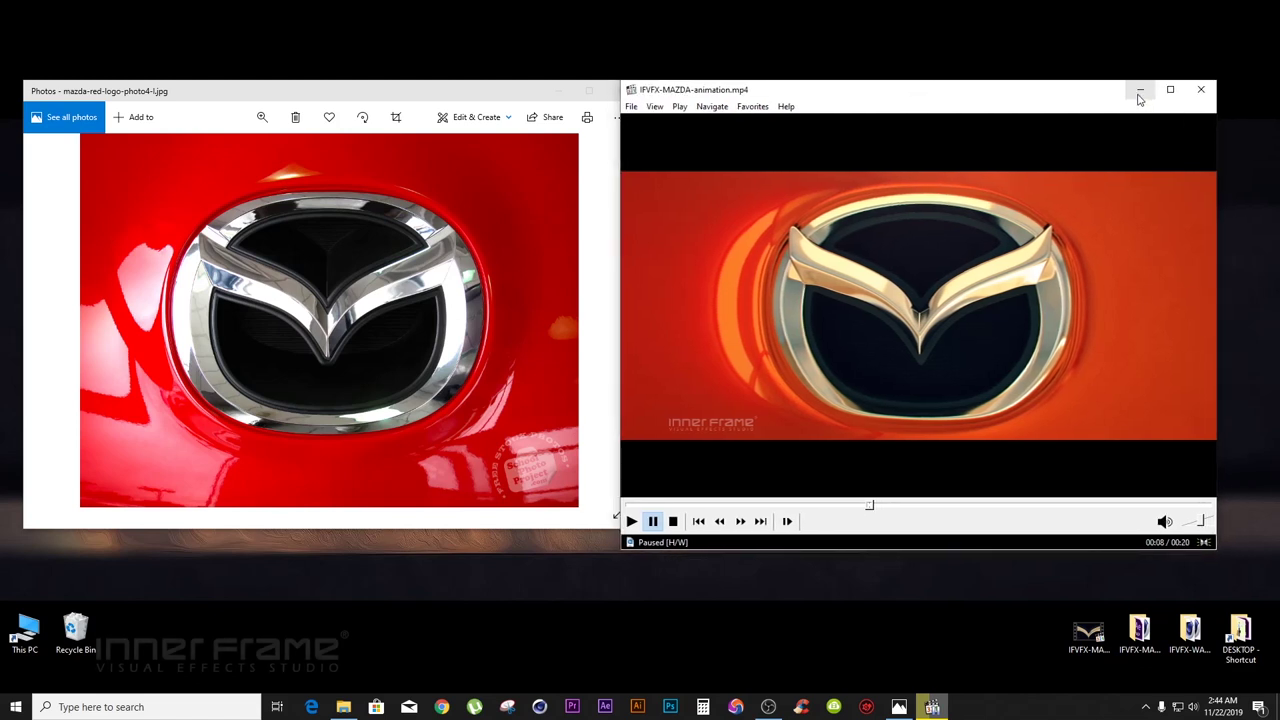
{"action": "left_click_drag", "start_coordinate": [756, 93], "coordinate": [790, 95]}
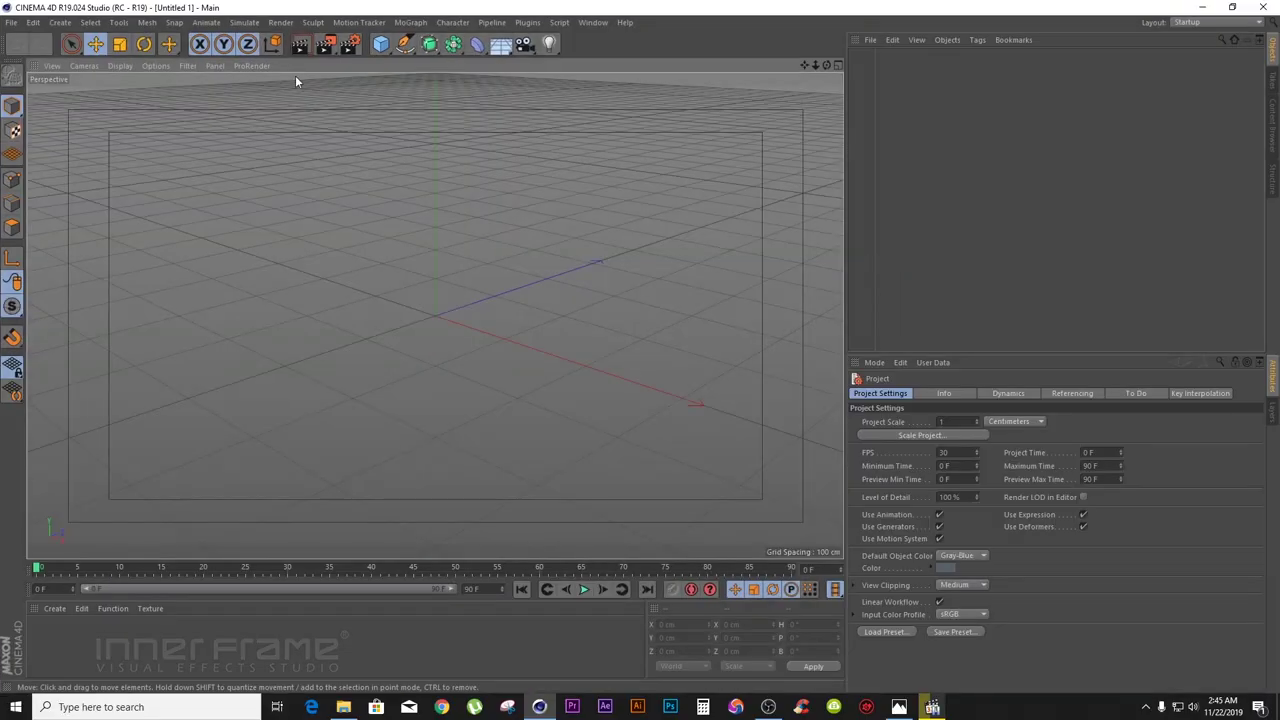
- Switch to Cinema 4D and consult the Mazda logo reference photo over the empty scene
{"action": "left_click_drag", "start_coordinate": [827, 66], "coordinate": [775, 84]}
{"action": "left_click_drag", "start_coordinate": [460, 295], "coordinate": [504, 344], "text": "alt"}
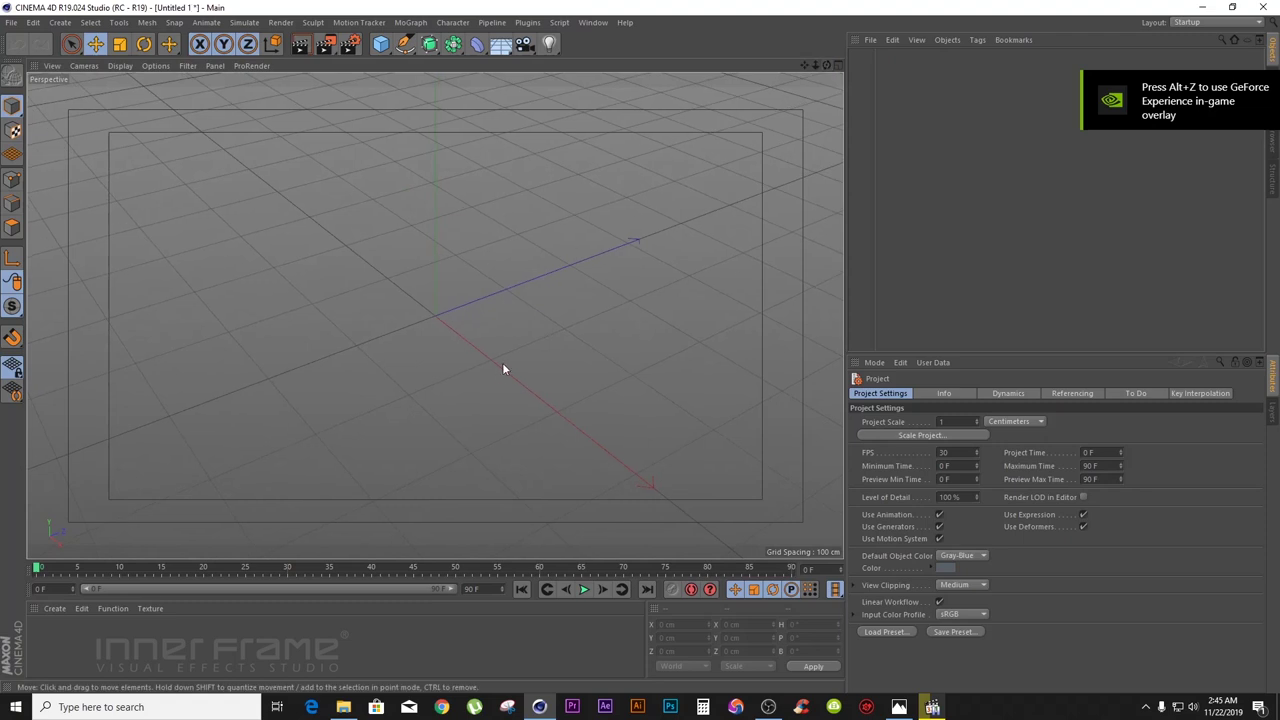
{"action": "left_click", "coordinate": [899, 707]}
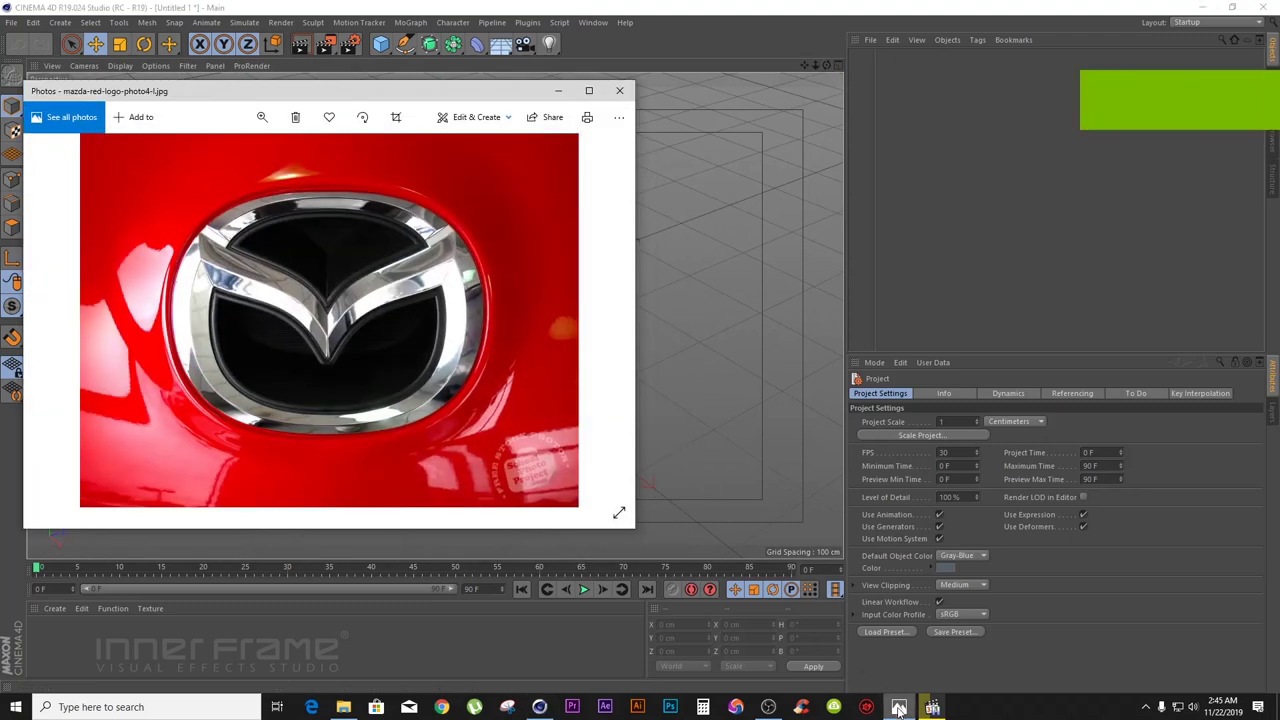
{"action": "left_click", "coordinate": [898, 709]}
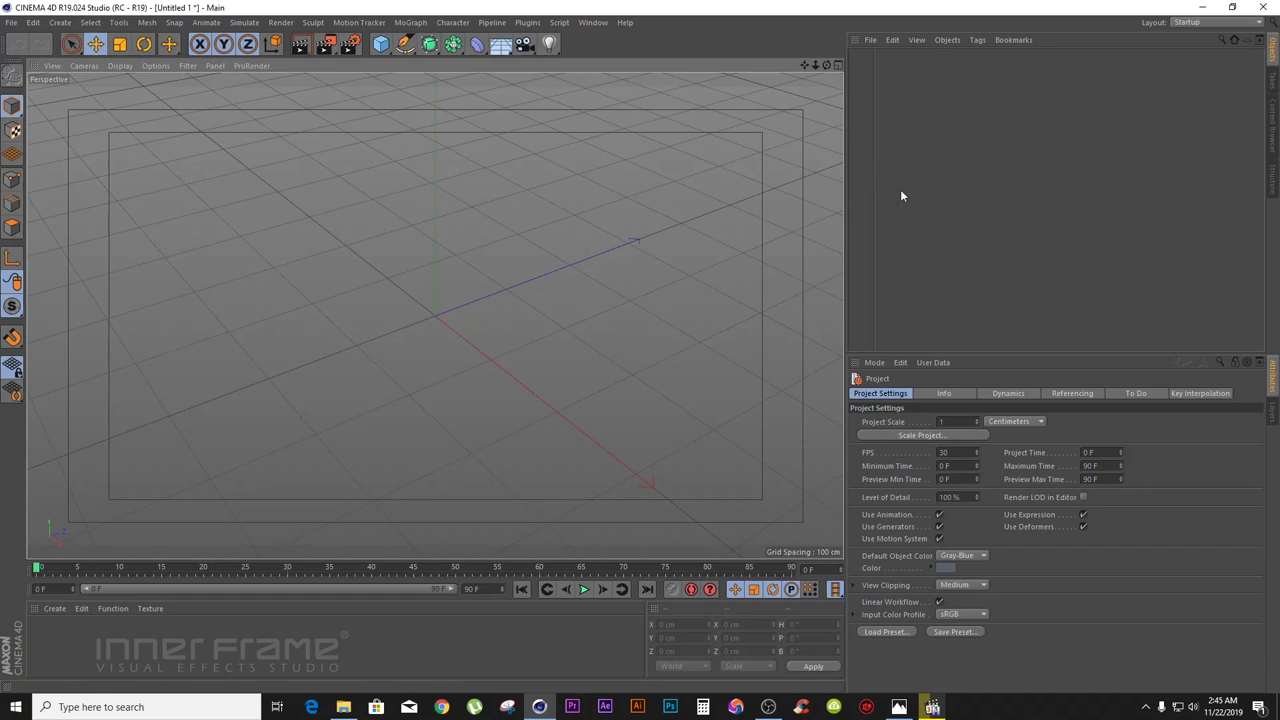
{"action": "left_click", "coordinate": [899, 708]}
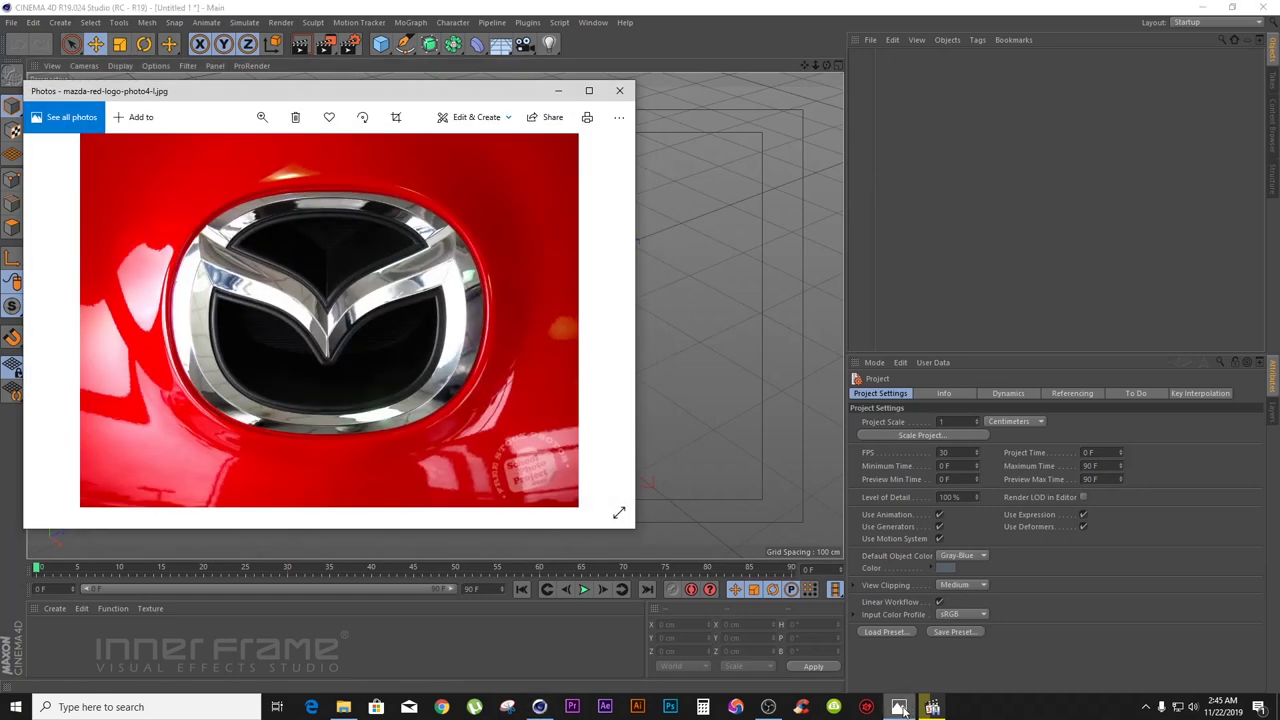
{"action": "left_click", "coordinate": [903, 711]}
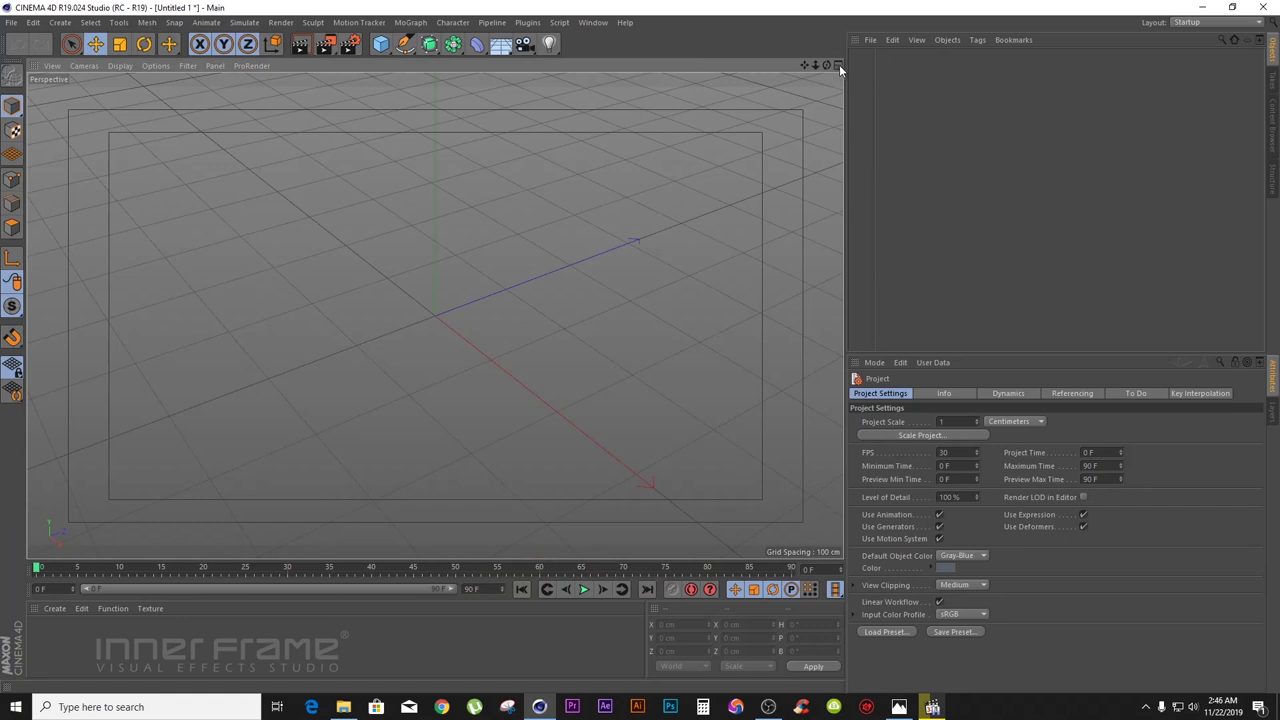
- Show the Front view at full size to match the direction of the logo photo
{"action": "left_click", "coordinate": [839, 64]}
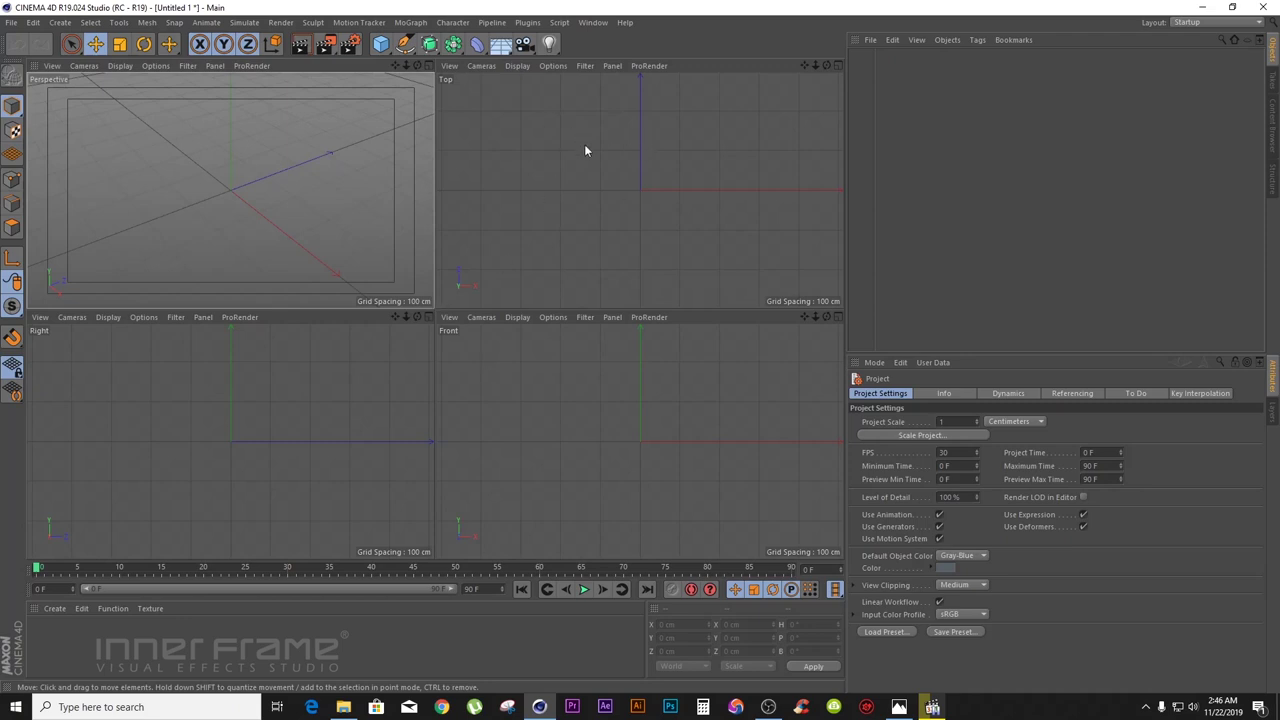
{"action": "left_click", "coordinate": [837, 317]}
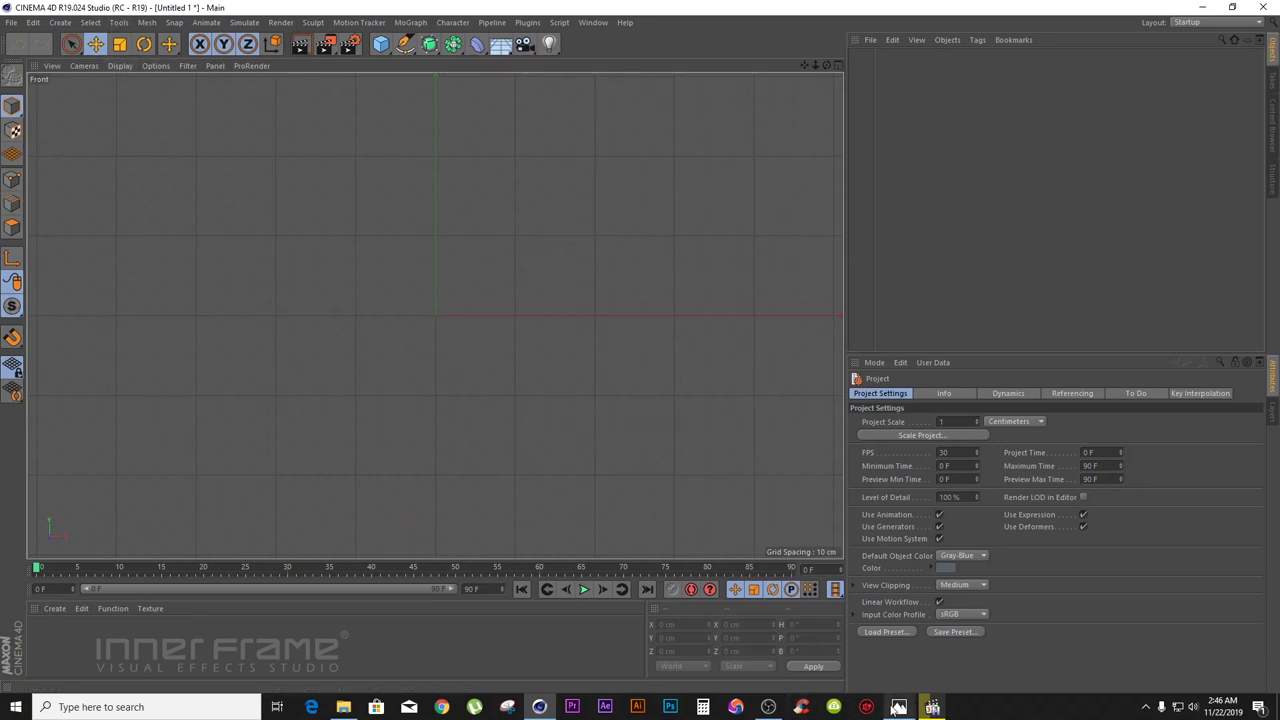
{"action": "left_click", "coordinate": [899, 707]}
{"action": "left_click", "coordinate": [899, 707]}
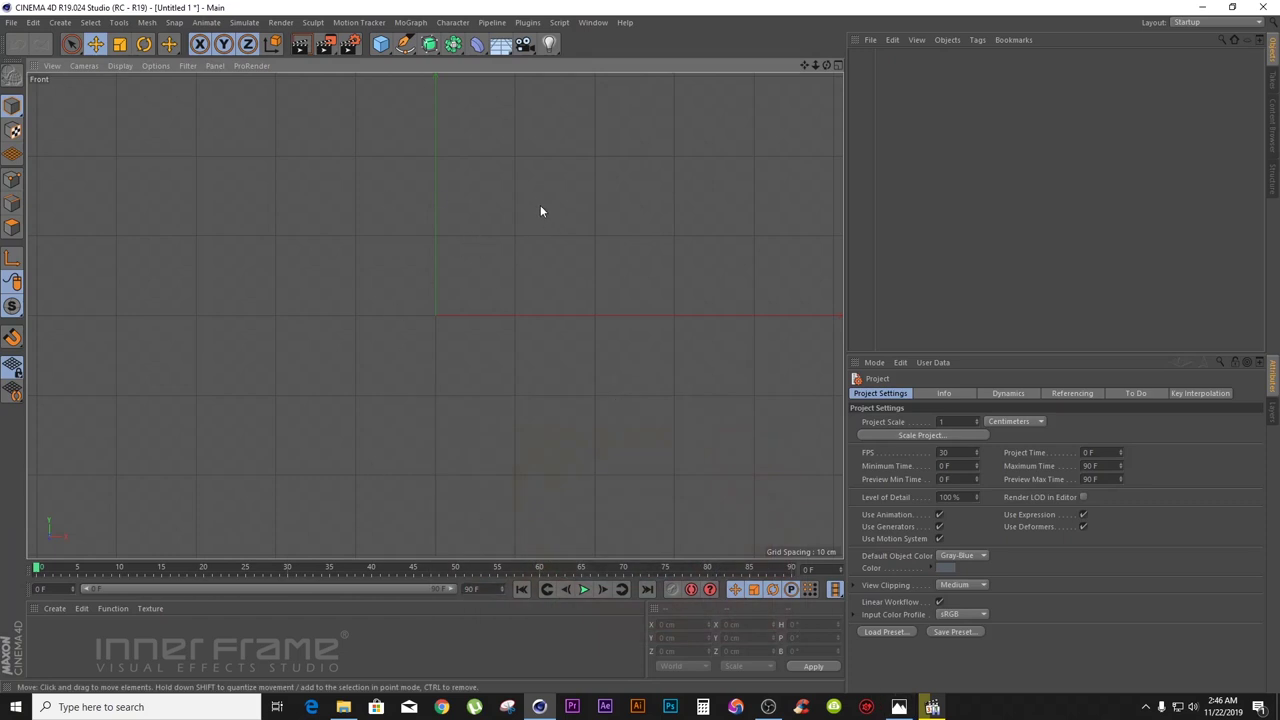
- Load mazda-red-logo-photo4-l.jpg as the background picture of the Front view
{"action": "left_click", "coordinate": [159, 66]}
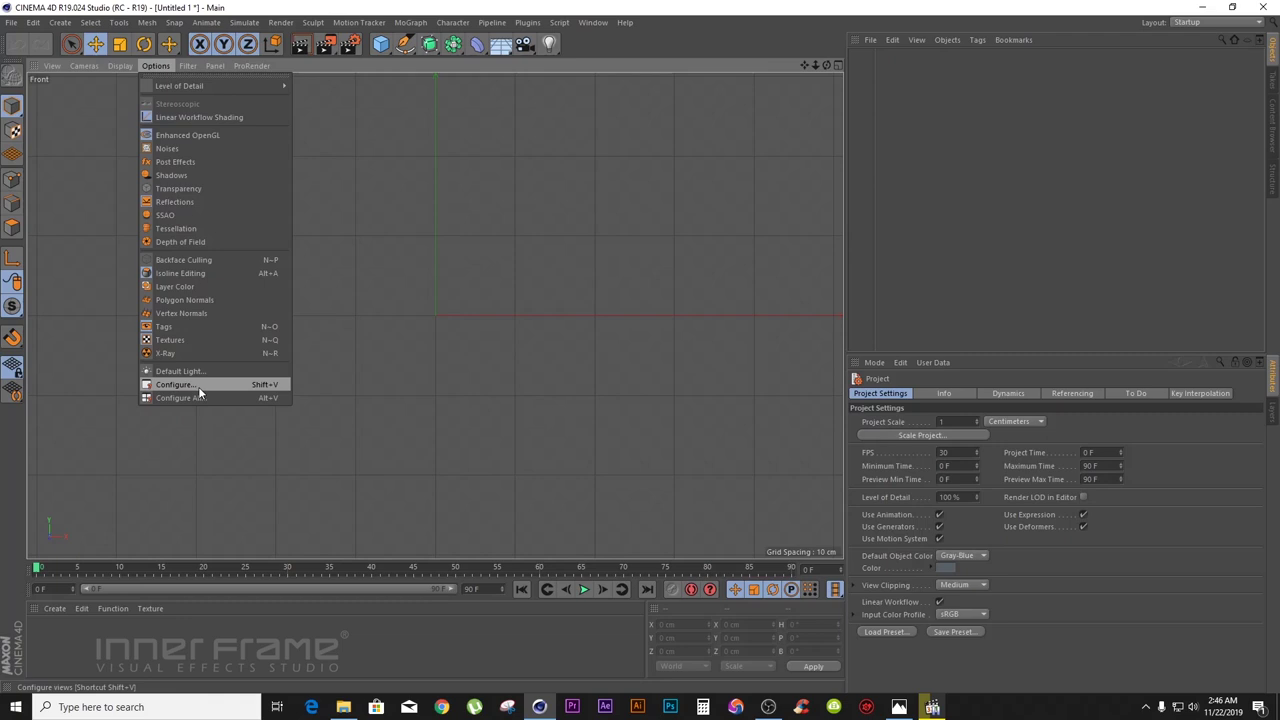
{"action": "left_click", "coordinate": [156, 65]}
{"action": "left_click", "coordinate": [155, 66]}
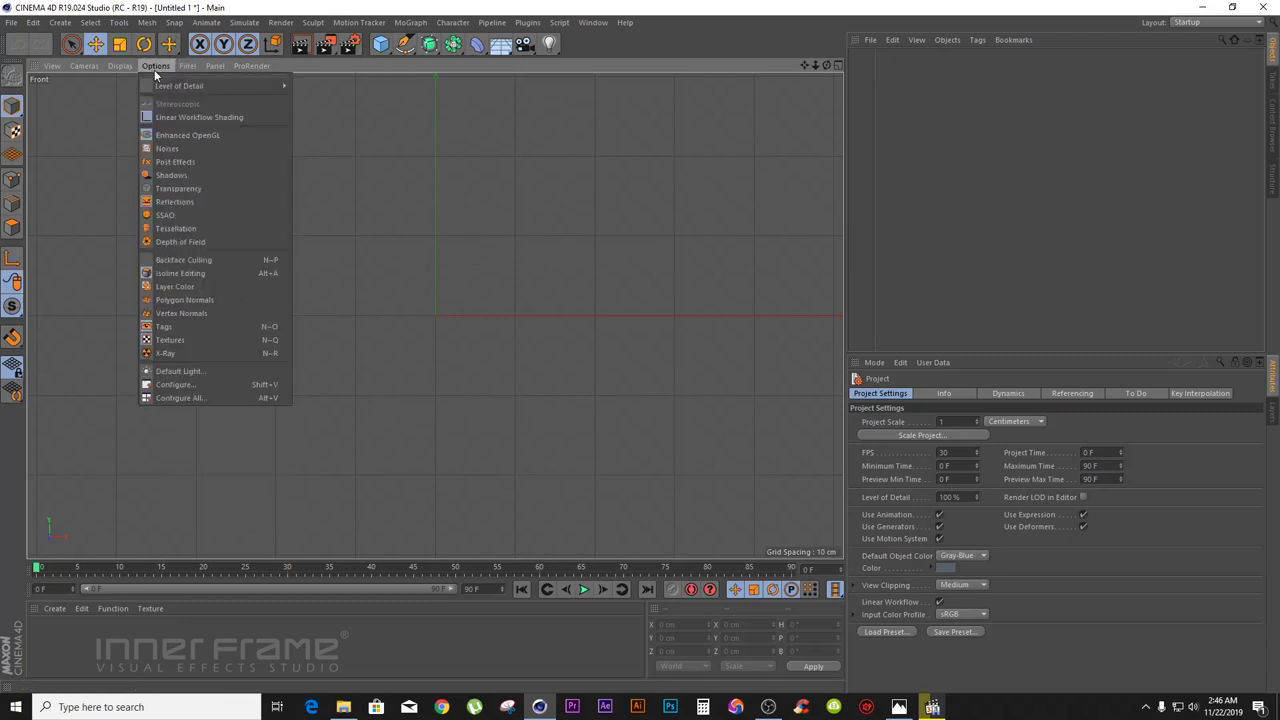
{"action": "left_click", "coordinate": [200, 384]}
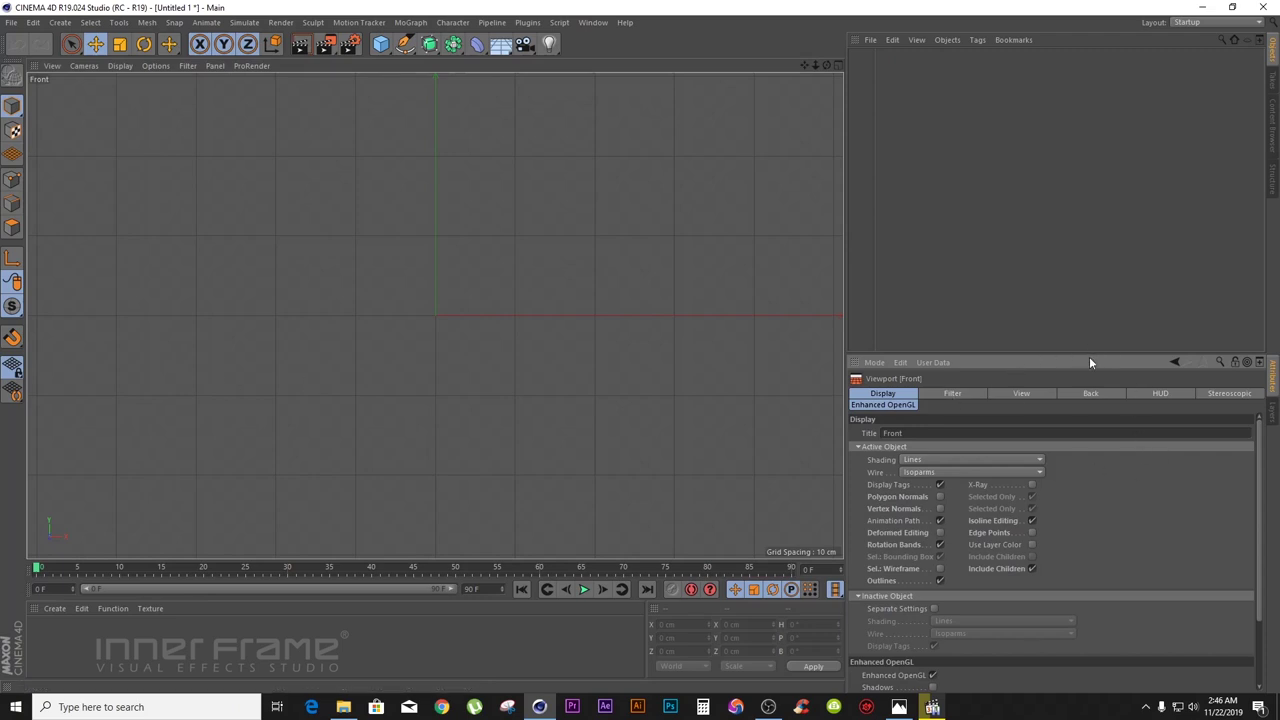
{"action": "left_click_drag", "start_coordinate": [1090, 362], "coordinate": [1090, 313]}
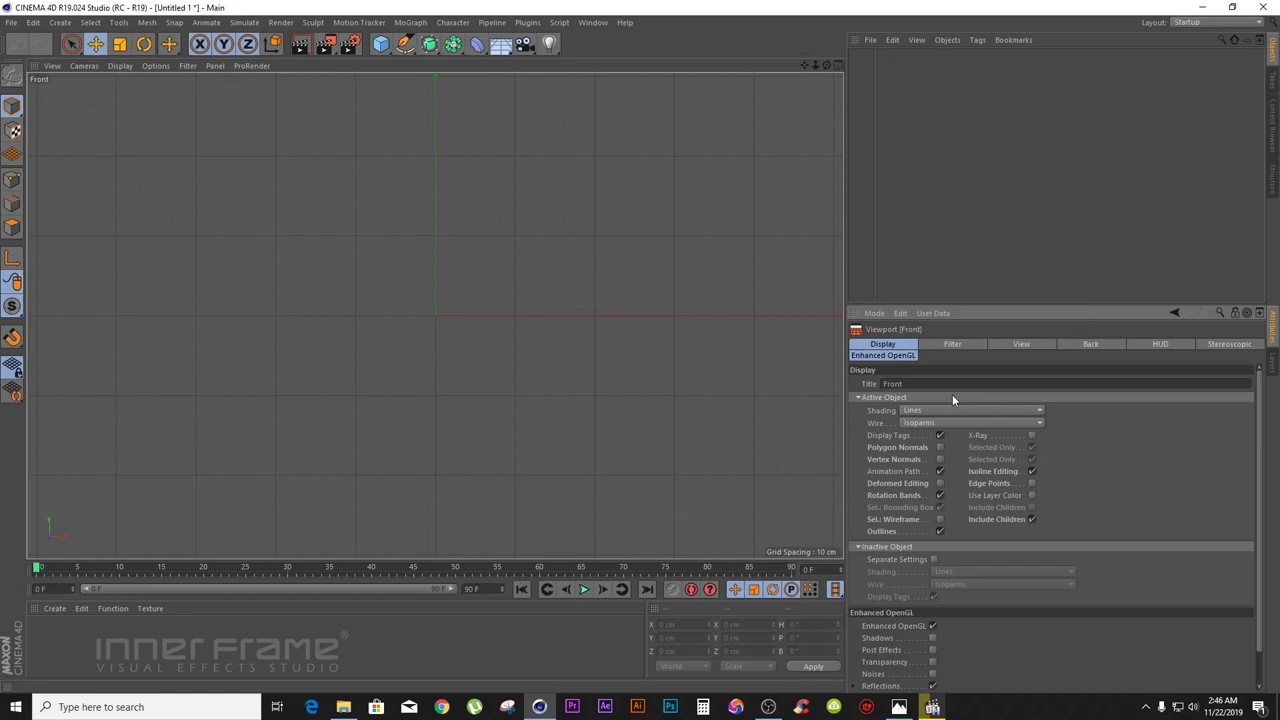
{"action": "left_click", "coordinate": [1092, 344]}
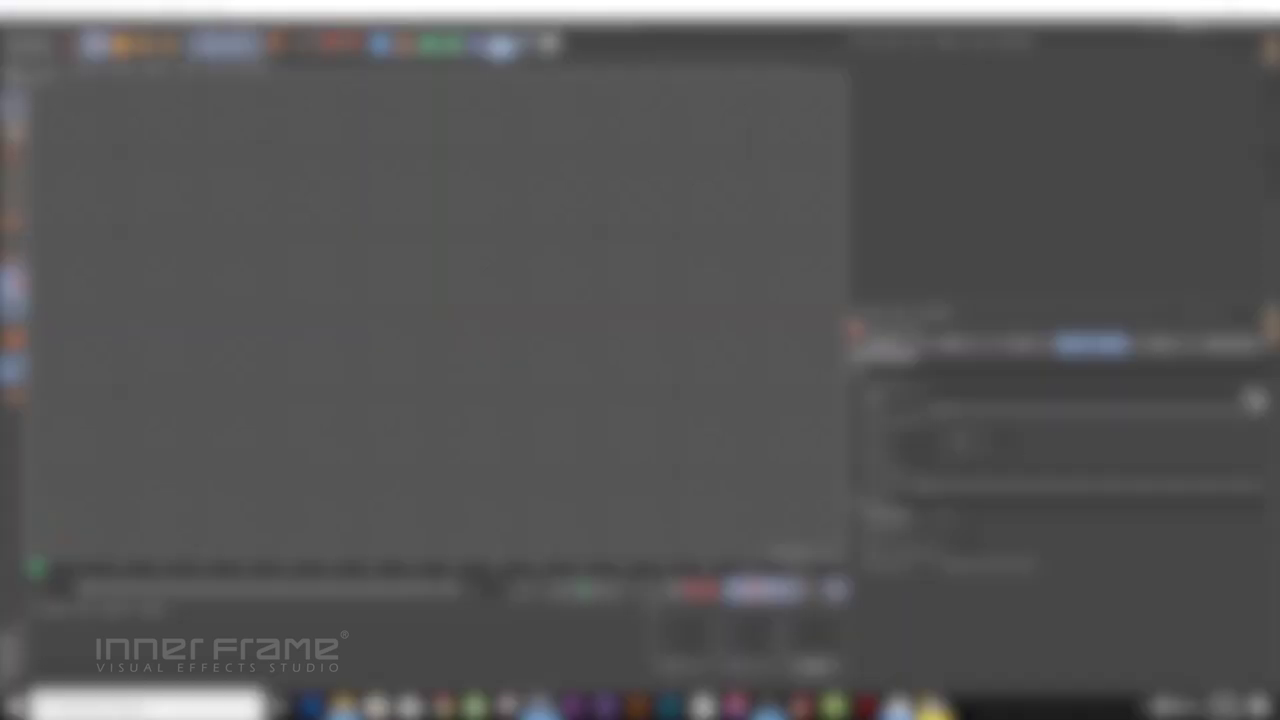
{"action": "left_click", "coordinate": [1256, 402]}
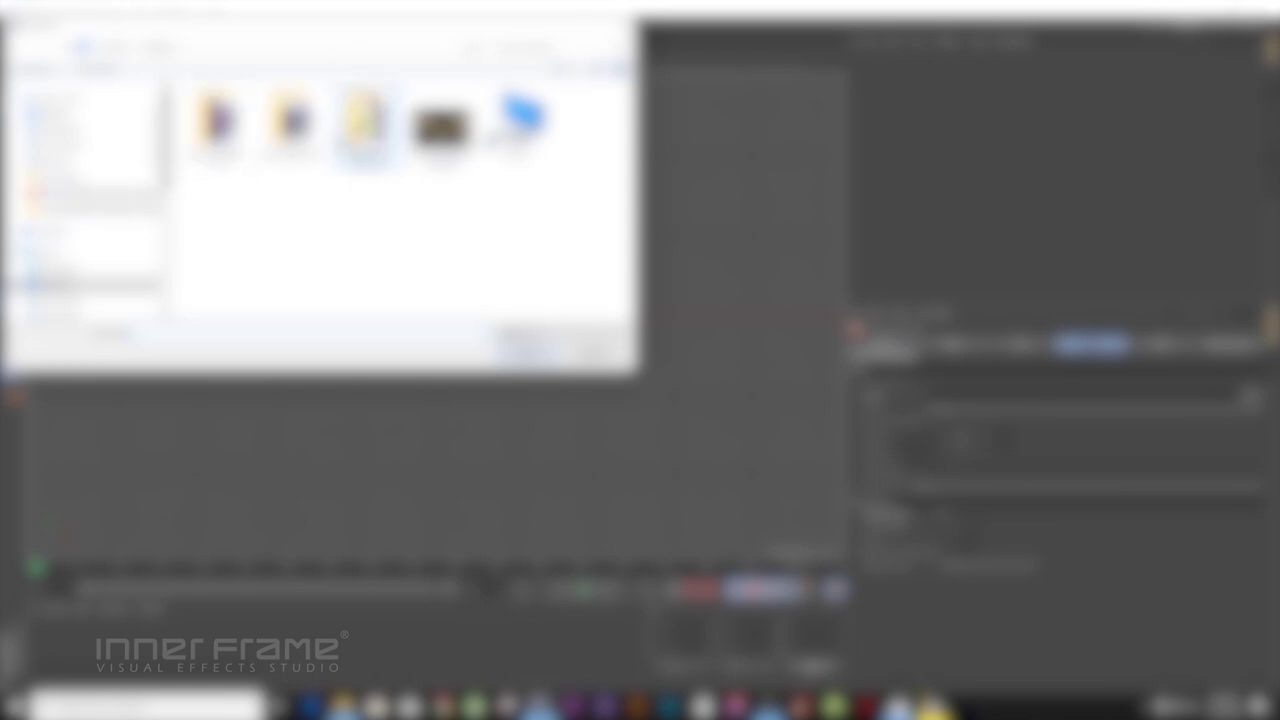
{"action": "left_click", "coordinate": [218, 128]}
{"action": "left_click", "coordinate": [300, 150]}
{"action": "left_click", "coordinate": [544, 354]}
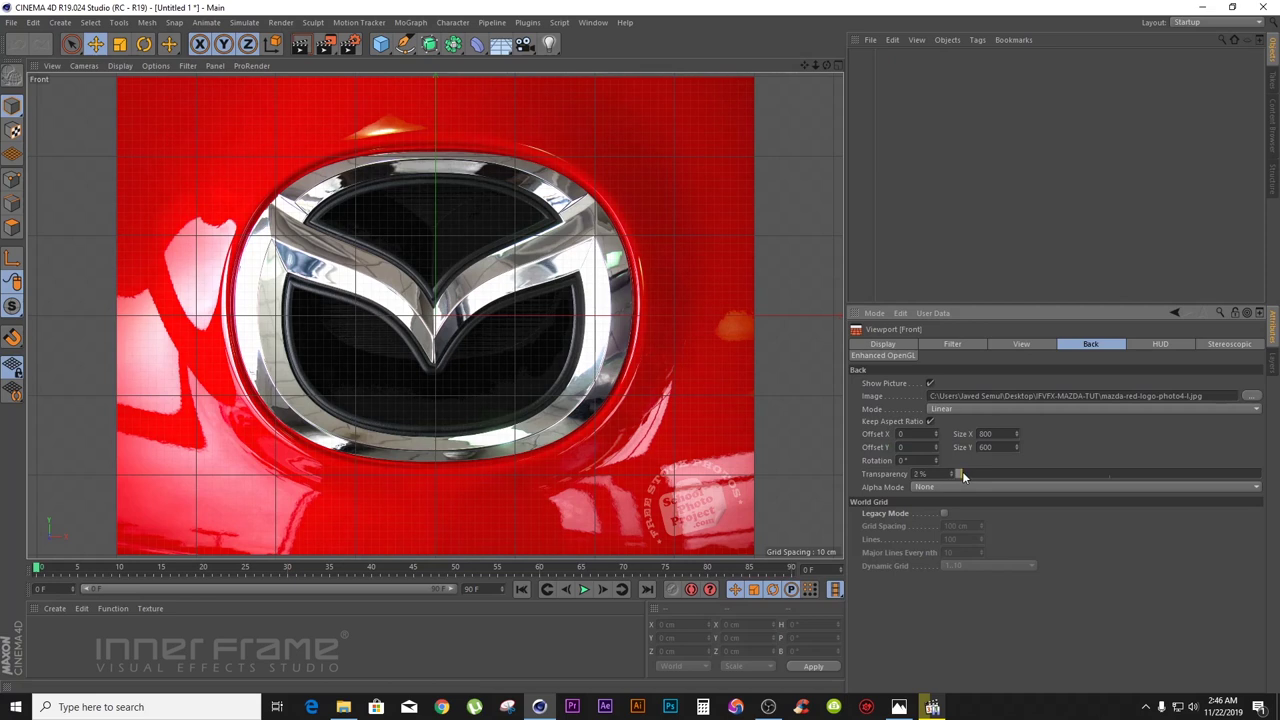
- Set the transparency of the Front view's background picture to 80%
{"action": "left_click_drag", "start_coordinate": [962, 474], "coordinate": [1231, 475]}
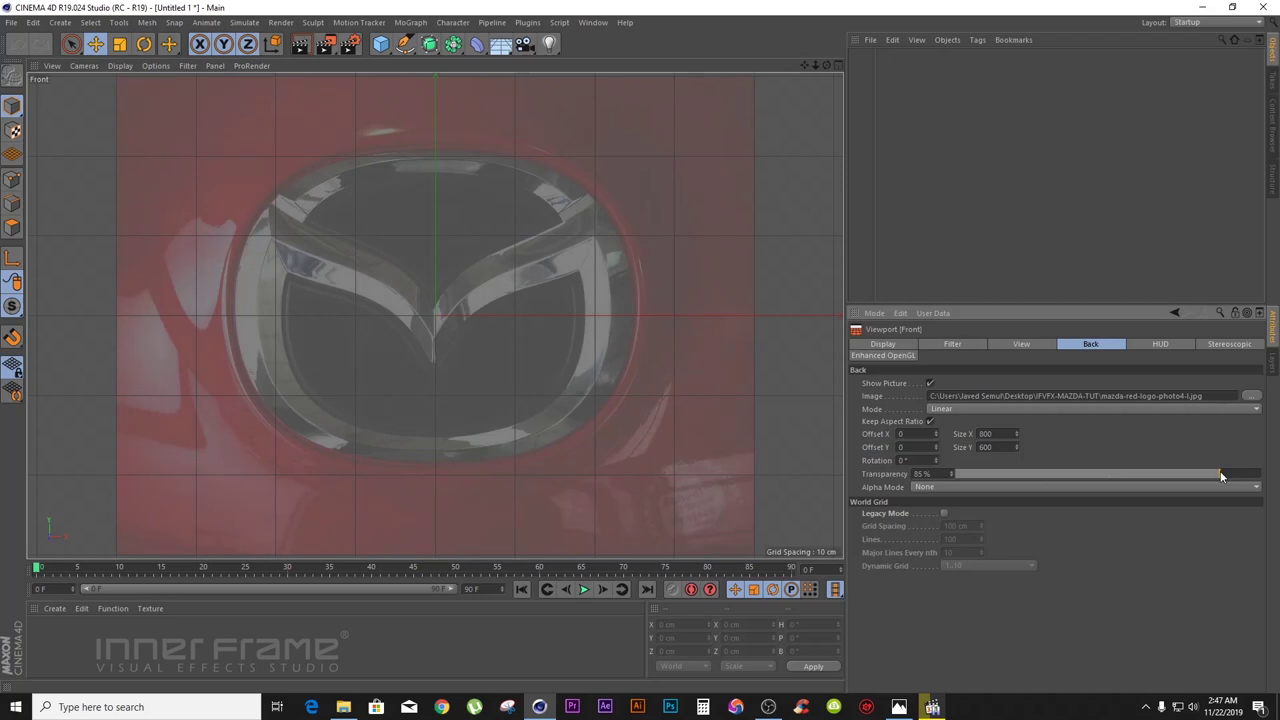
{"action": "left_click_drag", "start_coordinate": [1218, 473], "coordinate": [1191, 474]}
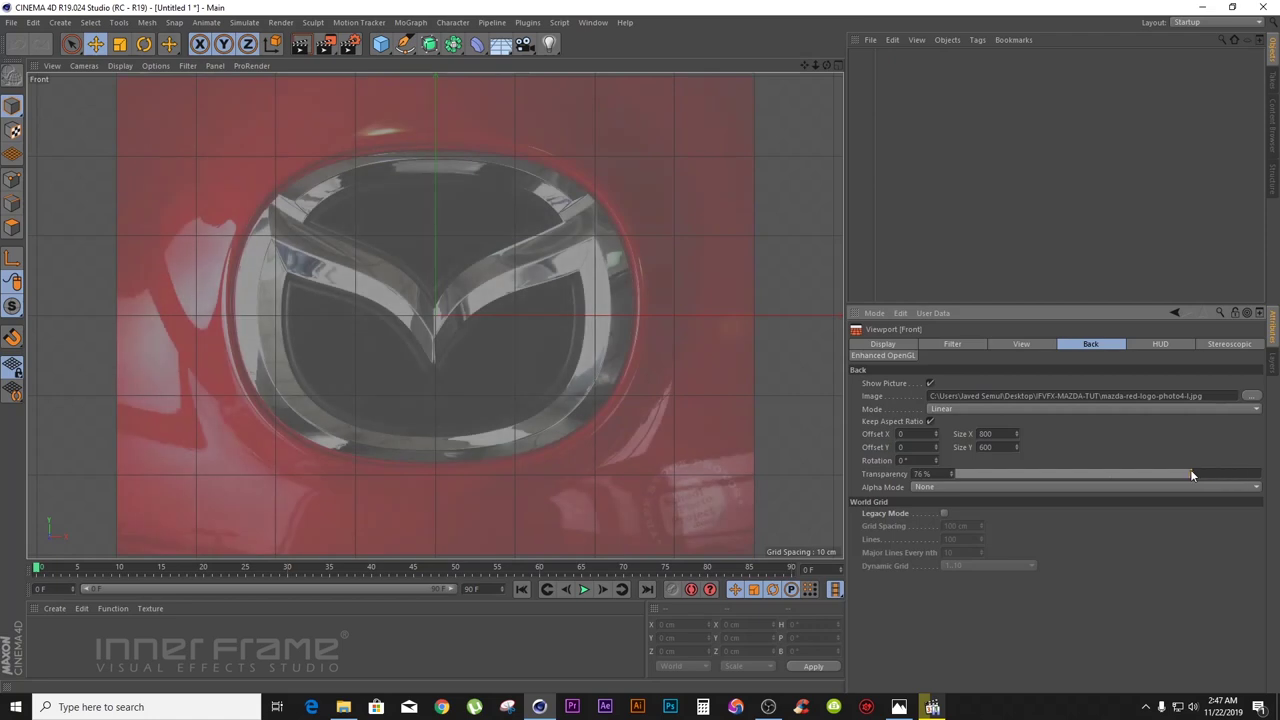
{"action": "double_click", "coordinate": [926, 475]}
{"action": "type", "text": "8"}
{"action": "type", "text": "80"}
{"action": "key", "text": "Return"}
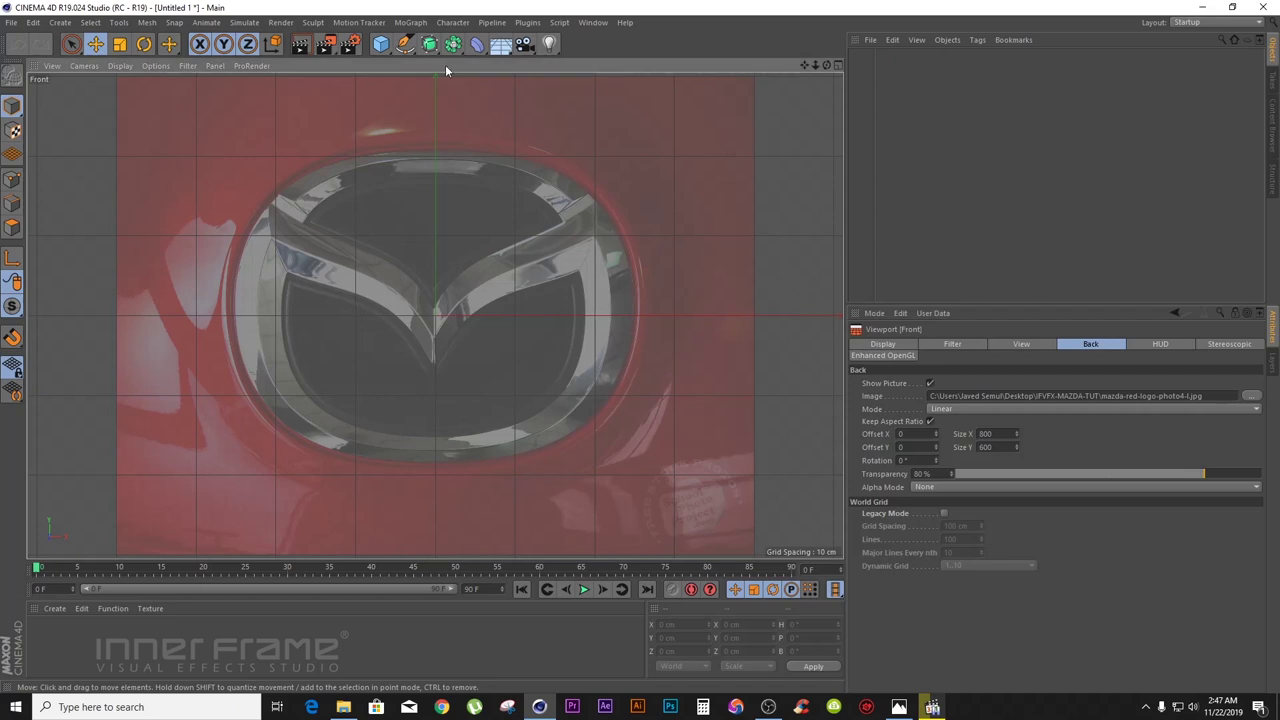
- Add a Plane primitive and set its orientation to +Z so it faces the Front view
{"action": "left_click", "coordinate": [383, 46]}
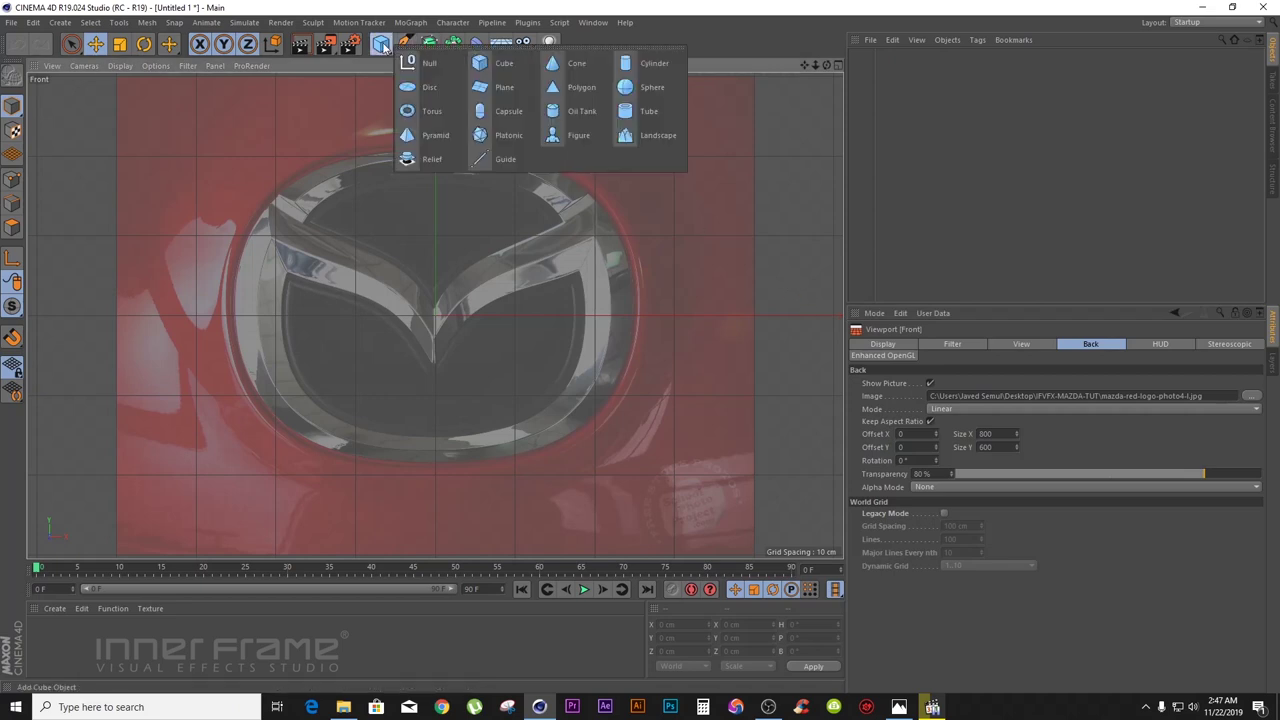
{"action": "left_click", "coordinate": [495, 90]}
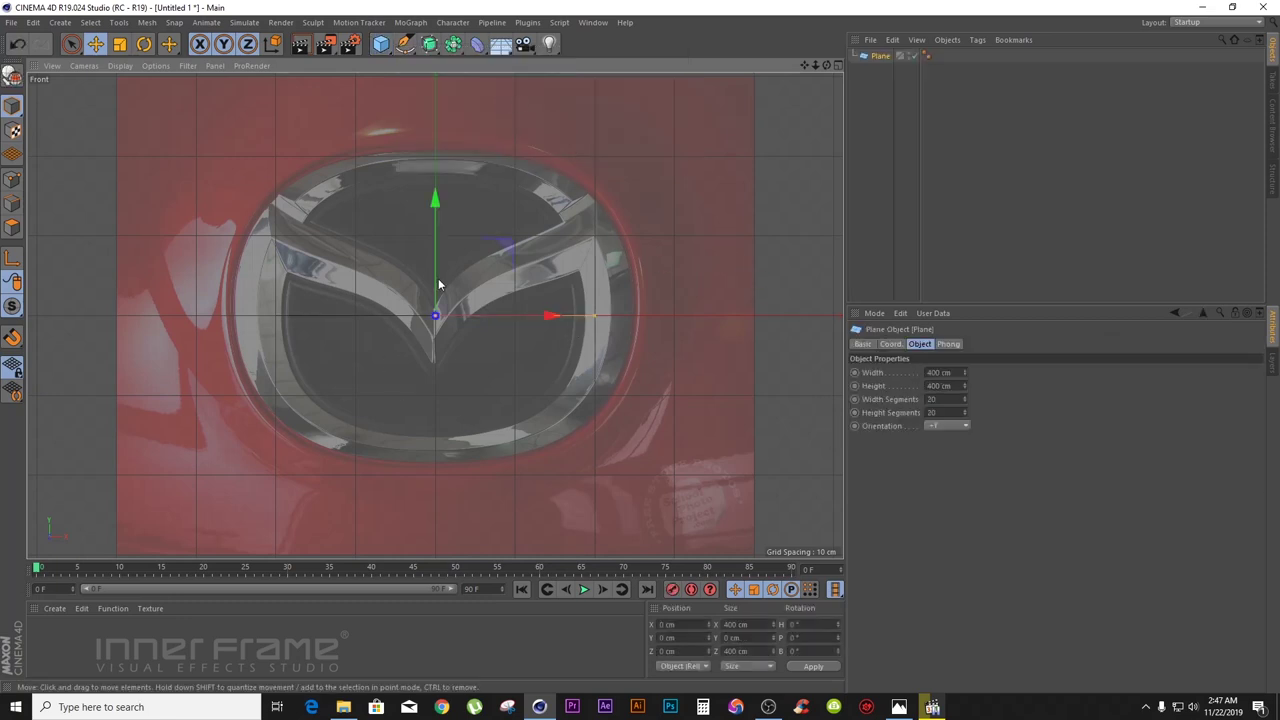
{"action": "left_click", "coordinate": [958, 426]}
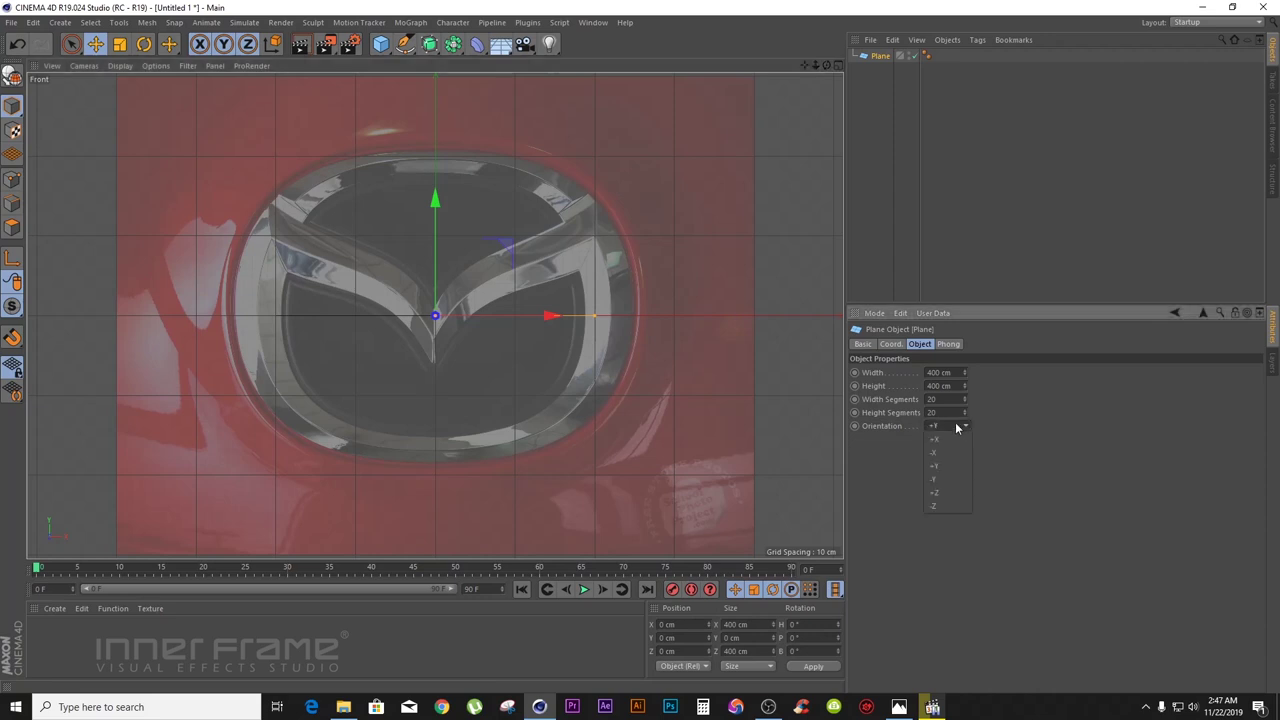
{"action": "left_click", "coordinate": [957, 439]}
{"action": "left_click", "coordinate": [951, 425]}
{"action": "left_click", "coordinate": [956, 465]}
{"action": "left_click", "coordinate": [962, 426]}
{"action": "left_click", "coordinate": [950, 490]}
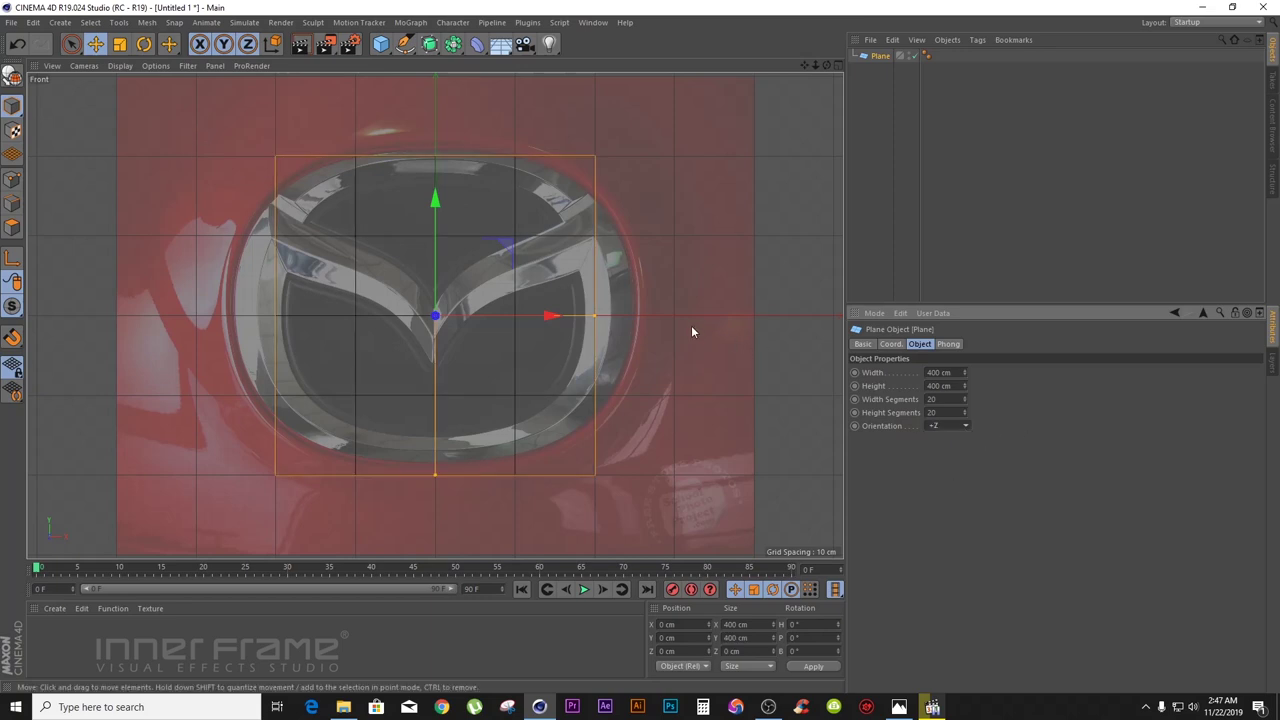
- Return to the four-view layout and display the Perspective view's shading with segment lines
{"action": "left_click", "coordinate": [839, 65]}
{"action": "left_click_drag", "start_coordinate": [417, 67], "coordinate": [482, 80]}
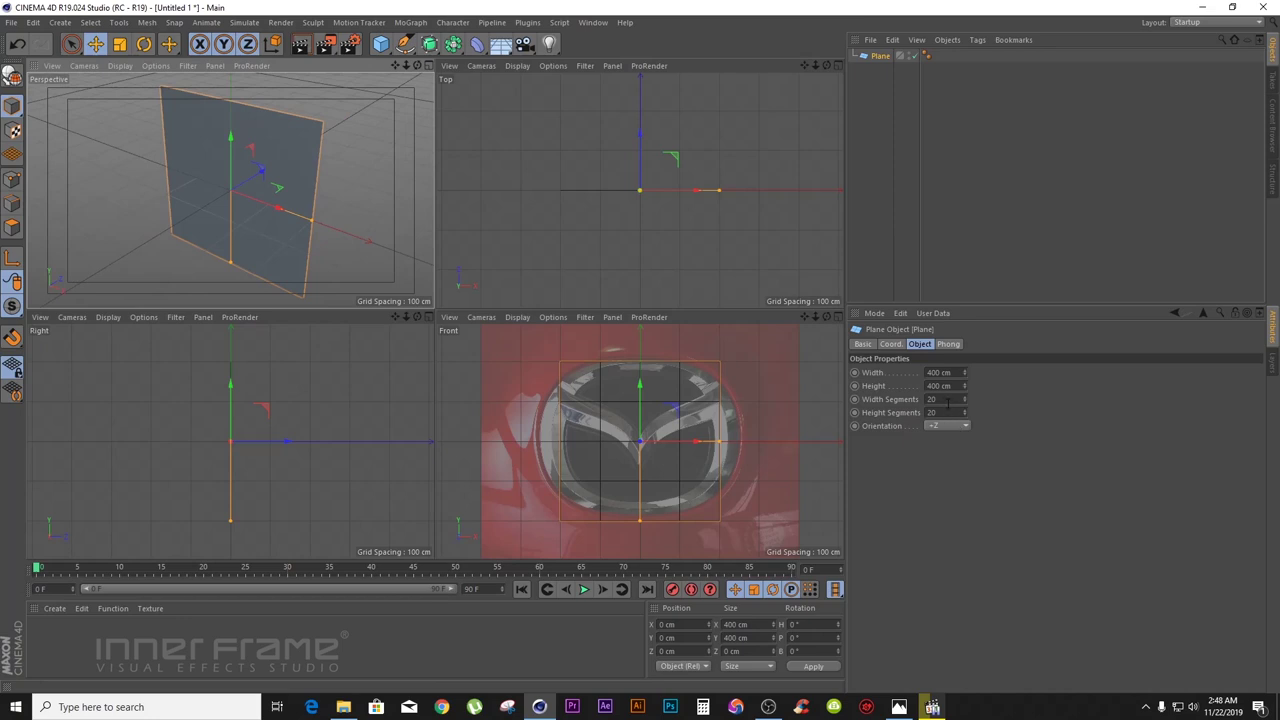
{"action": "mouse_move", "coordinate": [417, 65]}
{"action": "left_mouse_down"}
{"action": "mouse_move", "coordinate": [470, 80]}
{"action": "mouse_move", "coordinate": [392, 68]}
{"action": "mouse_move", "coordinate": [403, 68]}
{"action": "left_mouse_up"}
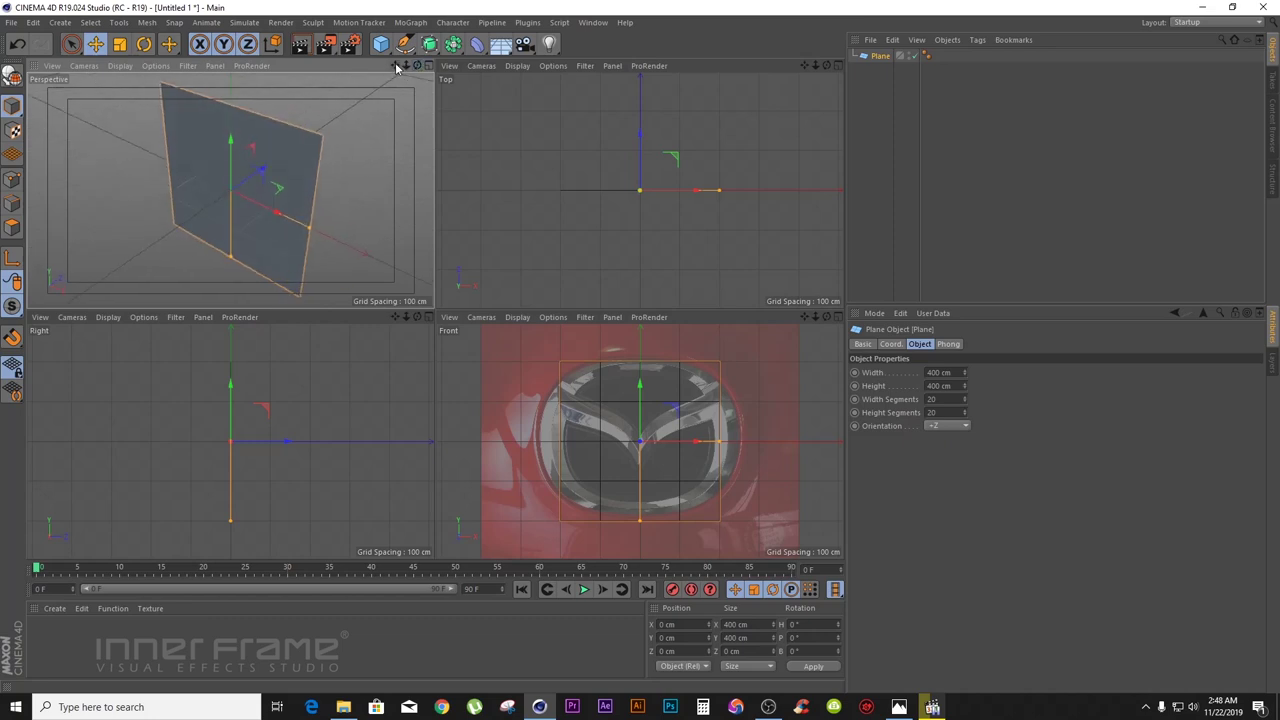
{"action": "left_click_drag", "start_coordinate": [396, 67], "coordinate": [419, 100]}
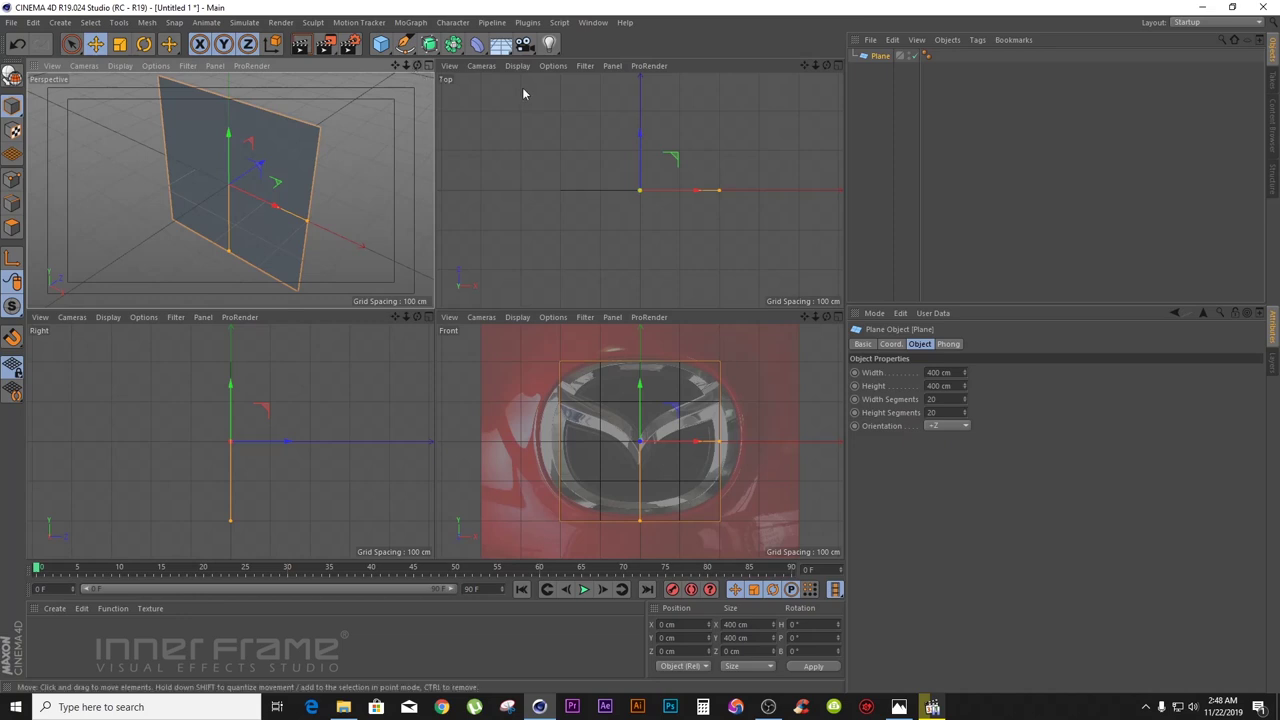
{"action": "left_click_drag", "start_coordinate": [411, 70], "coordinate": [409, 67]}
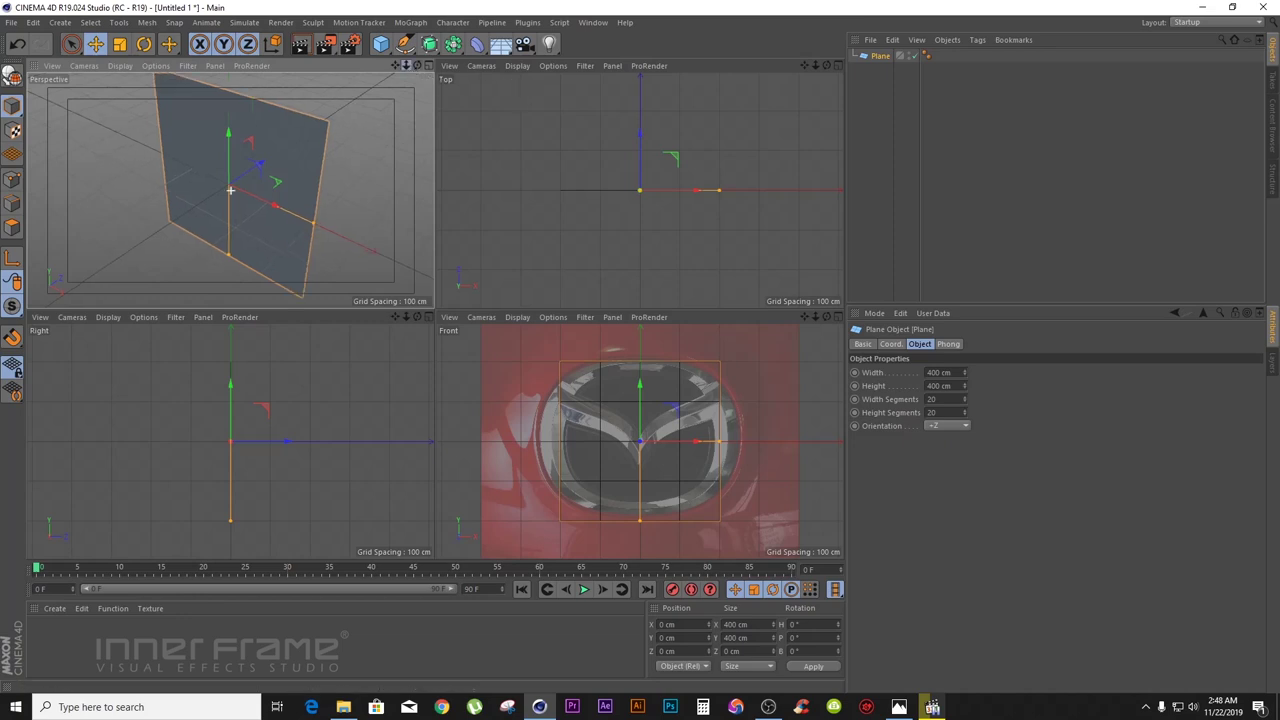
{"action": "left_click", "coordinate": [121, 67]}
{"action": "left_click", "coordinate": [160, 99]}
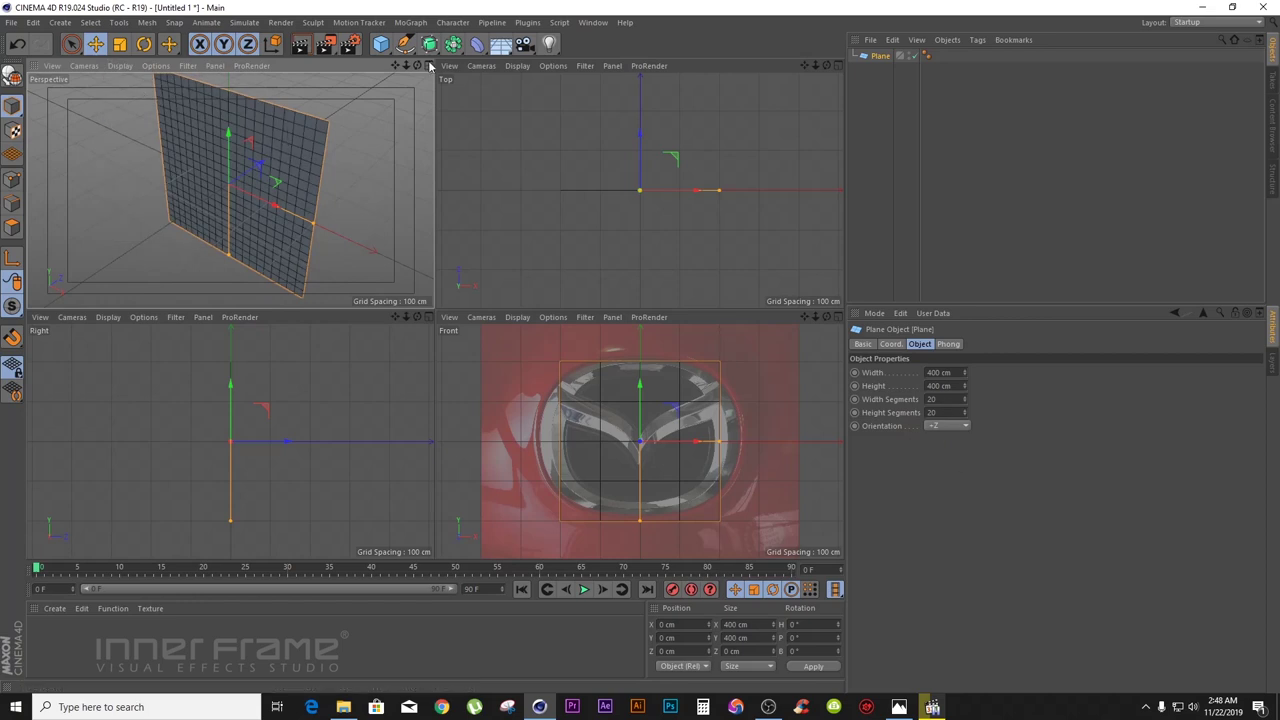
- Set both the width segments and the height segments of the plane to 1
{"action": "mouse_move", "coordinate": [418, 66]}
{"action": "left_mouse_down"}
{"action": "mouse_move", "coordinate": [434, 52]}
{"action": "mouse_move", "coordinate": [420, 77]}
{"action": "left_mouse_up"}
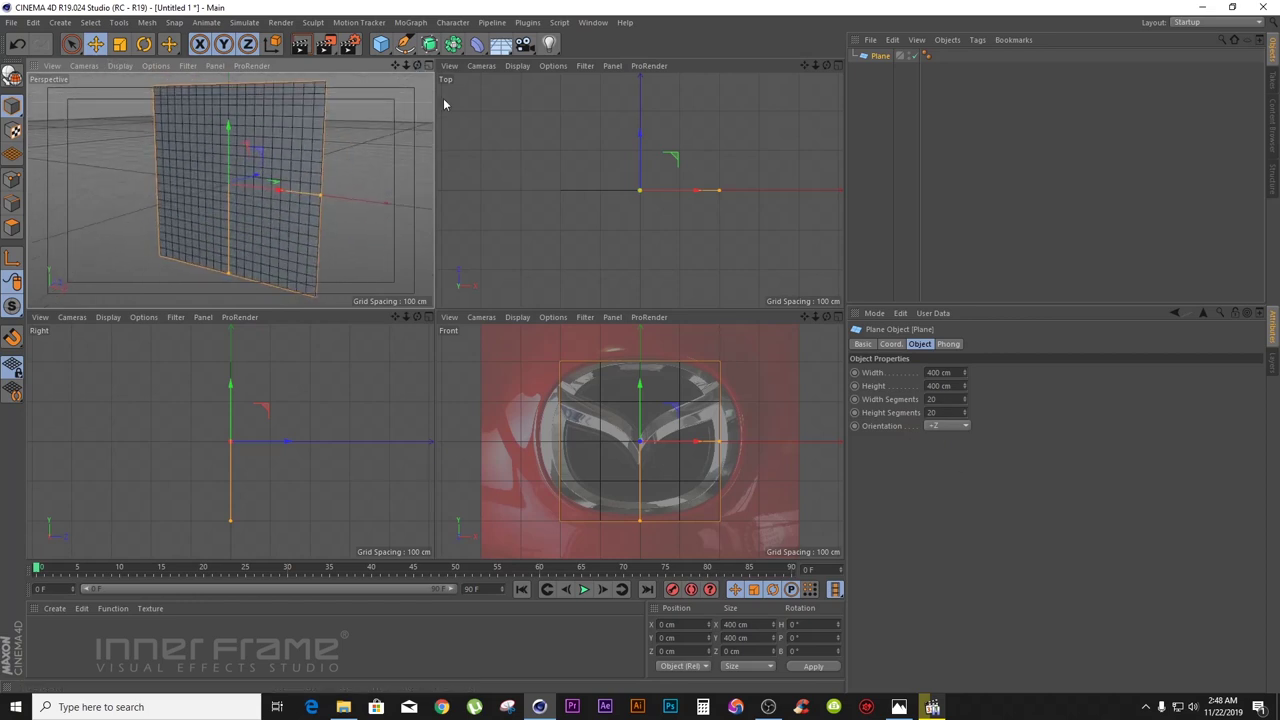
{"action": "left_click", "coordinate": [953, 394]}
{"action": "type", "text": "1"}
{"action": "key", "text": "Tab"}
{"action": "type", "text": "1"}
{"action": "key", "text": "Return"}
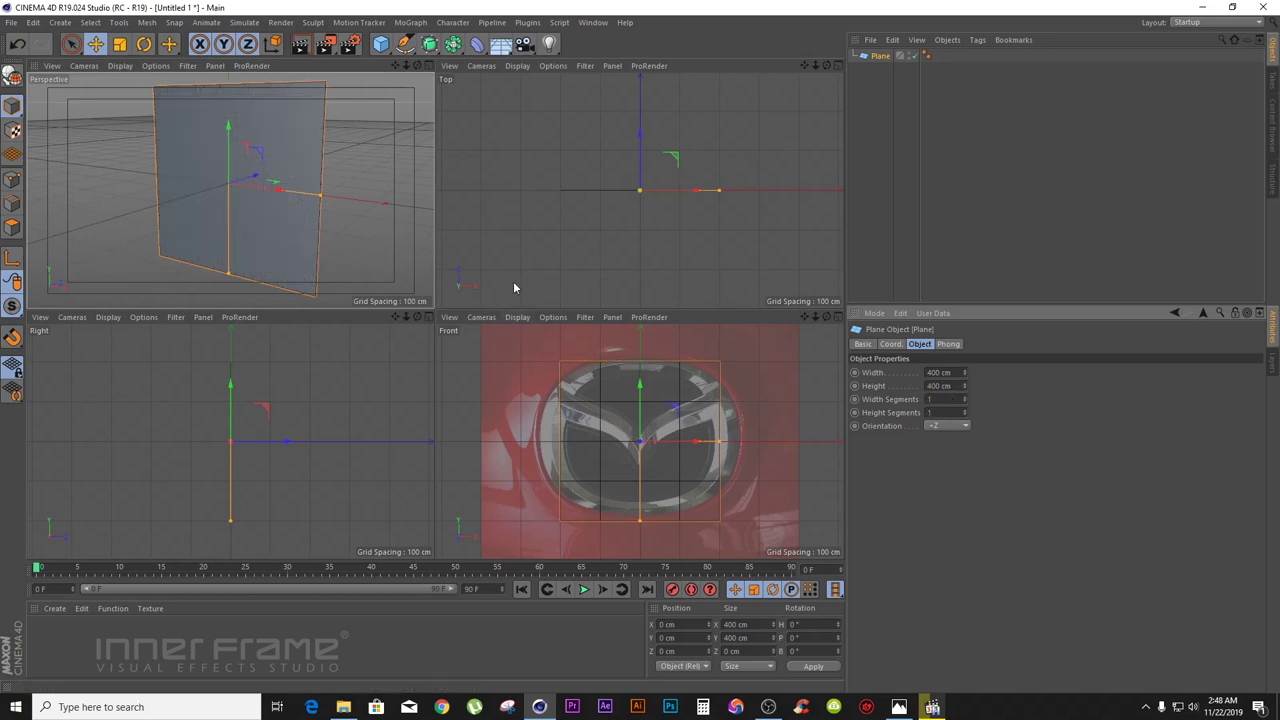
{"action": "left_click", "coordinate": [837, 317]}
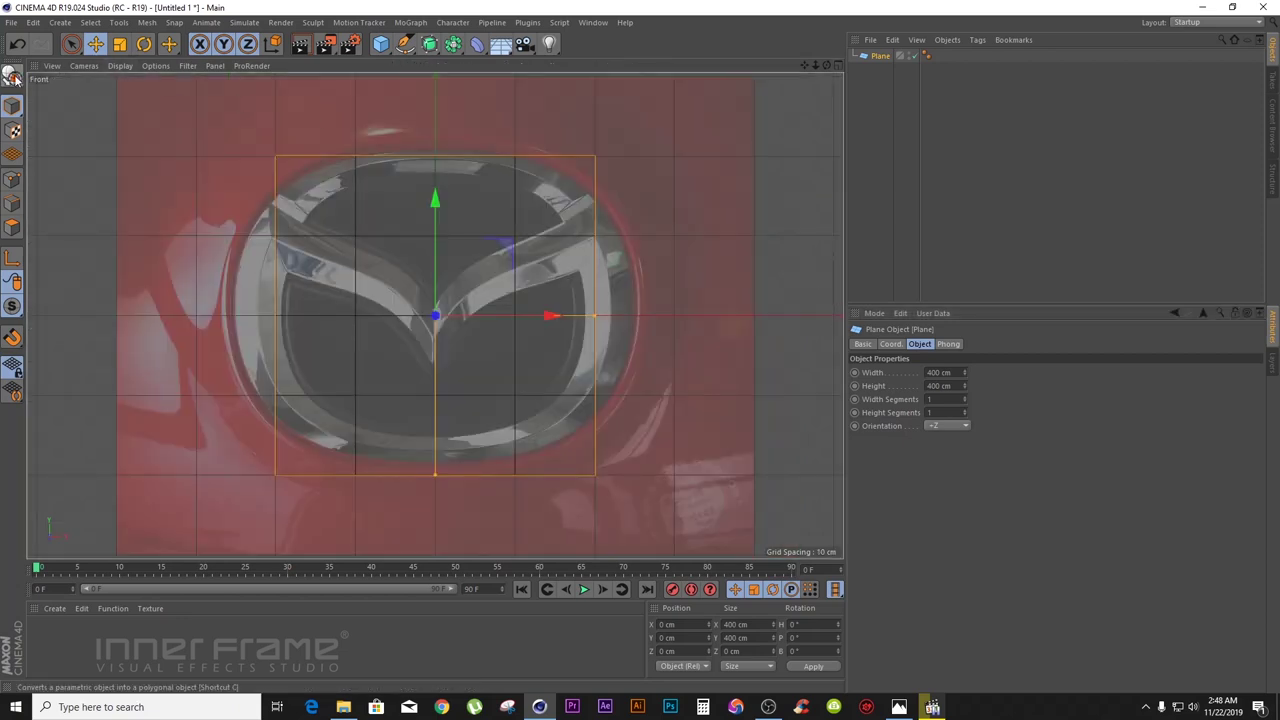
{"action": "left_click", "coordinate": [838, 64]}
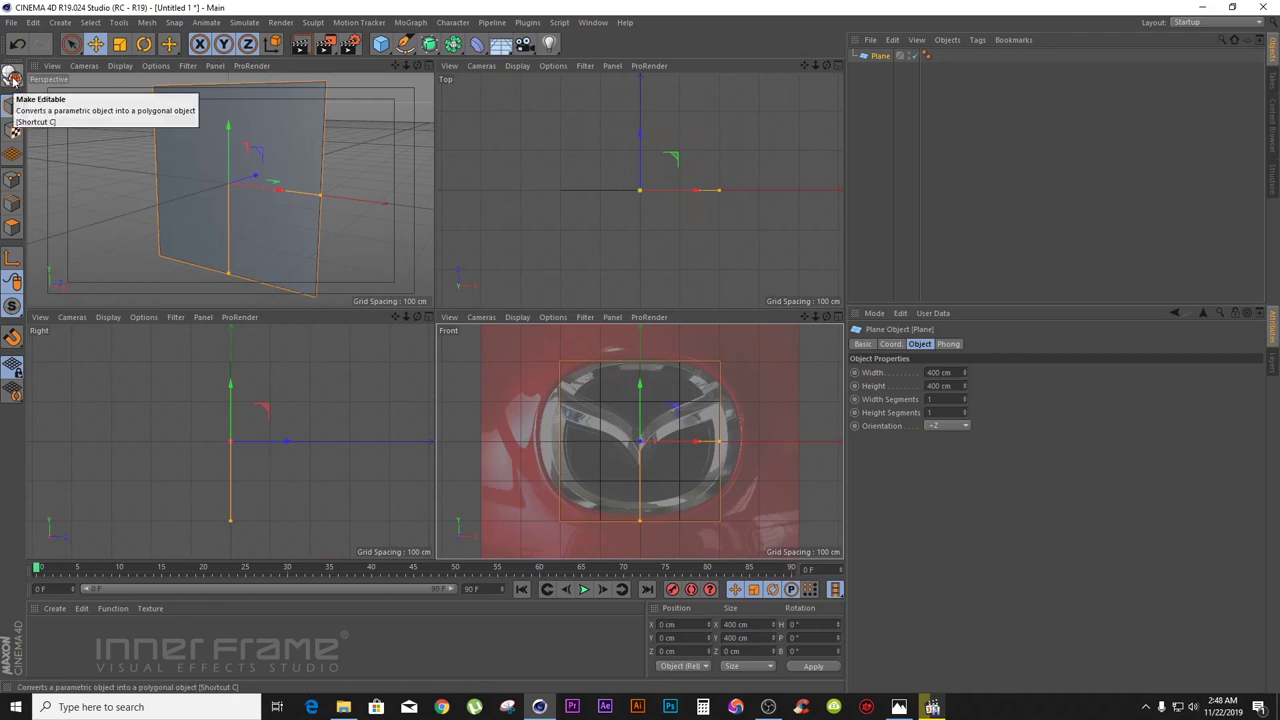
{"action": "left_click", "coordinate": [12, 80]}
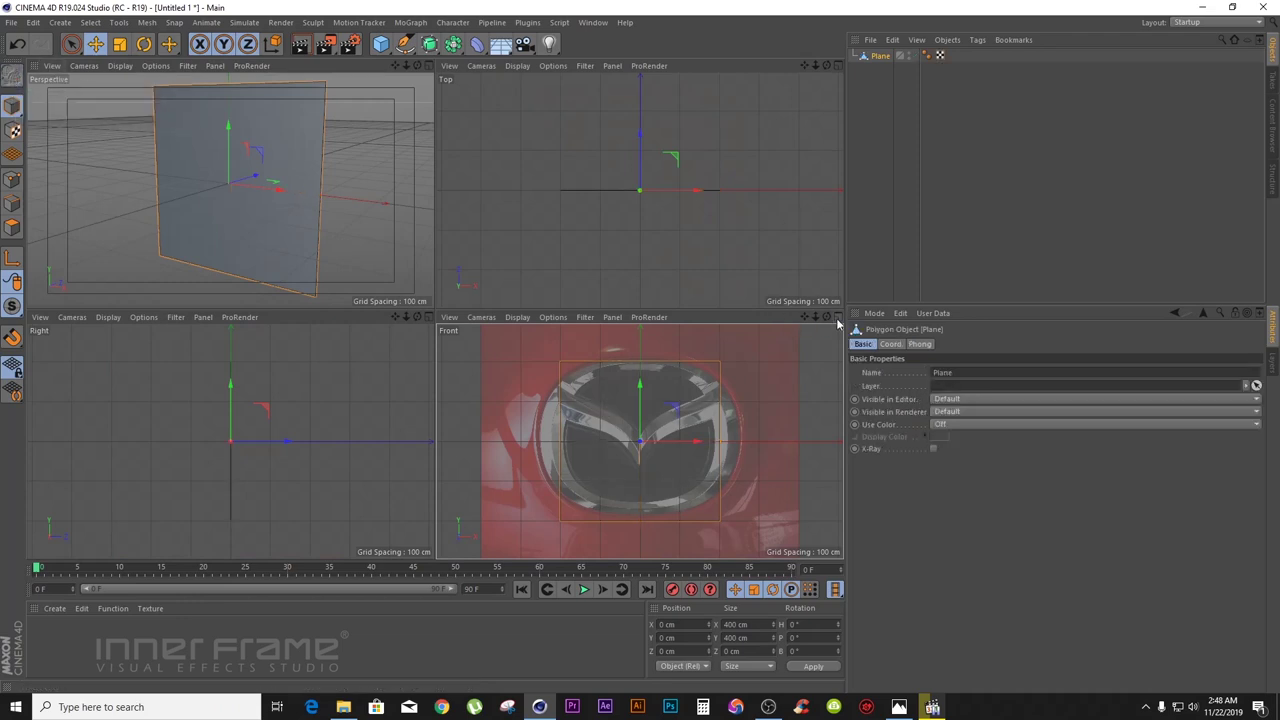
{"action": "left_click", "coordinate": [838, 317]}
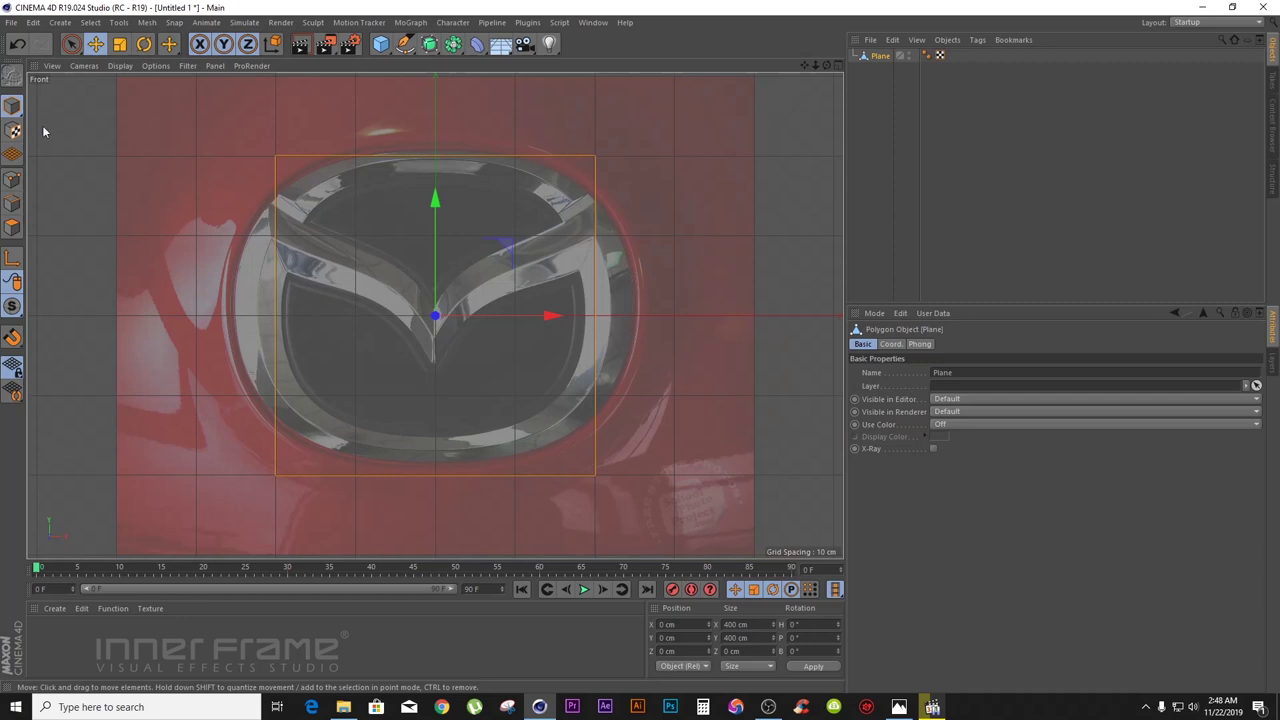
{"action": "left_click", "coordinate": [16, 183]}
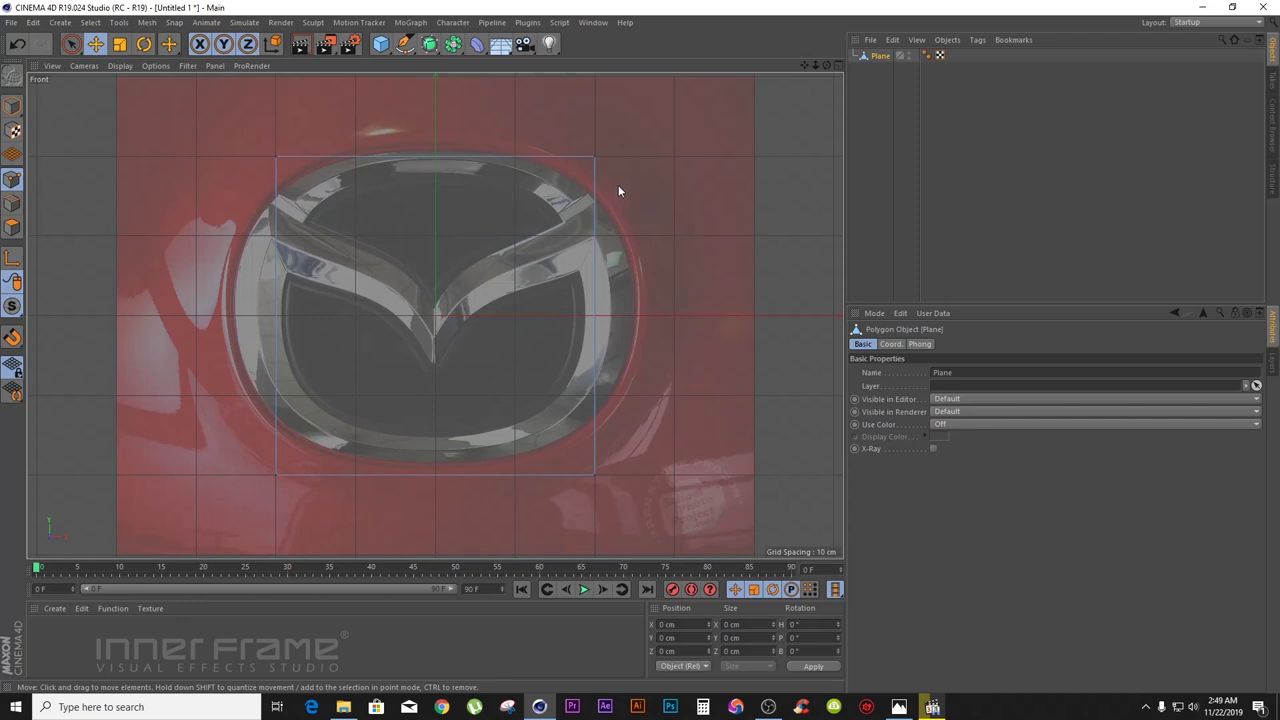
{"action": "key", "text": "ctrl+z"}
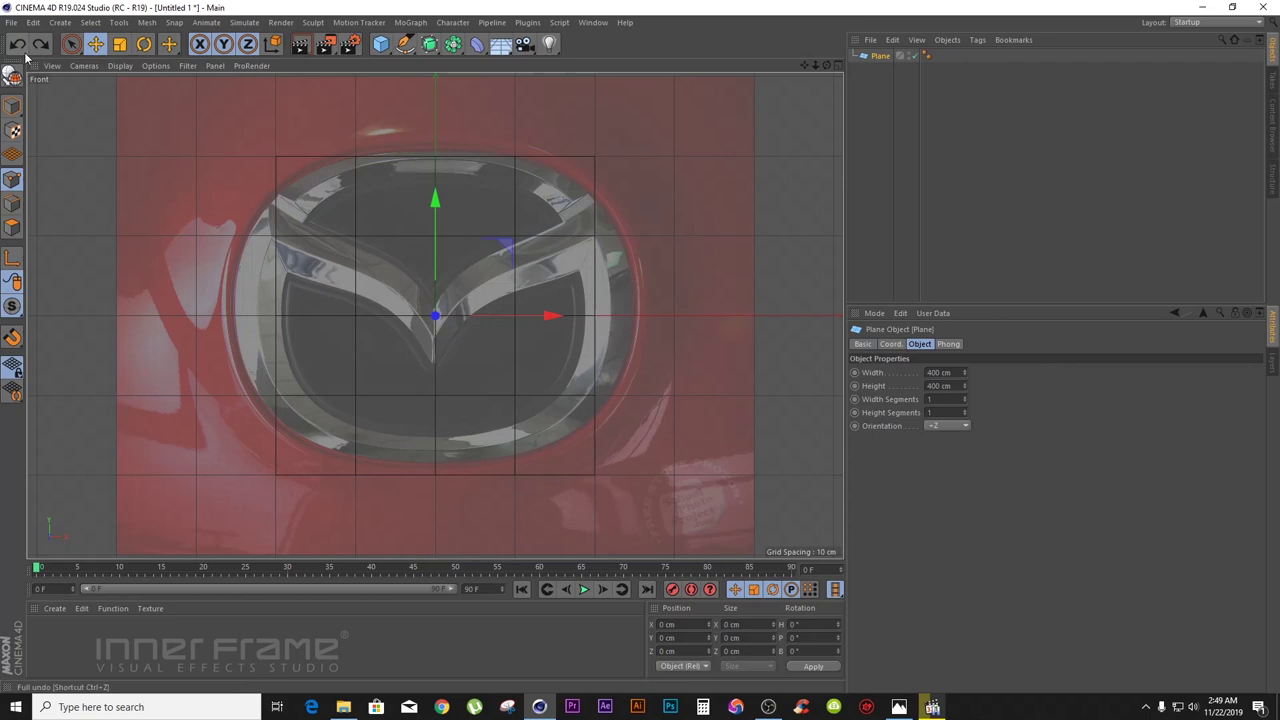
- Scale the plane to about 77 cm square and place it at about X -41 cm, Y -19 cm, beside the V's tip
{"action": "left_click", "coordinate": [119, 44]}
{"action": "left_click_drag", "start_coordinate": [569, 212], "coordinate": [260, 447]}
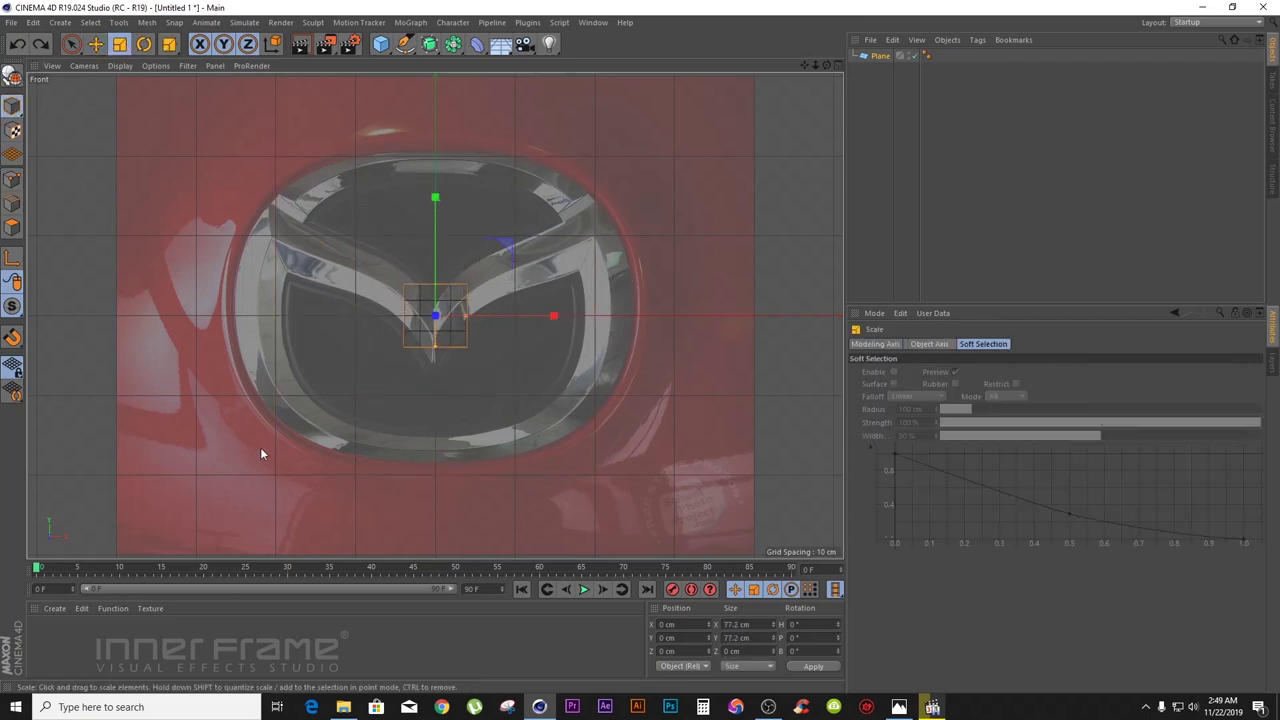
{"action": "left_click", "coordinate": [96, 44]}
{"action": "mouse_move", "coordinate": [444, 204]}
{"action": "left_mouse_down"}
{"action": "mouse_move", "coordinate": [437, 226]}
{"action": "mouse_move", "coordinate": [437, 215]}
{"action": "left_mouse_up"}
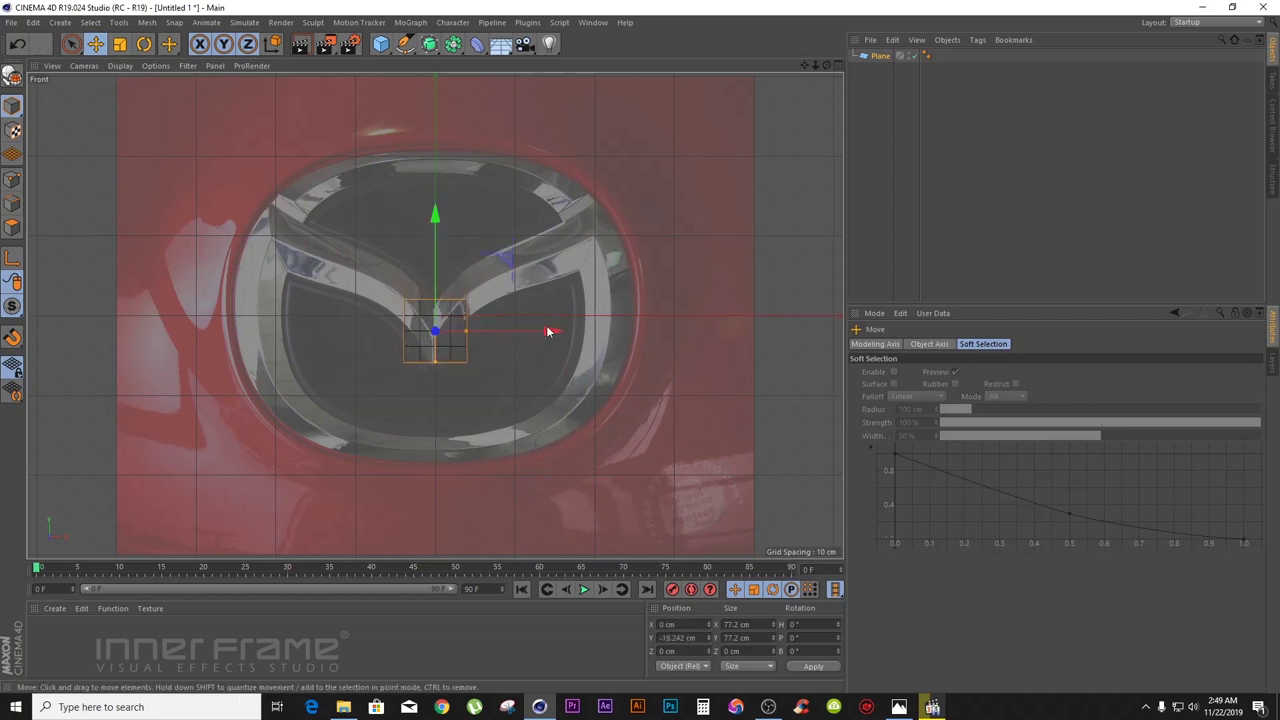
{"action": "left_click_drag", "start_coordinate": [550, 330], "coordinate": [516, 339]}
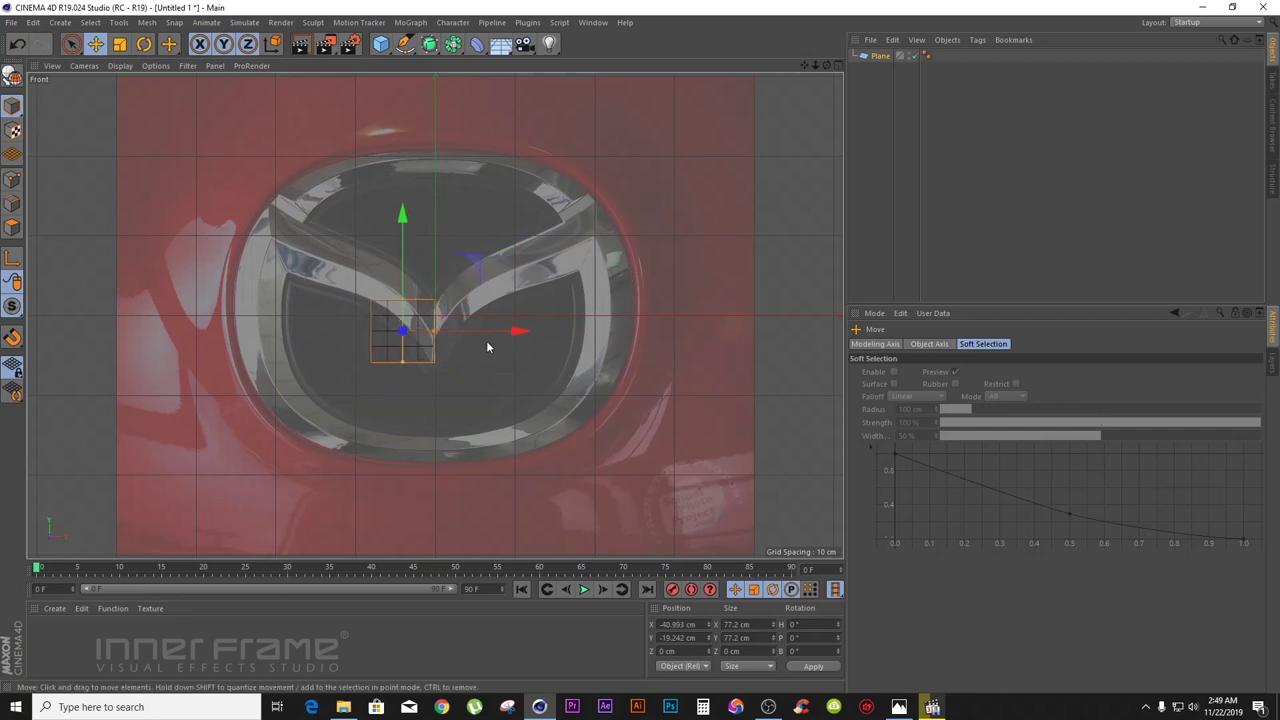
{"action": "left_click", "coordinate": [881, 56]}
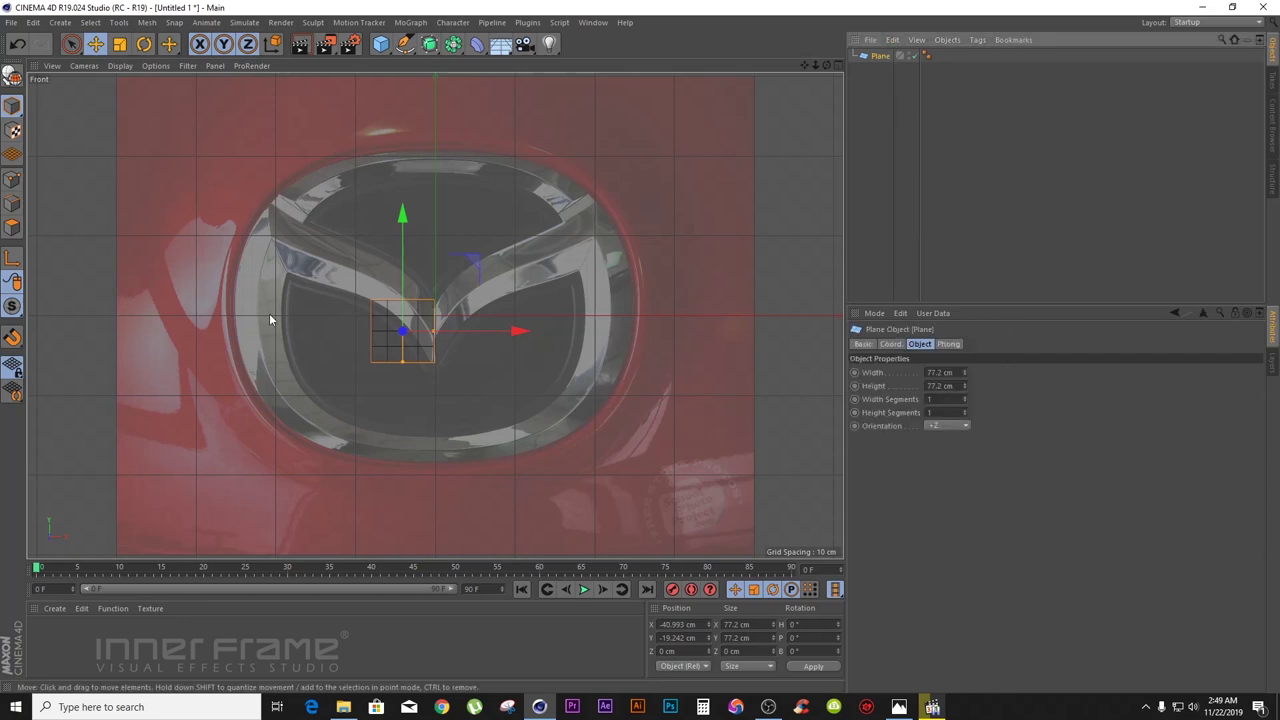
- Make the plane editable and raise its two outer points to slope it along the V's left arm
{"action": "left_click", "coordinate": [12, 76]}
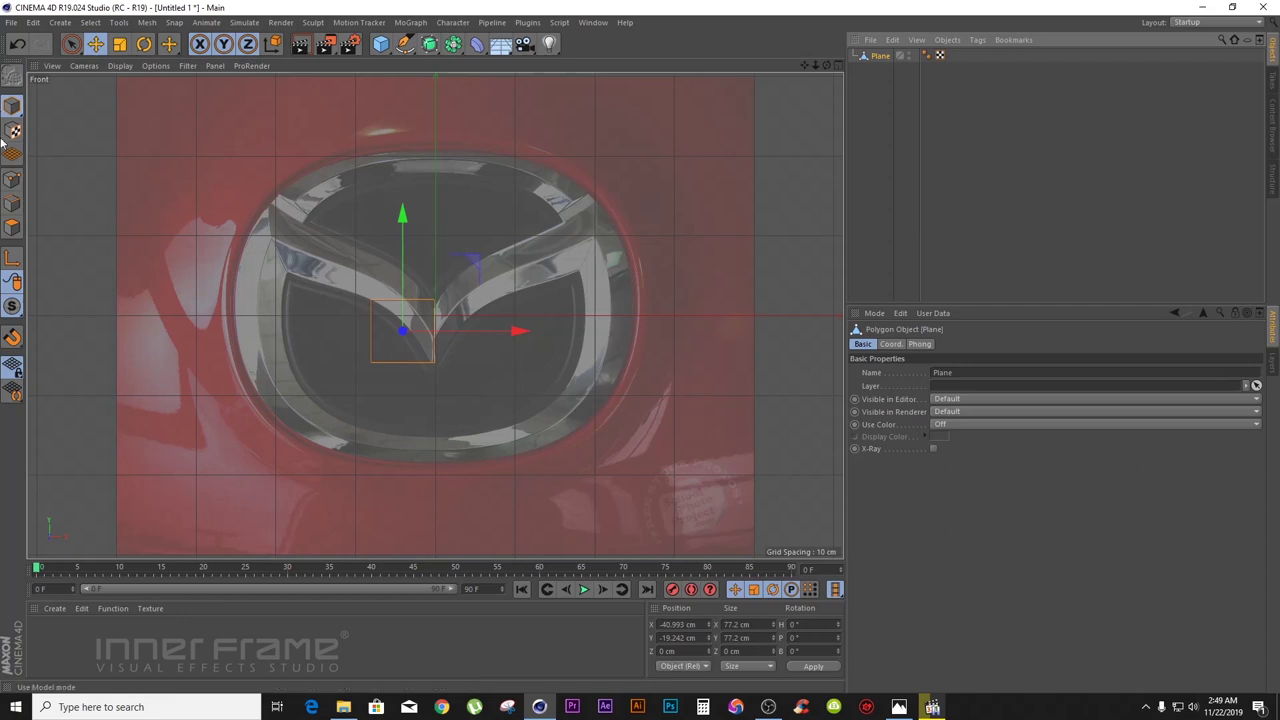
{"action": "left_click", "coordinate": [13, 182]}
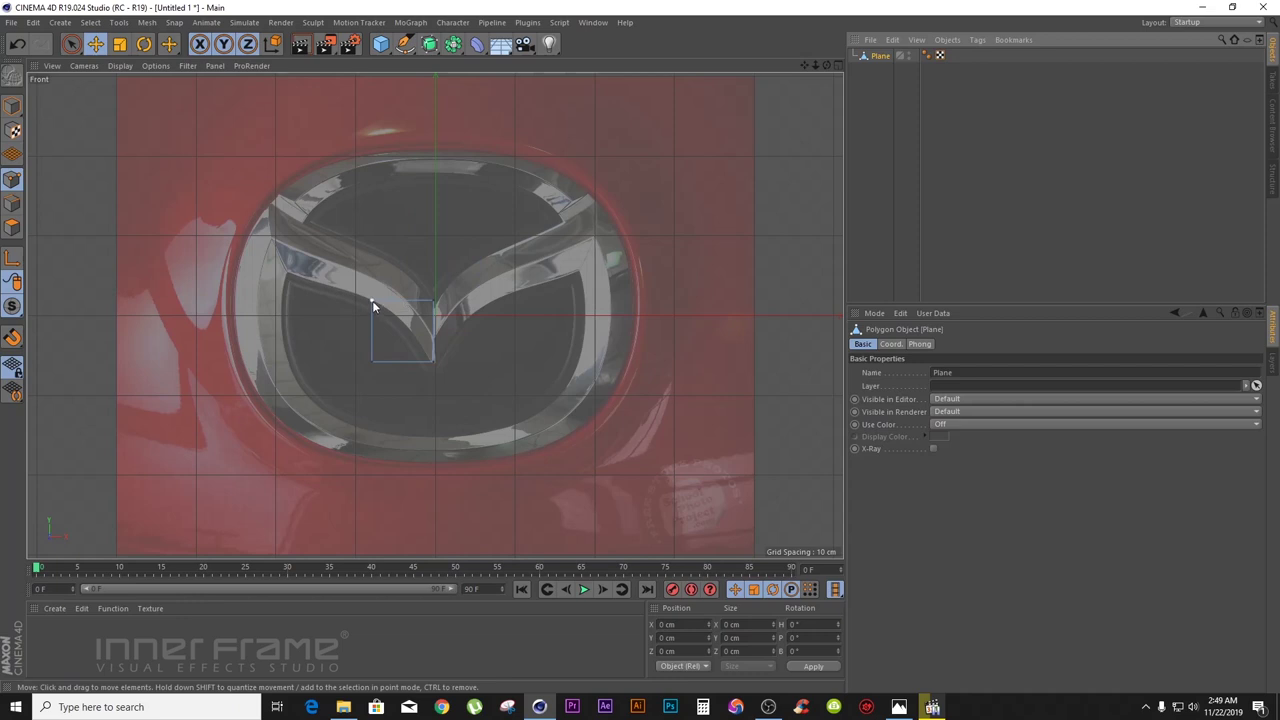
{"action": "left_click_drag", "start_coordinate": [70, 43], "coordinate": [140, 85]}
{"action": "left_click_drag", "start_coordinate": [367, 313], "coordinate": [394, 414]}
{"action": "left_click_drag", "start_coordinate": [377, 237], "coordinate": [392, 188]}
{"action": "left_click_drag", "start_coordinate": [486, 277], "coordinate": [506, 288]}
{"action": "left_click_drag", "start_coordinate": [394, 162], "coordinate": [394, 177]}
{"action": "left_click_drag", "start_coordinate": [470, 292], "coordinate": [488, 294]}
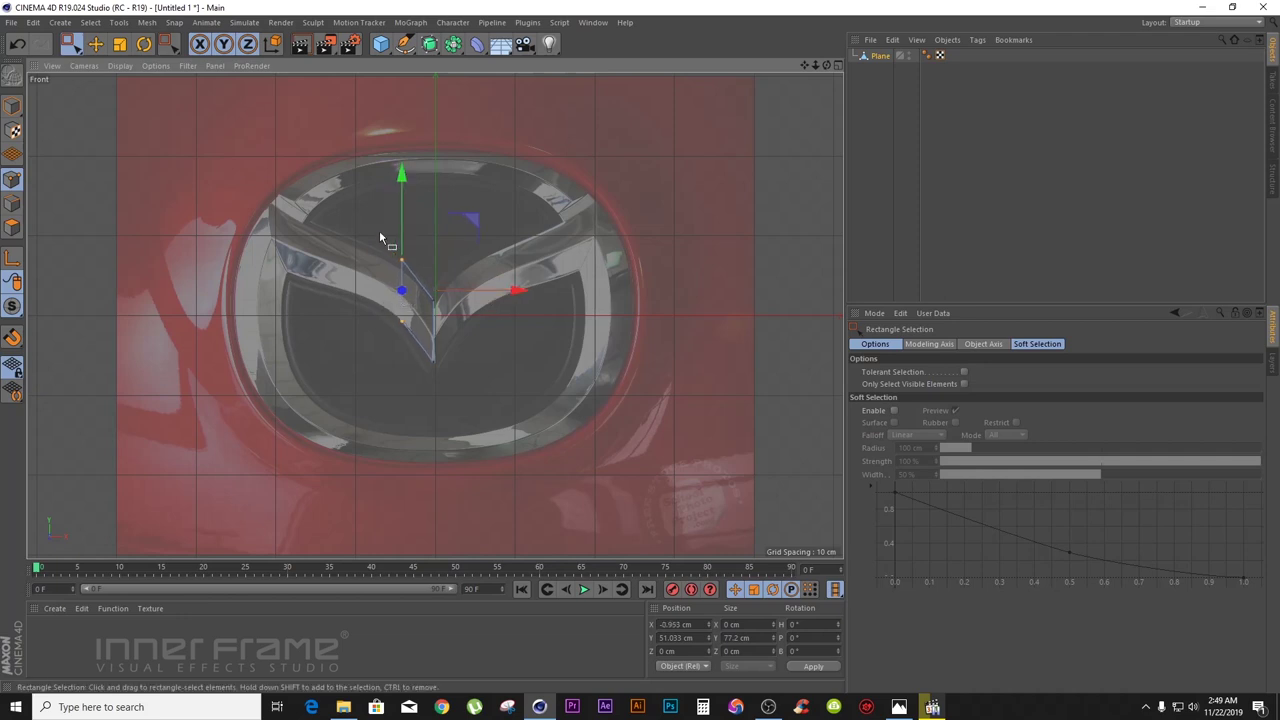
- Fine-tune the two outer points against the arm's outline at about X 2.7 cm, with Y about 83 cm and 10 cm
{"action": "left_click_drag", "start_coordinate": [401, 224], "coordinate": [403, 196]}
{"action": "left_click_drag", "start_coordinate": [817, 64], "coordinate": [765, 60]}
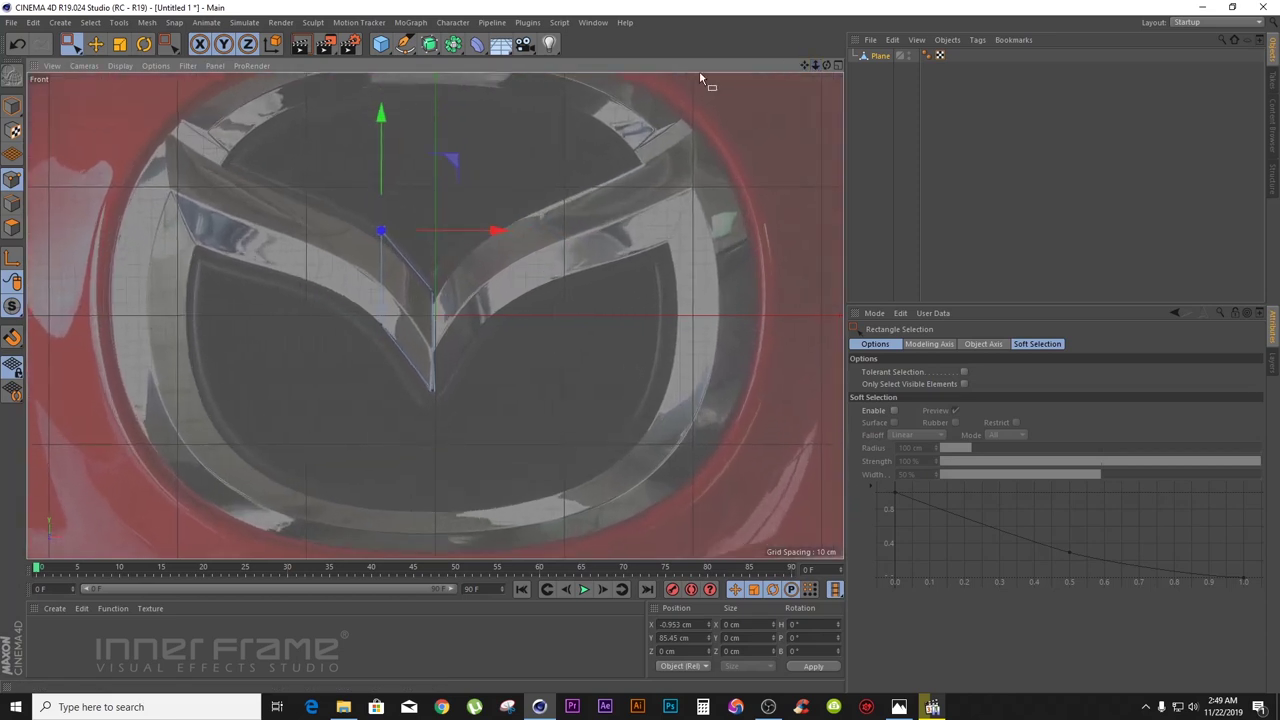
{"action": "left_click_drag", "start_coordinate": [384, 160], "coordinate": [382, 162]}
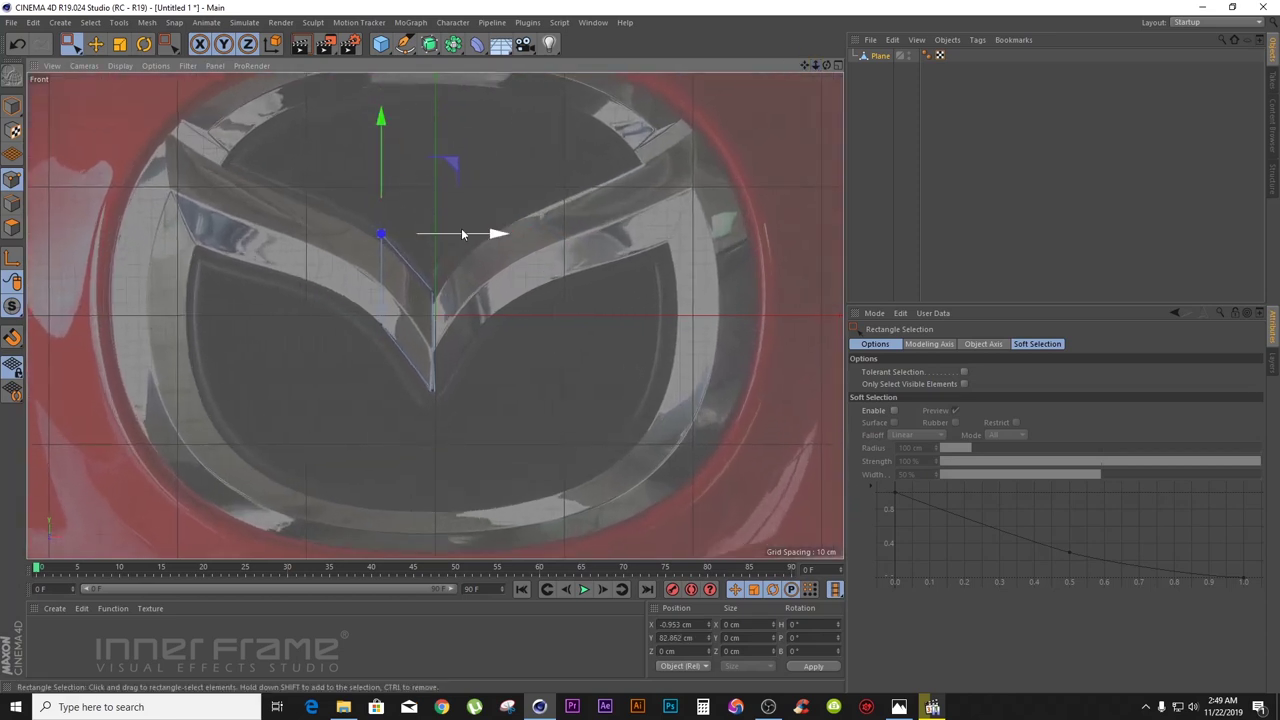
{"action": "left_click_drag", "start_coordinate": [326, 188], "coordinate": [388, 350]}
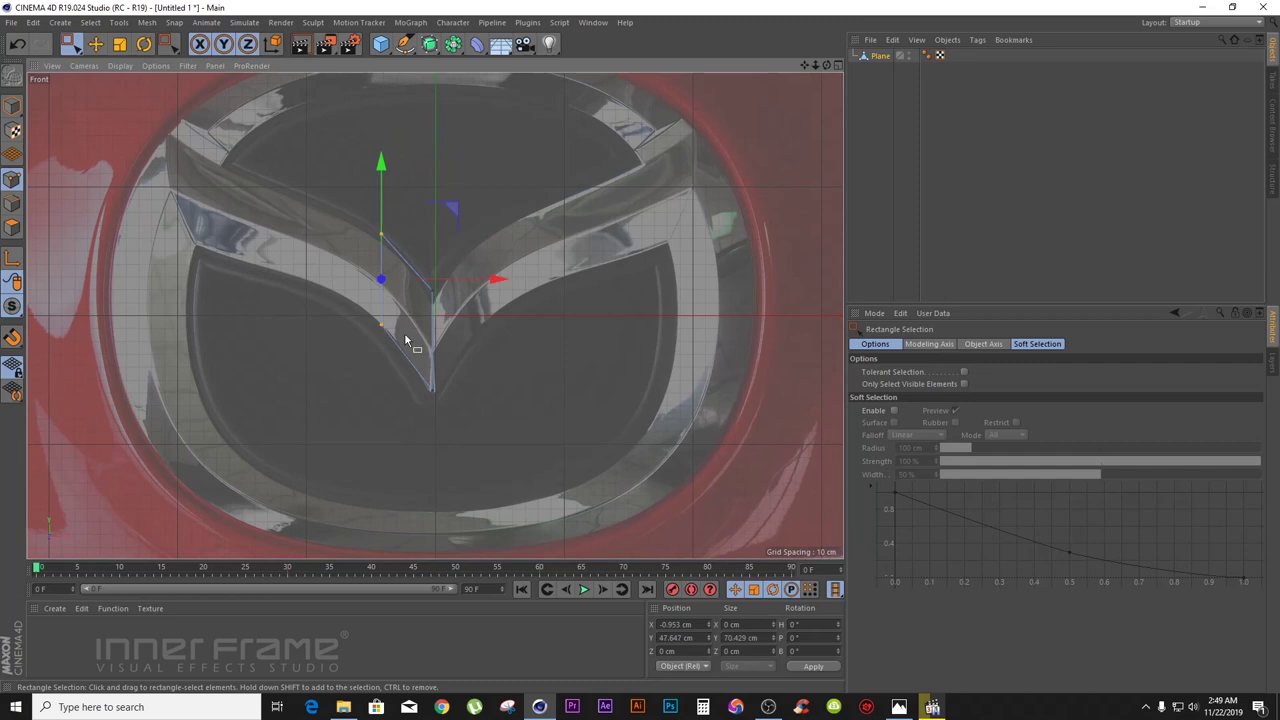
{"action": "left_click_drag", "start_coordinate": [494, 280], "coordinate": [499, 280]}
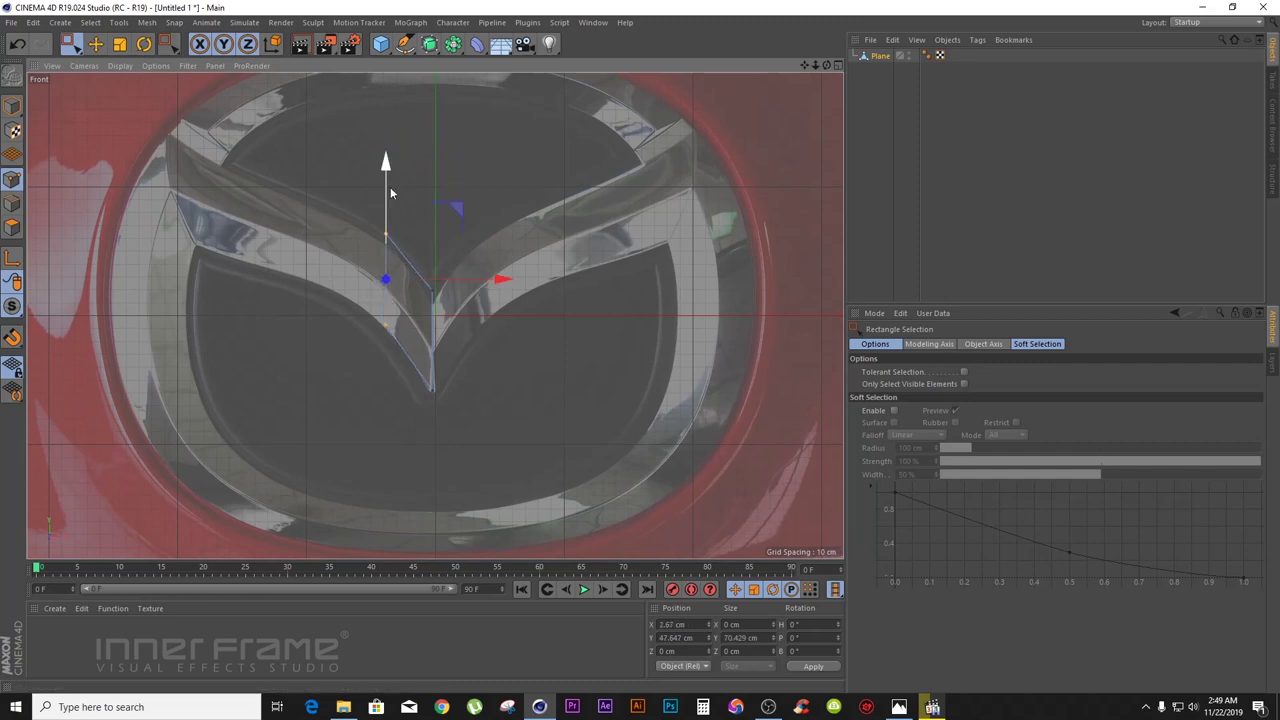
{"action": "left_click_drag", "start_coordinate": [357, 299], "coordinate": [406, 350]}
{"action": "left_click_drag", "start_coordinate": [389, 240], "coordinate": [391, 243]}
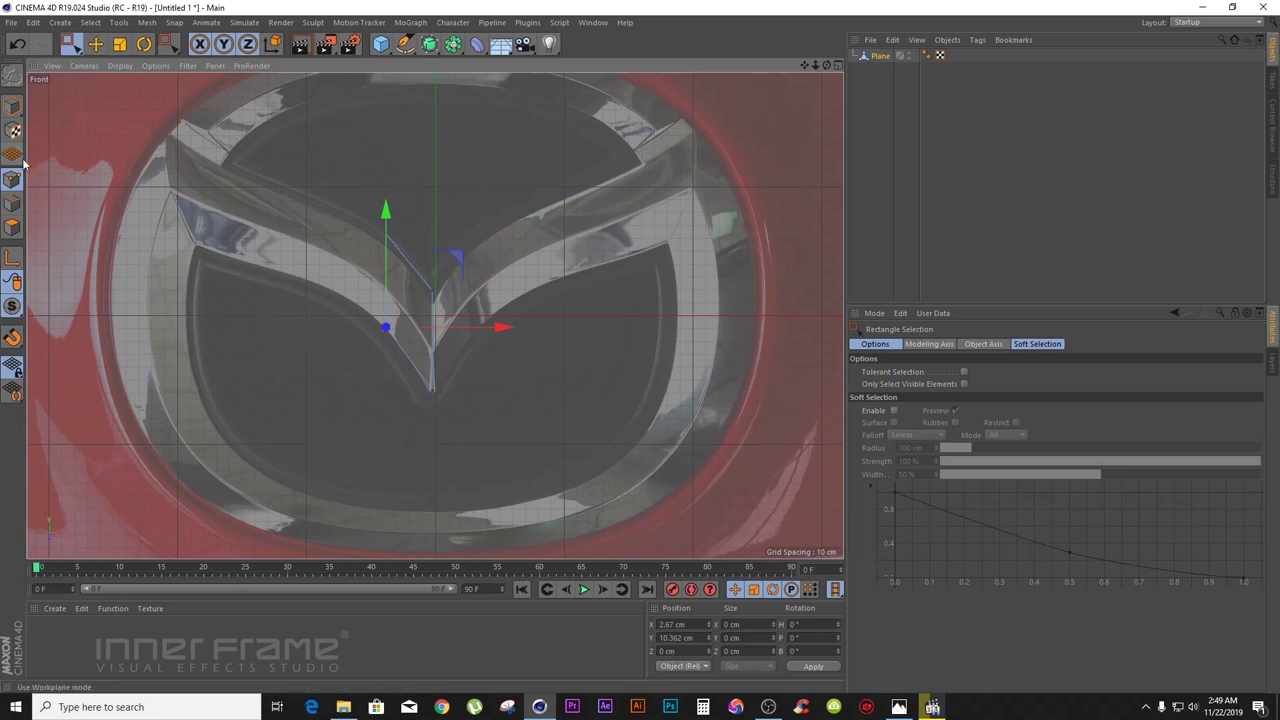
- Extrude the plane's outer vertical edge along the left arm to about X -40 cm, Y 74 cm
{"action": "left_click", "coordinate": [13, 206]}
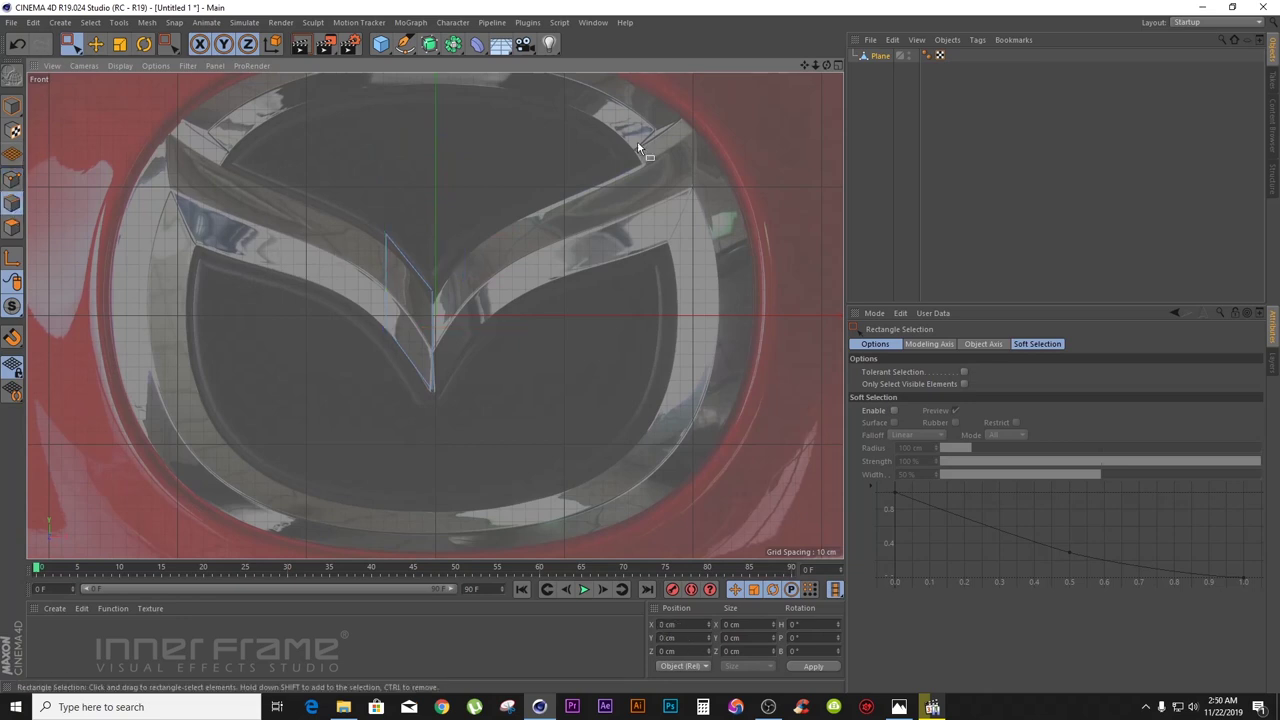
{"action": "left_click", "coordinate": [880, 55]}
{"action": "left_click", "coordinate": [95, 43]}
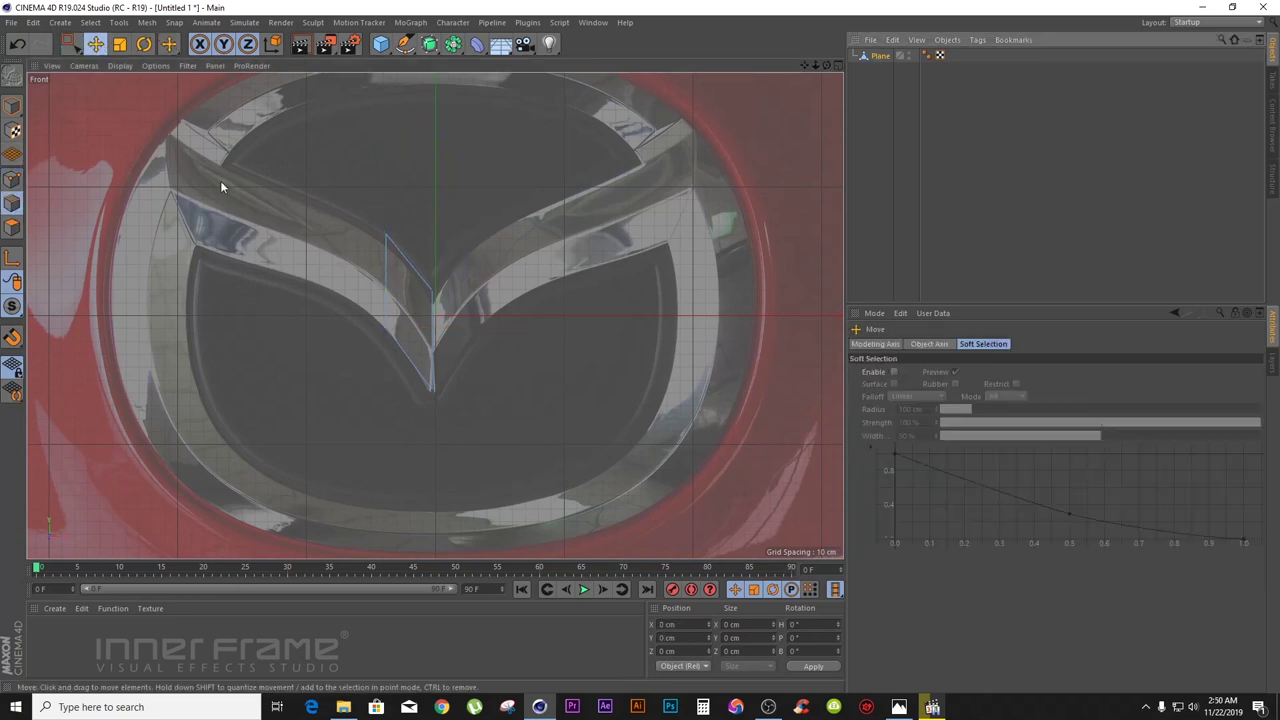
{"action": "left_click", "coordinate": [390, 275]}
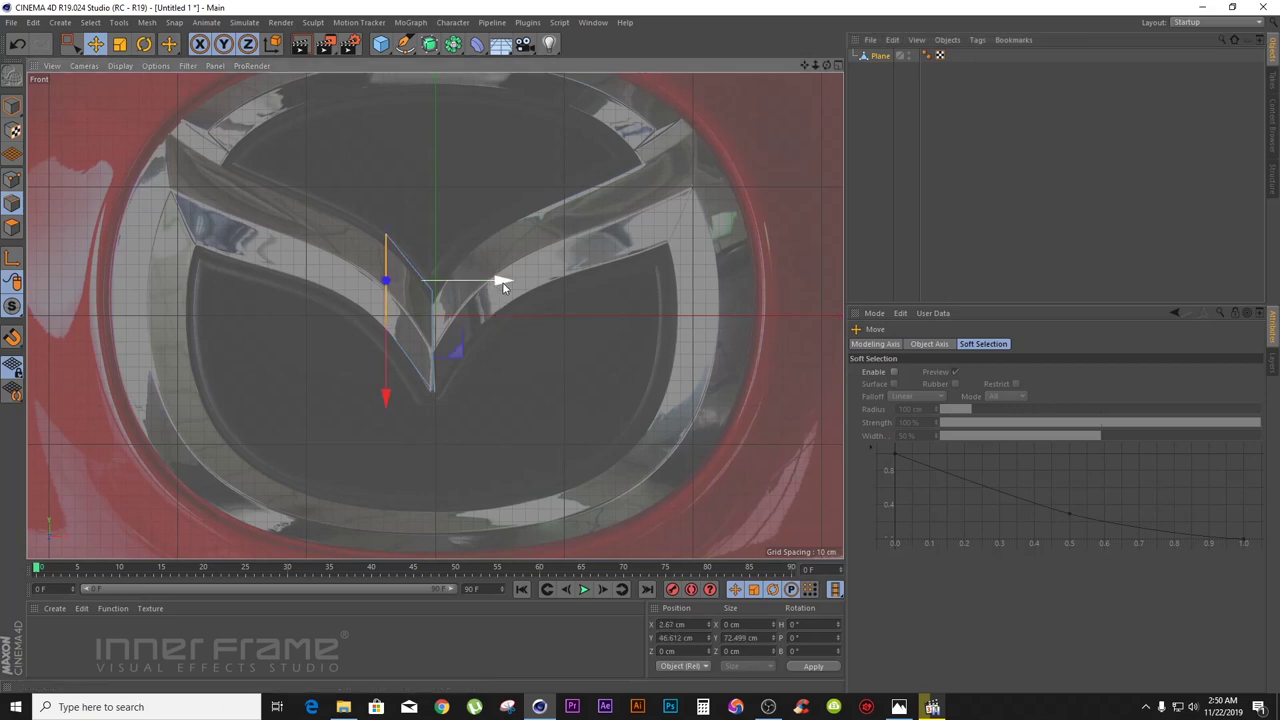
{"action": "left_click_drag", "start_coordinate": [500, 285], "coordinate": [487, 288]}
{"action": "left_click_drag", "start_coordinate": [455, 285], "coordinate": [449, 285]}
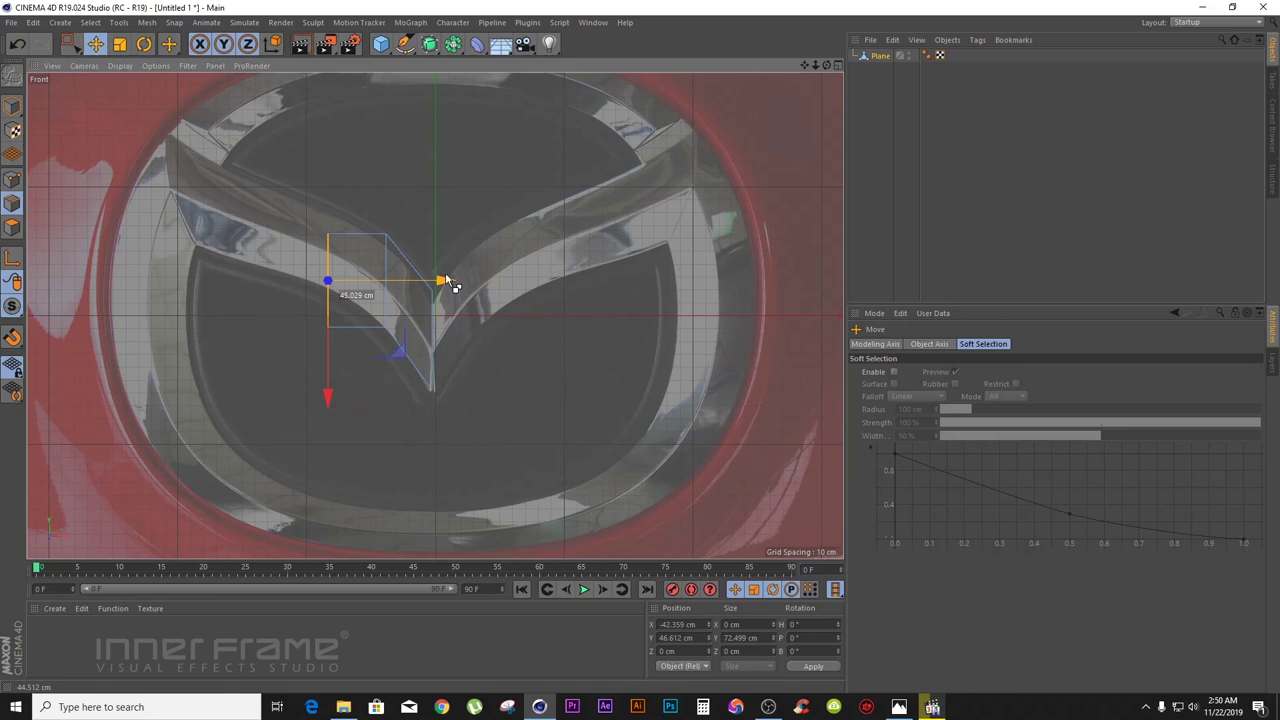
{"action": "left_click_drag", "start_coordinate": [449, 285], "coordinate": [446, 285]}
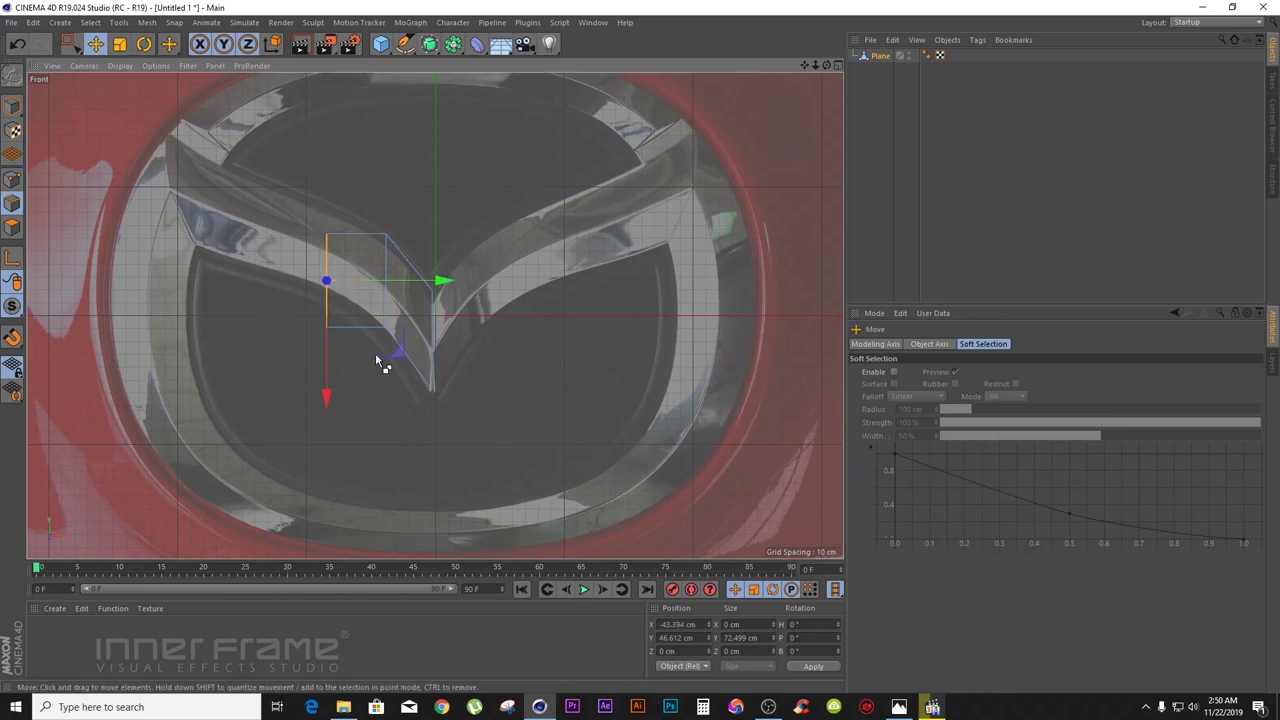
{"action": "left_click_drag", "start_coordinate": [326, 395], "coordinate": [331, 357]}
{"action": "left_click_drag", "start_coordinate": [443, 247], "coordinate": [448, 246]}
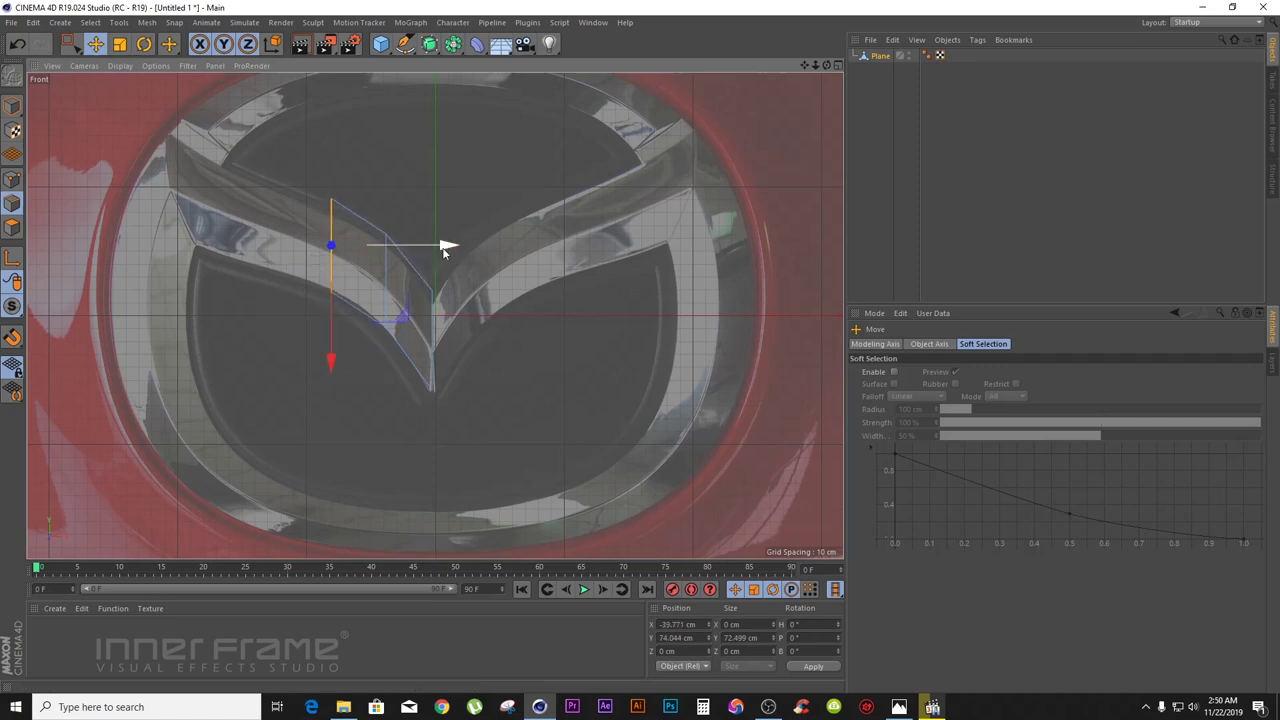
- Extrude the outer edge two more segments along the left arm, ending at about X -121 cm, Y 101 cm
{"action": "left_click_drag", "start_coordinate": [445, 250], "coordinate": [388, 247]}
{"action": "left_click_drag", "start_coordinate": [273, 362], "coordinate": [279, 346]}
{"action": "left_click_drag", "start_coordinate": [390, 229], "coordinate": [343, 234]}
{"action": "mouse_move", "coordinate": [223, 343]}
{"action": "left_mouse_down"}
{"action": "mouse_move", "coordinate": [223, 320]}
{"action": "mouse_move", "coordinate": [233, 332]}
{"action": "left_mouse_up"}
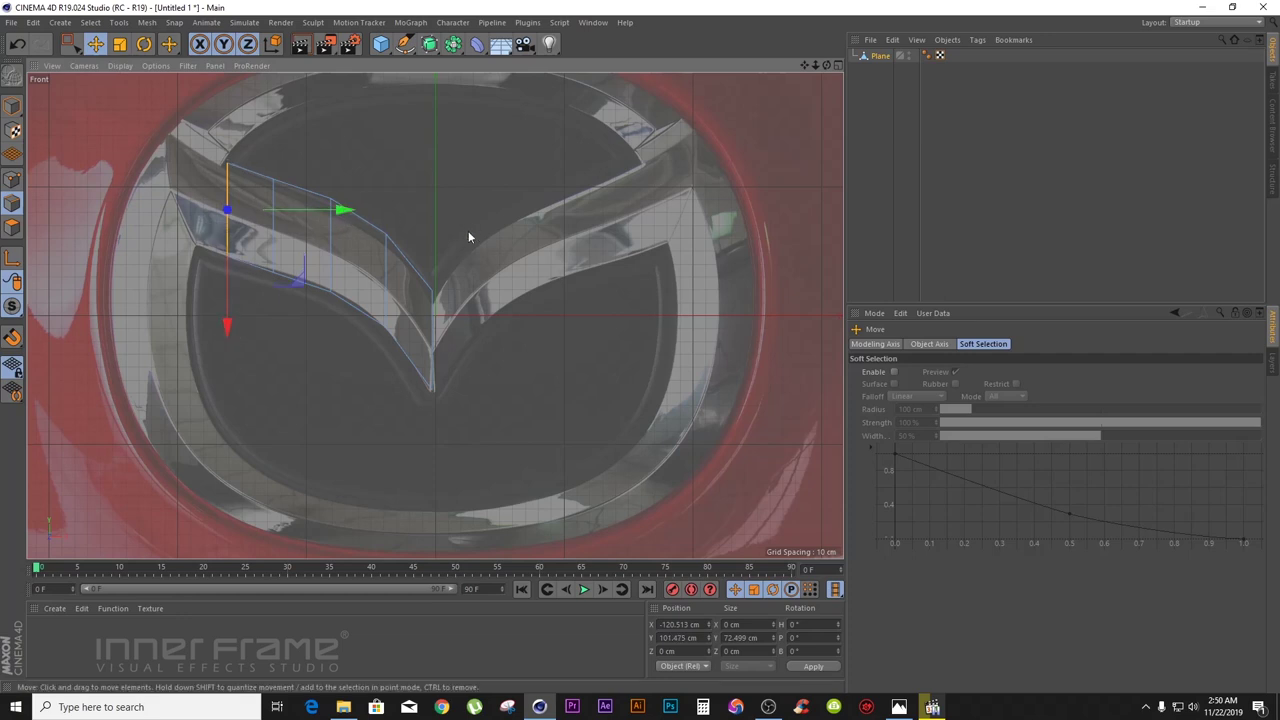
- Extrude one more segment to the tip of the left arm, placing its edge at about X -168 cm, Y 126 cm
{"action": "left_click_drag", "start_coordinate": [338, 212], "coordinate": [288, 222]}
{"action": "mouse_move", "coordinate": [169, 323]}
{"action": "left_mouse_down"}
{"action": "mouse_move", "coordinate": [171, 286]}
{"action": "mouse_move", "coordinate": [171, 300]}
{"action": "left_mouse_up"}
{"action": "left_click_drag", "start_coordinate": [286, 181], "coordinate": [286, 189]}
{"action": "left_click_drag", "start_coordinate": [166, 292], "coordinate": [169, 297]}
{"action": "left_click_drag", "start_coordinate": [286, 180], "coordinate": [277, 183]}
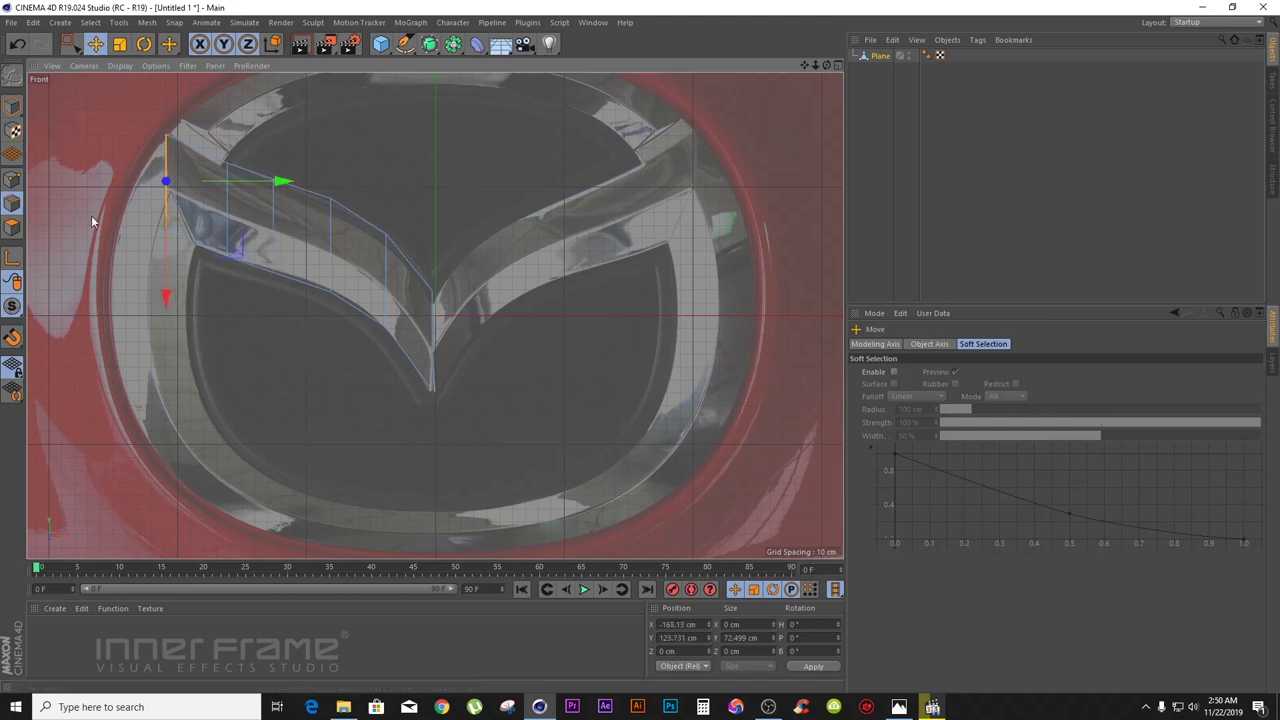
- Adjust the lower points near X -40 cm and X -85 cm vertically to follow the left arm's lower outline
{"action": "left_click", "coordinate": [12, 180]}
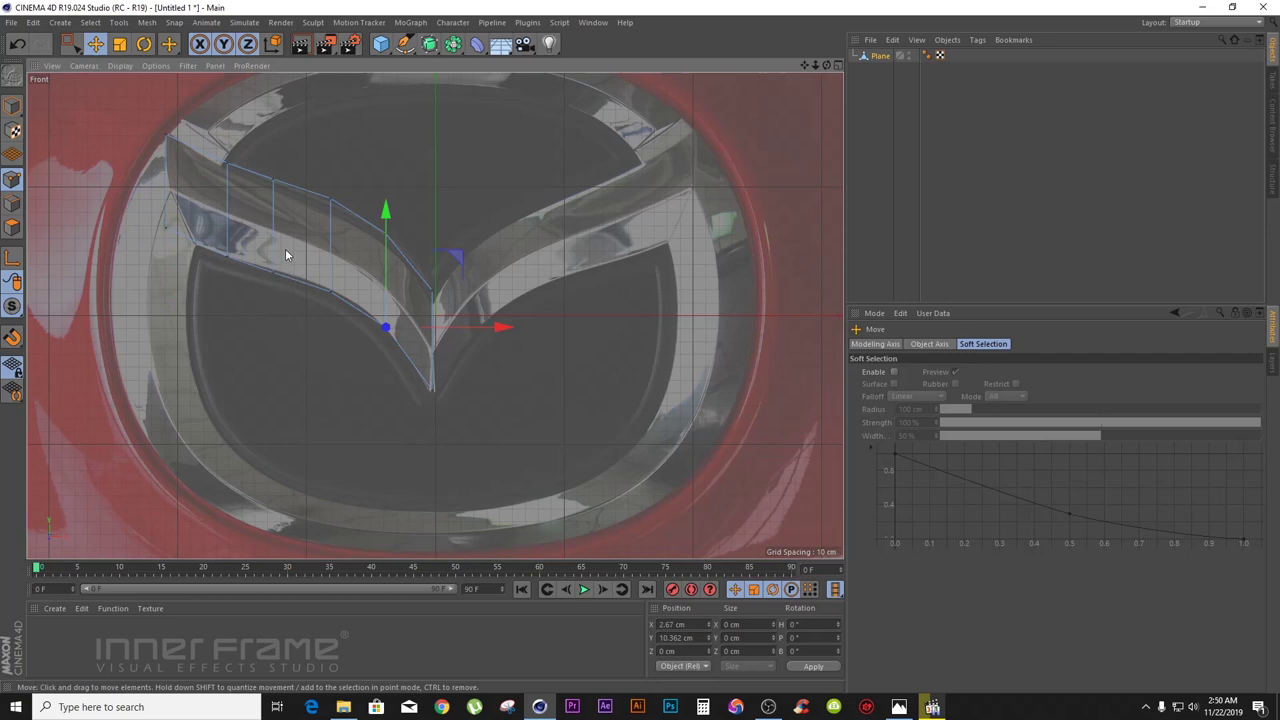
{"action": "key", "text": "0"}
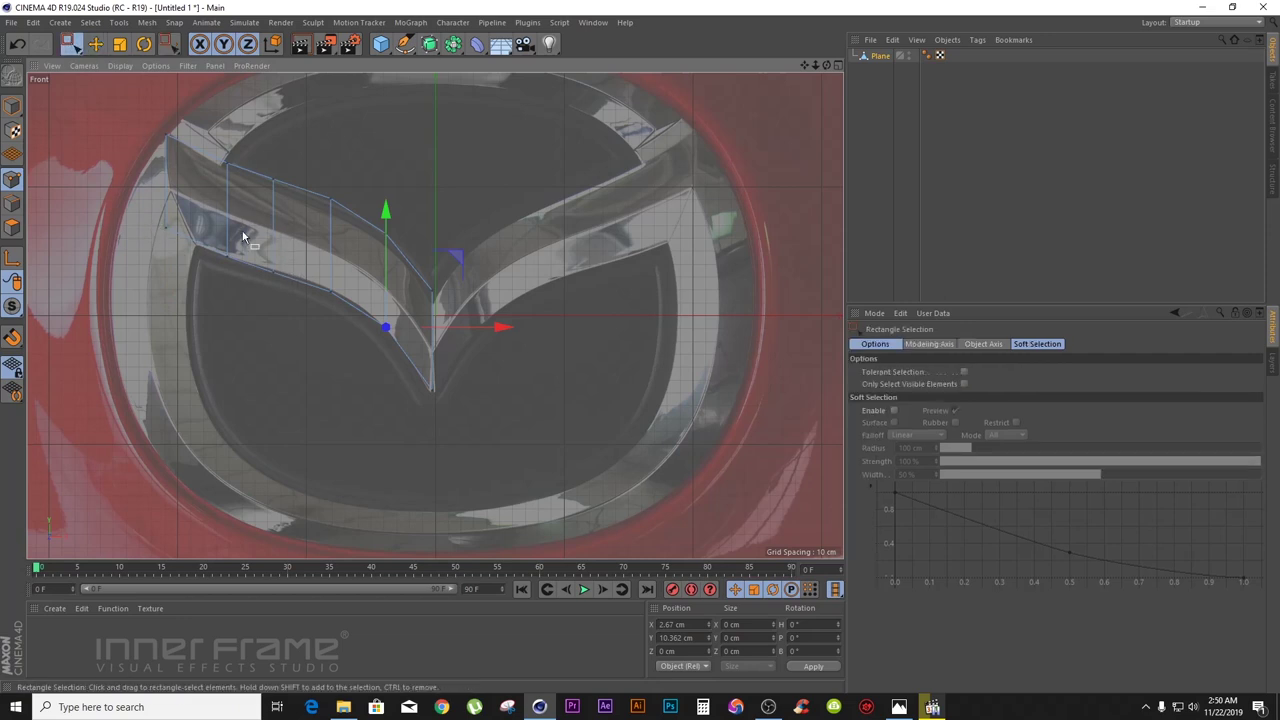
{"action": "left_click", "coordinate": [336, 283]}
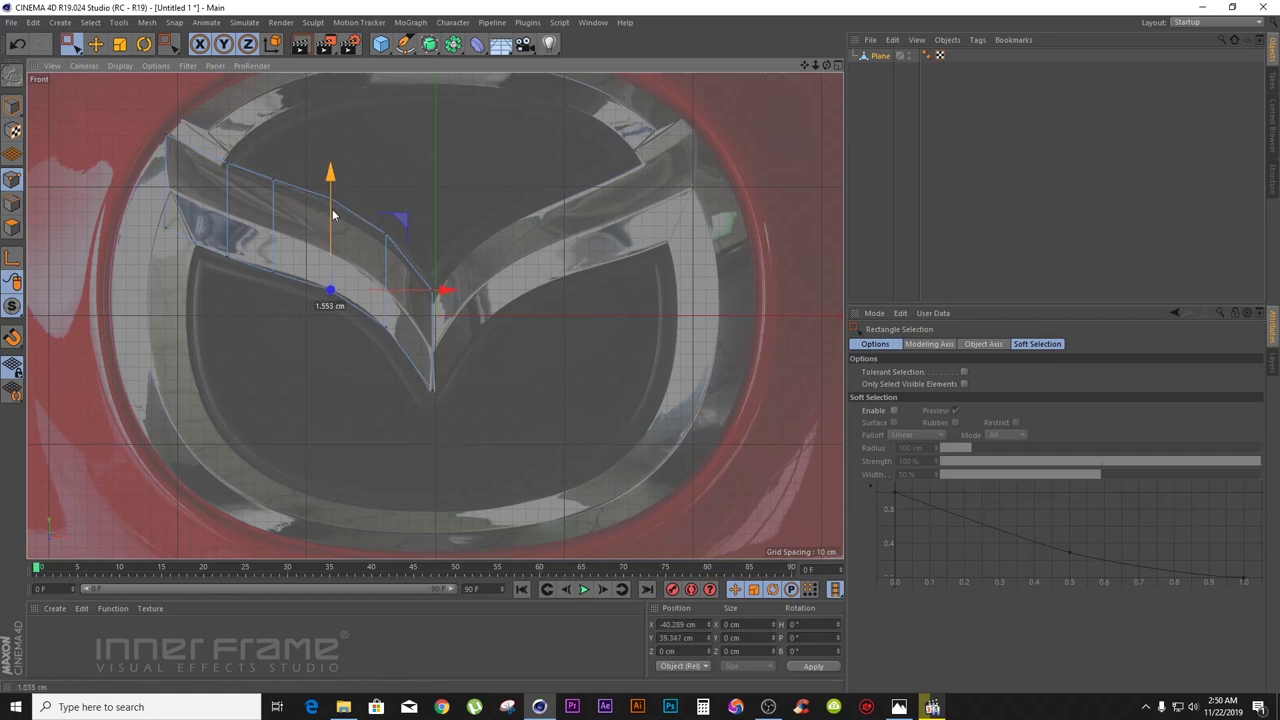
{"action": "left_click", "coordinate": [272, 271]}
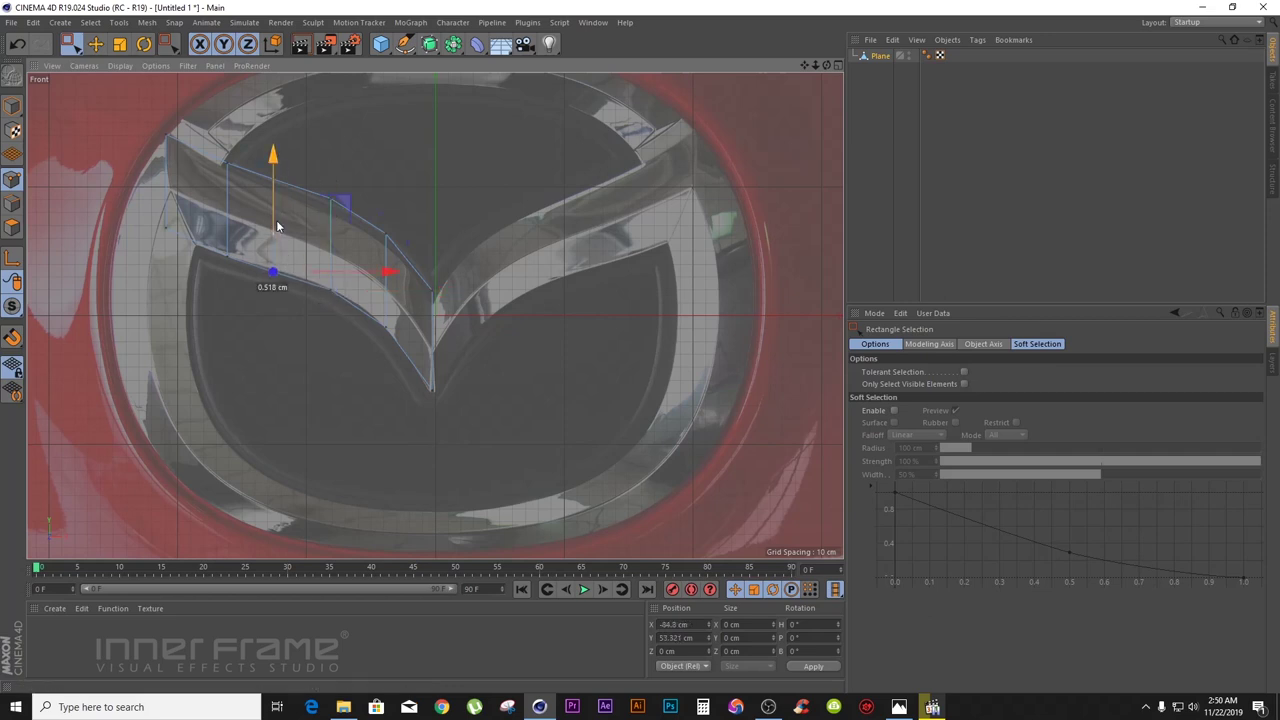
{"action": "left_click_drag", "start_coordinate": [279, 224], "coordinate": [279, 222]}
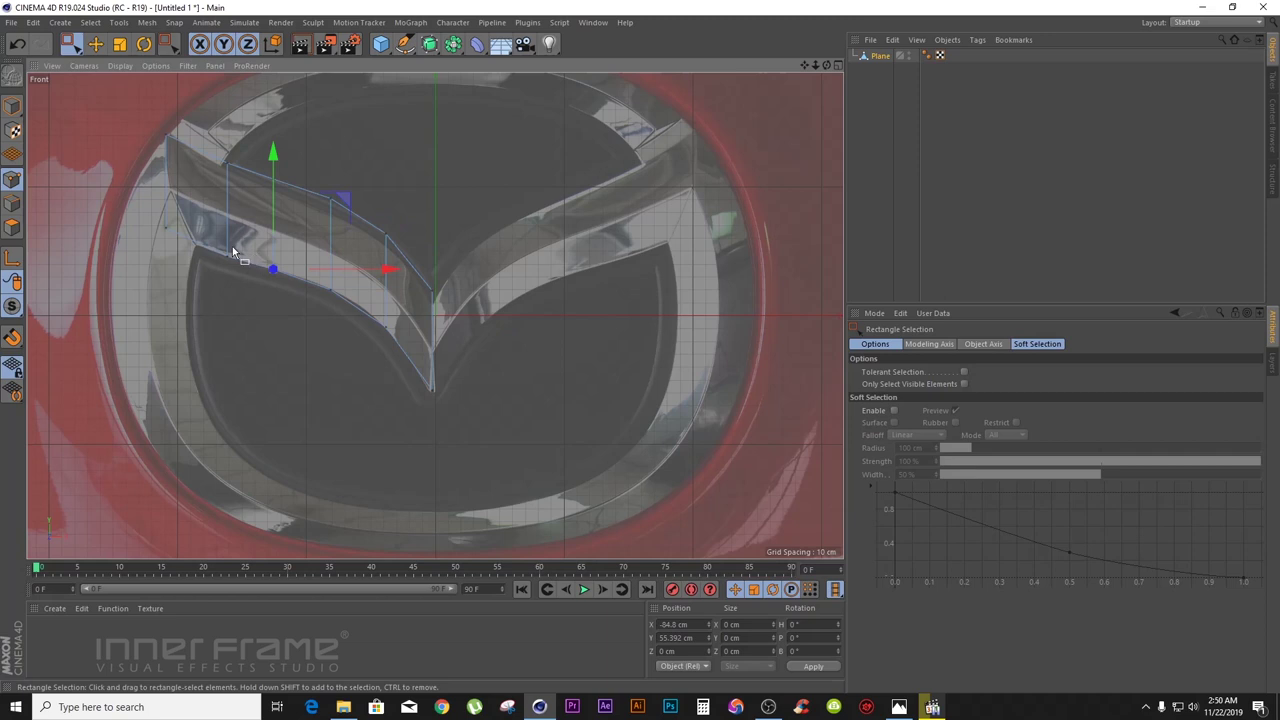
- Move the lower point at the left arm's outer end to about X -144 cm, Y 75 cm, matching the inner corner
{"action": "left_click", "coordinate": [164, 227]}
{"action": "left_click_drag", "start_coordinate": [171, 146], "coordinate": [171, 162]}
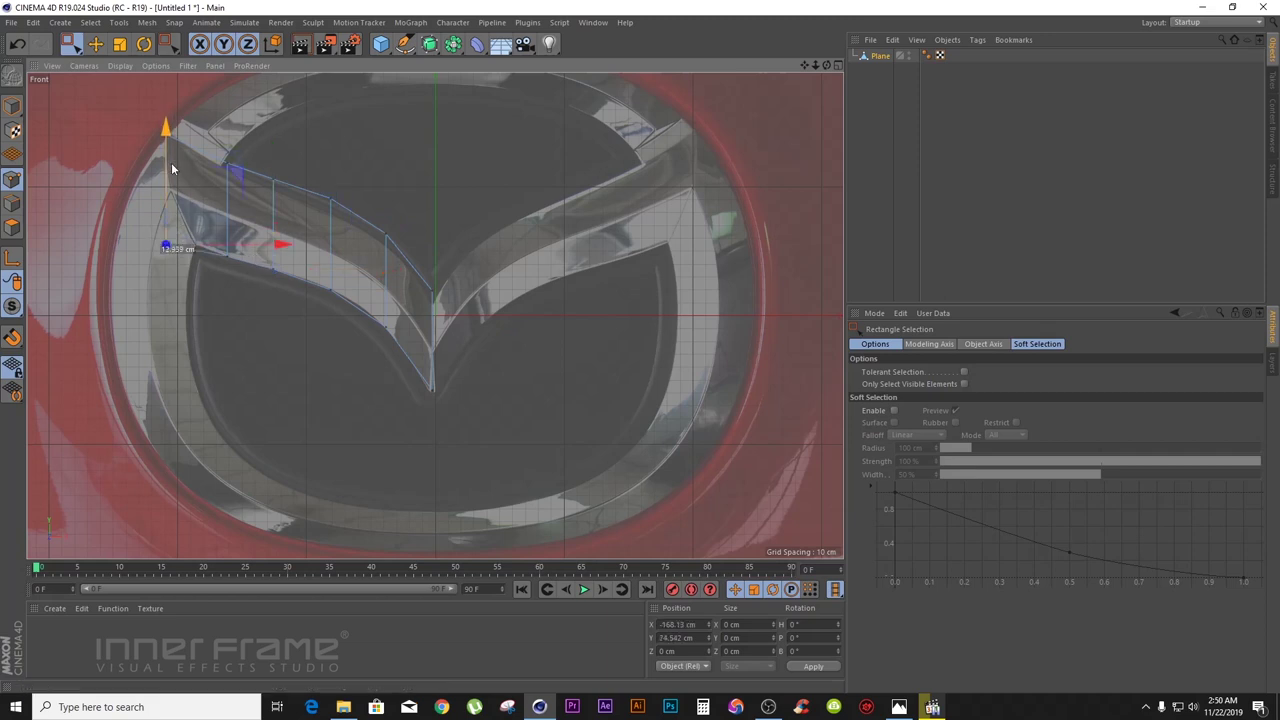
{"action": "left_click_drag", "start_coordinate": [268, 244], "coordinate": [298, 244]}
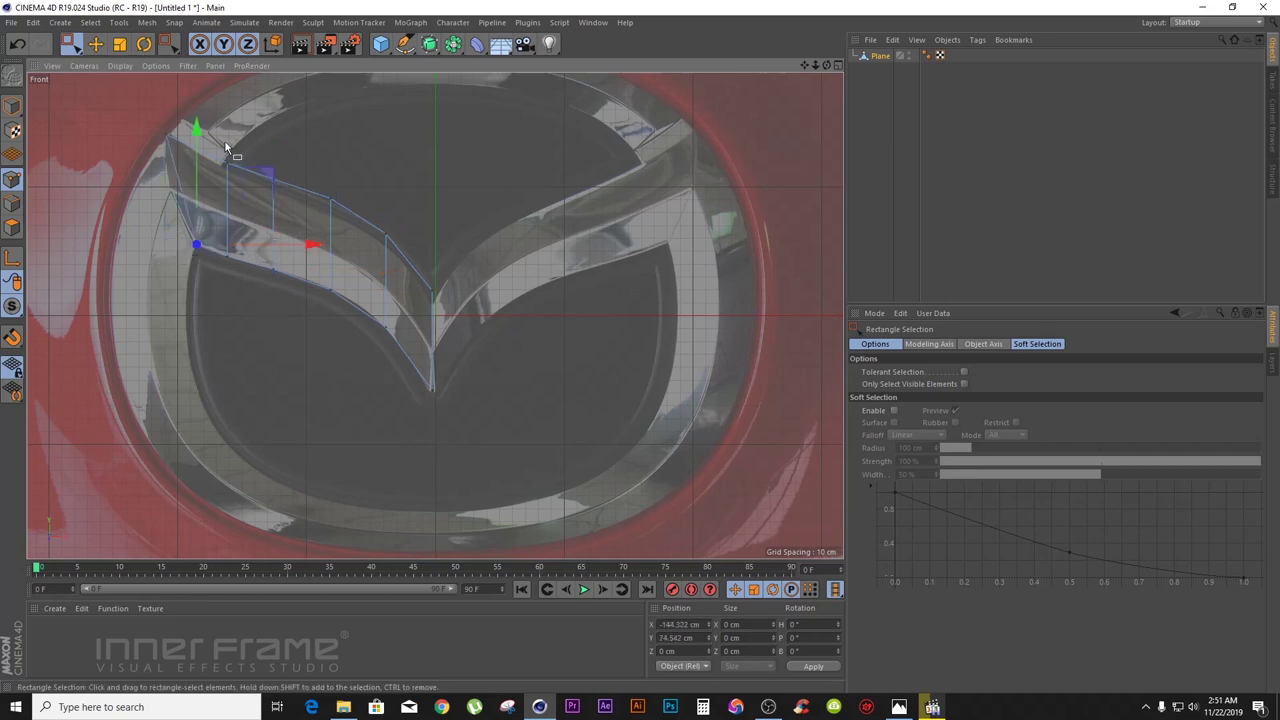
- Nudge the outer lower point and lower the upper points near X -121, -85 and -40 cm to follow the left arm's upper outline
{"action": "left_click_drag", "start_coordinate": [198, 138], "coordinate": [198, 134]}
{"action": "left_click_drag", "start_coordinate": [182, 153], "coordinate": [218, 175]}
{"action": "left_click_drag", "start_coordinate": [230, 95], "coordinate": [230, 99]}
{"action": "left_click_drag", "start_coordinate": [288, 146], "coordinate": [265, 189]}
{"action": "left_click_drag", "start_coordinate": [278, 106], "coordinate": [277, 119]}
{"action": "left_click_drag", "start_coordinate": [359, 168], "coordinate": [314, 229]}
{"action": "left_click_drag", "start_coordinate": [333, 130], "coordinate": [333, 144]}
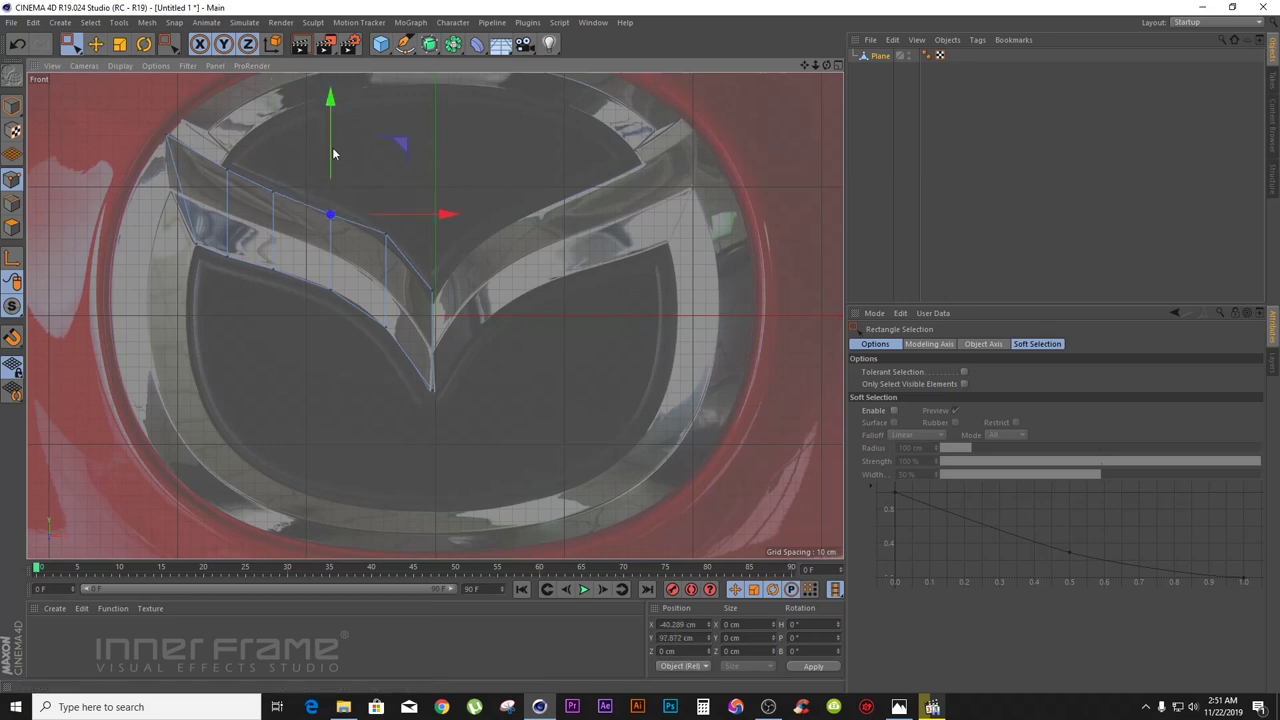
- Adjust the upper points near X 3 cm and X 39 cm vertically to match the outline approaching the V's center
{"action": "left_click", "coordinate": [386, 234]}
{"action": "left_click_drag", "start_coordinate": [388, 160], "coordinate": [434, 188]}
{"action": "left_click", "coordinate": [431, 295]}
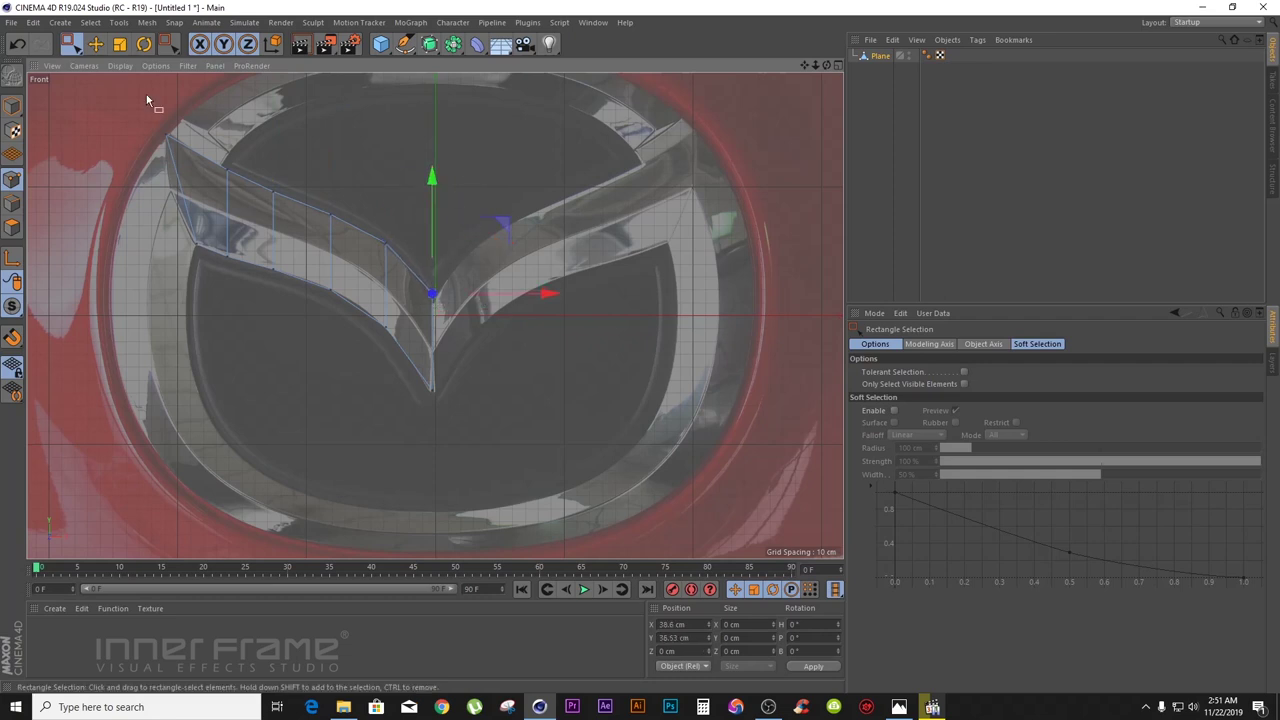
- Add a lengthwise loop cut through the left arm's plane at about 54%, running from the outer end to the V's center
{"action": "left_click", "coordinate": [95, 44]}
{"action": "left_click", "coordinate": [838, 64]}
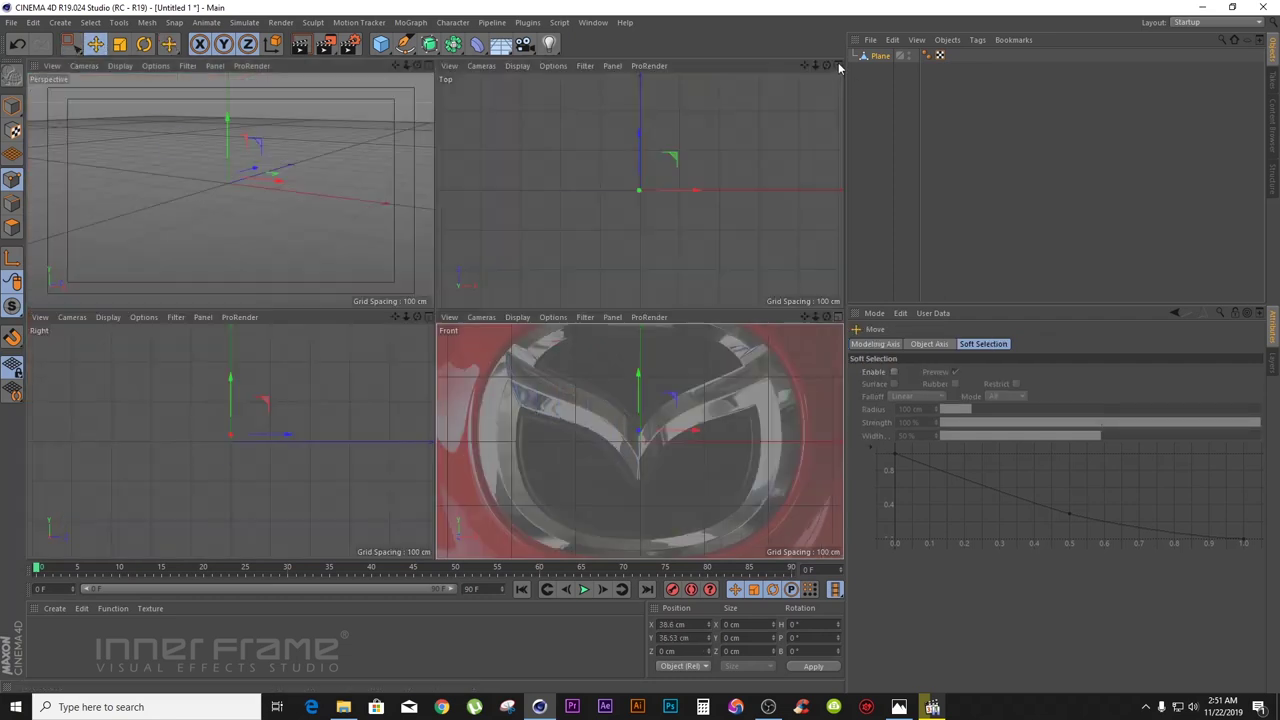
{"action": "mouse_move", "coordinate": [418, 65]}
{"action": "left_mouse_down"}
{"action": "mouse_move", "coordinate": [398, 50]}
{"action": "mouse_move", "coordinate": [350, 62]}
{"action": "mouse_move", "coordinate": [400, 80]}
{"action": "mouse_move", "coordinate": [450, 68]}
{"action": "left_mouse_up"}
{"action": "left_click_drag", "start_coordinate": [229, 190], "coordinate": [232, 192]}
{"action": "left_click", "coordinate": [838, 316]}
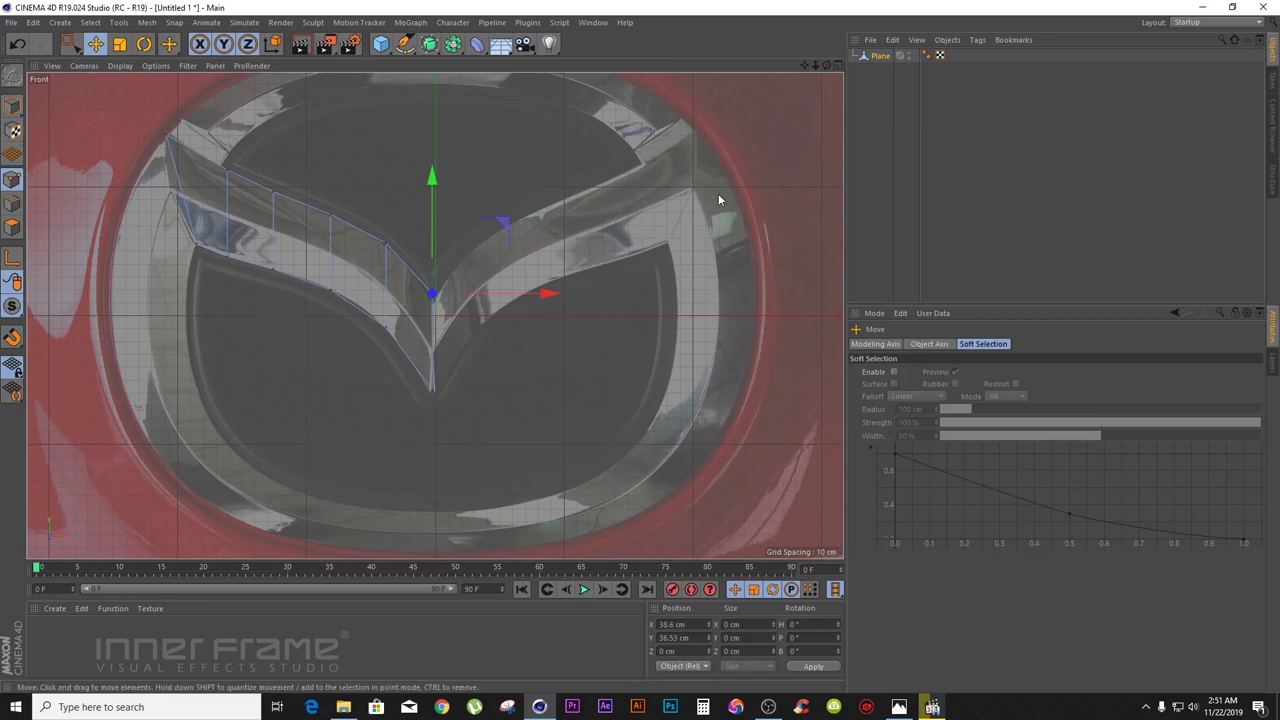
{"action": "key", "text": "0"}
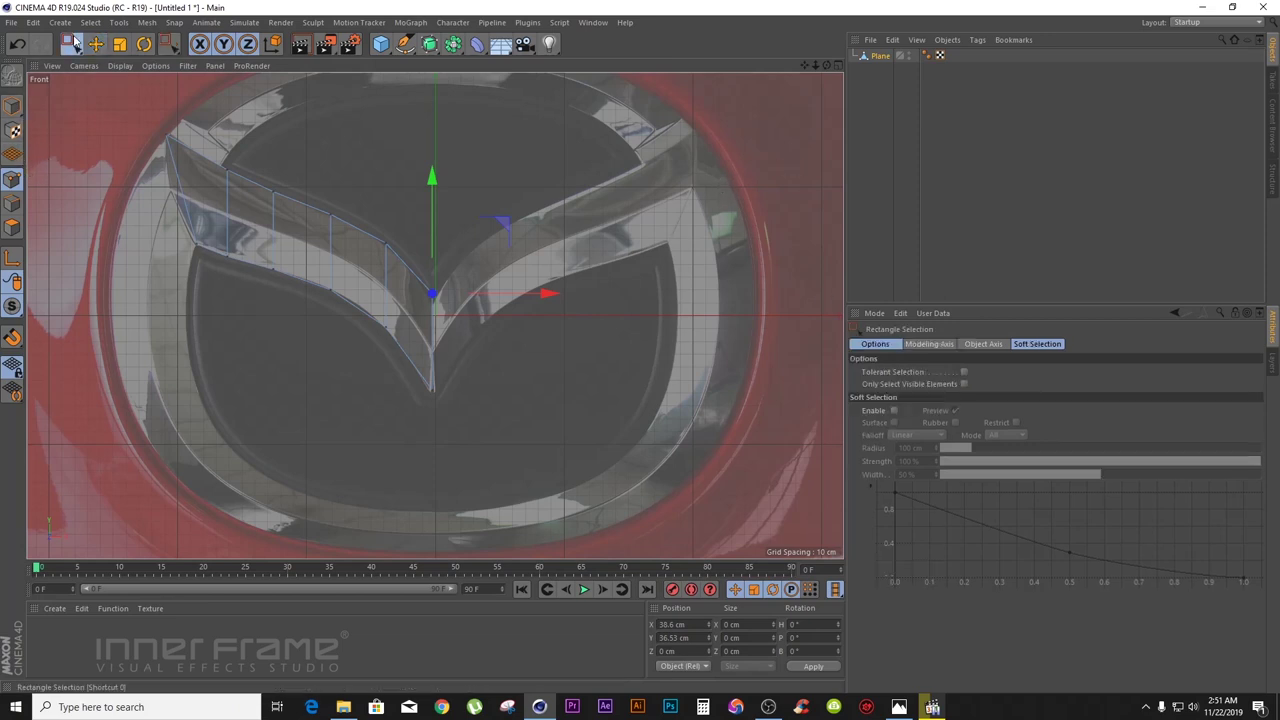
{"action": "left_click", "coordinate": [736, 188]}
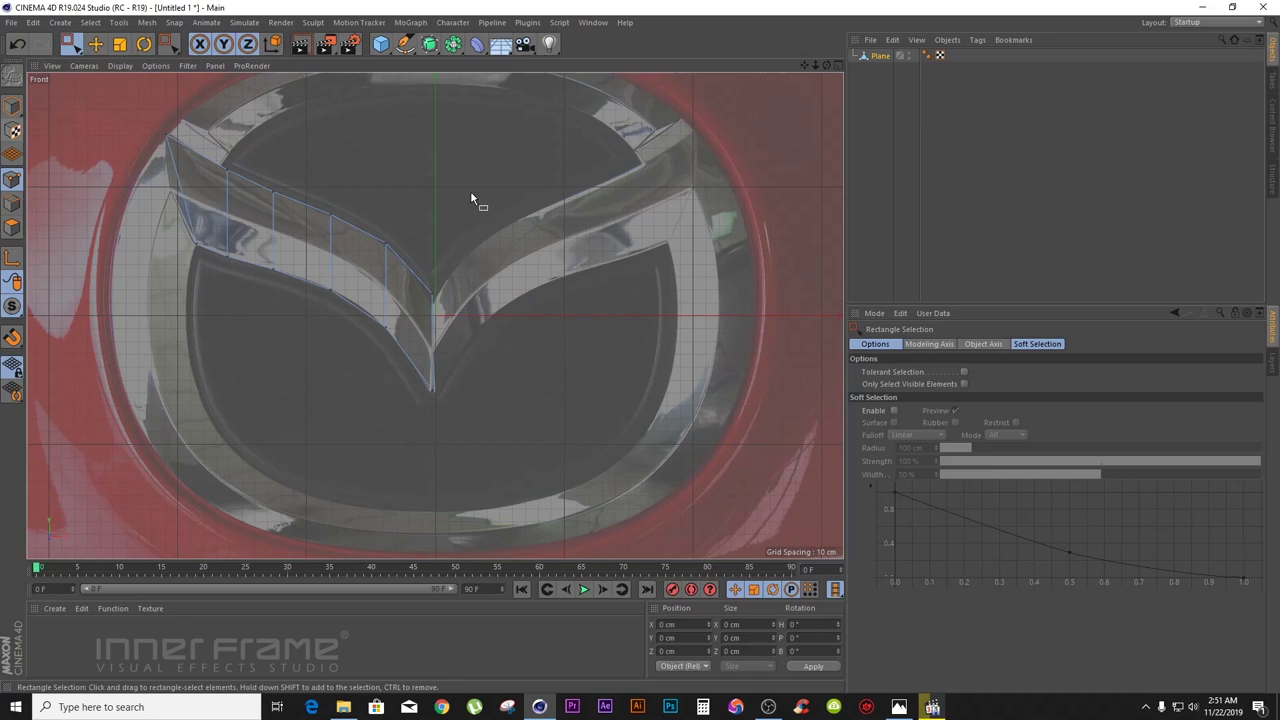
{"action": "right_click", "coordinate": [567, 163]}
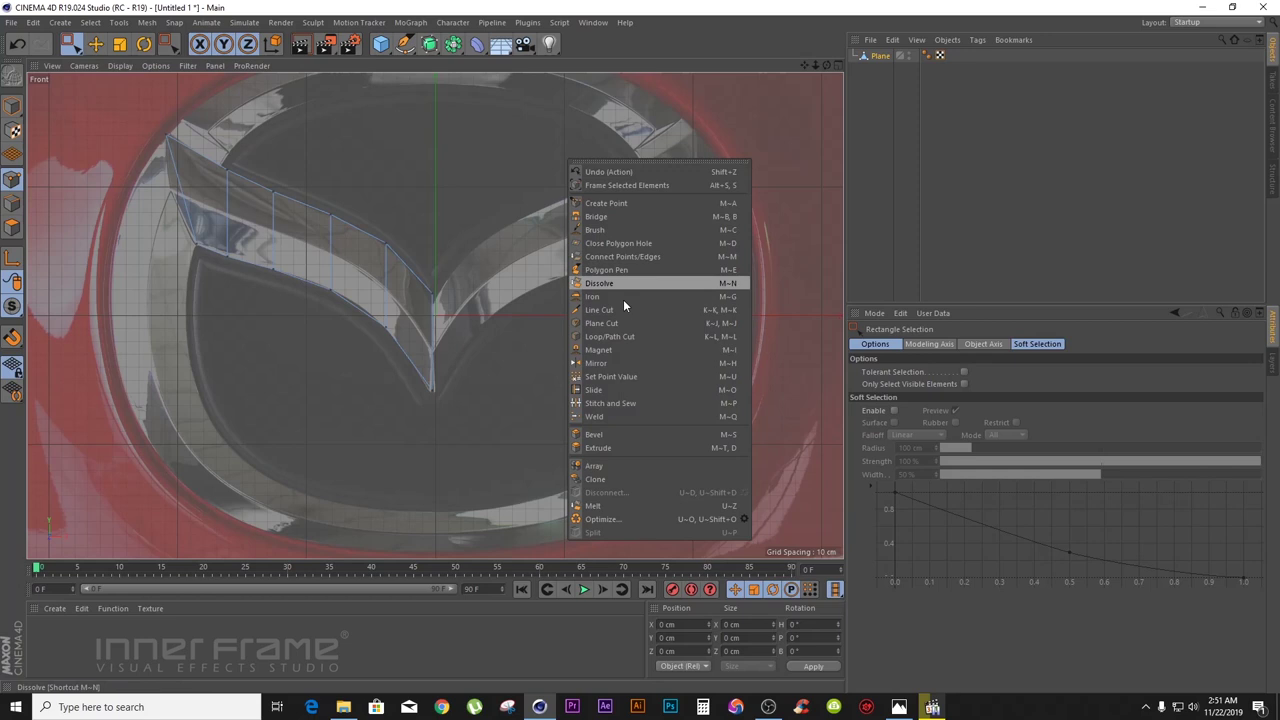
{"action": "left_click", "coordinate": [628, 336]}
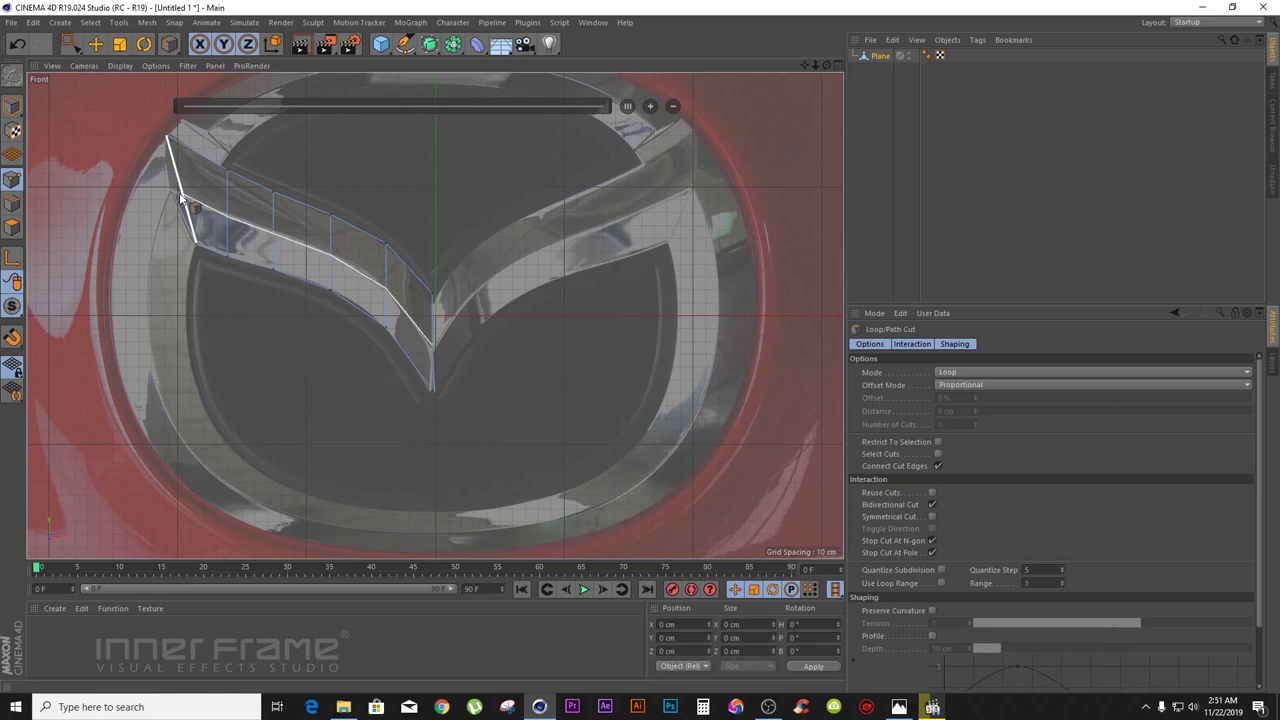
{"action": "left_click", "coordinate": [180, 197]}
- Move the loop cut's outer end point to about X -165 cm, Y 114 cm, on the arm's outer corner
{"action": "key", "text": "e"}
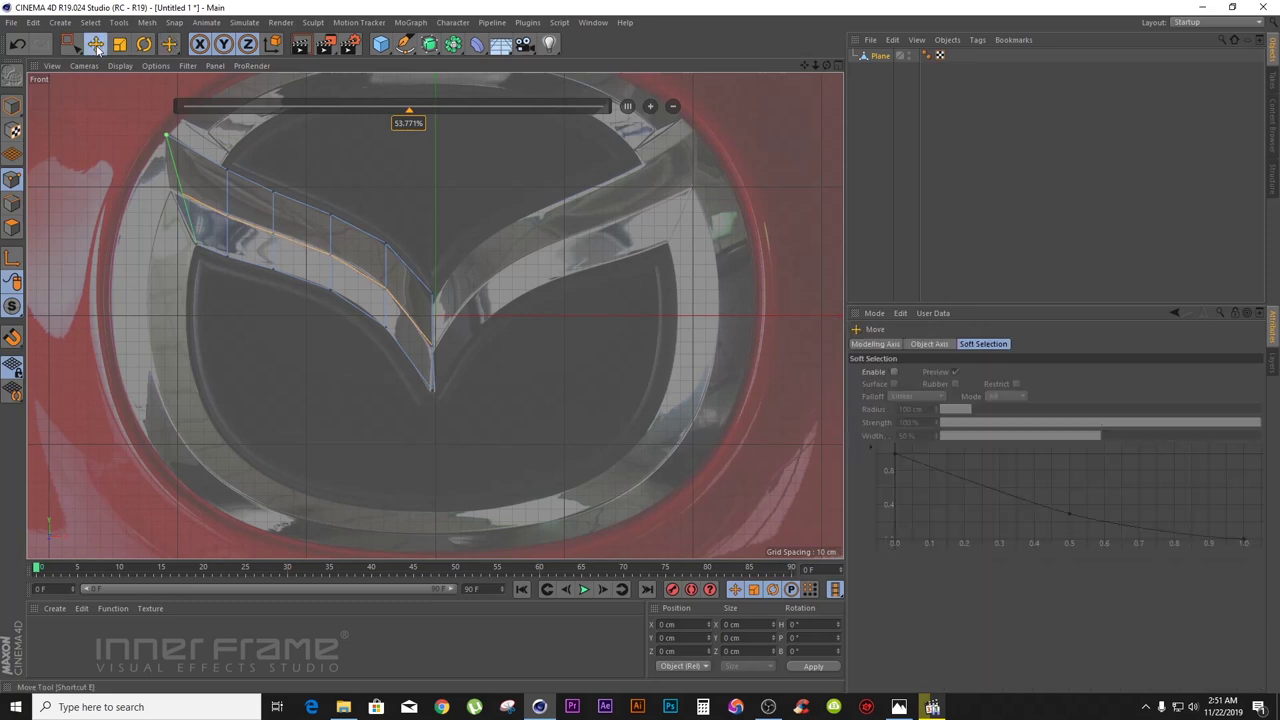
{"action": "left_click", "coordinate": [182, 195]}
{"action": "left_click_drag", "start_coordinate": [273, 198], "coordinate": [277, 200]}
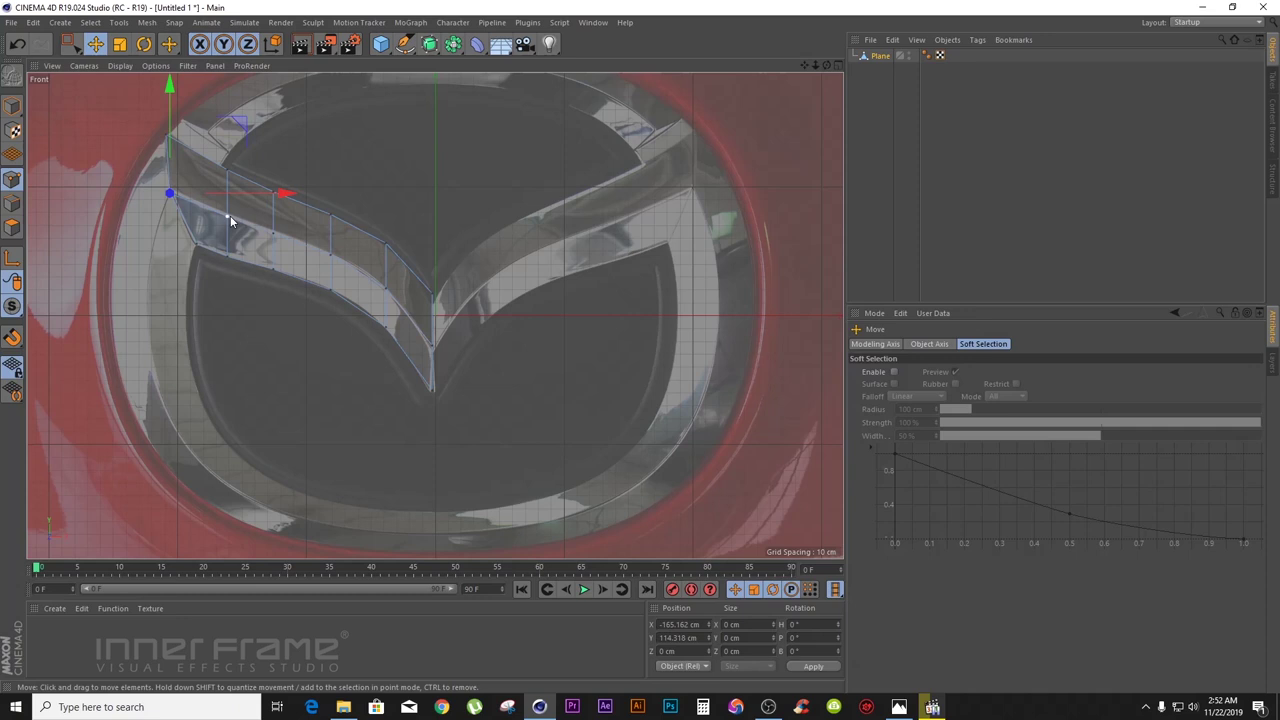
- Adjust the inner points of the loop cut vertically to follow the arm's ridge, placing the one near X 3 cm at about Y 42 cm
{"action": "key", "text": "0"}
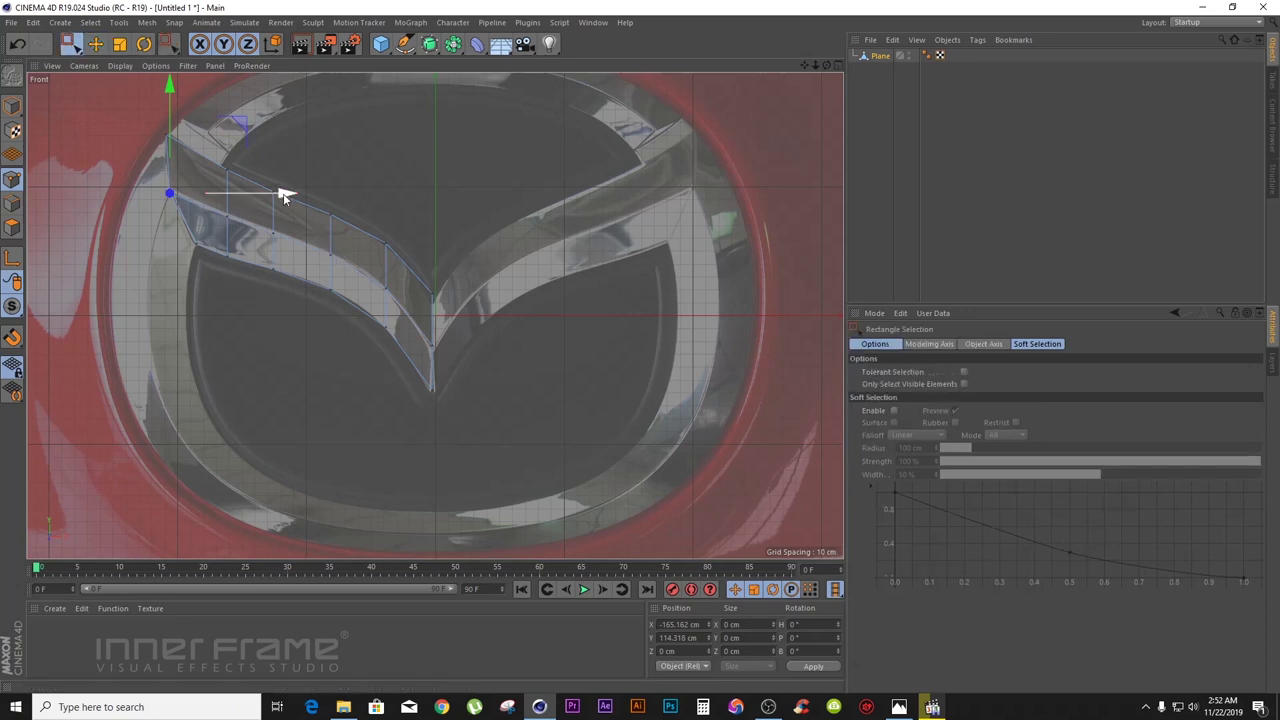
{"action": "left_click_drag", "start_coordinate": [239, 229], "coordinate": [228, 159]}
{"action": "left_click_drag", "start_coordinate": [247, 238], "coordinate": [248, 239]}
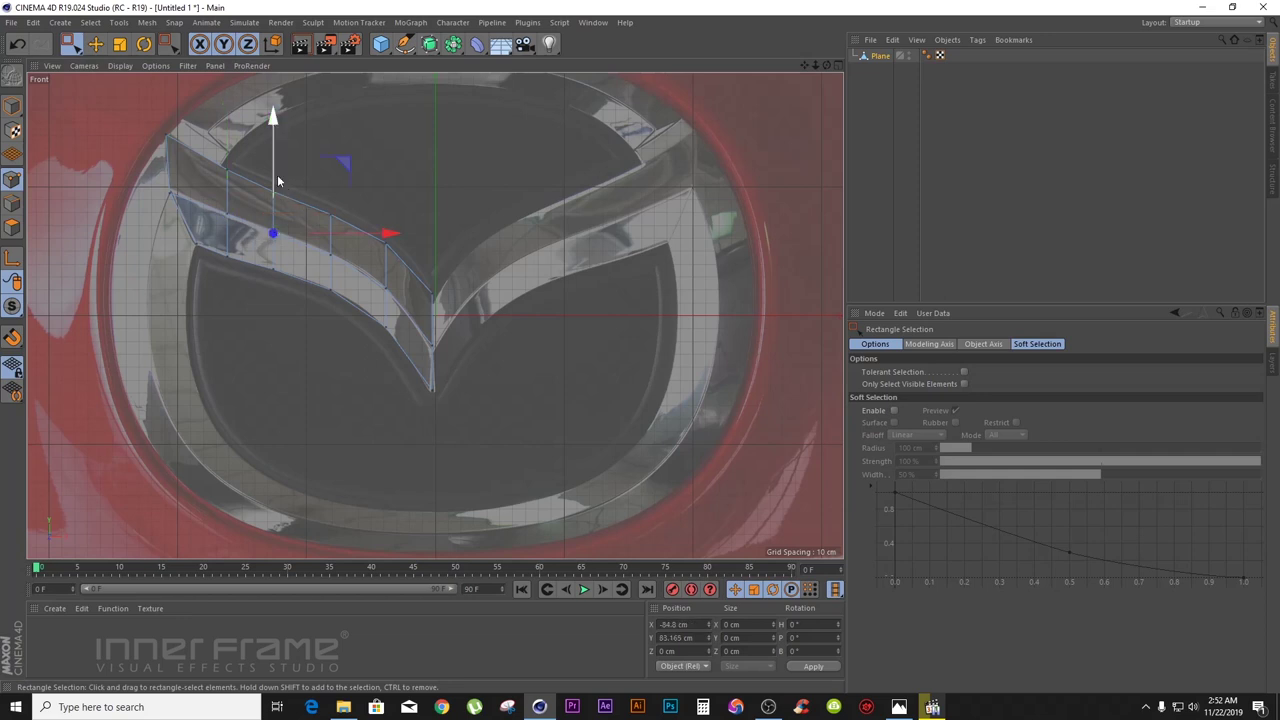
{"action": "left_click_drag", "start_coordinate": [333, 250], "coordinate": [394, 298]}
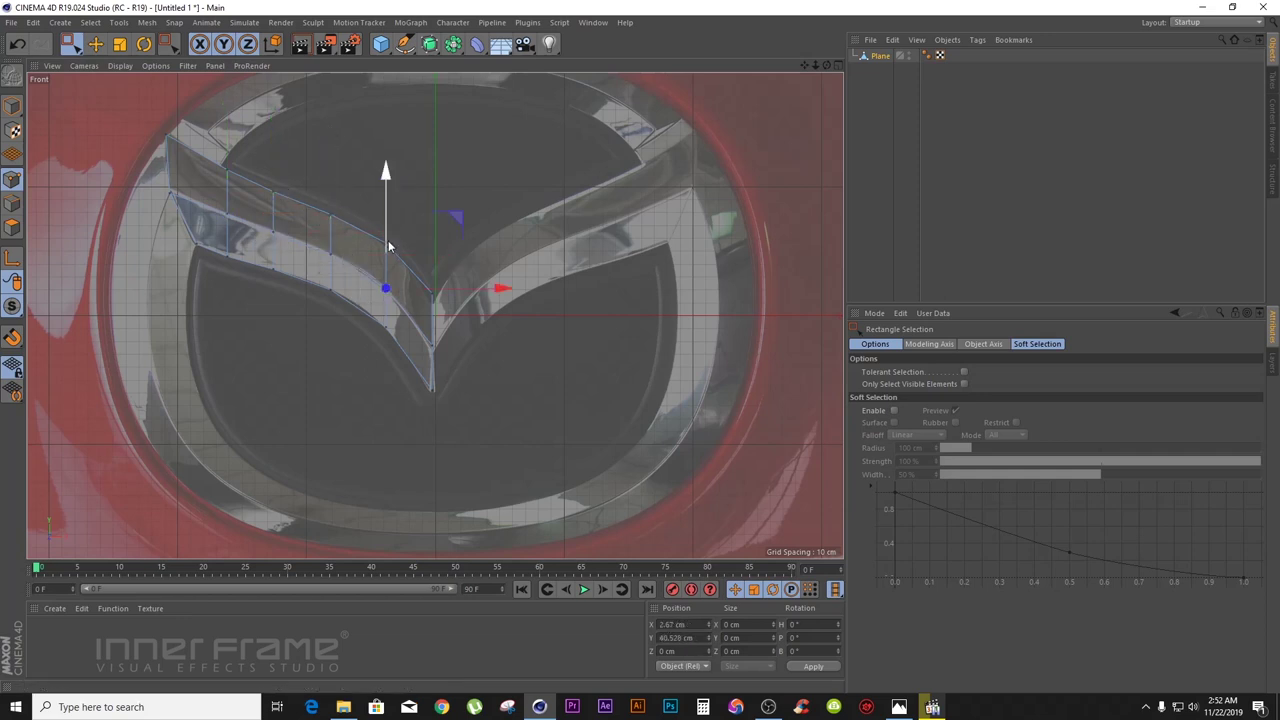
{"action": "left_click_drag", "start_coordinate": [388, 238], "coordinate": [388, 233]}
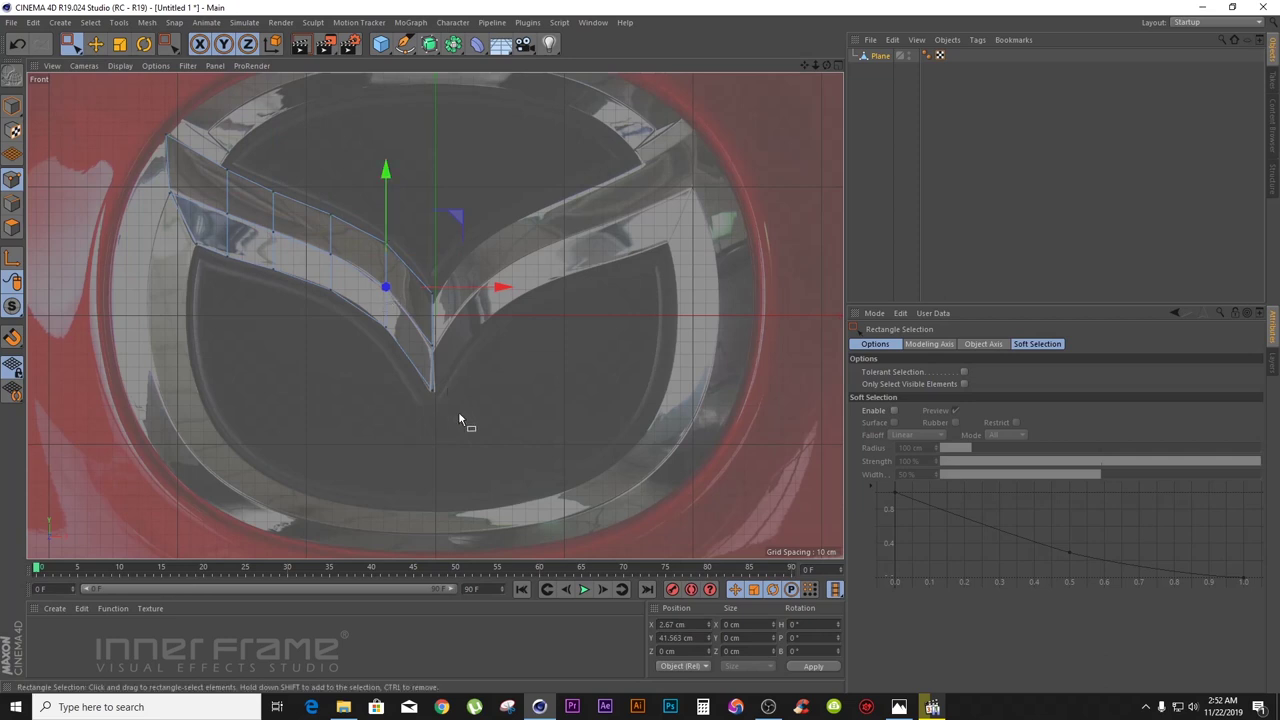
- Add a Subdivision Surface in model mode and make the plane its child
{"action": "left_click", "coordinate": [96, 44]}
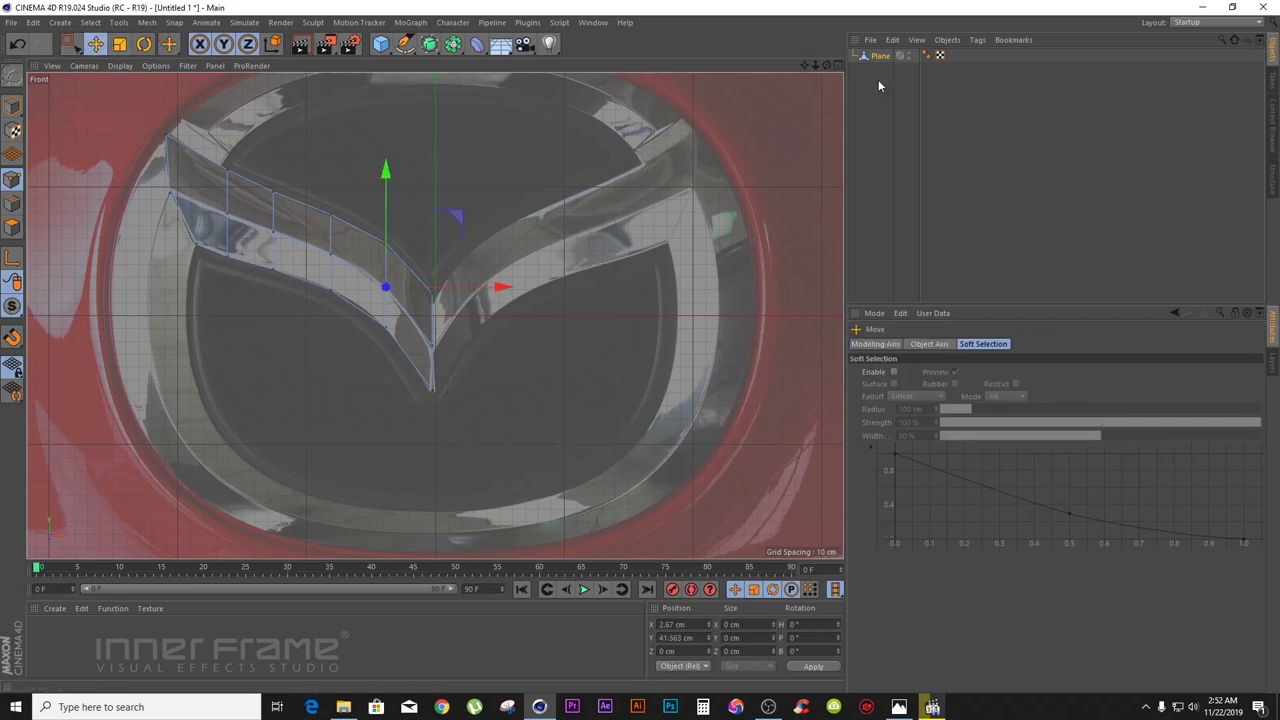
{"action": "left_click", "coordinate": [839, 64]}
{"action": "left_click_drag", "start_coordinate": [418, 66], "coordinate": [229, 190]}
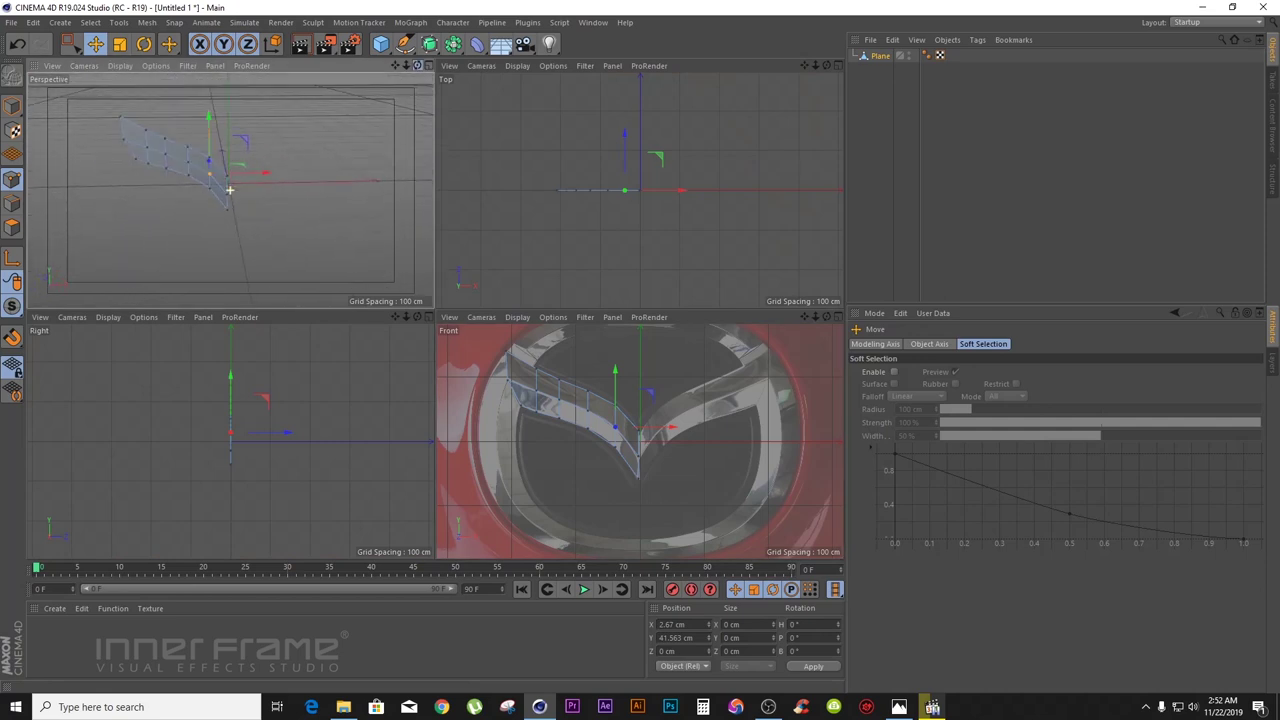
{"action": "left_click", "coordinate": [839, 317]}
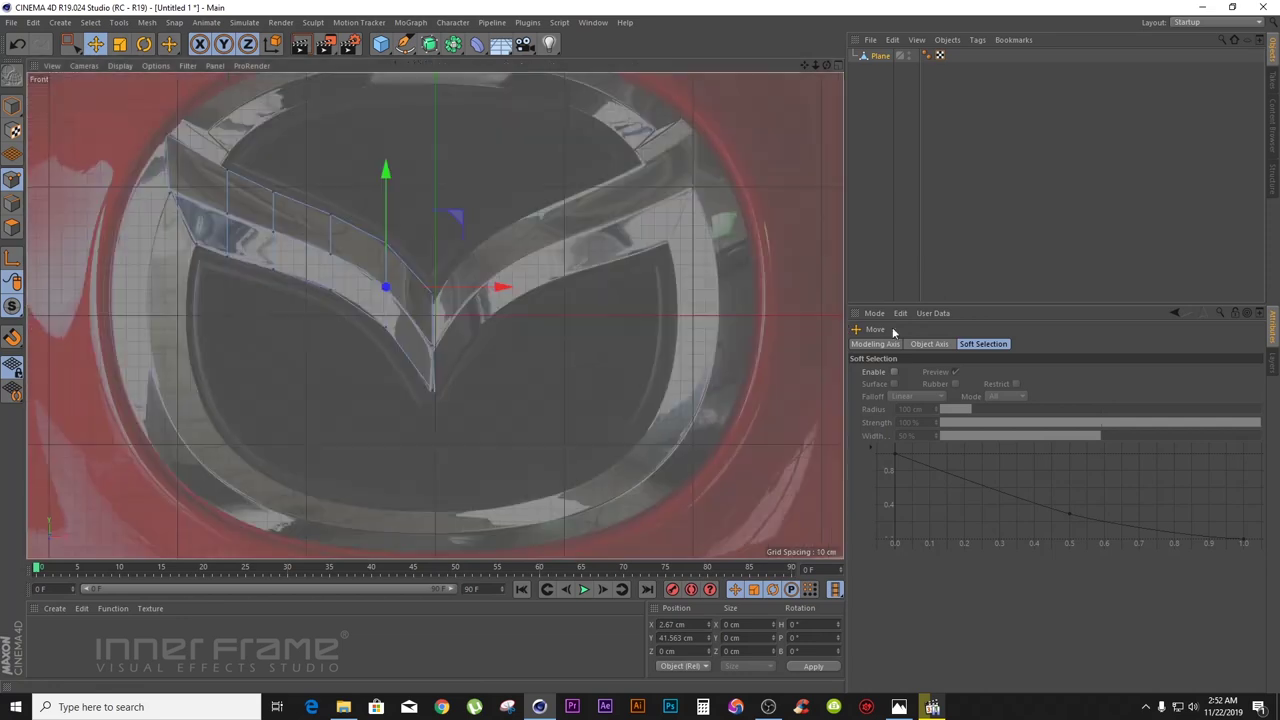
{"action": "left_click", "coordinate": [839, 66]}
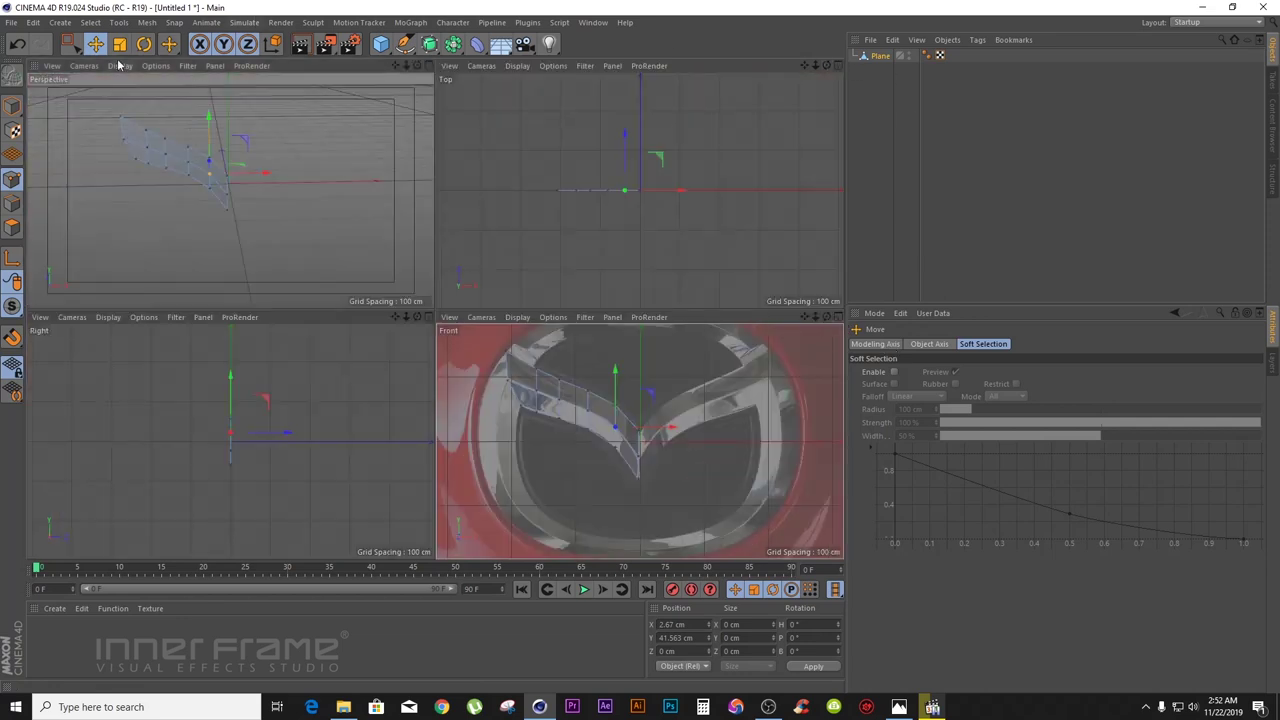
{"action": "left_click", "coordinate": [12, 106]}
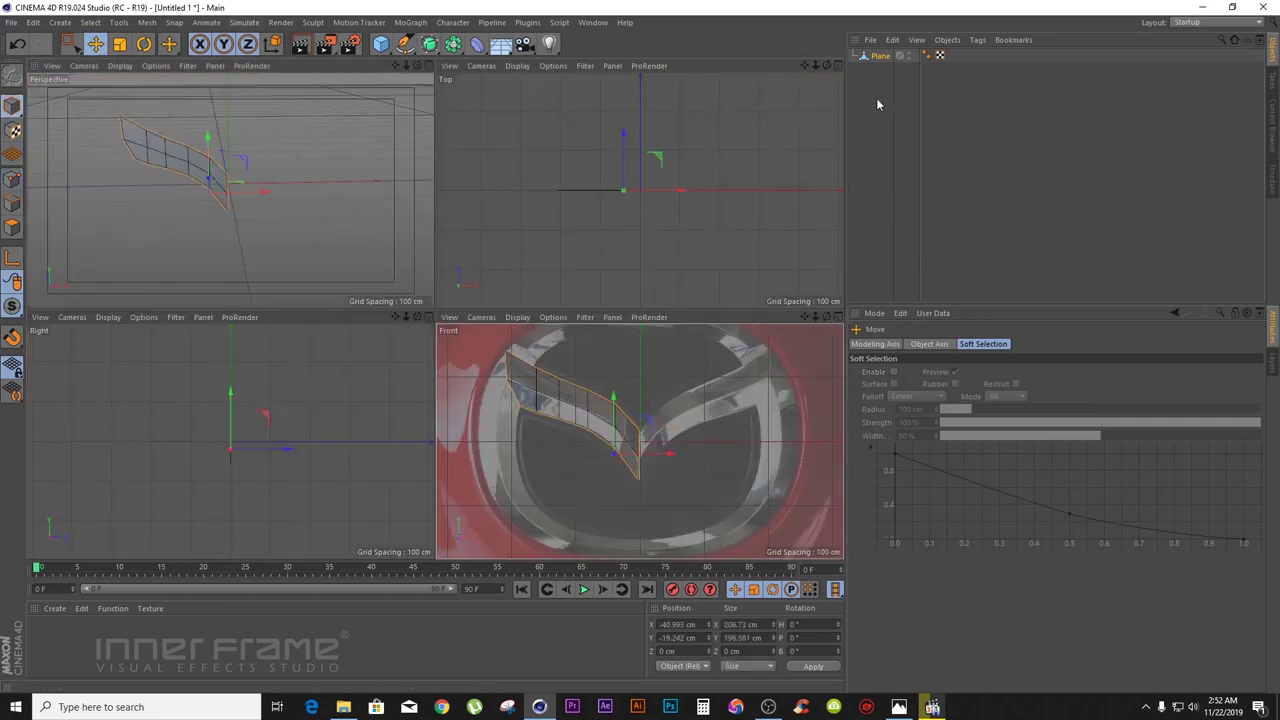
{"action": "left_click_drag", "start_coordinate": [429, 43], "coordinate": [511, 68]}
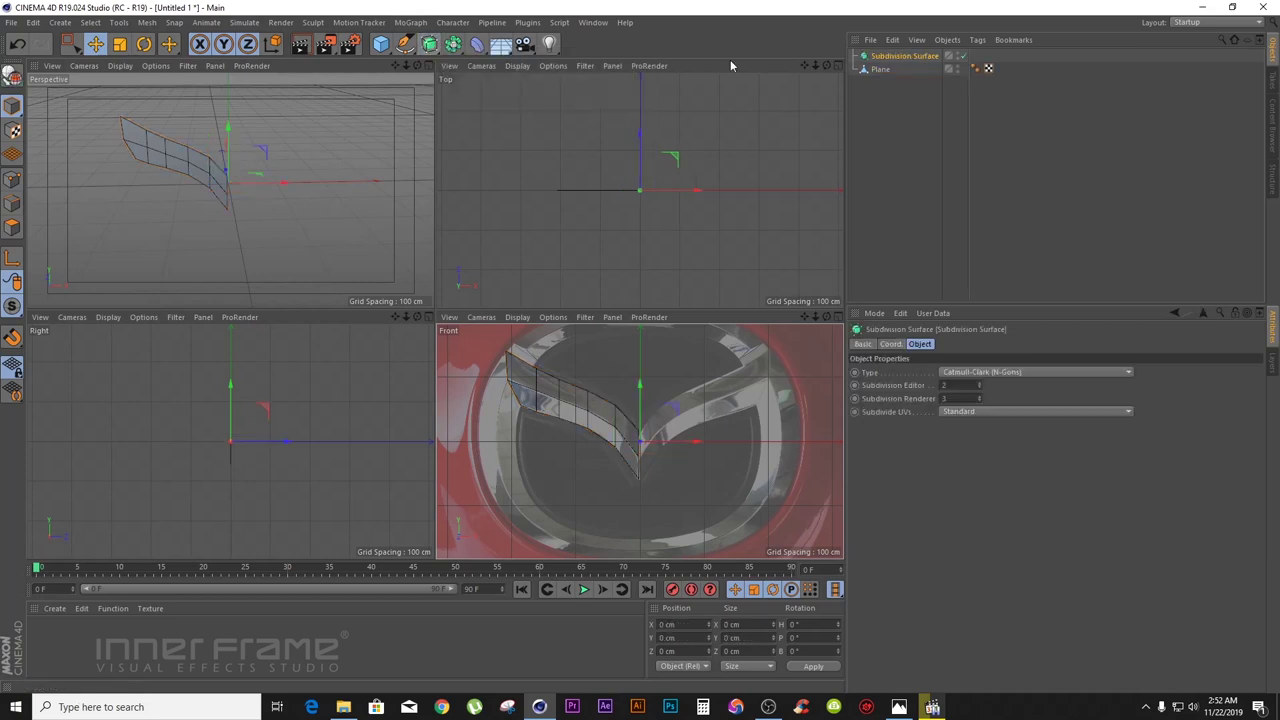
{"action": "left_click_drag", "start_coordinate": [872, 74], "coordinate": [890, 57]}
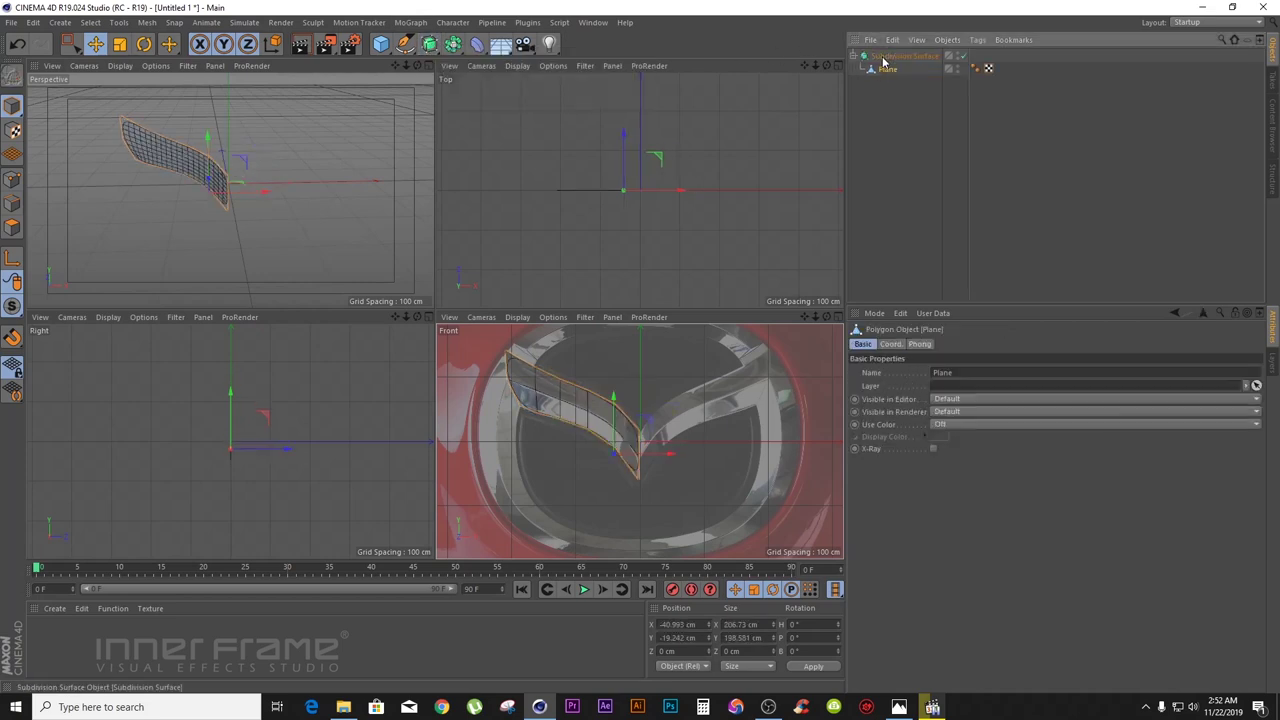
- Disable the Subdivision Surface and move the plane back out of it
{"action": "left_click", "coordinate": [381, 106]}
{"action": "left_click_drag", "start_coordinate": [417, 65], "coordinate": [450, 69]}
{"action": "key", "text": "q"}
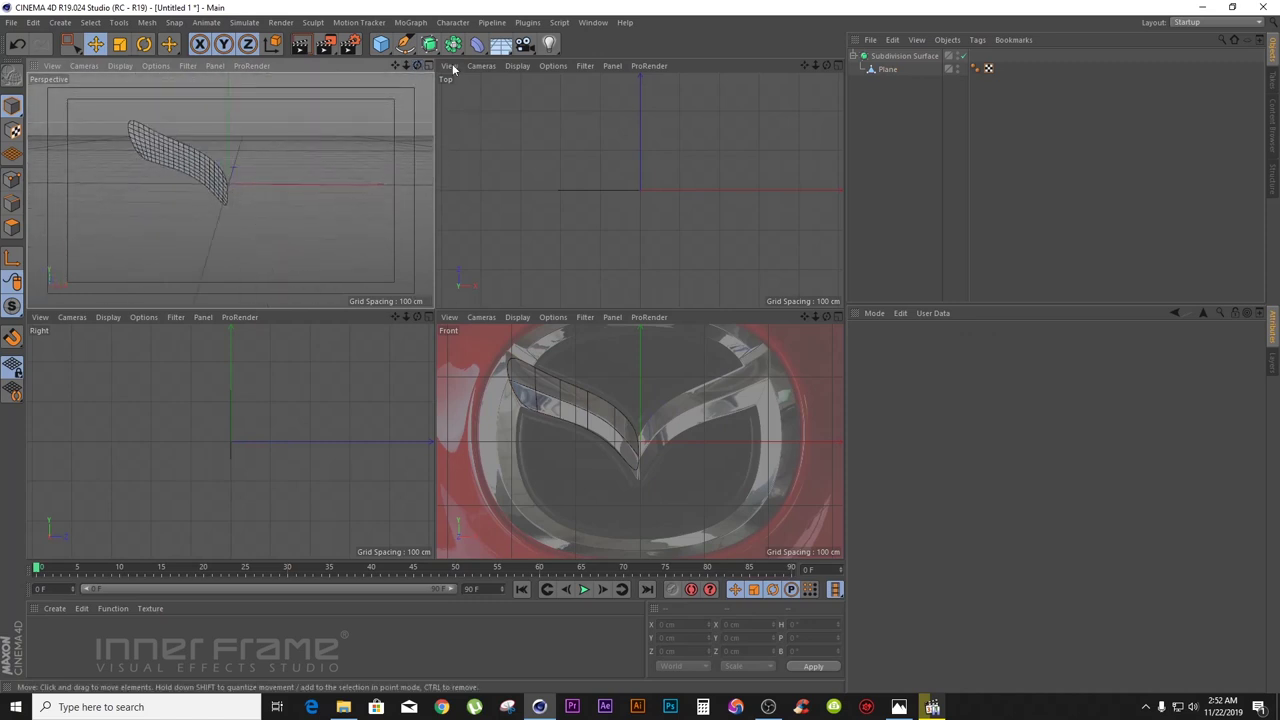
{"action": "left_click", "coordinate": [880, 70]}
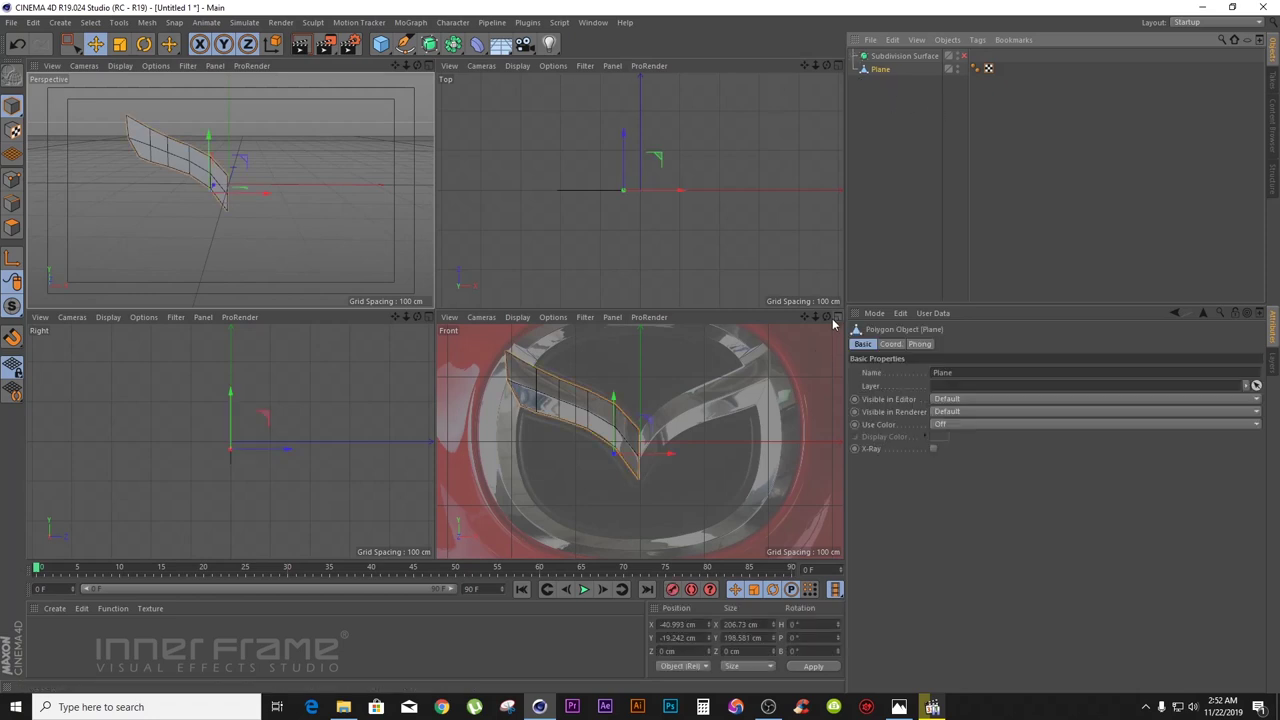
- Select the middle edge loop along the arm and move it forward to about Z -22.5 cm to form a raised ridge
{"action": "left_click", "coordinate": [429, 65]}
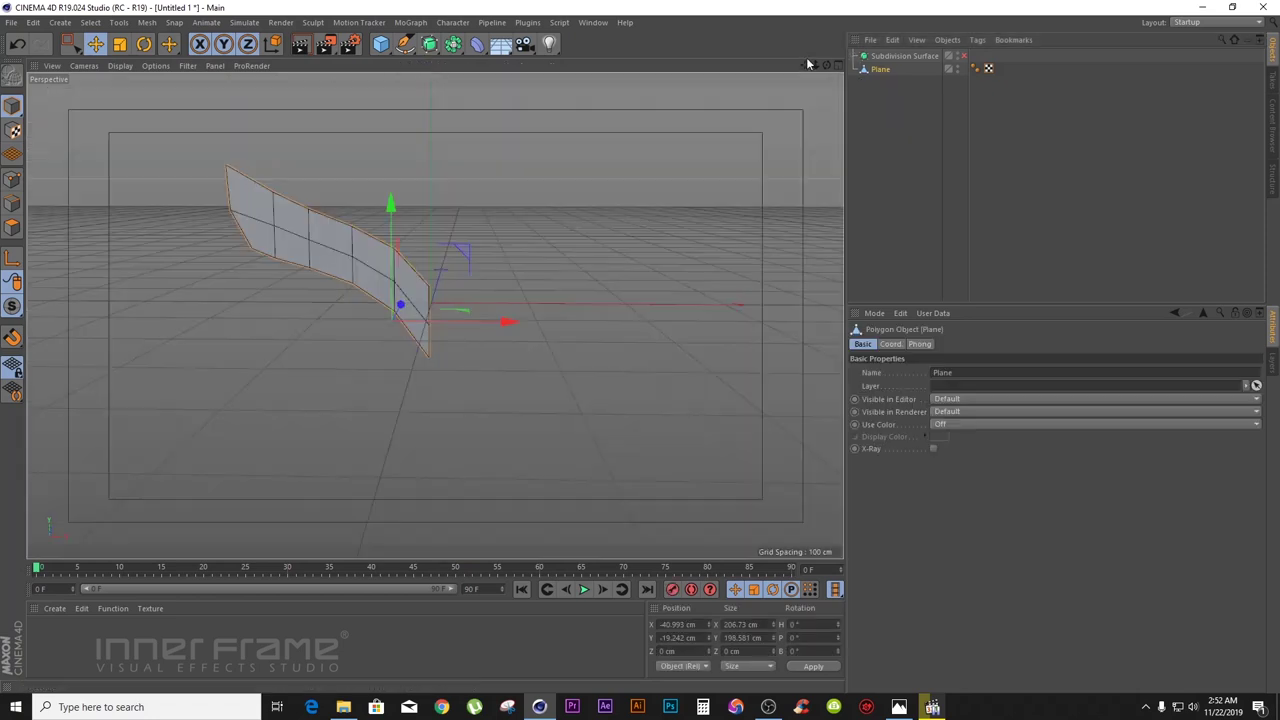
{"action": "left_click_drag", "start_coordinate": [827, 66], "coordinate": [434, 316]}
{"action": "left_click_drag", "start_coordinate": [815, 67], "coordinate": [756, 90]}
{"action": "left_click", "coordinate": [12, 181]}
{"action": "left_click", "coordinate": [629, 159]}
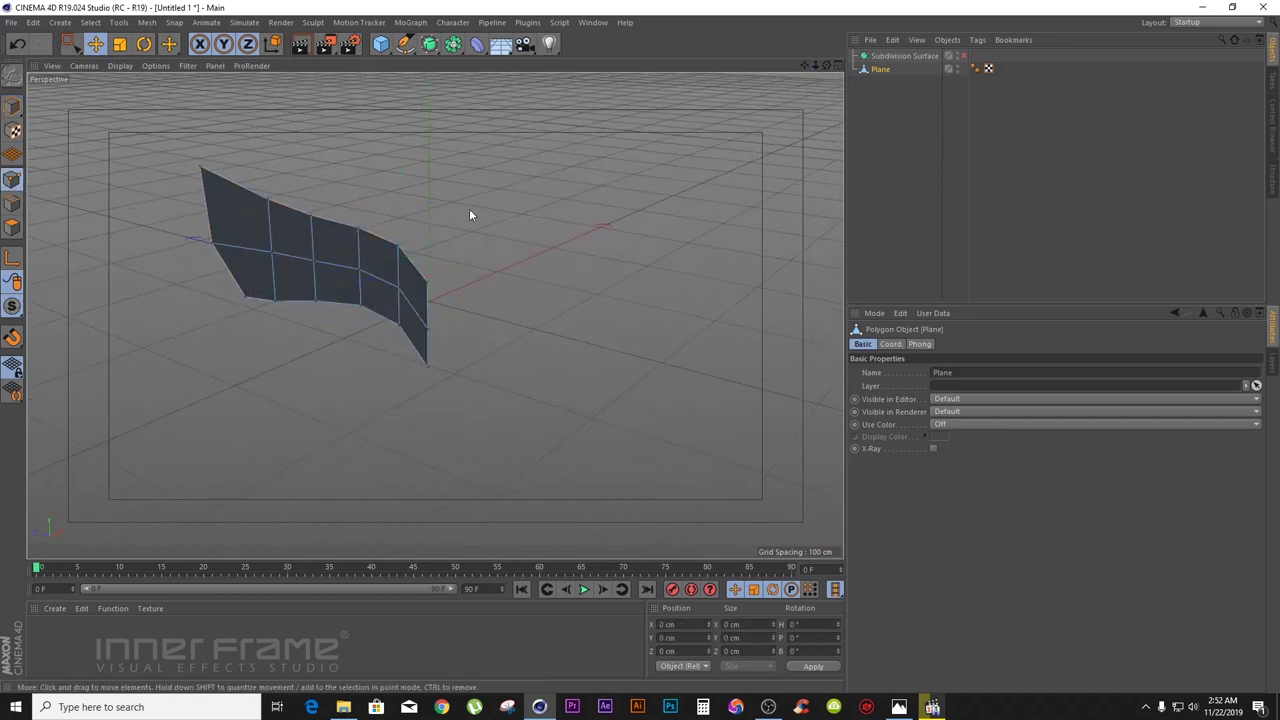
{"action": "mouse_move", "coordinate": [829, 68]}
{"action": "left_mouse_down"}
{"action": "mouse_move", "coordinate": [785, 76]}
{"action": "mouse_move", "coordinate": [813, 73]}
{"action": "left_mouse_up"}
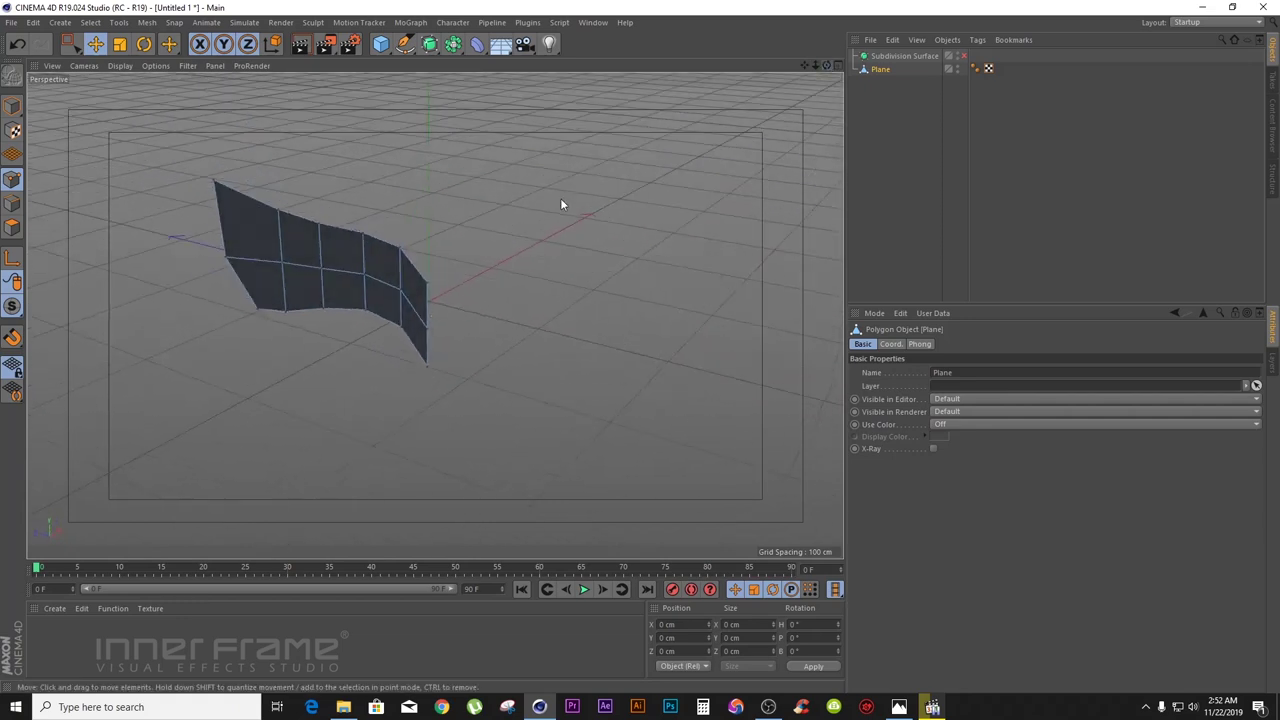
{"action": "left_click", "coordinate": [240, 276]}
{"action": "double_click", "coordinate": [249, 262]}
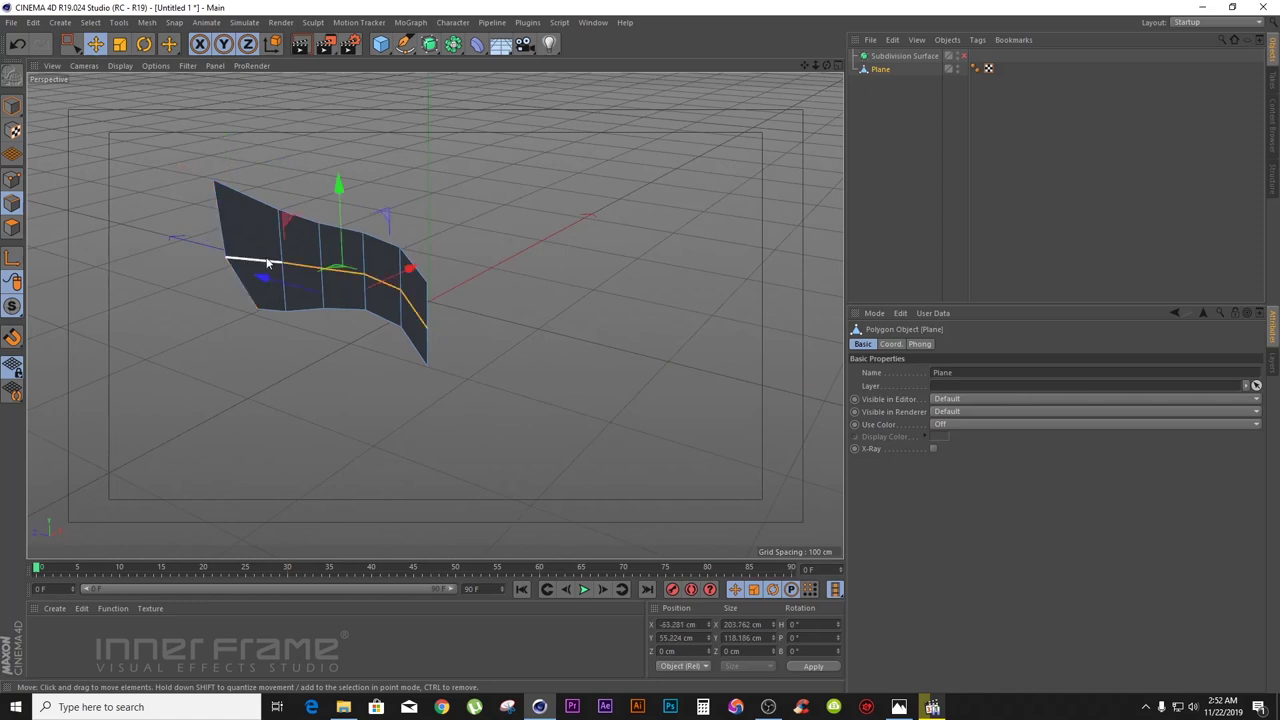
{"action": "mouse_move", "coordinate": [827, 67]}
{"action": "left_mouse_down"}
{"action": "mouse_move", "coordinate": [750, 74]}
{"action": "mouse_move", "coordinate": [900, 84]}
{"action": "mouse_move", "coordinate": [772, 82]}
{"action": "mouse_move", "coordinate": [806, 79]}
{"action": "left_mouse_up"}
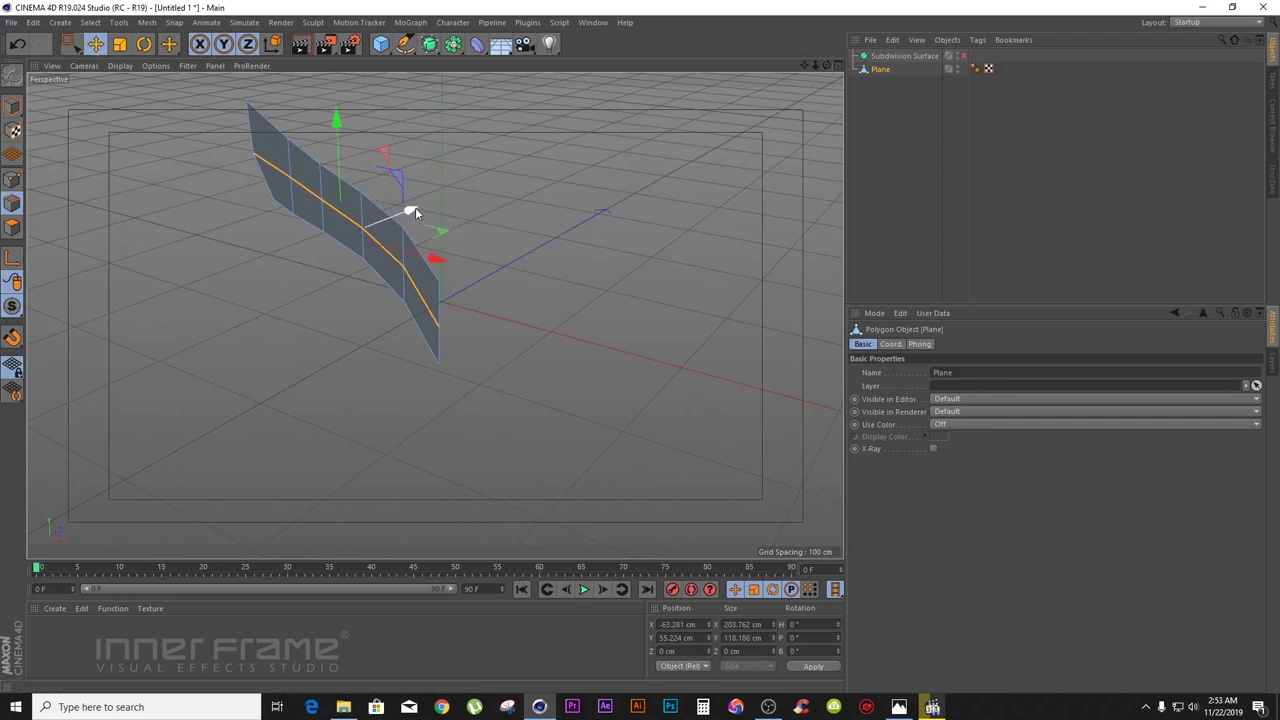
{"action": "left_click_drag", "start_coordinate": [415, 207], "coordinate": [401, 217]}
{"action": "left_click_drag", "start_coordinate": [827, 66], "coordinate": [828, 67]}
{"action": "left_click_drag", "start_coordinate": [468, 188], "coordinate": [467, 189]}
{"action": "left_click_drag", "start_coordinate": [827, 67], "coordinate": [827, 67]}
{"action": "left_click_drag", "start_coordinate": [434, 316], "coordinate": [434, 316], "text": "alt"}
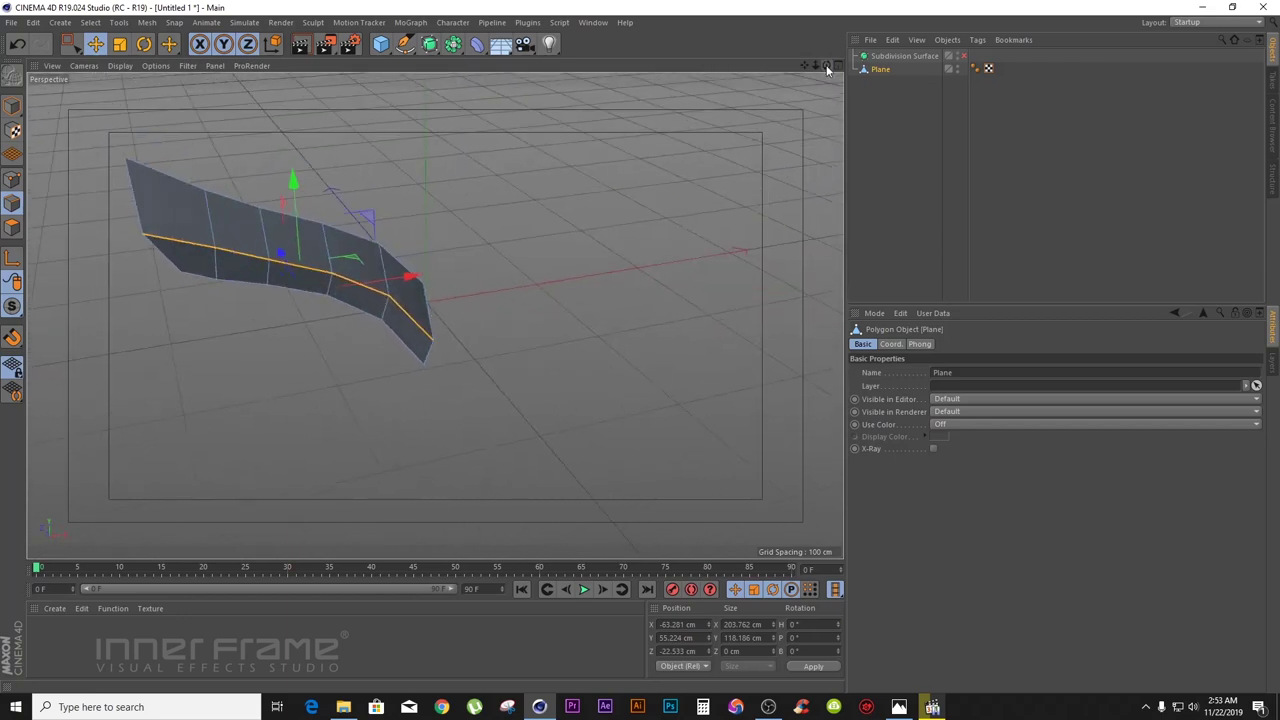
{"action": "left_click", "coordinate": [114, 131]}
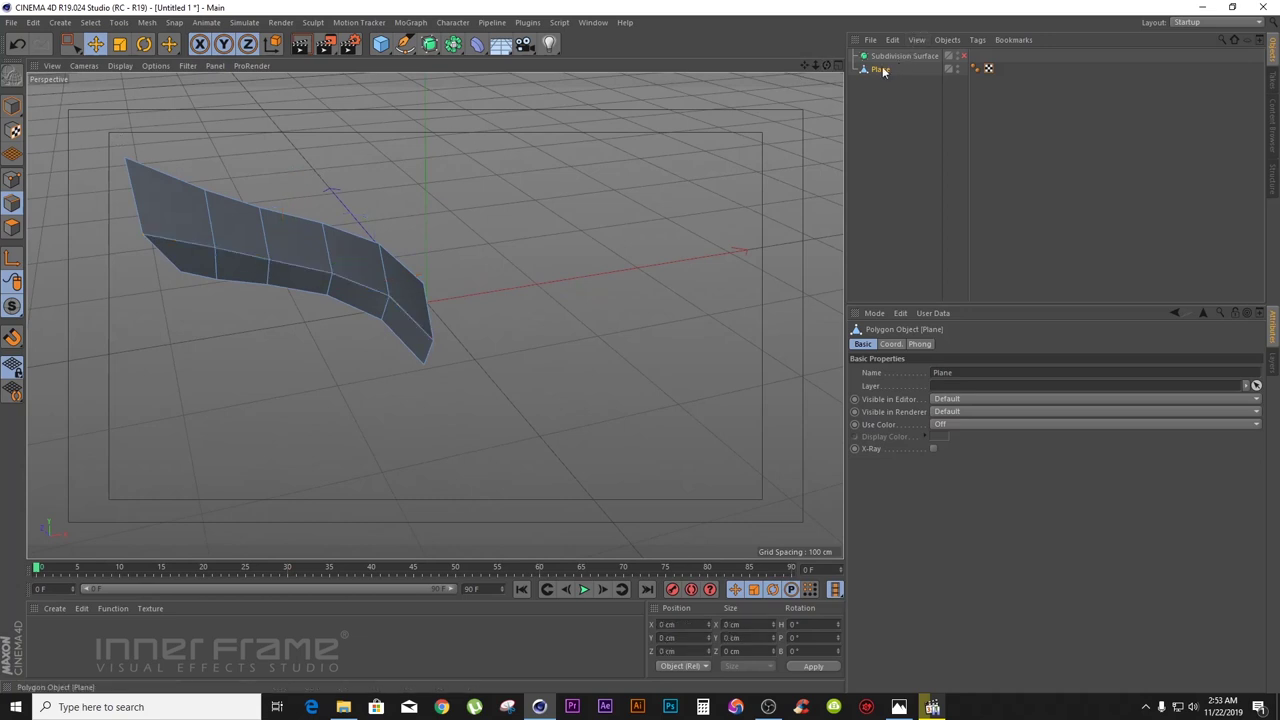
- Extrude the arm's upper, lower and outer-end border edges backward to about Z 15.7 cm, leaving out the edges at the V's center
{"action": "double_click", "coordinate": [165, 178]}
{"action": "left_click_drag", "start_coordinate": [826, 66], "coordinate": [890, 56]}
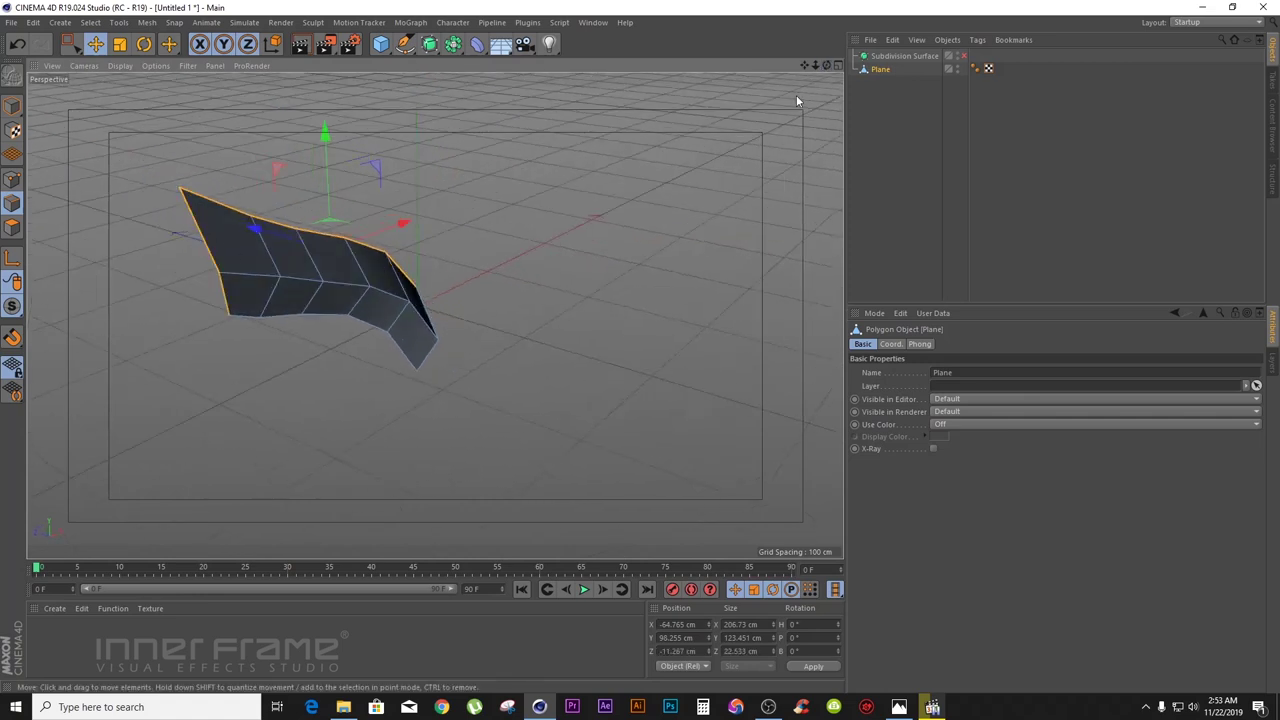
{"action": "left_click_drag", "start_coordinate": [828, 66], "coordinate": [808, 18]}
{"action": "double_click", "coordinate": [355, 302], "text": "shift"}
{"action": "left_click_drag", "start_coordinate": [823, 63], "coordinate": [424, 352]}
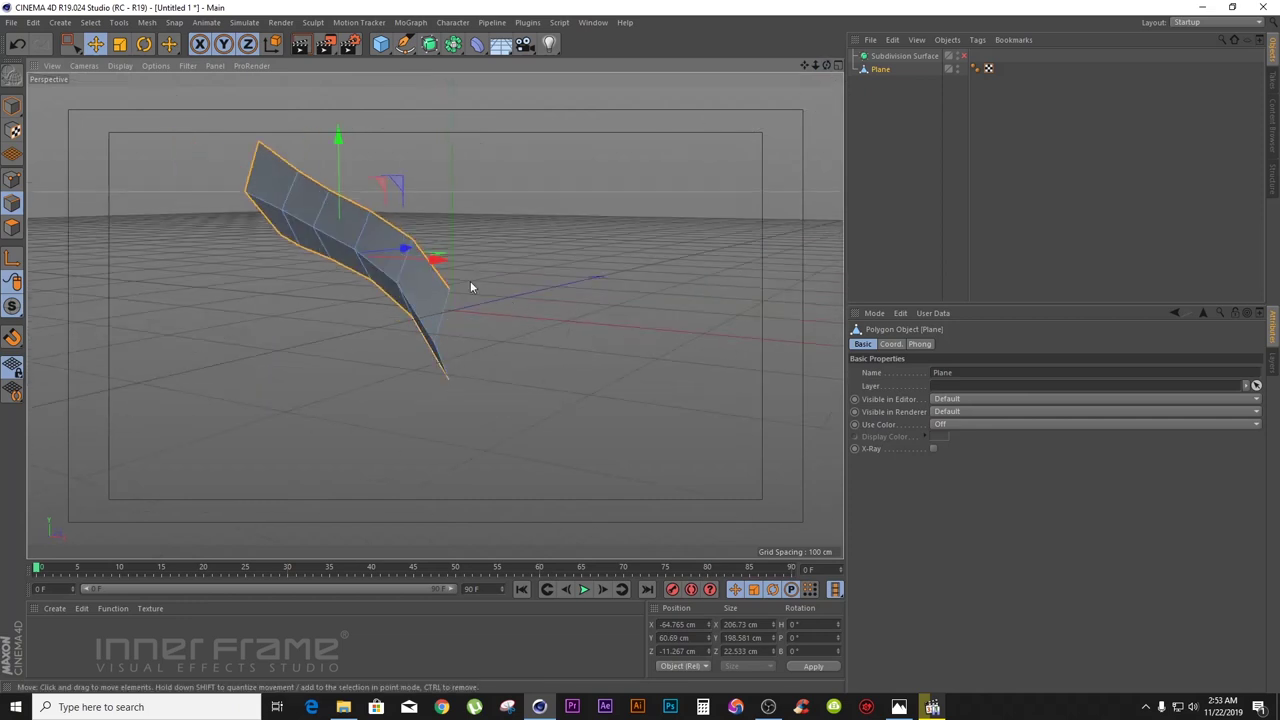
{"action": "left_click_drag", "start_coordinate": [826, 66], "coordinate": [401, 225]}
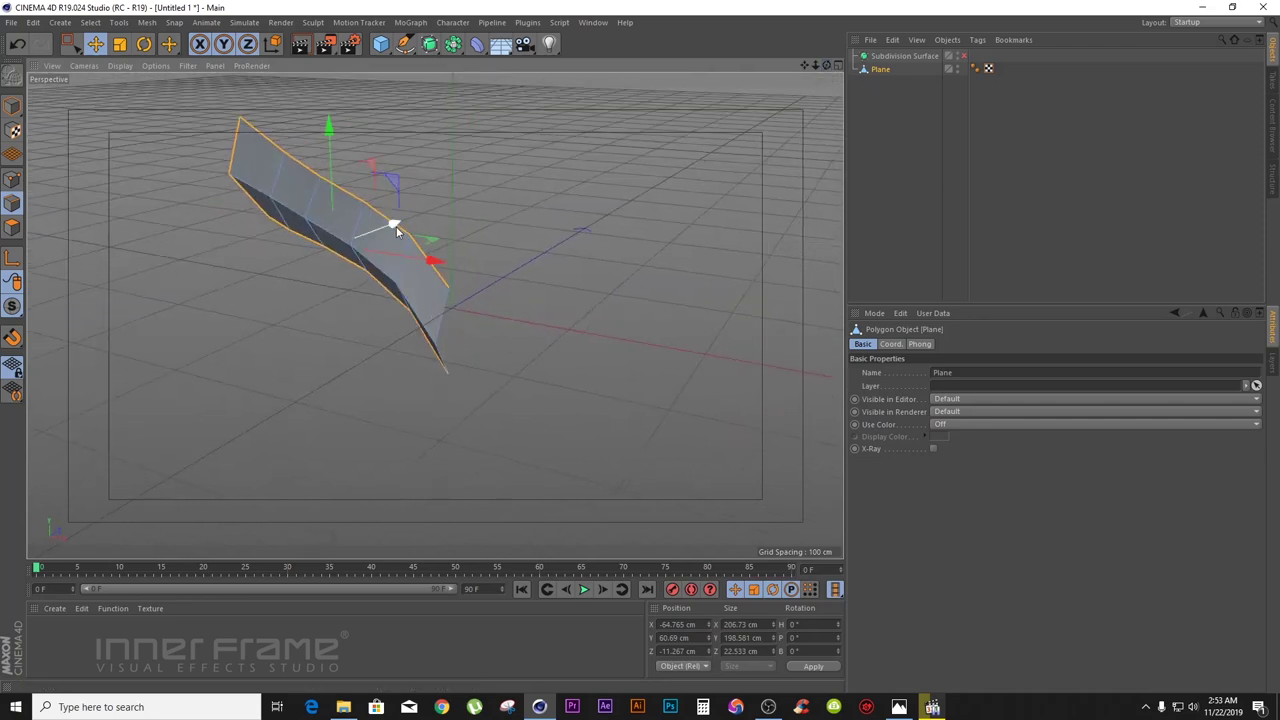
{"action": "left_click_drag", "start_coordinate": [395, 226], "coordinate": [423, 229]}
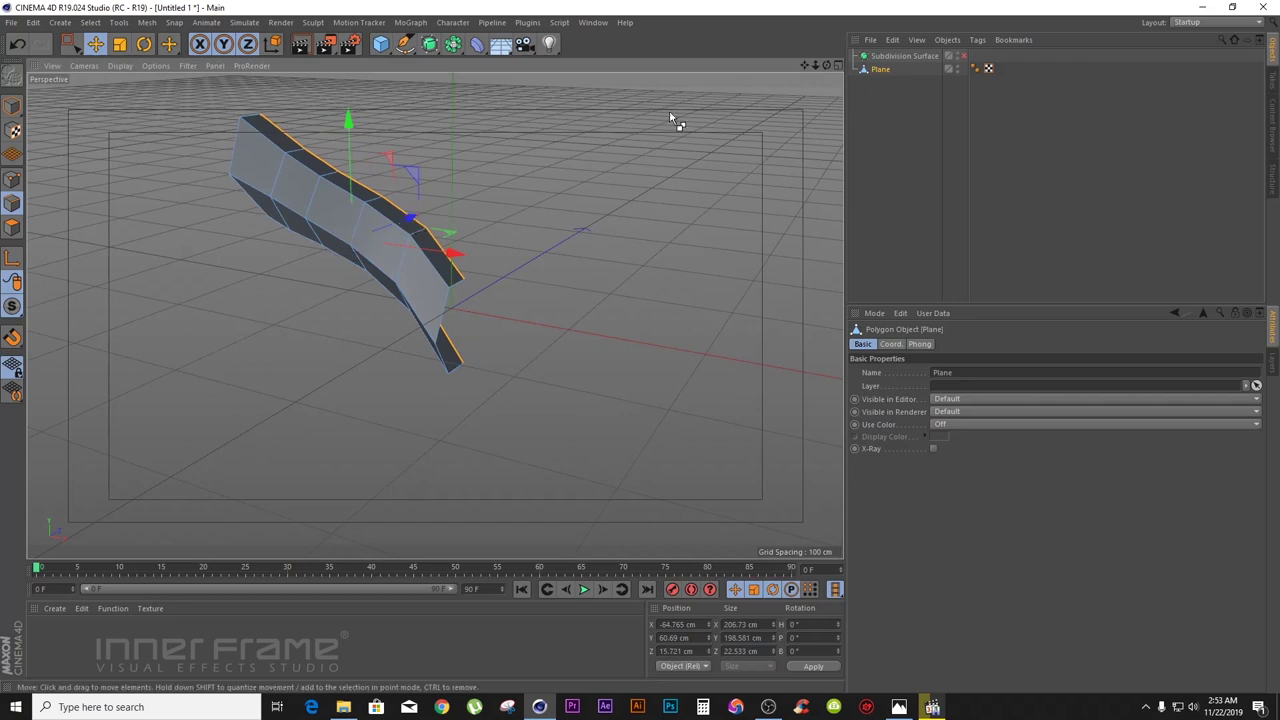
{"action": "left_click_drag", "start_coordinate": [826, 66], "coordinate": [434, 312]}
{"action": "left_click", "coordinate": [916, 164]}
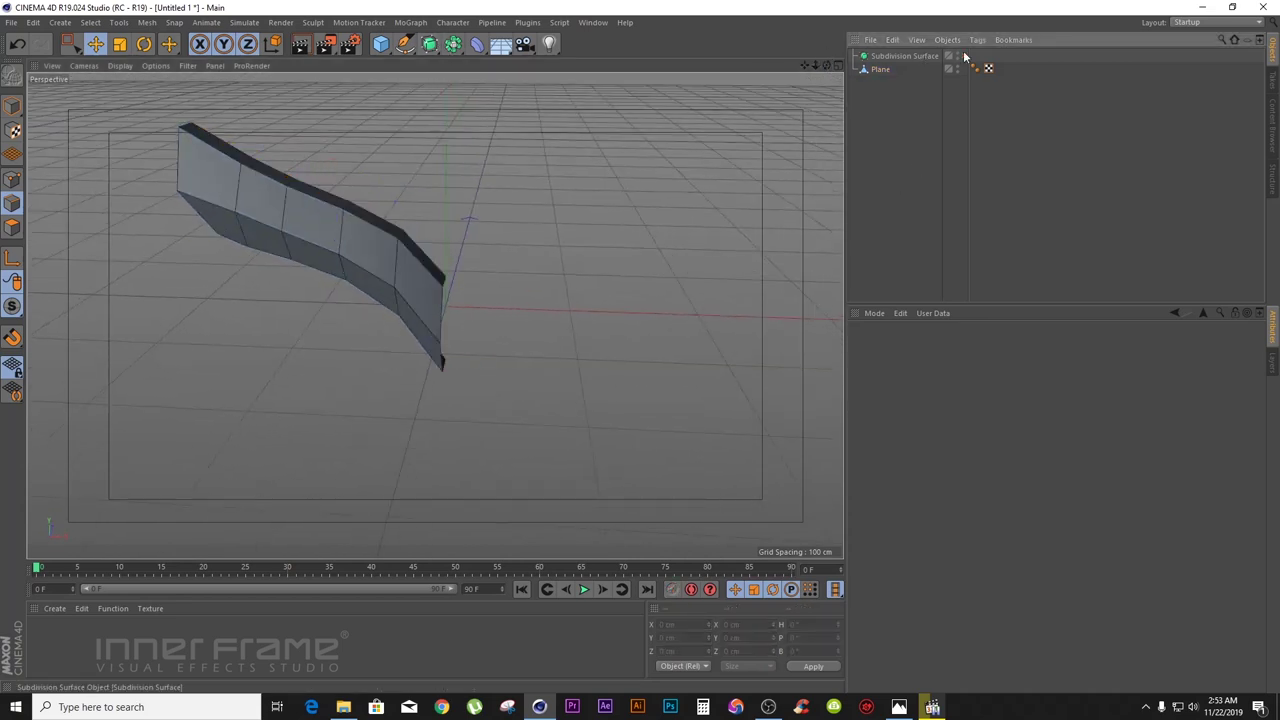
- Make the plane a child of the enabled Subdivision Surface and compare the smoothed arm with the Mazda reference photo
{"action": "left_click_drag", "start_coordinate": [897, 58], "coordinate": [434, 315]}
{"action": "left_click", "coordinate": [904, 84]}
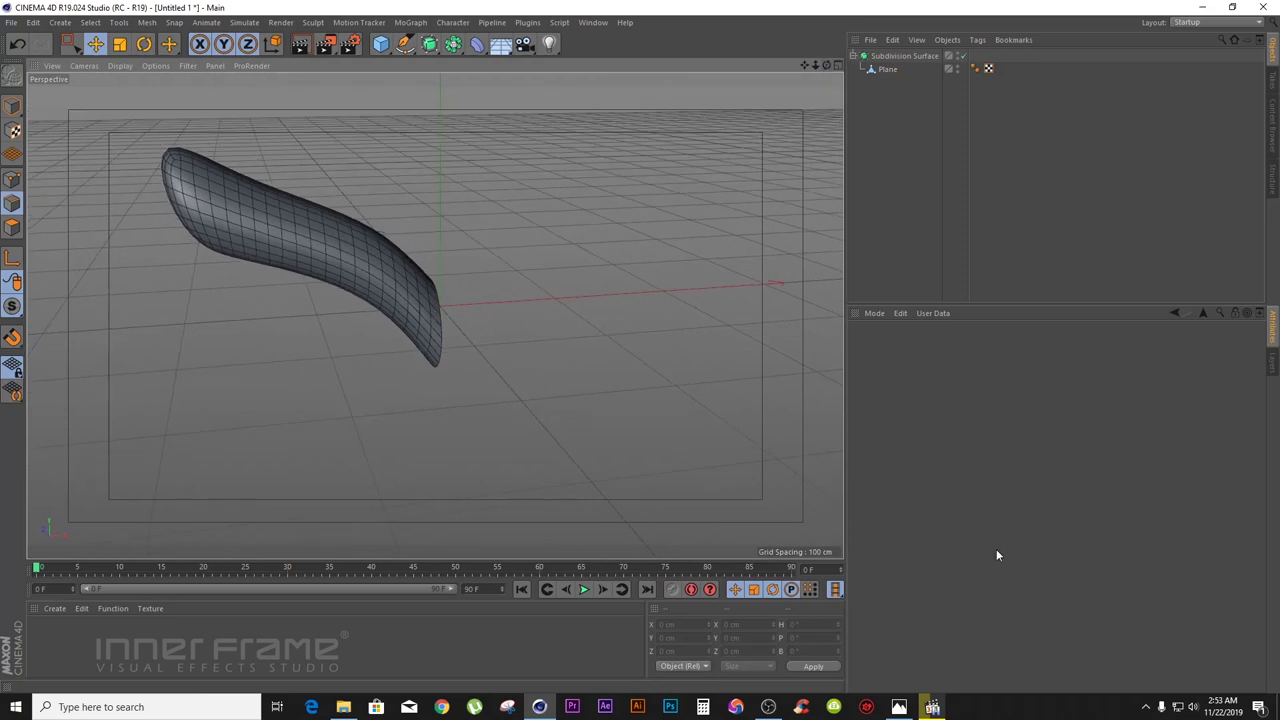
{"action": "left_click", "coordinate": [899, 707]}
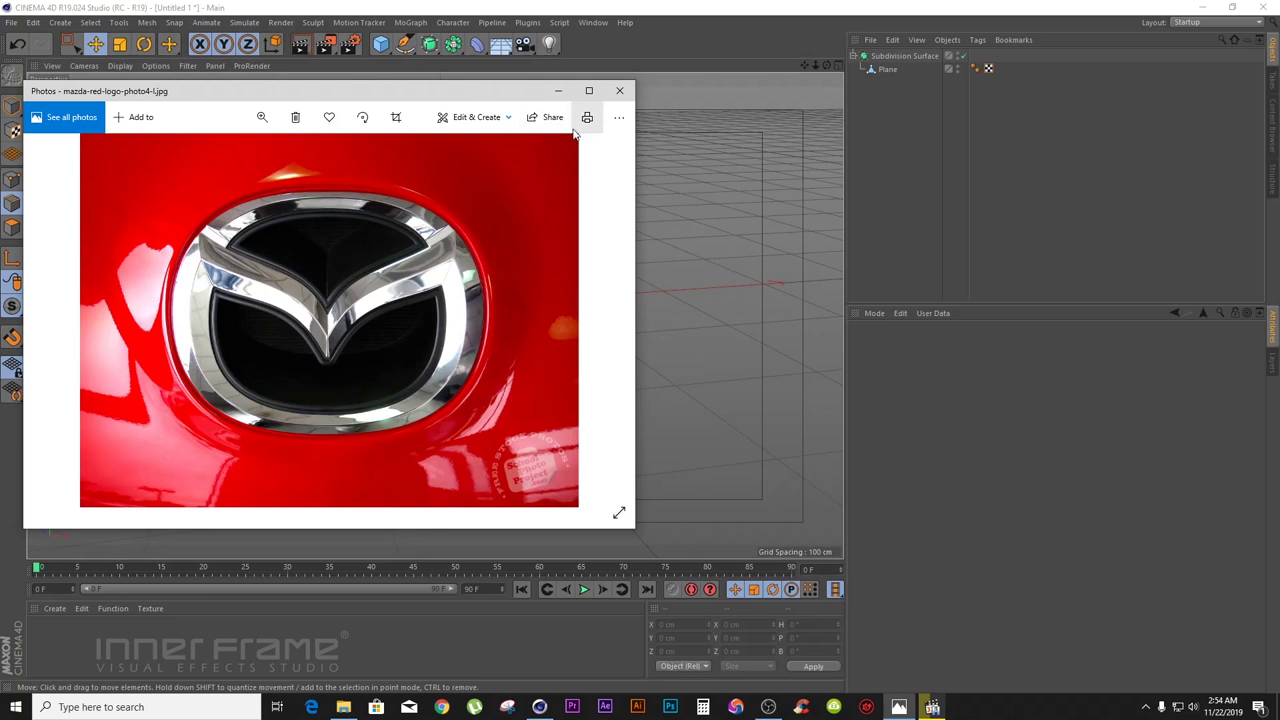
{"action": "left_click", "coordinate": [558, 92]}
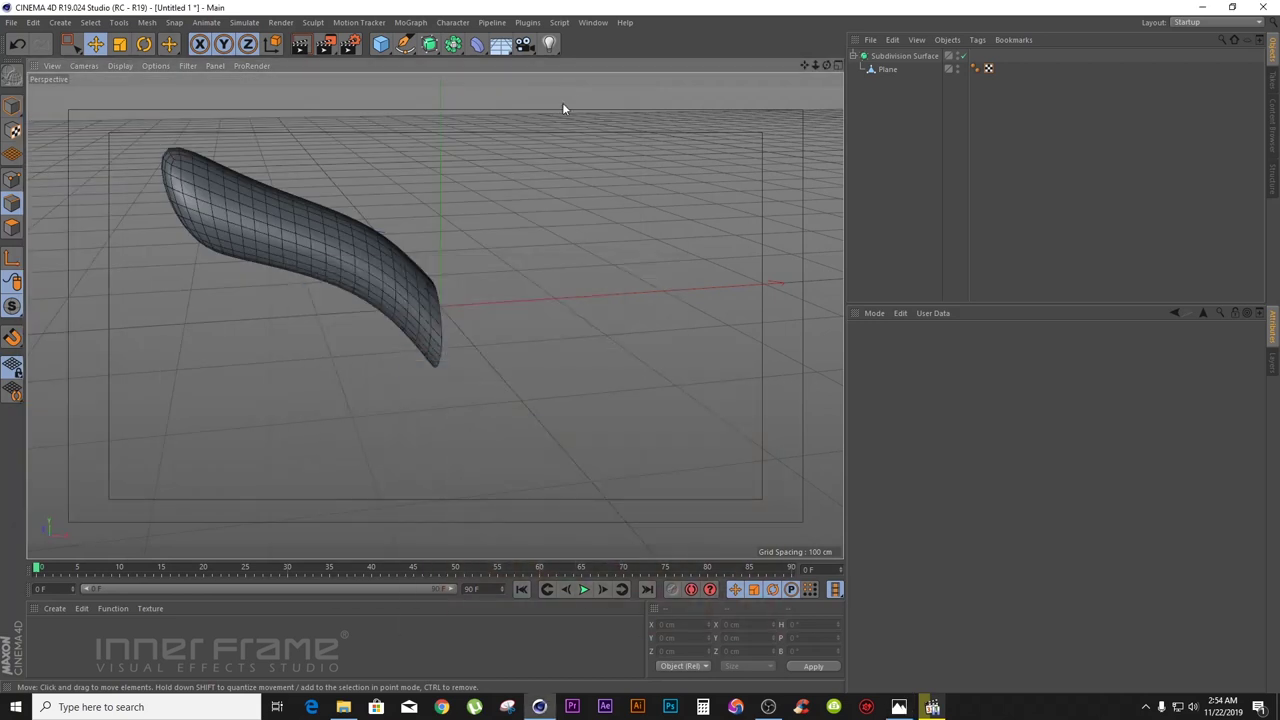
- Disable the Subdivision Surface and loop-cut the plane on both sides of the ridge, at about 15.3% below and 86.5% above it
{"action": "left_click", "coordinate": [962, 57]}
{"action": "left_click", "coordinate": [886, 70]}
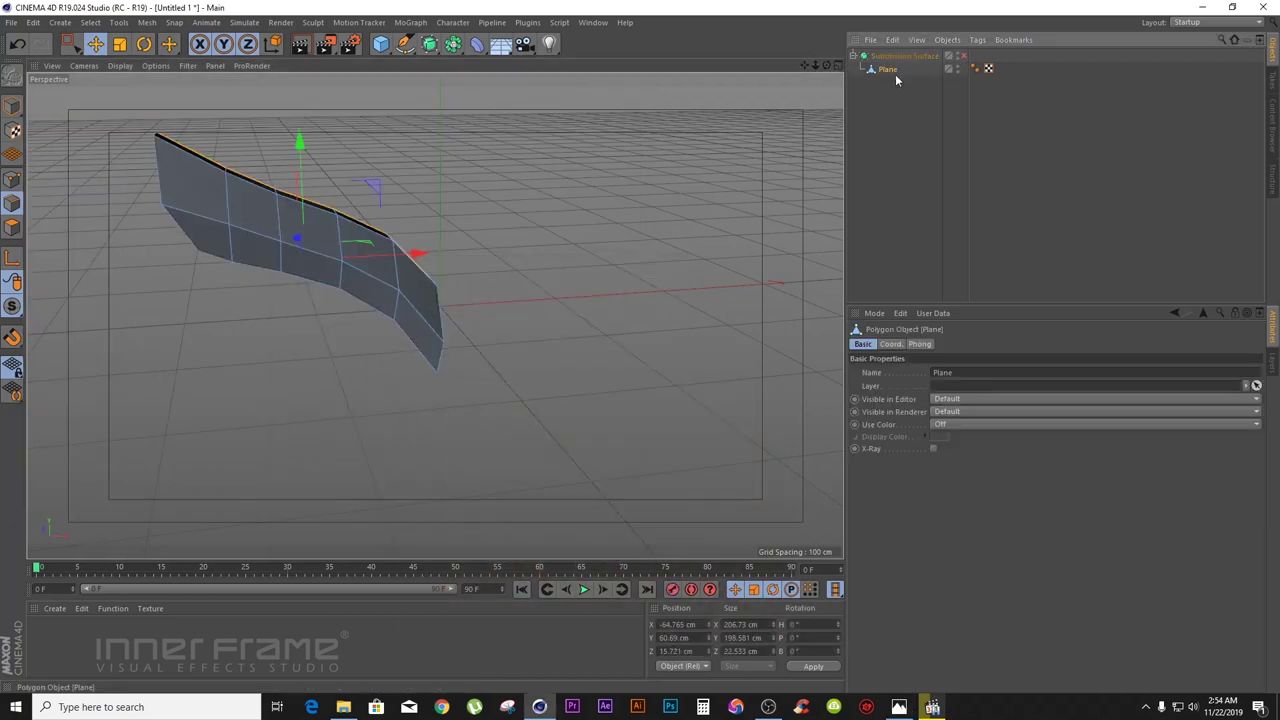
{"action": "left_click_drag", "start_coordinate": [434, 315], "coordinate": [475, 306], "text": "alt"}
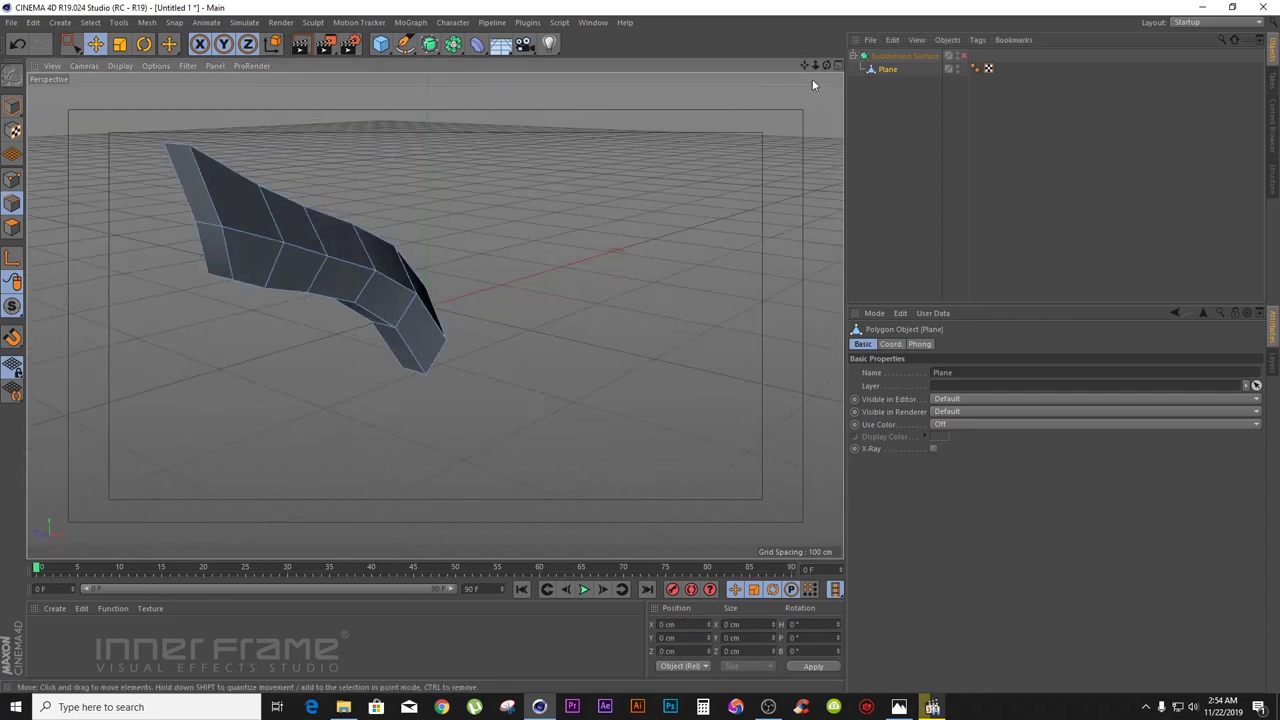
{"action": "left_click_drag", "start_coordinate": [805, 64], "coordinate": [434, 315]}
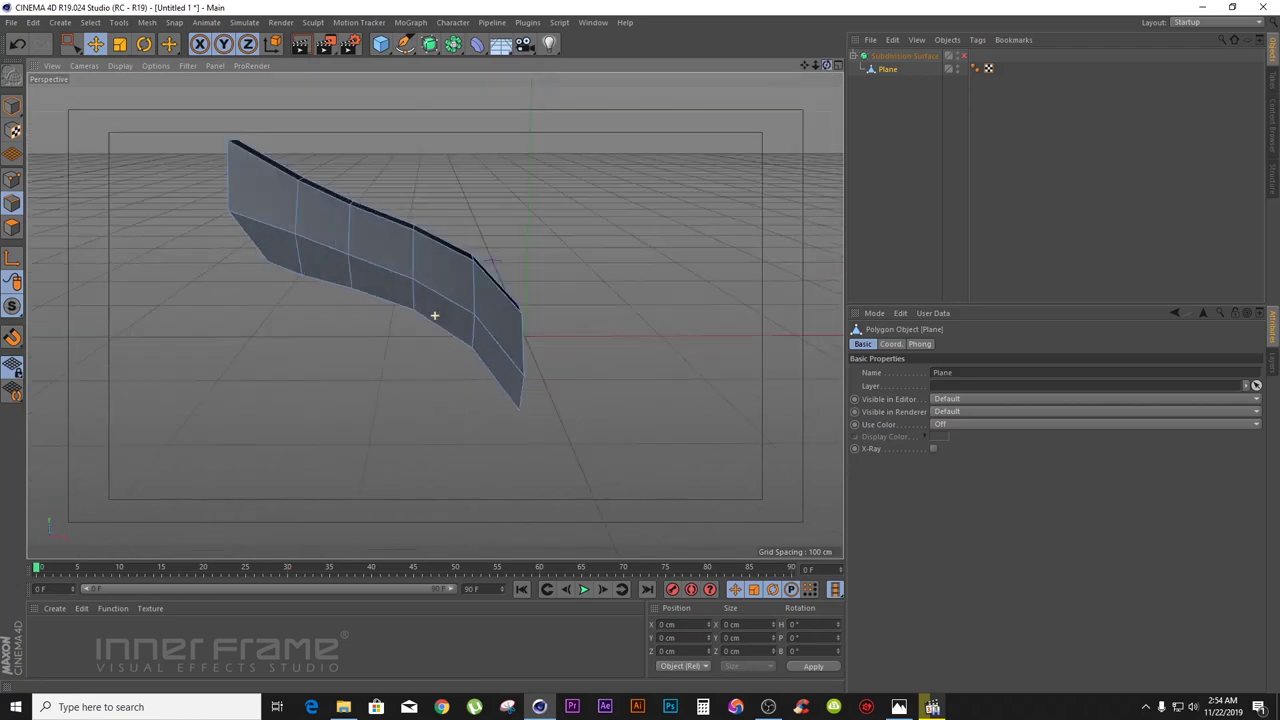
{"action": "left_click_drag", "start_coordinate": [880, 70], "coordinate": [900, 72]}
{"action": "right_click", "coordinate": [598, 187]}
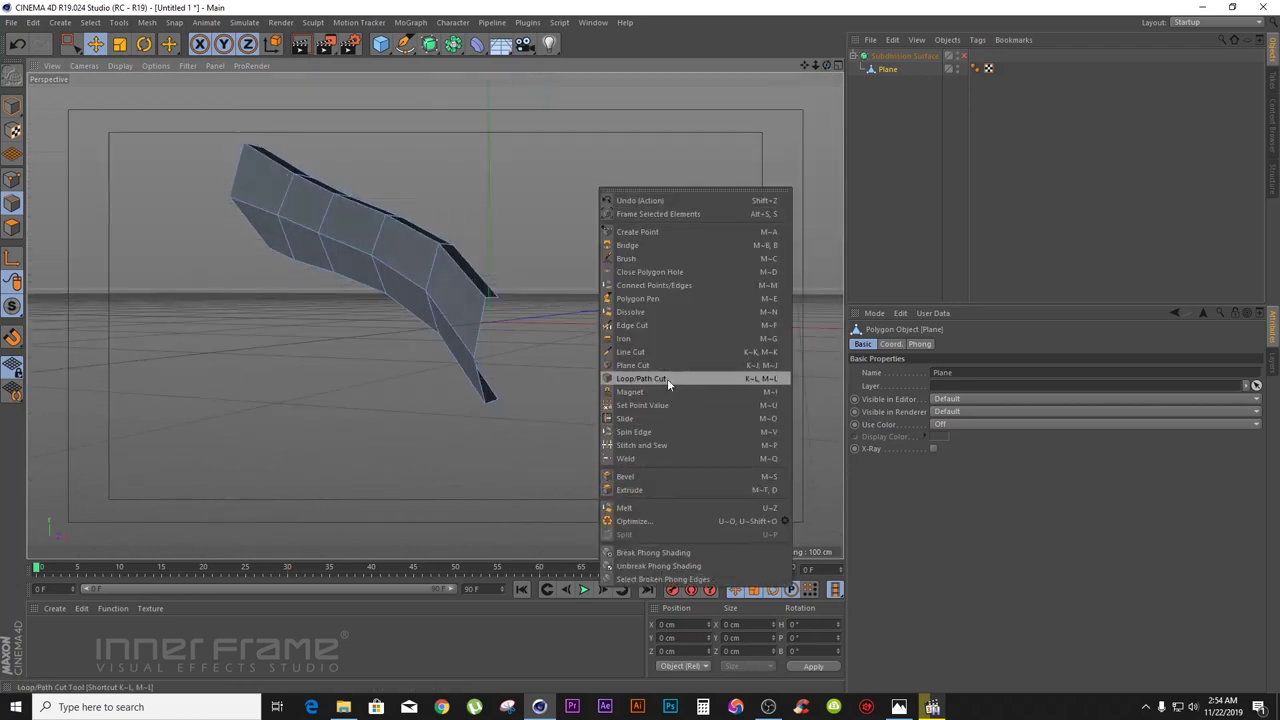
{"action": "left_click", "coordinate": [640, 378]}
{"action": "mouse_move", "coordinate": [827, 68]}
{"action": "left_mouse_down"}
{"action": "mouse_move", "coordinate": [890, 70]}
{"action": "mouse_move", "coordinate": [902, 112]}
{"action": "left_mouse_up"}
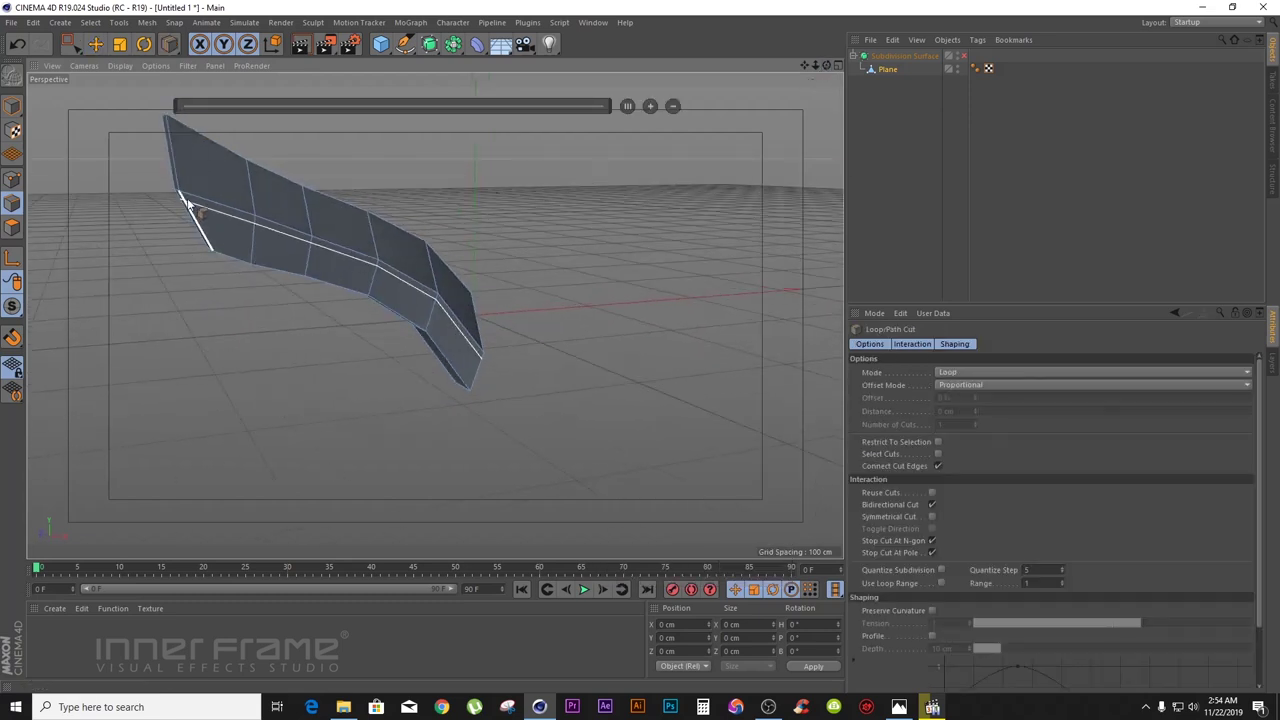
{"action": "left_click", "coordinate": [189, 199]}
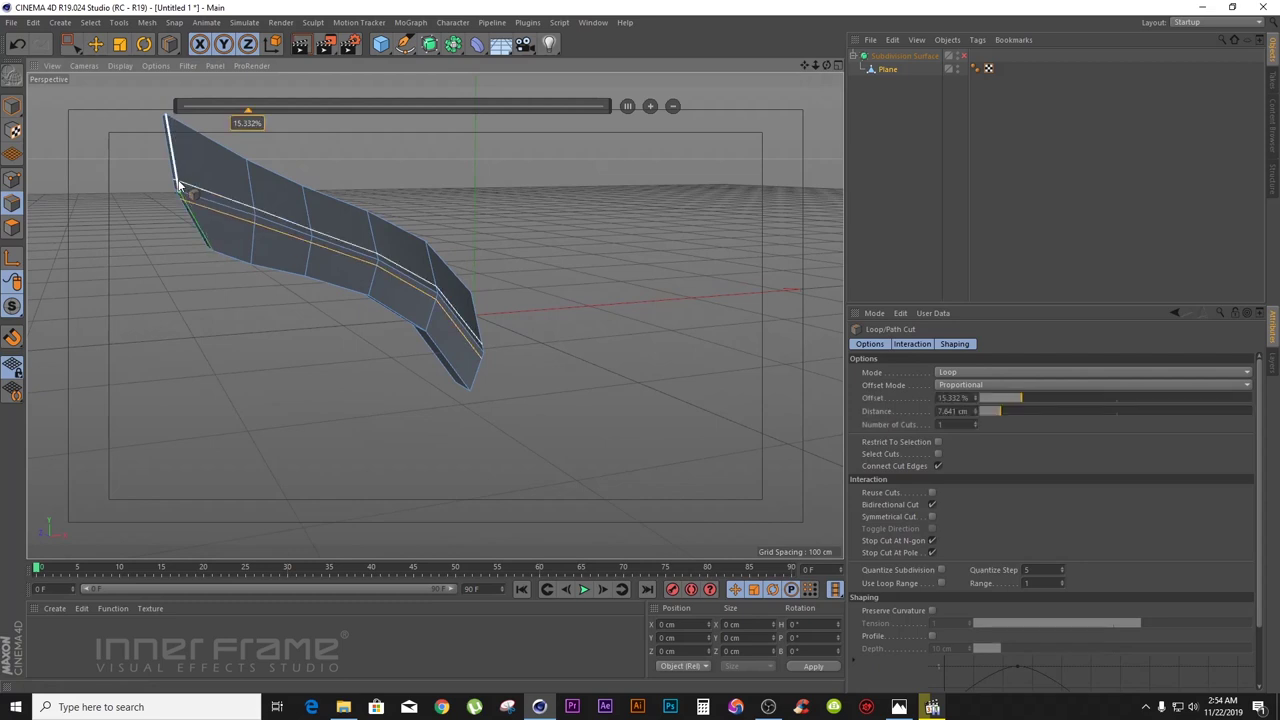
{"action": "left_click_drag", "start_coordinate": [179, 186], "coordinate": [222, 193]}
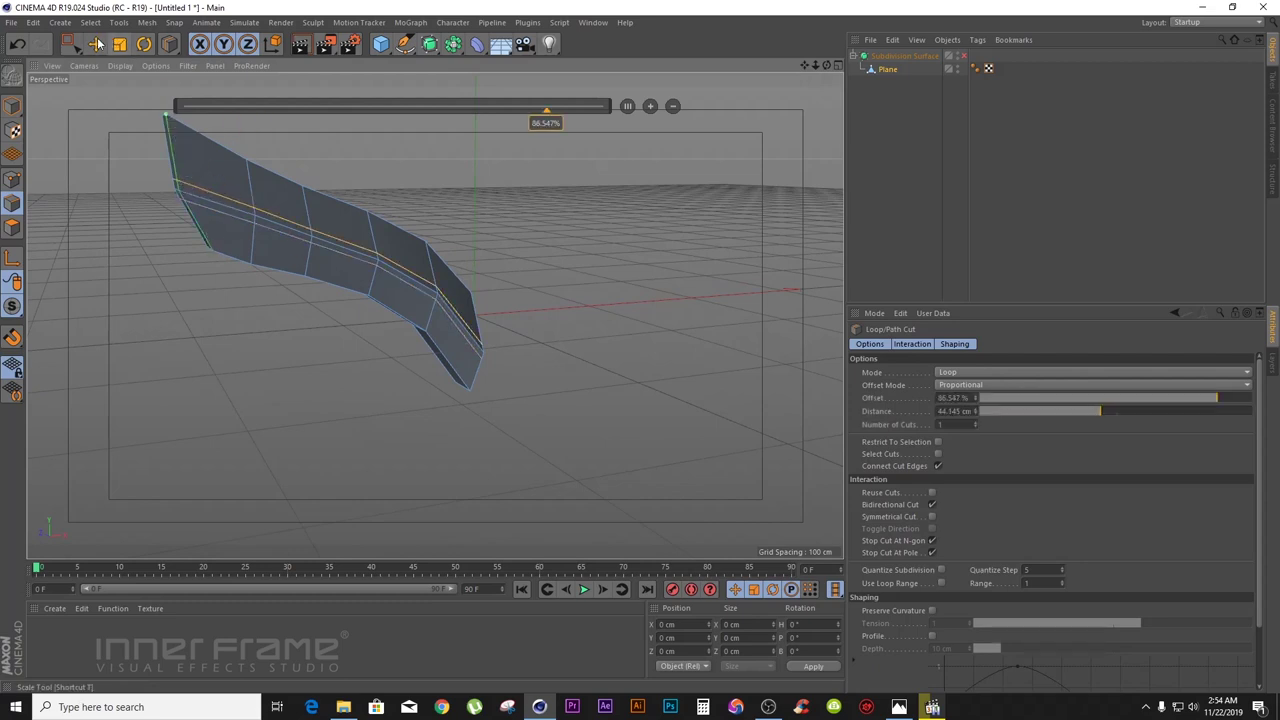
- Add loop cuts along the arm's front face close to its upper border, at about 12.8%, and close to its lower border
{"action": "left_click_drag", "start_coordinate": [828, 67], "coordinate": [758, 92]}
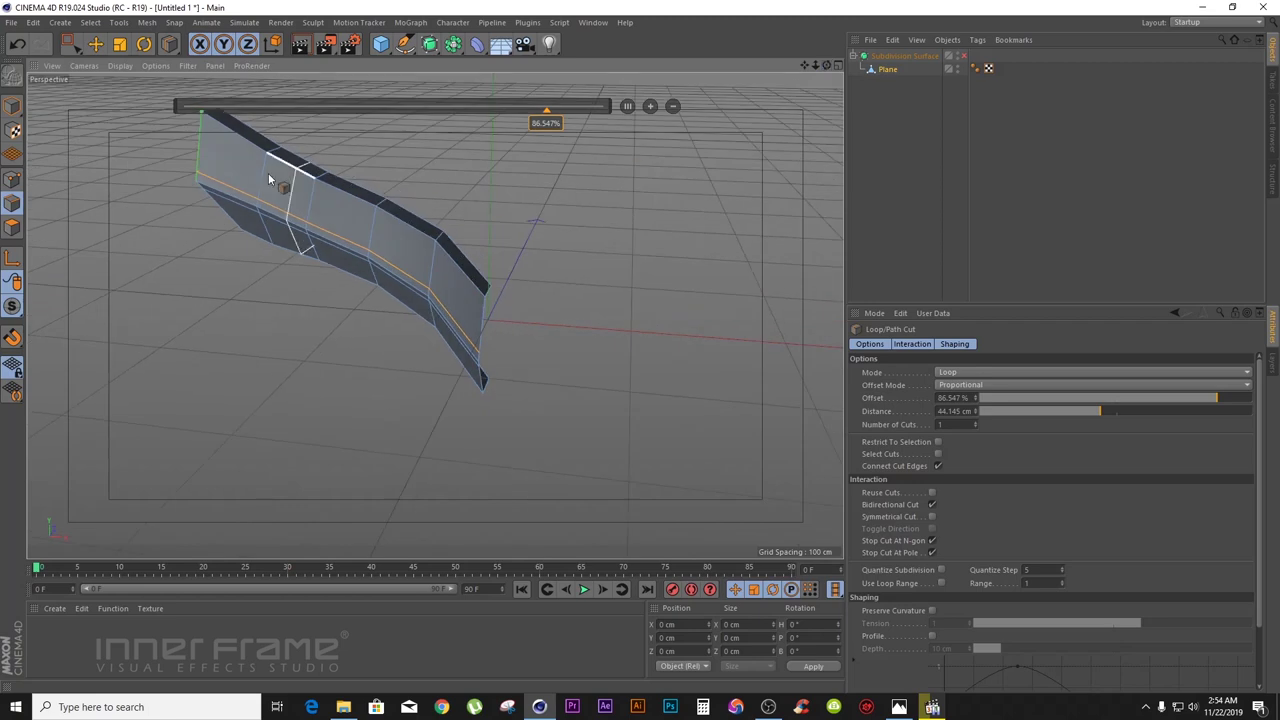
{"action": "left_click", "coordinate": [220, 117]}
{"action": "mouse_move", "coordinate": [826, 67]}
{"action": "left_mouse_down"}
{"action": "mouse_move", "coordinate": [790, 78]}
{"action": "mouse_move", "coordinate": [826, 67]}
{"action": "left_mouse_up"}
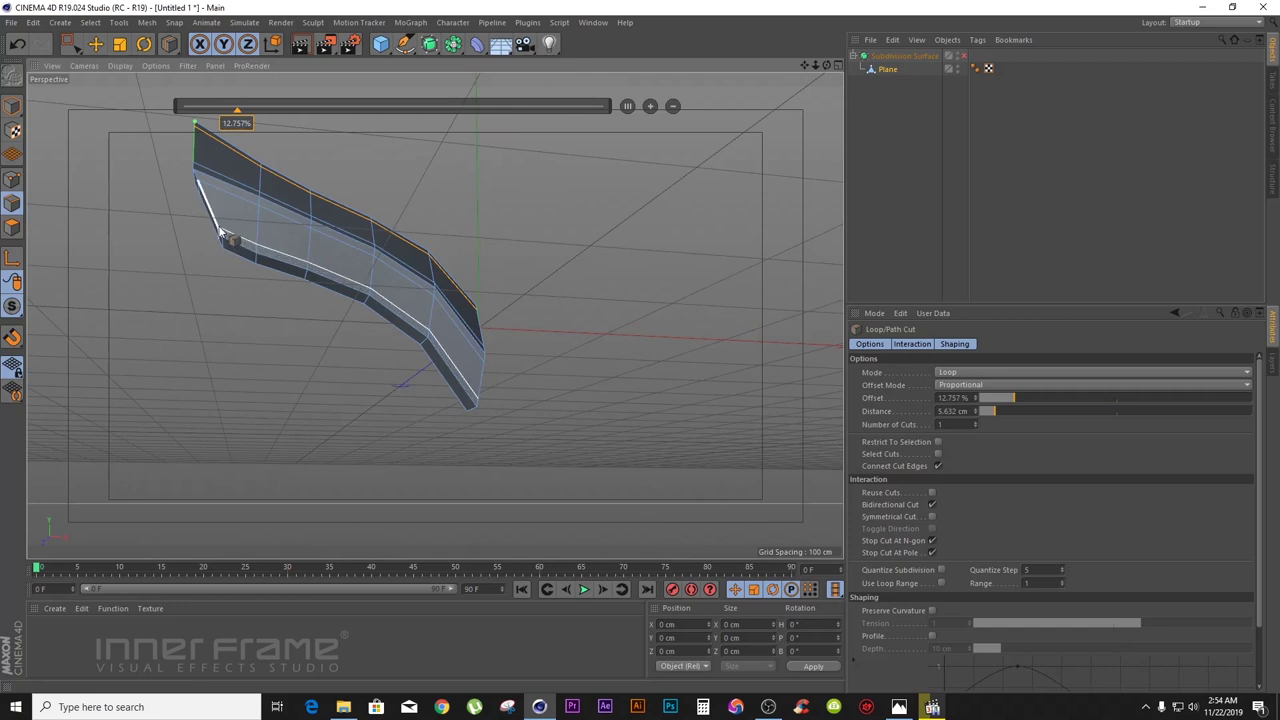
{"action": "left_click", "coordinate": [222, 233]}
- Re-enable the Subdivision Surface and display the arm shaded without wireframe lines
{"action": "left_click_drag", "start_coordinate": [827, 66], "coordinate": [852, 136]}
{"action": "left_click_drag", "start_coordinate": [434, 315], "coordinate": [434, 315]}
{"action": "left_click", "coordinate": [964, 56]}
{"action": "left_click", "coordinate": [962, 110]}
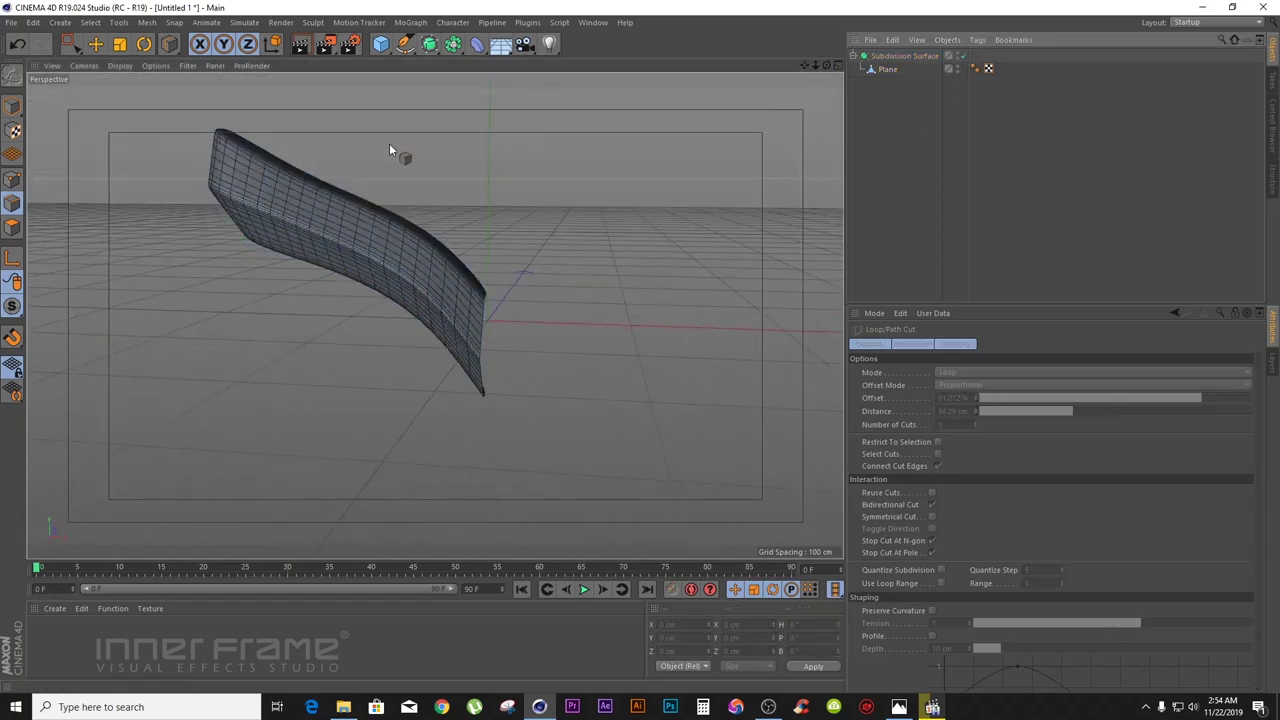
{"action": "left_click", "coordinate": [96, 45]}
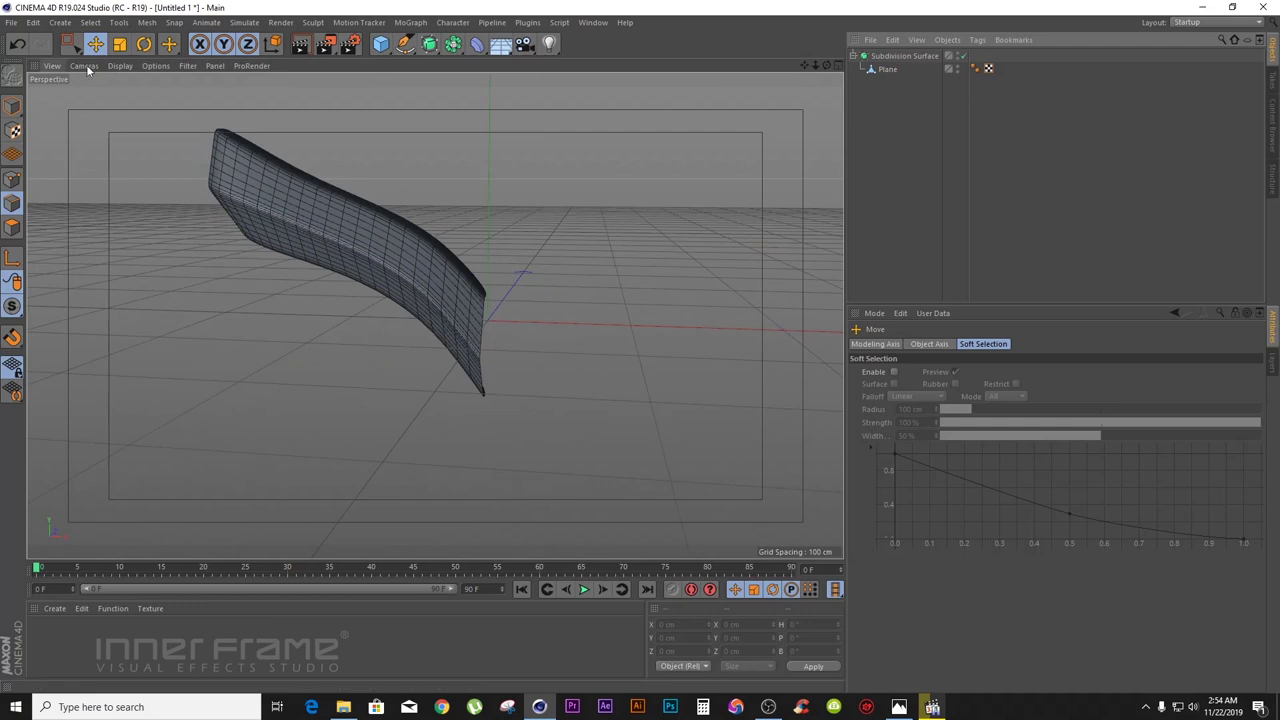
{"action": "left_click", "coordinate": [120, 65]}
{"action": "left_click", "coordinate": [168, 91]}
{"action": "left_click_drag", "start_coordinate": [826, 65], "coordinate": [434, 315]}
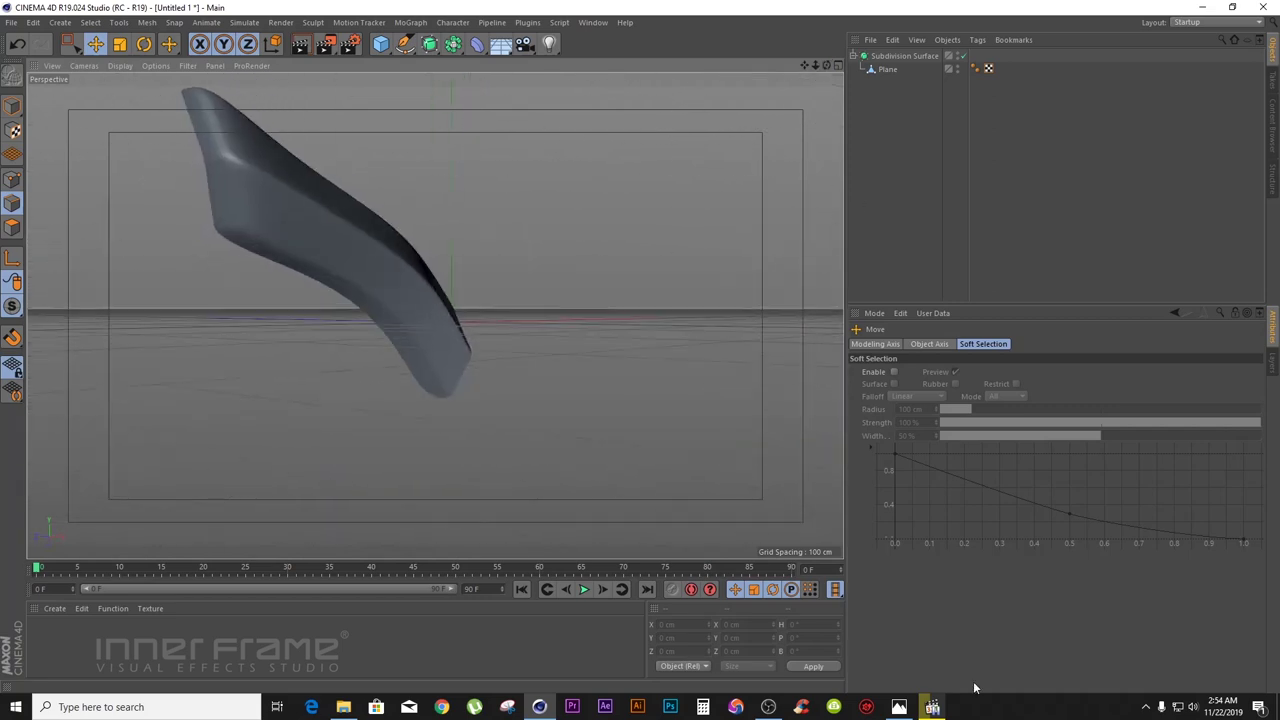
- Compare the smoothed arm's shape with the Mazda reference photo
{"action": "left_click", "coordinate": [898, 706]}
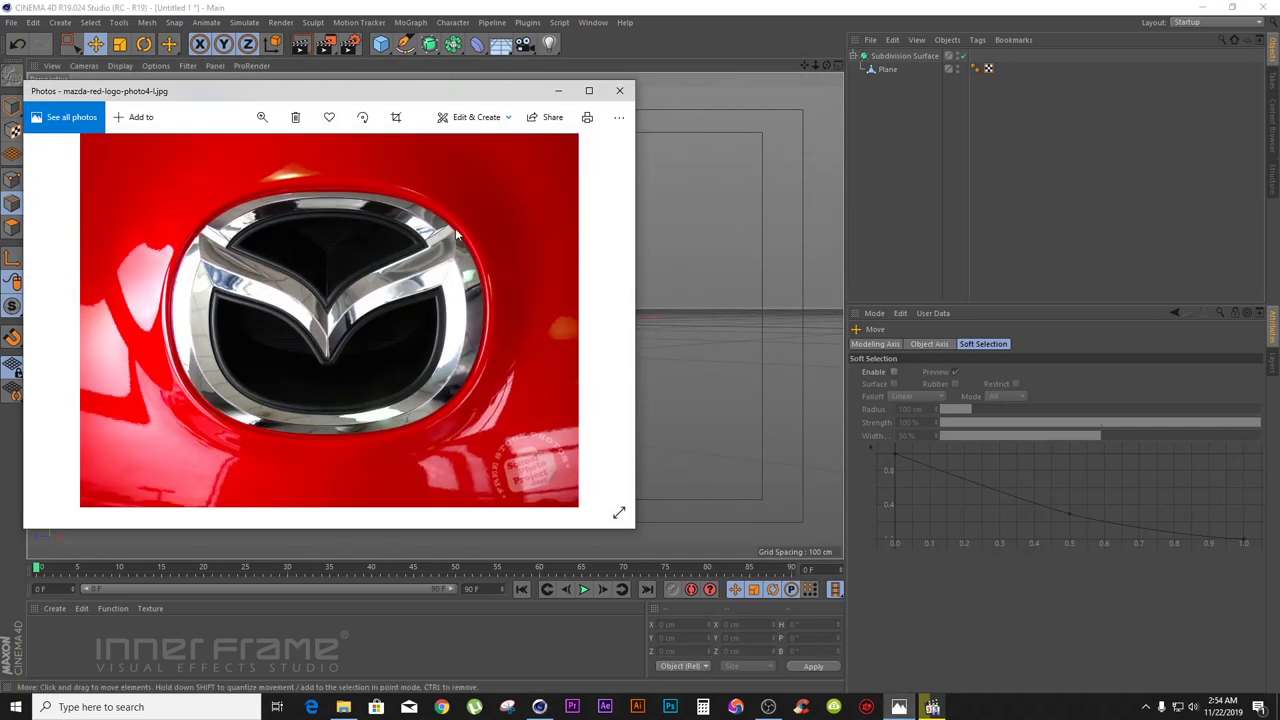
{"action": "left_click", "coordinate": [560, 91]}
{"action": "left_click_drag", "start_coordinate": [828, 68], "coordinate": [920, 63]}
- Disable the Subdivision Surface and add a loop cut through the extruded side walls, running around the arm's thickness
{"action": "left_click", "coordinate": [888, 69]}
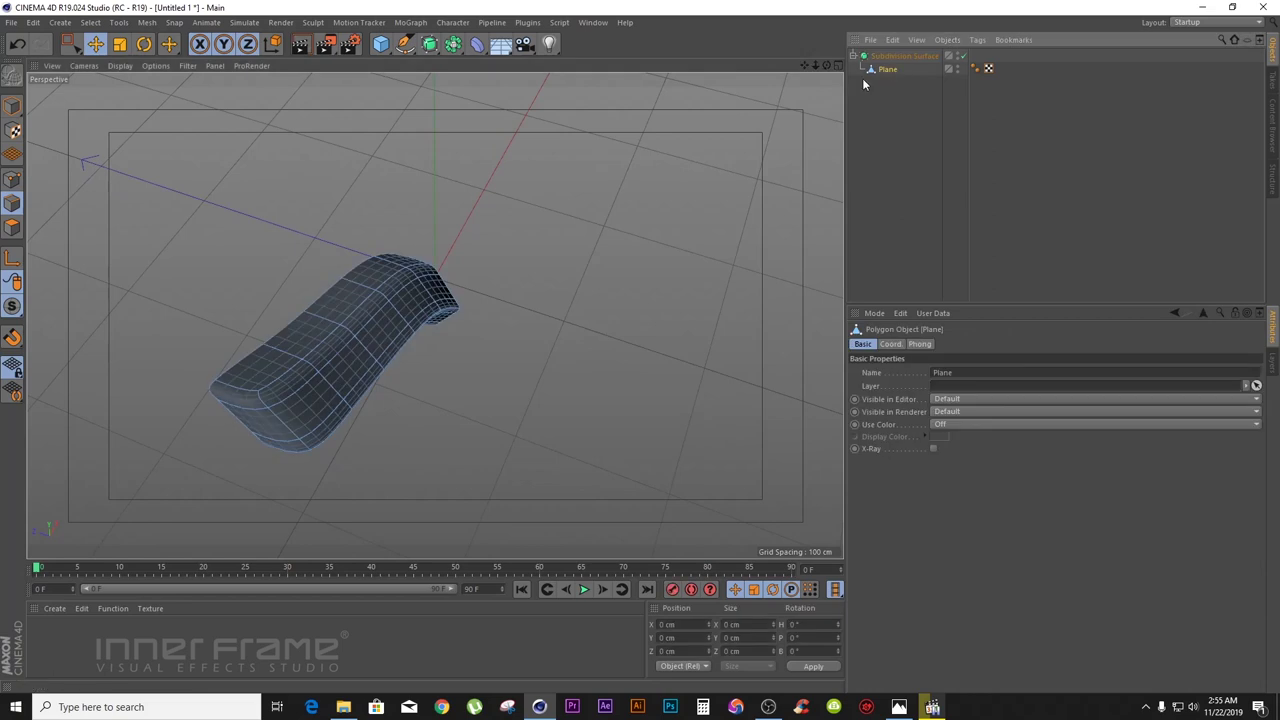
{"action": "left_click", "coordinate": [964, 56]}
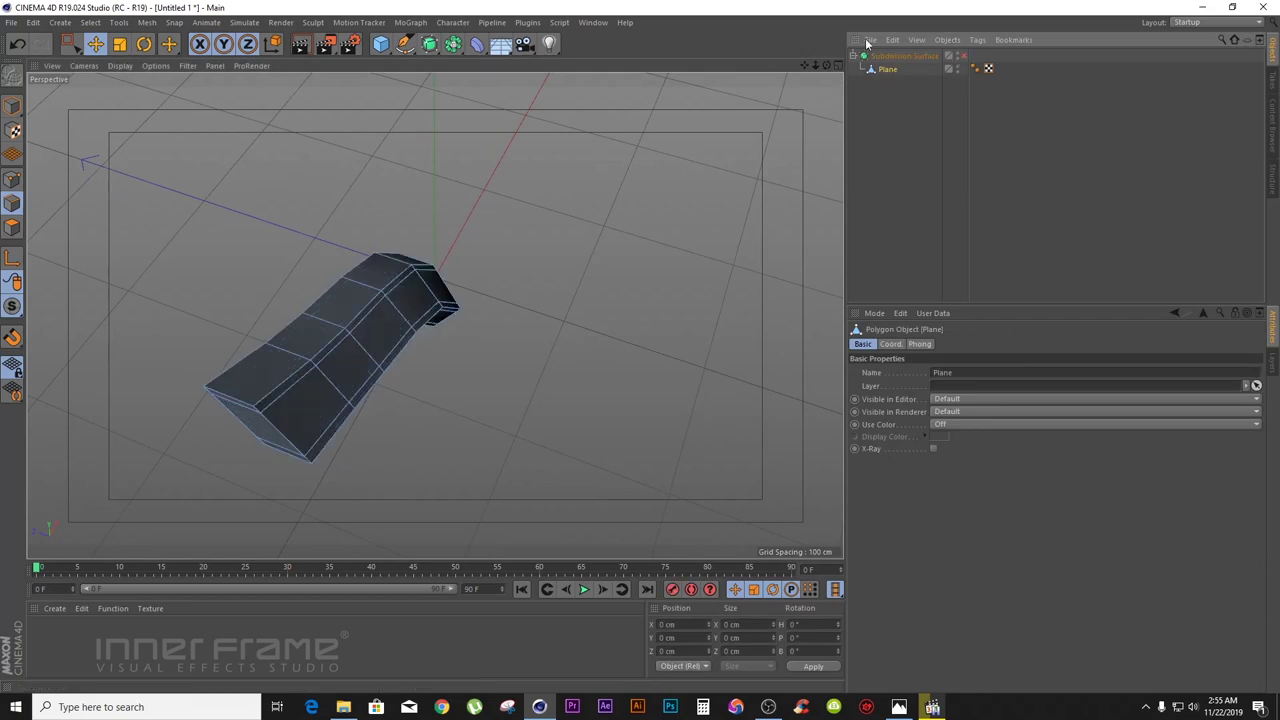
{"action": "left_click_drag", "start_coordinate": [822, 62], "coordinate": [543, 102]}
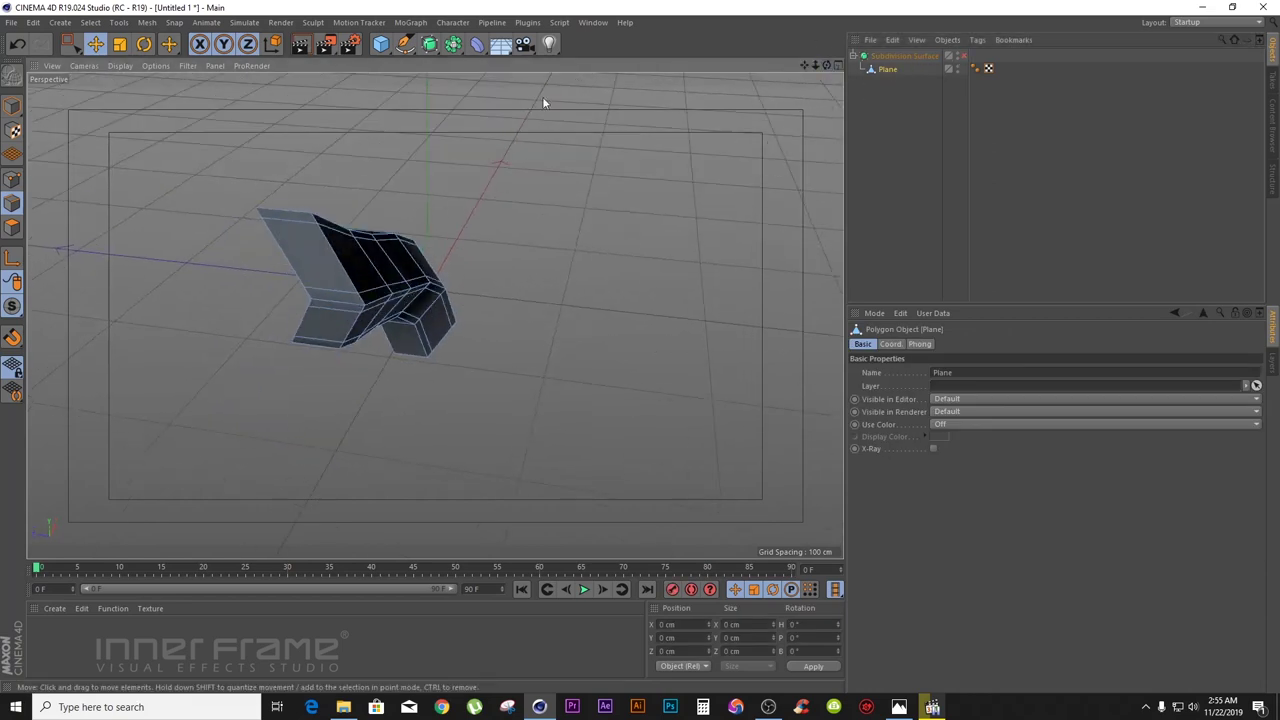
{"action": "right_click", "coordinate": [476, 124]}
{"action": "left_click", "coordinate": [531, 317]}
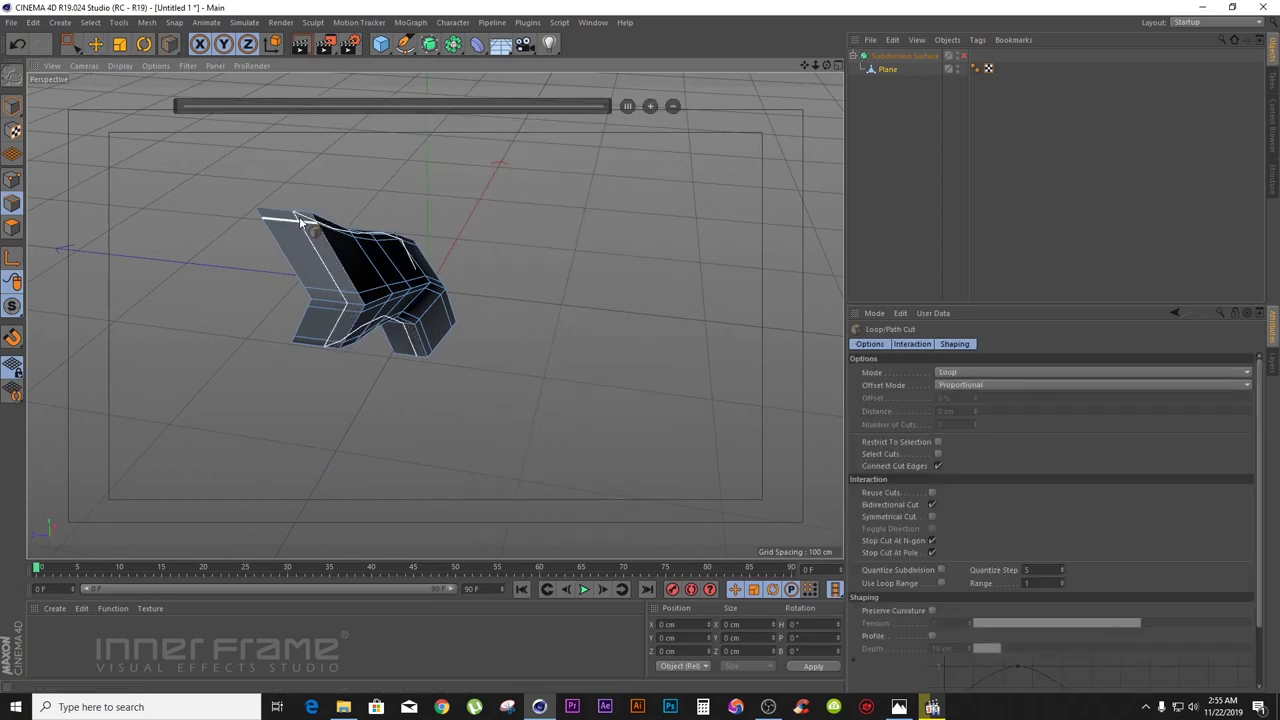
{"action": "left_click", "coordinate": [280, 216]}
{"action": "left_click_drag", "start_coordinate": [827, 66], "coordinate": [540, 120]}
{"action": "left_click_drag", "start_coordinate": [434, 315], "coordinate": [434, 316]}
- Re-enable the Subdivision Surface in model mode and display the arm shaded with wireframe lines
{"action": "left_click", "coordinate": [95, 44]}
{"action": "left_click", "coordinate": [12, 105]}
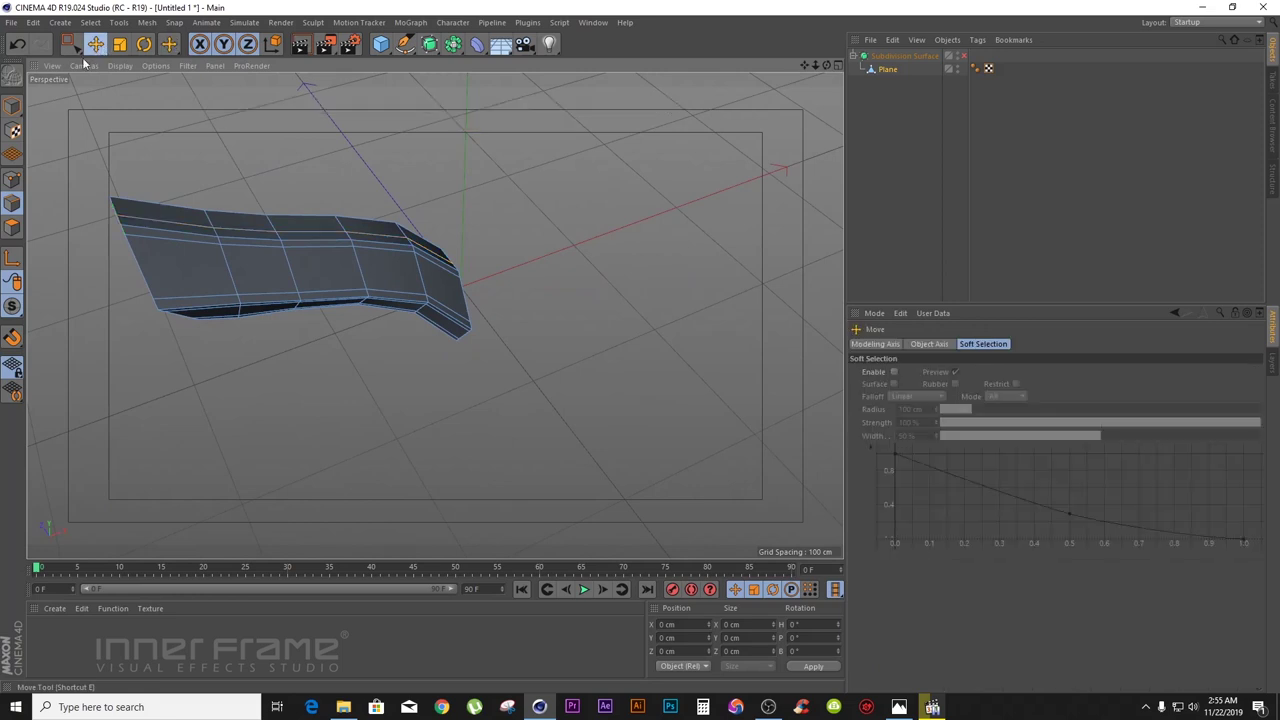
{"action": "left_click", "coordinate": [962, 57]}
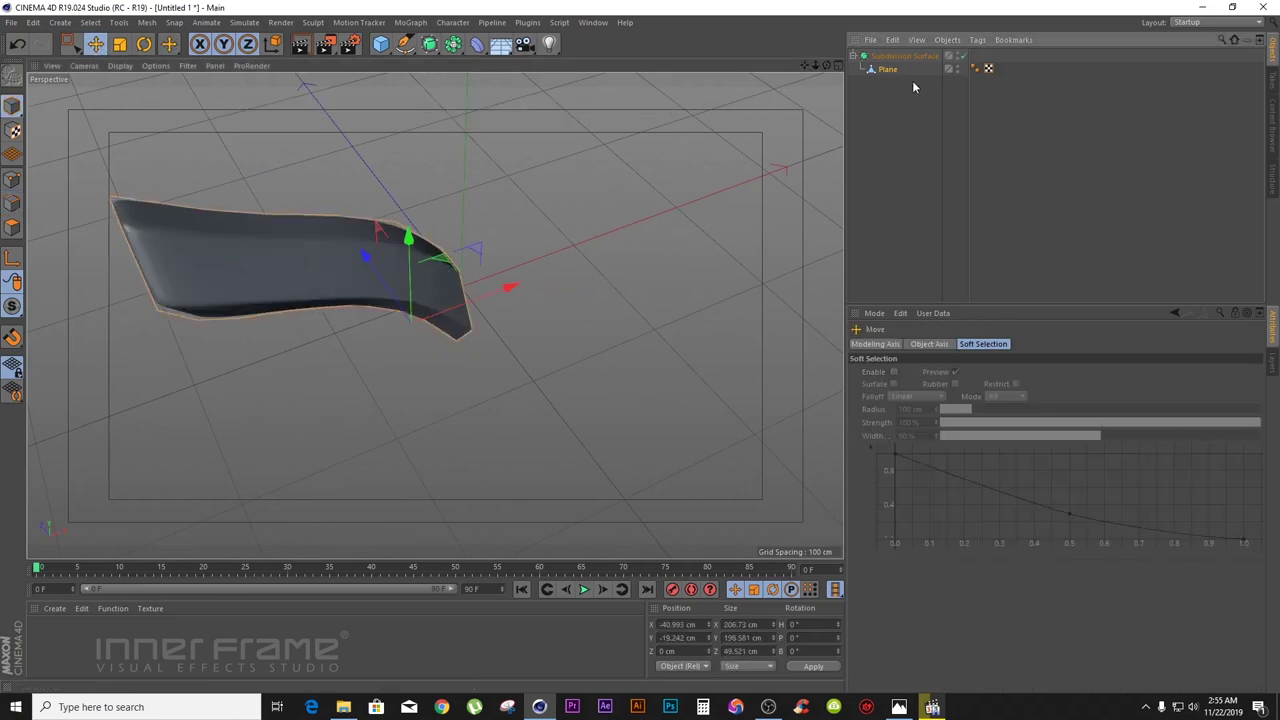
{"action": "left_click_drag", "start_coordinate": [827, 67], "coordinate": [435, 316]}
{"action": "left_click_drag", "start_coordinate": [806, 68], "coordinate": [434, 315]}
{"action": "left_click", "coordinate": [890, 150]}
{"action": "left_click", "coordinate": [903, 68]}
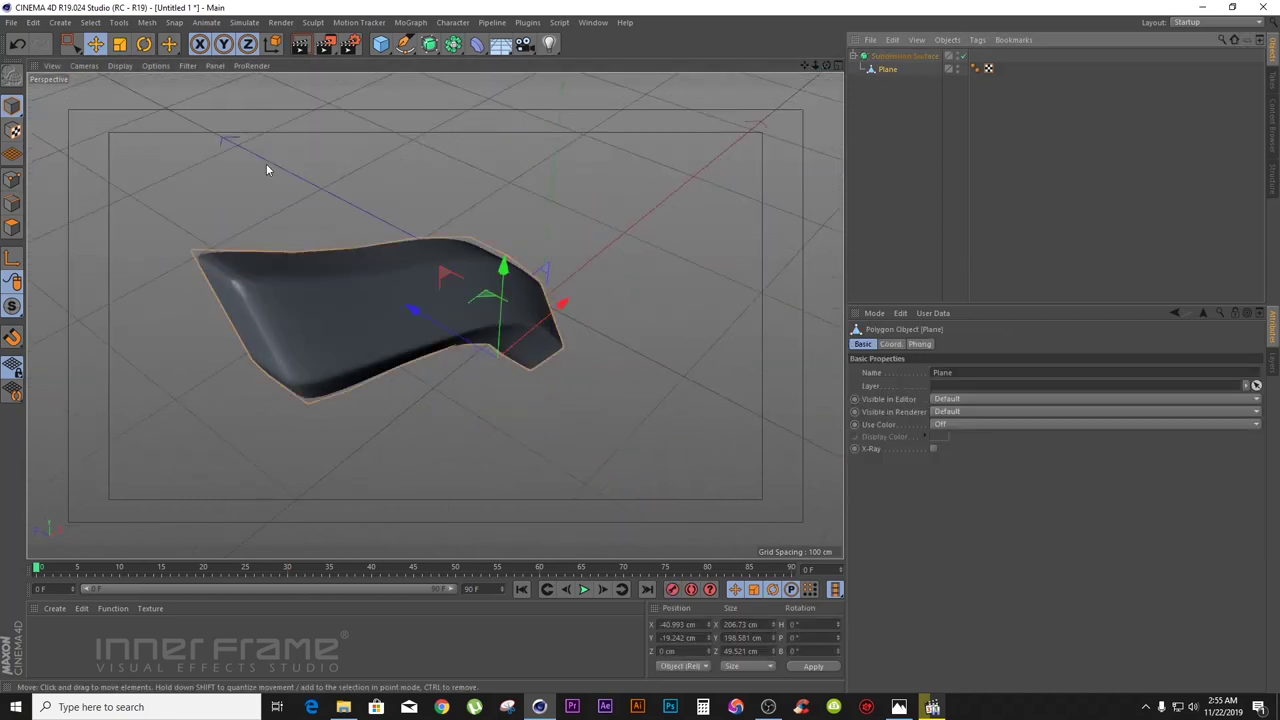
{"action": "left_click", "coordinate": [120, 66]}
{"action": "left_click", "coordinate": [150, 97]}
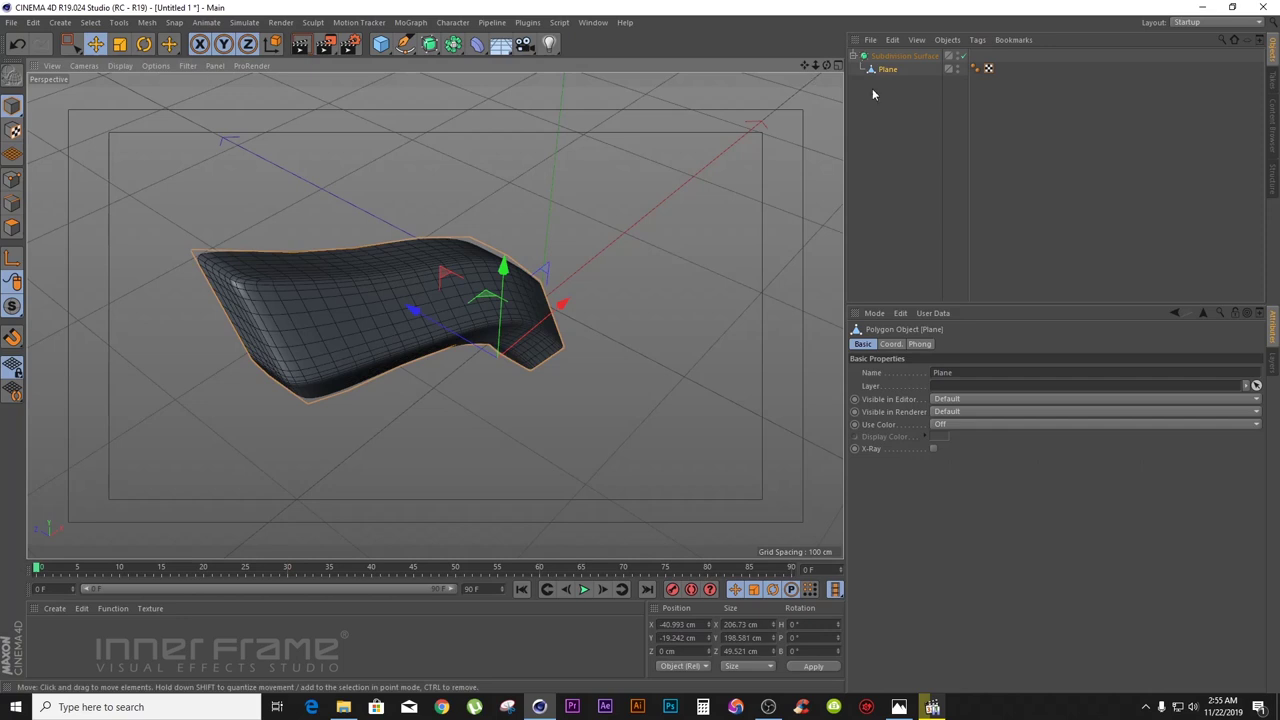
- Select the edge loop running around the arm's side walls and move it along Z to about 3.9 cm
{"action": "left_click", "coordinate": [12, 204]}
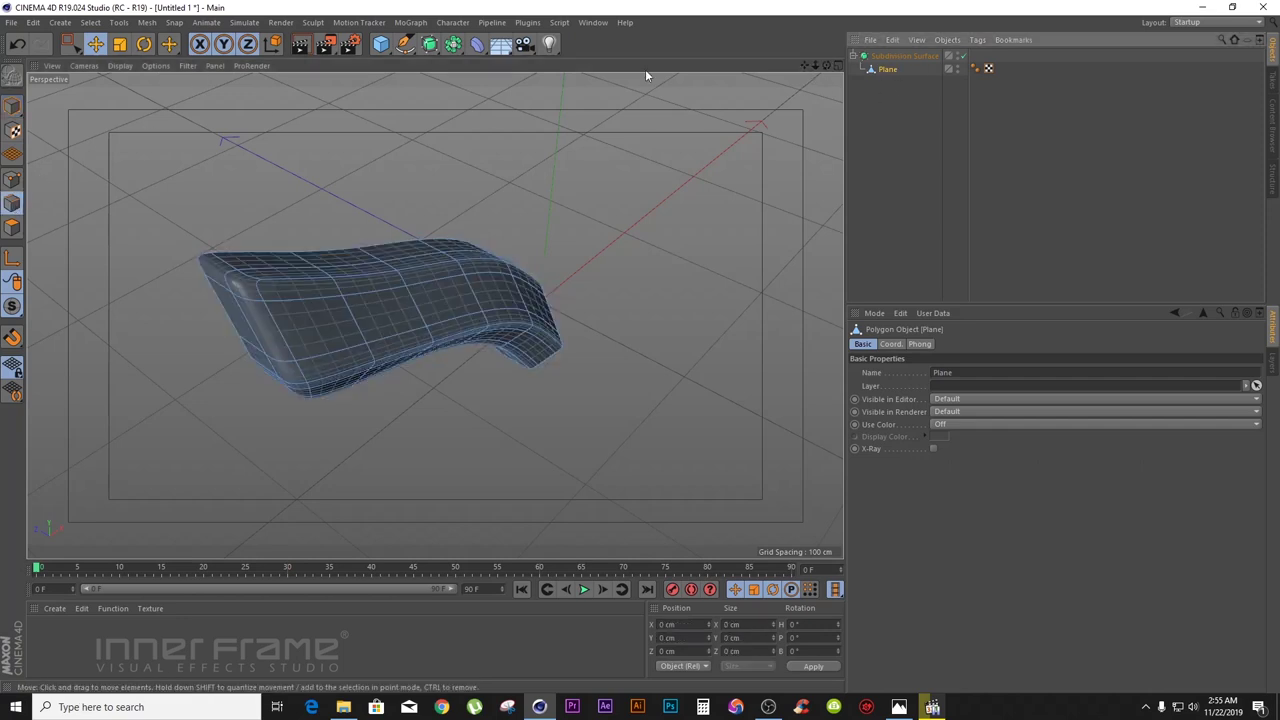
{"action": "left_click_drag", "start_coordinate": [826, 67], "coordinate": [821, 67]}
{"action": "double_click", "coordinate": [312, 298]}
{"action": "left_click_drag", "start_coordinate": [311, 346], "coordinate": [318, 343]}
{"action": "left_click_drag", "start_coordinate": [827, 67], "coordinate": [812, 127]}
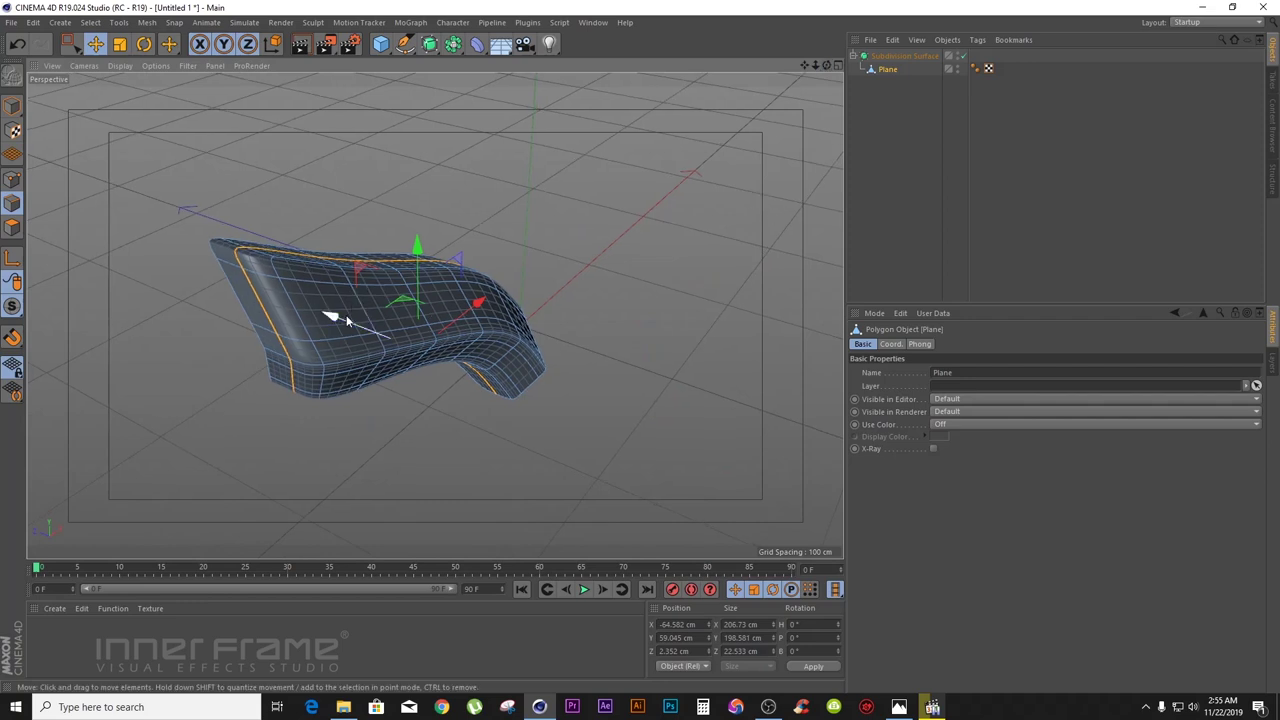
{"action": "left_click_drag", "start_coordinate": [341, 317], "coordinate": [351, 316]}
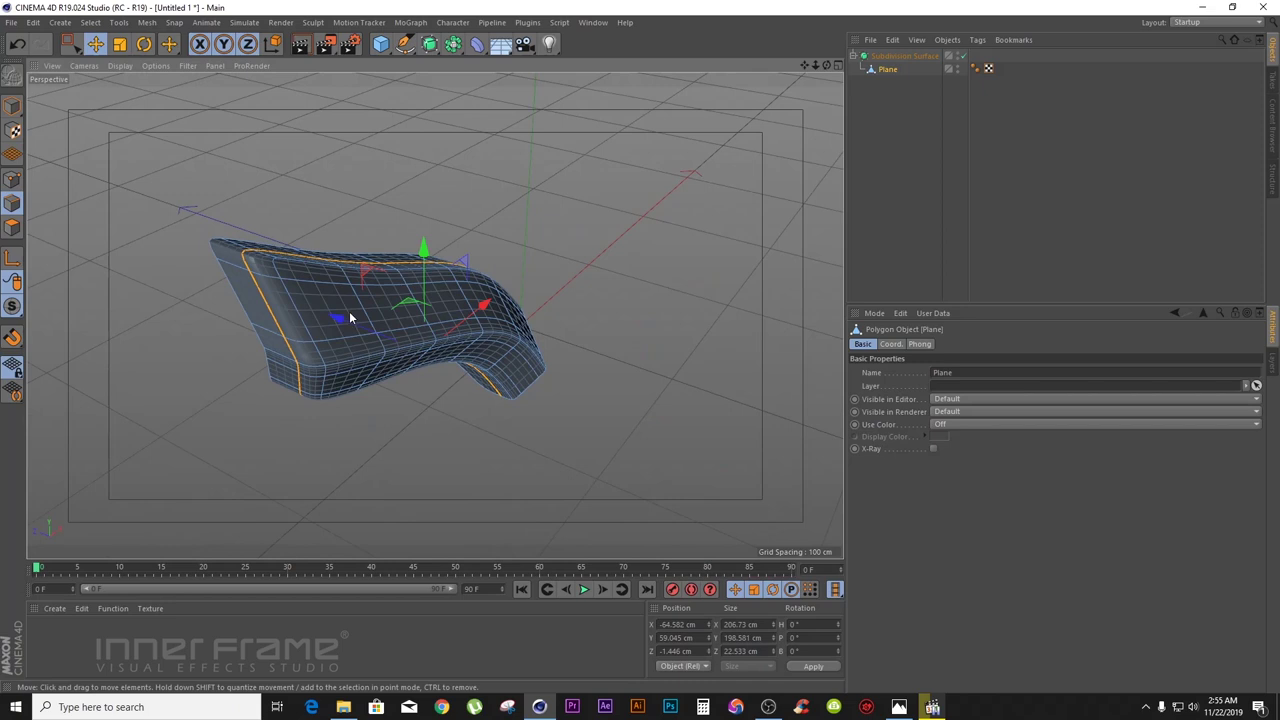
{"action": "key", "text": "ctrl+z"}
{"action": "mouse_move", "coordinate": [332, 318]}
{"action": "left_mouse_down"}
{"action": "mouse_move", "coordinate": [343, 310]}
{"action": "mouse_move", "coordinate": [329, 315]}
{"action": "left_mouse_up"}
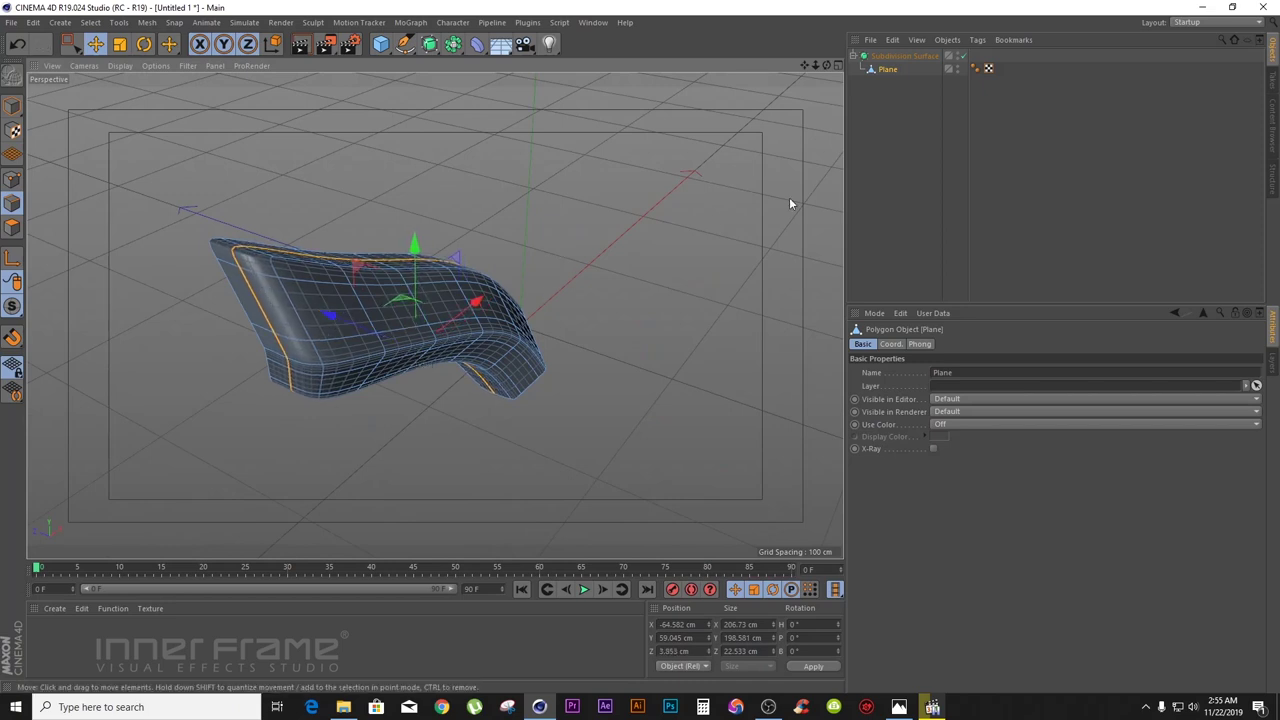
{"action": "left_click", "coordinate": [928, 186]}
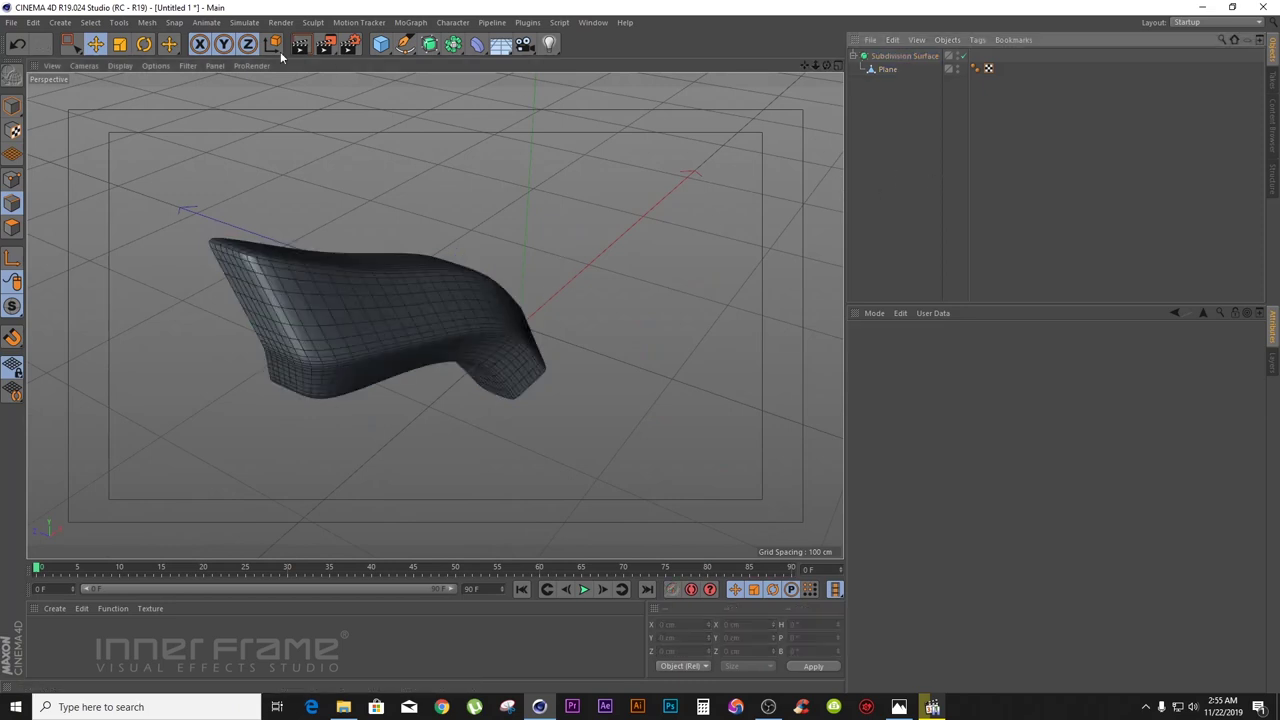
- Turn off the wireframe lines in the shaded display and check the arm against the Mazda reference photo
{"action": "left_click", "coordinate": [96, 45]}
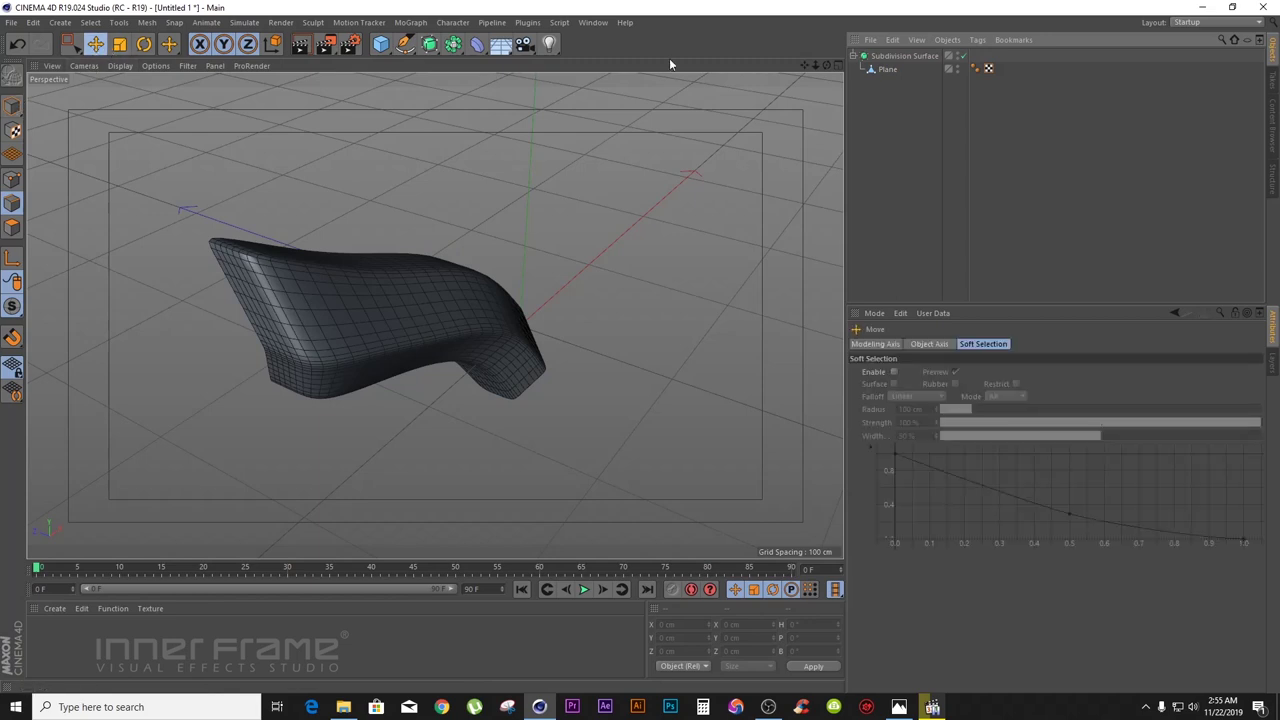
{"action": "left_click", "coordinate": [128, 68]}
{"action": "left_click", "coordinate": [141, 85]}
{"action": "left_click_drag", "start_coordinate": [827, 65], "coordinate": [815, 30]}
{"action": "left_click_drag", "start_coordinate": [434, 315], "coordinate": [434, 315]}
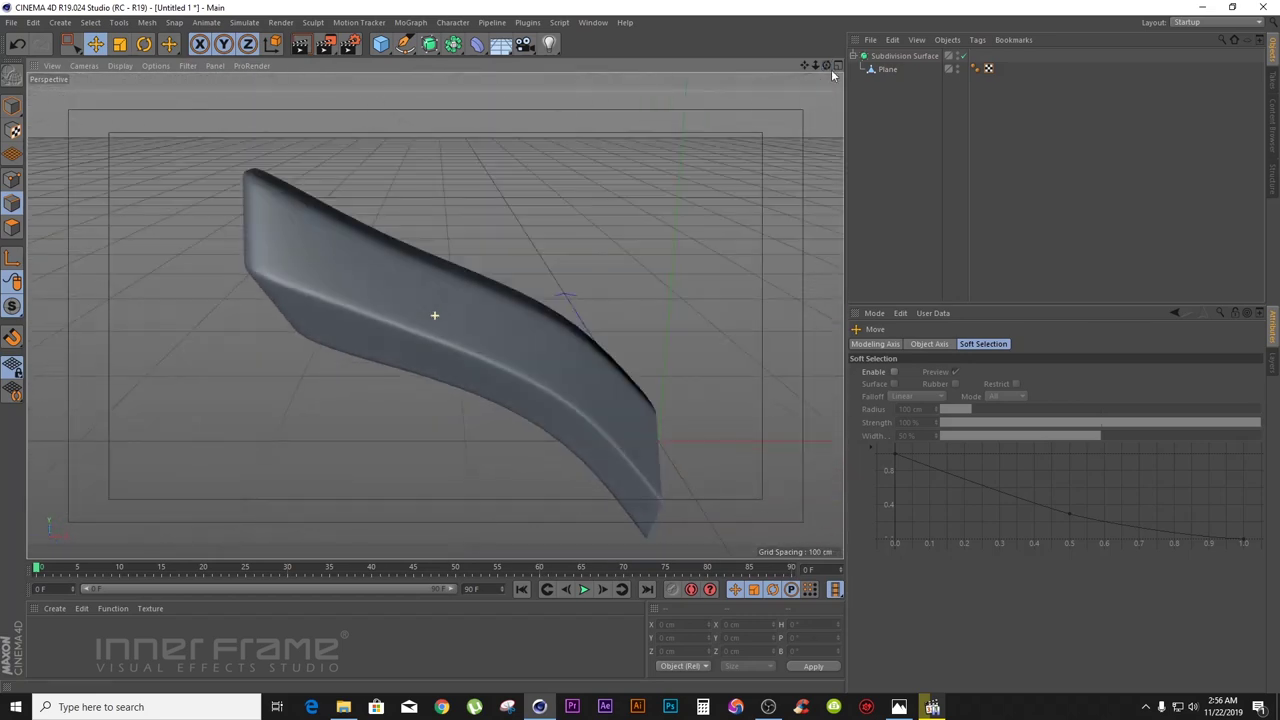
{"action": "left_click", "coordinate": [932, 707]}
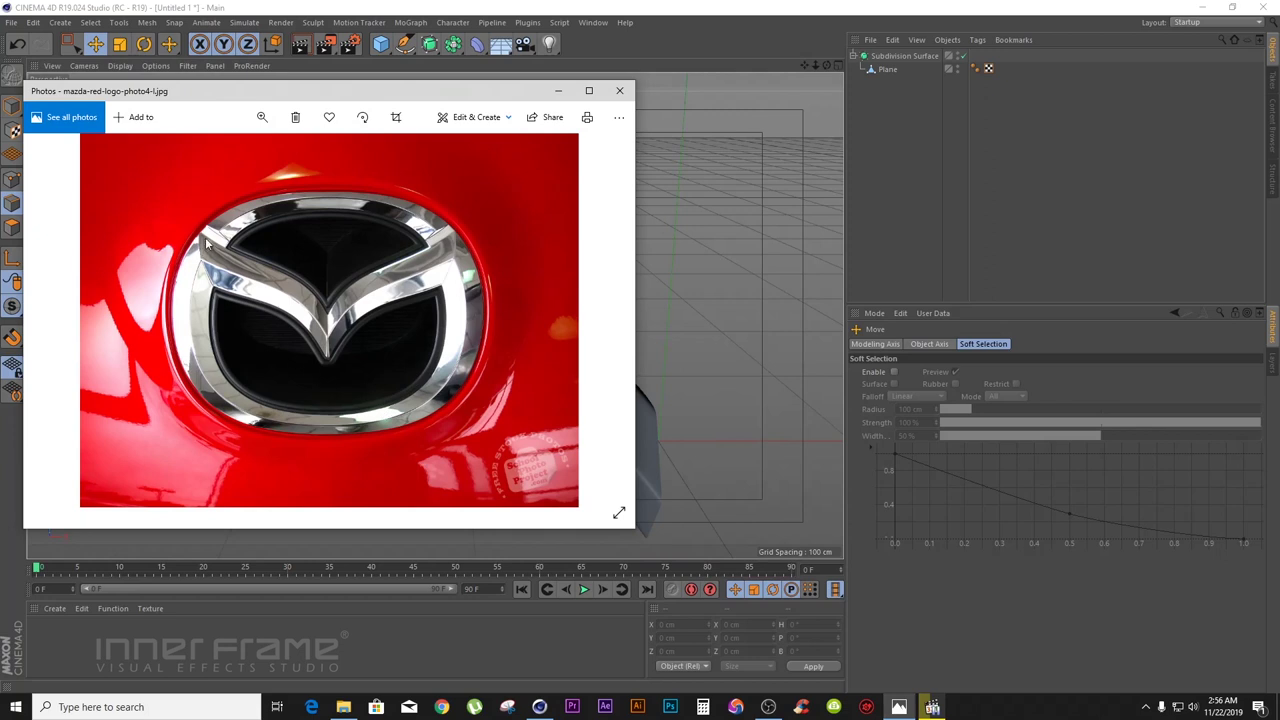
{"action": "left_click", "coordinate": [558, 91]}
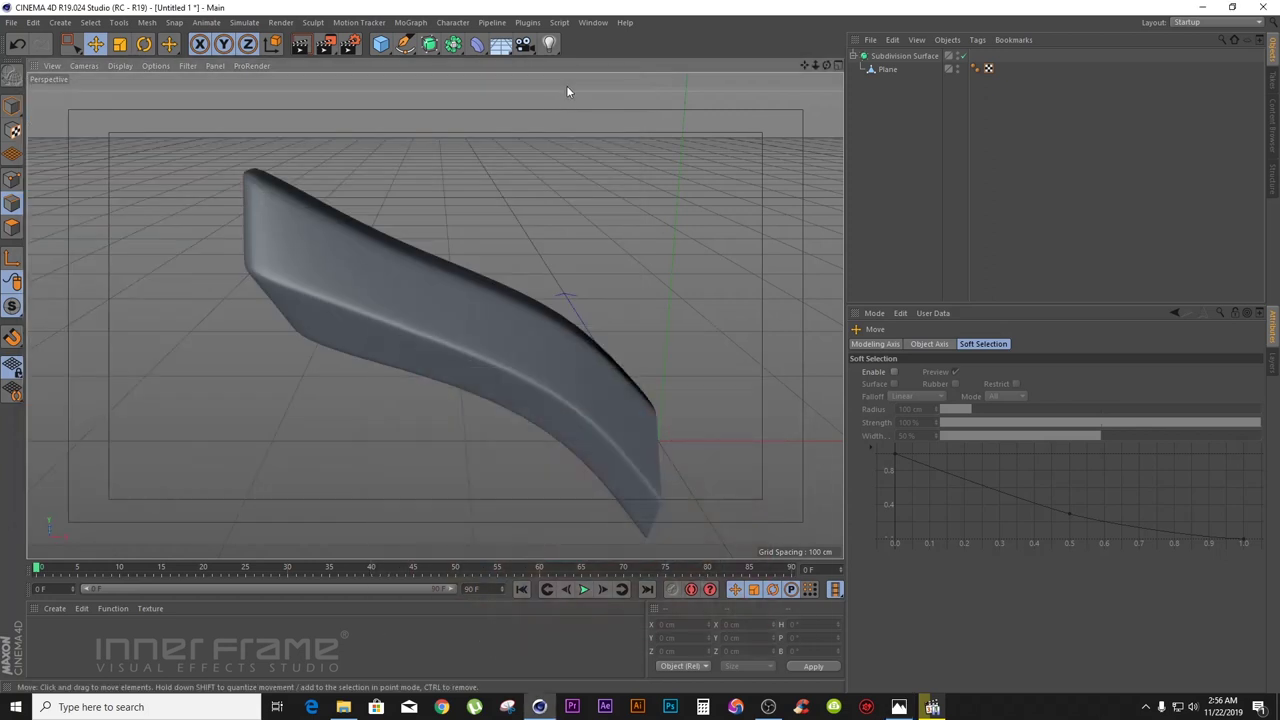
- Move the plane out of the Subdivision Surface and deselect it
{"action": "left_click_drag", "start_coordinate": [803, 67], "coordinate": [858, 77]}
{"action": "left_click", "coordinate": [884, 70]}
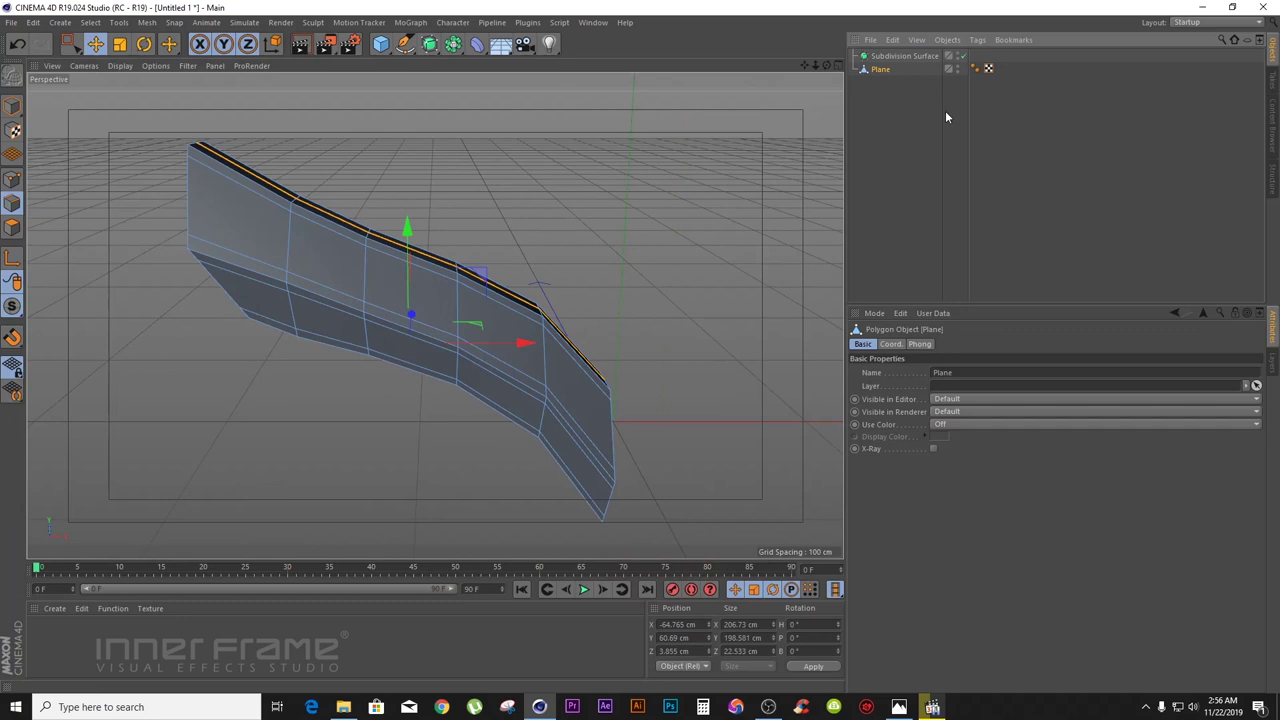
{"action": "left_click", "coordinate": [955, 132]}
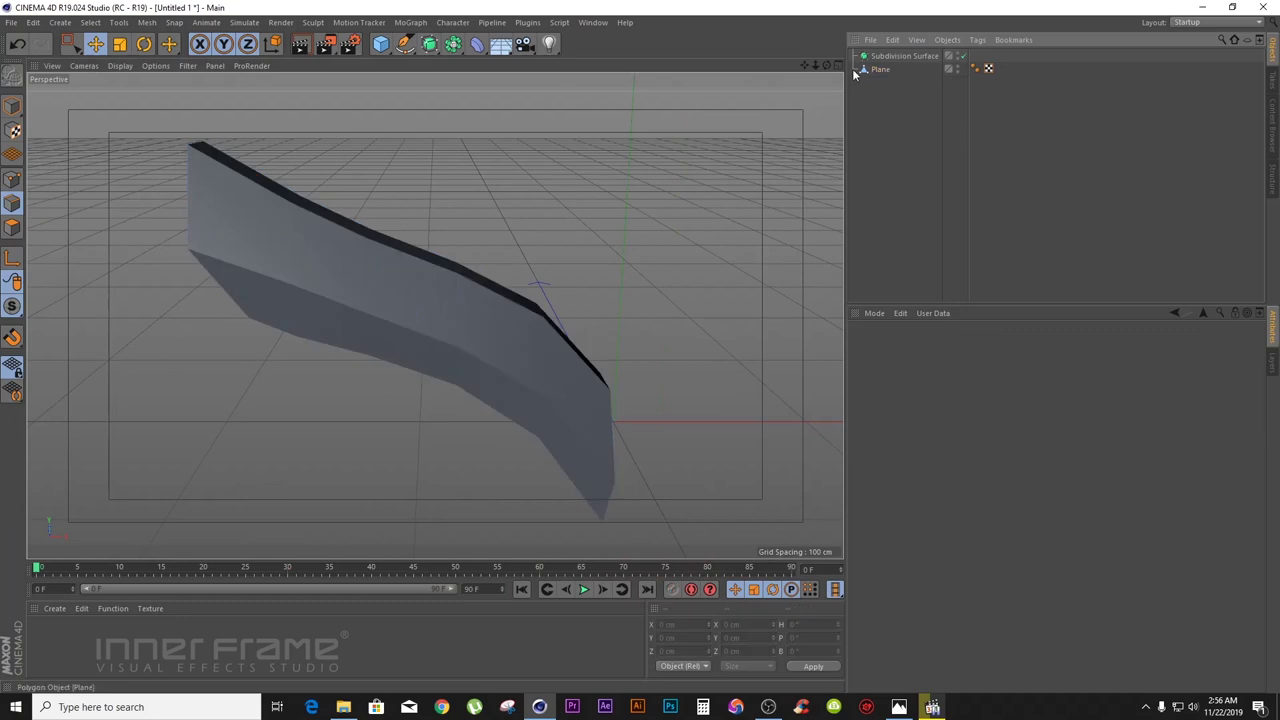
- Display the arm shaded with wireframe lines and examine its edges from several angles
{"action": "left_click", "coordinate": [120, 65]}
{"action": "left_click", "coordinate": [140, 87]}
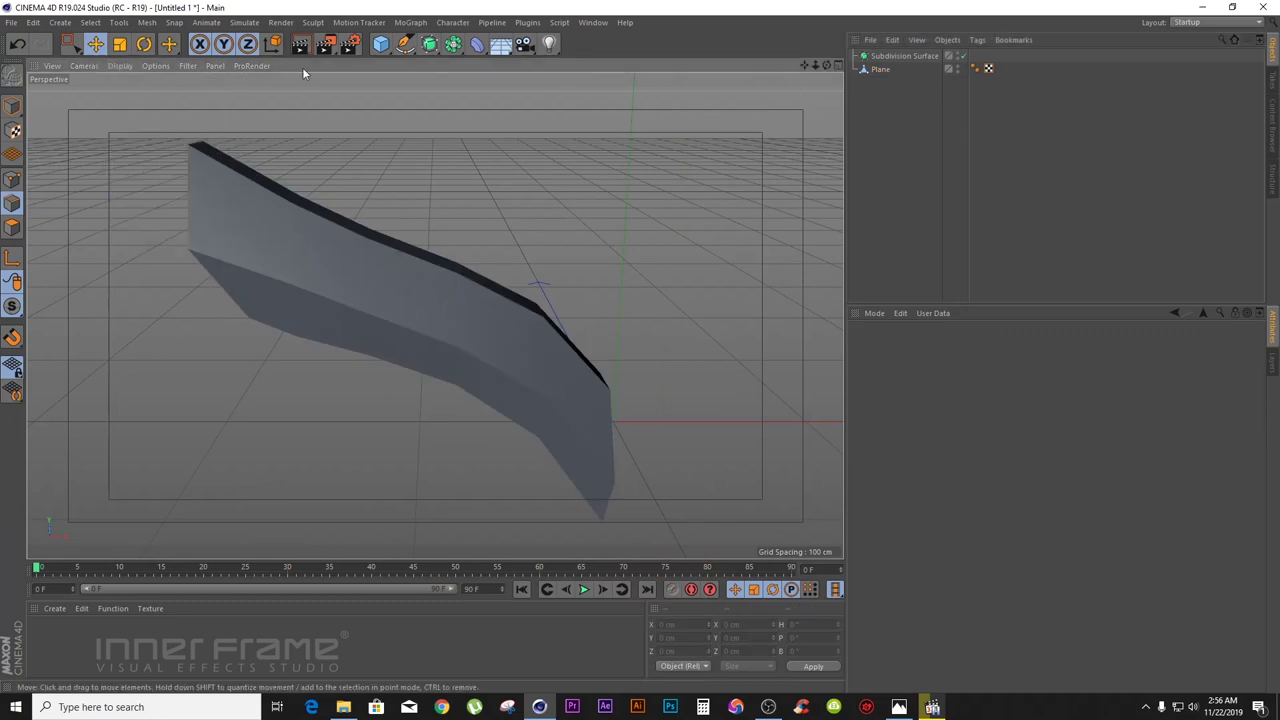
{"action": "left_click", "coordinate": [120, 65]}
{"action": "left_click", "coordinate": [150, 100]}
{"action": "left_click_drag", "start_coordinate": [827, 66], "coordinate": [435, 316]}
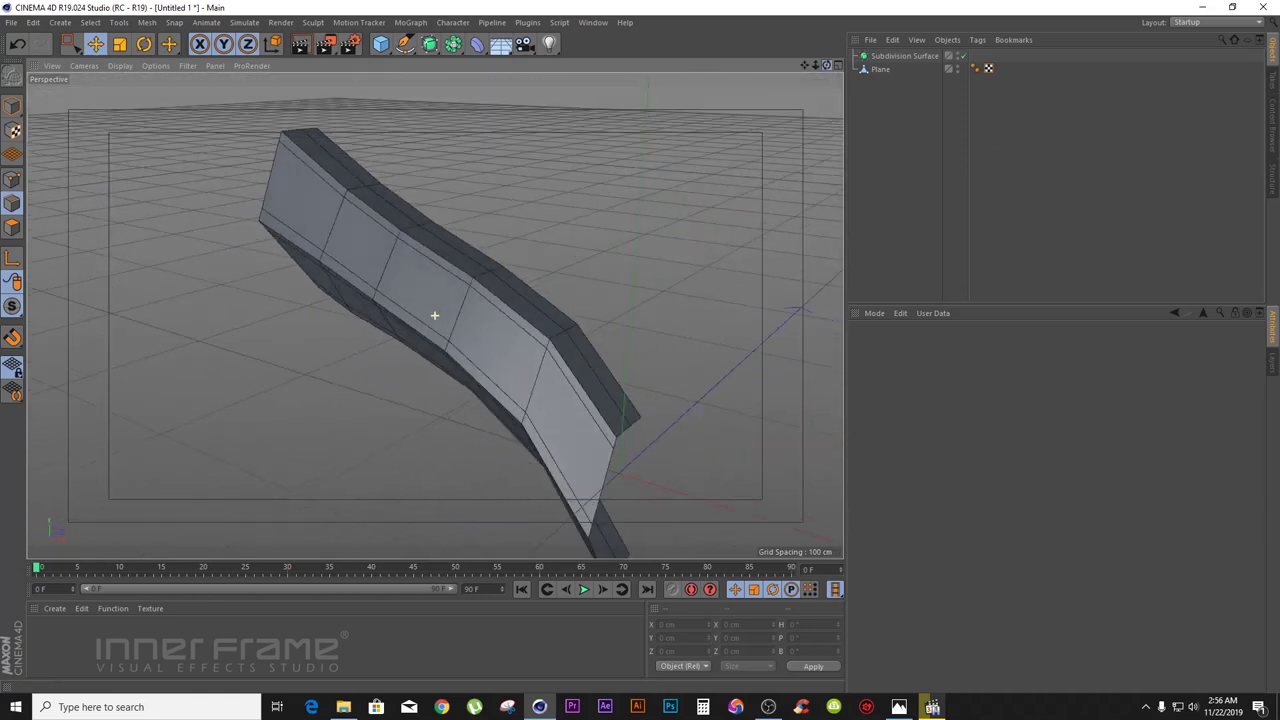
{"action": "left_click_drag", "start_coordinate": [600, 100], "coordinate": [590, 102]}
{"action": "left_click_drag", "start_coordinate": [806, 62], "coordinate": [435, 316]}
{"action": "left_click_drag", "start_coordinate": [755, 78], "coordinate": [842, 69]}
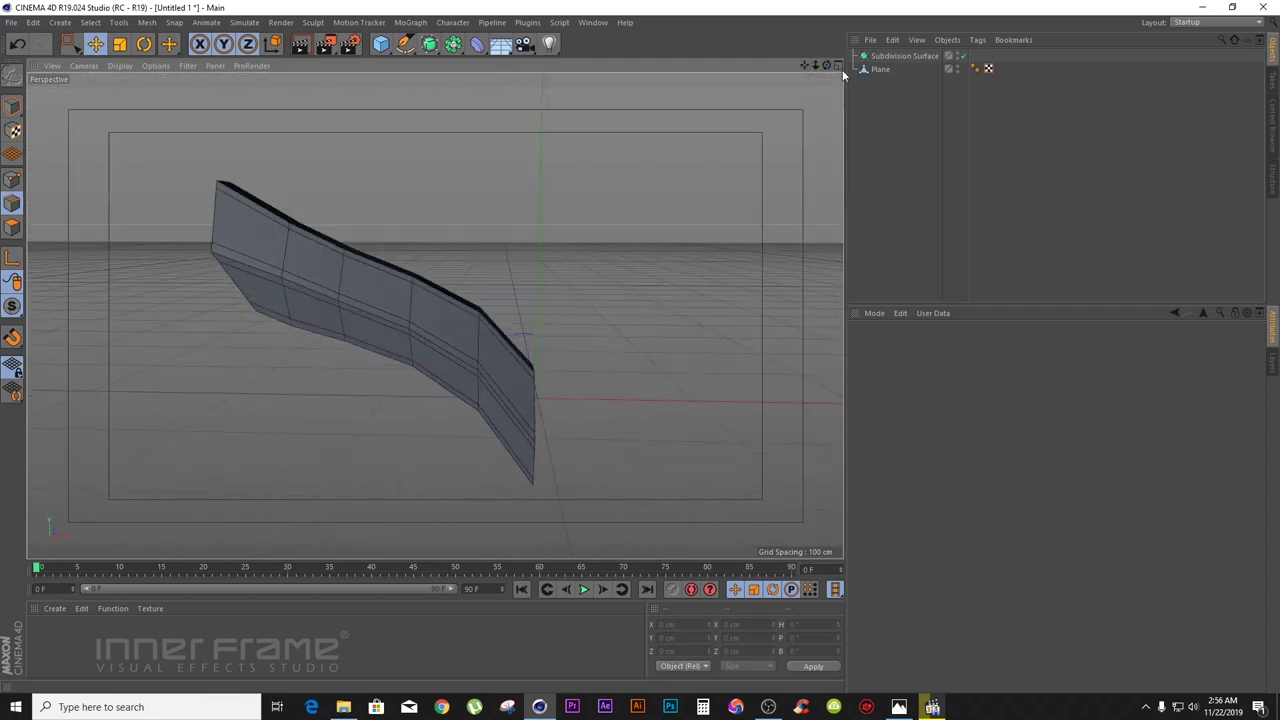
- Add a Symmetry object with the ZY mirror plane and nest the Plane in it to mirror the arm
{"action": "left_click", "coordinate": [838, 66]}
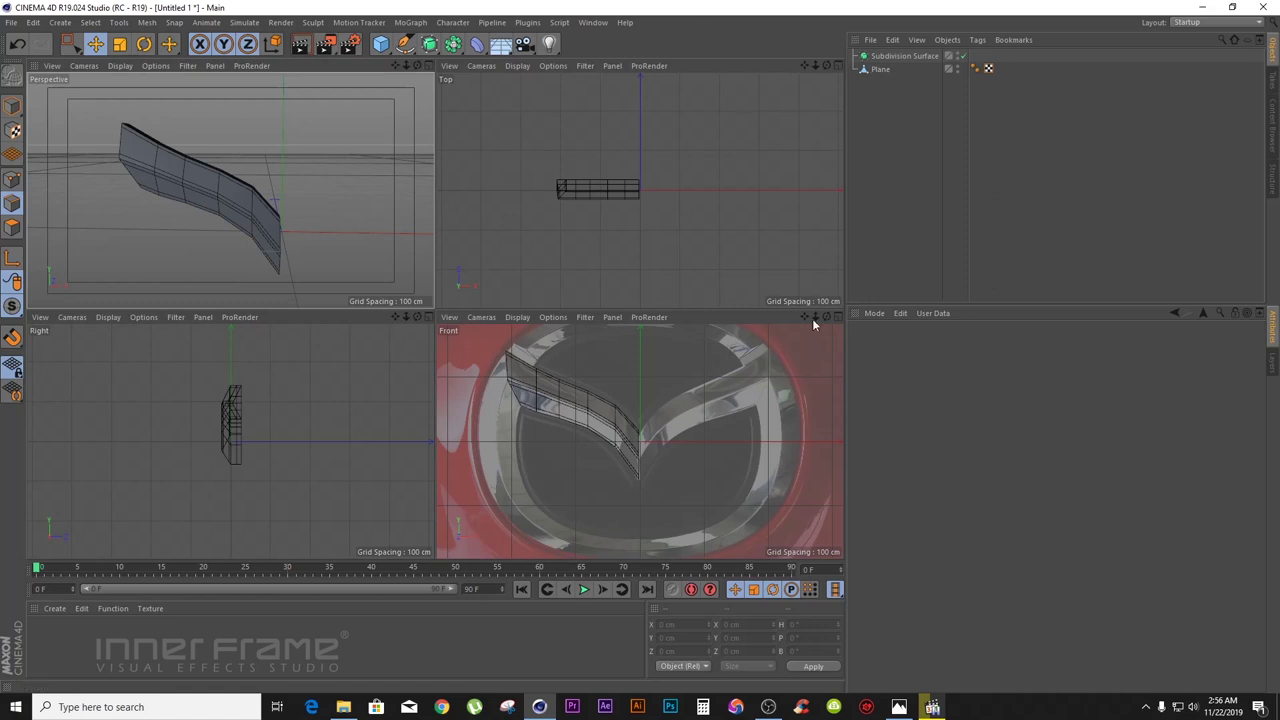
{"action": "left_click", "coordinate": [453, 45]}
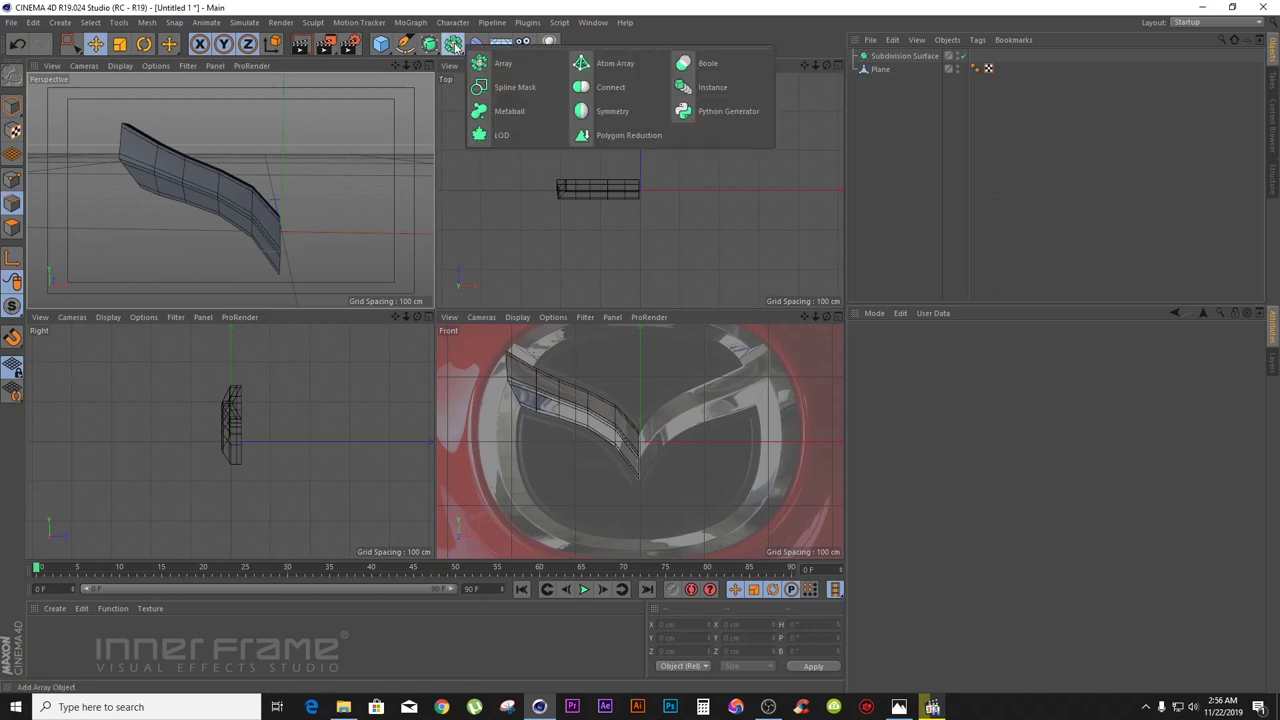
{"action": "left_click", "coordinate": [601, 121]}
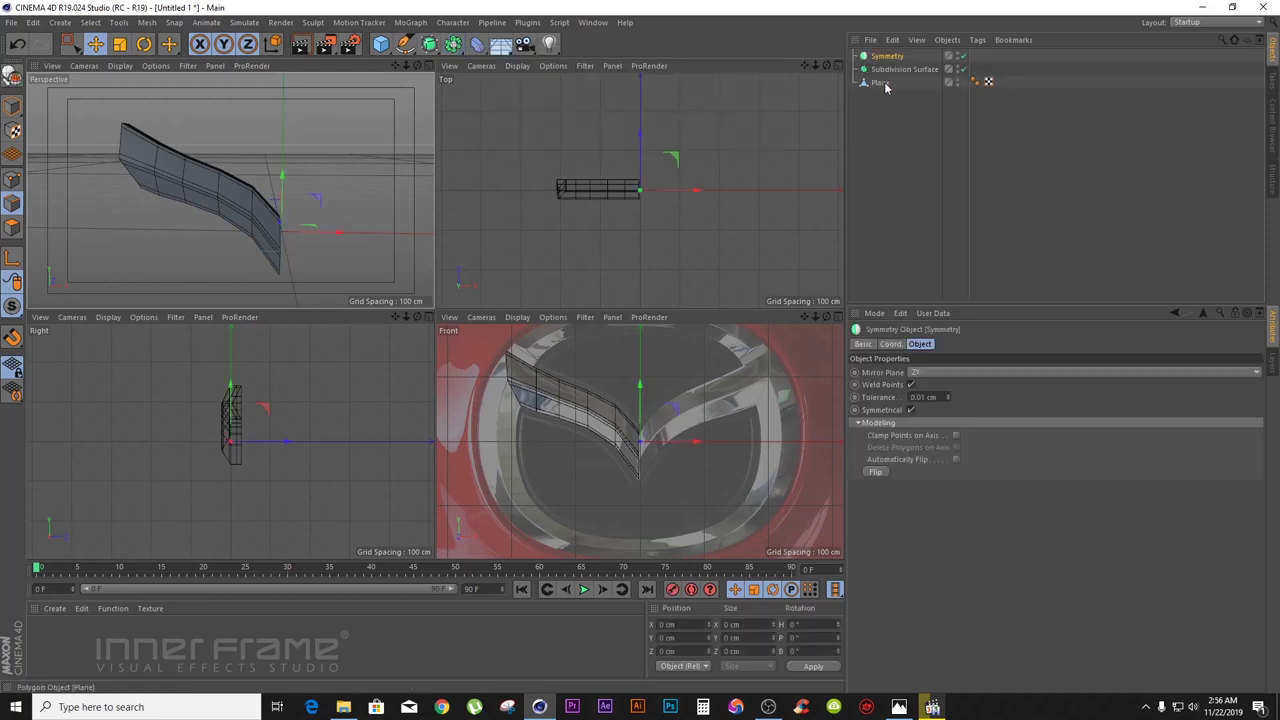
{"action": "left_click_drag", "start_coordinate": [881, 84], "coordinate": [884, 57]}
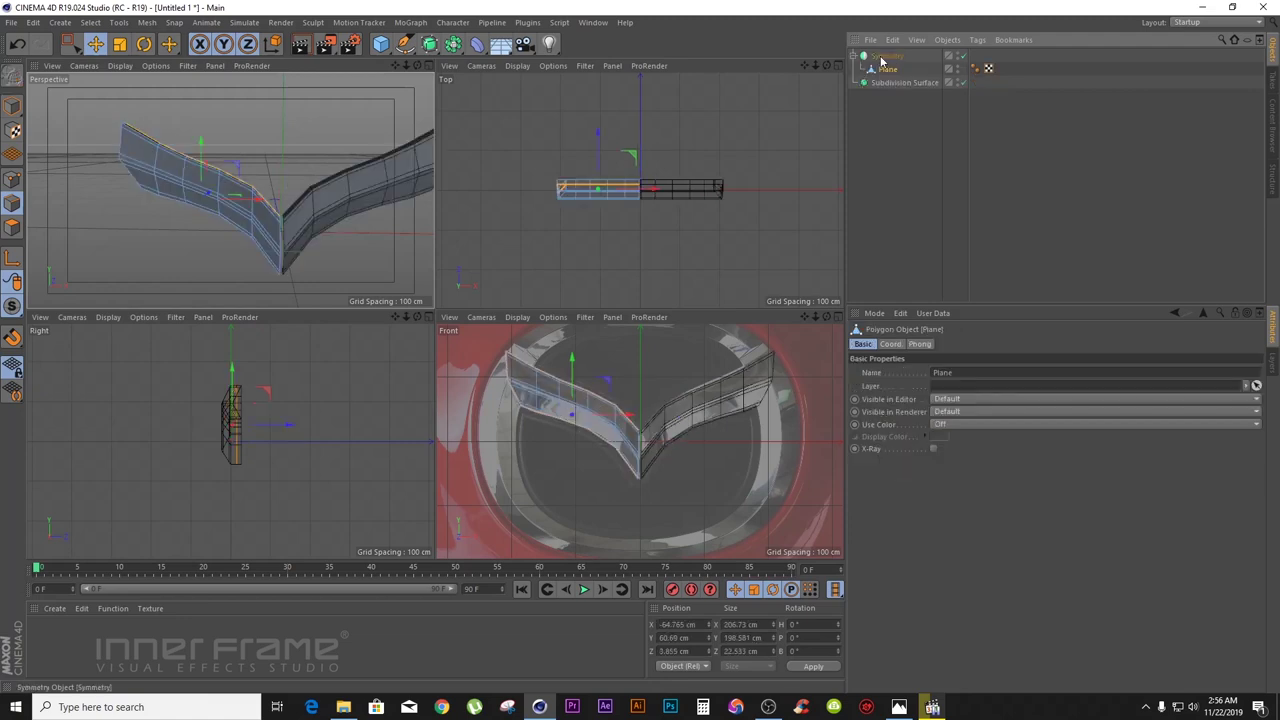
{"action": "left_click_drag", "start_coordinate": [418, 65], "coordinate": [436, 88]}
{"action": "left_click", "coordinate": [909, 178]}
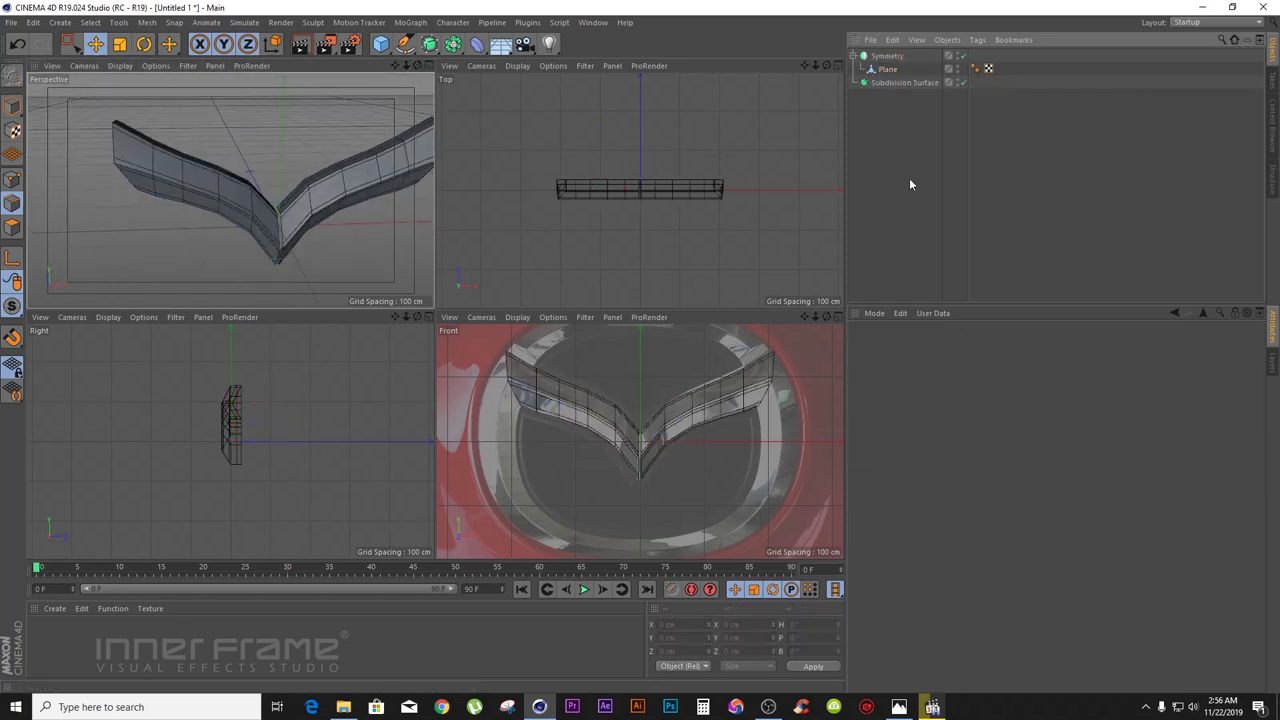
- Take the Plane out of the Symmetry object, switch to model mode and nest it under the Symmetry again
{"action": "left_click", "coordinate": [887, 68]}
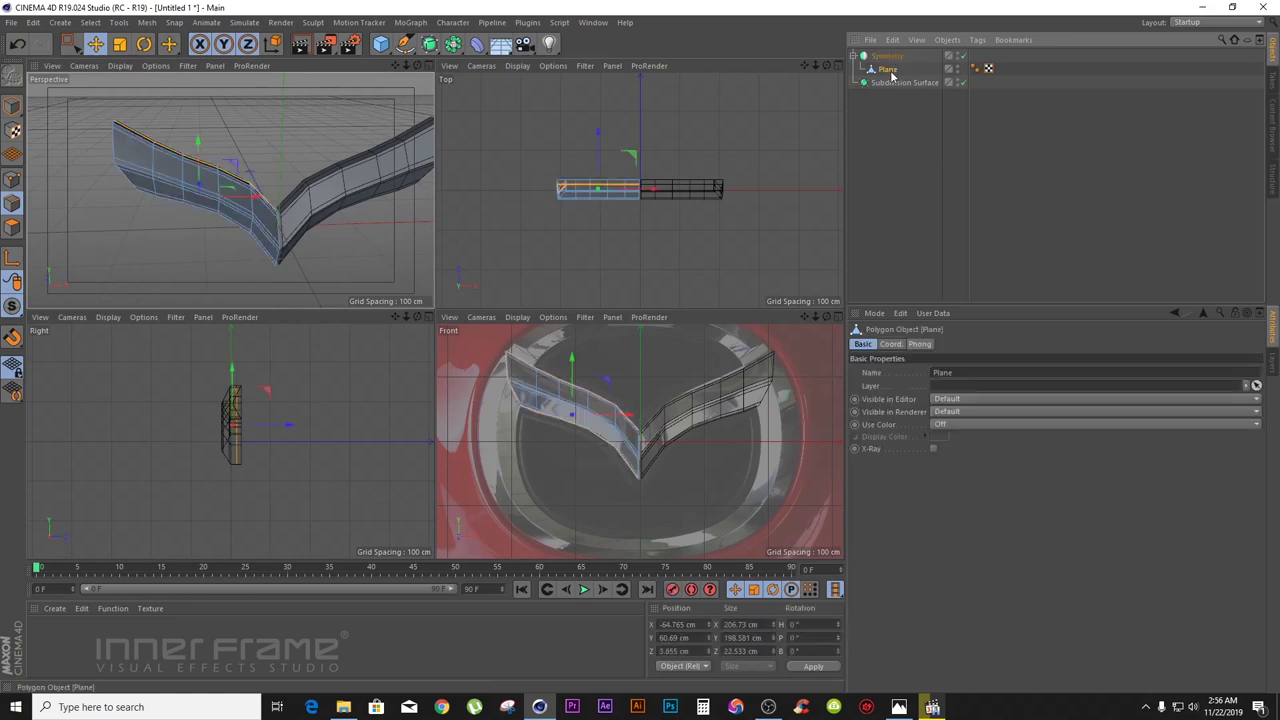
{"action": "left_click_drag", "start_coordinate": [897, 80], "coordinate": [893, 76]}
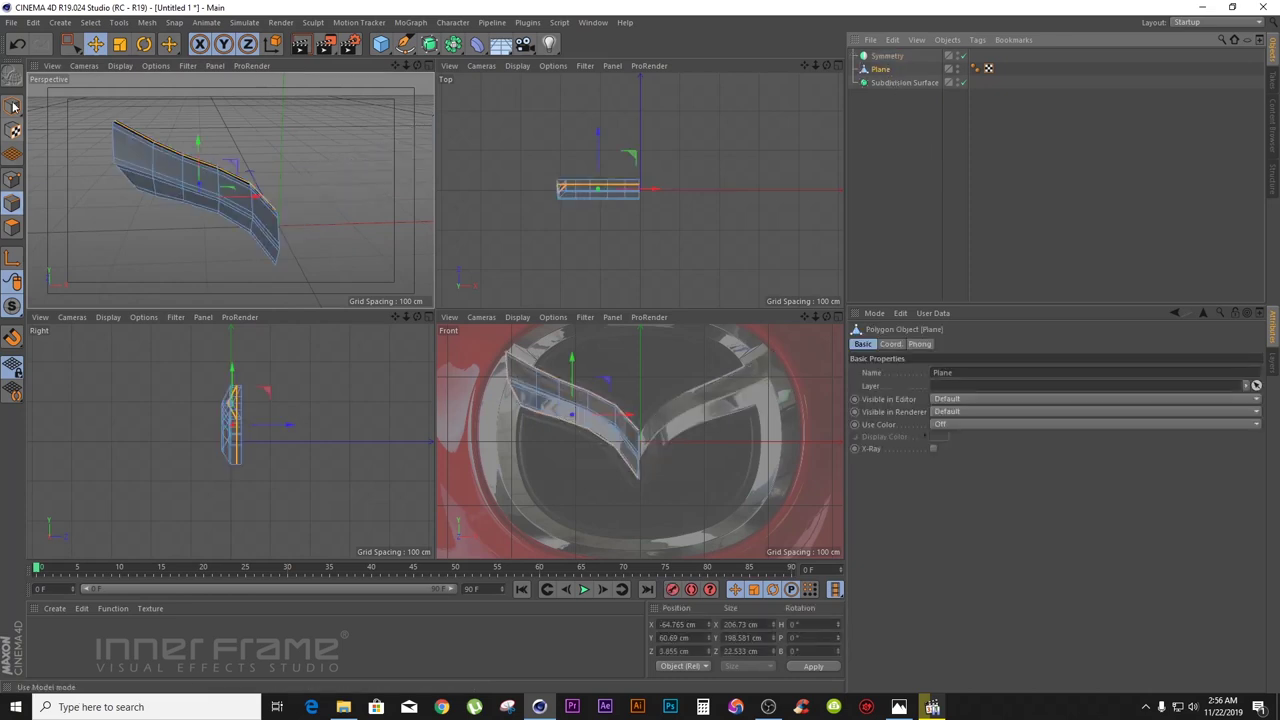
{"action": "left_click_drag", "start_coordinate": [880, 71], "coordinate": [884, 58]}
{"action": "left_click_drag", "start_coordinate": [212, 195], "coordinate": [231, 191], "text": "alt"}
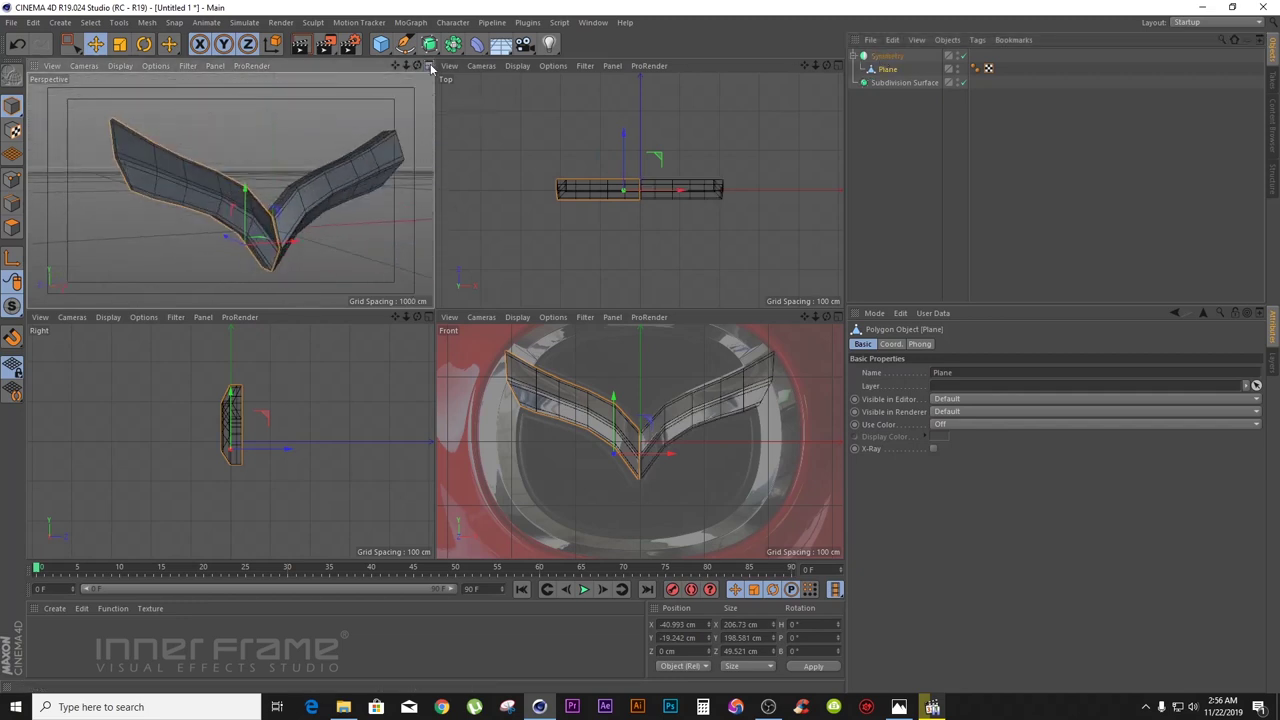
{"action": "left_click", "coordinate": [430, 66]}
{"action": "left_click_drag", "start_coordinate": [826, 65], "coordinate": [829, 67]}
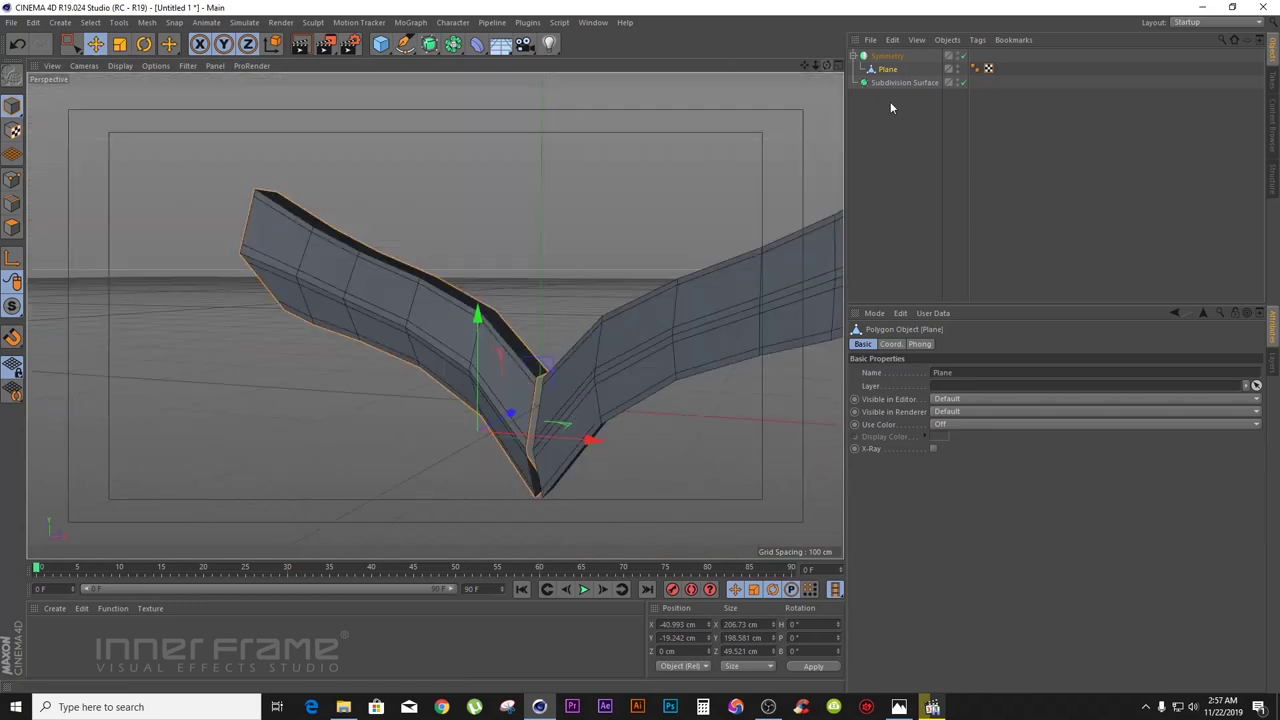
- Duplicate the Plane outside the Symmetry object and group the copy into a null
{"action": "left_click", "coordinate": [940, 121]}
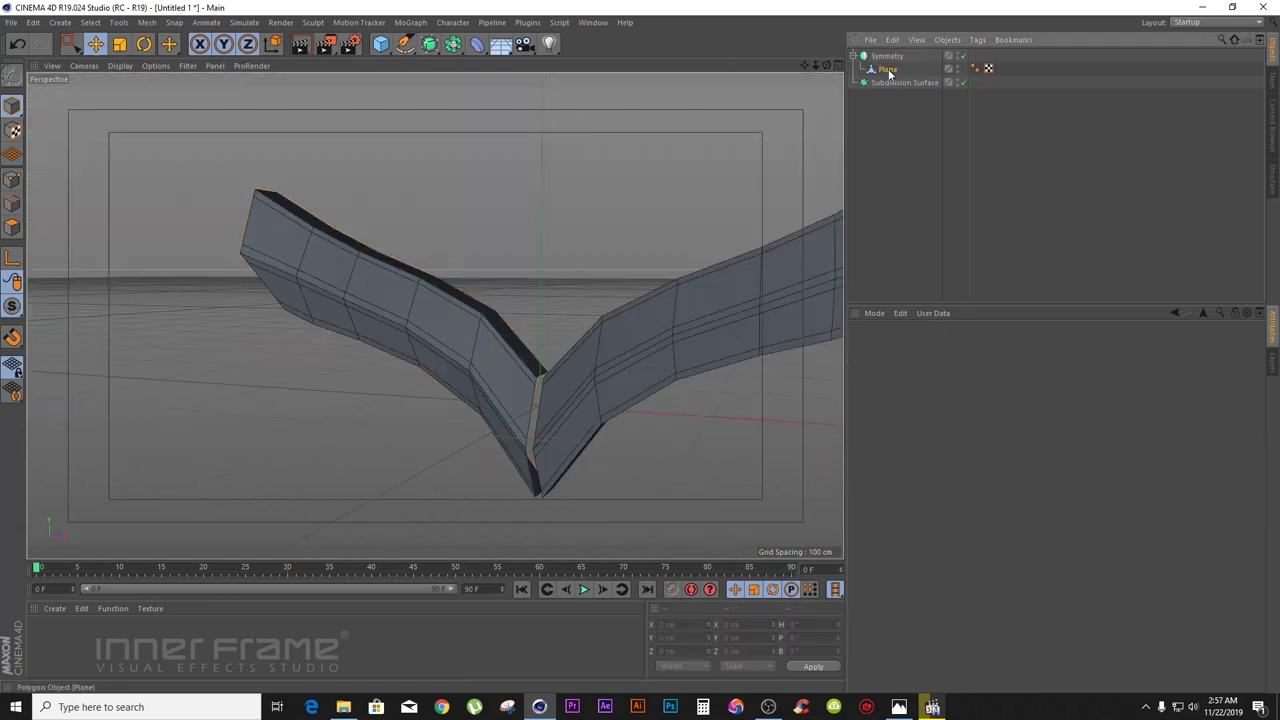
{"action": "left_click", "coordinate": [889, 69]}
{"action": "left_click_drag", "start_coordinate": [893, 74], "coordinate": [890, 138], "text": "ctrl"}
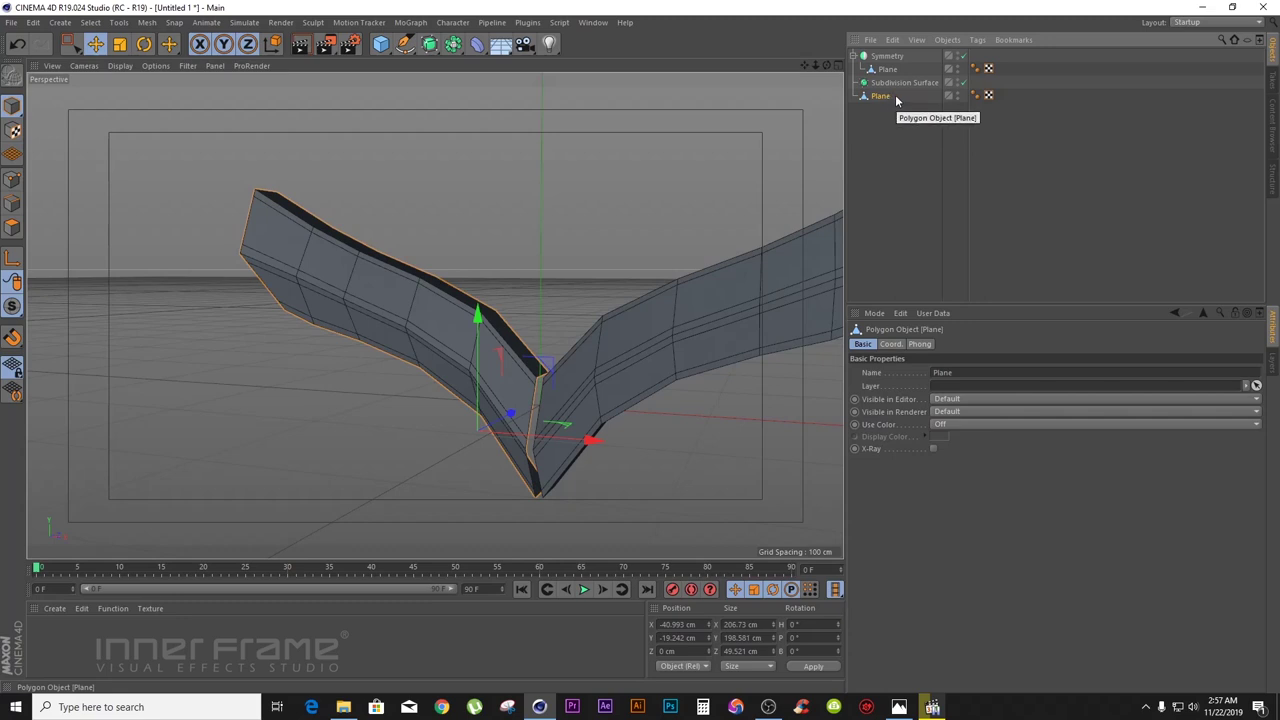
{"action": "key", "text": "alt+g"}
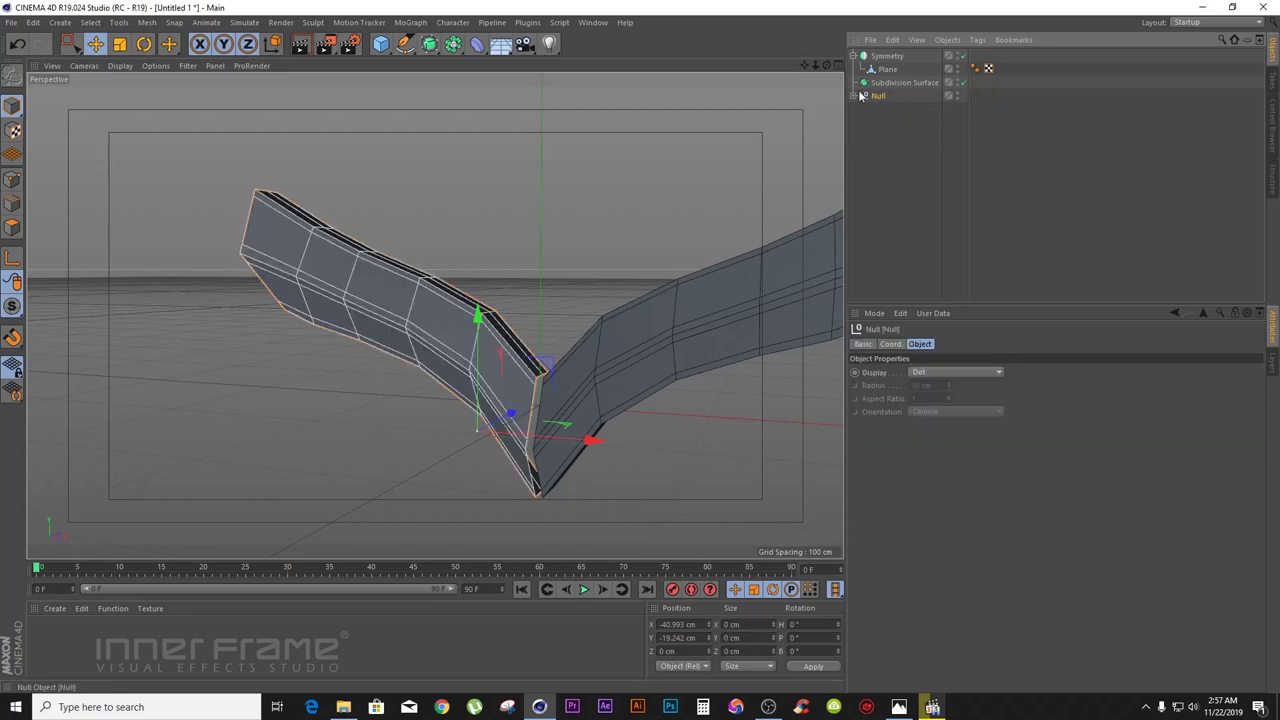
{"action": "left_click_drag", "start_coordinate": [827, 66], "coordinate": [926, 128]}
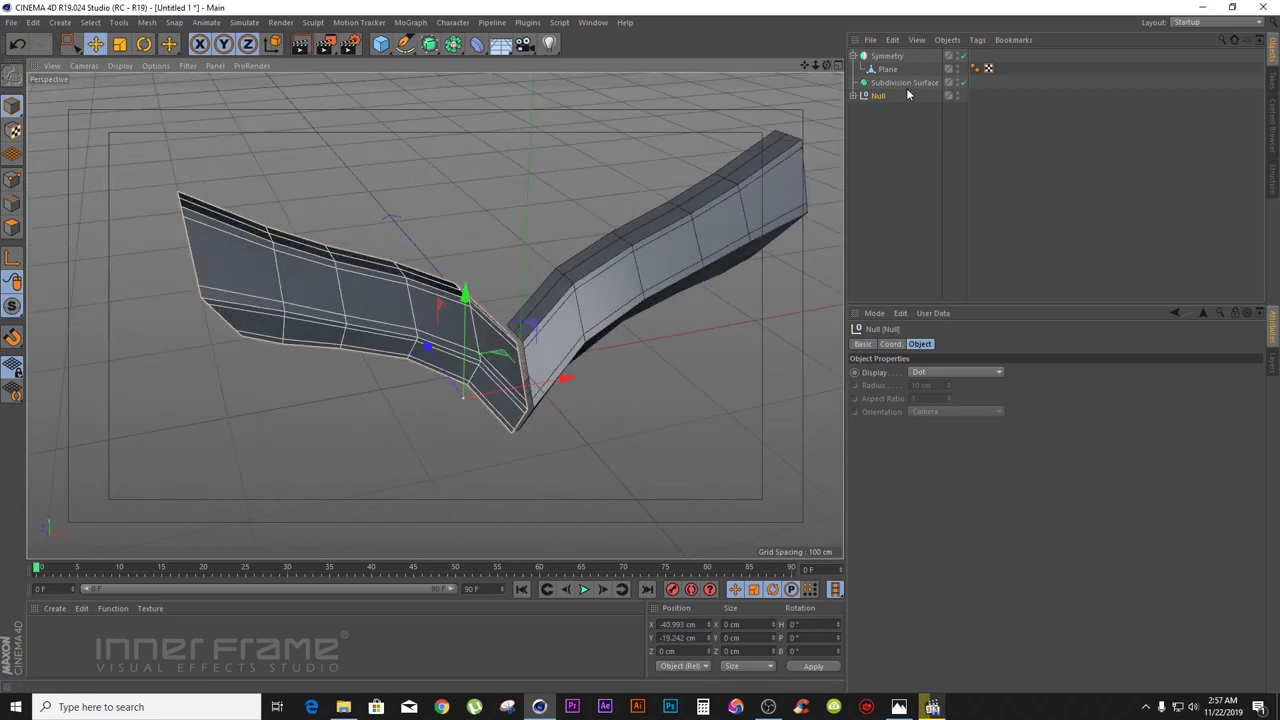
- Rename the null as store and hide it in both the editor and the renderer
{"action": "double_click", "coordinate": [880, 95]}
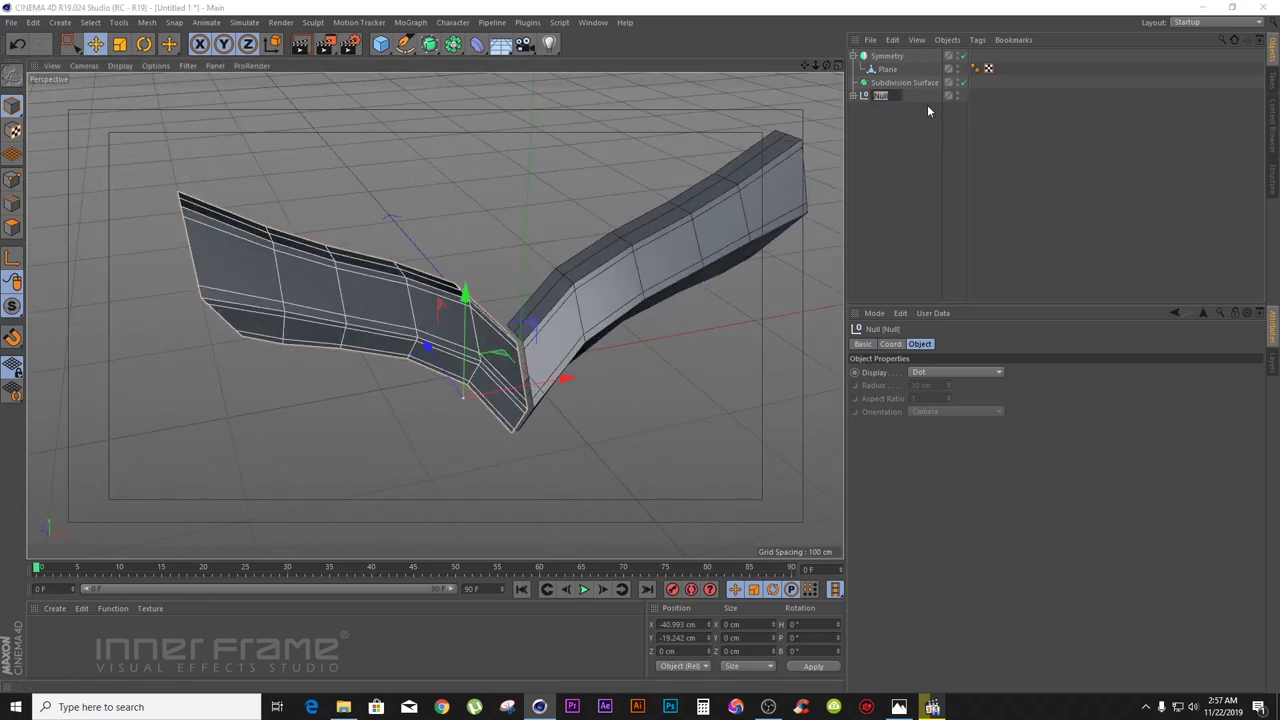
{"action": "type", "text": "store"}
{"action": "key", "text": "Return"}
{"action": "double_click", "coordinate": [958, 93]}
{"action": "double_click", "coordinate": [957, 99]}
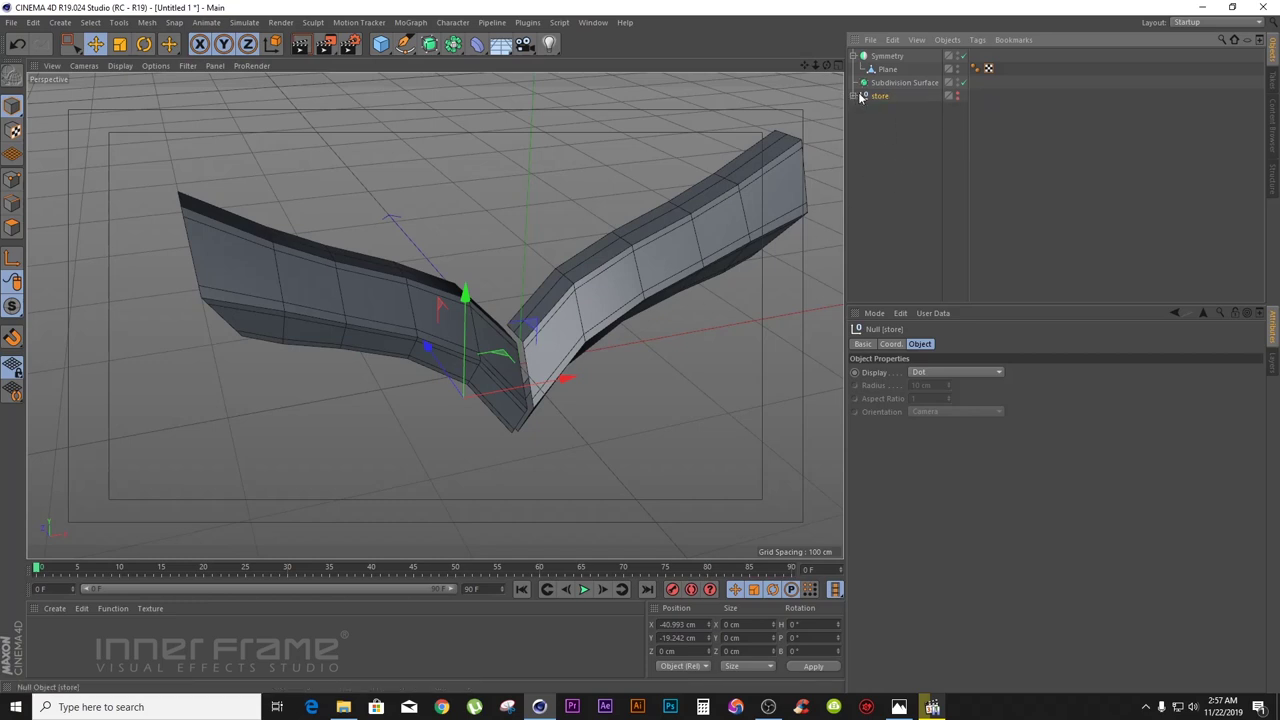
- In the front view, move the Symmetry object along X to about -2.49 cm to line up with the logo's centre
{"action": "left_click", "coordinate": [878, 58]}
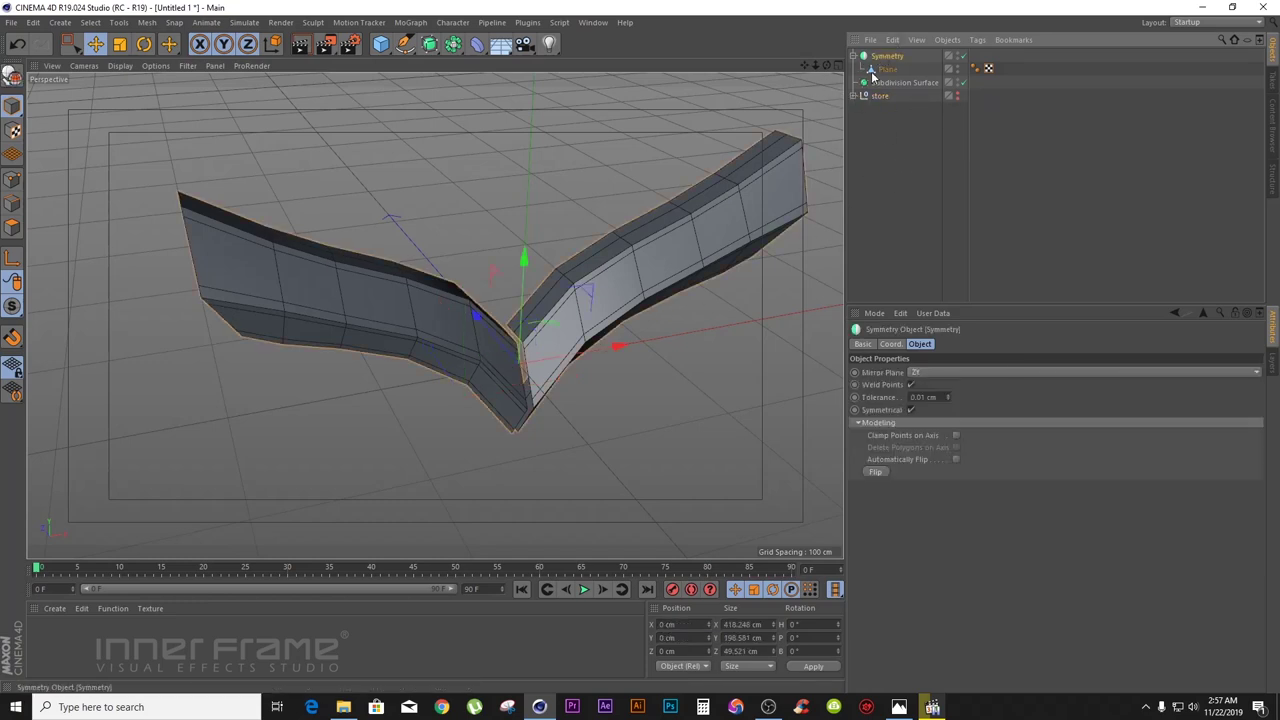
{"action": "left_click_drag", "start_coordinate": [827, 65], "coordinate": [745, 20]}
{"action": "left_click_drag", "start_coordinate": [435, 315], "coordinate": [435, 277]}
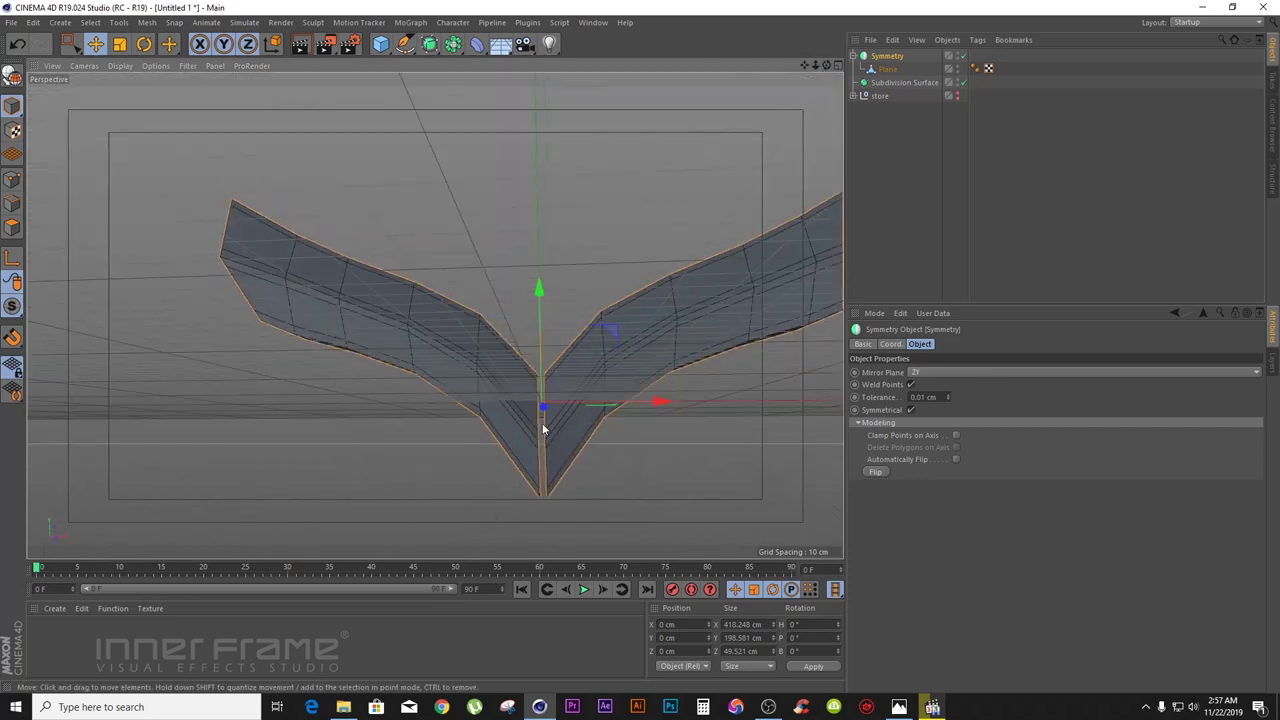
{"action": "left_click_drag", "start_coordinate": [815, 65], "coordinate": [900, 65]}
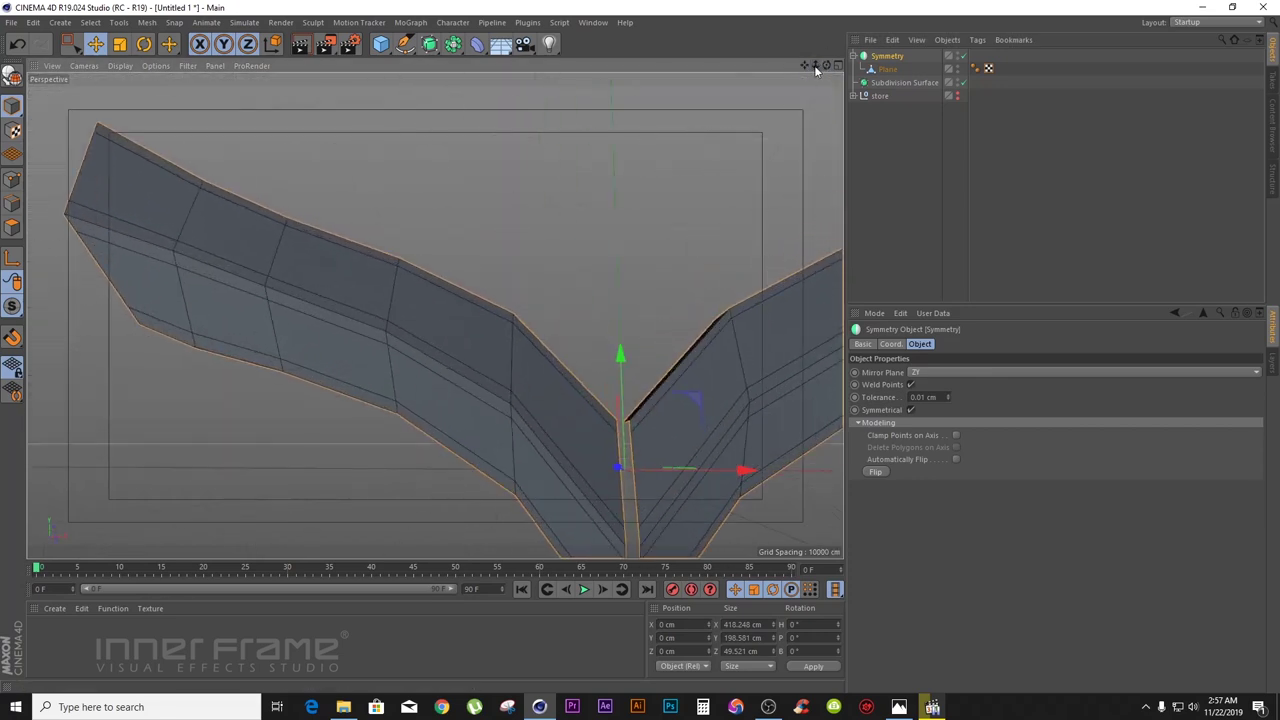
{"action": "left_click_drag", "start_coordinate": [804, 65], "coordinate": [636, 0]}
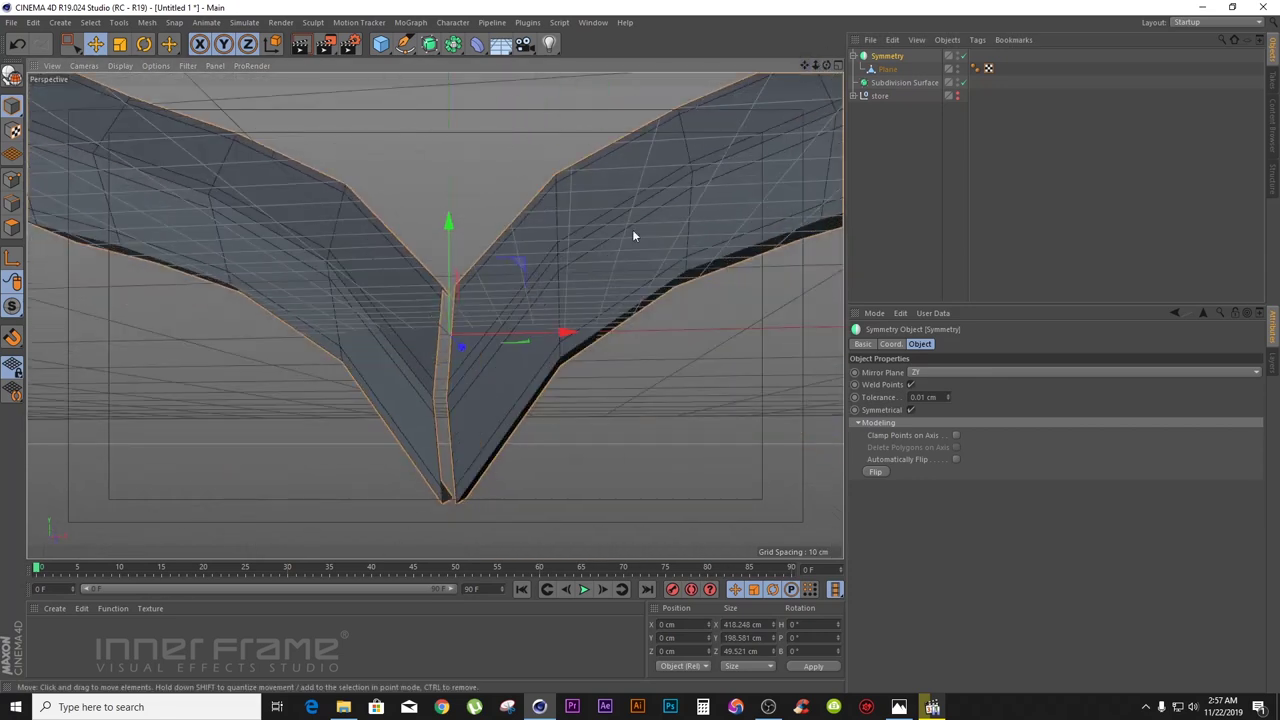
{"action": "left_click", "coordinate": [838, 66]}
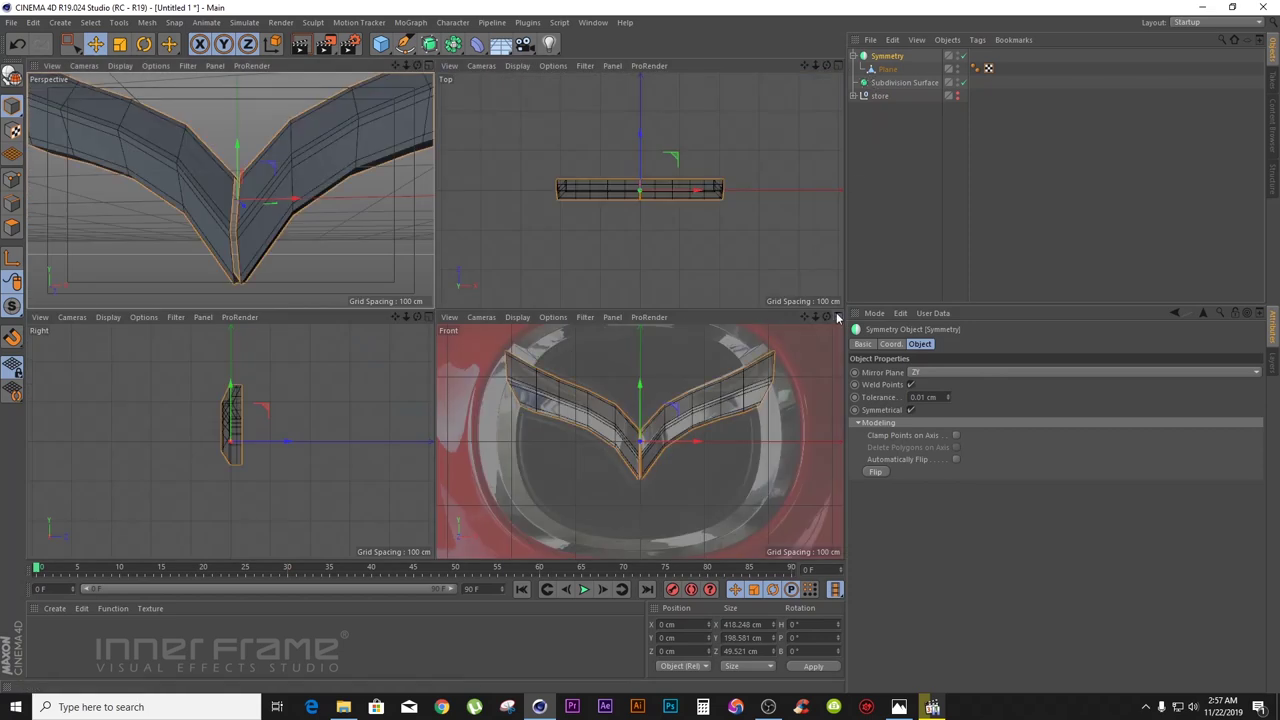
{"action": "left_click", "coordinate": [838, 317]}
{"action": "left_click_drag", "start_coordinate": [815, 66], "coordinate": [915, 66]}
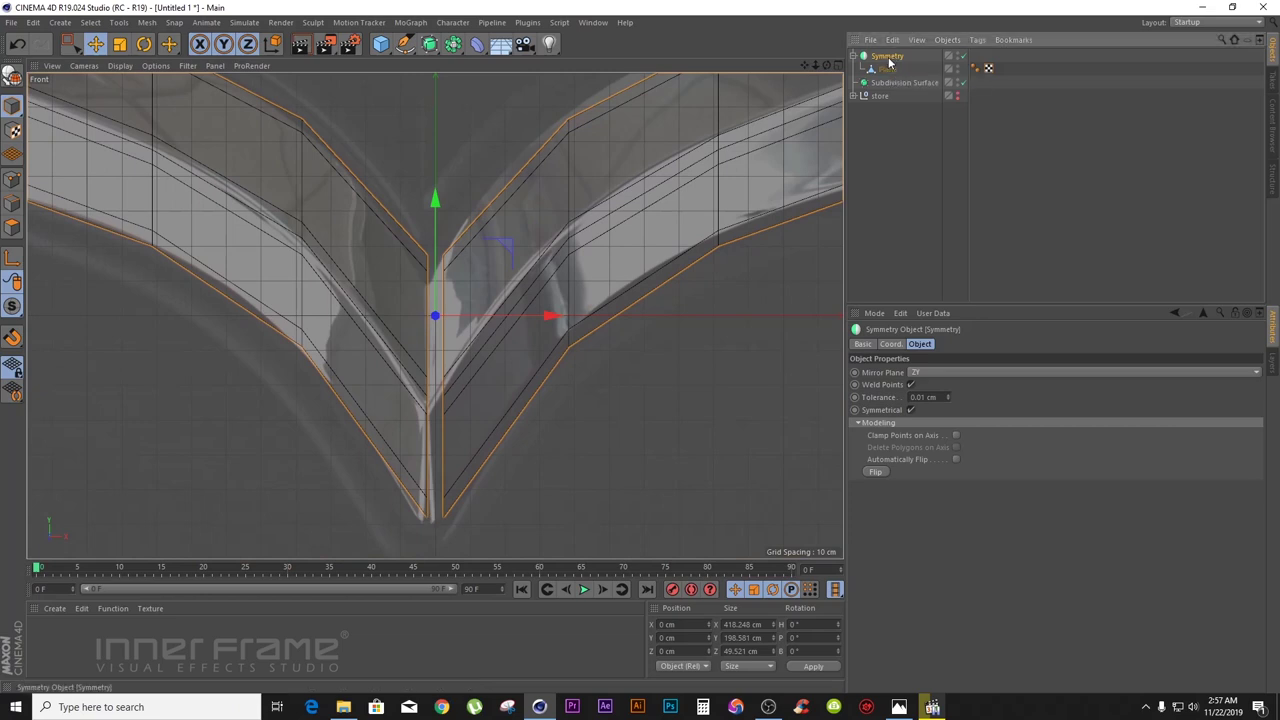
{"action": "left_click_drag", "start_coordinate": [551, 320], "coordinate": [543, 322]}
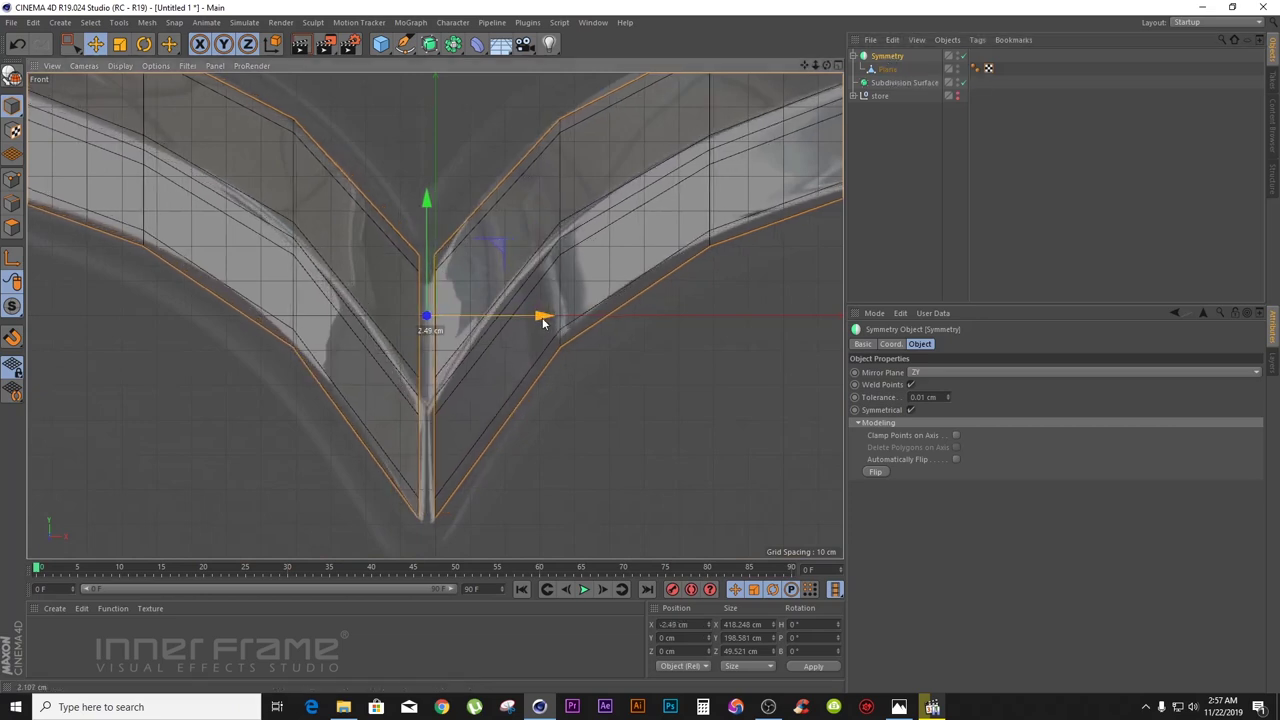
- Move the Plane along X to about -38.78 cm so the mirrored halves meet at the centre seam
{"action": "left_click", "coordinate": [887, 69]}
{"action": "left_click_drag", "start_coordinate": [375, 391], "coordinate": [388, 381]}
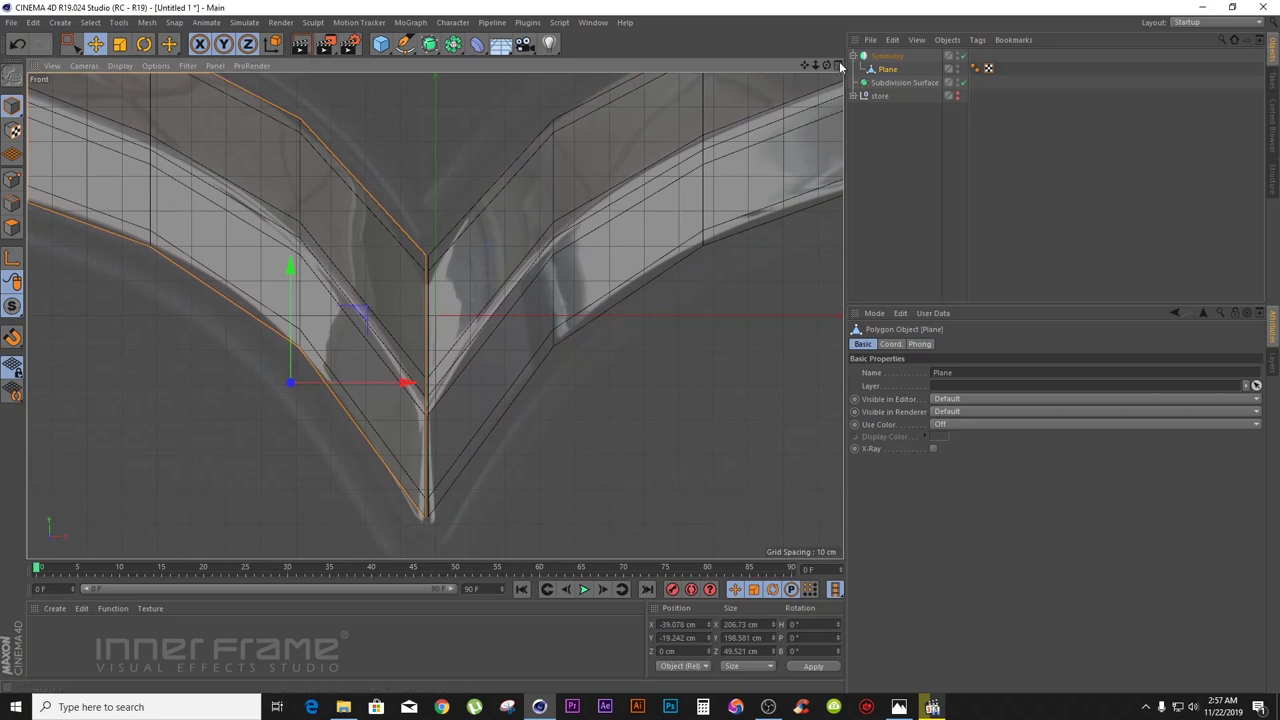
{"action": "left_click_drag", "start_coordinate": [816, 65], "coordinate": [906, 65]}
{"action": "left_click_drag", "start_coordinate": [182, 487], "coordinate": [186, 491]}
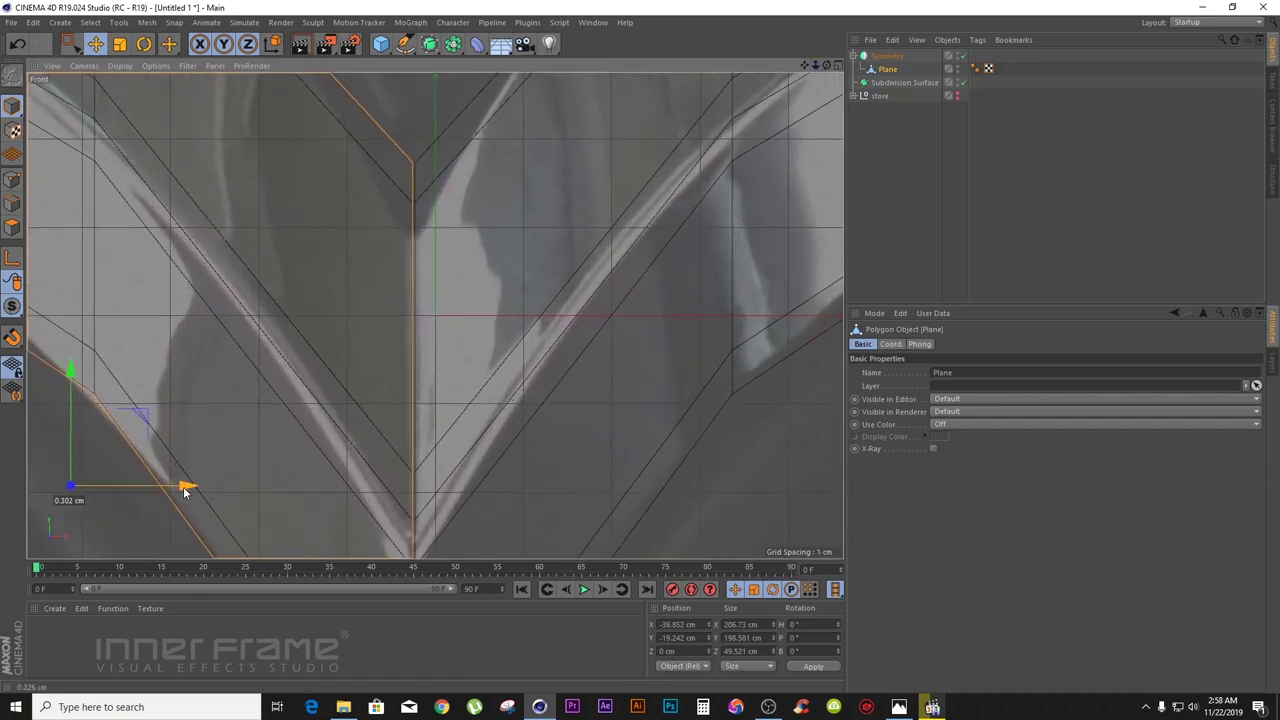
{"action": "left_click", "coordinate": [838, 65]}
{"action": "left_click", "coordinate": [430, 65]}
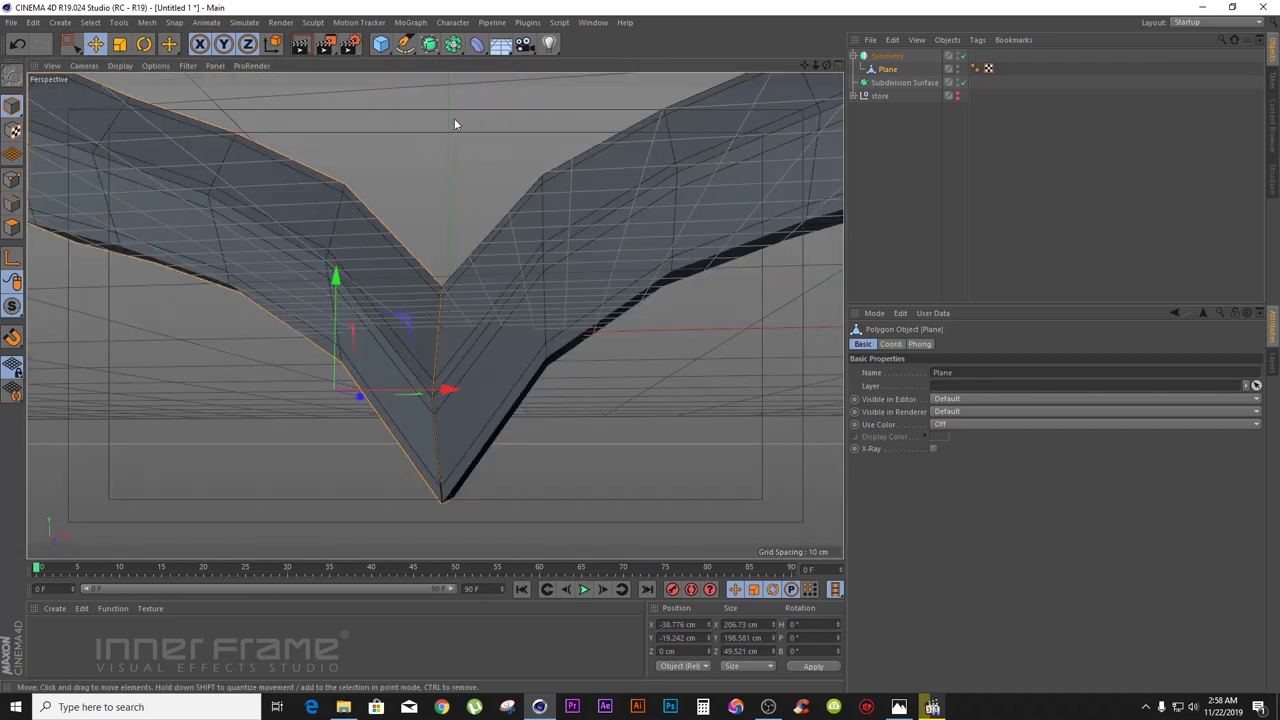
- Hide the grid in the perspective view
{"action": "left_click", "coordinate": [157, 65]}
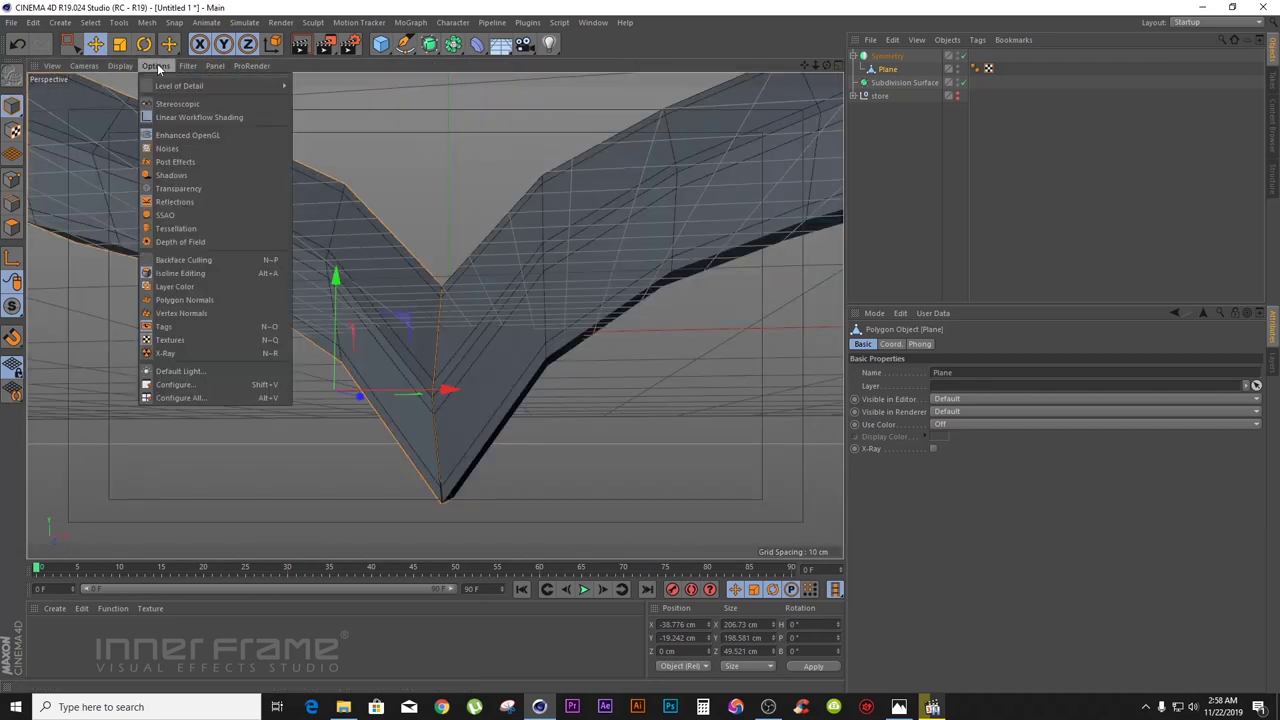
{"action": "mouse_move", "coordinate": [184, 65]}
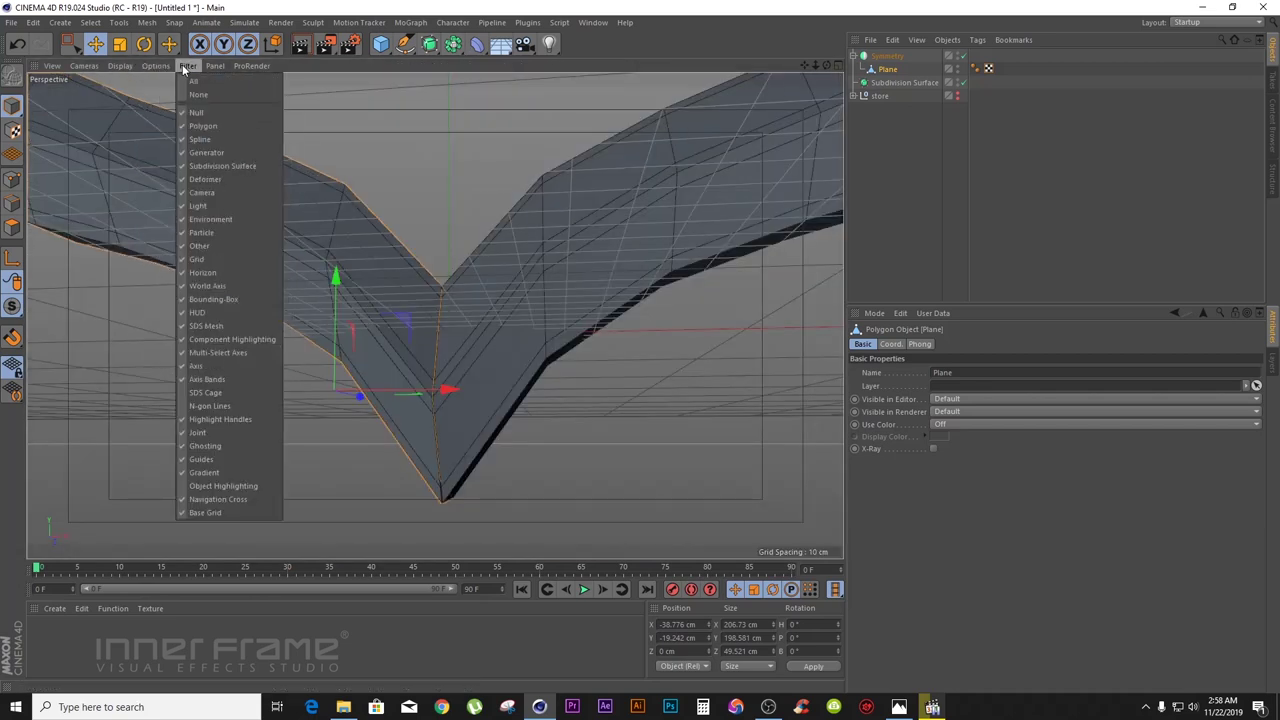
{"action": "left_click", "coordinate": [212, 259]}
{"action": "left_click_drag", "start_coordinate": [827, 67], "coordinate": [440, 312]}
- Make the Symmetry object editable to convert both arms into one mesh
{"action": "left_click", "coordinate": [854, 57]}
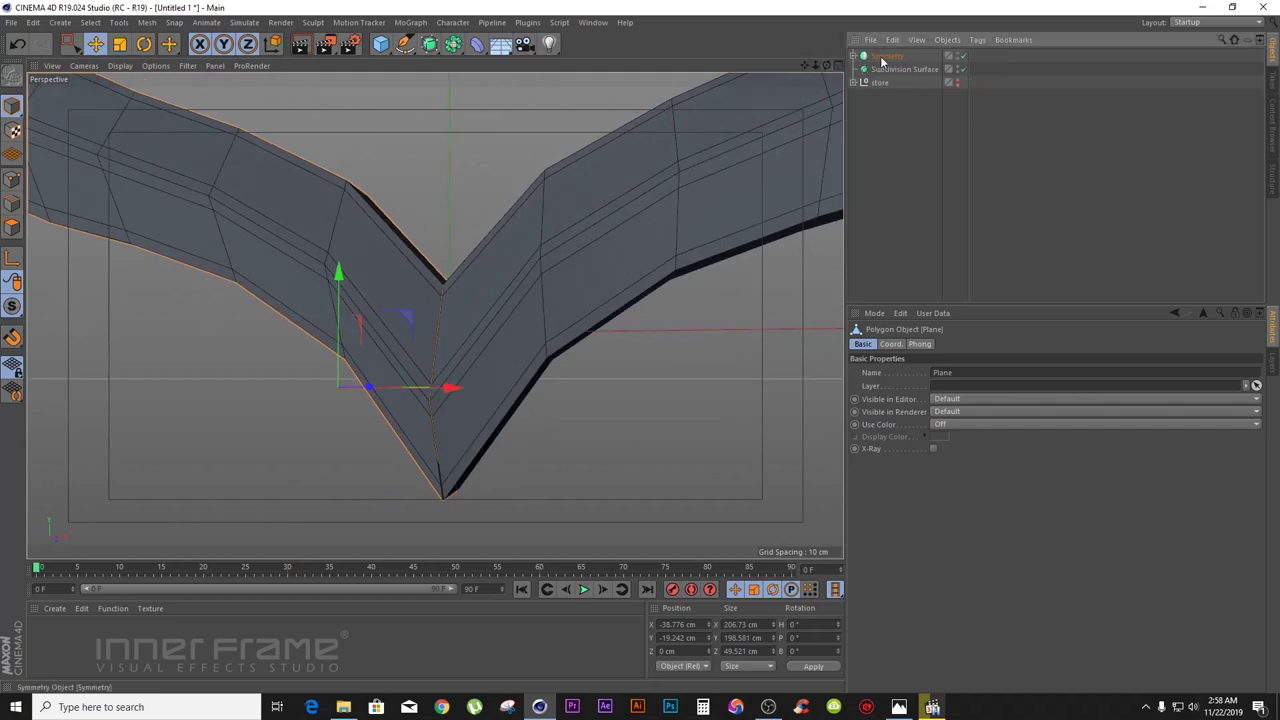
{"action": "left_click", "coordinate": [884, 57]}
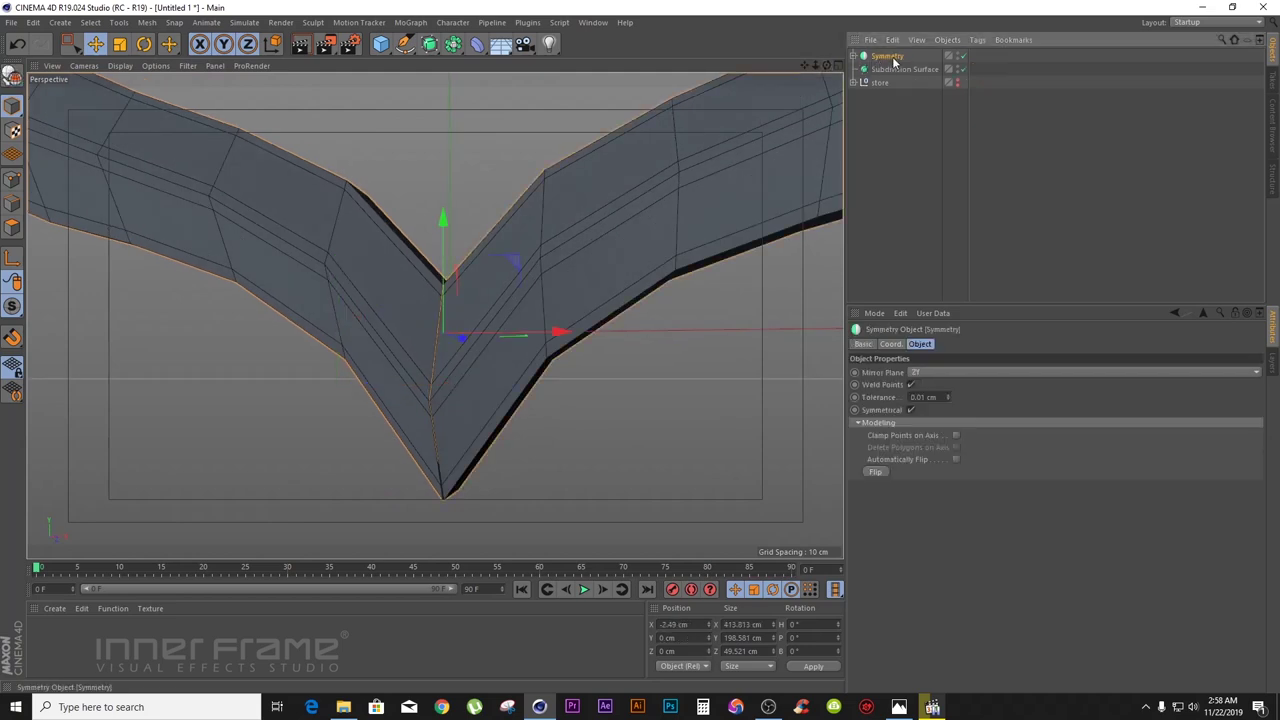
{"action": "left_click", "coordinate": [13, 77]}
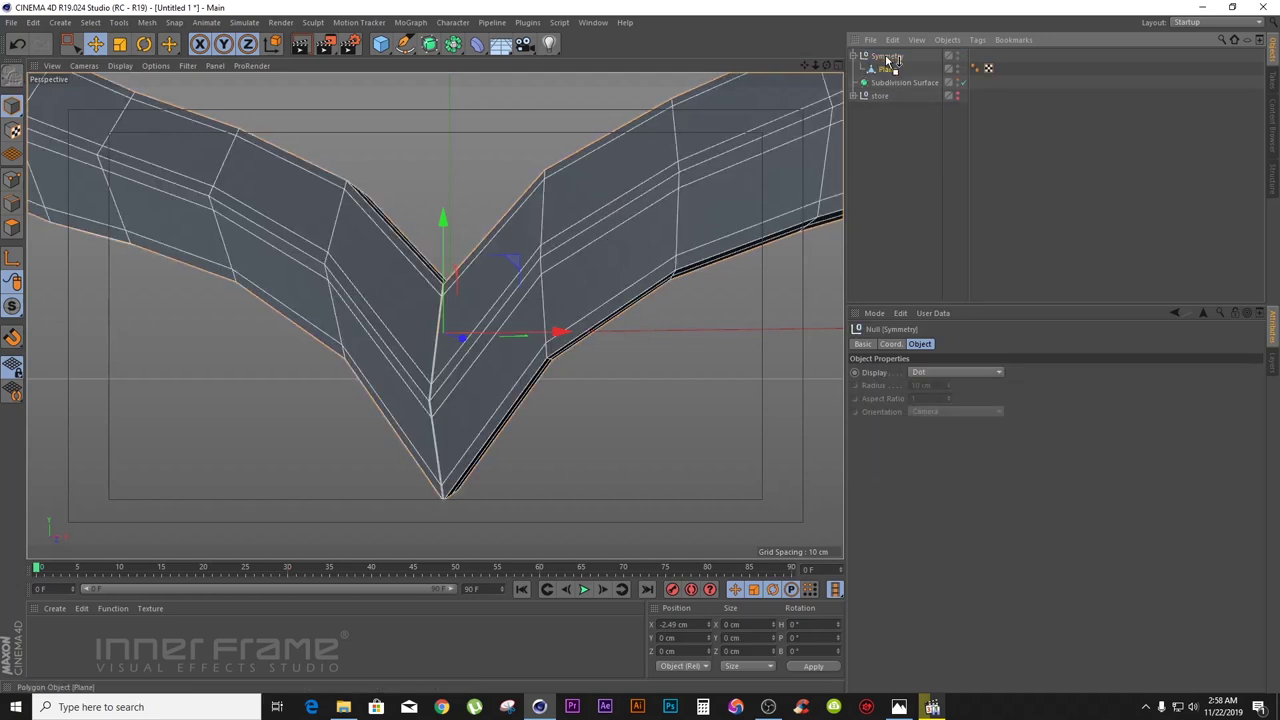
- Move the Plane out of the Symmetry null, delete the empty null and select the Plane
{"action": "left_click_drag", "start_coordinate": [885, 48], "coordinate": [885, 49]}
{"action": "left_click", "coordinate": [886, 71]}
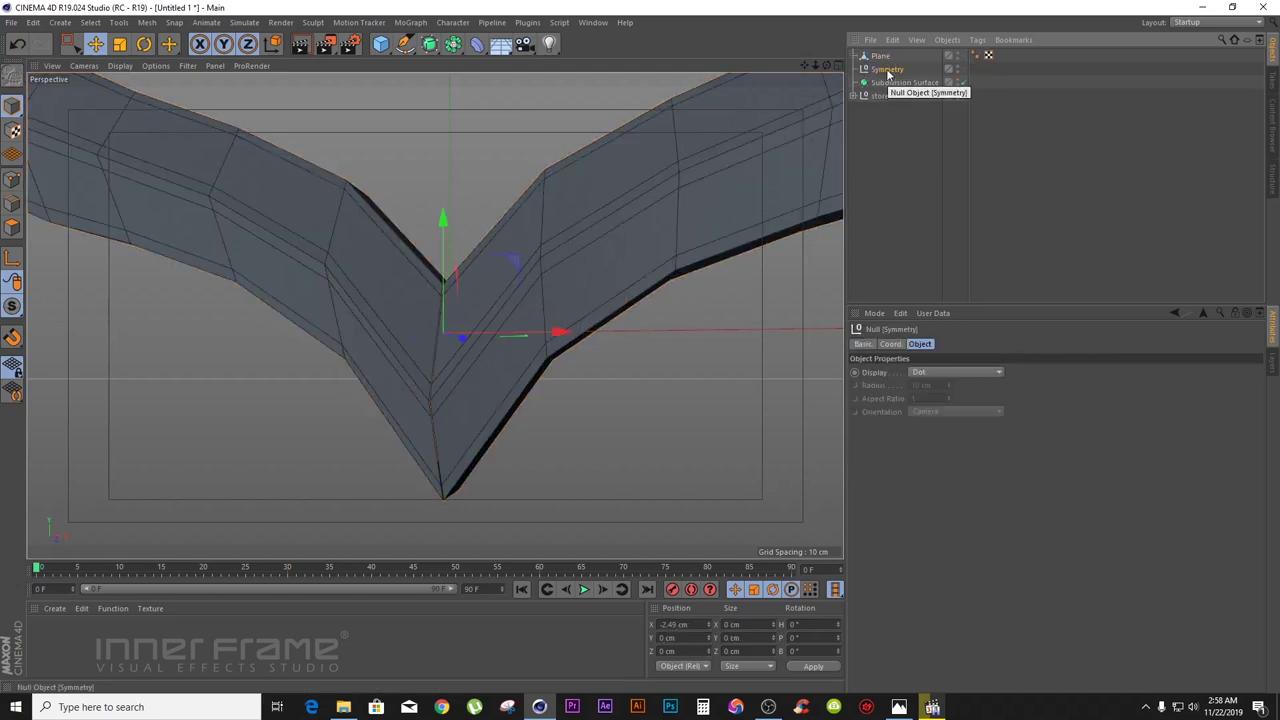
{"action": "key", "text": "Delete"}
{"action": "left_click", "coordinate": [880, 56]}
{"action": "left_click_drag", "start_coordinate": [400, 300], "coordinate": [435, 306], "text": "alt"}
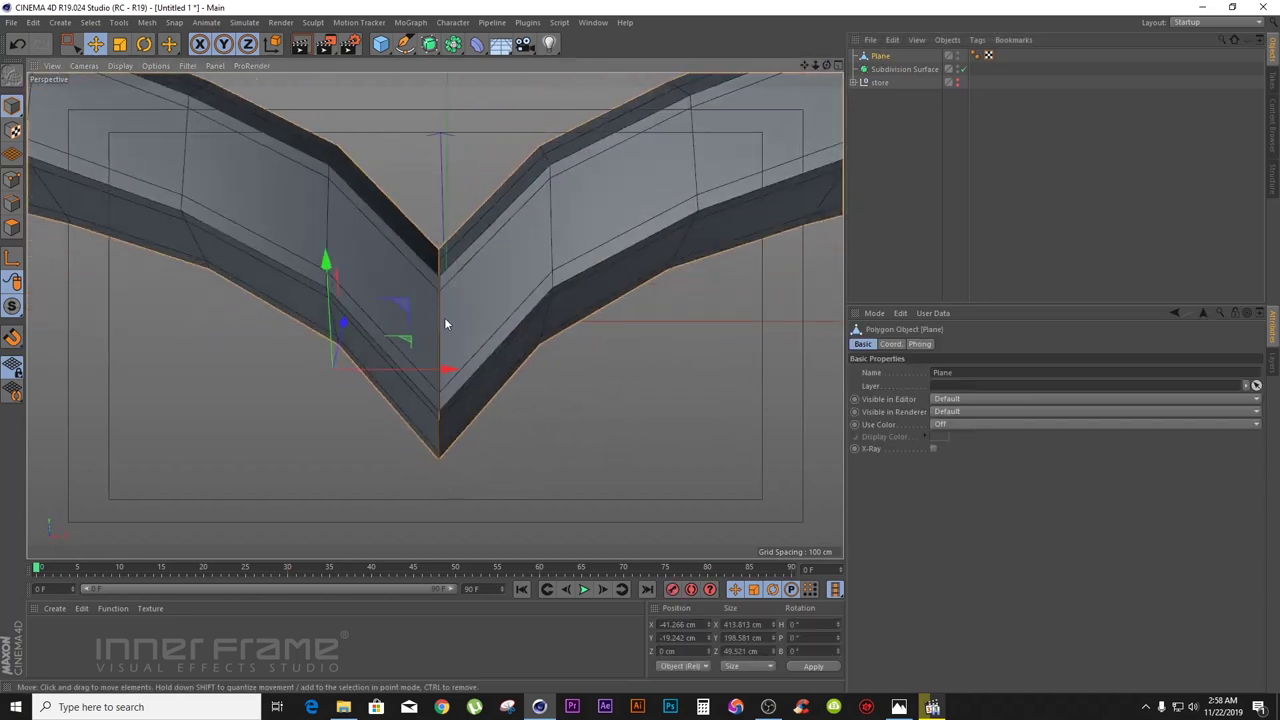
- Put the Plane under the Subdivision Surface and examine the smoothed centre seam of the V for a gap
{"action": "mouse_move", "coordinate": [880, 56]}
{"action": "left_mouse_down"}
{"action": "mouse_move", "coordinate": [889, 69]}
{"action": "mouse_move", "coordinate": [888, 57]}
{"action": "left_mouse_up"}
{"action": "left_click", "coordinate": [887, 57]}
{"action": "left_click", "coordinate": [914, 166]}
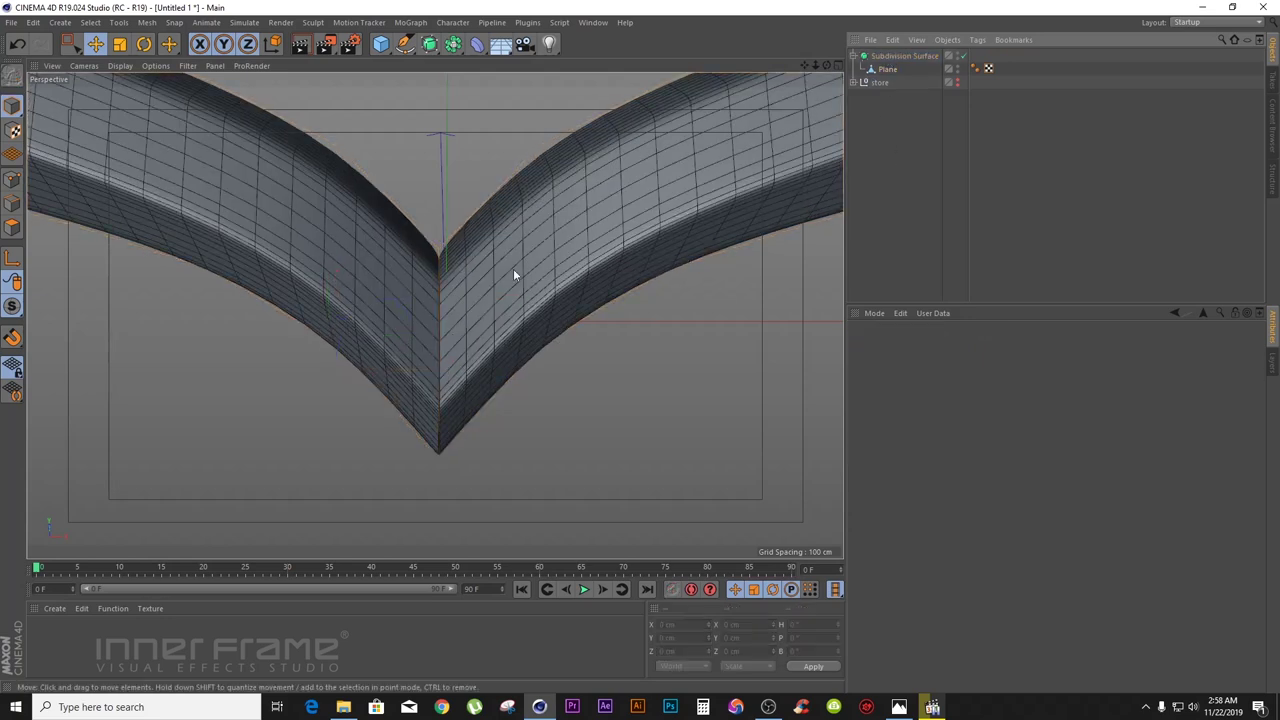
{"action": "left_click_drag", "start_coordinate": [434, 240], "coordinate": [434, 316], "text": "alt"}
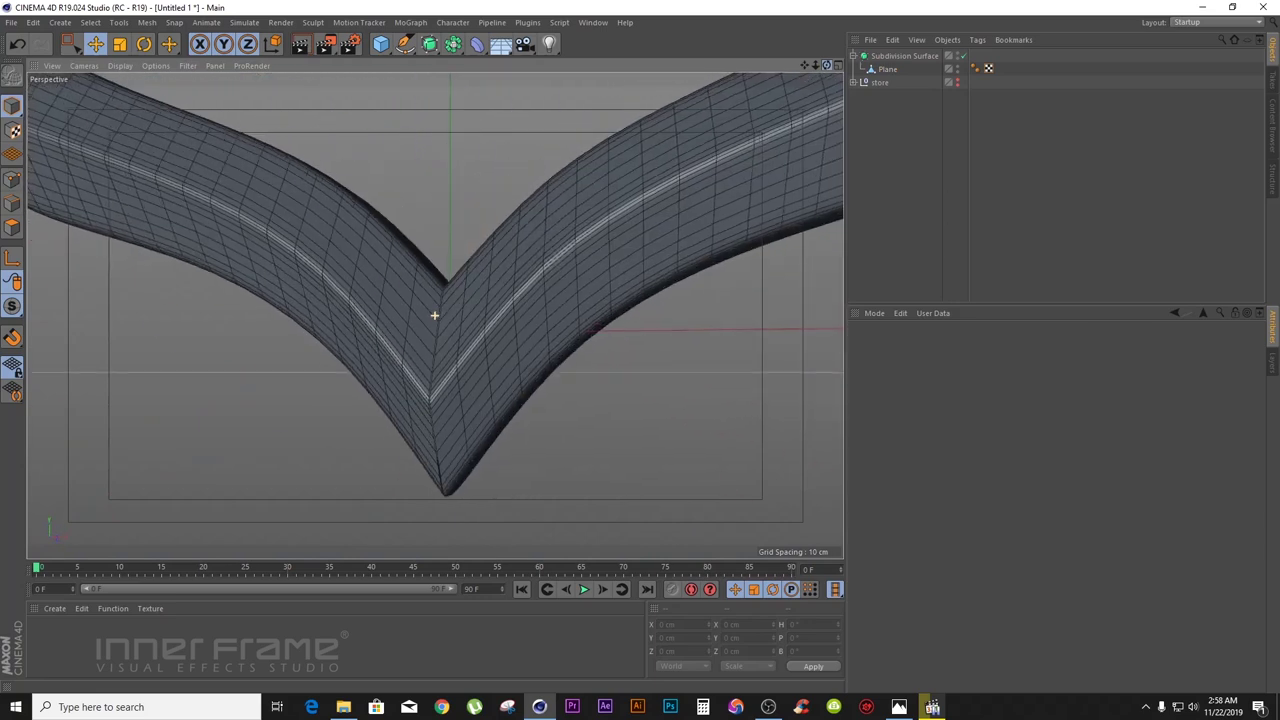
{"action": "scroll", "coordinate": [434, 315], "scroll_direction": "up", "scroll_amount": 5}
{"action": "left_click_drag", "start_coordinate": [825, 66], "coordinate": [424, 276]}
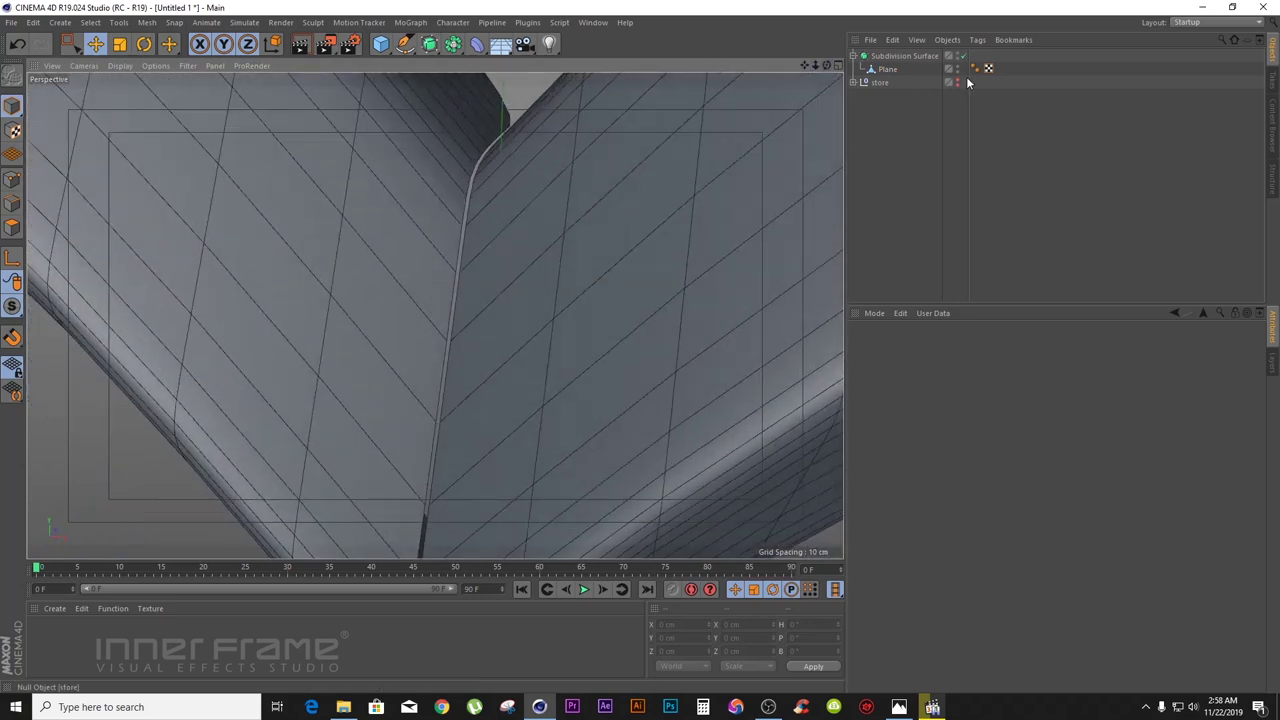
- Take the Plane back out of the Subdivision Surface and turn the Subdivision Surface off
{"action": "left_click_drag", "start_coordinate": [888, 69], "coordinate": [890, 52]}
{"action": "left_click", "coordinate": [895, 70]}
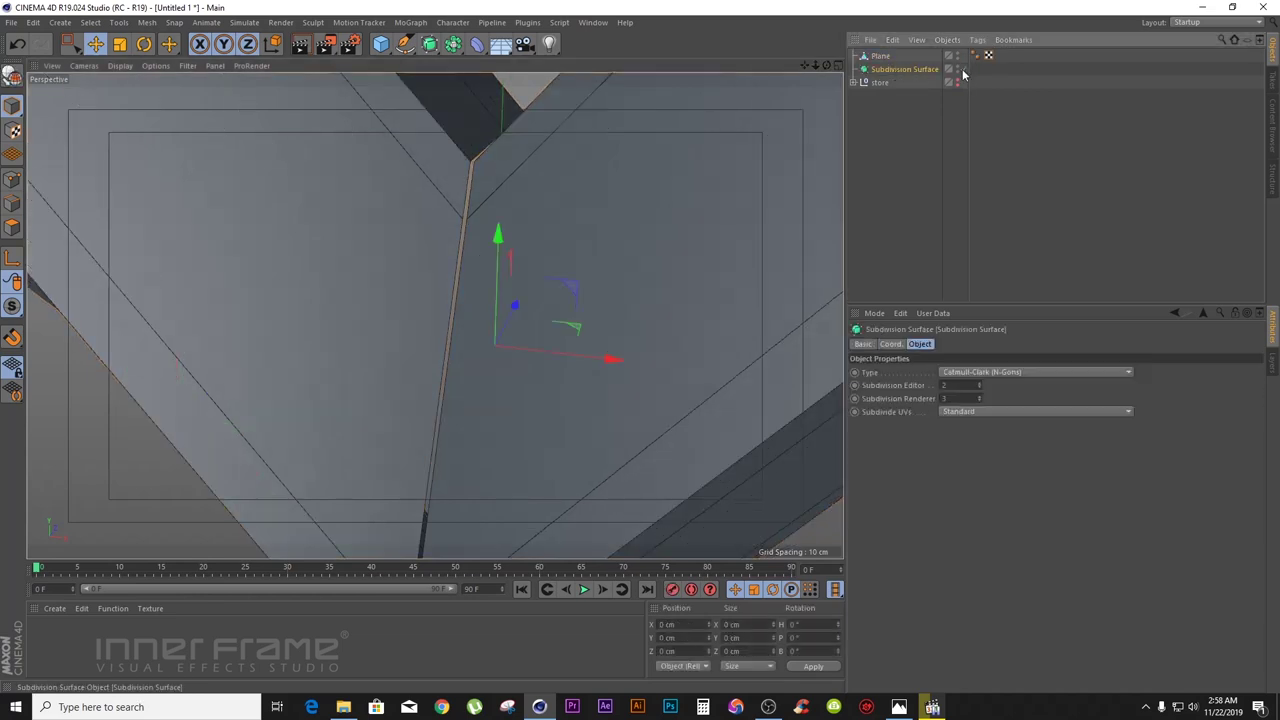
{"action": "left_click_drag", "start_coordinate": [826, 64], "coordinate": [434, 314]}
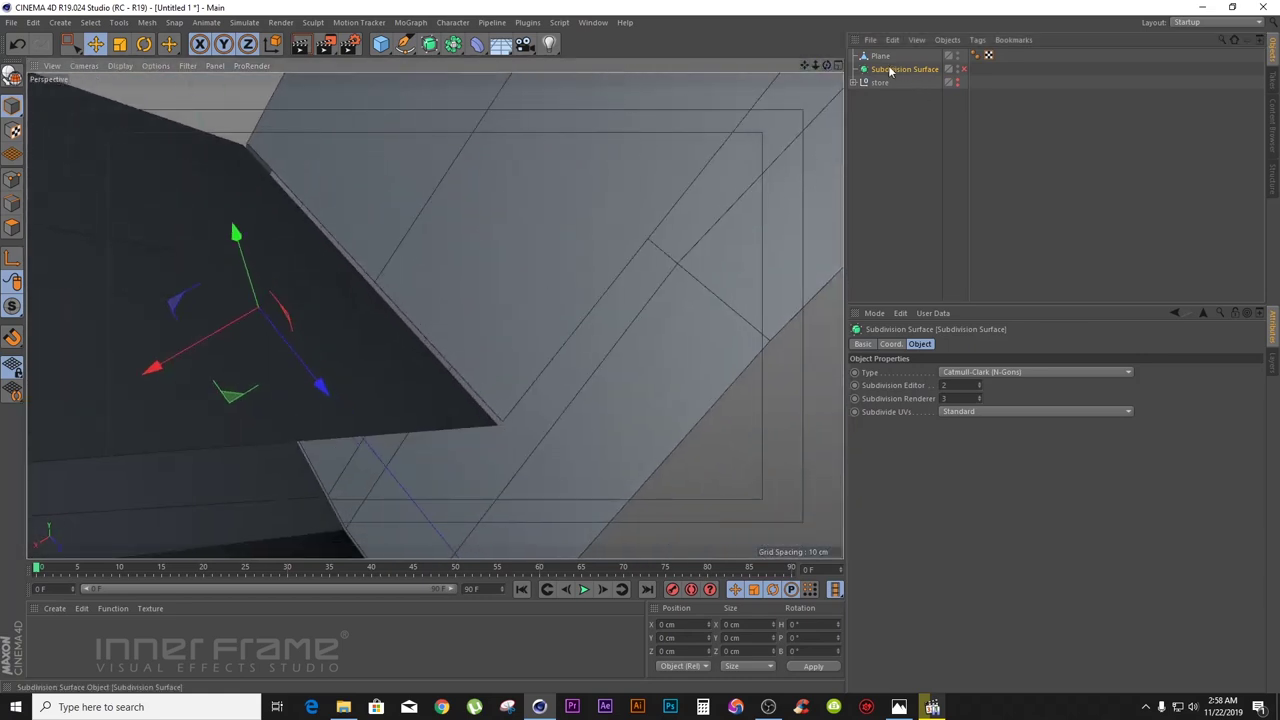
- Switch the Plane to point editing and activate Rectangle Selection at the open centre seam
{"action": "left_click", "coordinate": [880, 57]}
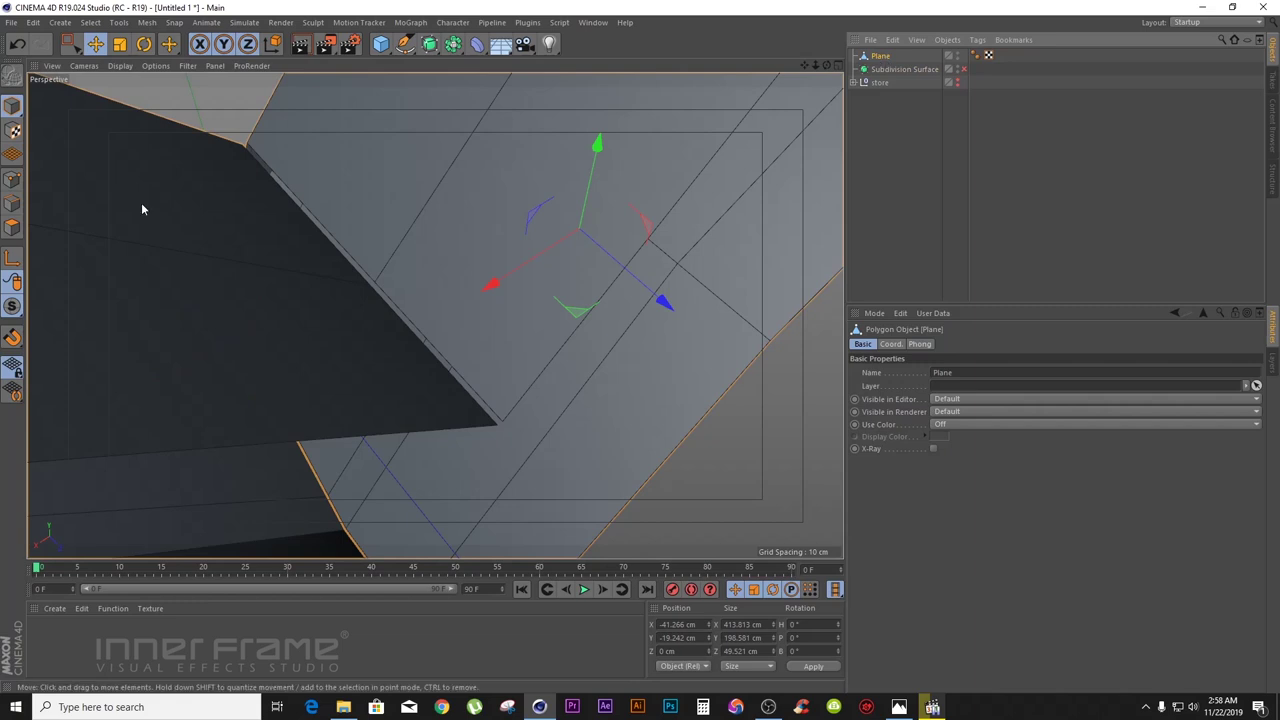
{"action": "left_click", "coordinate": [12, 180]}
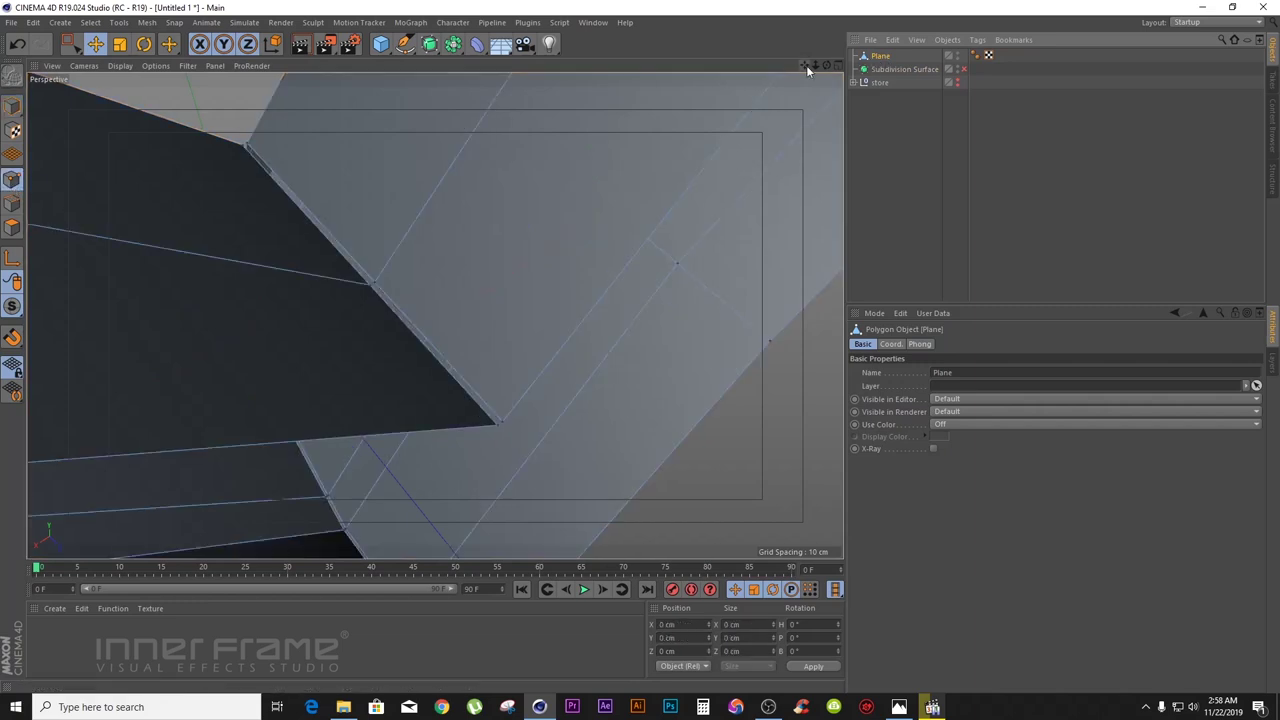
{"action": "left_click_drag", "start_coordinate": [815, 65], "coordinate": [448, 374]}
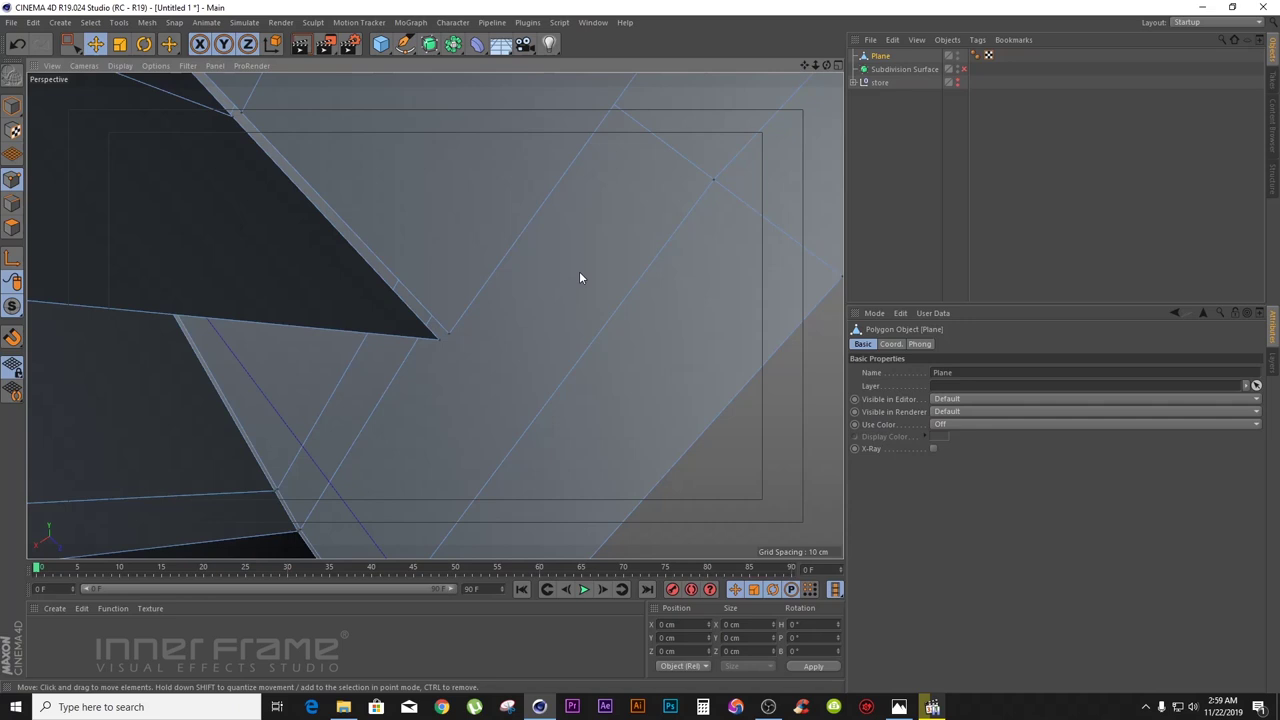
{"action": "left_click", "coordinate": [74, 45]}
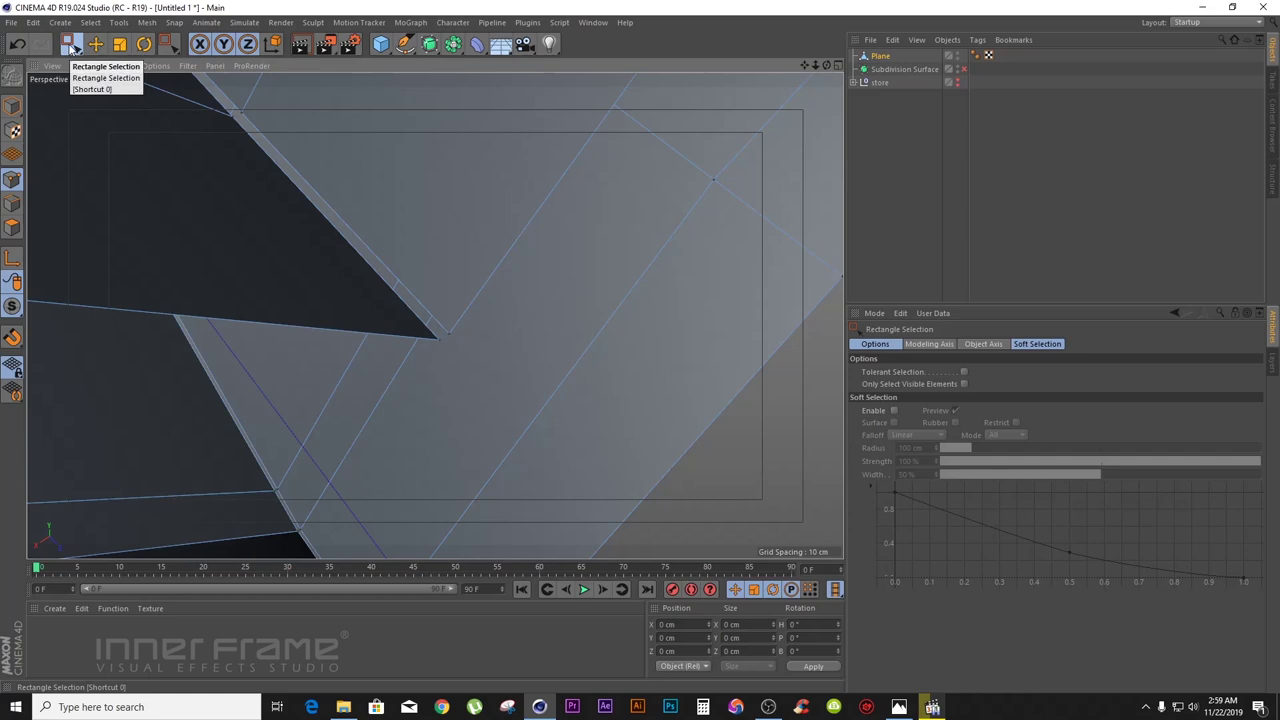
- Try to rectangle-select the two adjacent points at the seam's open corner, then clear the selection
{"action": "left_click_drag", "start_coordinate": [408, 305], "coordinate": [499, 369]}
{"action": "left_click_drag", "start_coordinate": [827, 65], "coordinate": [780, 58]}
{"action": "left_click_drag", "start_coordinate": [434, 315], "coordinate": [437, 315], "text": "alt"}
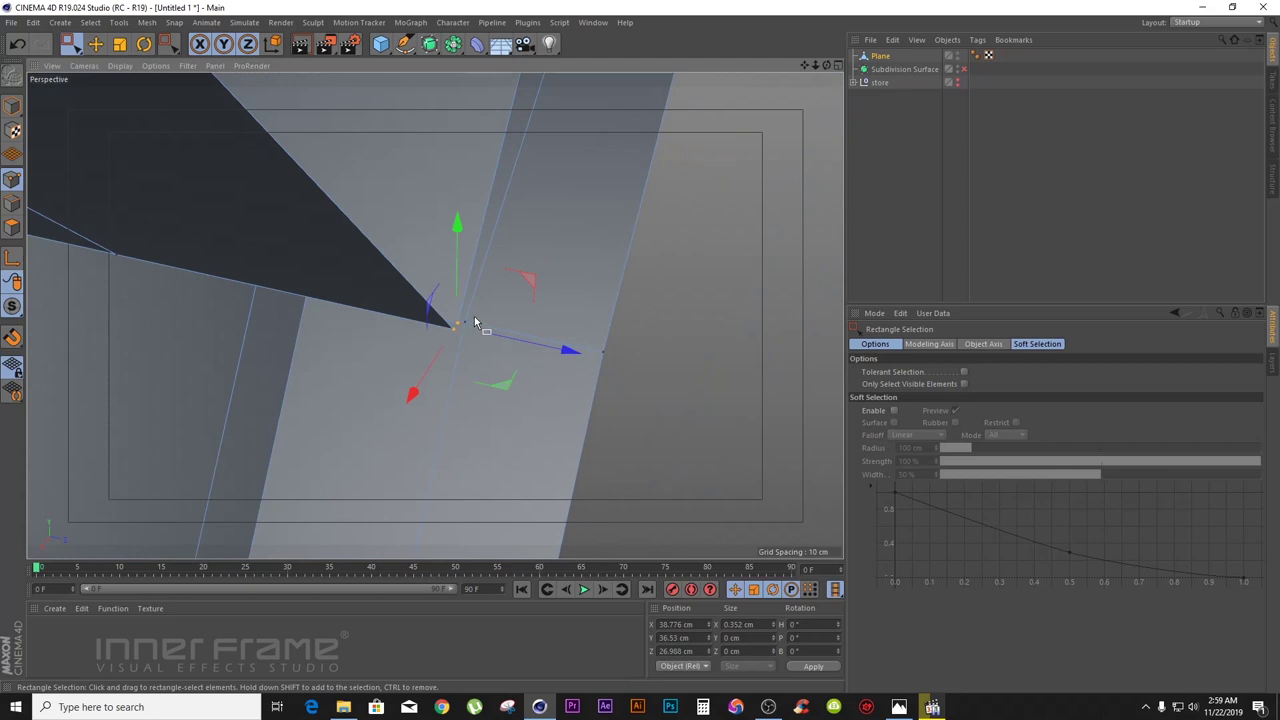
{"action": "left_click_drag", "start_coordinate": [440, 320], "coordinate": [435, 316], "text": "alt"}
{"action": "left_click_drag", "start_coordinate": [815, 66], "coordinate": [818, 66]}
{"action": "left_click_drag", "start_coordinate": [420, 292], "coordinate": [509, 375]}
{"action": "left_click_drag", "start_coordinate": [815, 68], "coordinate": [794, 151]}
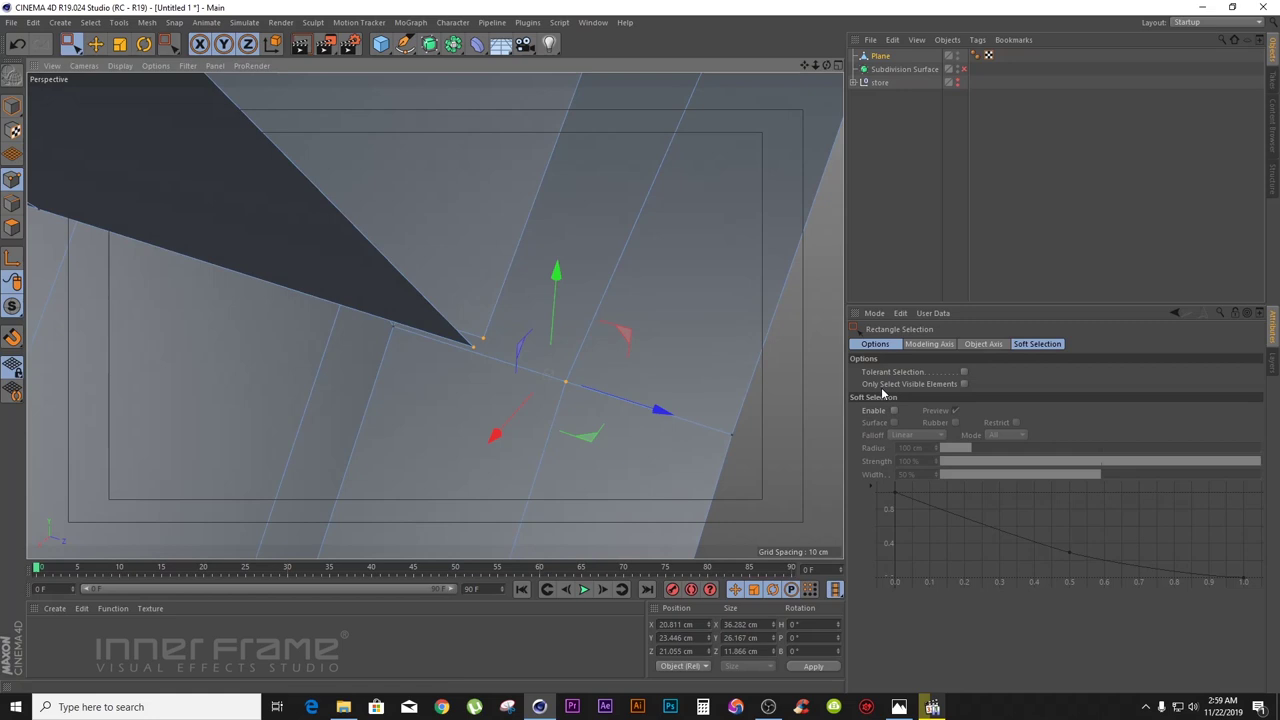
{"action": "mouse_move", "coordinate": [826, 65]}
{"action": "left_mouse_down"}
{"action": "mouse_move", "coordinate": [790, 100]}
{"action": "mouse_move", "coordinate": [820, 48]}
{"action": "mouse_move", "coordinate": [821, 62]}
{"action": "left_mouse_up"}
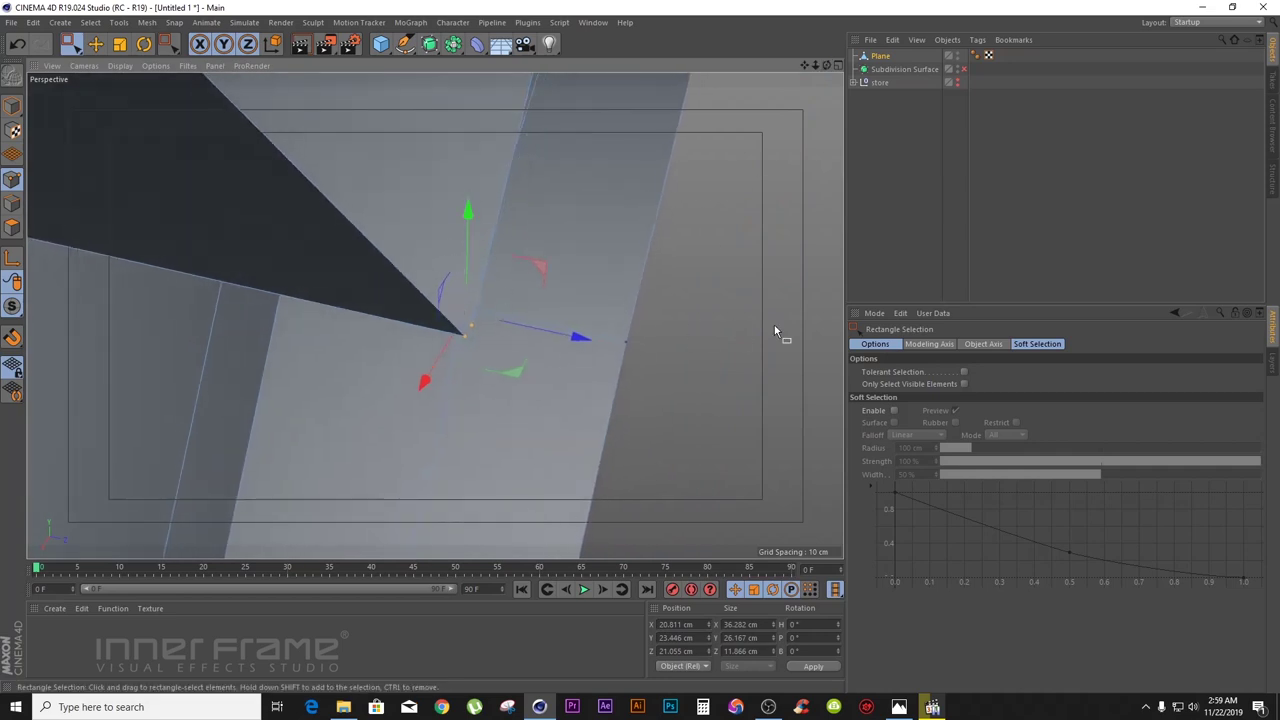
{"action": "left_click", "coordinate": [740, 291]}
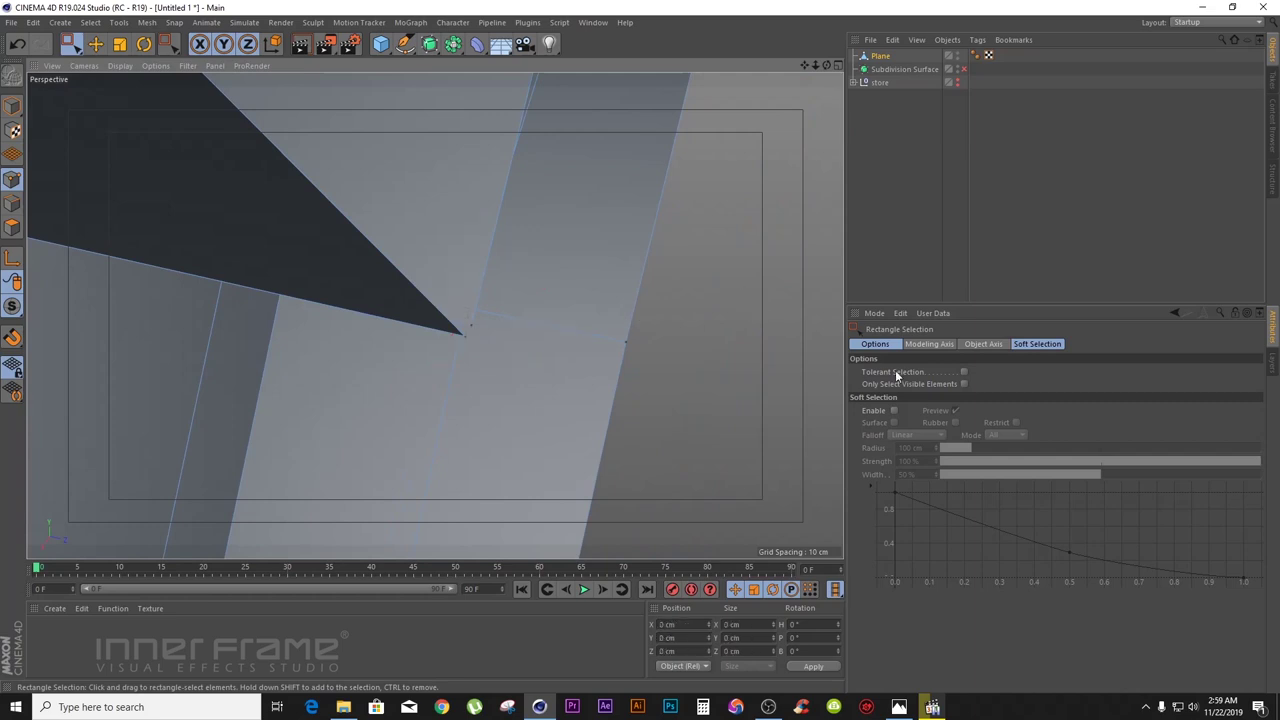
- Limit Rectangle Selection to visible elements only and select the two adjacent points at the seam's open corner
{"action": "left_click", "coordinate": [964, 384]}
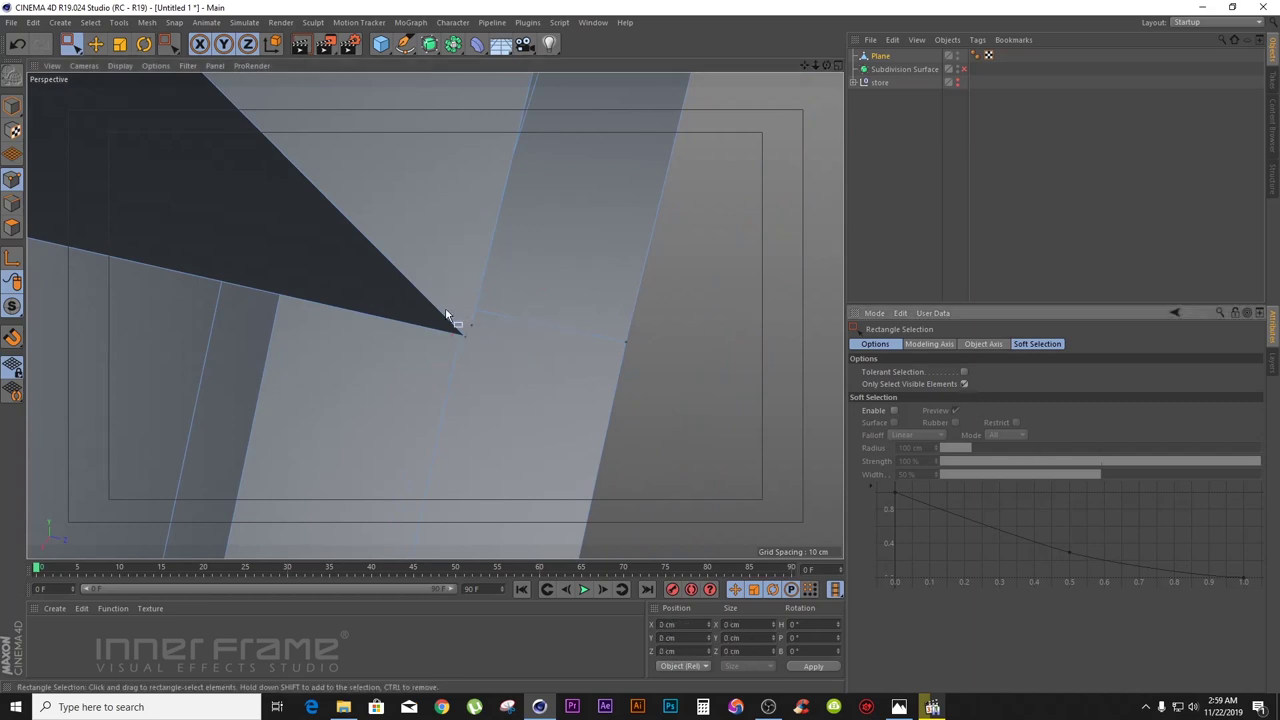
{"action": "left_click_drag", "start_coordinate": [415, 250], "coordinate": [546, 412]}
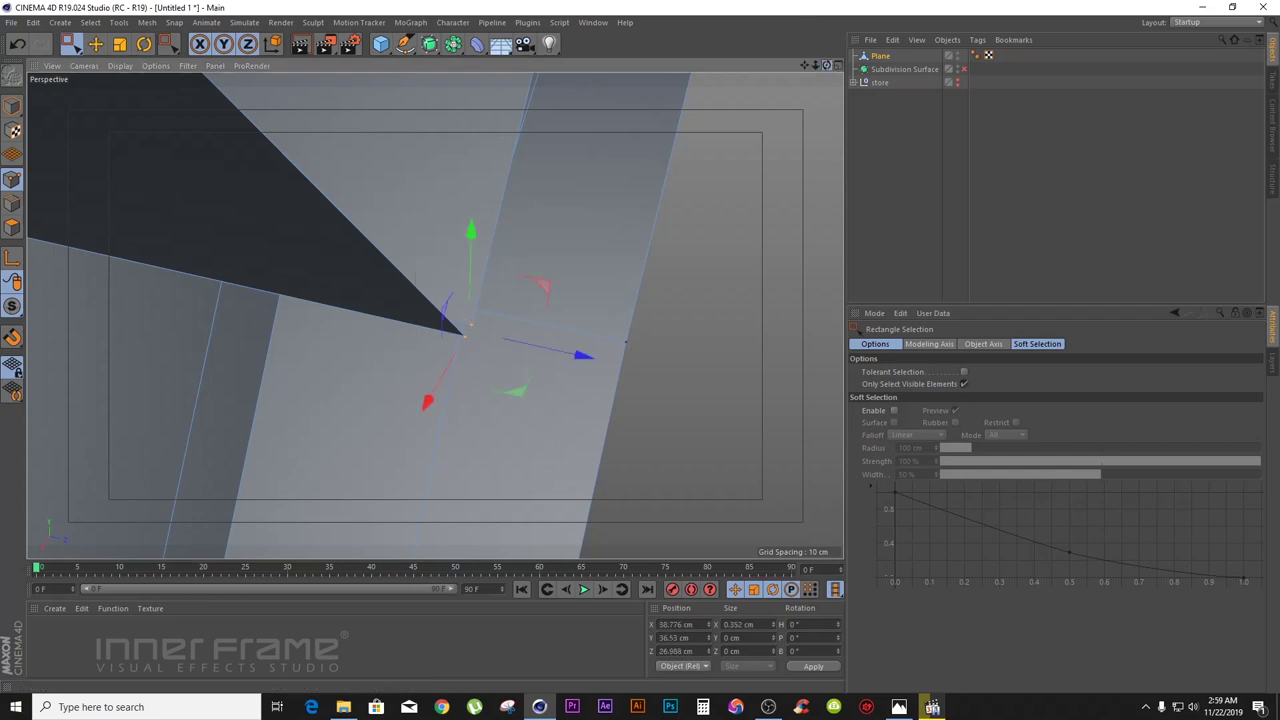
{"action": "left_click_drag", "start_coordinate": [829, 65], "coordinate": [814, 52]}
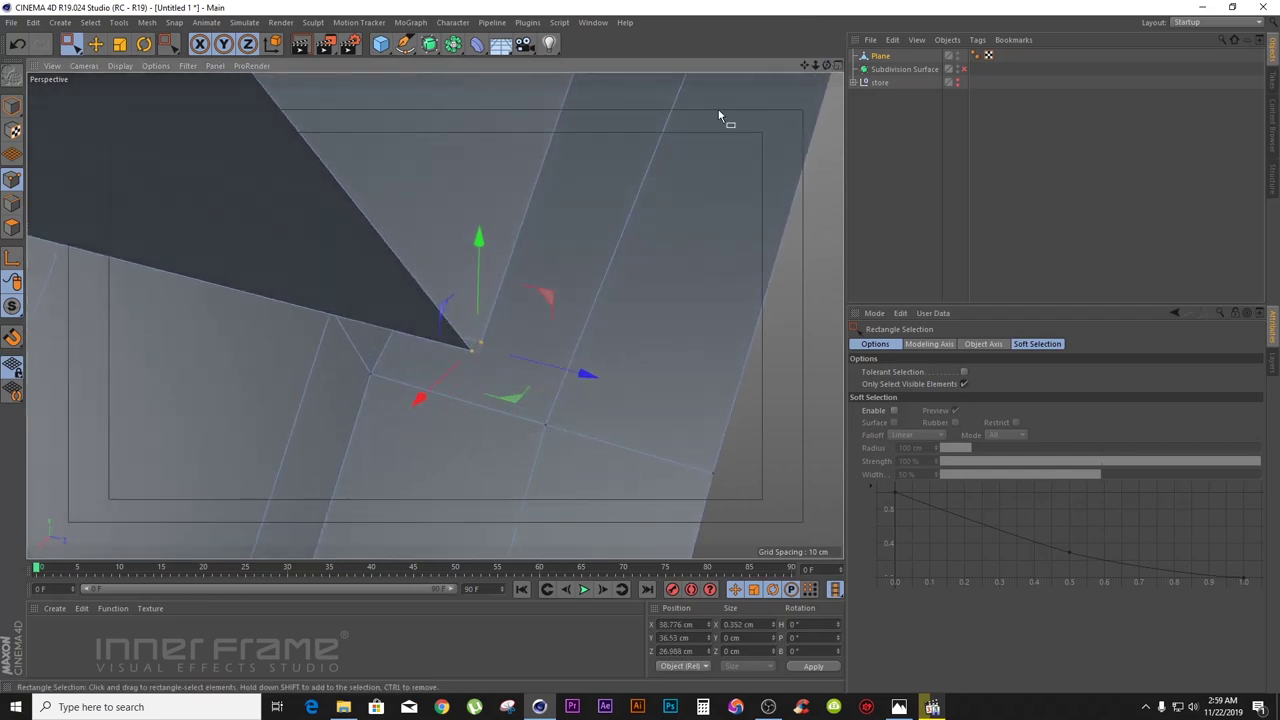
{"action": "left_click_drag", "start_coordinate": [829, 68], "coordinate": [785, 82]}
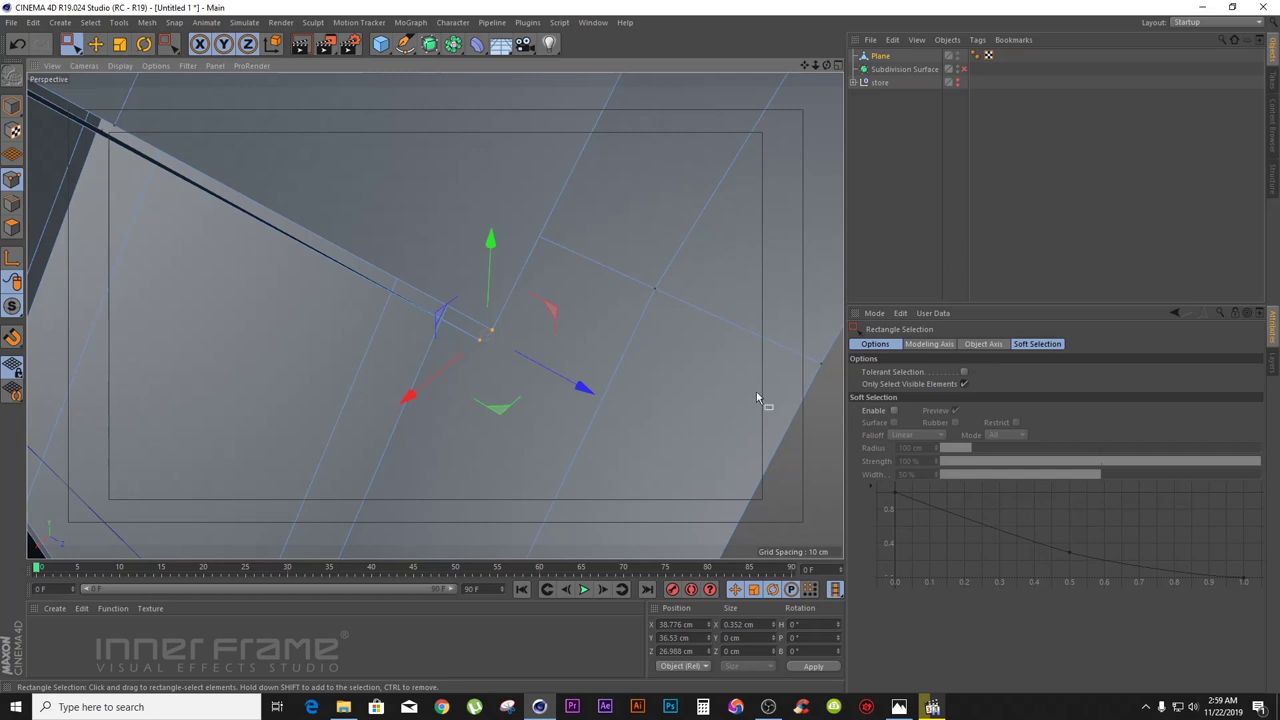
{"action": "left_click_drag", "start_coordinate": [815, 65], "coordinate": [828, 68]}
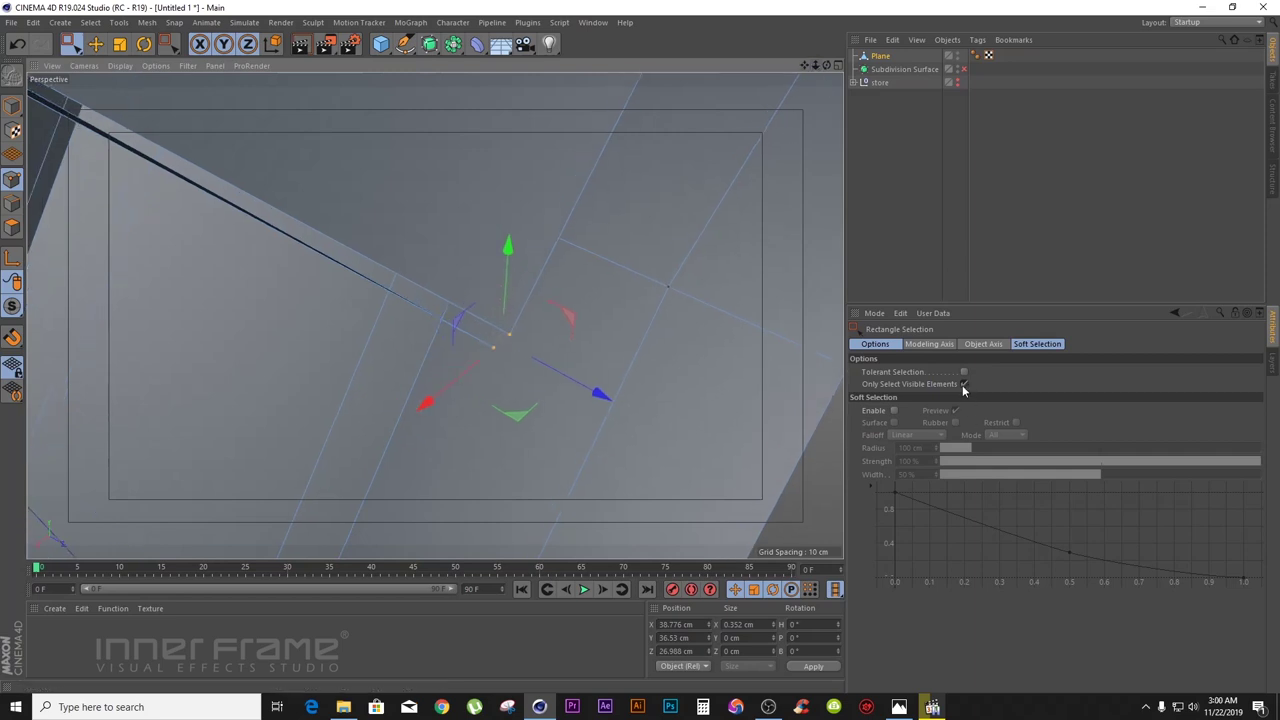
{"action": "left_click_drag", "start_coordinate": [805, 67], "coordinate": [434, 314]}
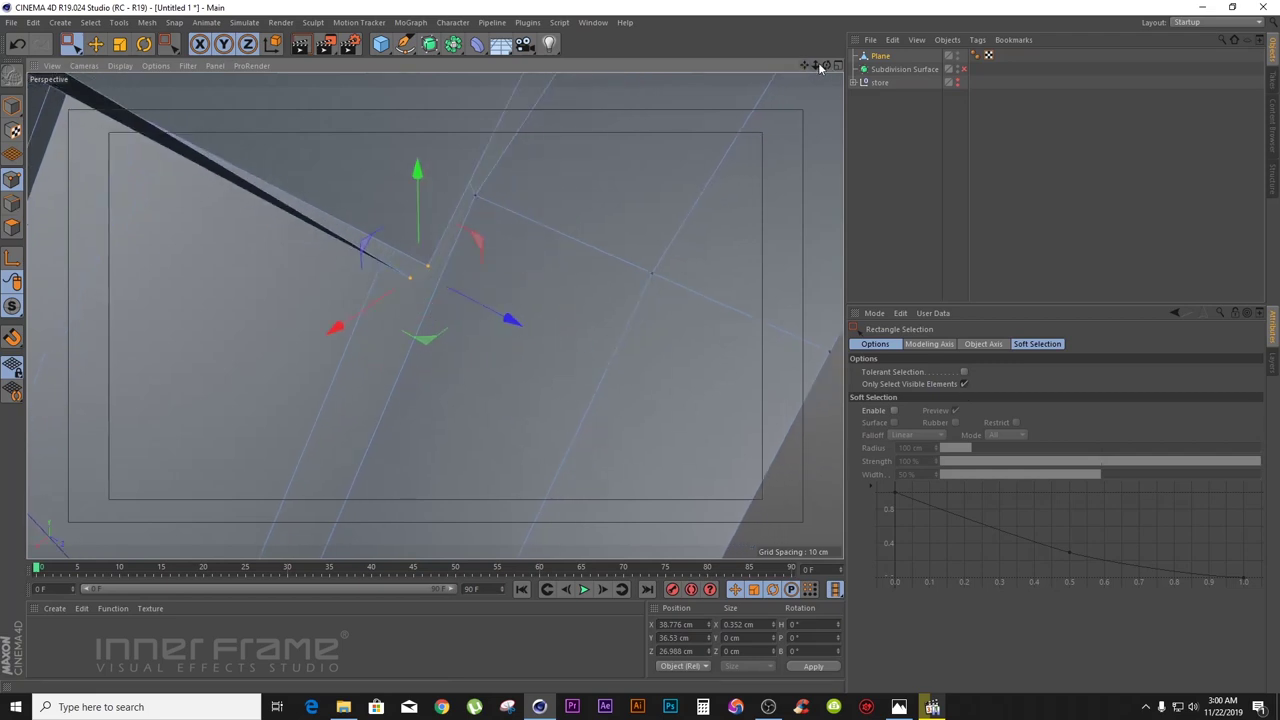
{"action": "left_click_drag", "start_coordinate": [816, 66], "coordinate": [435, 316]}
{"action": "left_click_drag", "start_coordinate": [827, 66], "coordinate": [435, 316]}
{"action": "right_click_drag", "start_coordinate": [596, 310], "coordinate": [609, 310], "text": "alt"}
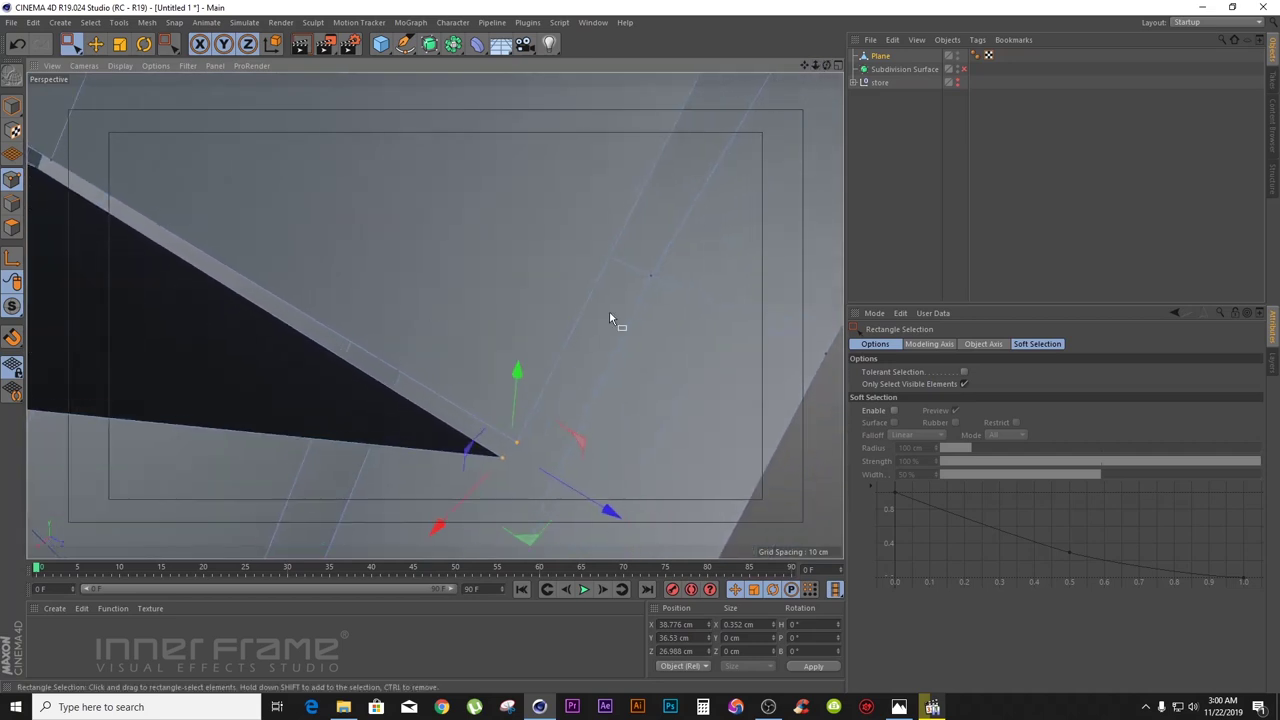
- Weld the two selected seam corner points together at their midpoint
{"action": "right_click", "coordinate": [553, 437]}
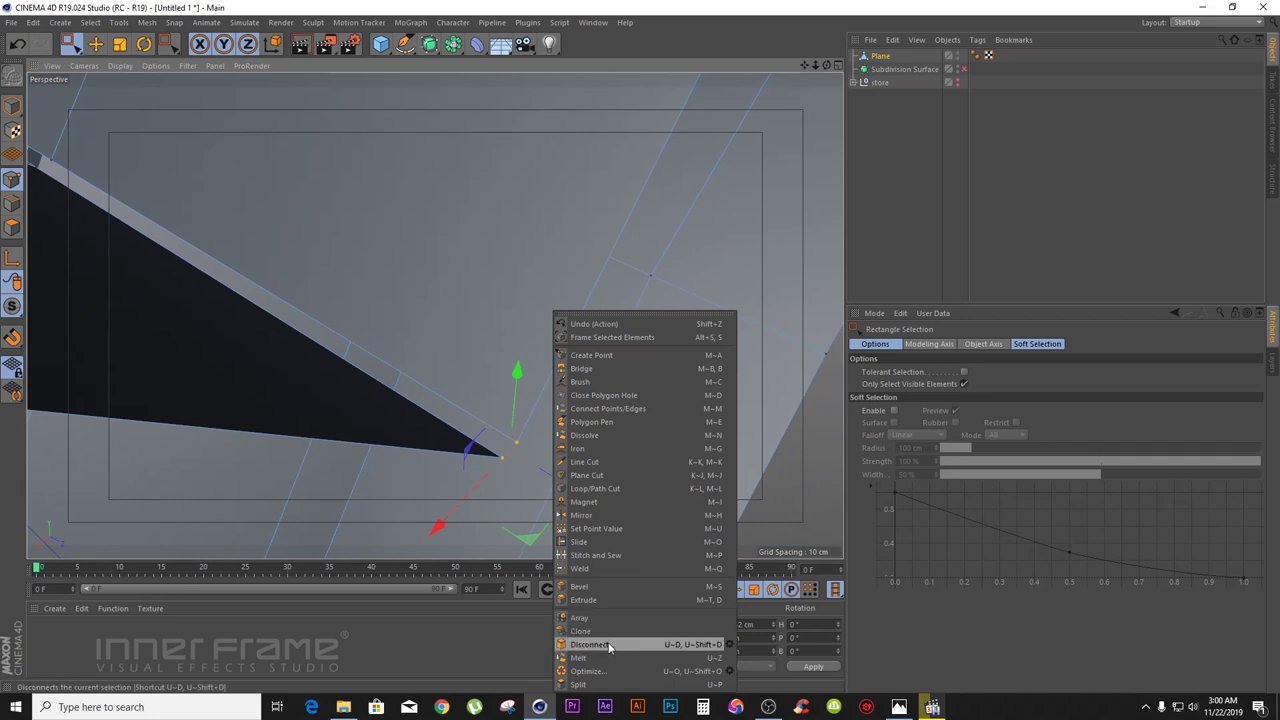
{"action": "left_click", "coordinate": [594, 570]}
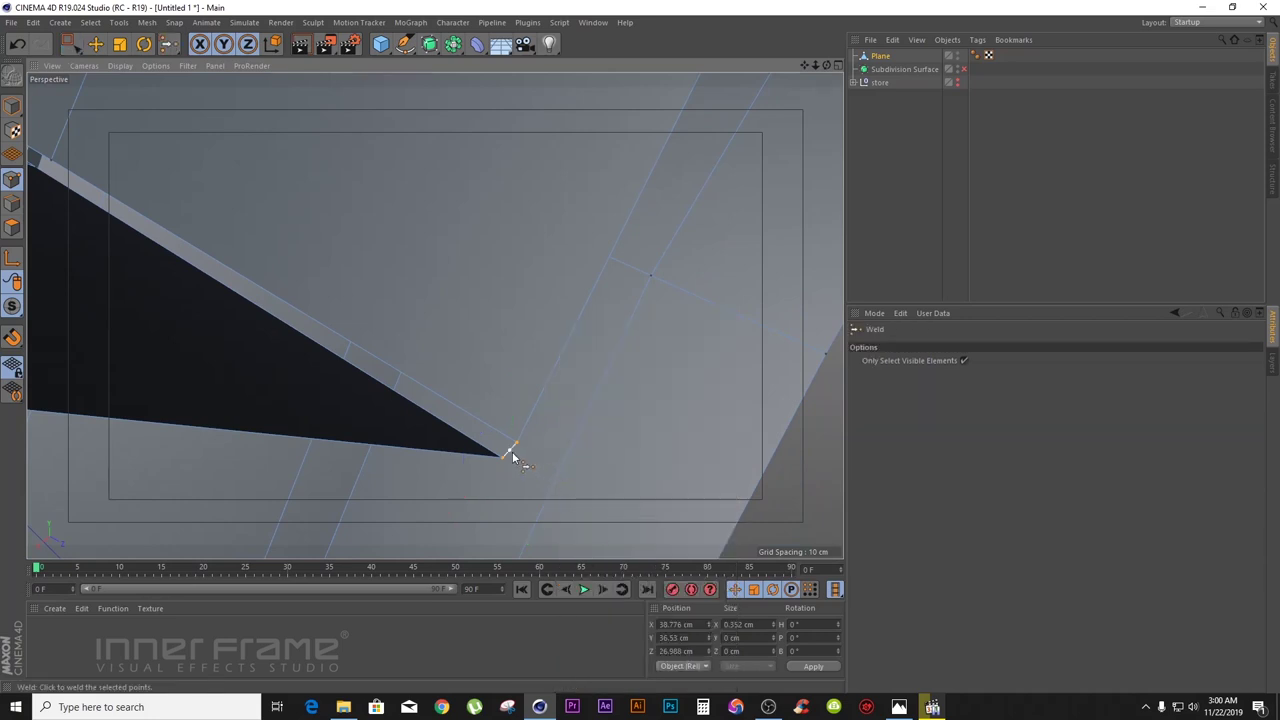
{"action": "left_click", "coordinate": [509, 452]}
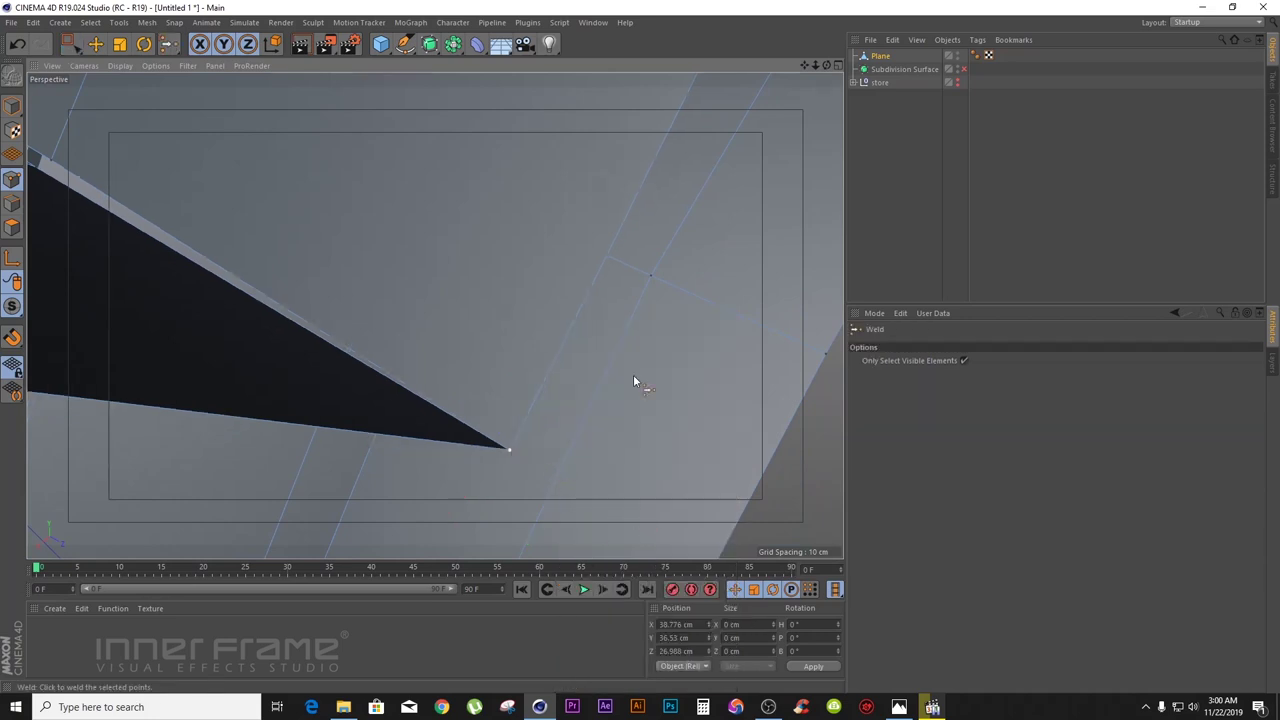
- Select the next open pair of points along the seam edge and weld them at their midpoint
{"action": "left_click_drag", "start_coordinate": [804, 65], "coordinate": [435, 316]}
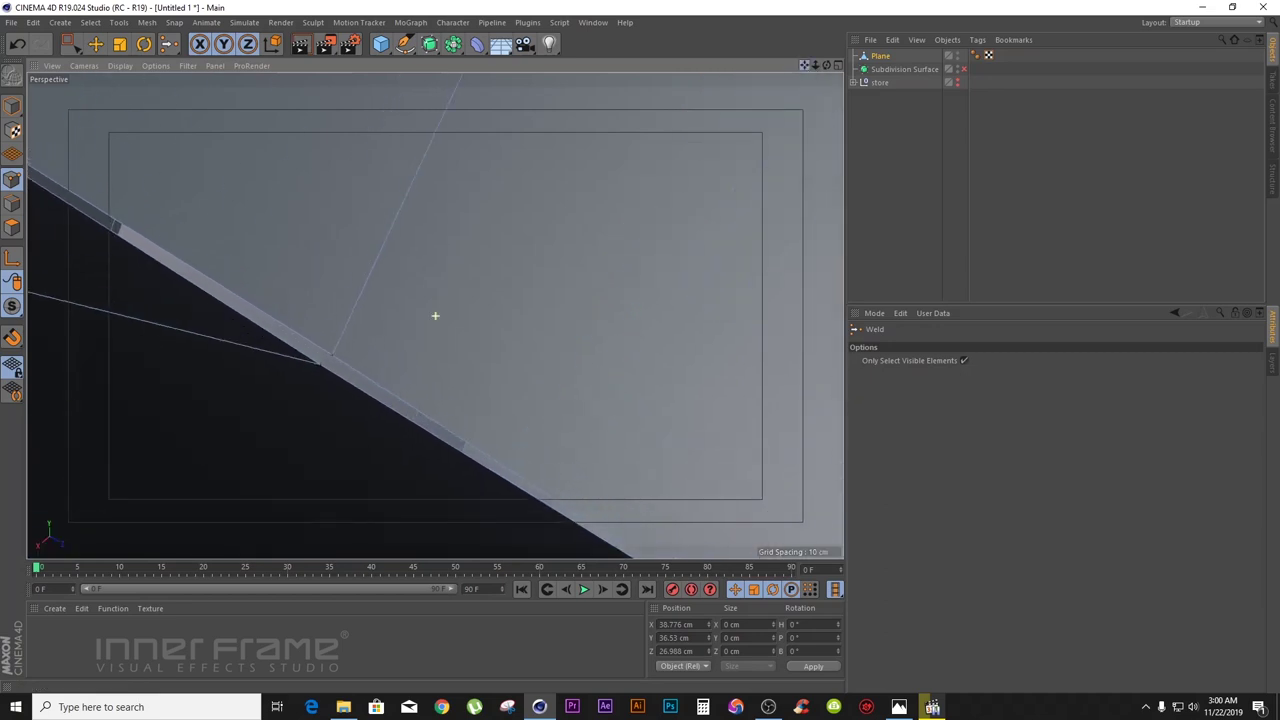
{"action": "left_click", "coordinate": [76, 45]}
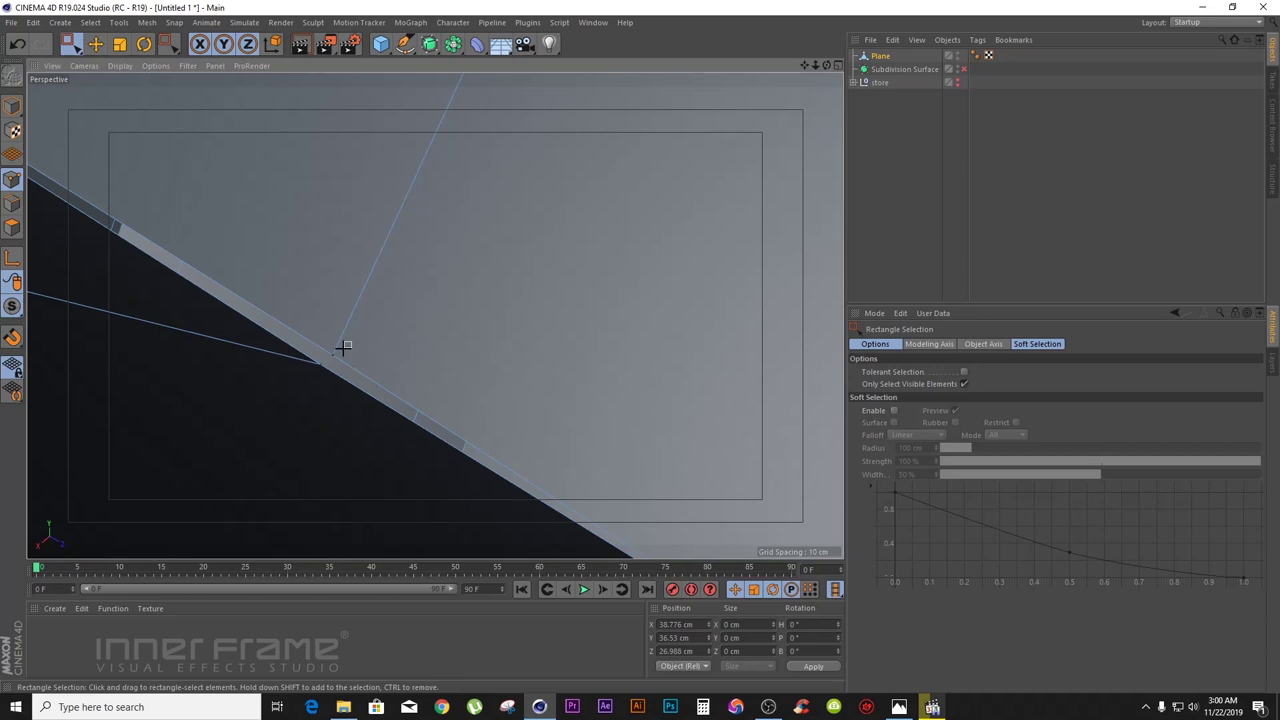
{"action": "left_click_drag", "start_coordinate": [316, 366], "coordinate": [317, 368]}
{"action": "key", "text": "m"}
{"action": "key", "text": "q"}
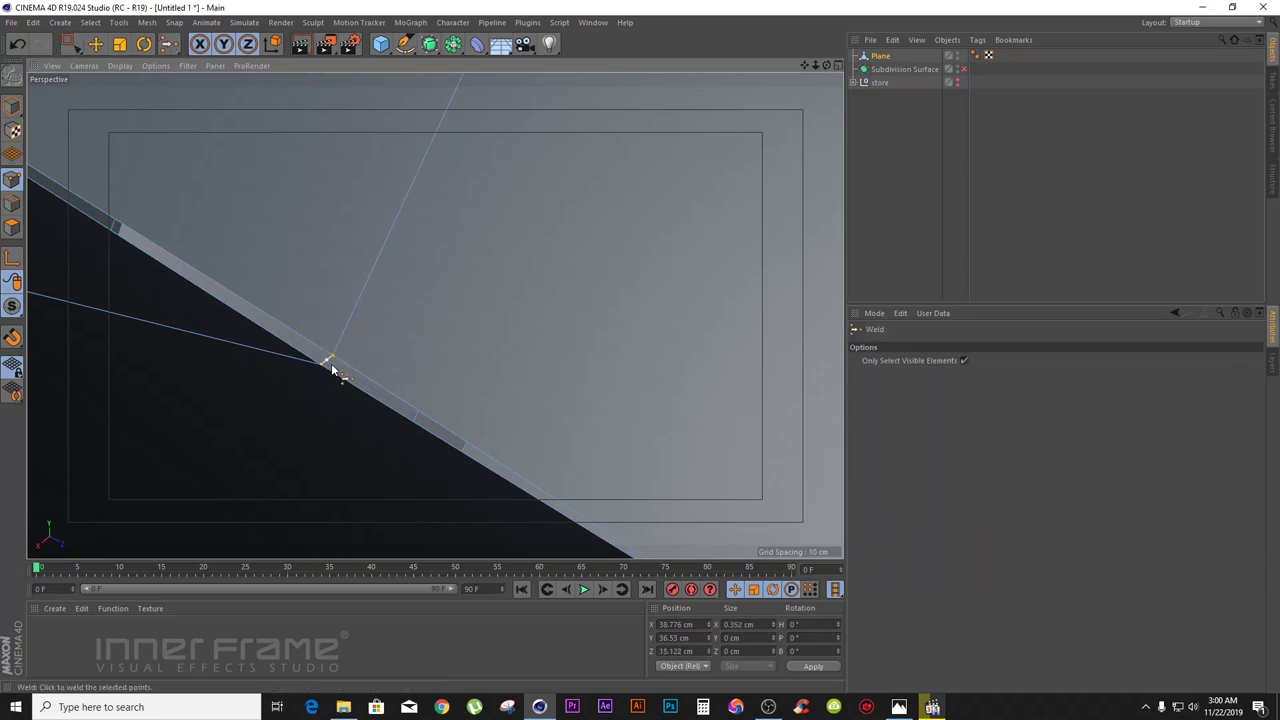
{"action": "left_click", "coordinate": [331, 363]}
- Select the open point pair at the seam's bend and weld it onto the point at X 38.6 cm
{"action": "left_click_drag", "start_coordinate": [804, 65], "coordinate": [1203, 367]}
{"action": "left_click_drag", "start_coordinate": [435, 316], "coordinate": [818, 79]}
{"action": "key", "text": "0"}
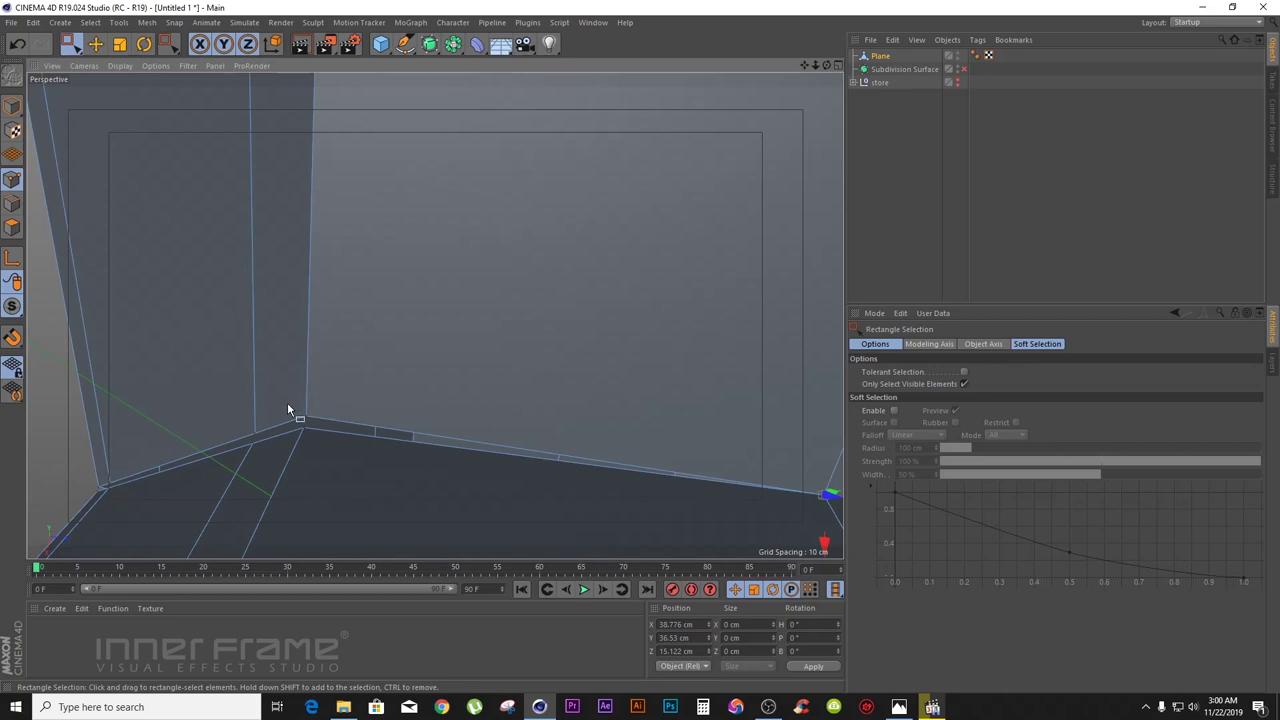
{"action": "left_click_drag", "start_coordinate": [287, 410], "coordinate": [343, 446]}
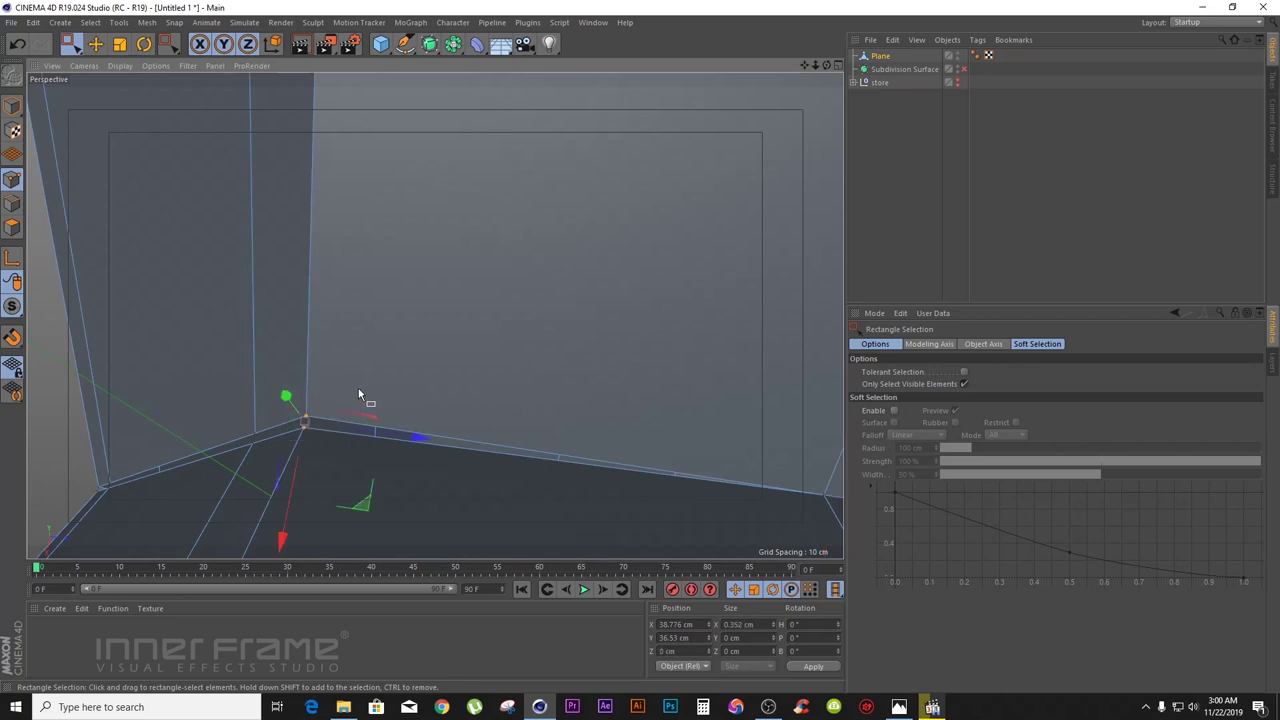
{"action": "key", "text": "m"}
{"action": "key", "text": "q"}
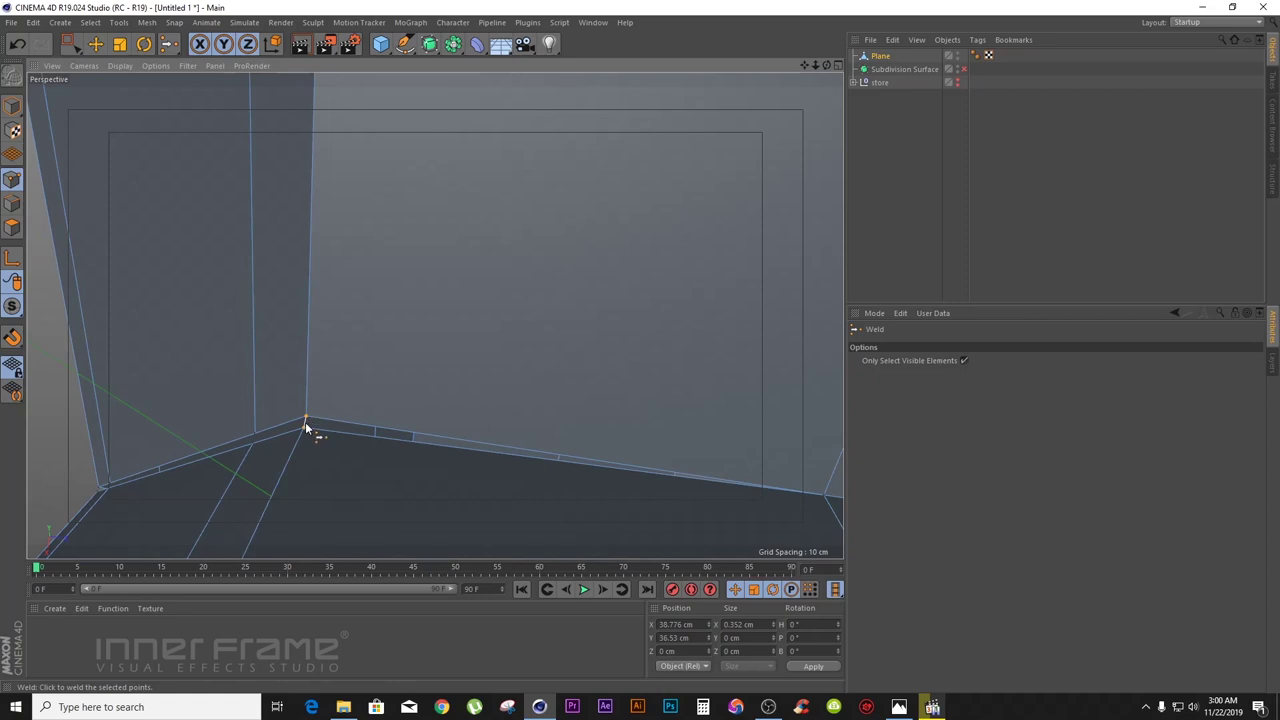
{"action": "left_click", "coordinate": [306, 417]}
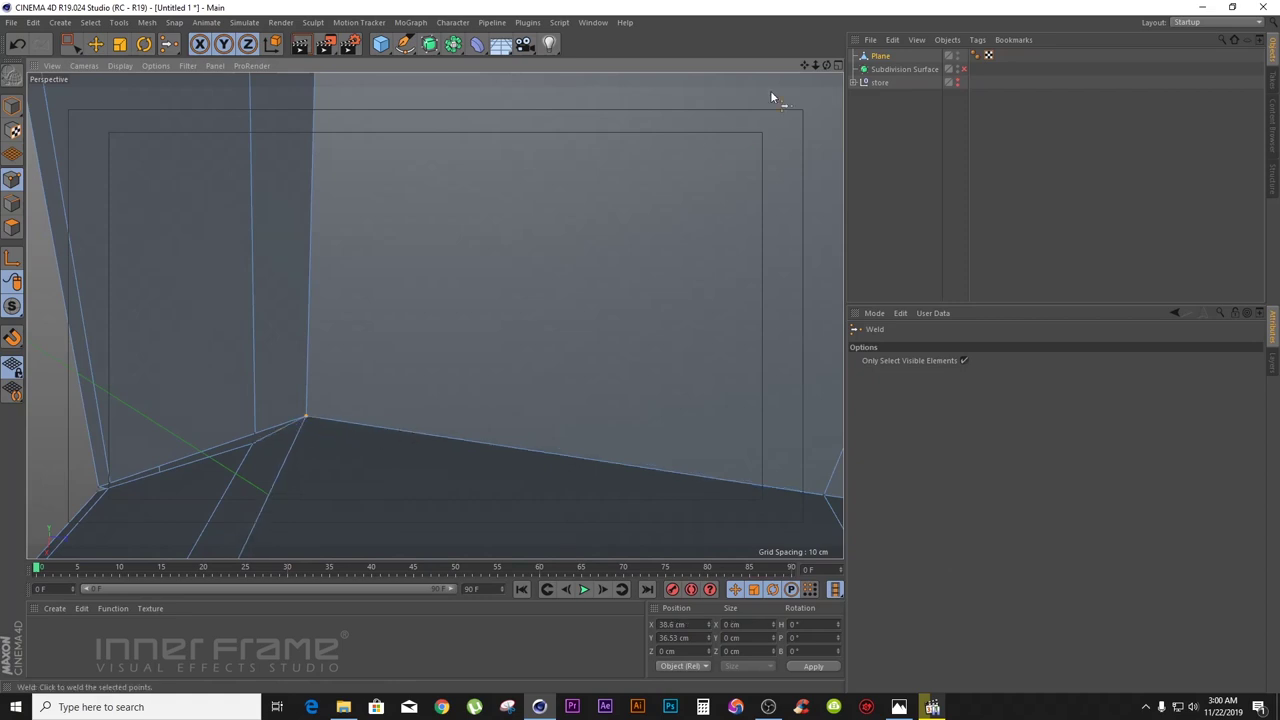
- Weld the next open point pair down the front of the seam onto the point at X 38.6 cm
{"action": "left_click_drag", "start_coordinate": [826, 64], "coordinate": [807, 63]}
{"action": "key", "text": "space"}
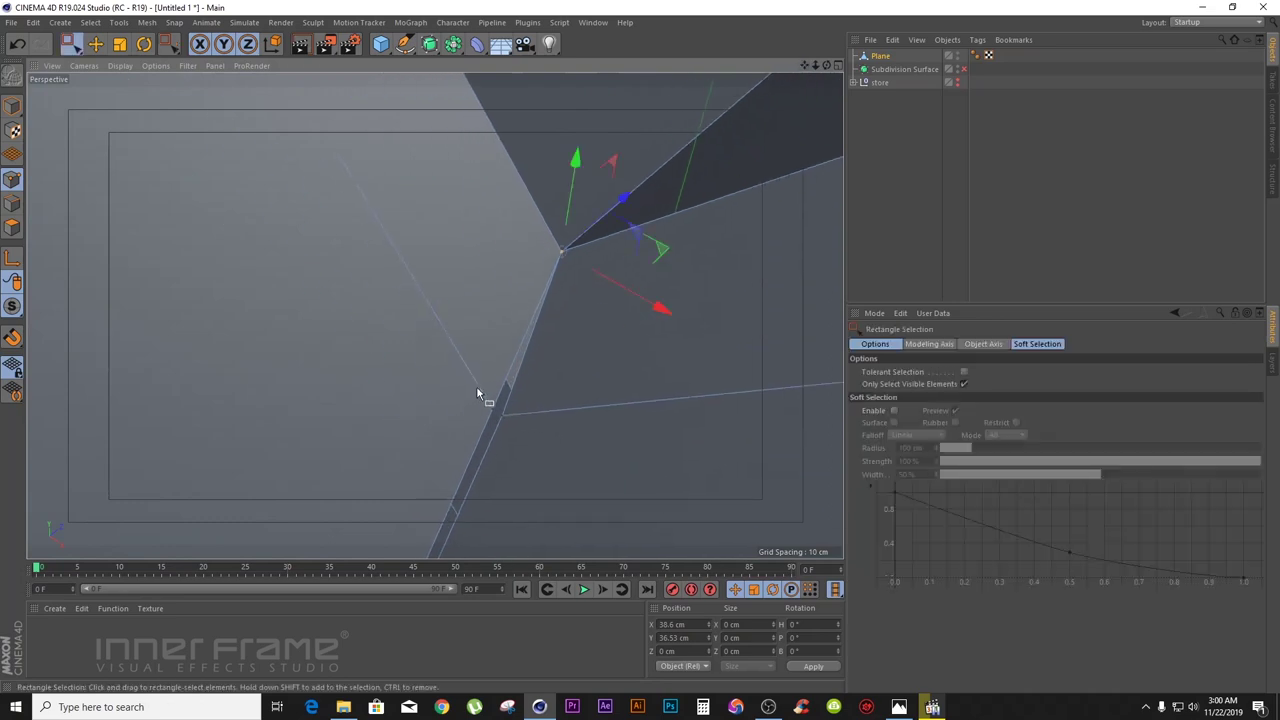
{"action": "left_click_drag", "start_coordinate": [477, 390], "coordinate": [520, 438]}
{"action": "key", "text": "m"}
{"action": "key", "text": "q"}
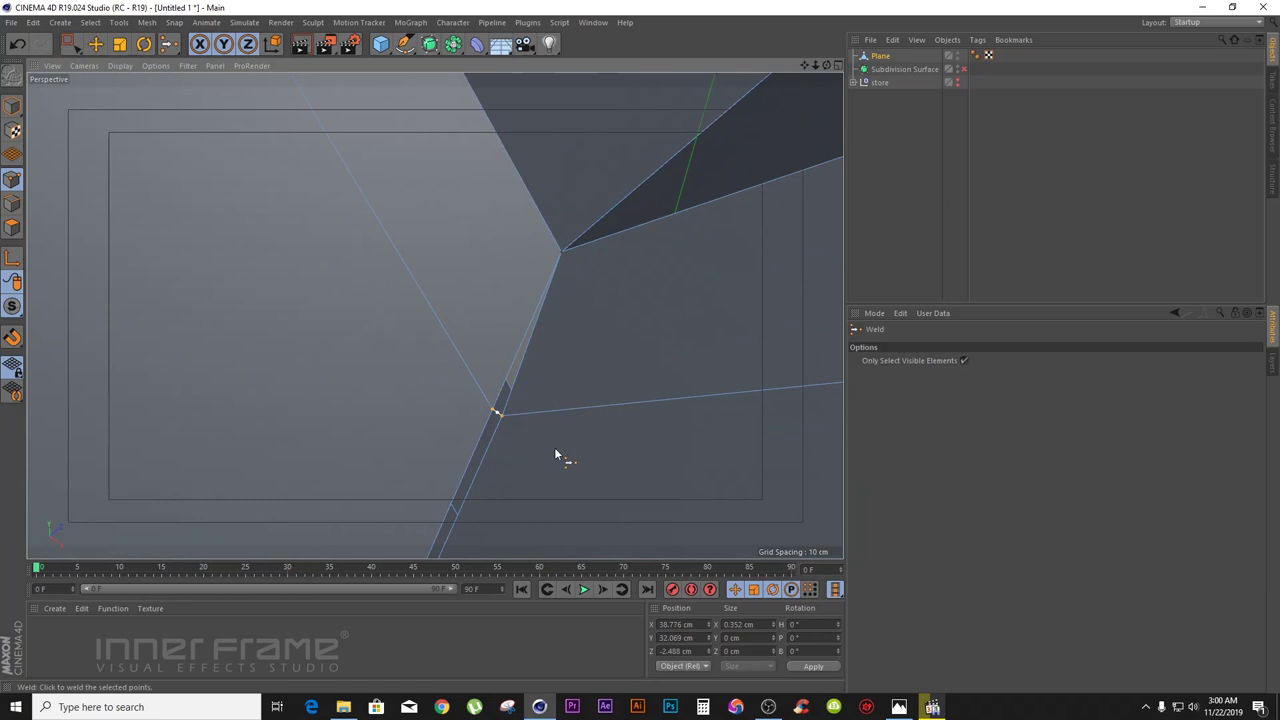
{"action": "left_click", "coordinate": [495, 411]}
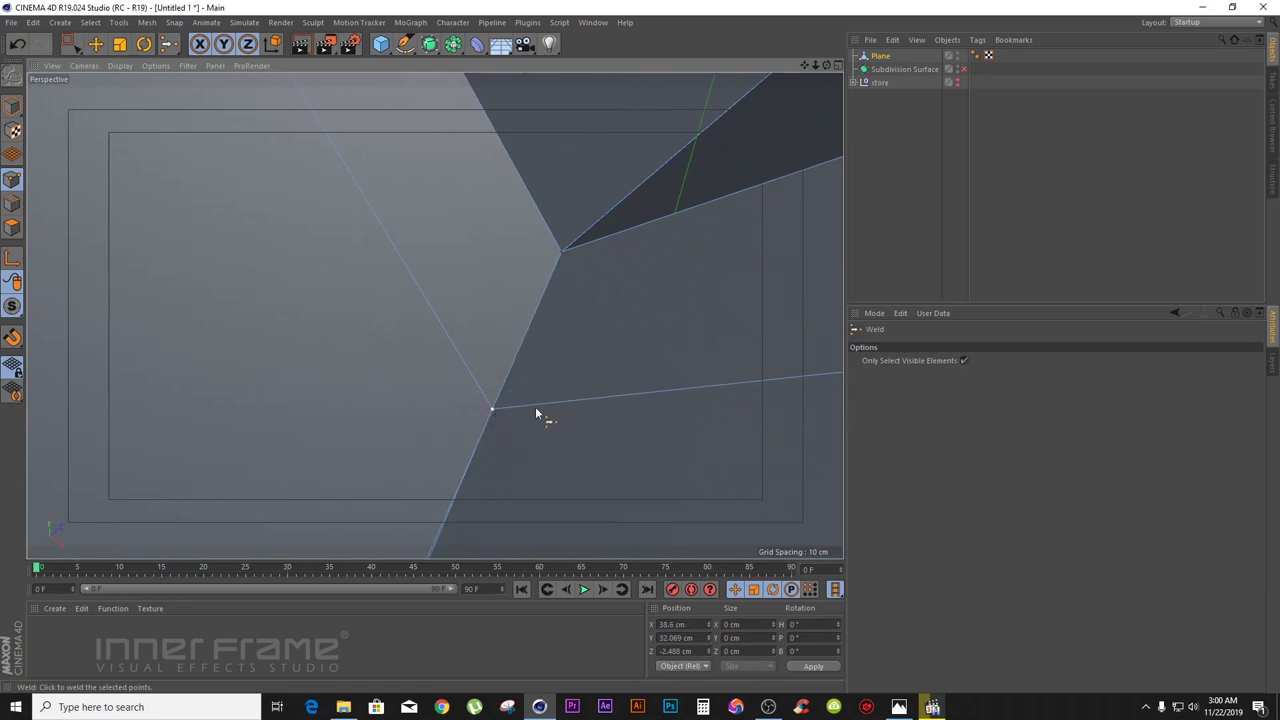
- Weld the next open point pair down the seam onto the point at X 38.6, Y 1.566, Z -19.502 cm
{"action": "scroll", "coordinate": [434, 314], "scroll_direction": "up", "scroll_amount": 5}
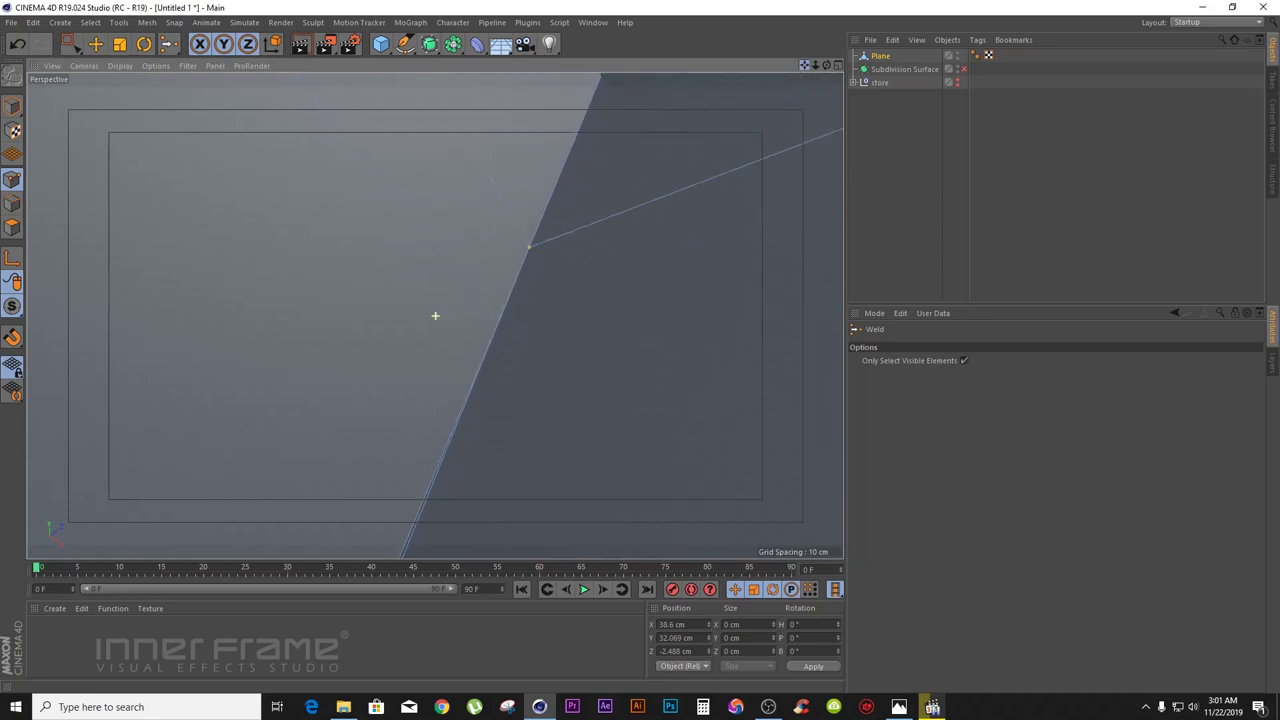
{"action": "scroll", "coordinate": [434, 314], "scroll_direction": "up", "scroll_amount": 6}
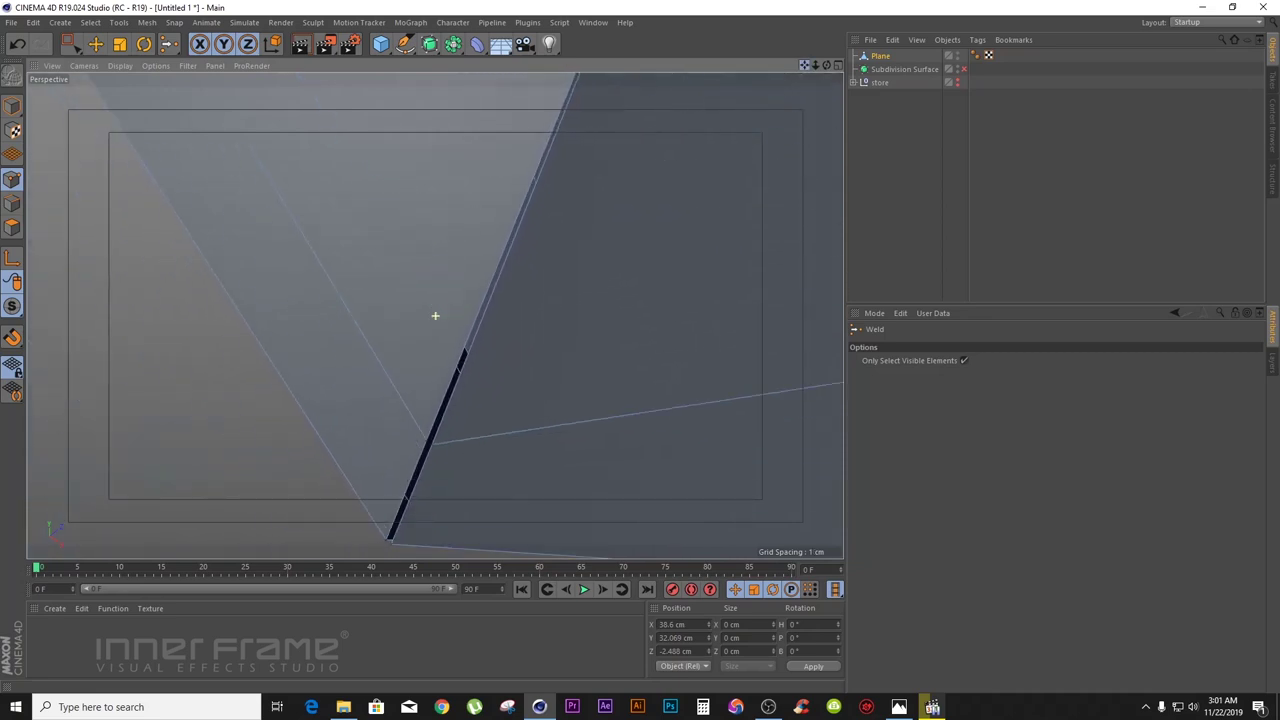
{"action": "left_click_drag", "start_coordinate": [827, 65], "coordinate": [830, 34]}
{"action": "key", "text": "0"}
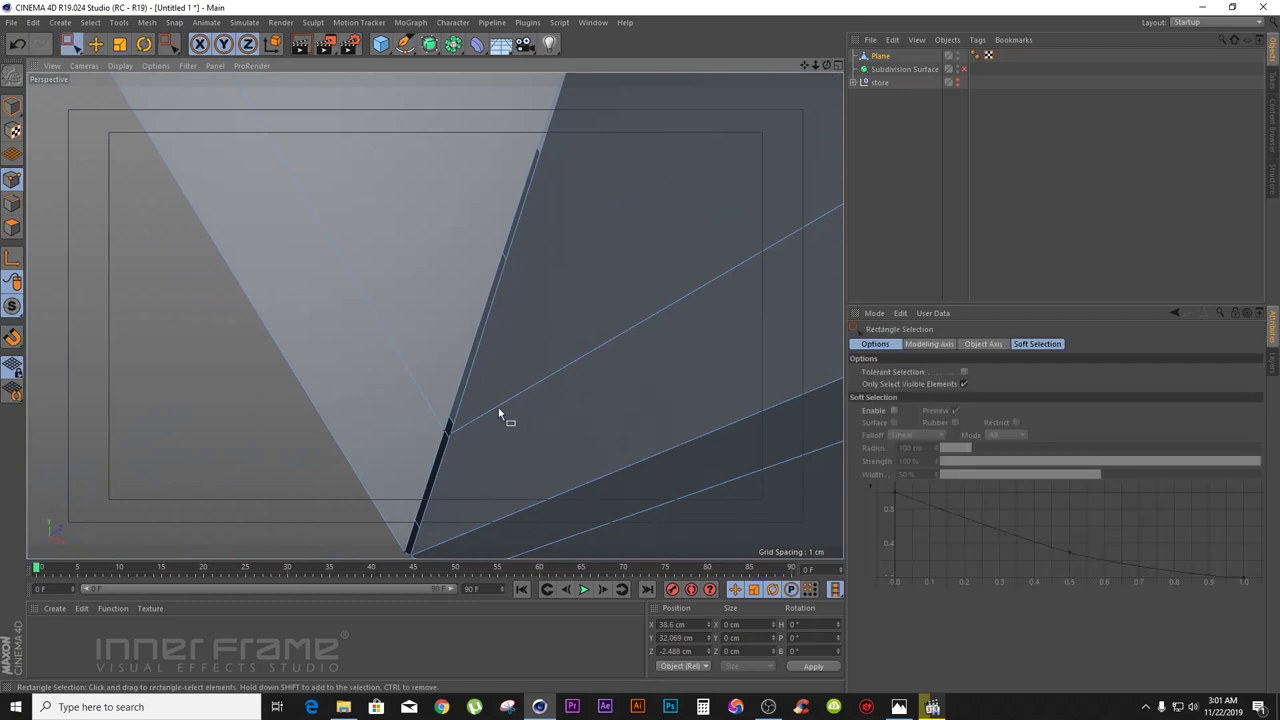
{"action": "left_click_drag", "start_coordinate": [461, 439], "coordinate": [463, 440]}
{"action": "key", "text": "m"}
{"action": "key", "text": "q"}
{"action": "left_click", "coordinate": [446, 433]}
- Weld the open point pair at the seam's front bend onto the point at X 38.6 cm, just below the last weld
{"action": "left_click_drag", "start_coordinate": [827, 65], "coordinate": [604, 380]}
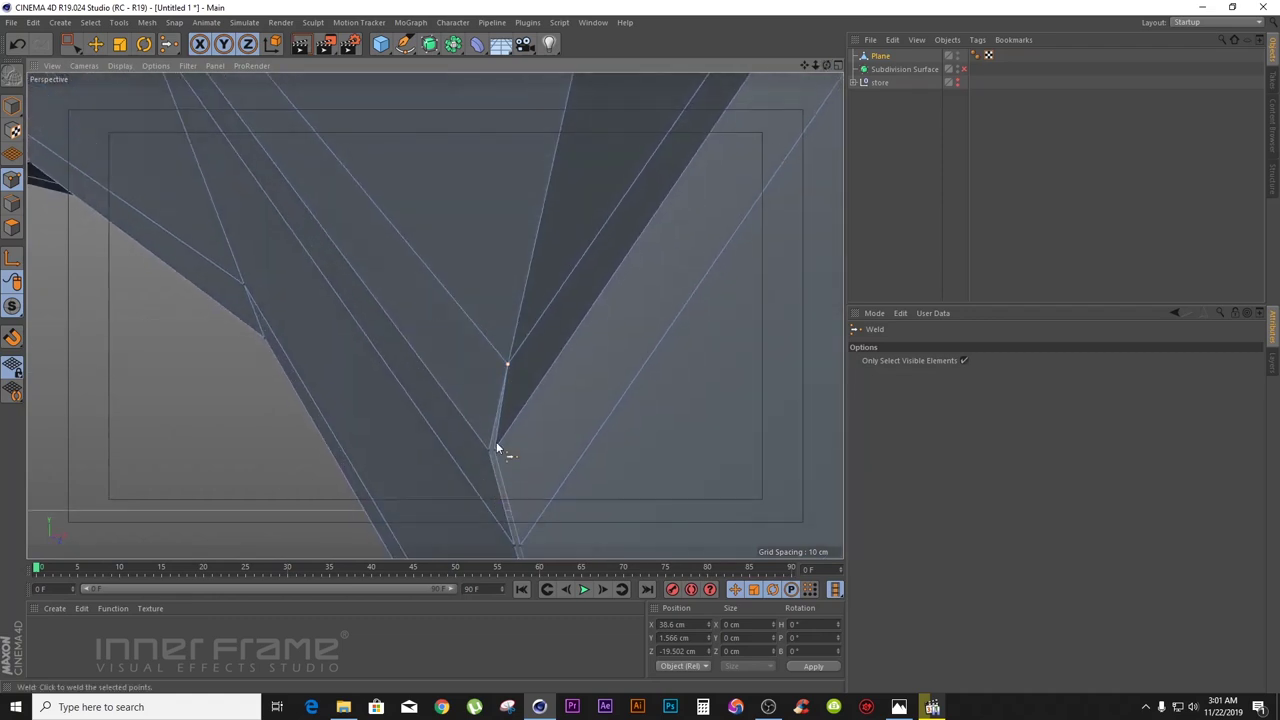
{"action": "key", "text": "0"}
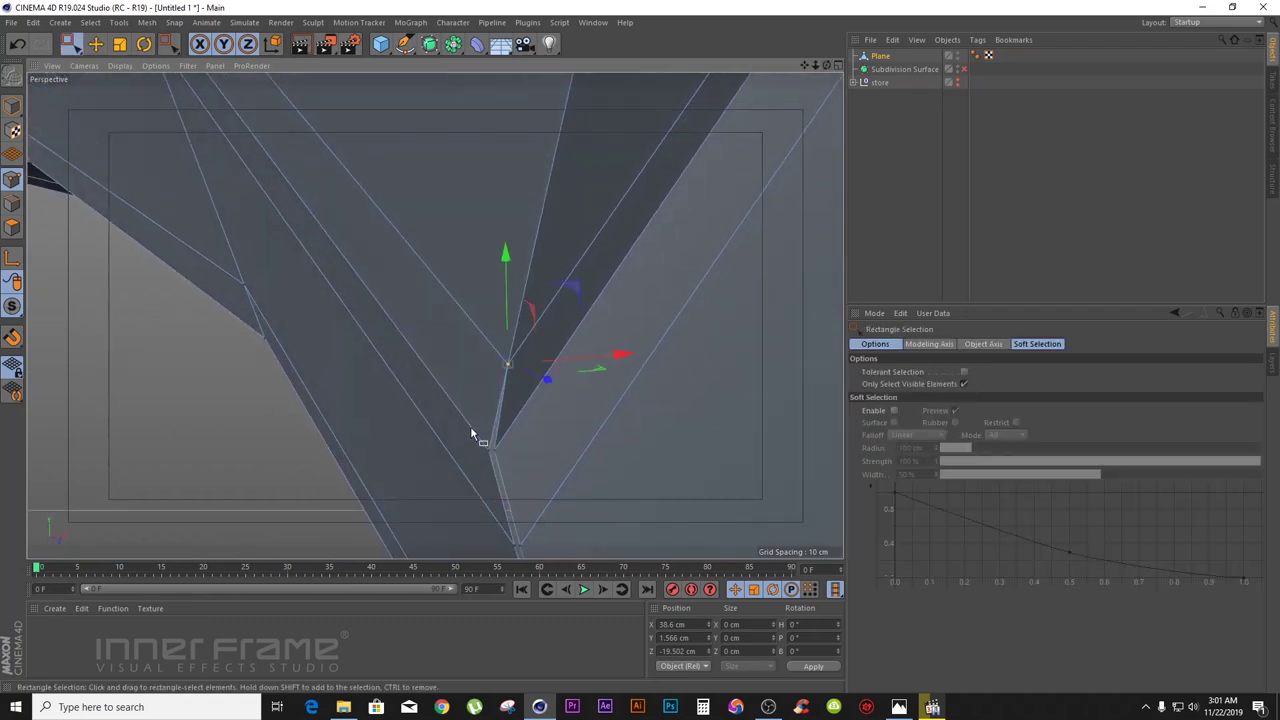
{"action": "left_click_drag", "start_coordinate": [470, 426], "coordinate": [518, 467]}
{"action": "key", "text": "space"}
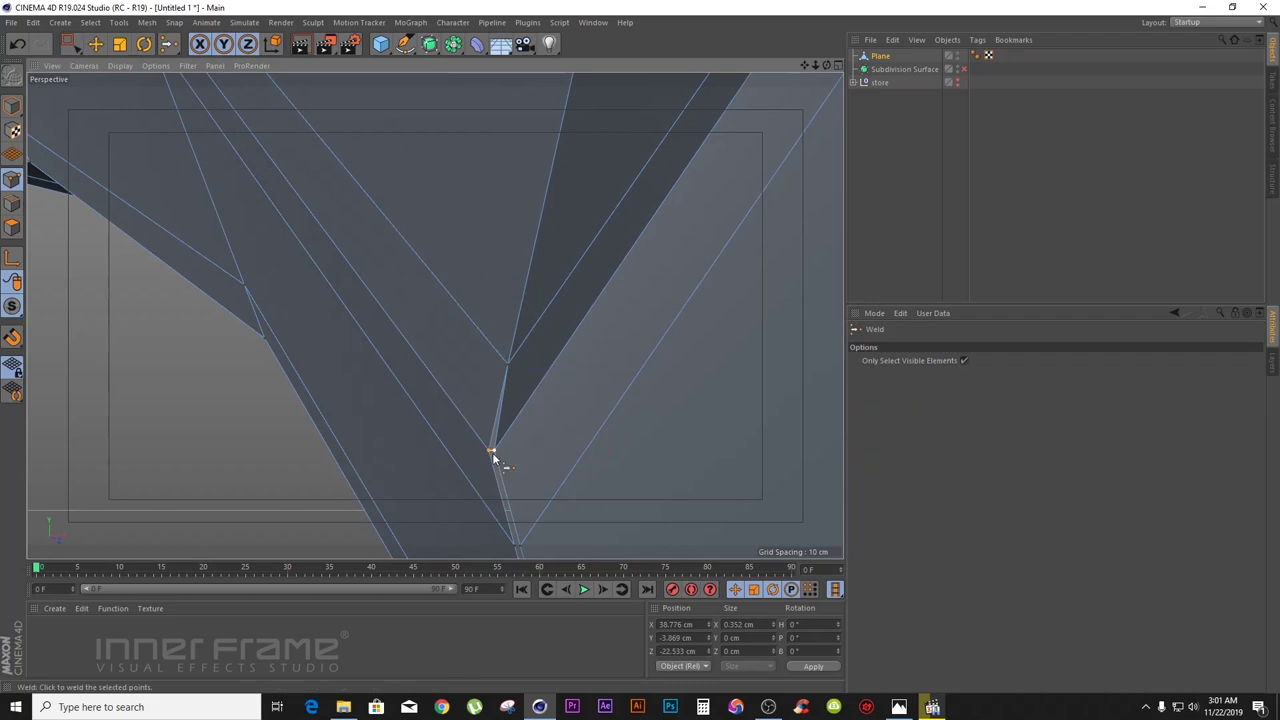
{"action": "left_click", "coordinate": [487, 451]}
- Weld the open point pair below the front bend onto the point at X 38.6, Y -9.194, Z -19.079 cm
{"action": "mouse_move", "coordinate": [804, 66]}
{"action": "left_mouse_down"}
{"action": "mouse_move", "coordinate": [830, 20]}
{"action": "mouse_move", "coordinate": [804, 68]}
{"action": "left_mouse_up"}
{"action": "key", "text": "space"}
{"action": "left_click_drag", "start_coordinate": [547, 286], "coordinate": [604, 318]}
{"action": "key", "text": "space"}
{"action": "left_click", "coordinate": [565, 292]}
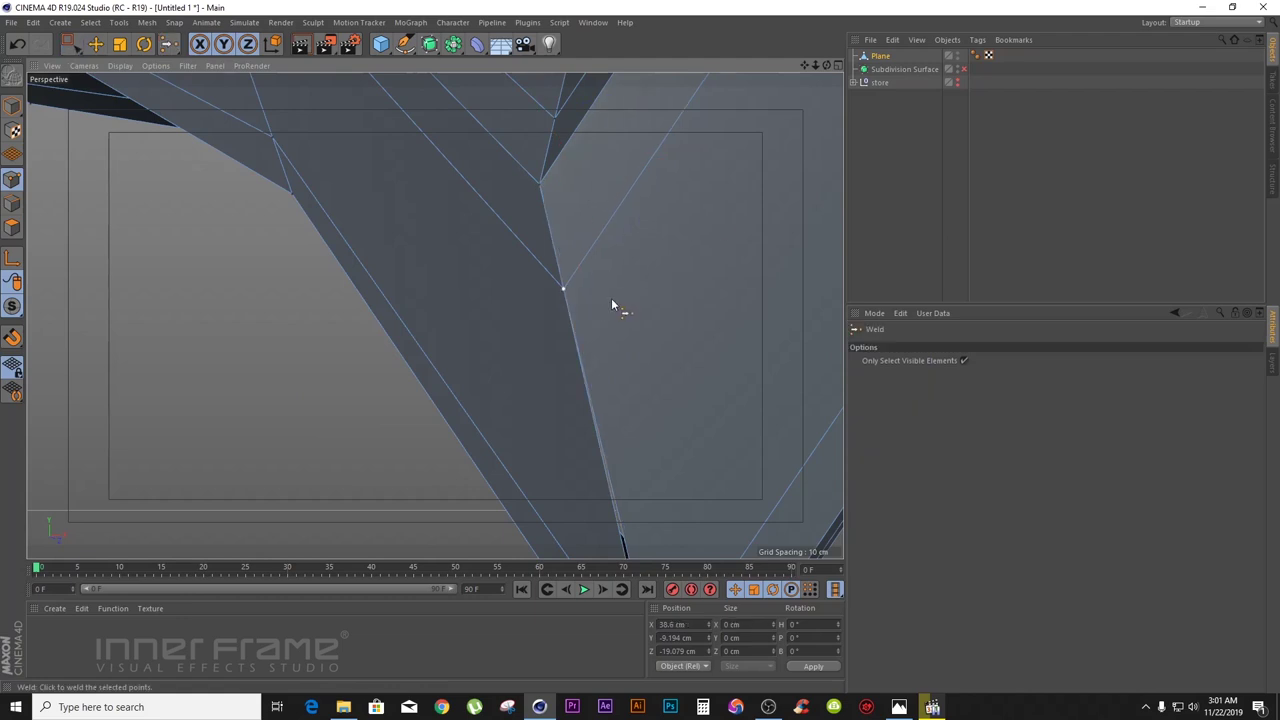
- Weld the open point pair just above the V's lower tip onto the point at X 38.6, Y -33.093, Z -3.573 cm
{"action": "left_click_drag", "start_coordinate": [828, 65], "coordinate": [878, 54]}
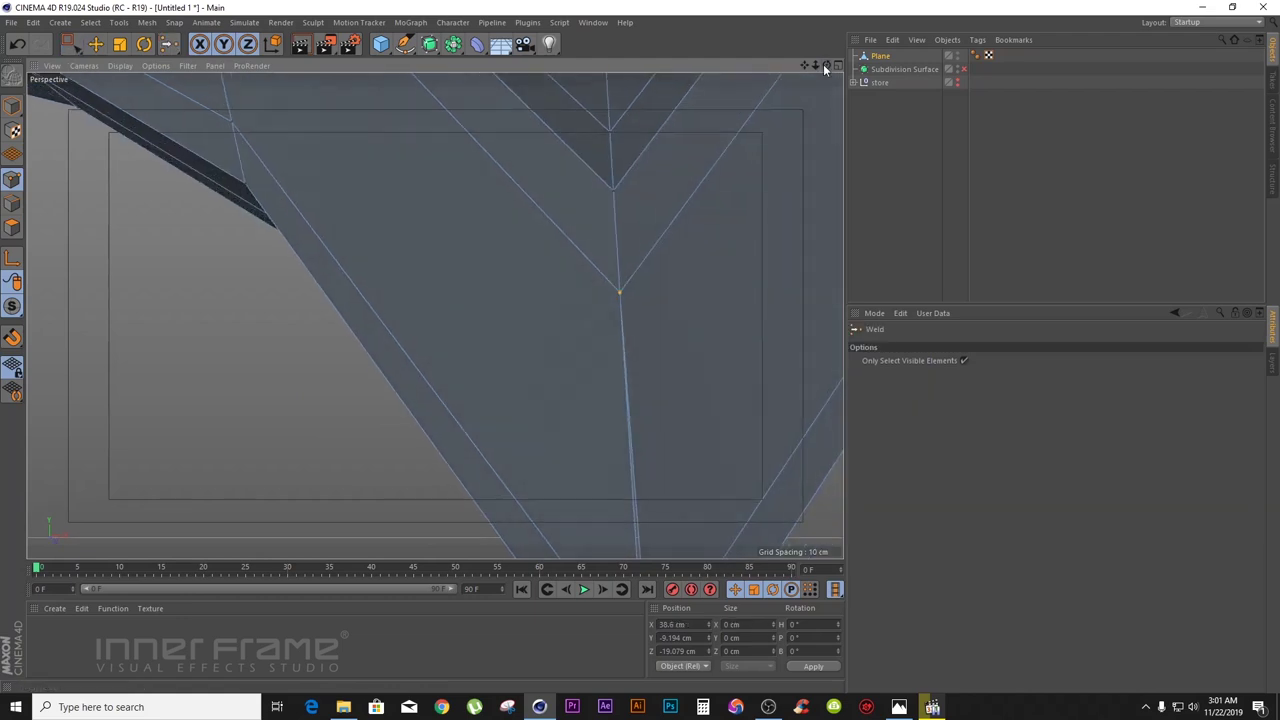
{"action": "left_click_drag", "start_coordinate": [804, 67], "coordinate": [712, 0]}
{"action": "key", "text": "space"}
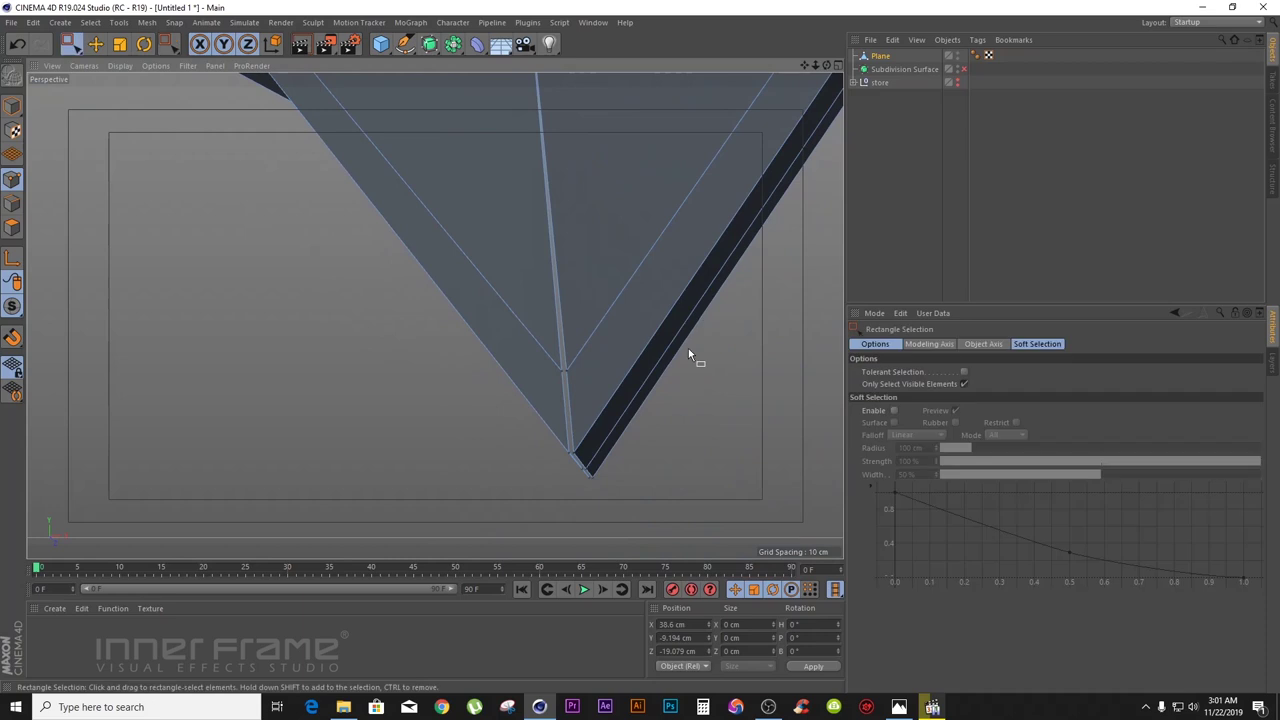
{"action": "left_click_drag", "start_coordinate": [545, 356], "coordinate": [597, 384]}
{"action": "key", "text": "space"}
{"action": "left_click", "coordinate": [563, 375]}
- Weld the open point pair at the V's lower front tip onto the point at X 38.6, Y -38.6, Z 0 cm
{"action": "scroll", "coordinate": [434, 315], "scroll_direction": "up", "scroll_amount": 5}
{"action": "left_click_drag", "start_coordinate": [827, 65], "coordinate": [822, 50]}
{"action": "key", "text": "space"}
{"action": "left_click_drag", "start_coordinate": [543, 442], "coordinate": [606, 460]}
{"action": "key", "text": "space"}
{"action": "key", "text": "space"}
{"action": "key", "text": "ctrl+z"}
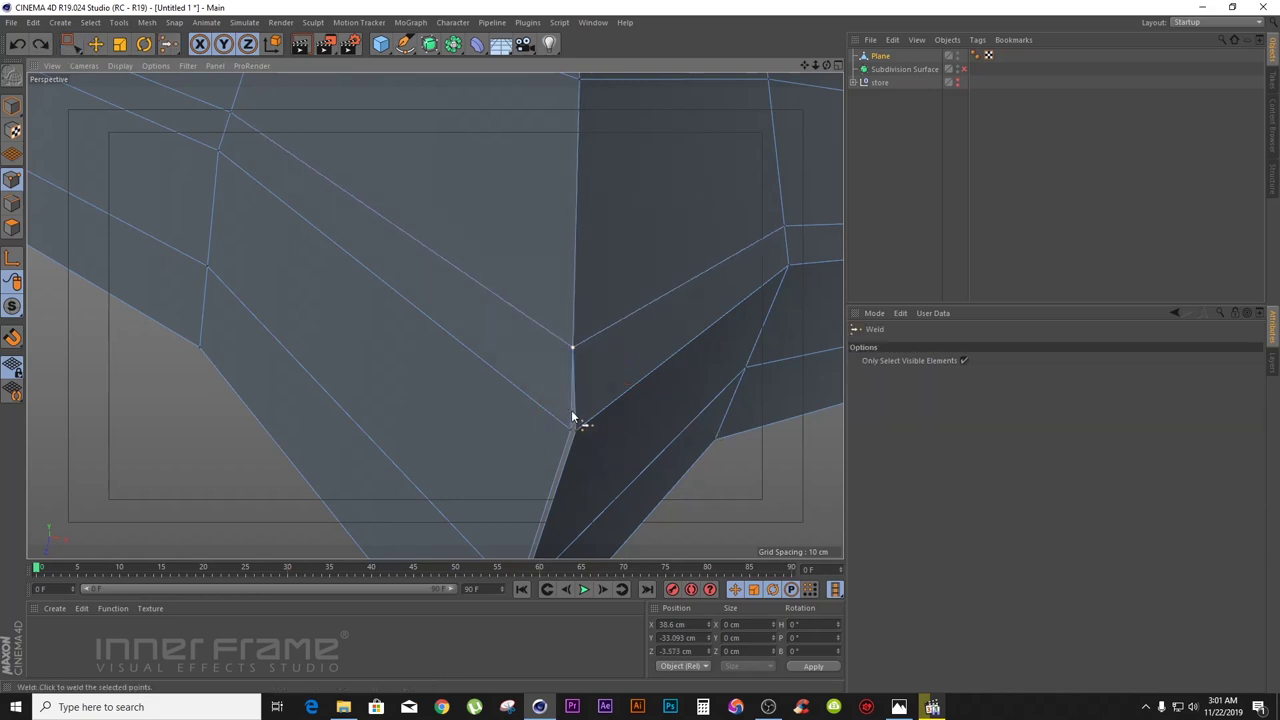
{"action": "key", "text": "space"}
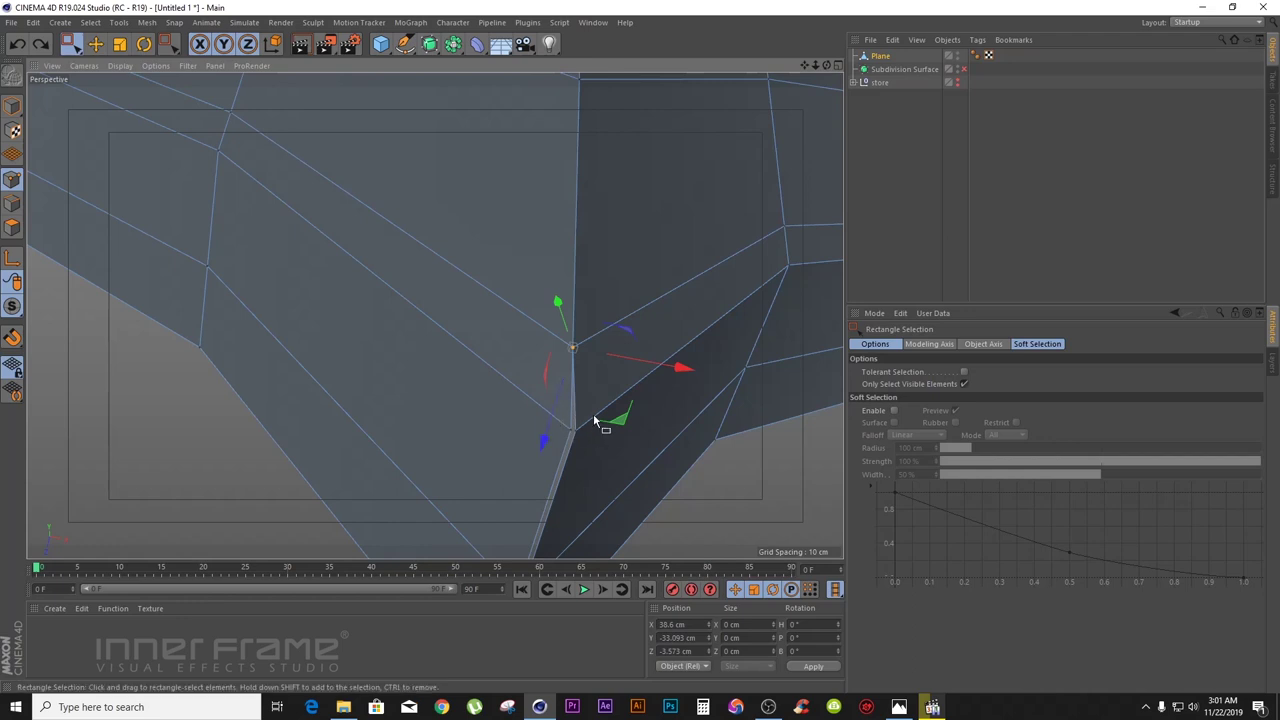
{"action": "key", "text": "space"}
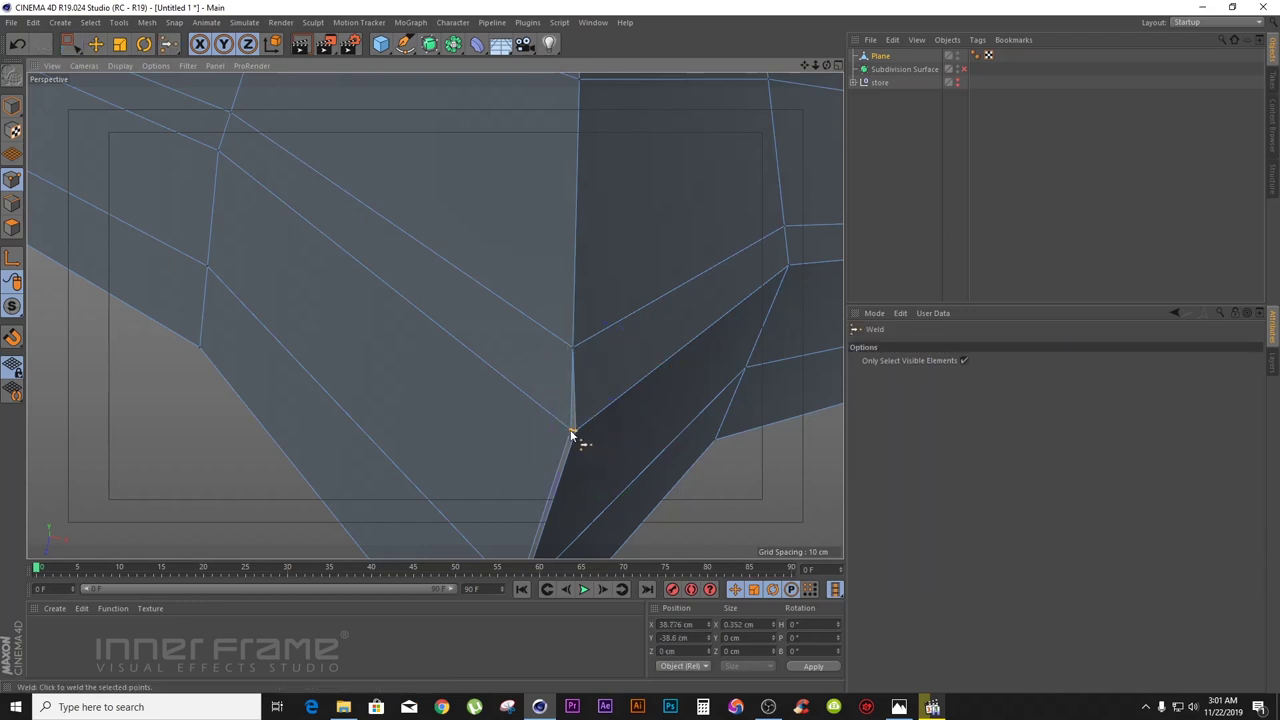
{"action": "left_click", "coordinate": [570, 432]}
- Weld the open point pair midway along the tip's underside onto the point at X 38.6, Y -38.6, Z 15.122 cm
{"action": "left_click_drag", "start_coordinate": [806, 66], "coordinate": [798, 2]}
{"action": "key", "text": "space"}
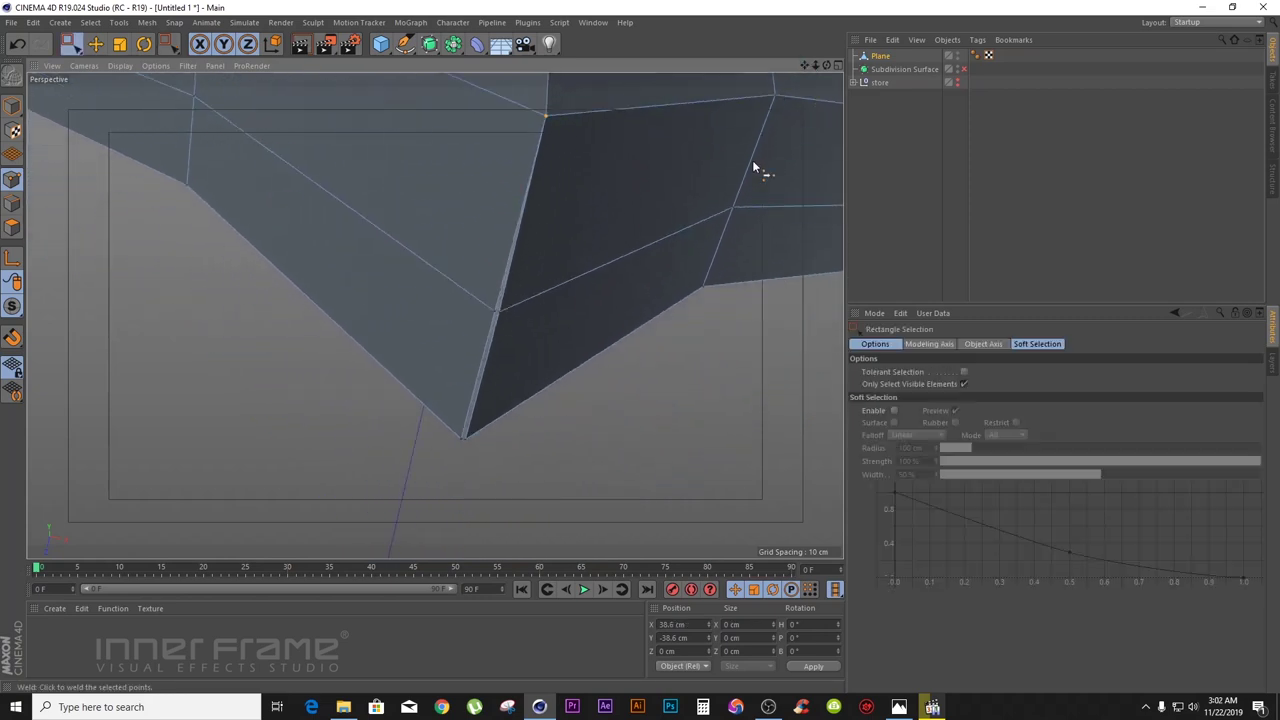
{"action": "left_click_drag", "start_coordinate": [488, 307], "coordinate": [528, 343]}
{"action": "key", "text": "space"}
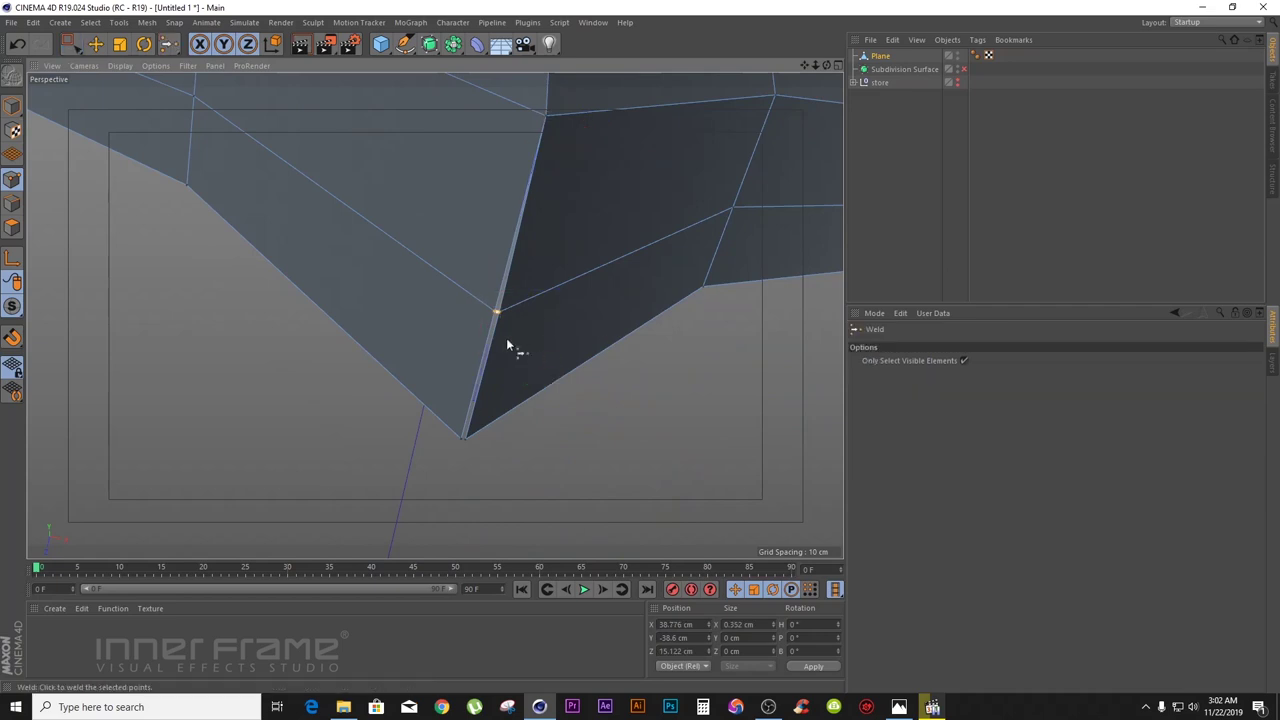
{"action": "left_click", "coordinate": [493, 311]}
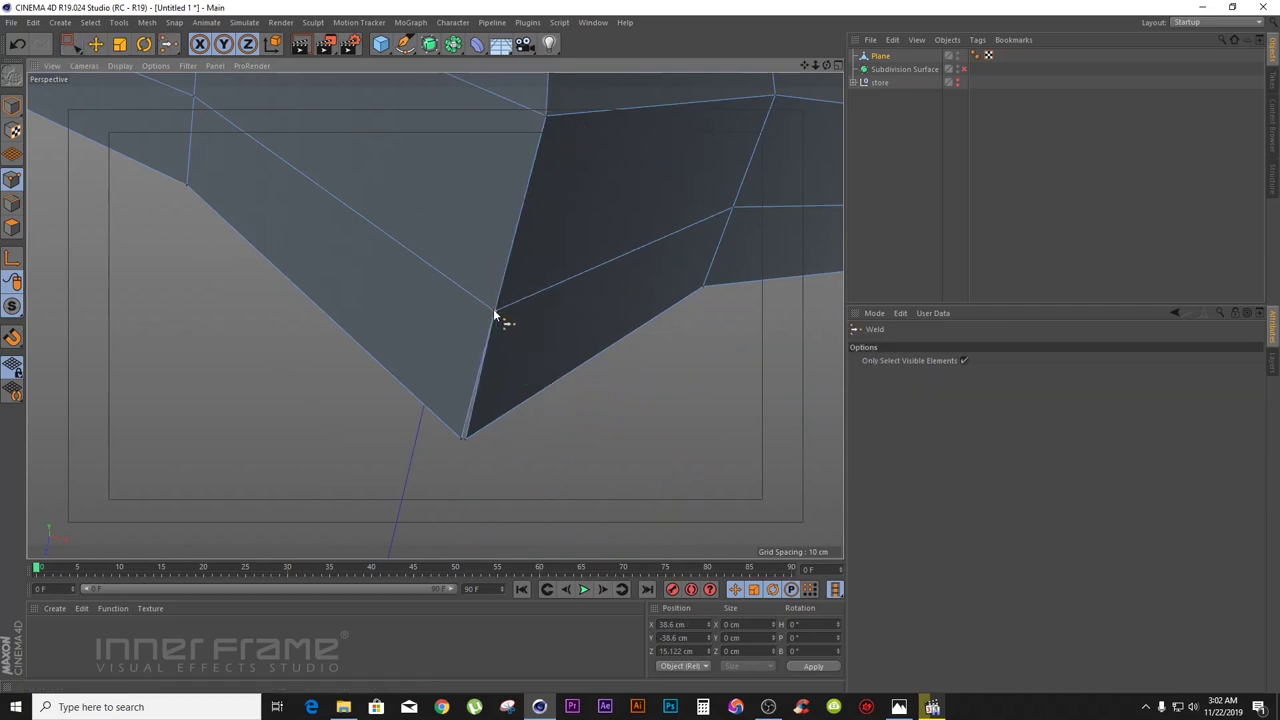
- Weld the last open point pair at the rear end of the tip's underside onto the point at X 38.6, Z 26.988 cm
{"action": "left_click_drag", "start_coordinate": [827, 65], "coordinate": [775, 68]}
{"action": "mouse_move", "coordinate": [434, 315]}
{"action": "left_mouse_down", "text": "alt"}
{"action": "mouse_move", "coordinate": [474, 325]}
{"action": "mouse_move", "coordinate": [434, 375]}
{"action": "mouse_move", "coordinate": [434, 315]}
{"action": "left_mouse_up", "text": "alt"}
{"action": "mouse_move", "coordinate": [827, 65]}
{"action": "left_mouse_down"}
{"action": "mouse_move", "coordinate": [827, 95]}
{"action": "mouse_move", "coordinate": [827, 65]}
{"action": "left_mouse_up"}
{"action": "key", "text": "space"}
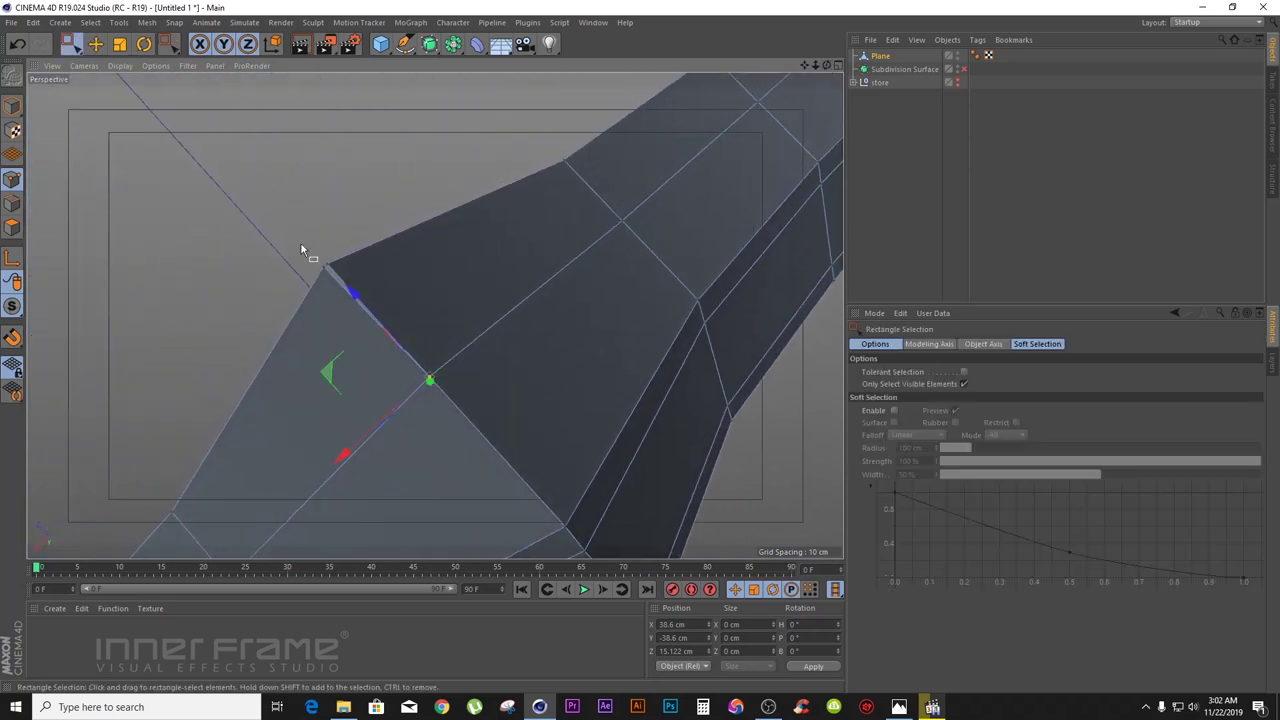
{"action": "left_click_drag", "start_coordinate": [300, 248], "coordinate": [376, 294]}
{"action": "key", "text": "space"}
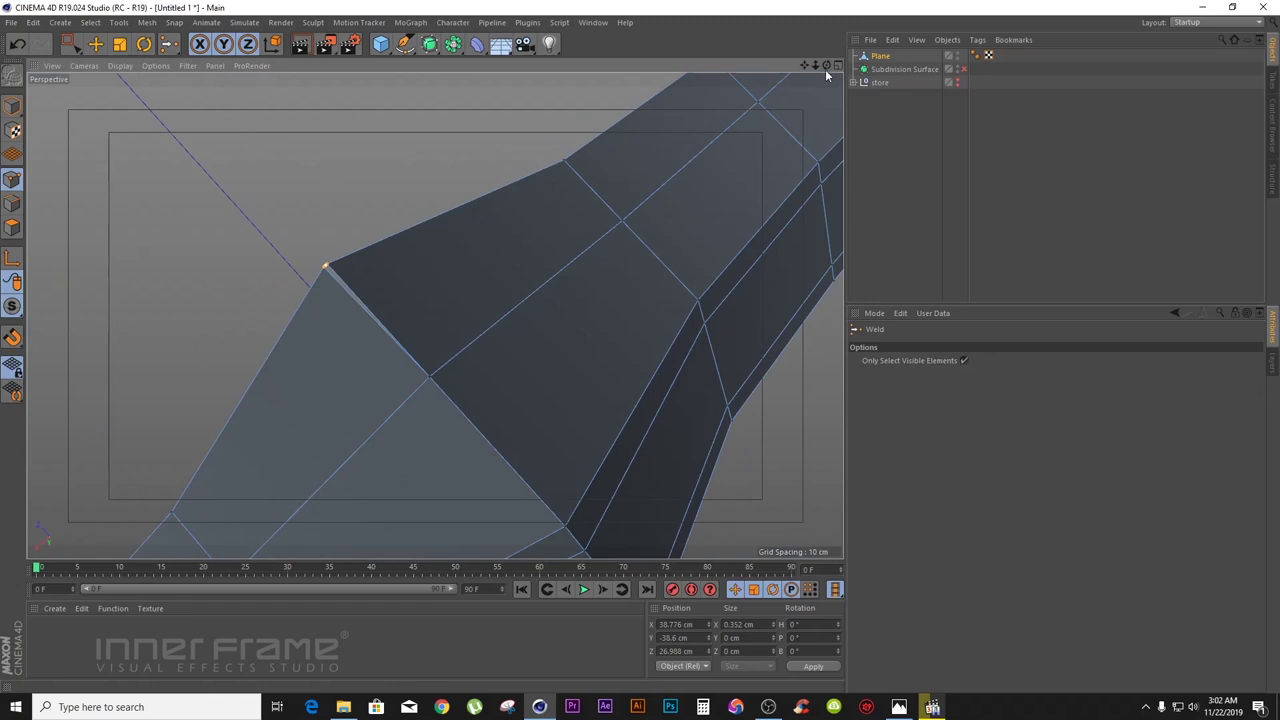
{"action": "left_click", "coordinate": [328, 268]}
- Check the welded seam, then enable the Subdivision Surface and place the Plane inside it as its child
{"action": "left_click_drag", "start_coordinate": [827, 65], "coordinate": [434, 315]}
{"action": "left_click_drag", "start_coordinate": [816, 66], "coordinate": [434, 314]}
{"action": "key", "text": "e"}
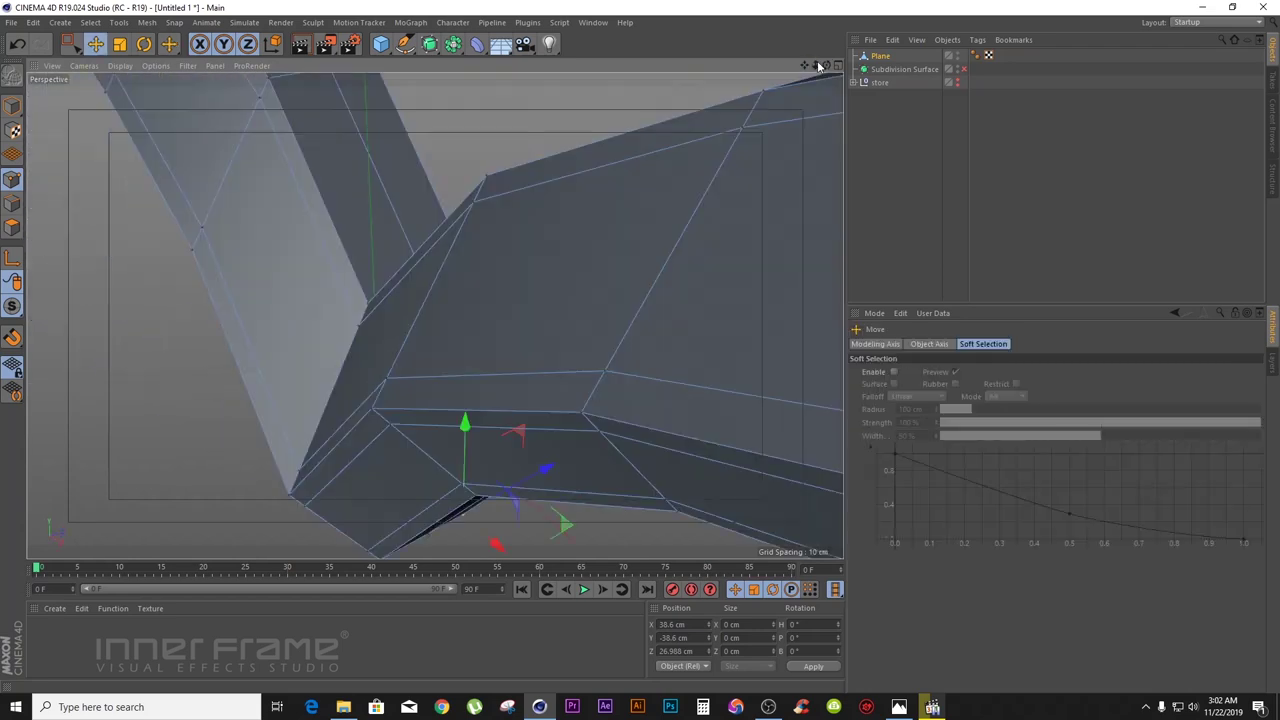
{"action": "left_click_drag", "start_coordinate": [827, 67], "coordinate": [434, 315]}
{"action": "left_click_drag", "start_coordinate": [818, 65], "coordinate": [434, 314]}
{"action": "left_click_drag", "start_coordinate": [826, 66], "coordinate": [434, 315]}
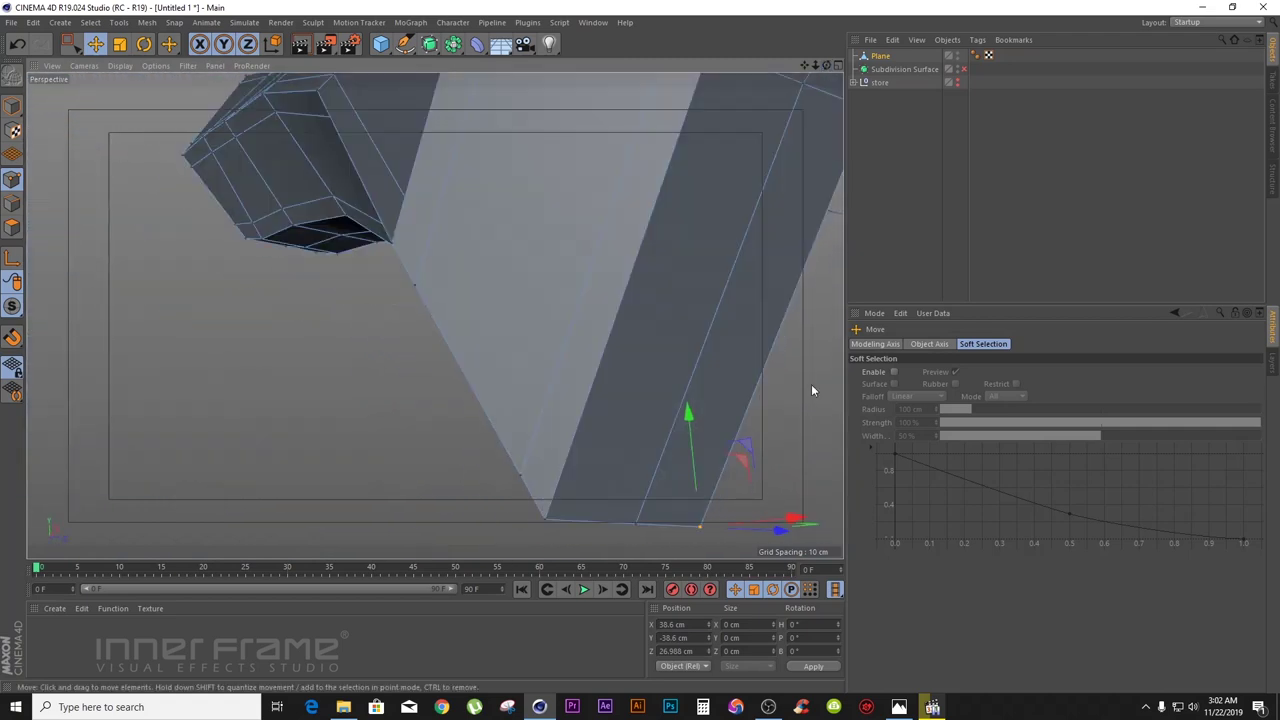
{"action": "left_click", "coordinate": [951, 115]}
{"action": "left_click", "coordinate": [12, 107]}
{"action": "left_click", "coordinate": [964, 69]}
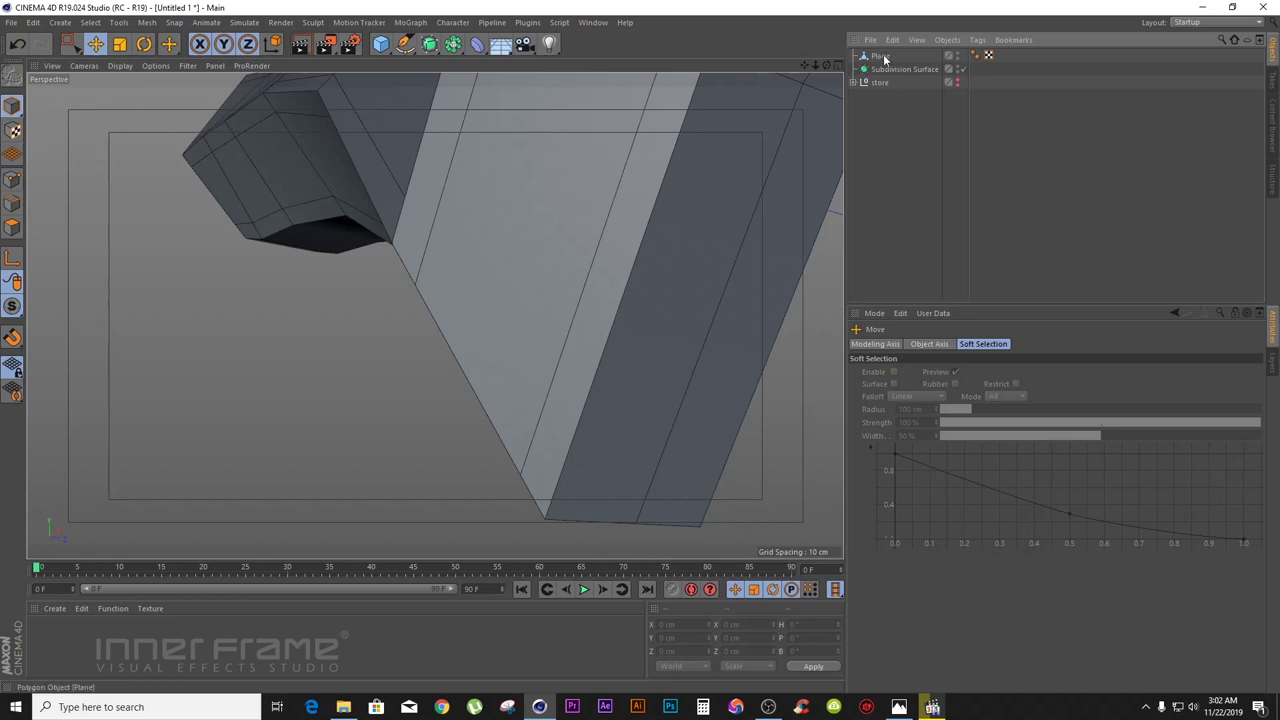
{"action": "left_click_drag", "start_coordinate": [884, 70], "coordinate": [940, 95]}
- Examine the smoothed V around its centre and compare it with the Mazda logo reference photo
{"action": "left_click_drag", "start_coordinate": [816, 66], "coordinate": [710, 66]}
{"action": "left_click_drag", "start_coordinate": [806, 67], "coordinate": [817, 197]}
{"action": "left_click_drag", "start_coordinate": [827, 68], "coordinate": [532, 343]}
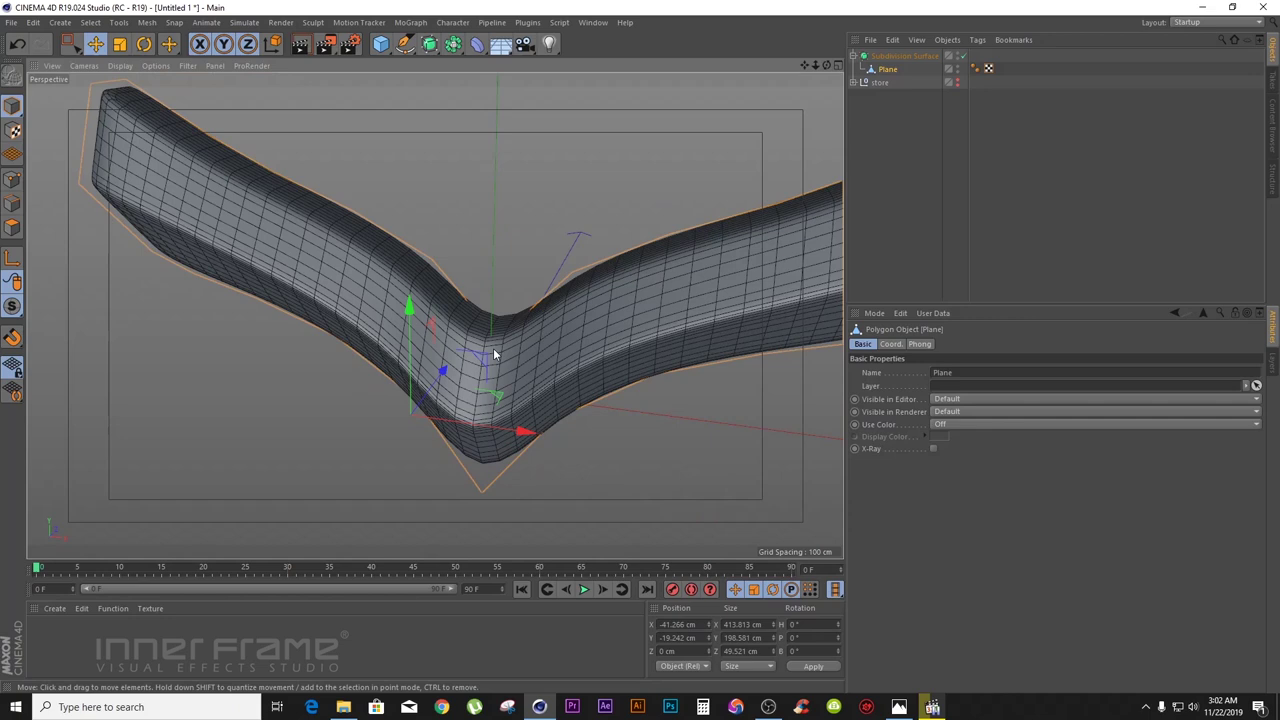
{"action": "left_click", "coordinate": [899, 707]}
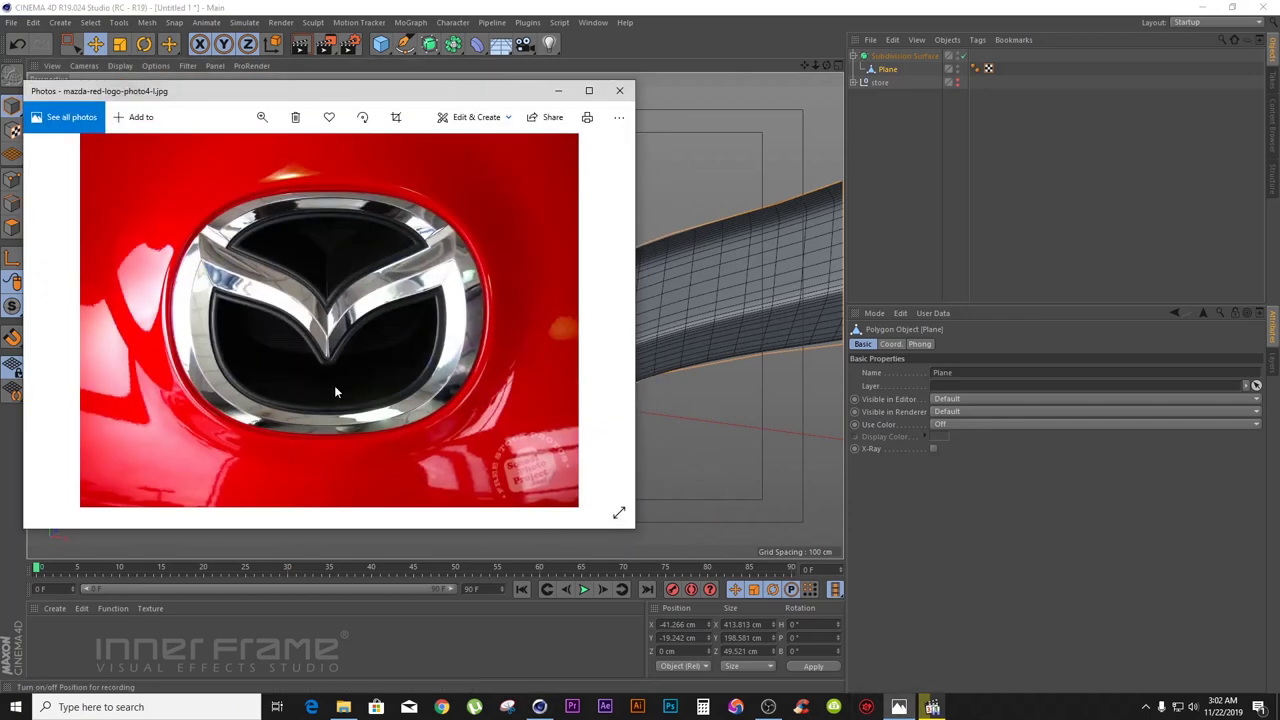
{"action": "left_click", "coordinate": [558, 90]}
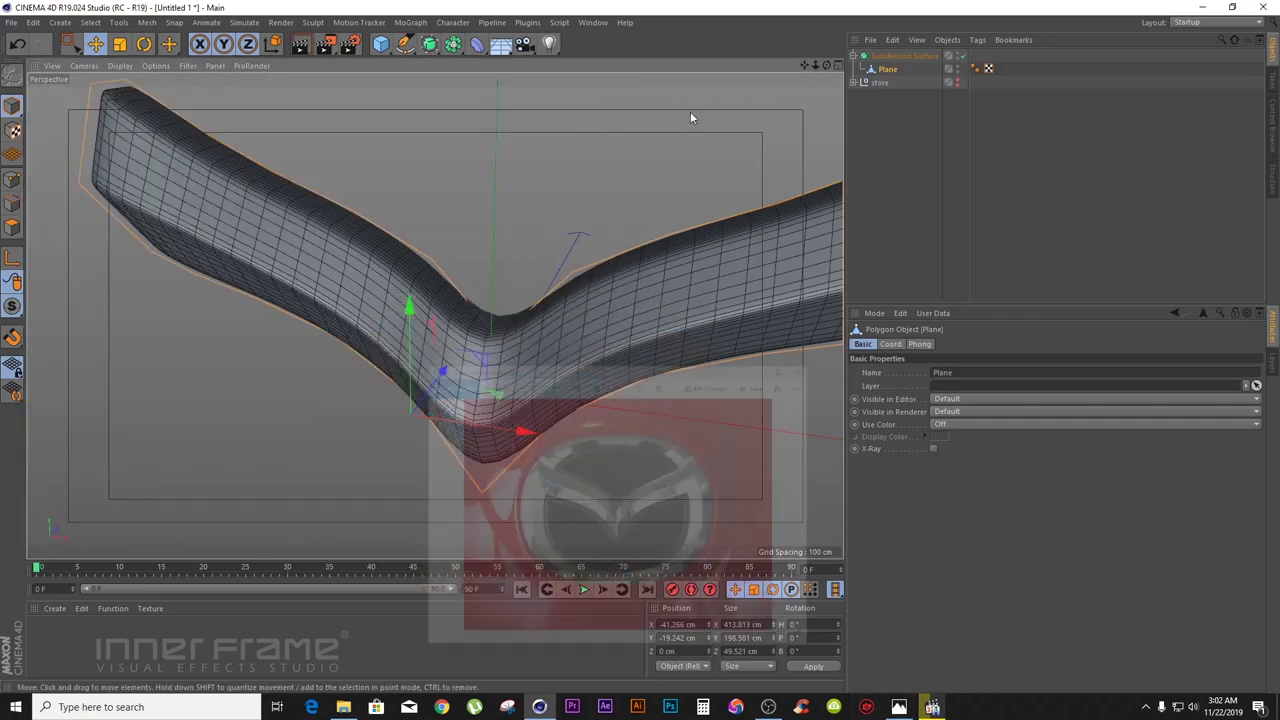
- Turn off the Subdivision Surface and add loop cuts to the Plane close to both sides of the V's centre seam
{"action": "left_click", "coordinate": [966, 56]}
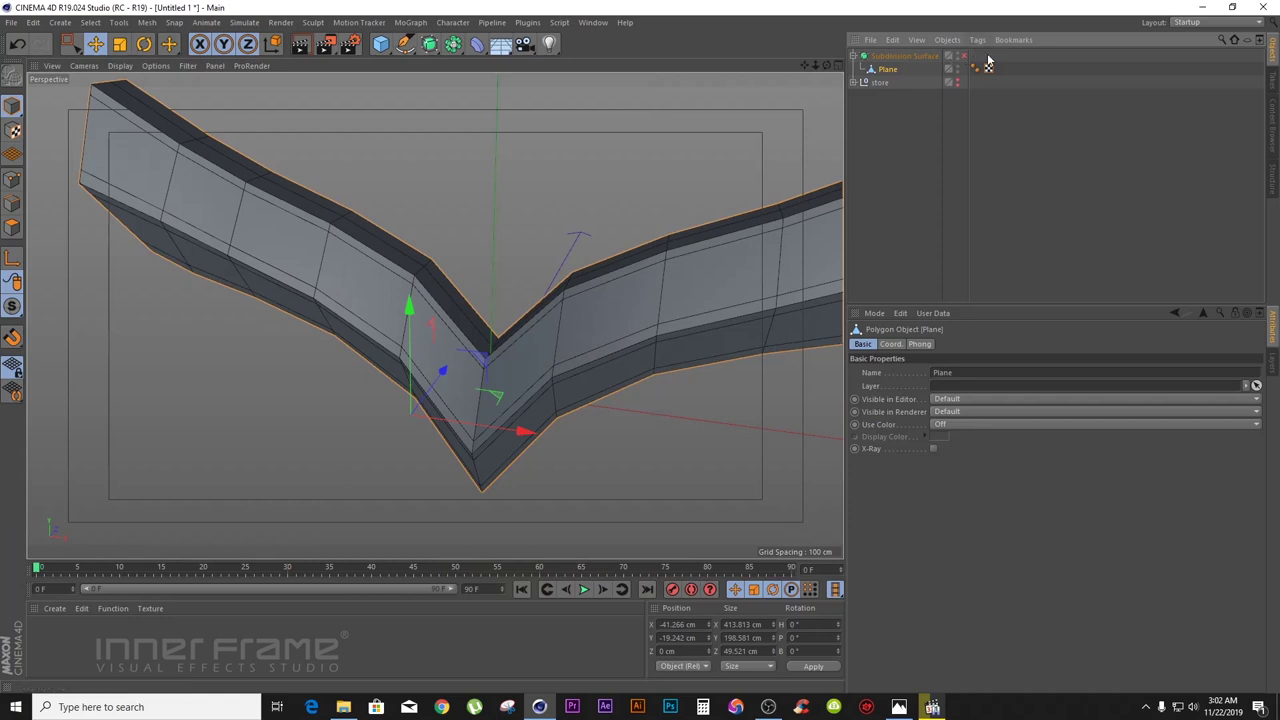
{"action": "left_click_drag", "start_coordinate": [816, 65], "coordinate": [655, 0]}
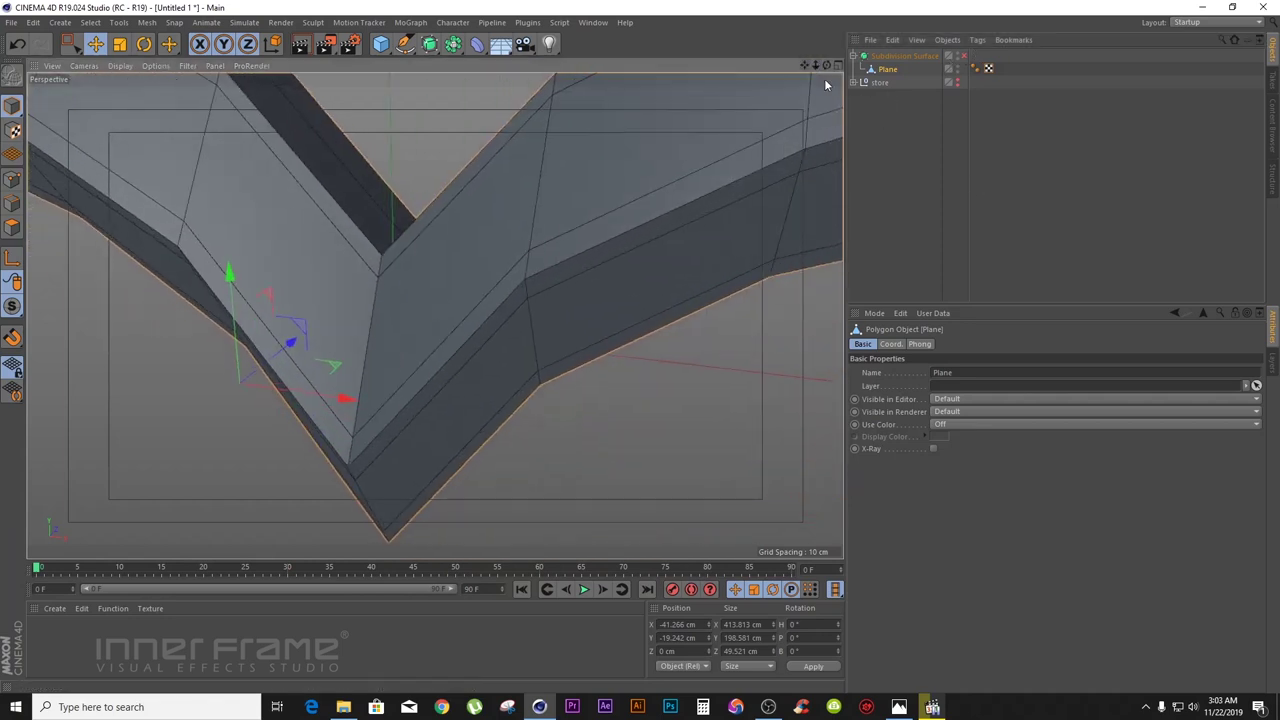
{"action": "mouse_move", "coordinate": [827, 65]}
{"action": "left_mouse_down"}
{"action": "mouse_move", "coordinate": [868, 65]}
{"action": "mouse_move", "coordinate": [826, 70]}
{"action": "left_mouse_up"}
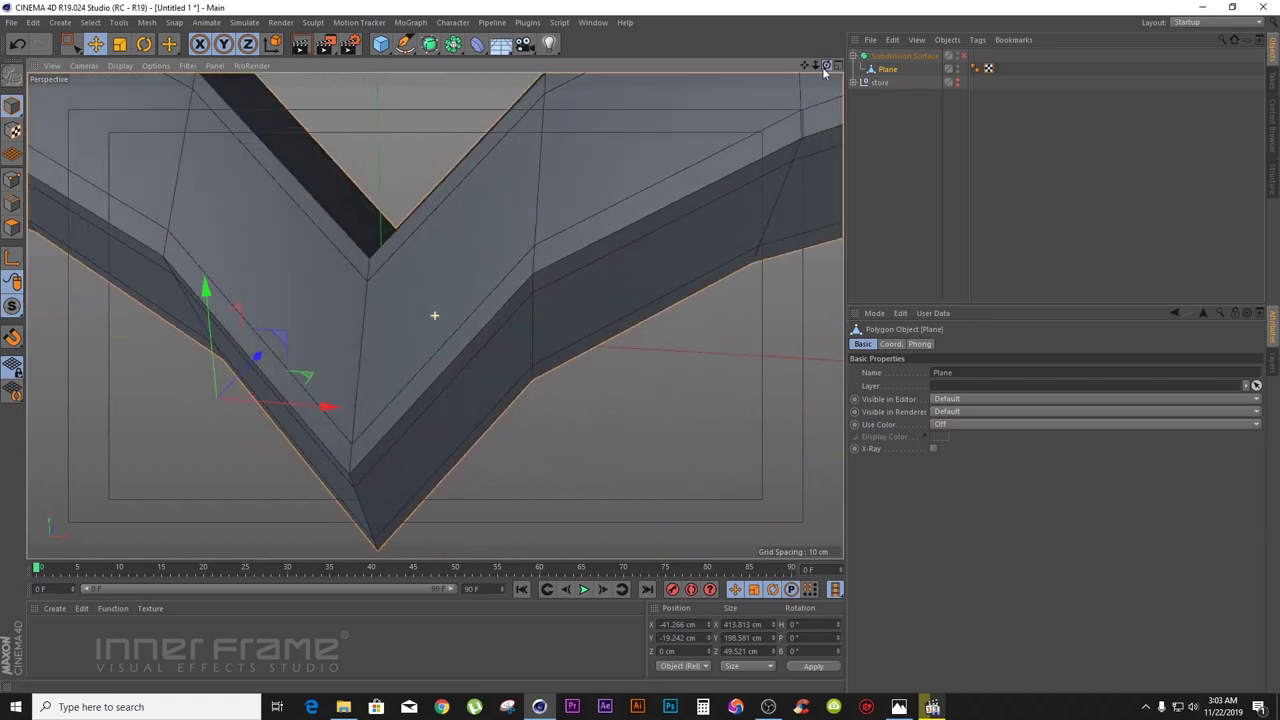
{"action": "left_click", "coordinate": [15, 183]}
{"action": "key", "text": "0"}
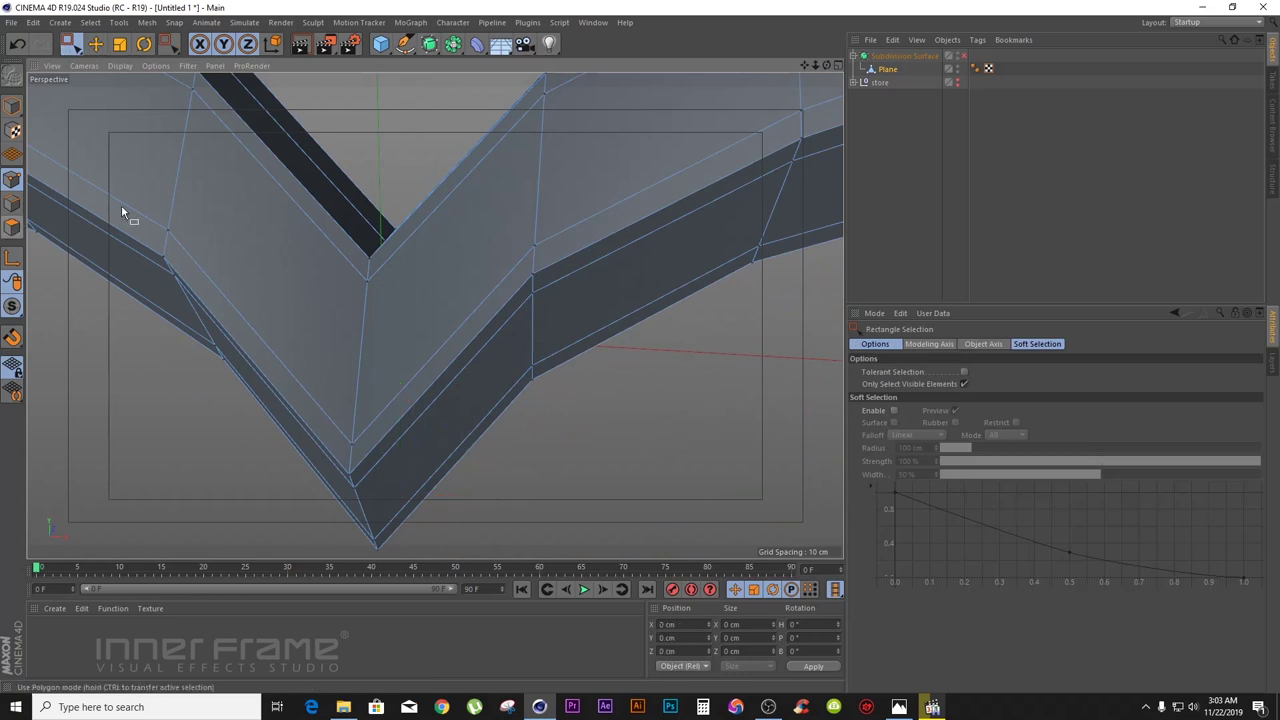
{"action": "left_click_drag", "start_coordinate": [832, 68], "coordinate": [434, 314]}
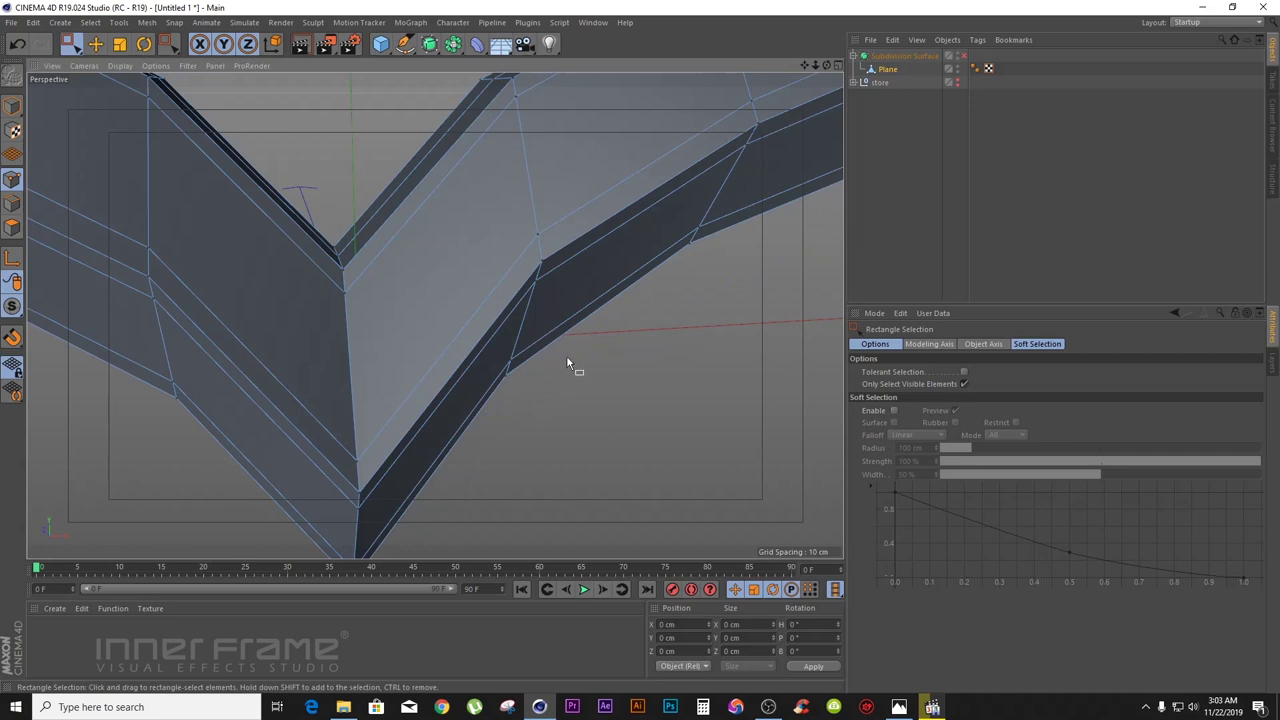
{"action": "right_click", "coordinate": [702, 364]}
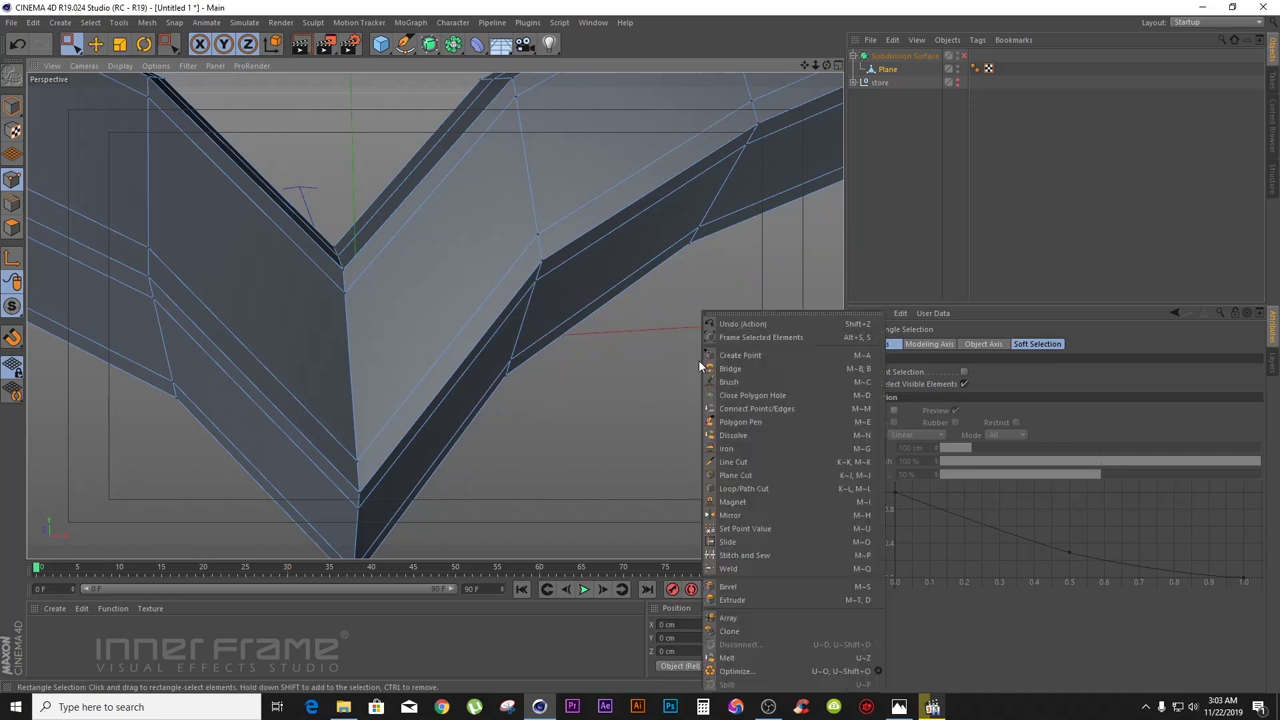
{"action": "left_click", "coordinate": [764, 487]}
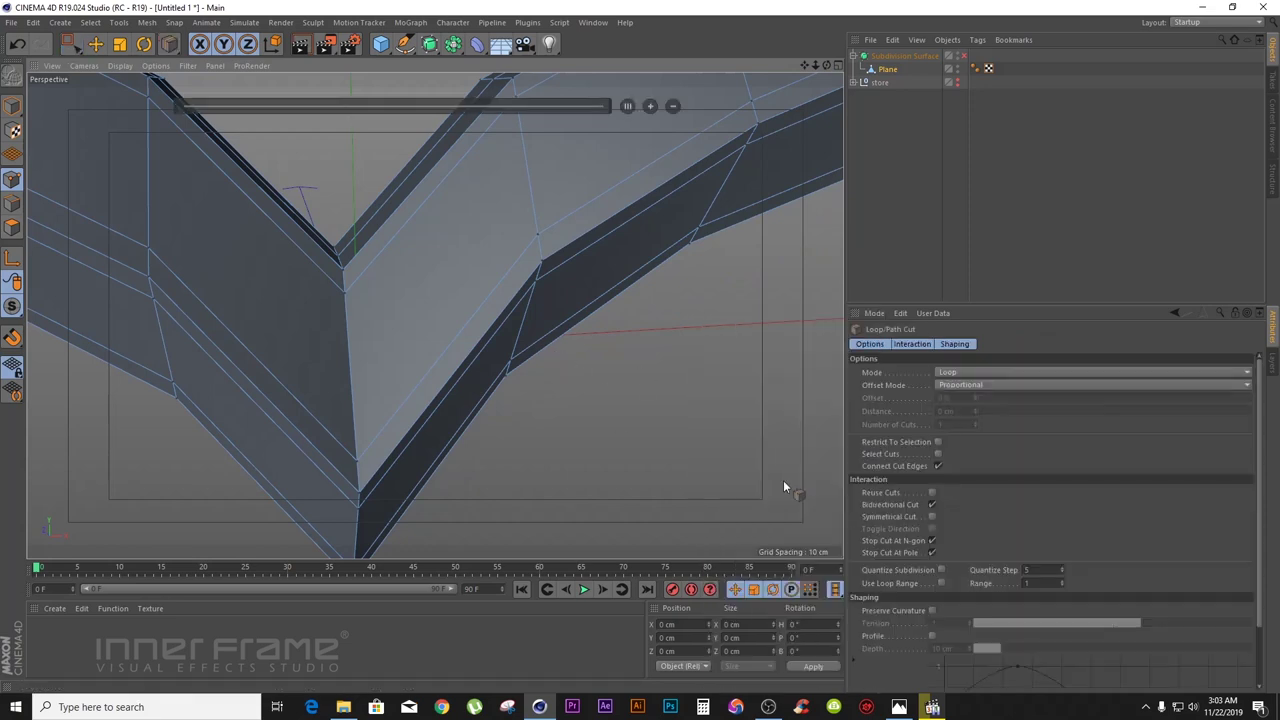
{"action": "left_click", "coordinate": [350, 285]}
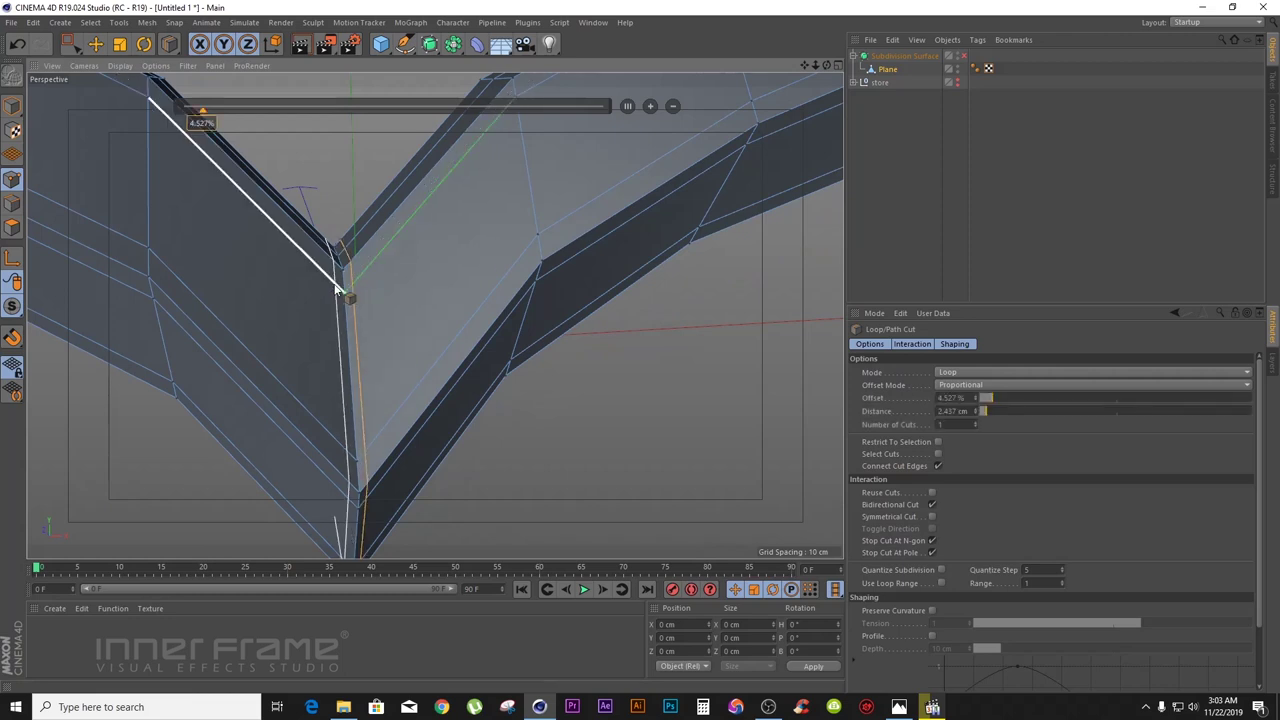
{"action": "key", "text": "e"}
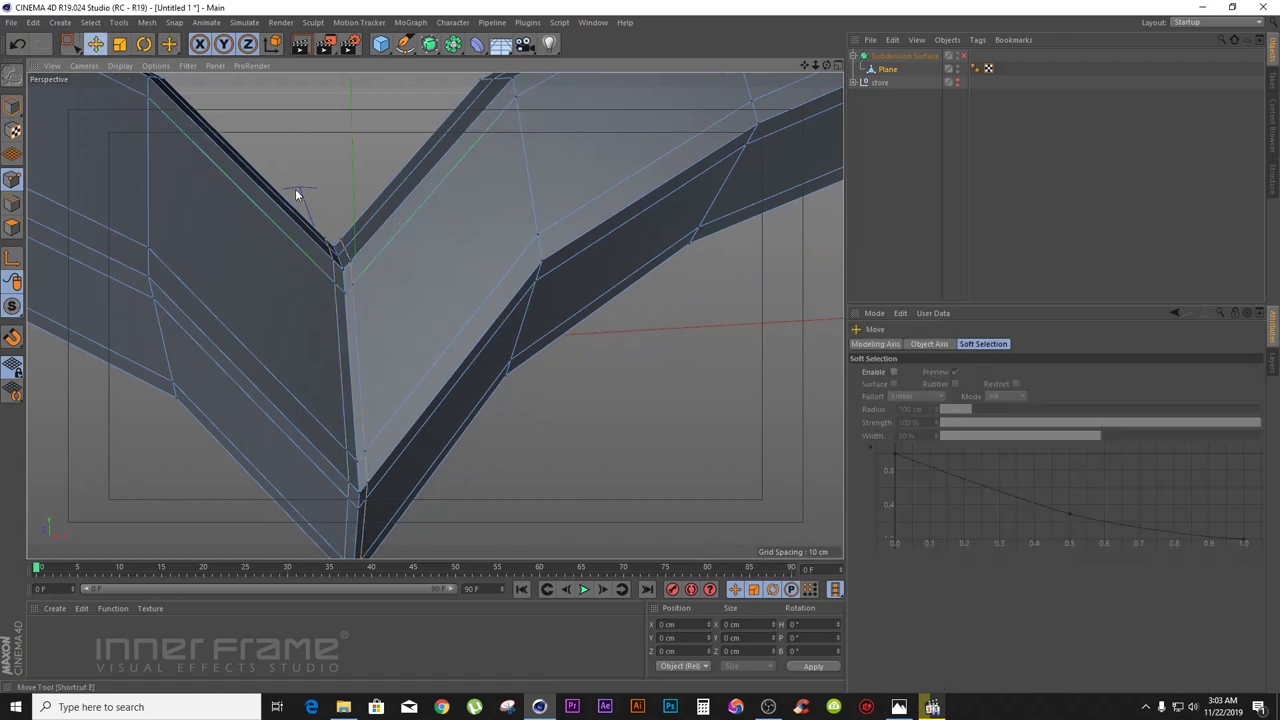
- Turn the Subdivision Surface back on and show the V in Model mode, shaded without wireframe lines
{"action": "left_click", "coordinate": [964, 57]}
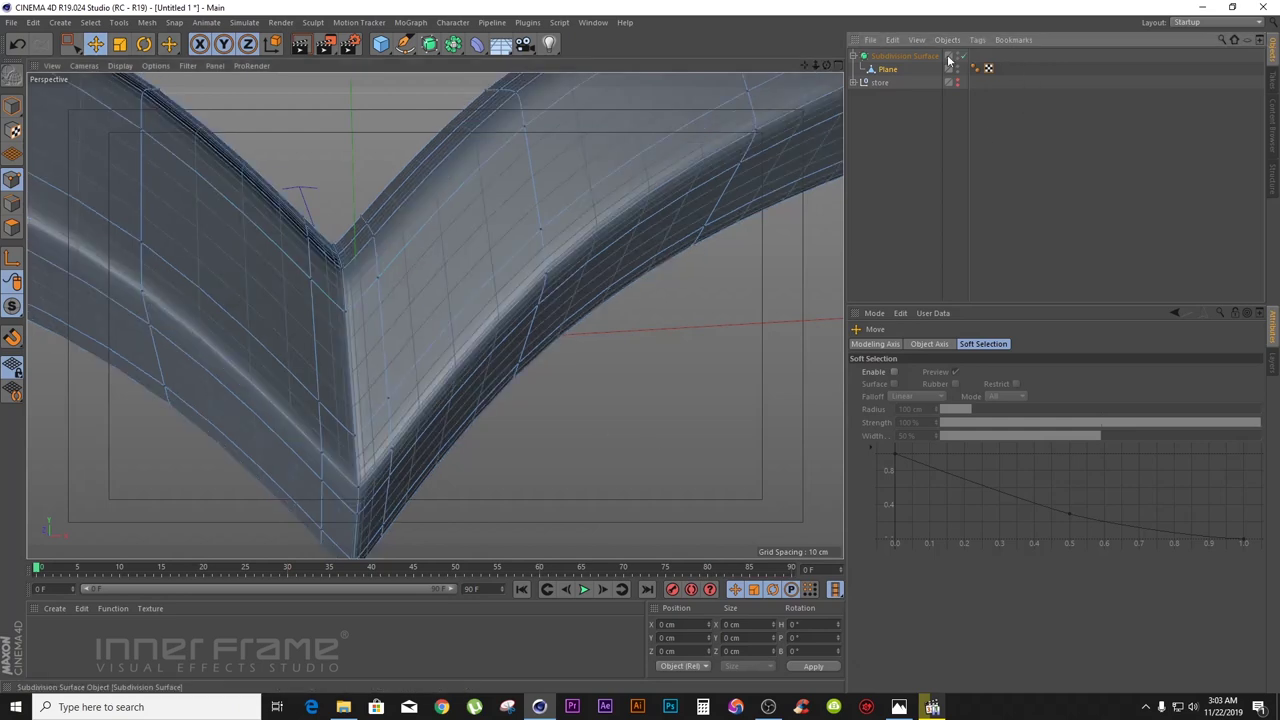
{"action": "left_click", "coordinate": [84, 66]}
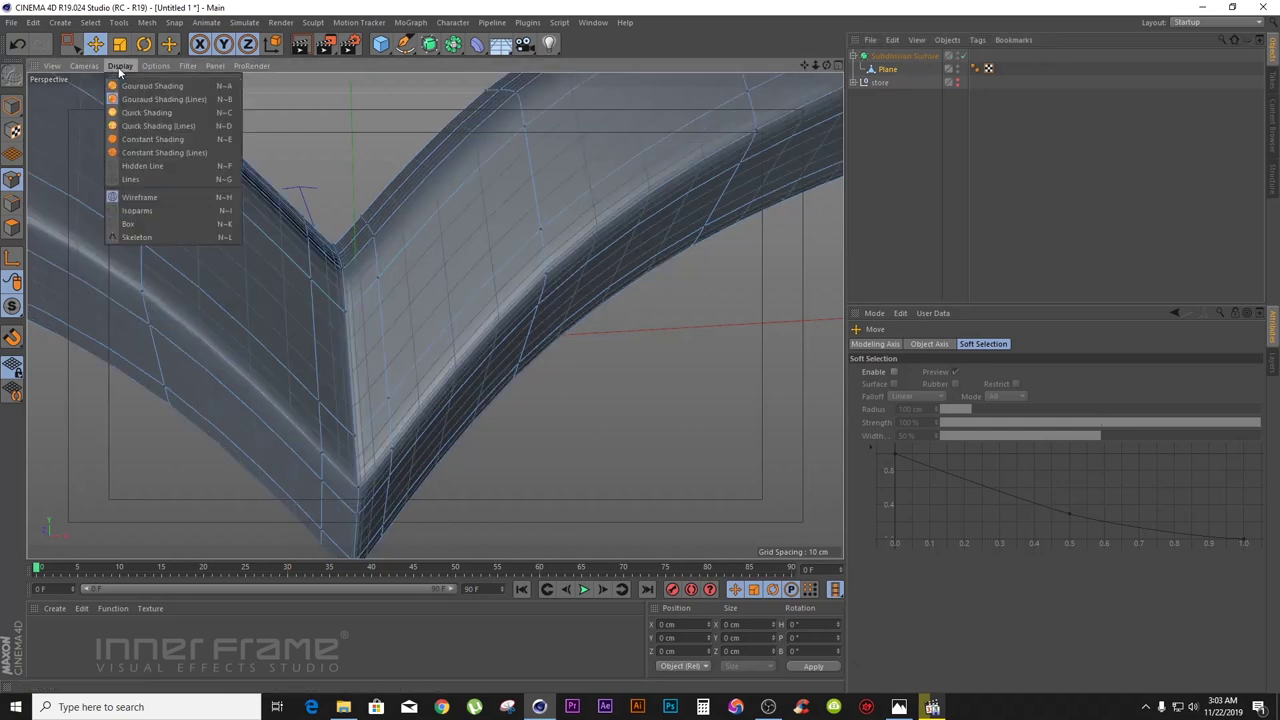
{"action": "left_click", "coordinate": [13, 106]}
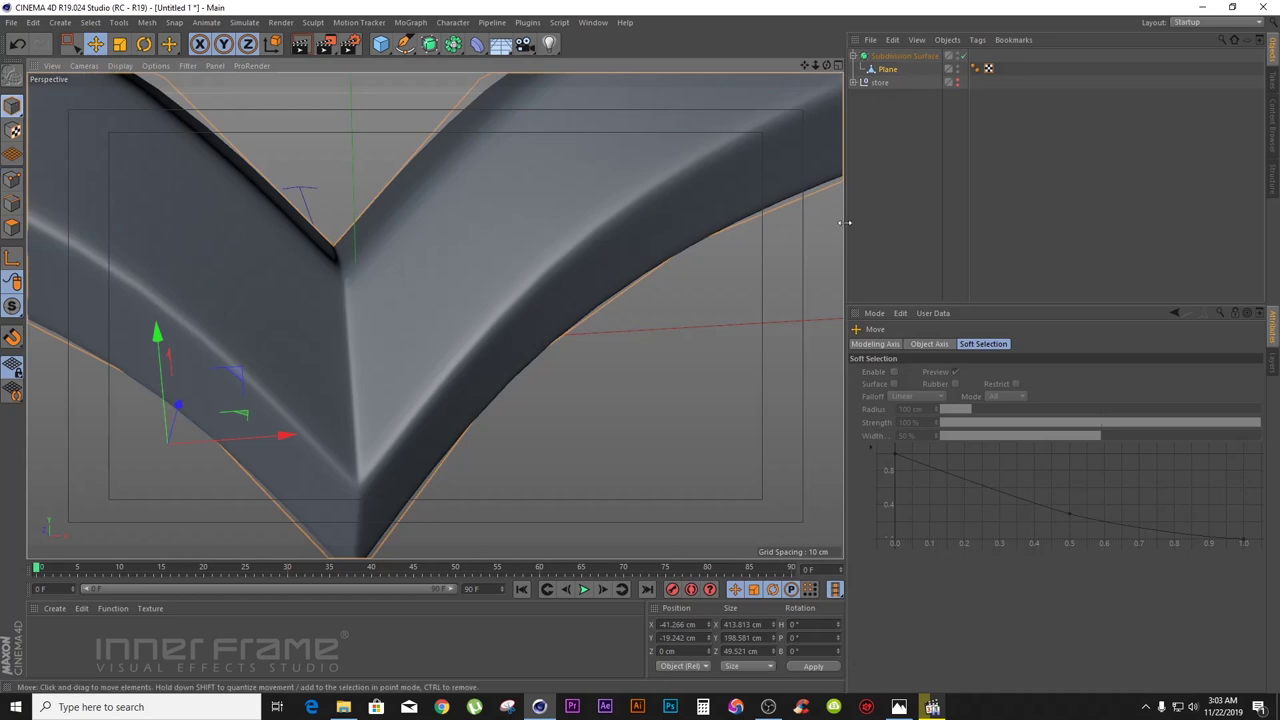
- Examine the whole smoothed V without a selection highlight and compare its shape with the Mazda logo reference photo
{"action": "left_click", "coordinate": [689, 346]}
{"action": "left_click", "coordinate": [899, 707]}
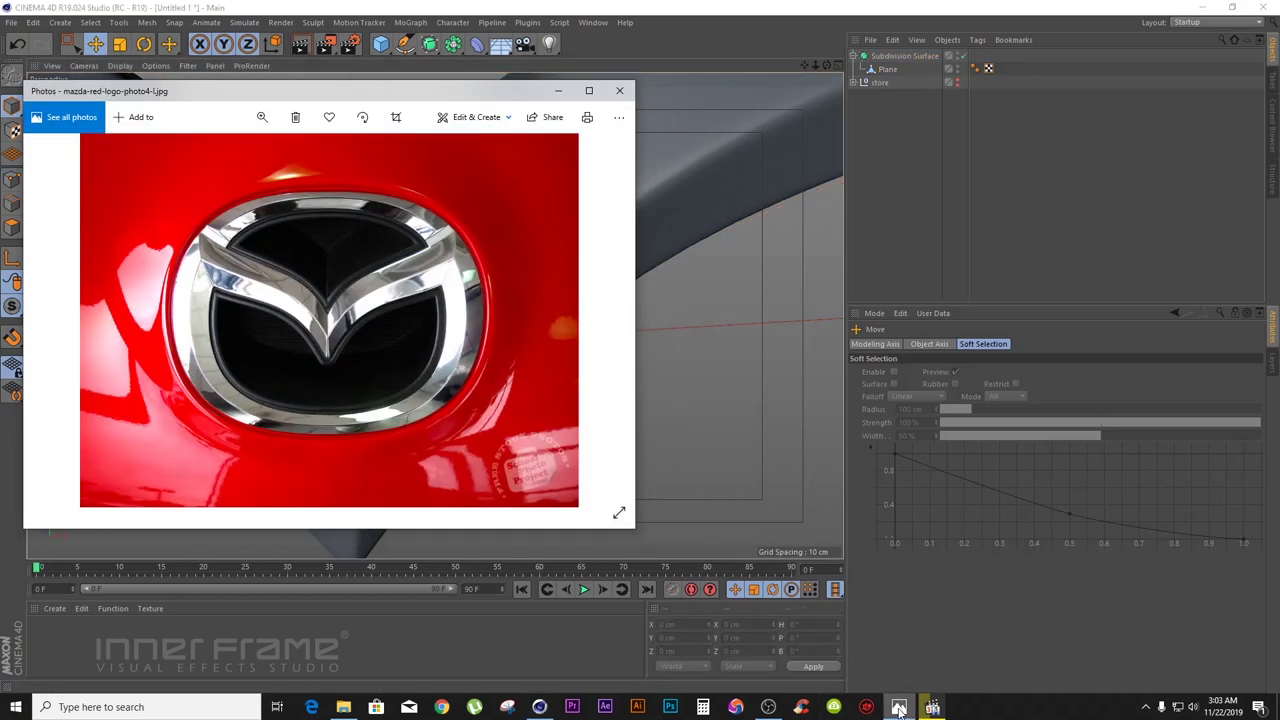
{"action": "left_click", "coordinate": [900, 707]}
{"action": "left_click_drag", "start_coordinate": [817, 66], "coordinate": [433, 314]}
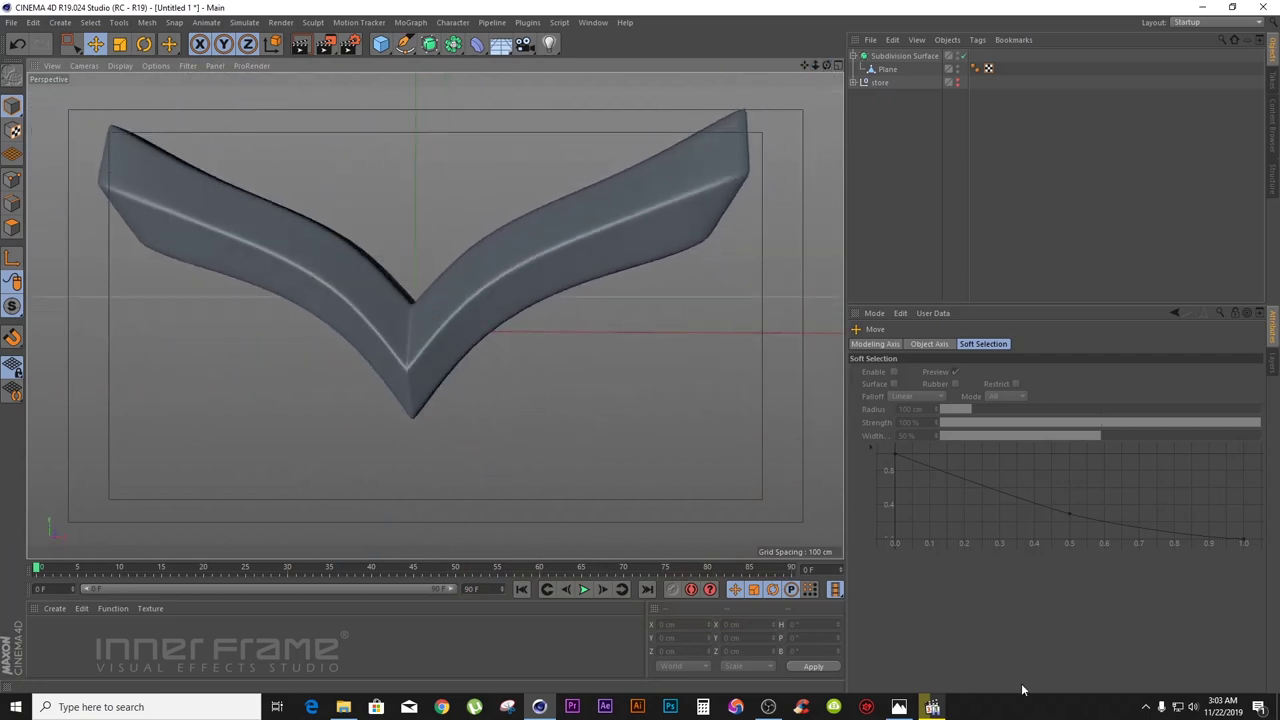
{"action": "left_click", "coordinate": [899, 707]}
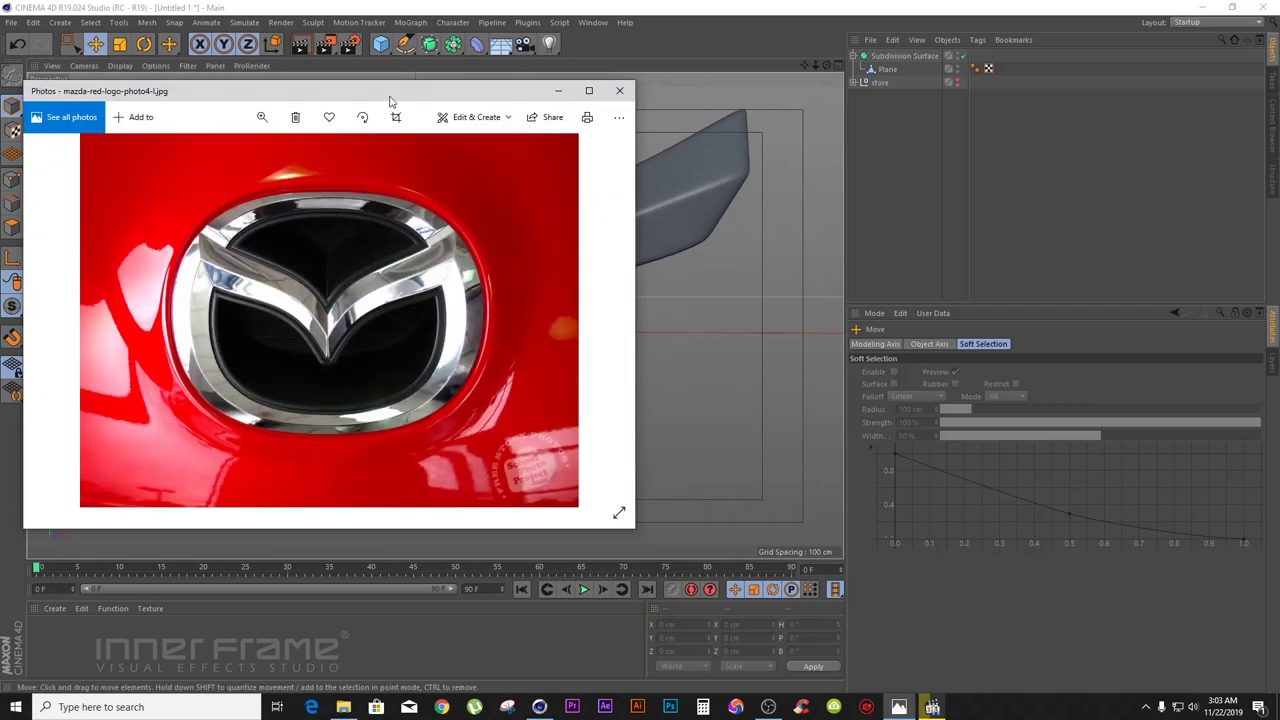
{"action": "left_click", "coordinate": [558, 90]}
- Check in the front view how the V's mesh follows the background logo image at both wing tips and around the centre seam
{"action": "left_click", "coordinate": [838, 66]}
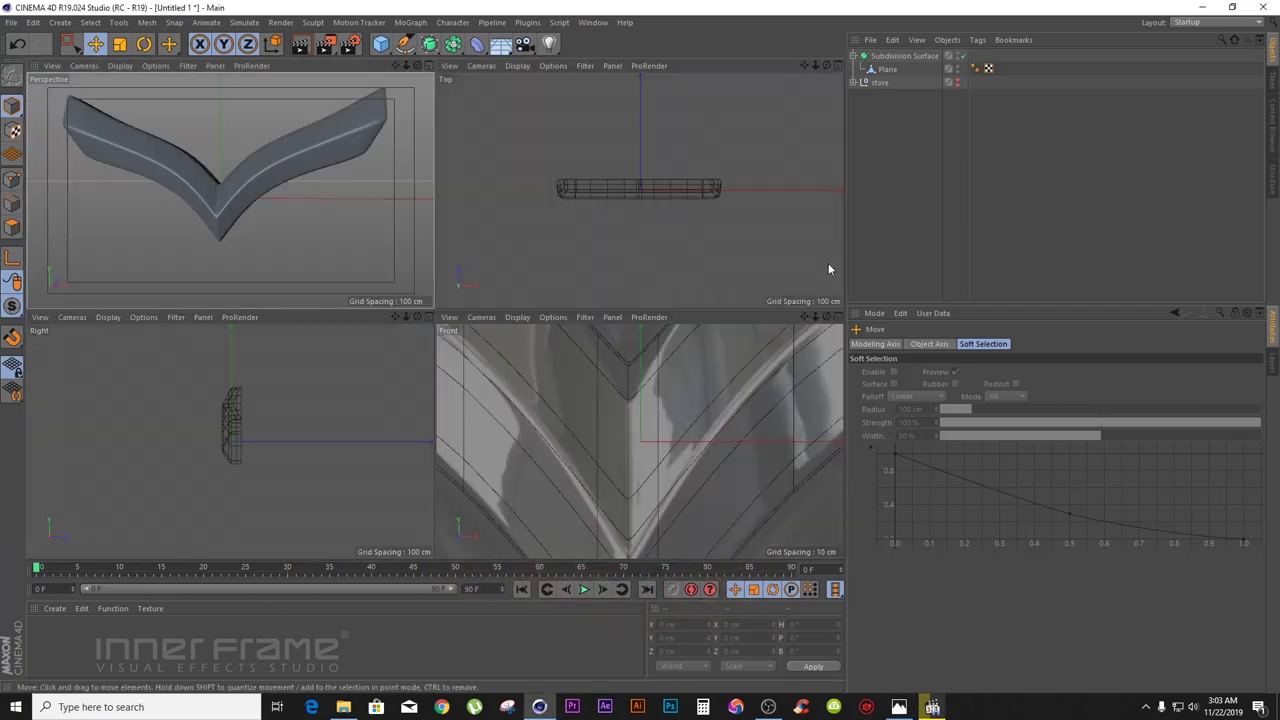
{"action": "left_click", "coordinate": [840, 317]}
{"action": "scroll", "coordinate": [434, 315], "scroll_direction": "down", "scroll_amount": 10}
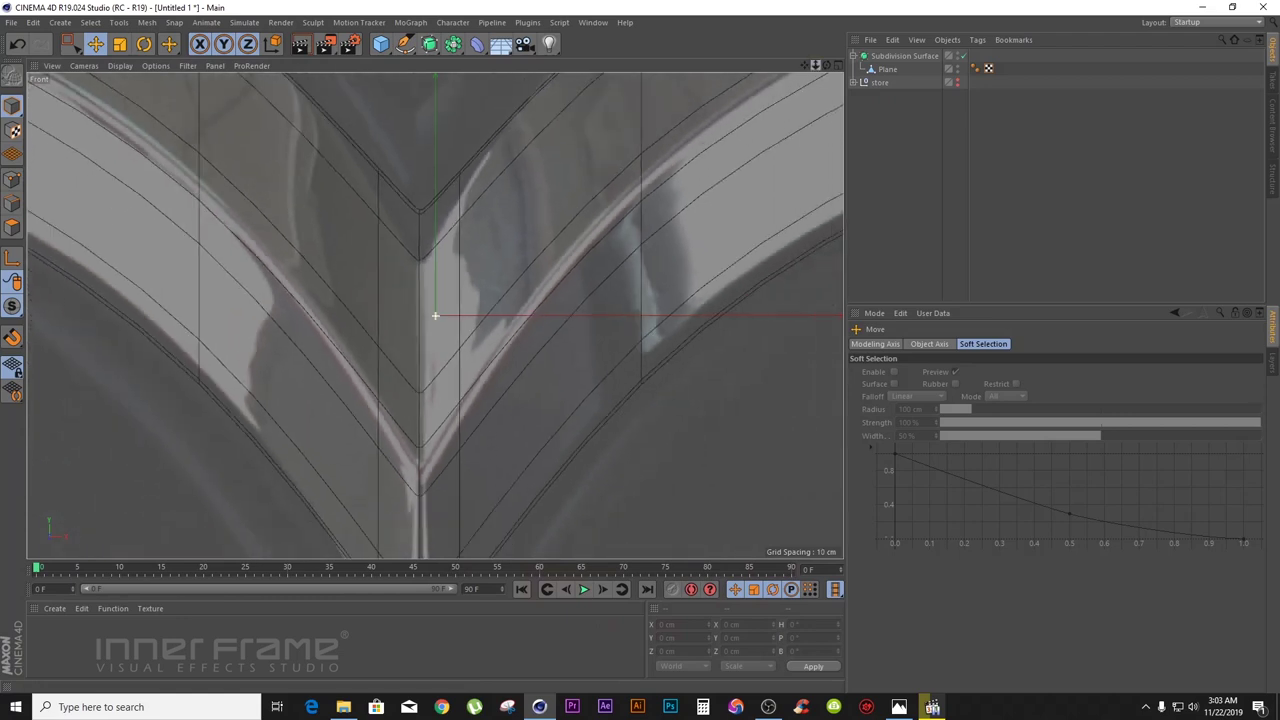
{"action": "left_click_drag", "start_coordinate": [803, 67], "coordinate": [1034, 265]}
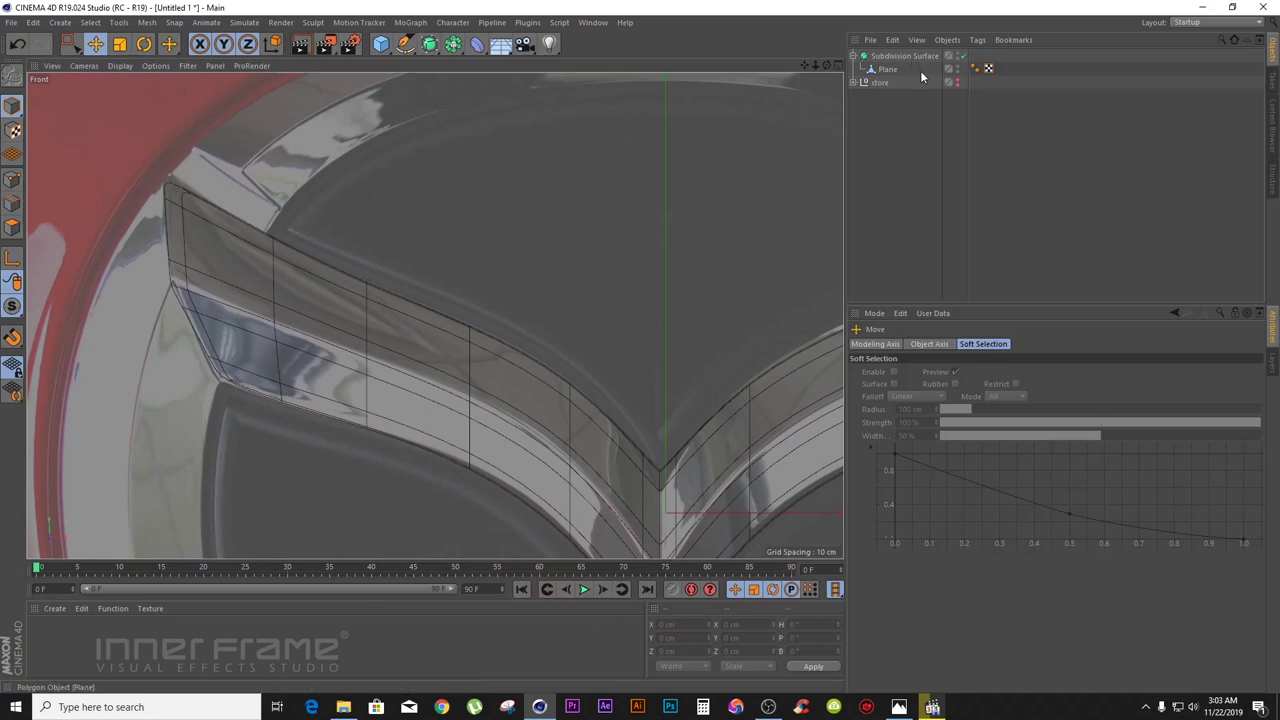
{"action": "left_click_drag", "start_coordinate": [804, 65], "coordinate": [435, 315]}
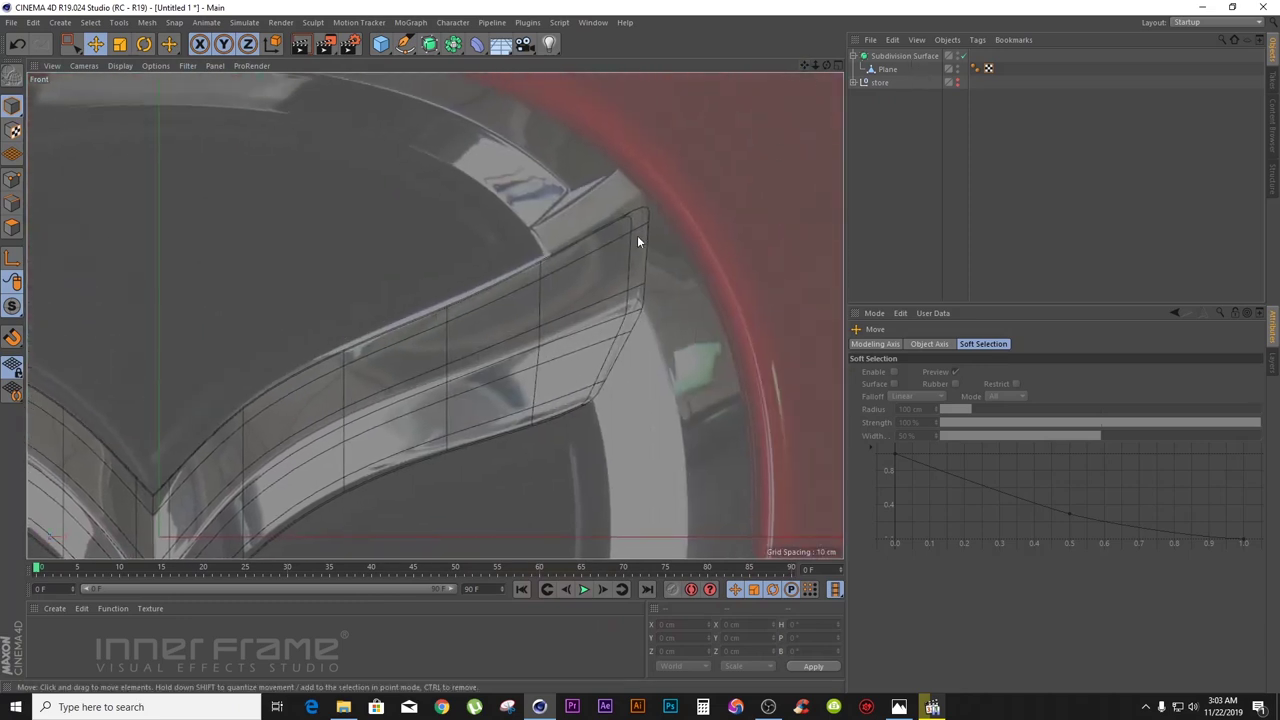
{"action": "left_click_drag", "start_coordinate": [805, 65], "coordinate": [435, 315]}
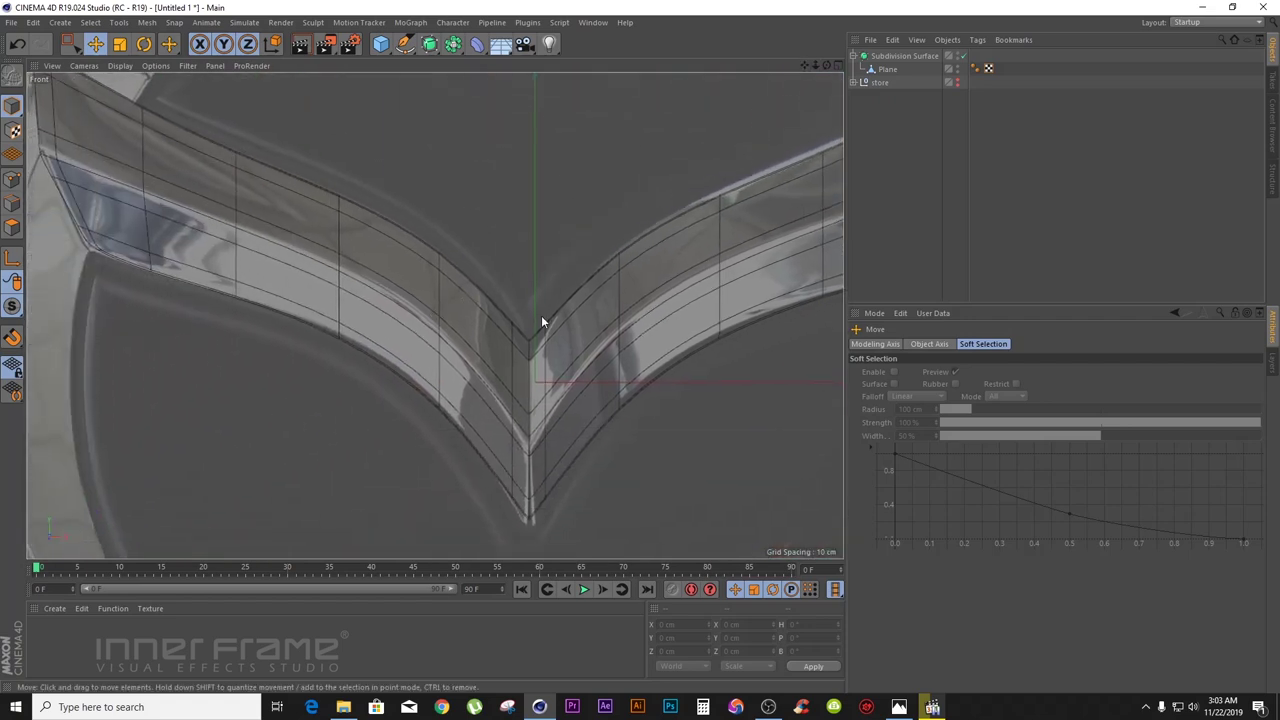
{"action": "left_click_drag", "start_coordinate": [816, 66], "coordinate": [650, 236]}
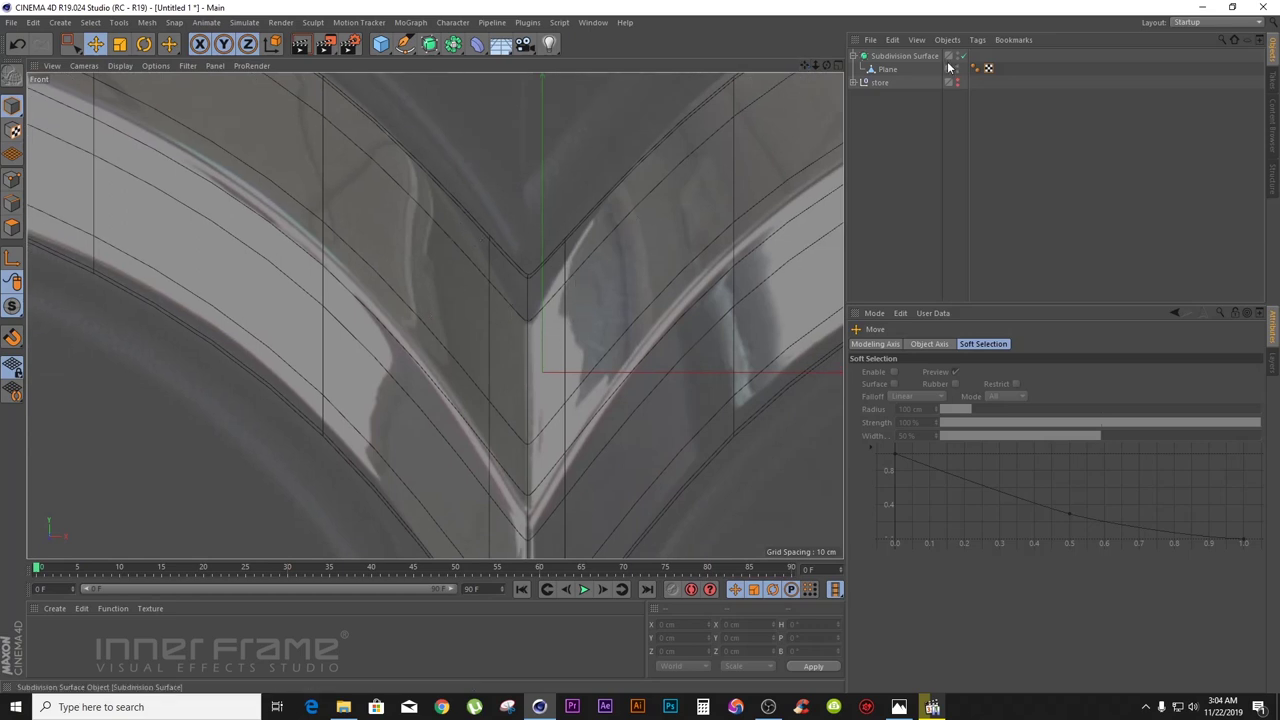
- Turn off the Subdivision Surface and prepare the Plane for point editing with the Rectangle Selection tool
{"action": "left_click", "coordinate": [887, 69]}
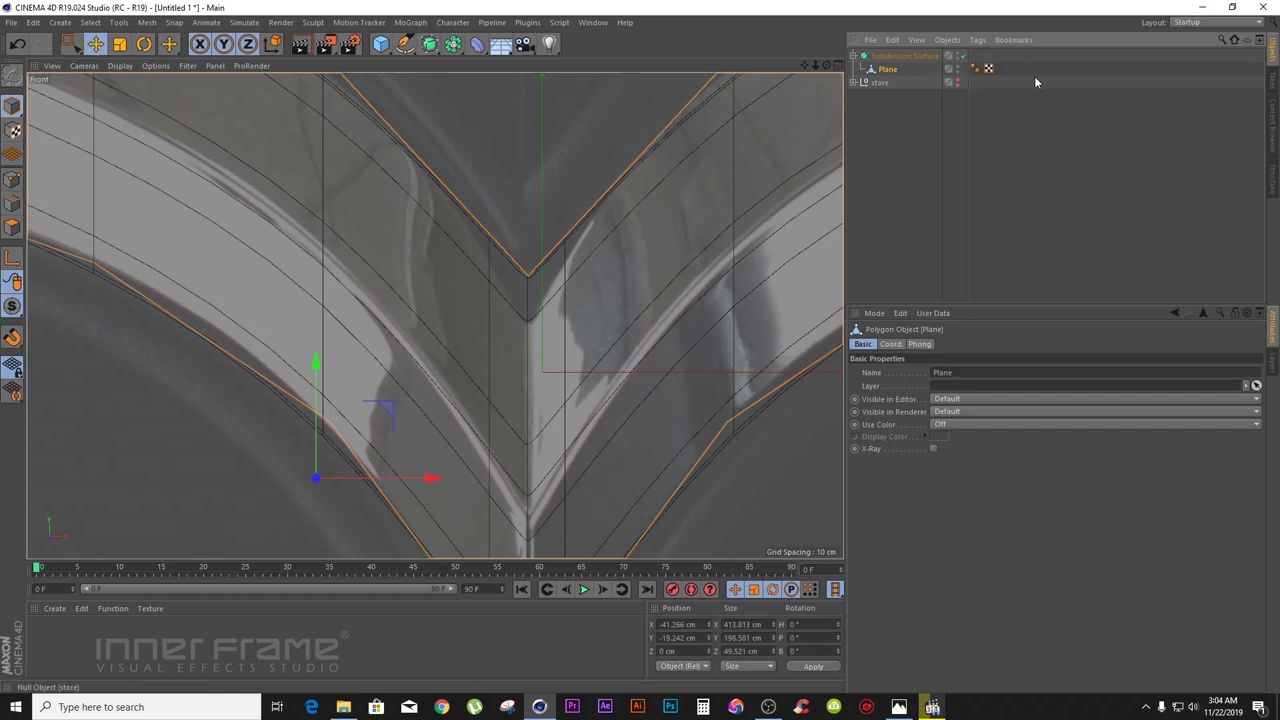
{"action": "left_click", "coordinate": [14, 181]}
{"action": "left_click", "coordinate": [964, 56]}
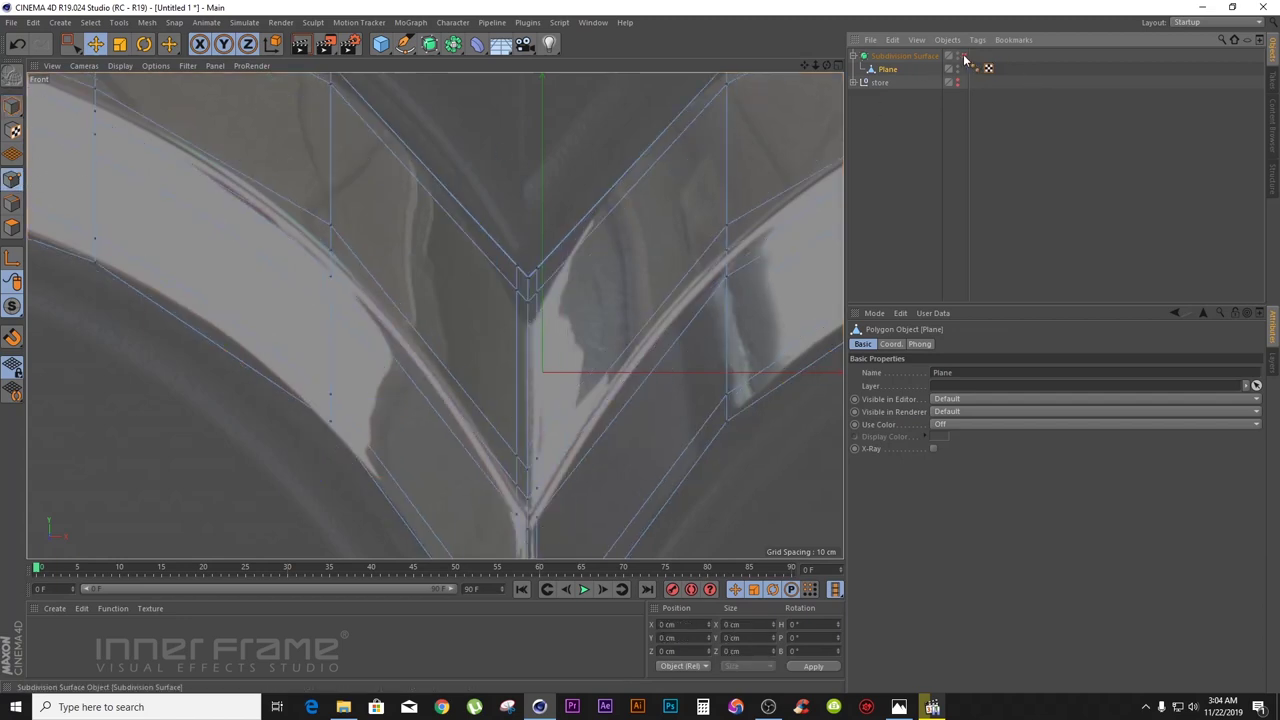
{"action": "left_click", "coordinate": [71, 44]}
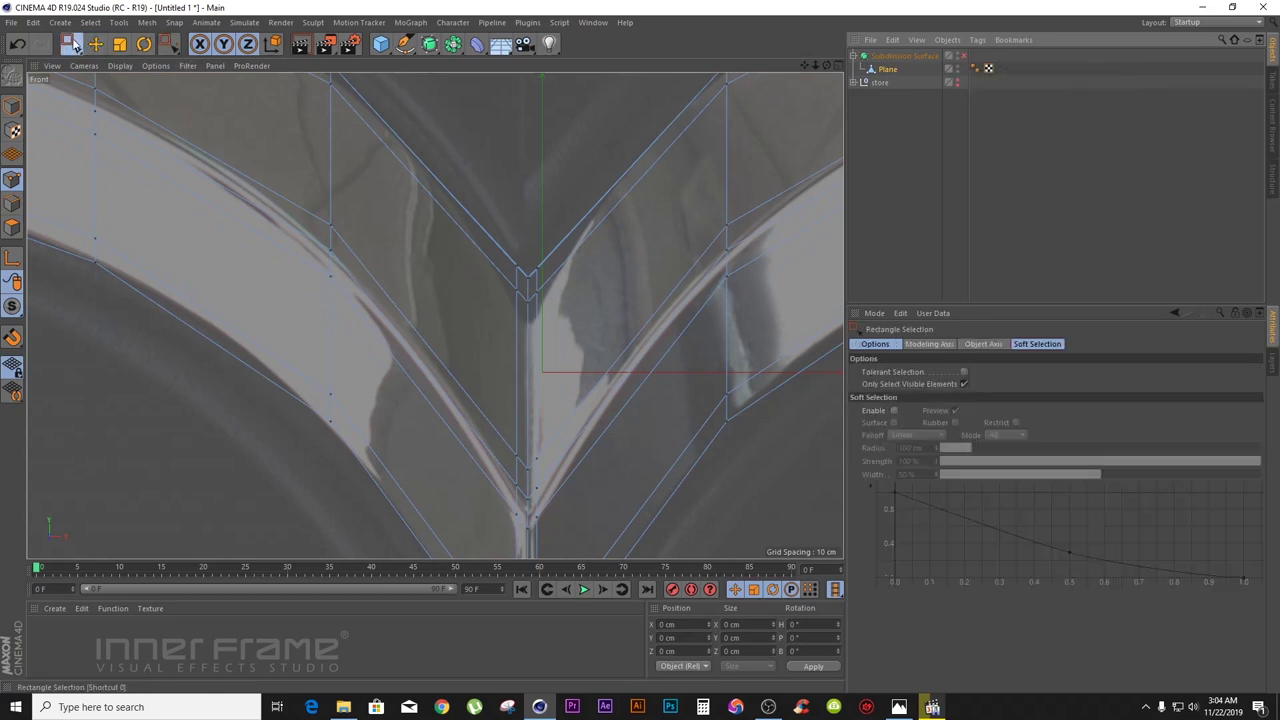
- Select the Plane's points at the V's upper centre notch and undo a trial move straight down
{"action": "left_click_drag", "start_coordinate": [486, 243], "coordinate": [563, 330]}
{"action": "left_click_drag", "start_coordinate": [528, 178], "coordinate": [528, 206]}
{"action": "key", "text": "ctrl+z"}
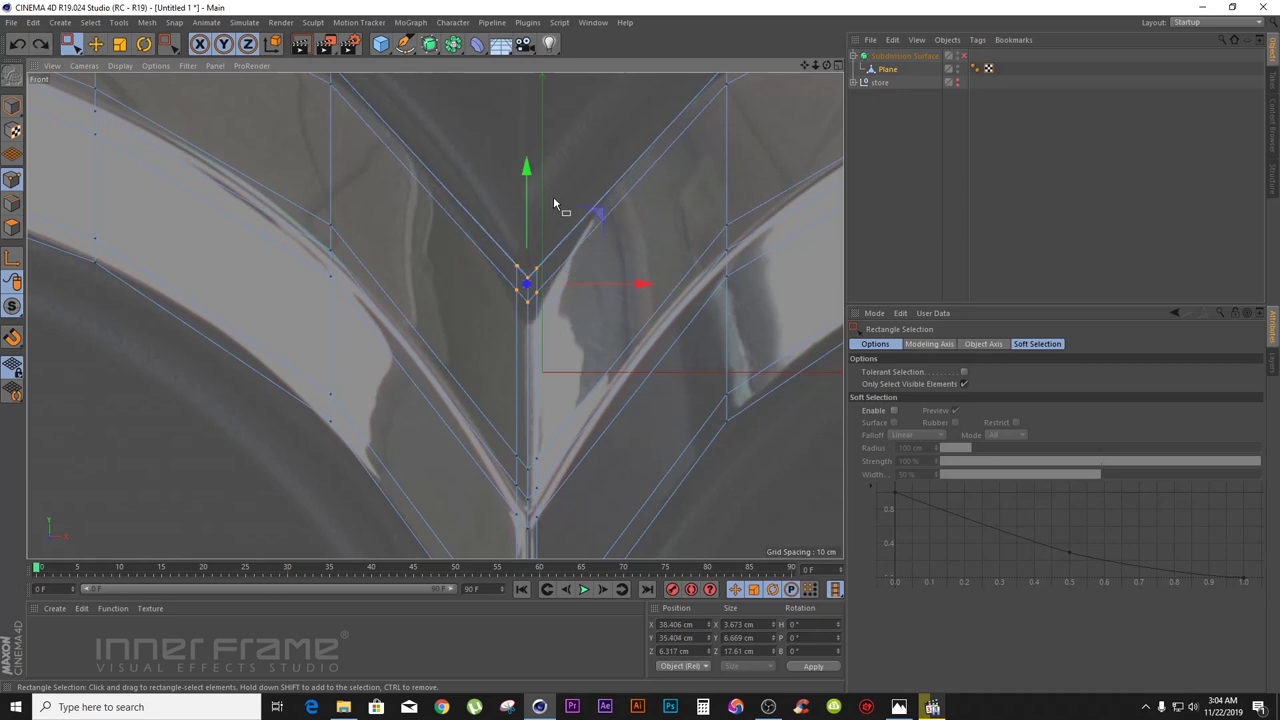
- Allow rectangle selection to include hidden points by turning off Only Select Visible Elements
{"action": "left_click", "coordinate": [838, 66]}
{"action": "left_click", "coordinate": [417, 68]}
{"action": "left_click_drag", "start_coordinate": [406, 66], "coordinate": [540, 66]}
{"action": "left_click_drag", "start_coordinate": [417, 66], "coordinate": [350, 105]}
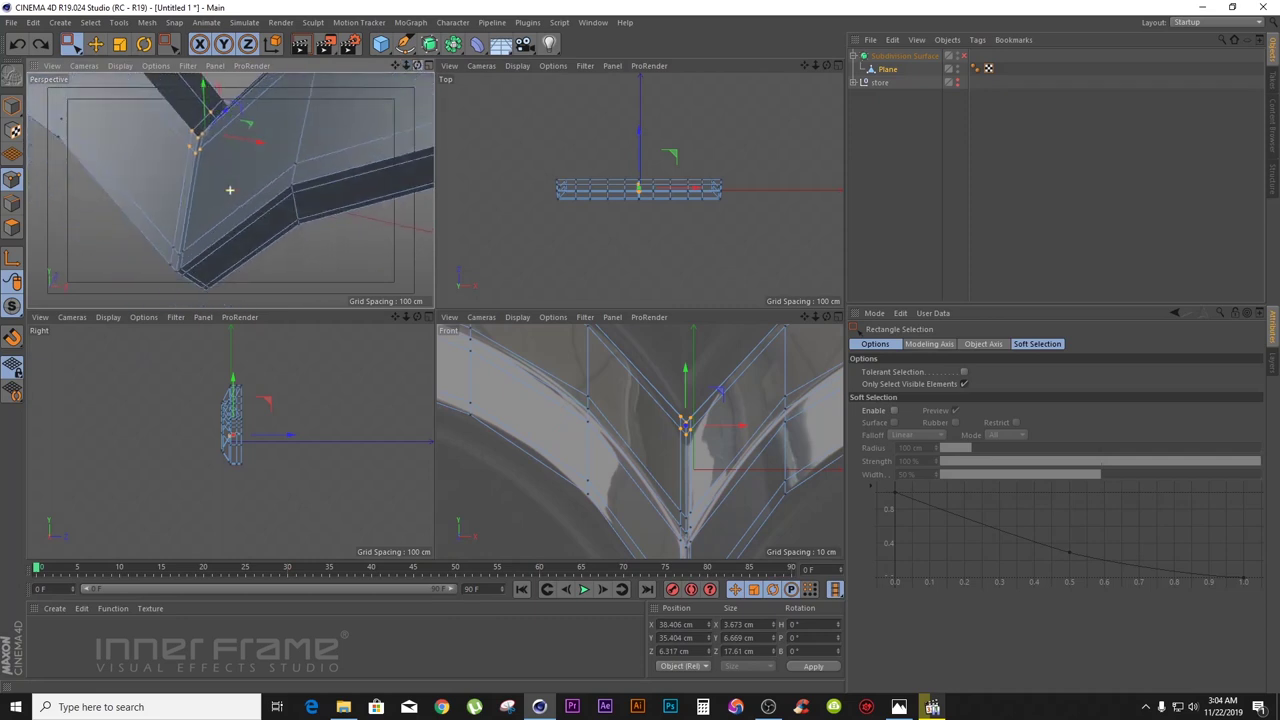
{"action": "left_click_drag", "start_coordinate": [230, 190], "coordinate": [241, 160], "text": "alt"}
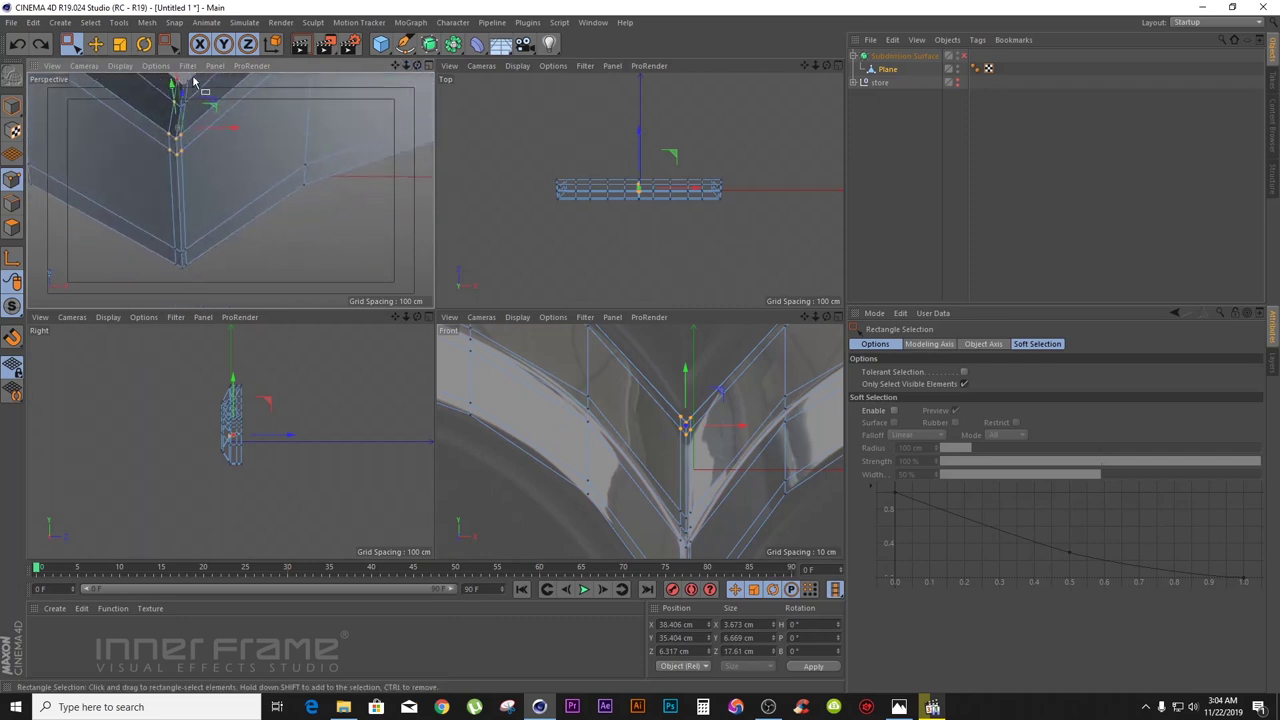
{"action": "left_click_drag", "start_coordinate": [416, 66], "coordinate": [621, 230]}
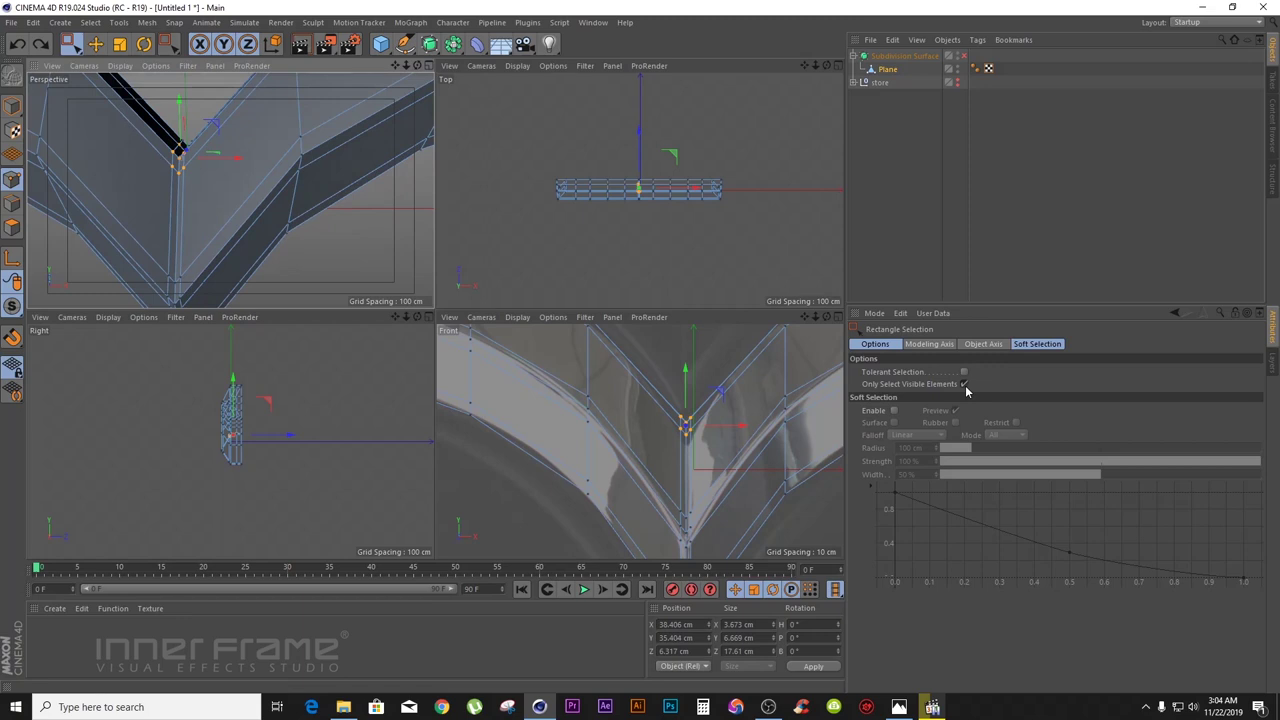
{"action": "left_click", "coordinate": [838, 317]}
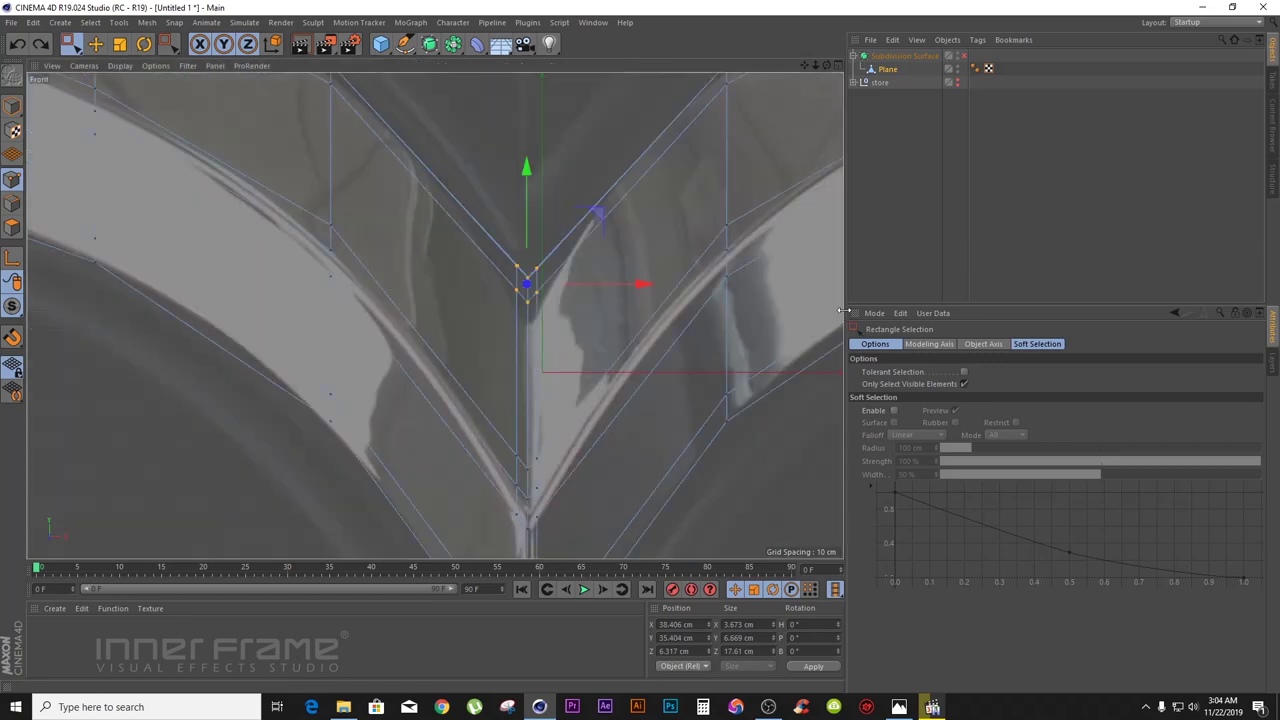
{"action": "left_click", "coordinate": [964, 384]}
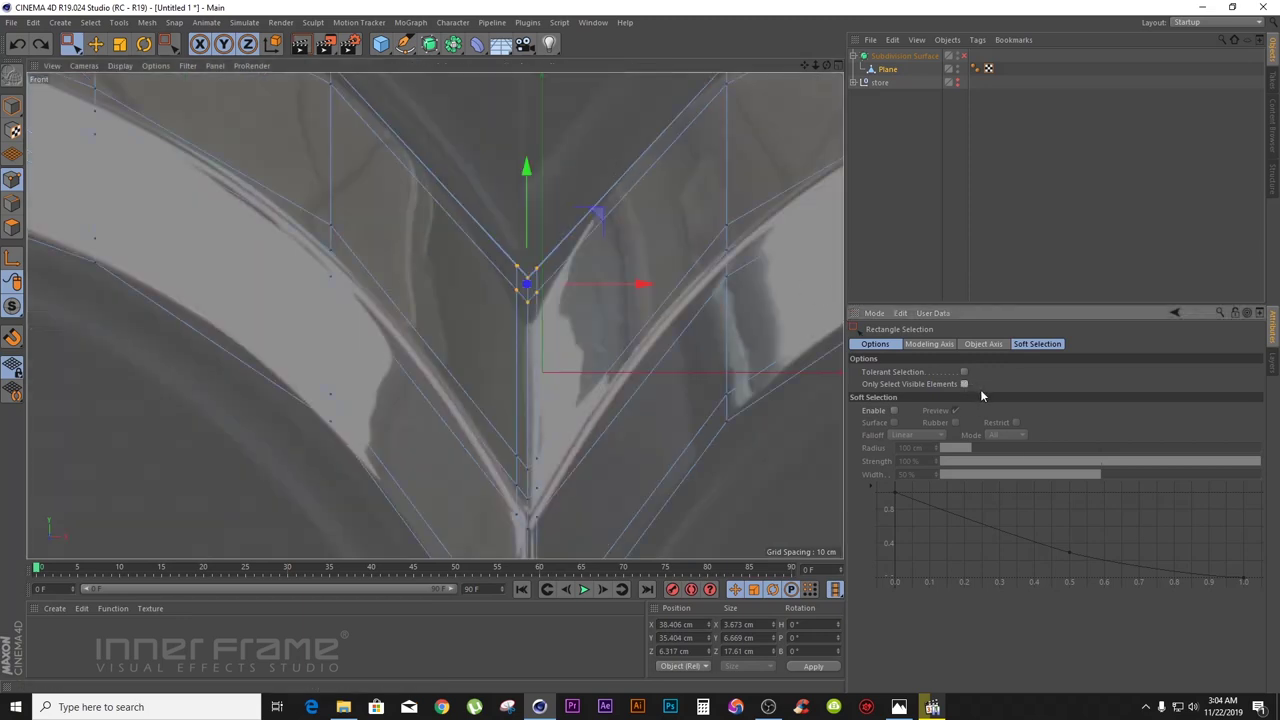
- Select the Plane's points at the V's inner notch through the full depth, lower them about 9 cm, and enable Subdivision Surface
{"action": "left_click", "coordinate": [887, 70]}
{"action": "left_click_drag", "start_coordinate": [474, 181], "coordinate": [578, 360]}
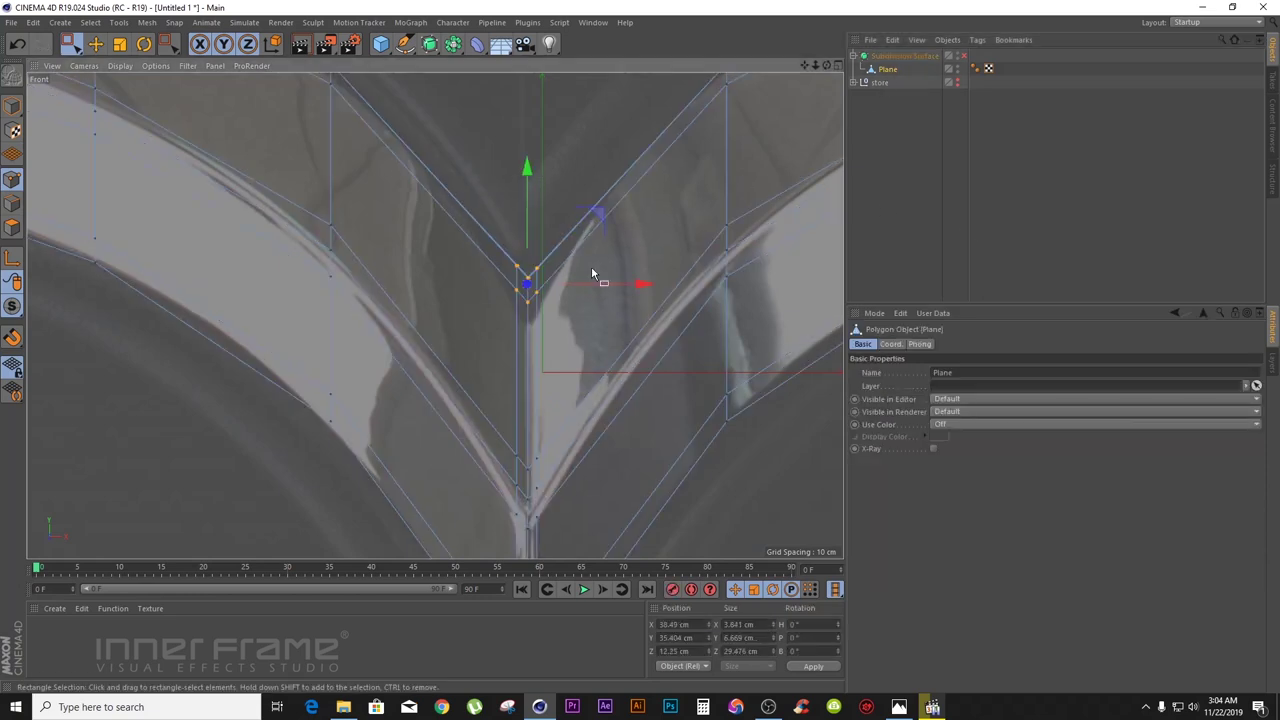
{"action": "left_click_drag", "start_coordinate": [528, 168], "coordinate": [531, 222]}
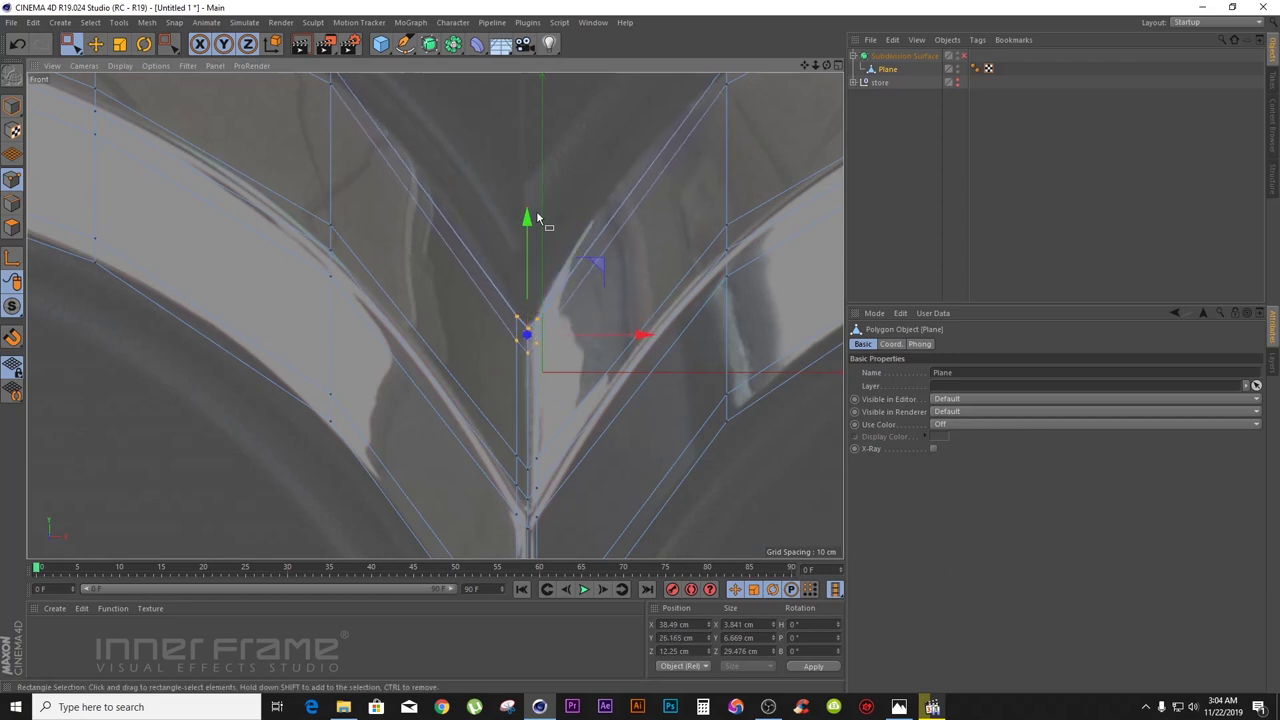
{"action": "left_click", "coordinate": [963, 56]}
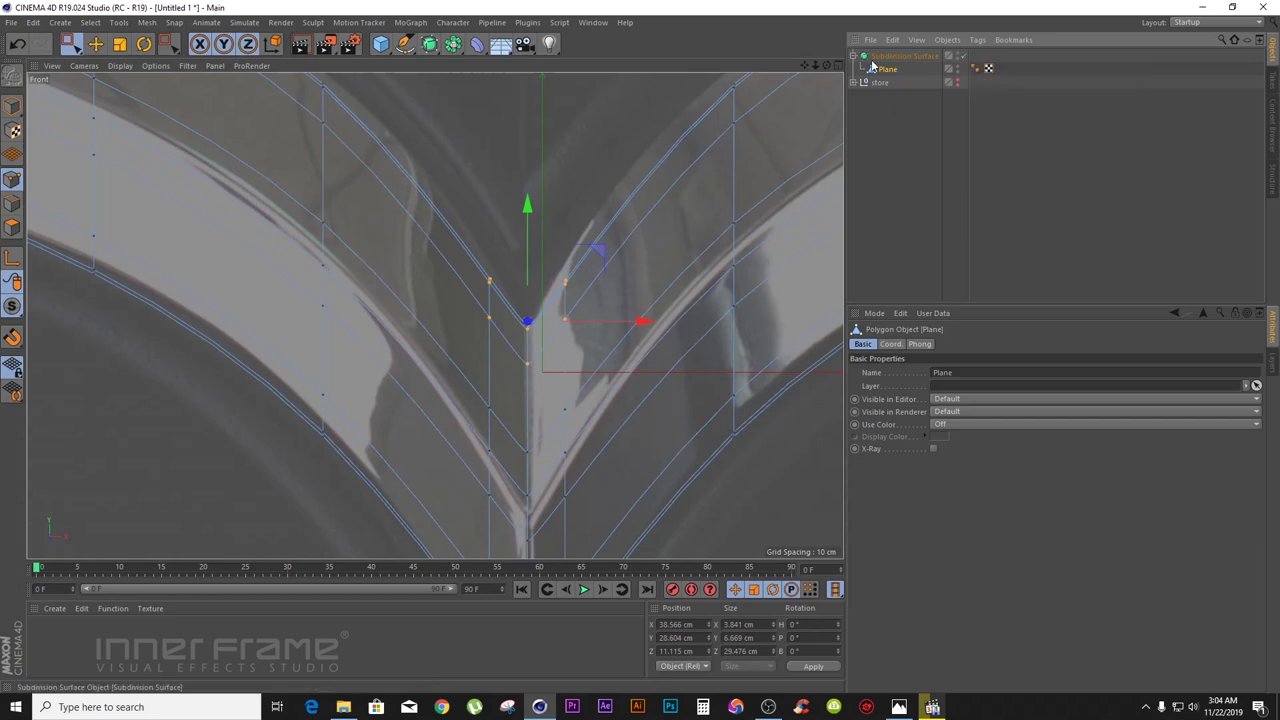
- Select the upper-edge points on both sides of the V's inner notch and adjust their height to follow the reference
{"action": "left_click_drag", "start_coordinate": [497, 252], "coordinate": [463, 358]}
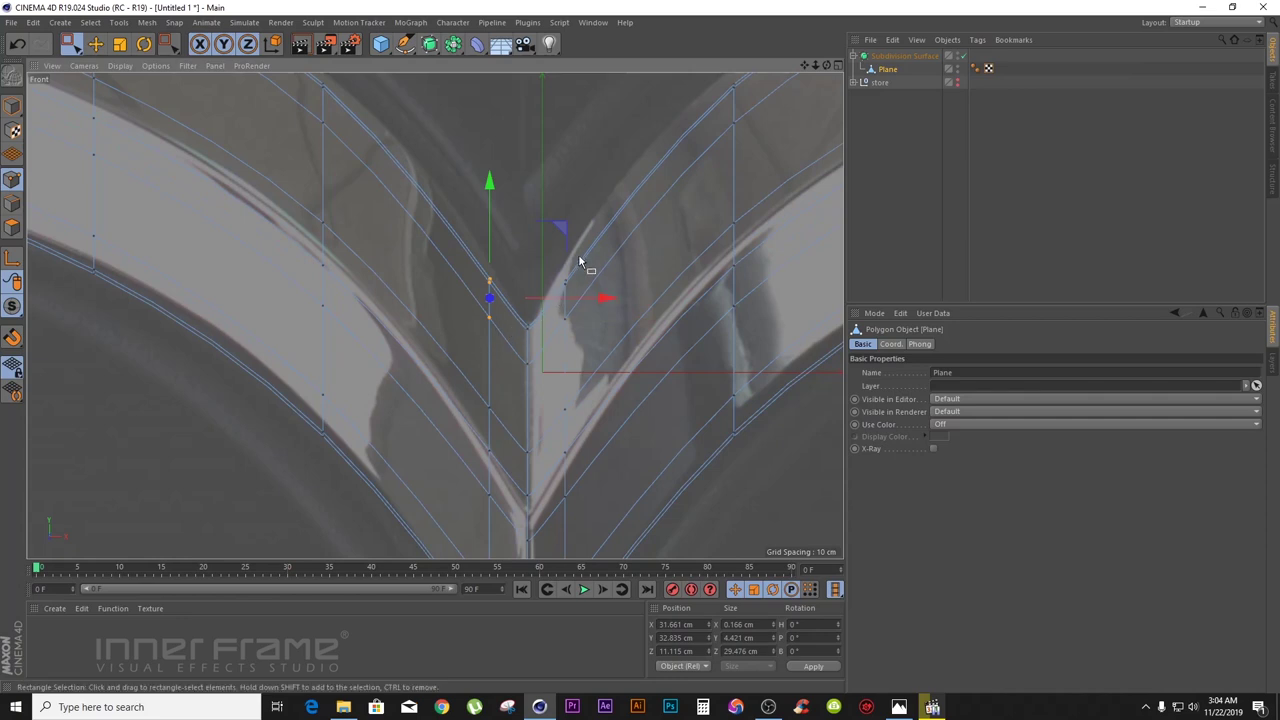
{"action": "left_click_drag", "start_coordinate": [594, 245], "coordinate": [545, 365], "text": "shift"}
{"action": "mouse_move", "coordinate": [526, 180]}
{"action": "left_mouse_down"}
{"action": "mouse_move", "coordinate": [535, 197]}
{"action": "mouse_move", "coordinate": [538, 181]}
{"action": "left_mouse_up"}
- Raise the next pair of upper-edge points outward from the notch to about 71 cm in Y
{"action": "left_click_drag", "start_coordinate": [805, 65], "coordinate": [756, 185]}
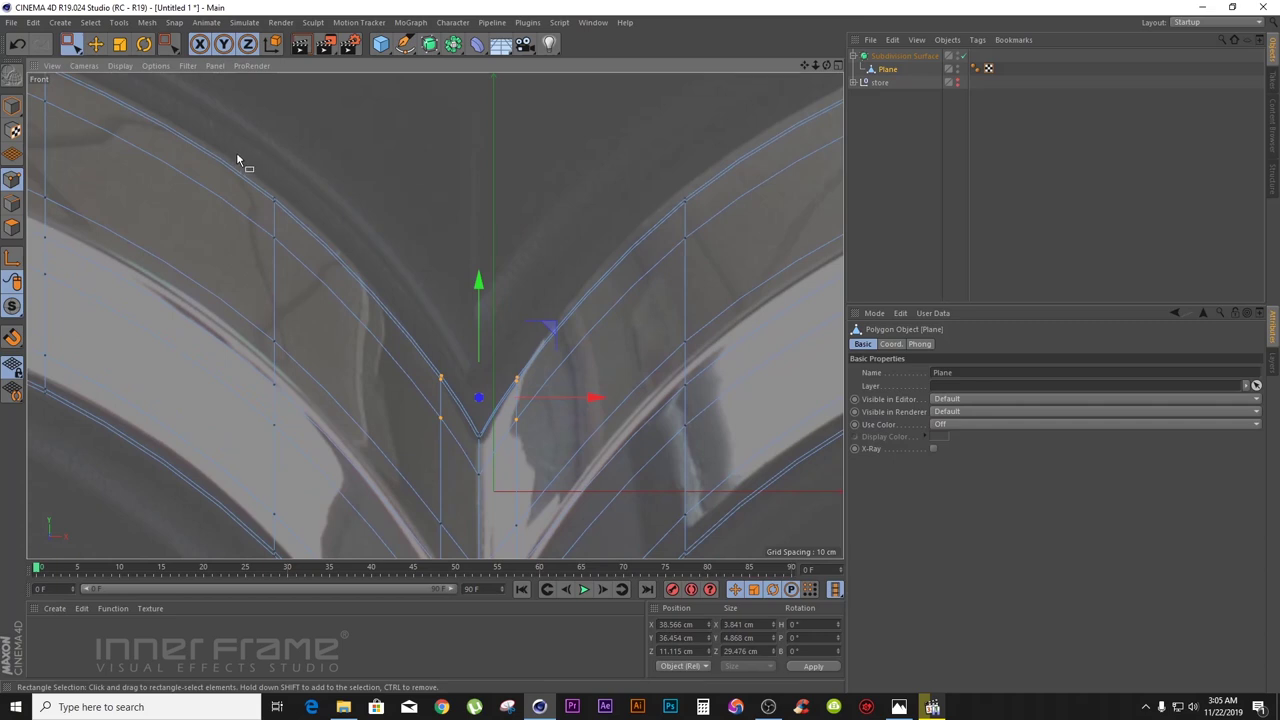
{"action": "left_click_drag", "start_coordinate": [238, 160], "coordinate": [290, 292]}
{"action": "left_click_drag", "start_coordinate": [659, 203], "coordinate": [712, 296], "text": "shift"}
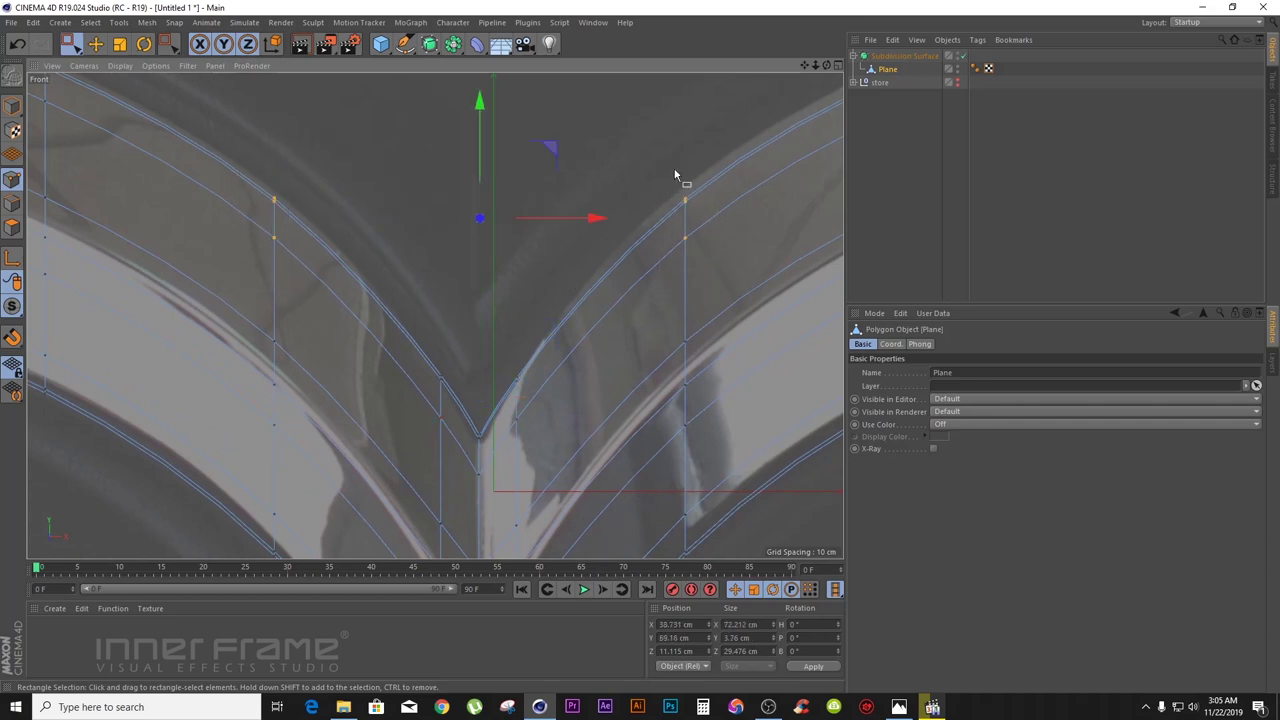
{"action": "left_click_drag", "start_coordinate": [477, 123], "coordinate": [485, 106]}
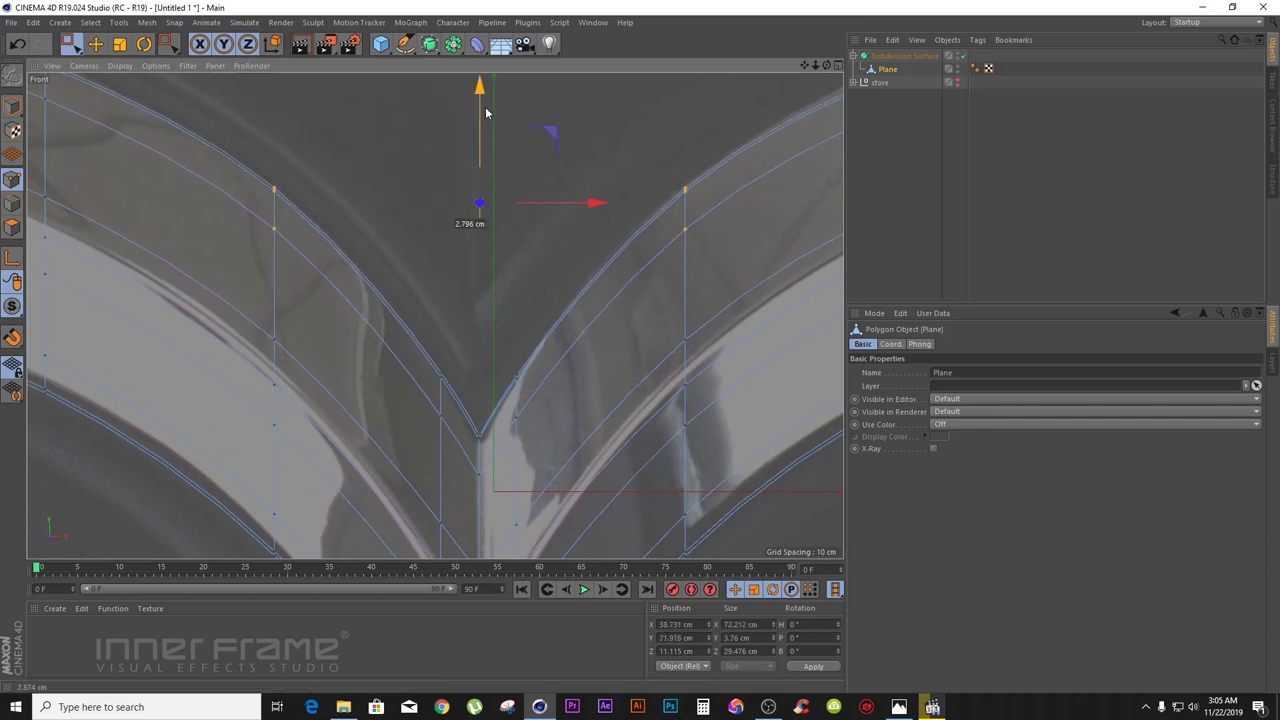
- Adjust the height of the next two upper-edge point columns on the right wing to match the reference outline
{"action": "left_click_drag", "start_coordinate": [816, 64], "coordinate": [807, 66]}
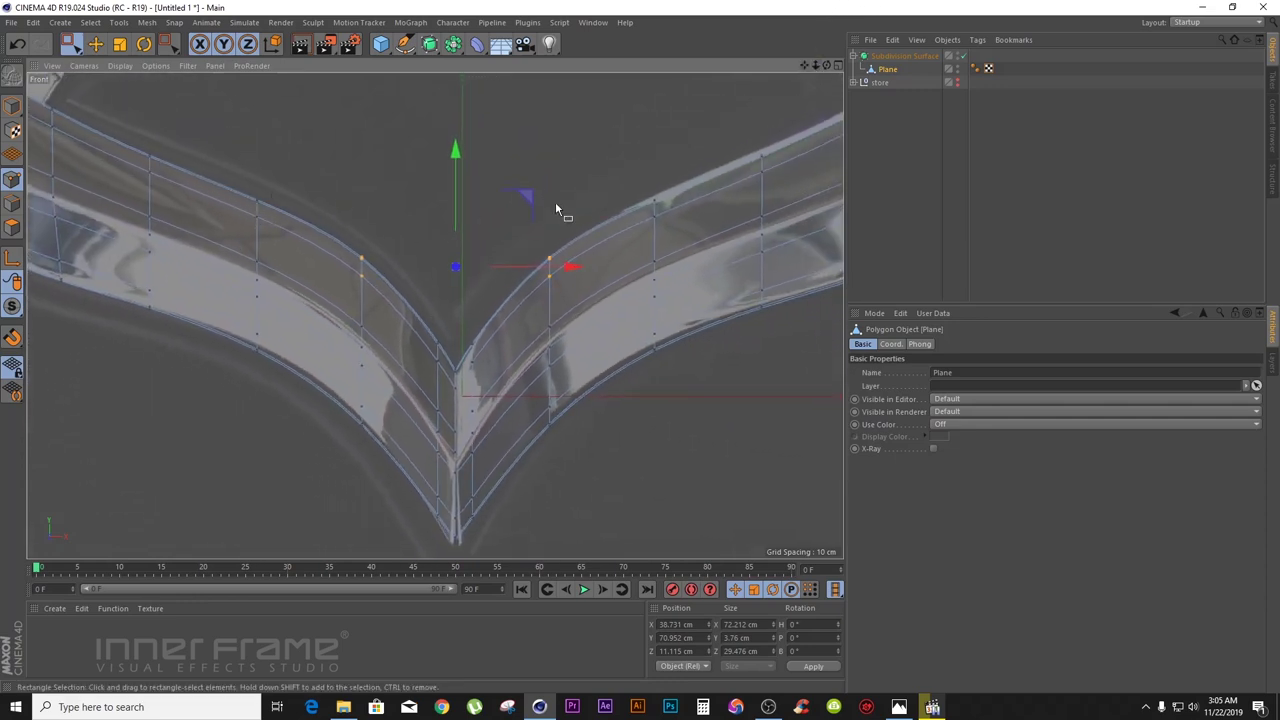
{"action": "left_click_drag", "start_coordinate": [624, 173], "coordinate": [670, 241]}
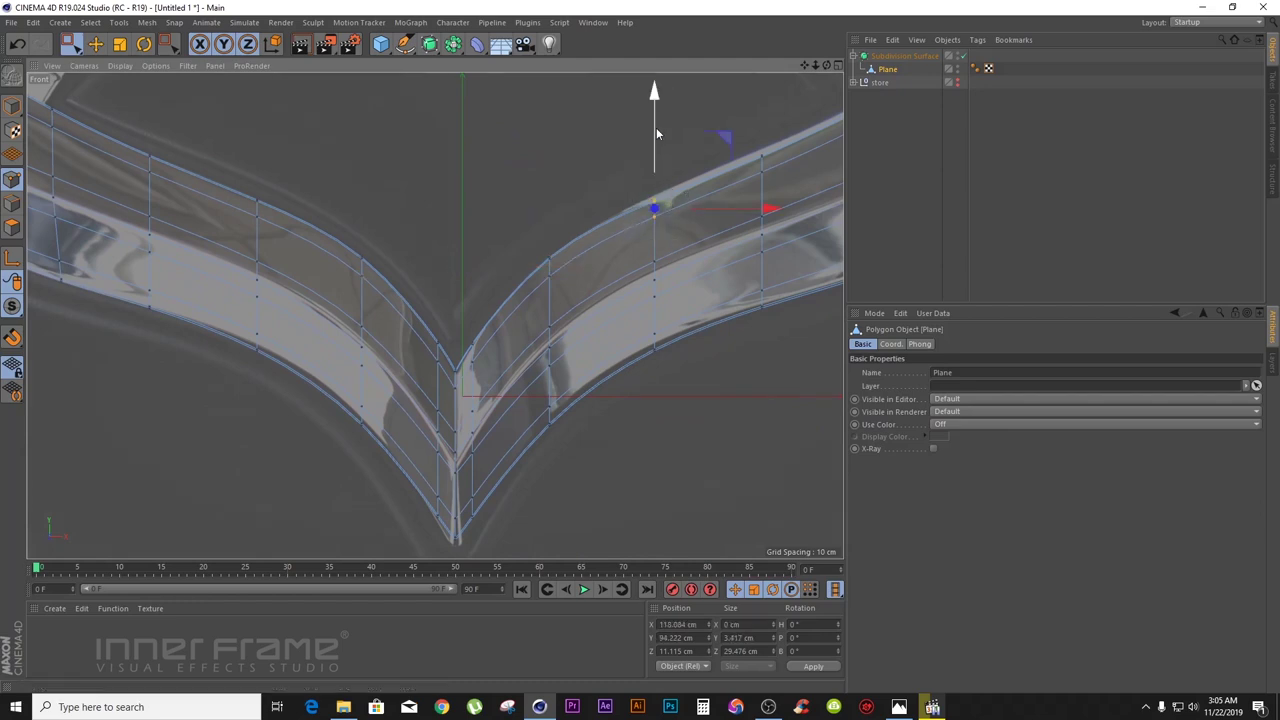
{"action": "left_click_drag", "start_coordinate": [654, 126], "coordinate": [654, 112]}
{"action": "left_click", "coordinate": [762, 157]}
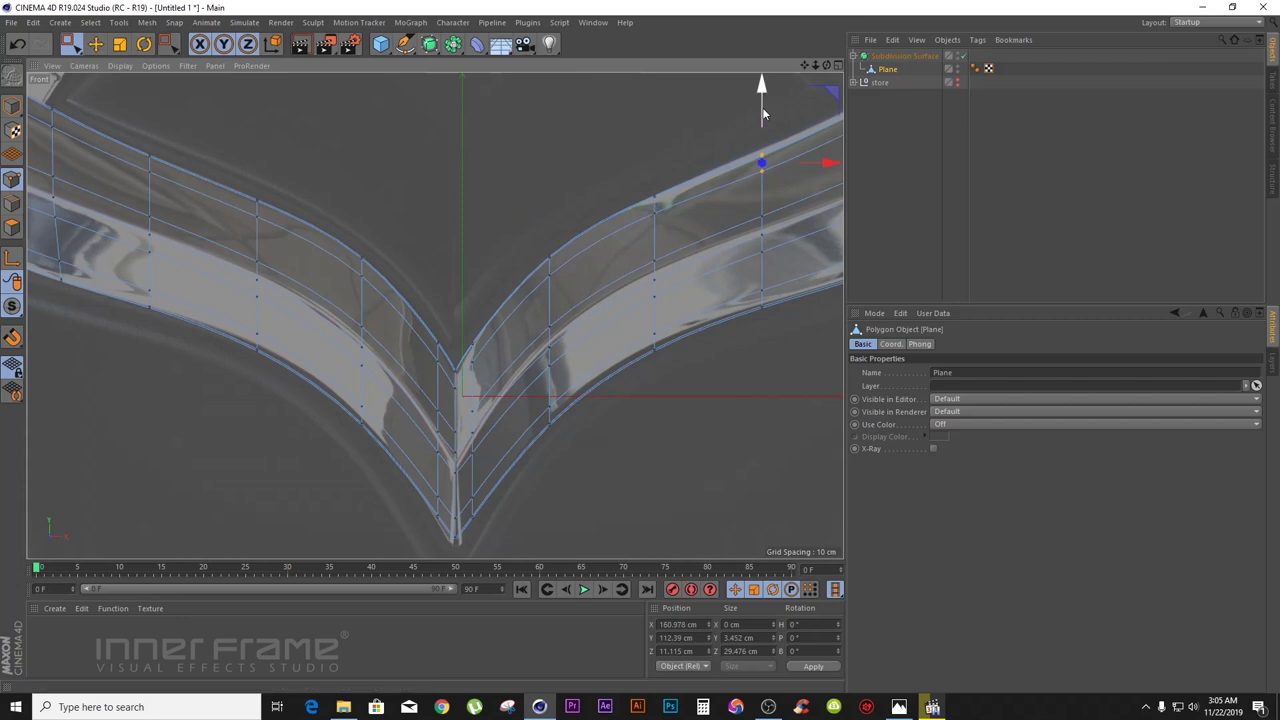
- Raise the points at the left wing's upper tip about 2 cm to match the reference
{"action": "left_click_drag", "start_coordinate": [803, 65], "coordinate": [1079, 175]}
{"action": "left_click_drag", "start_coordinate": [190, 151], "coordinate": [268, 204]}
{"action": "left_click_drag", "start_coordinate": [228, 124], "coordinate": [228, 119]}
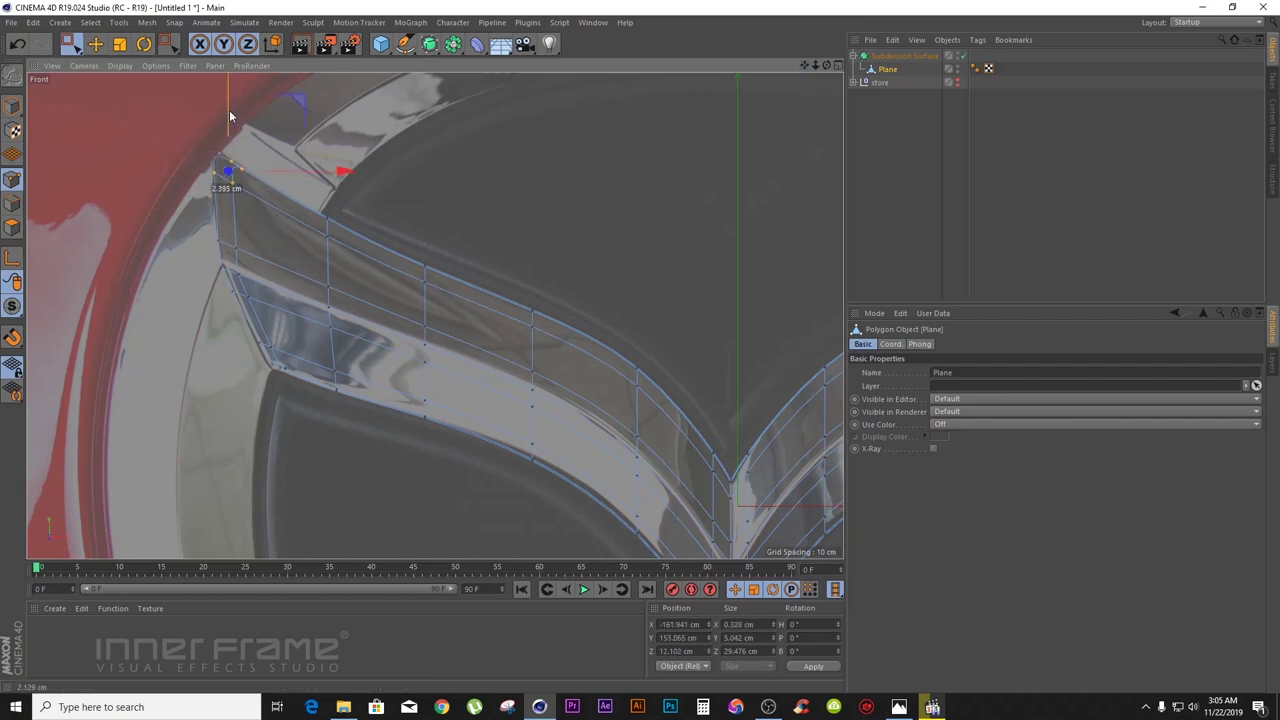
- Select the points at the right wing's upper tip and reposition them vertically against the reference
{"action": "left_click_drag", "start_coordinate": [805, 66], "coordinate": [71, 124]}
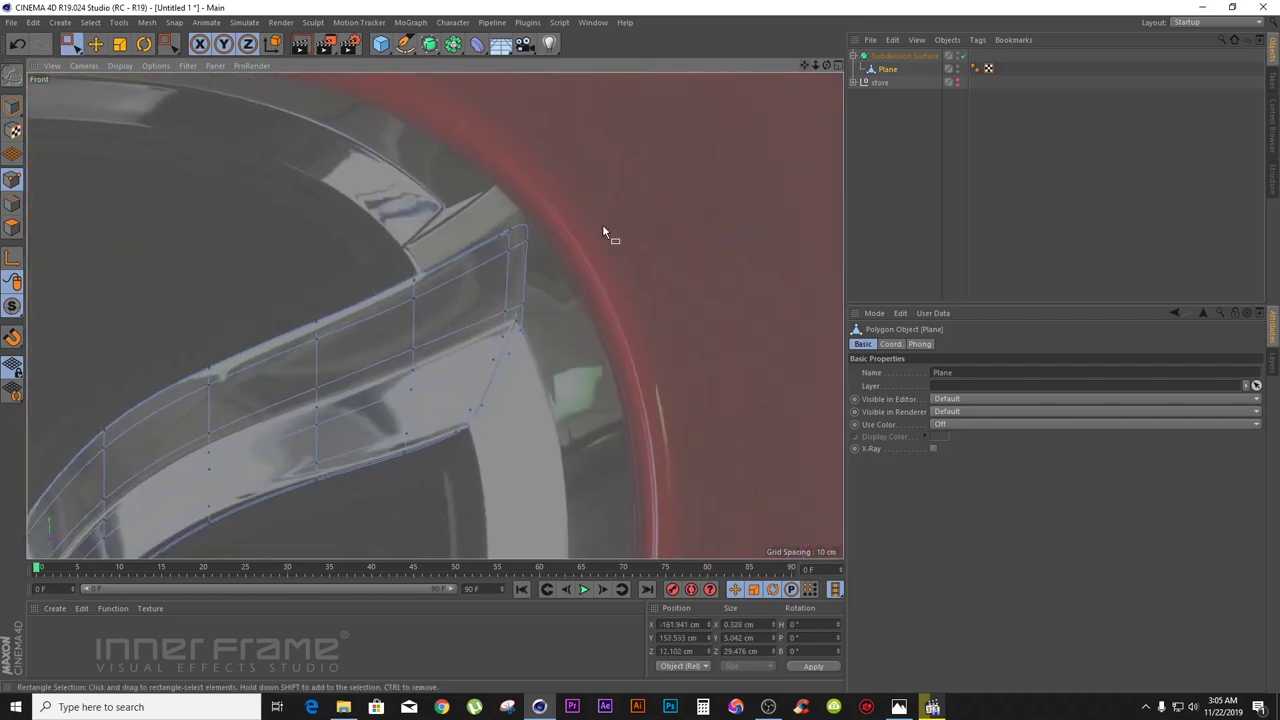
{"action": "left_click_drag", "start_coordinate": [515, 233], "coordinate": [518, 236]}
{"action": "left_click_drag", "start_coordinate": [514, 120], "coordinate": [515, 148]}
{"action": "left_click_drag", "start_coordinate": [628, 224], "coordinate": [625, 225]}
- Raise the left wing's mid lower-edge points about 2 cm and adjust the height of the neighbouring lower-edge points nearer the V
{"action": "left_click_drag", "start_coordinate": [805, 66], "coordinate": [766, 100]}
{"action": "left_click_drag", "start_coordinate": [362, 296], "coordinate": [426, 378]}
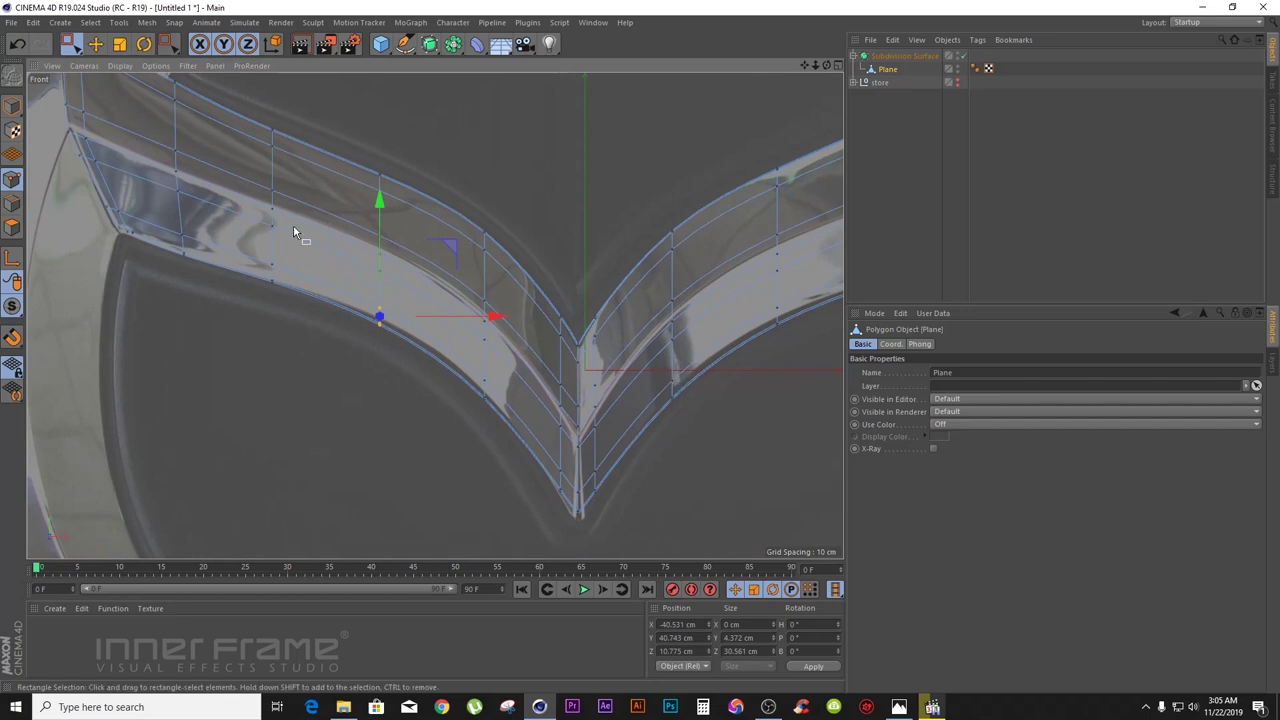
{"action": "left_click_drag", "start_coordinate": [381, 251], "coordinate": [381, 245]}
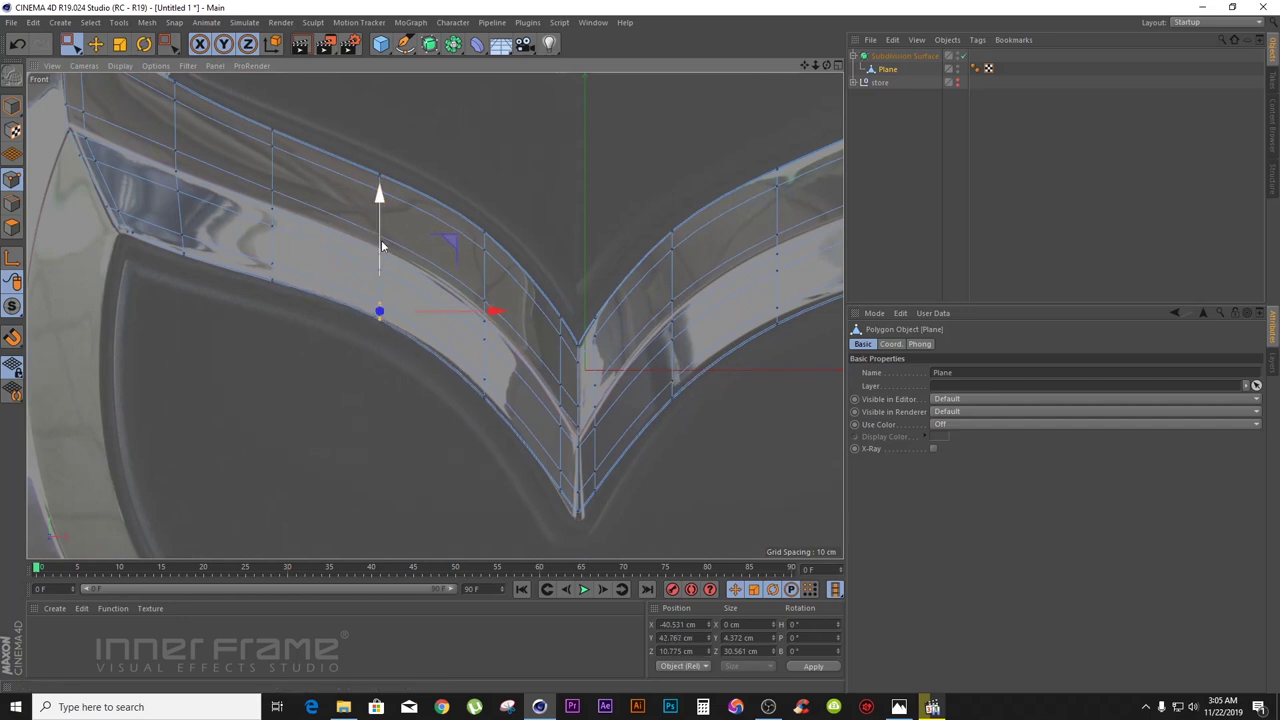
{"action": "left_click", "coordinate": [484, 379]}
{"action": "left_click_drag", "start_coordinate": [487, 307], "coordinate": [487, 316]}
- Lower the V's bottom tip points slightly and raise two lower-edge point columns on the right wing to match the reference
{"action": "left_click_drag", "start_coordinate": [557, 540], "coordinate": [598, 455]}
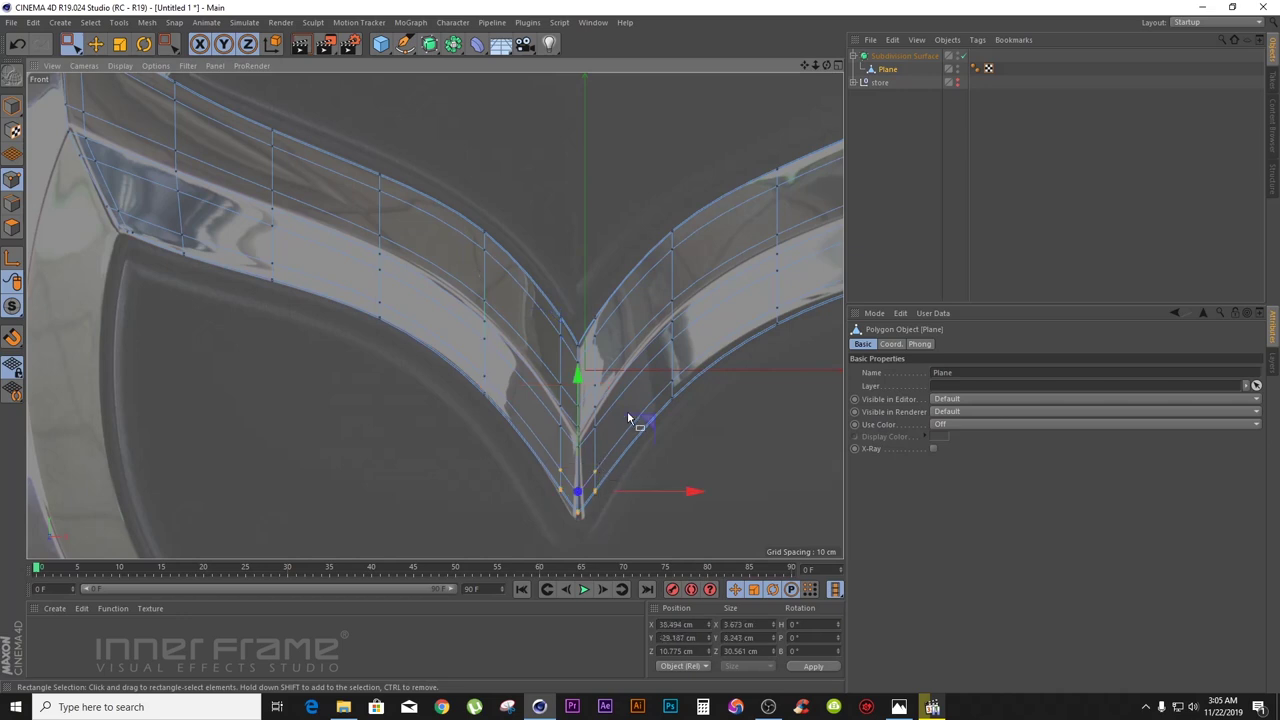
{"action": "left_click_drag", "start_coordinate": [578, 384], "coordinate": [578, 390]}
{"action": "left_click_drag", "start_coordinate": [697, 434], "coordinate": [661, 382]}
{"action": "left_click_drag", "start_coordinate": [672, 322], "coordinate": [672, 311]}
{"action": "left_click_drag", "start_coordinate": [778, 344], "coordinate": [758, 288]}
{"action": "left_click_drag", "start_coordinate": [777, 246], "coordinate": [777, 233]}
- Switch to Model mode, deselect everything, and examine the smoothed wing shape in the Perspective view
{"action": "left_click_drag", "start_coordinate": [803, 64], "coordinate": [933, 181]}
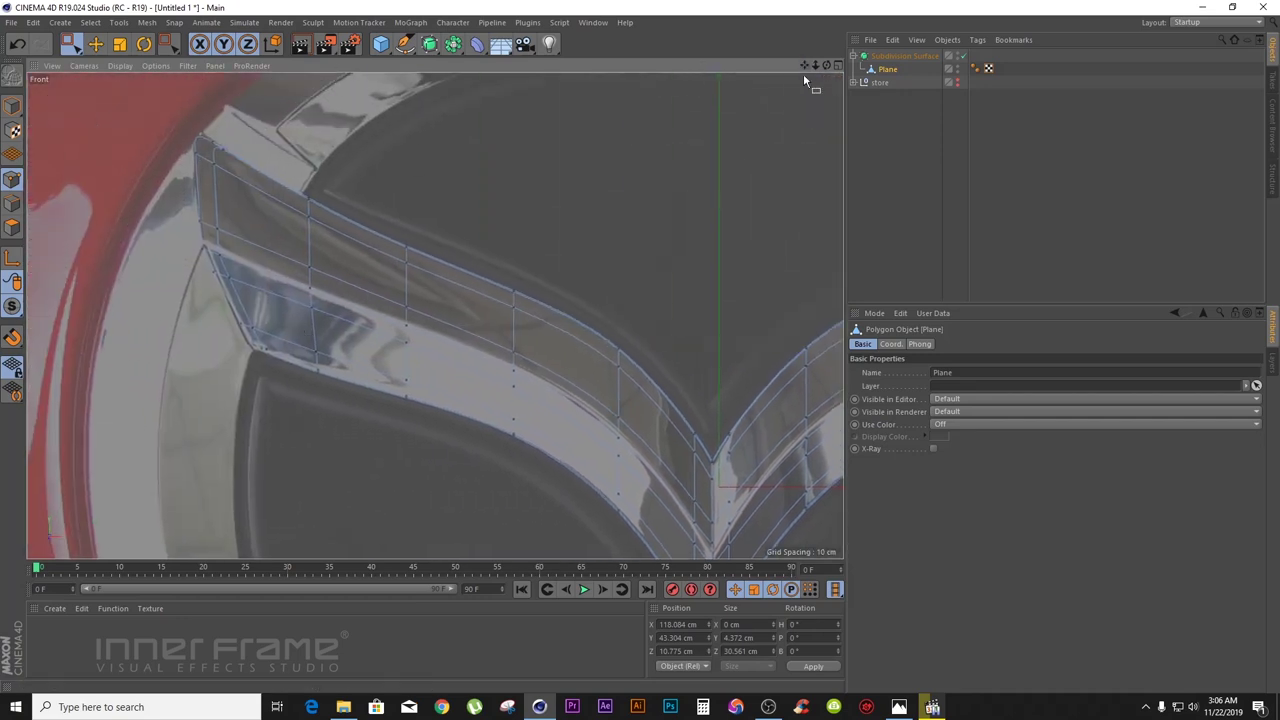
{"action": "left_click", "coordinate": [840, 65]}
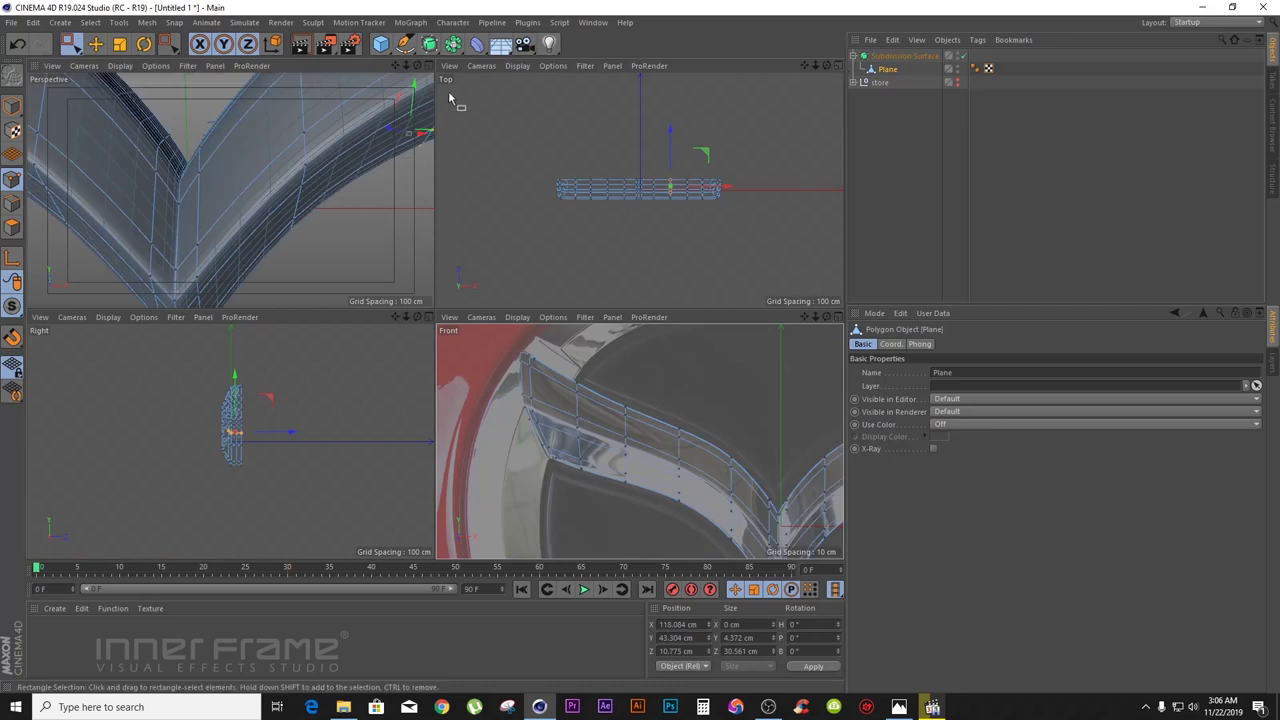
{"action": "left_click", "coordinate": [433, 66]}
{"action": "left_click", "coordinate": [97, 46]}
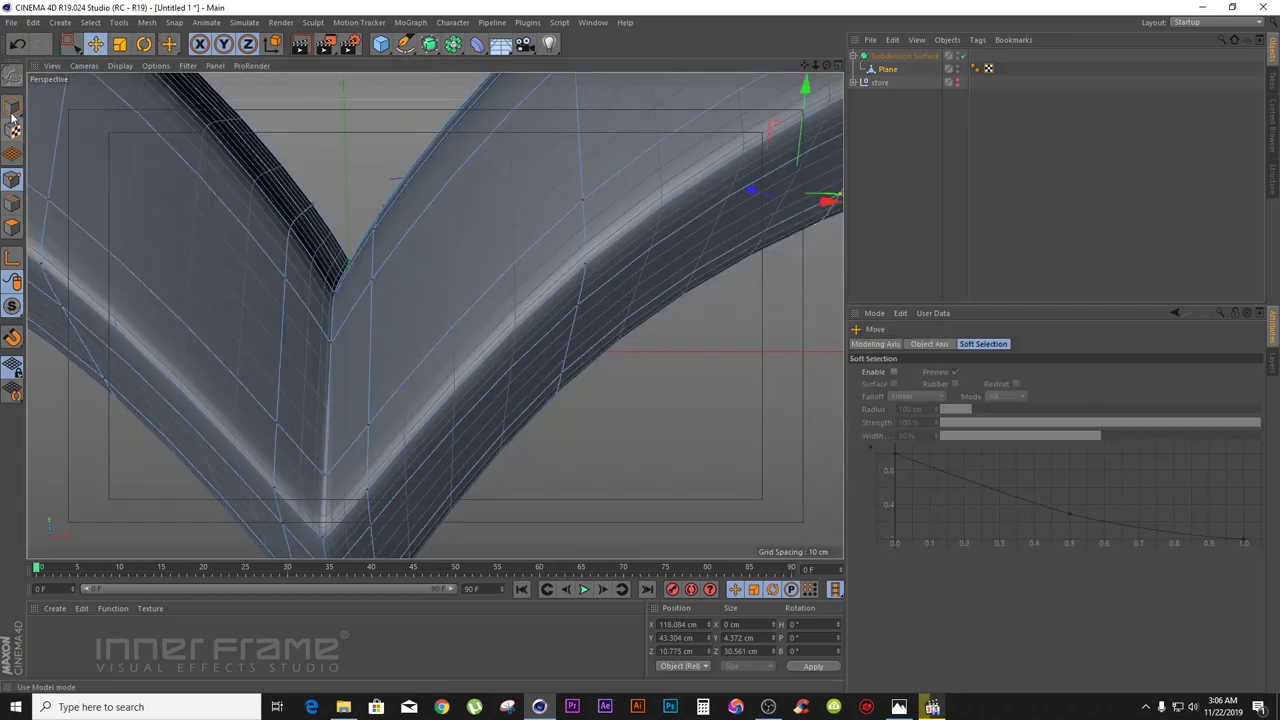
{"action": "left_click", "coordinate": [12, 108]}
{"action": "left_click_drag", "start_coordinate": [815, 65], "coordinate": [645, 65]}
{"action": "left_click", "coordinate": [865, 148]}
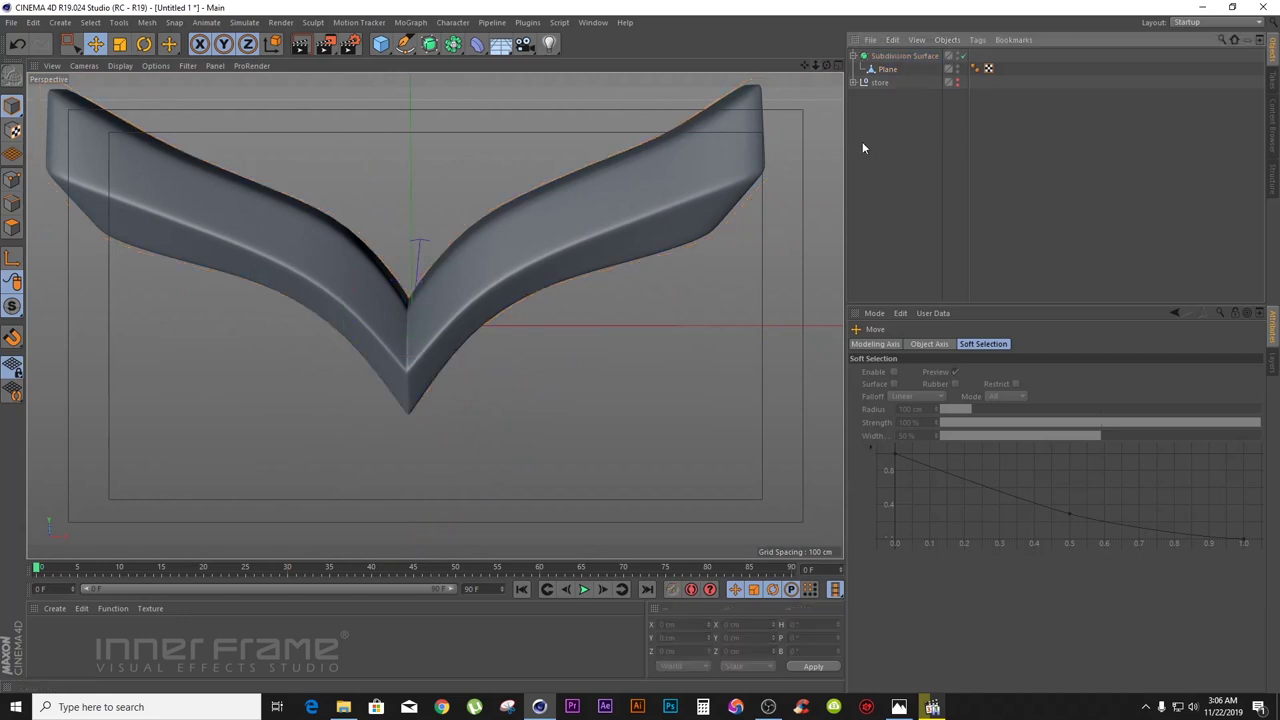
{"action": "left_click_drag", "start_coordinate": [434, 312], "coordinate": [434, 316], "text": "alt"}
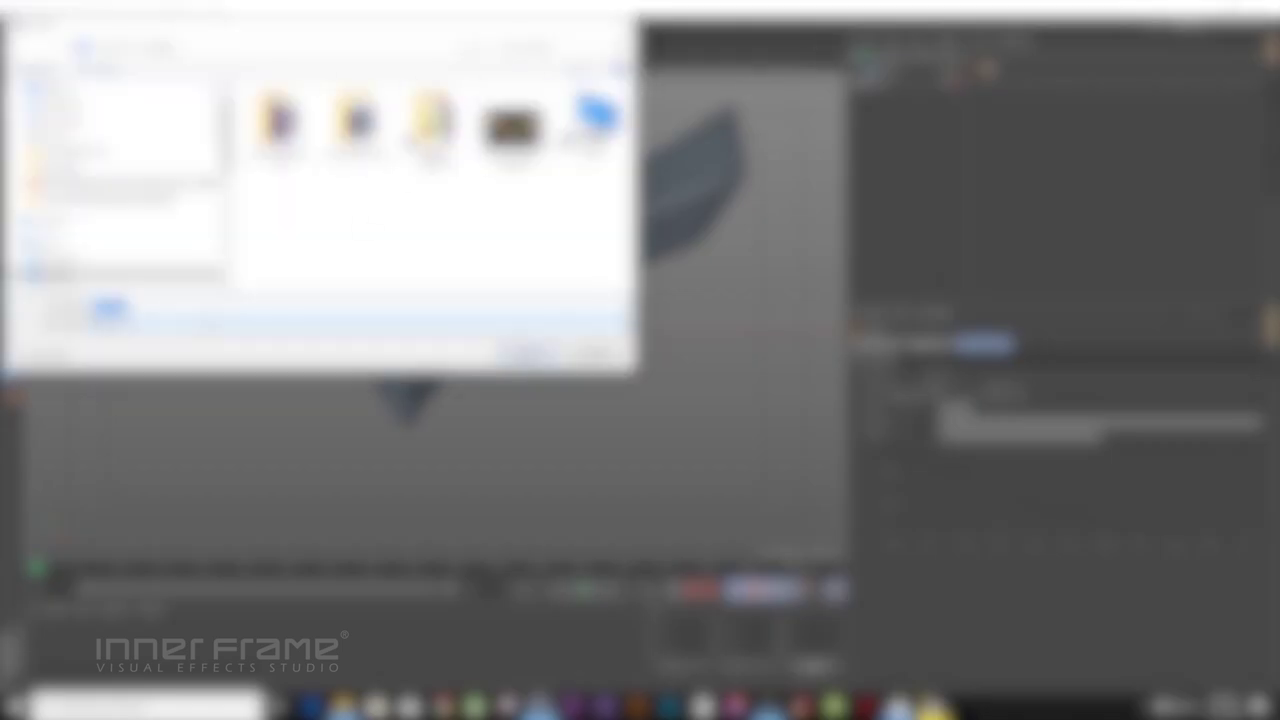
- Save the scene as IFVFX-MAZDA-TUT-REC.c4d
{"action": "left_click", "coordinate": [360, 323]}
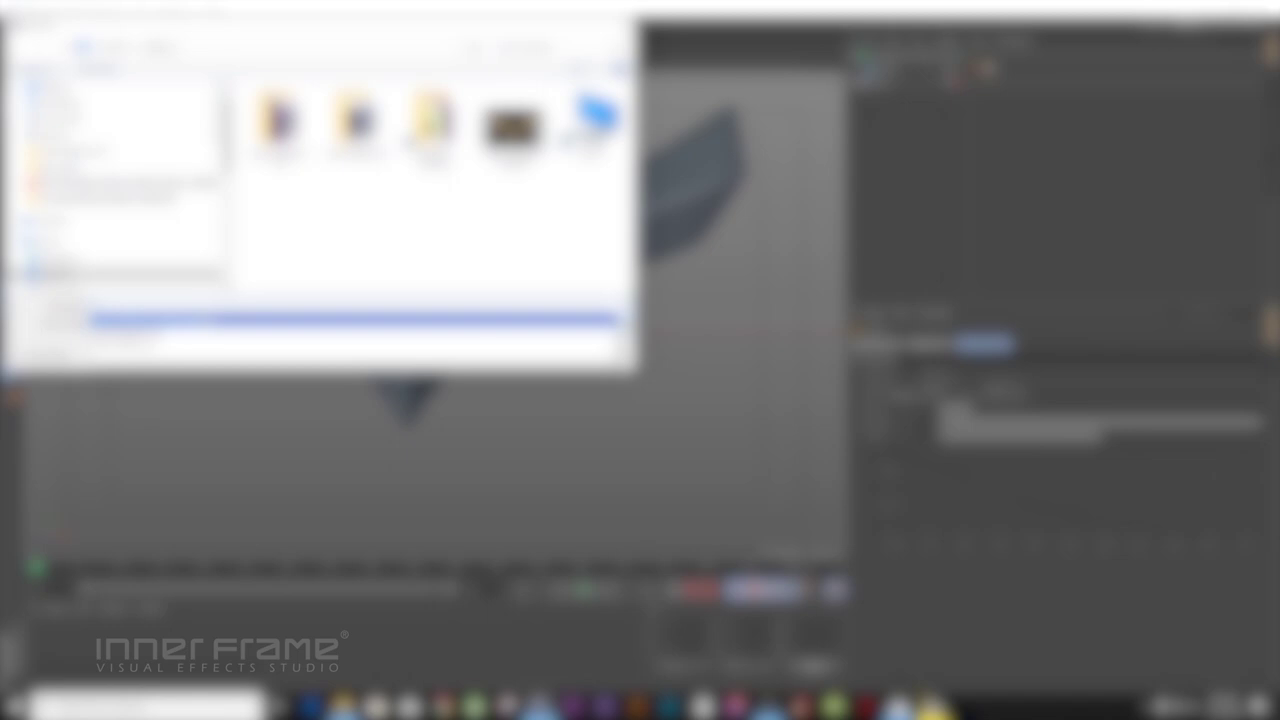
{"action": "left_click", "coordinate": [354, 320]}
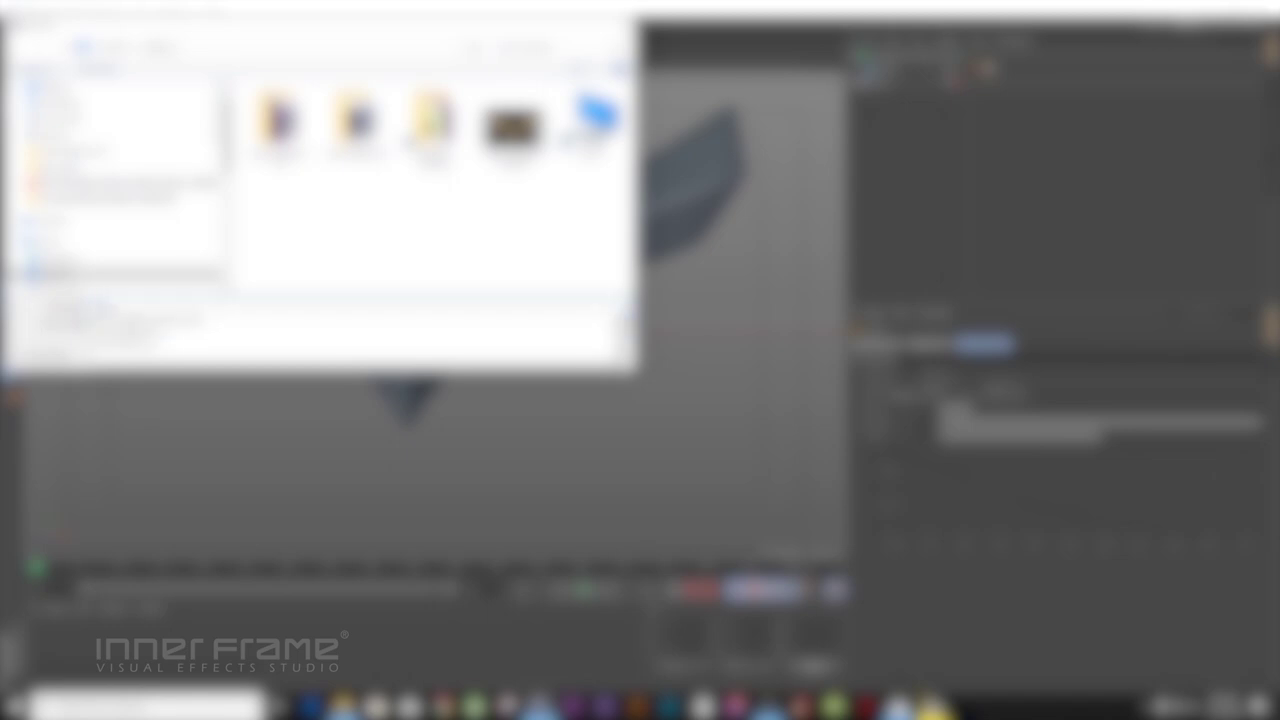
{"action": "type", "text": "el"}
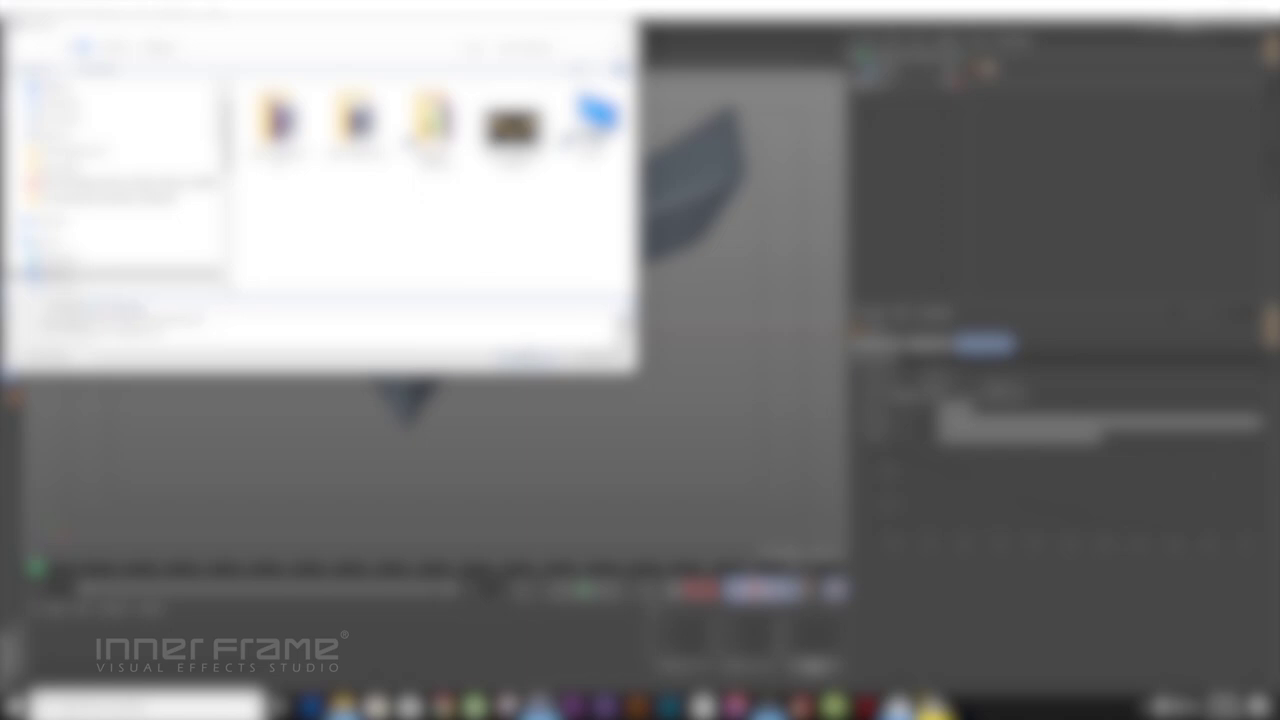
{"action": "type", "text": "ing"}
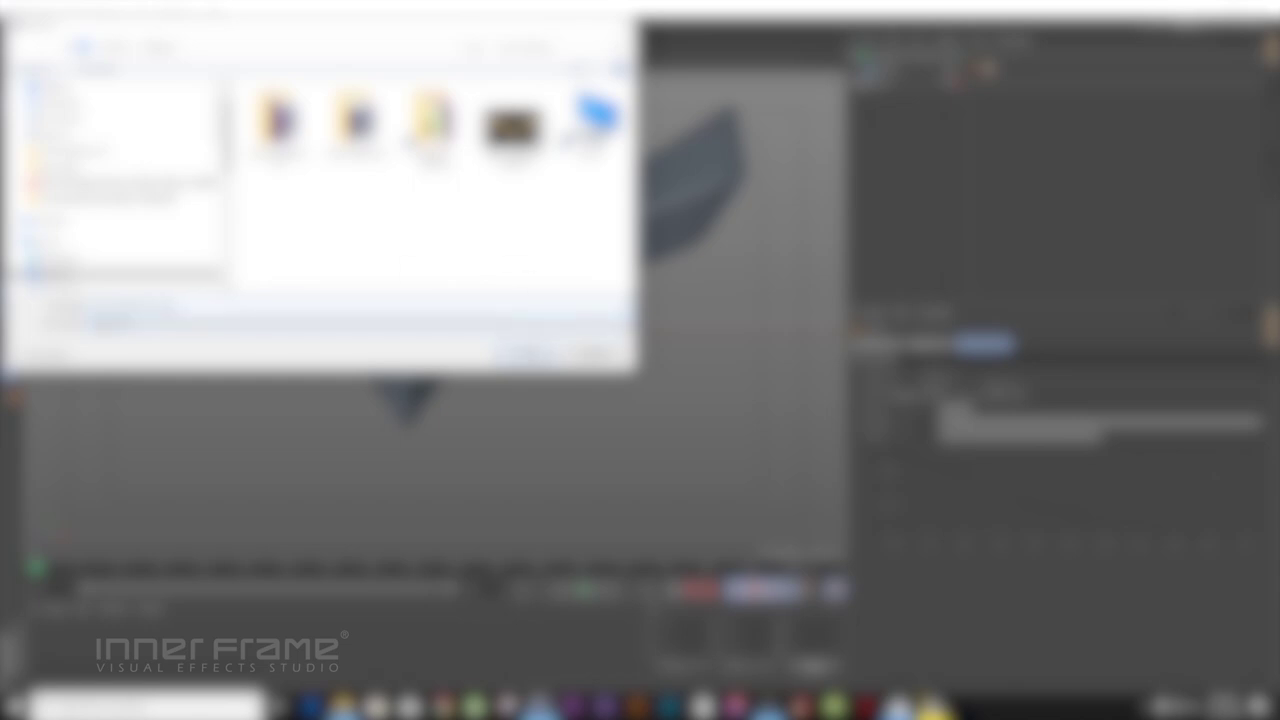
{"action": "left_click", "coordinate": [529, 354]}
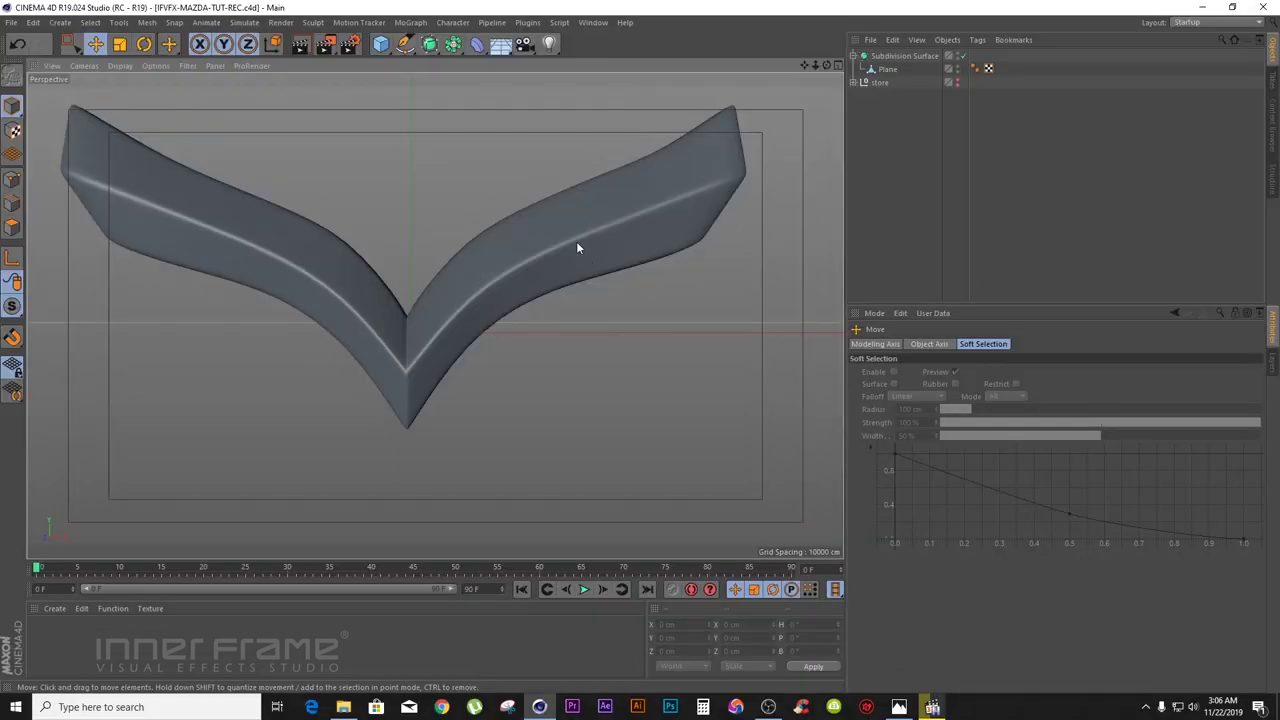
- Examine the wing mesh against the complete badge reference in the Front view
{"action": "scroll", "coordinate": [436, 316], "scroll_direction": "down", "scroll_amount": 3}
{"action": "left_click_drag", "start_coordinate": [827, 66], "coordinate": [434, 315]}
{"action": "left_click", "coordinate": [838, 64]}
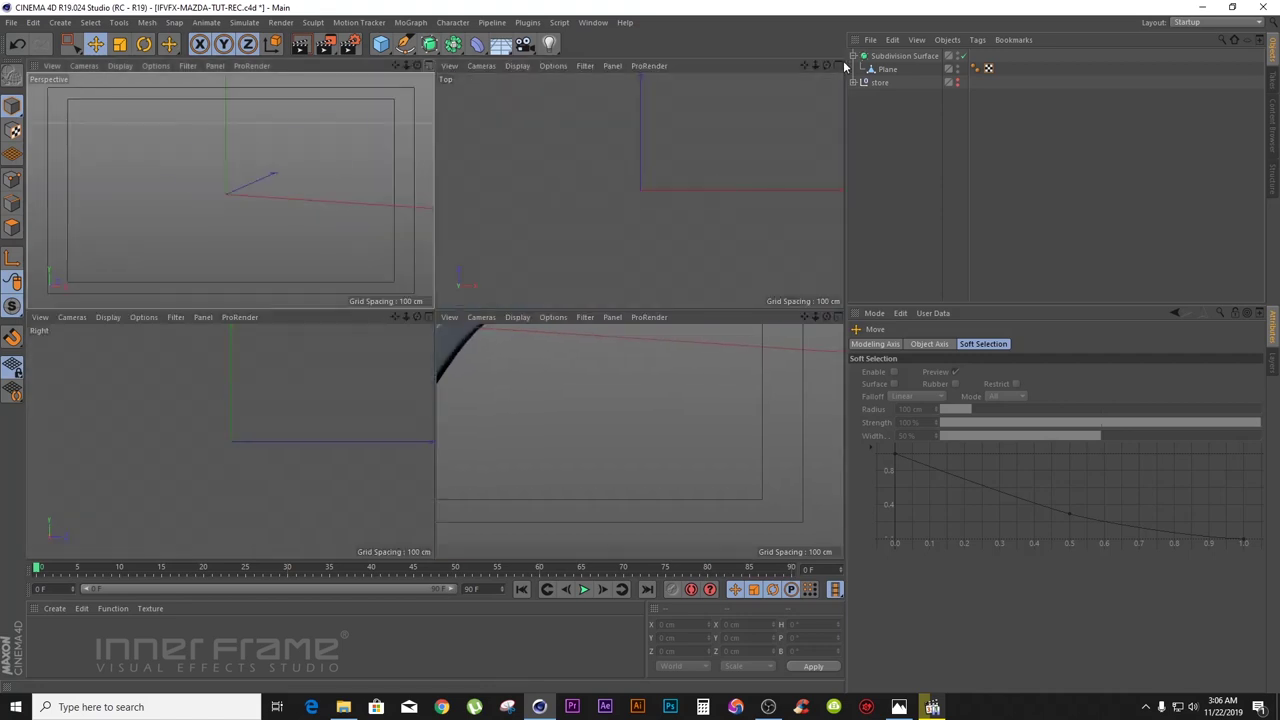
{"action": "left_click", "coordinate": [838, 320]}
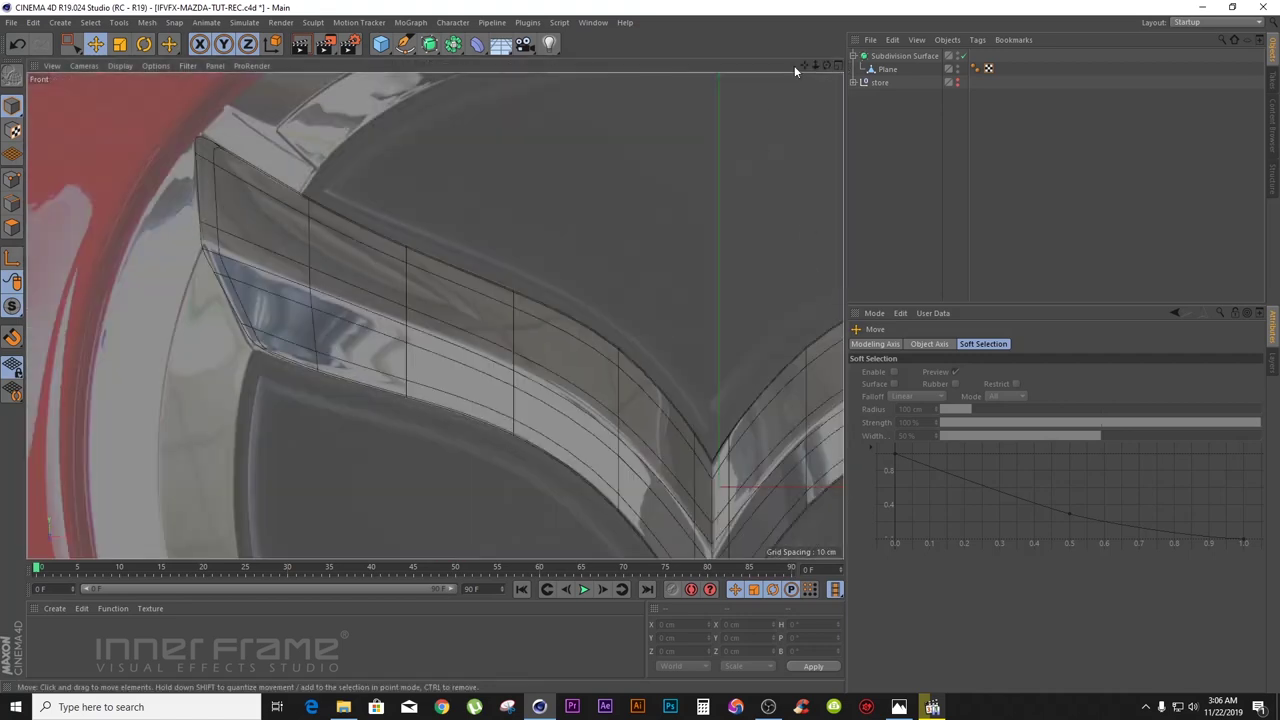
{"action": "left_click_drag", "start_coordinate": [816, 65], "coordinate": [435, 316]}
{"action": "left_click_drag", "start_coordinate": [806, 65], "coordinate": [725, 97]}
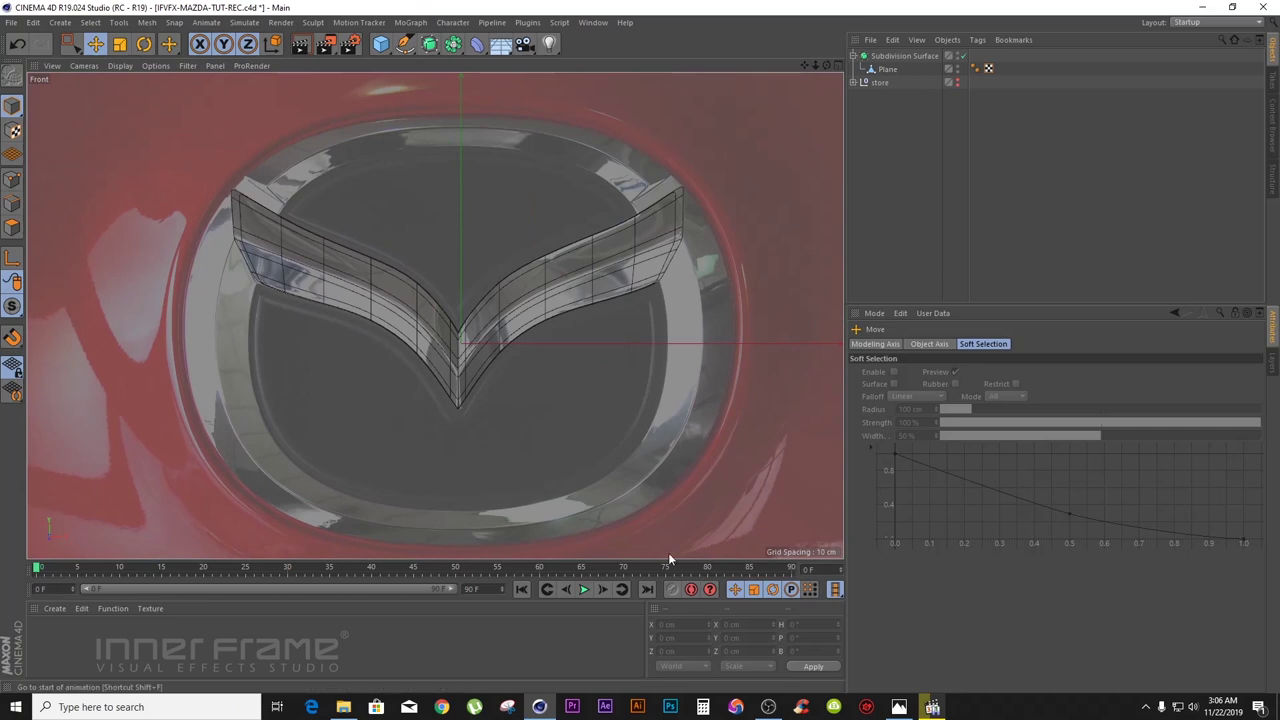
- Rename both the wing's Plane object and its parent Subdivision Surface to LOGO1, and collapse the hierarchy
{"action": "left_click", "coordinate": [886, 69]}
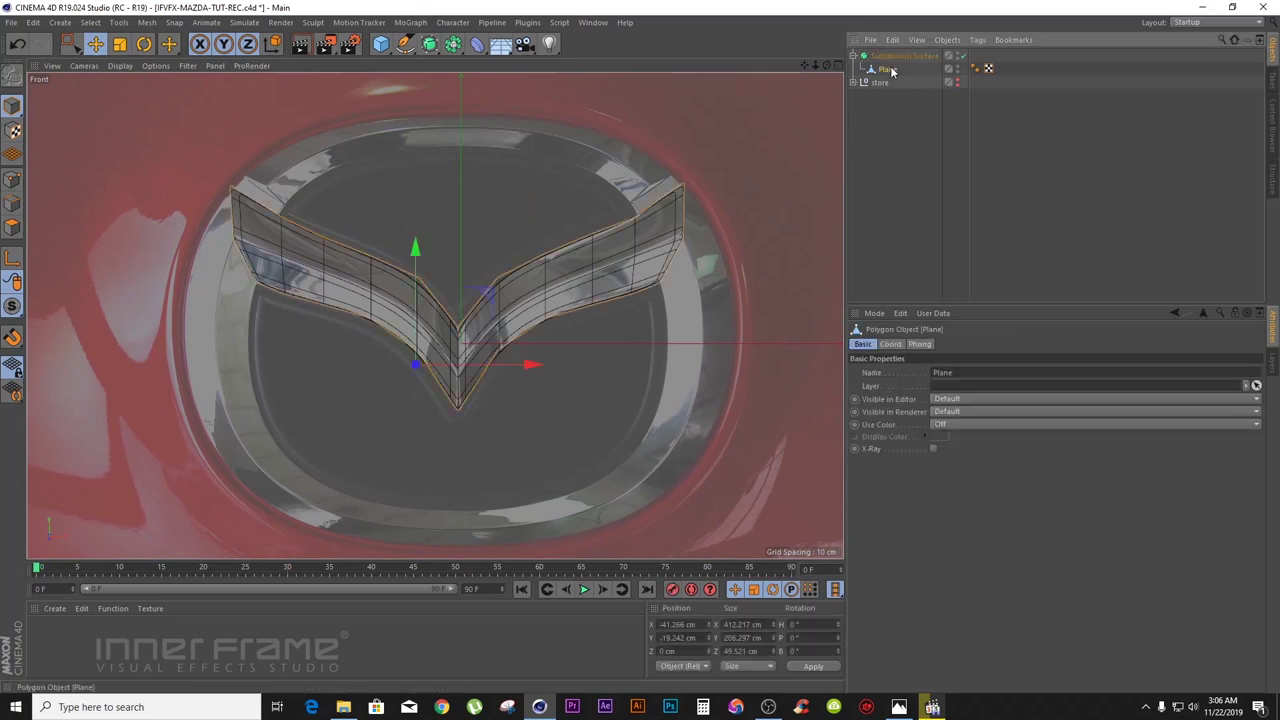
{"action": "type", "text": "L"}
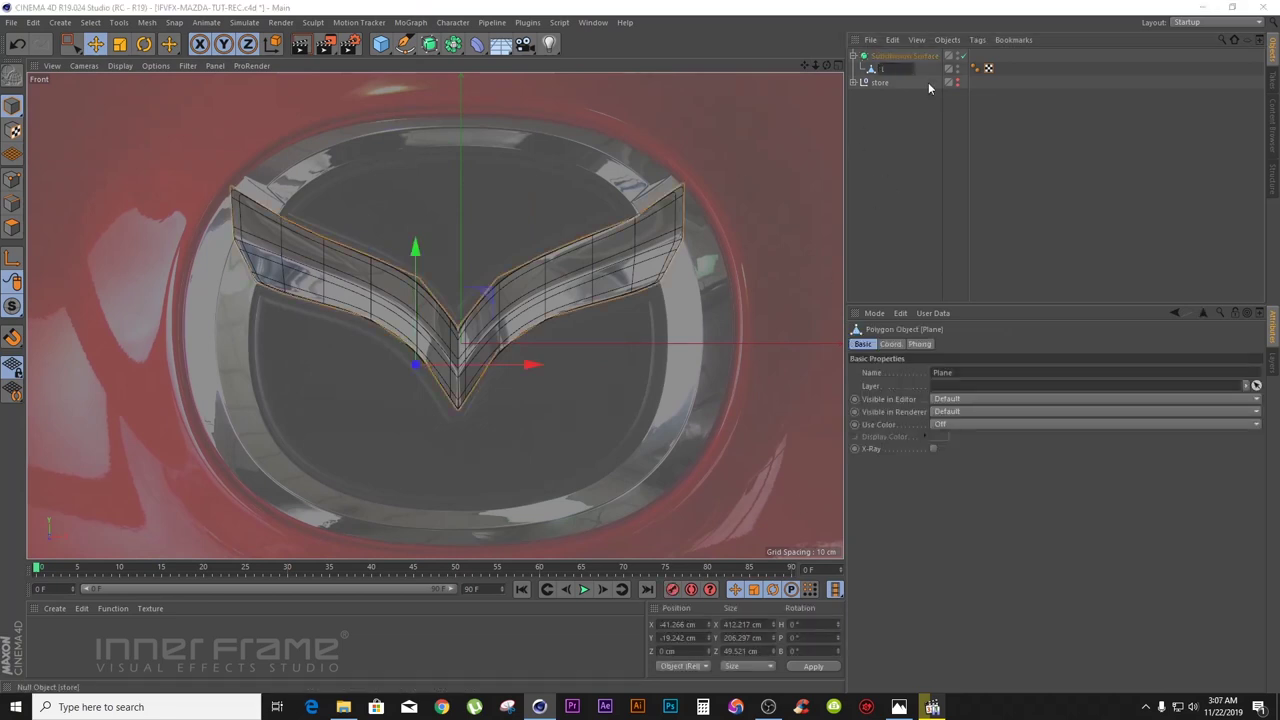
{"action": "type", "text": "OGOG"}
{"action": "key", "text": "Return"}
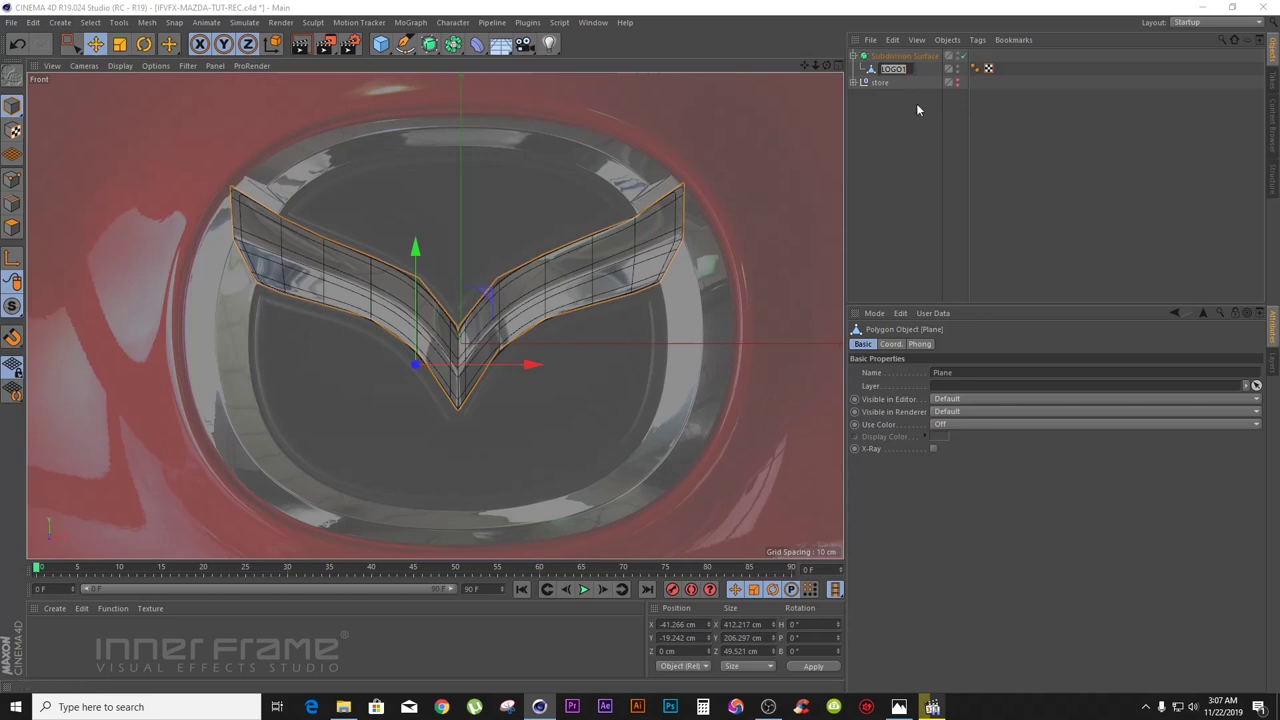
{"action": "double_click", "coordinate": [907, 55]}
{"action": "type", "text": "LOGO1"}
{"action": "key", "text": "Return"}
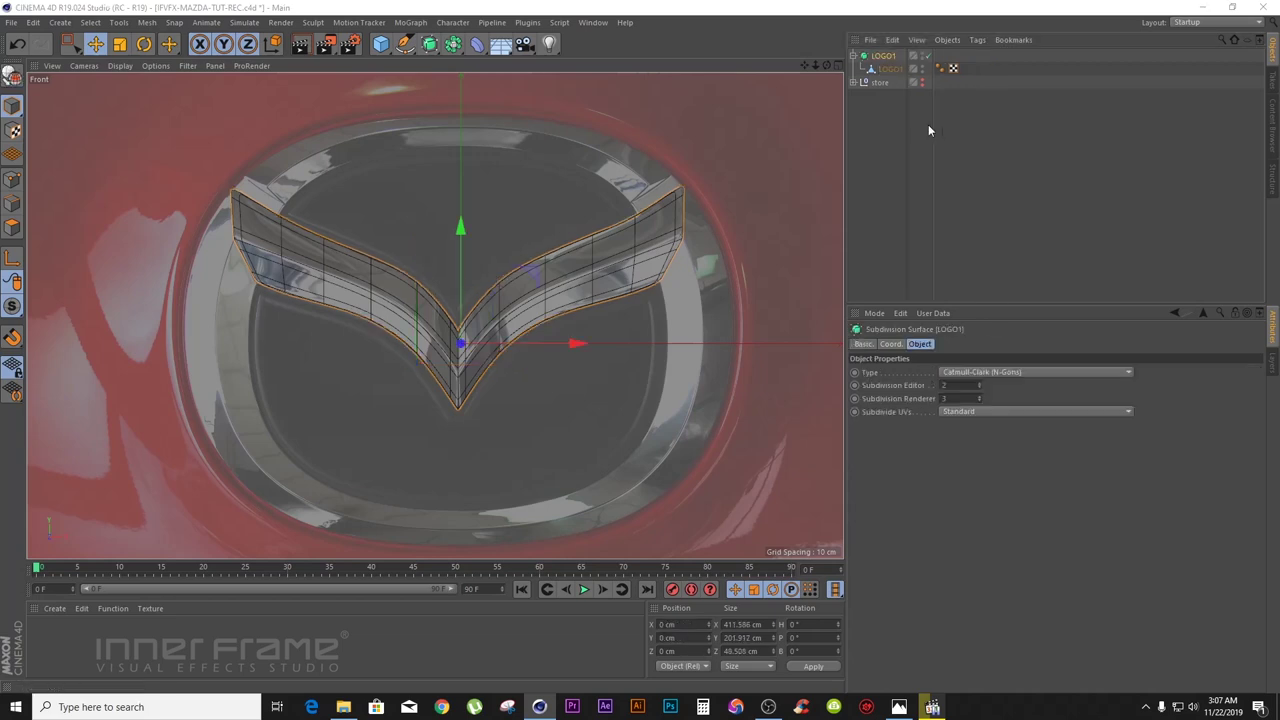
{"action": "left_click", "coordinate": [853, 56]}
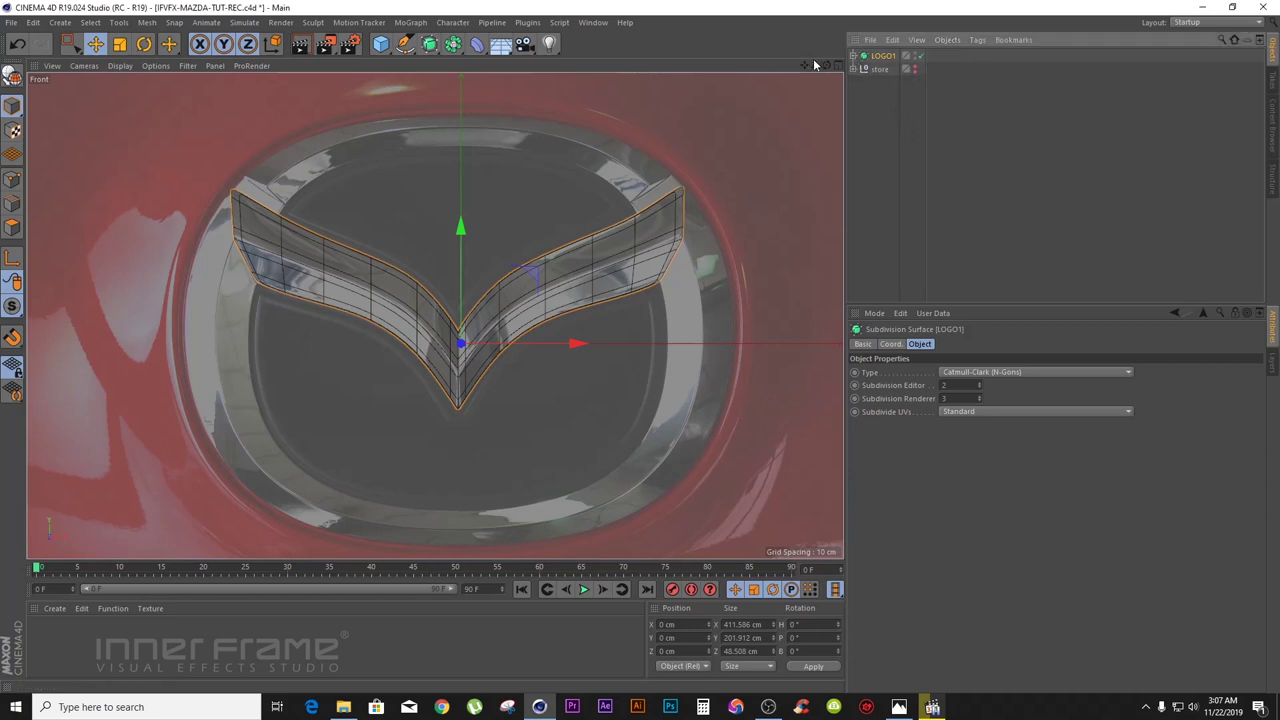
- Disable the LOGO1 subdivision surface and hide it in the editor and renderer so only the badge reference shows
{"action": "left_click_drag", "start_coordinate": [816, 66], "coordinate": [434, 314]}
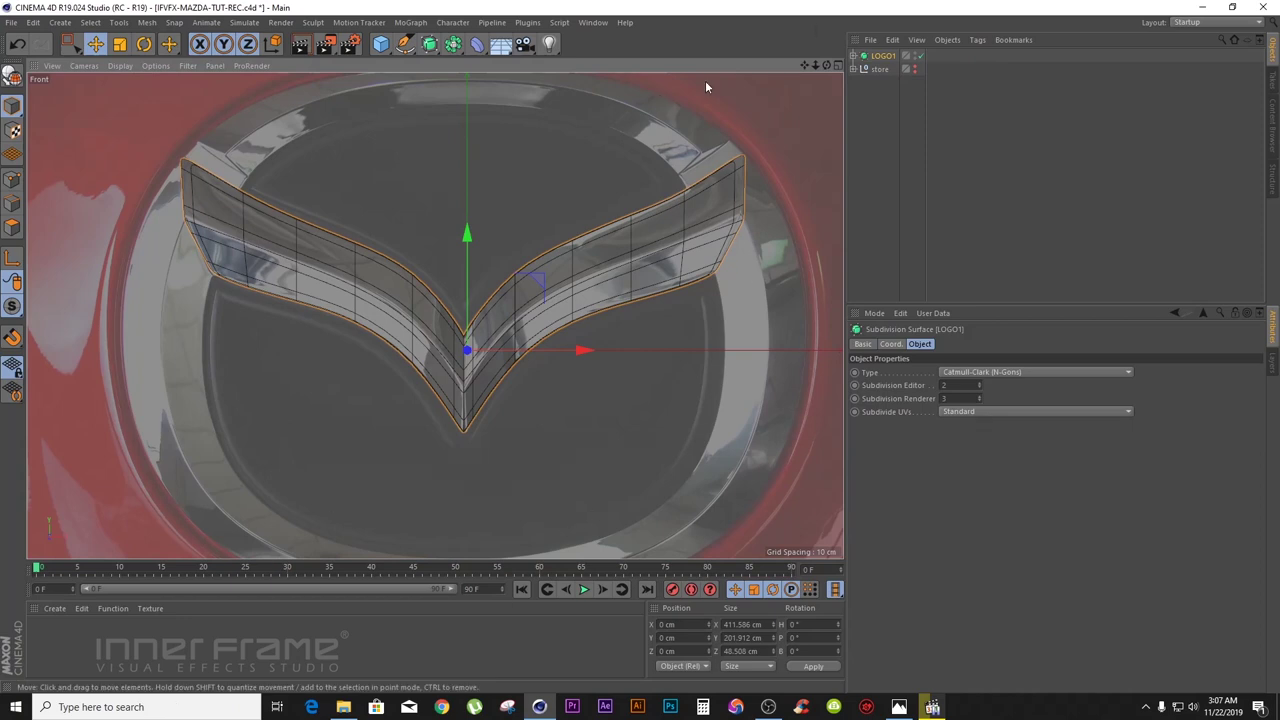
{"action": "left_click", "coordinate": [921, 55]}
{"action": "left_click", "coordinate": [915, 54]}
{"action": "left_click", "coordinate": [915, 54]}
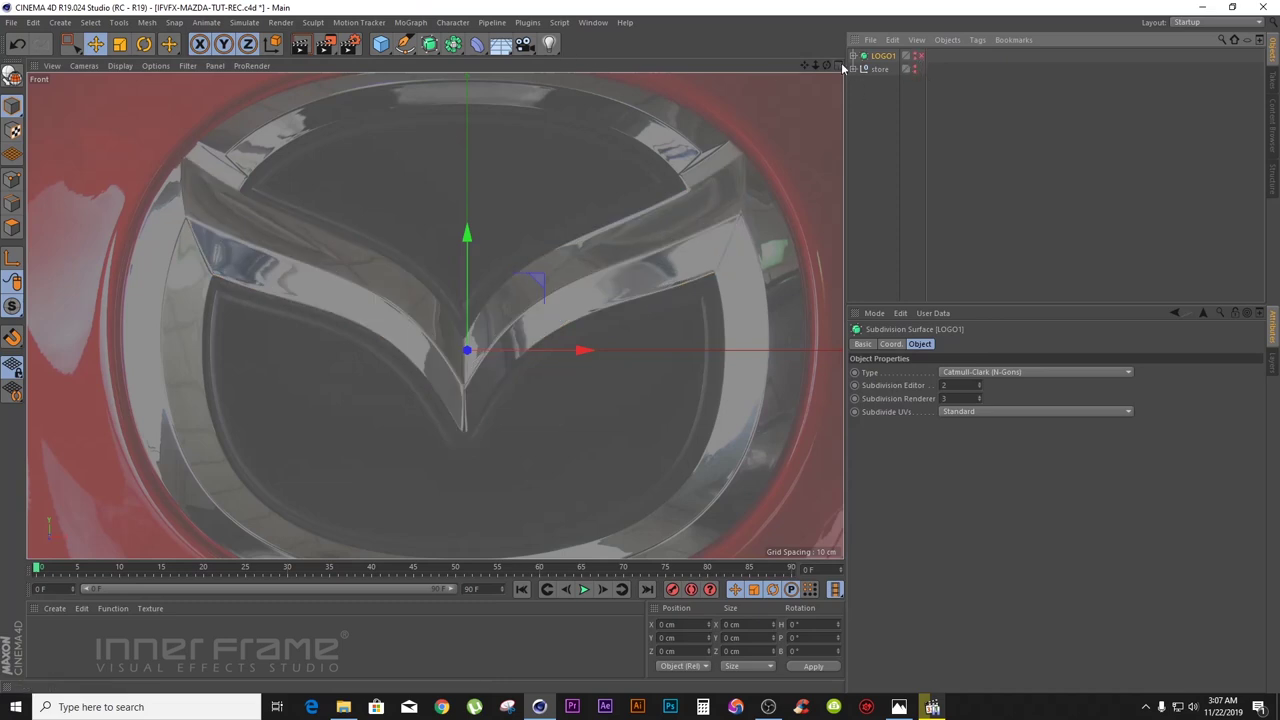
- Add a rectangle spline, set its width to 446 cm, and shift it sideways to about X -2.92 cm
{"action": "left_click", "coordinate": [405, 44]}
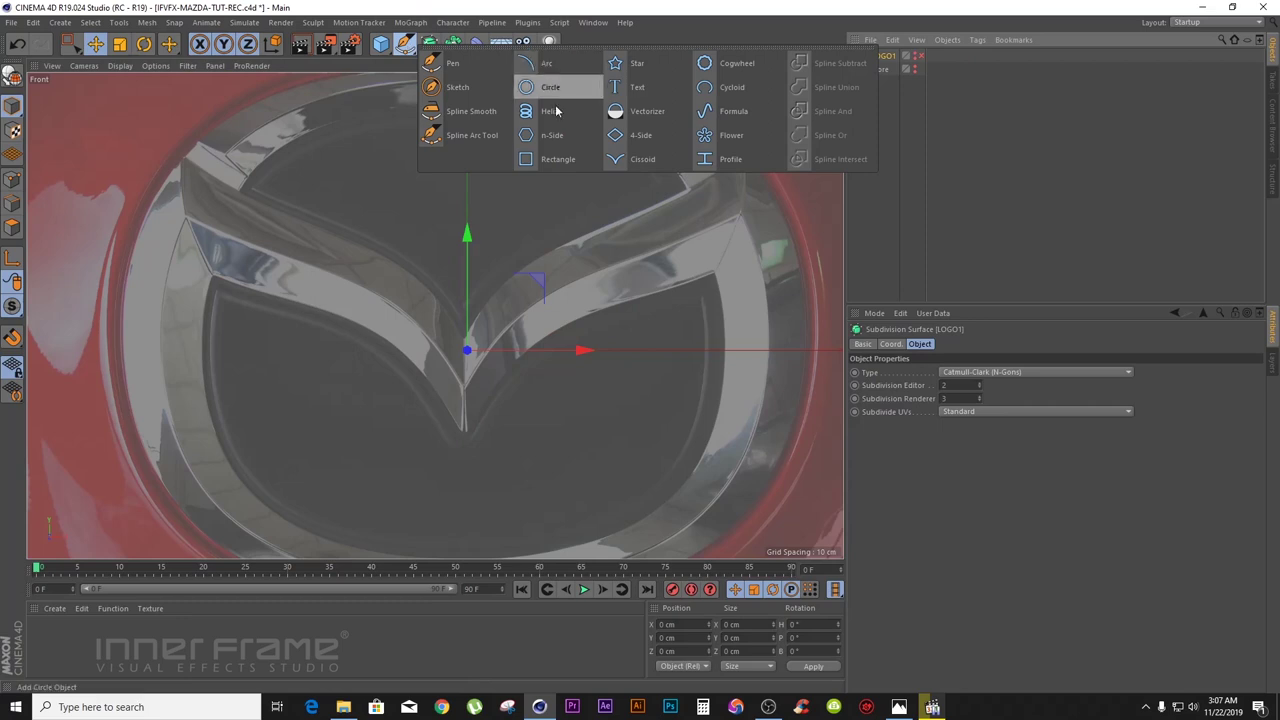
{"action": "left_click", "coordinate": [559, 160]}
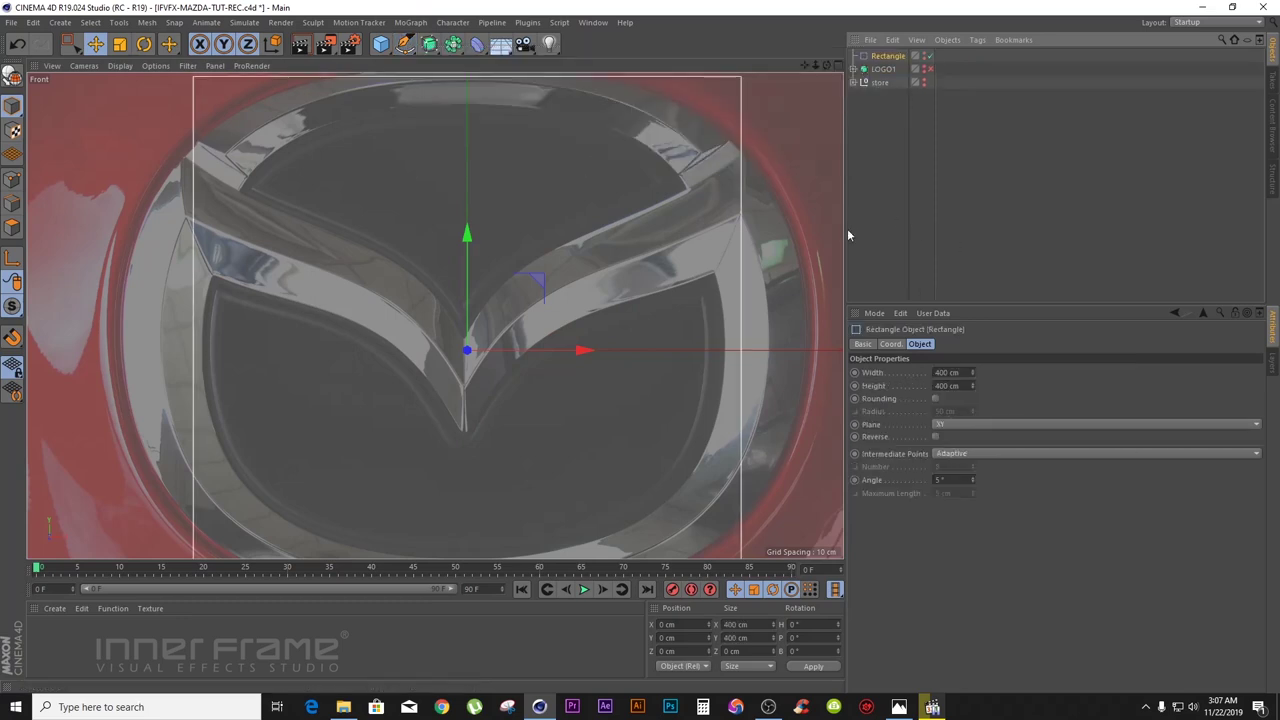
{"action": "left_click_drag", "start_coordinate": [973, 375], "coordinate": [1005, 372]}
{"action": "left_click_drag", "start_coordinate": [585, 357], "coordinate": [579, 355]}
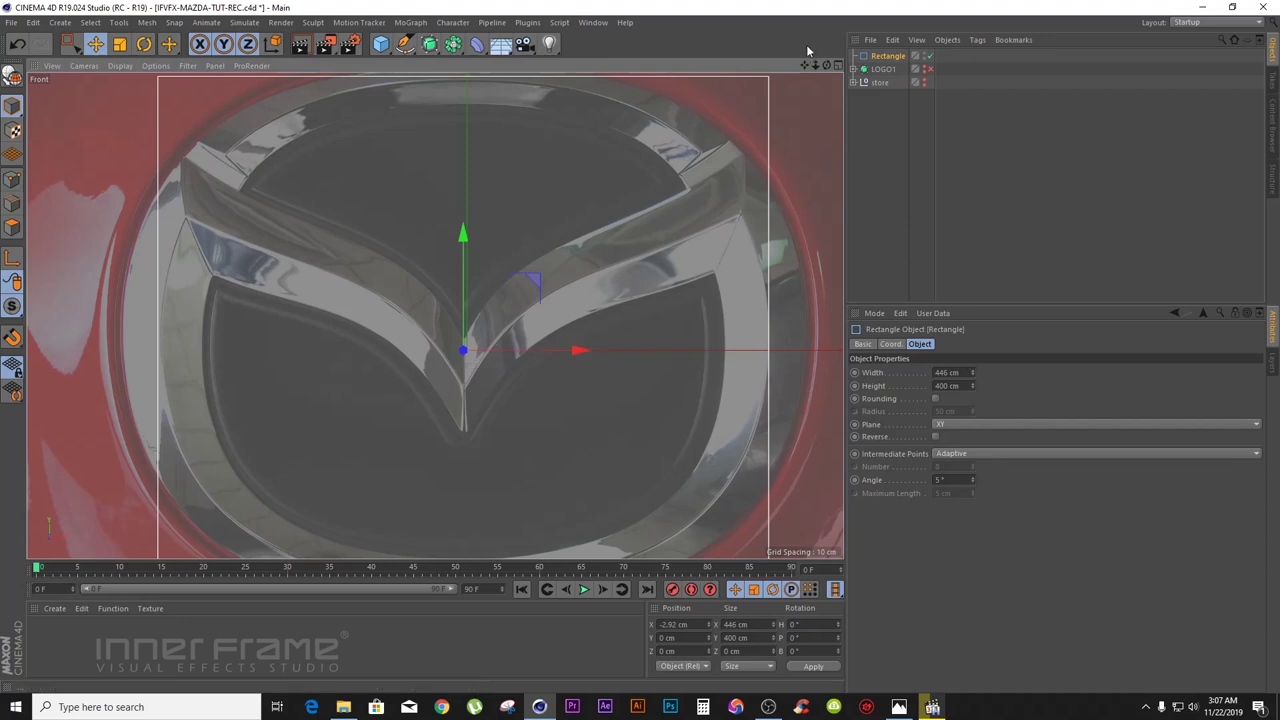
- Set the rectangle's height to 366 cm and raise it to about Y 14.9 cm to fit the badge's outer ring
{"action": "left_click_drag", "start_coordinate": [815, 65], "coordinate": [814, 84]}
{"action": "left_click_drag", "start_coordinate": [972, 386], "coordinate": [953, 351]}
{"action": "mouse_move", "coordinate": [815, 65]}
{"action": "left_mouse_down"}
{"action": "mouse_move", "coordinate": [814, 82]}
{"action": "mouse_move", "coordinate": [807, 47]}
{"action": "left_mouse_up"}
{"action": "left_click_drag", "start_coordinate": [972, 386], "coordinate": [972, 372]}
{"action": "left_click_drag", "start_coordinate": [464, 213], "coordinate": [469, 196]}
{"action": "left_click_drag", "start_coordinate": [972, 386], "coordinate": [972, 381]}
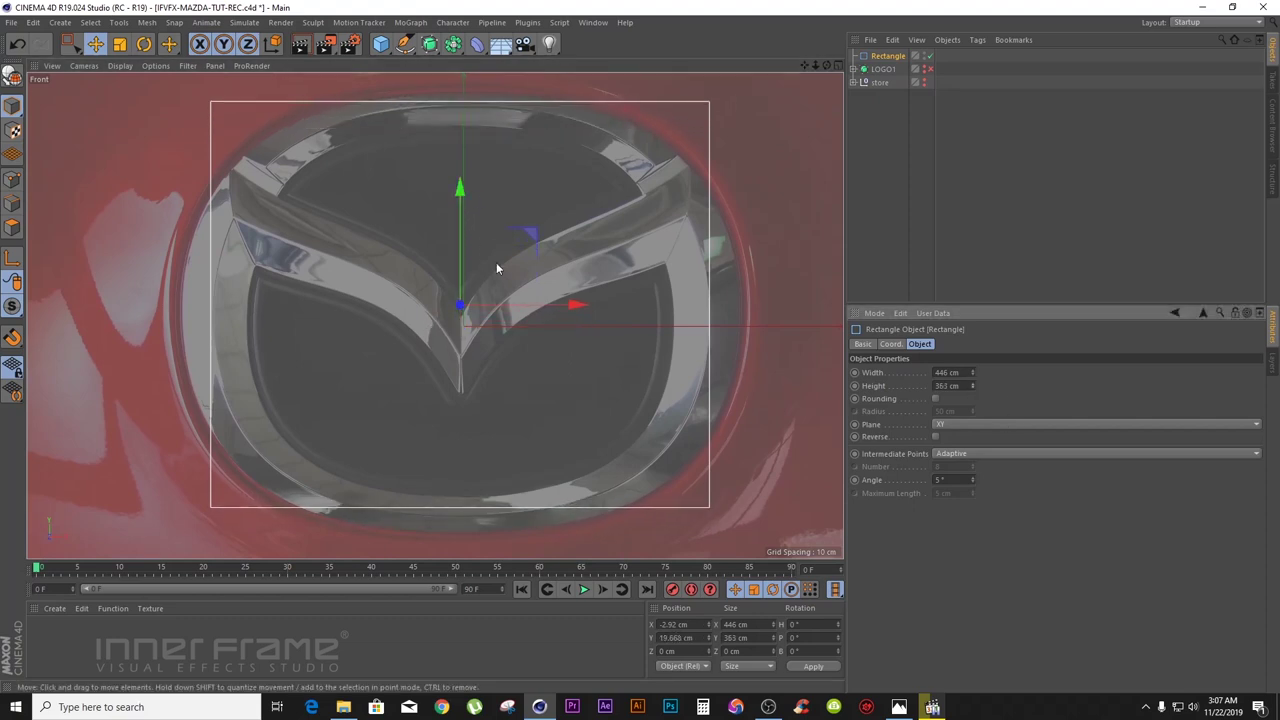
{"action": "left_click_drag", "start_coordinate": [465, 210], "coordinate": [466, 211]}
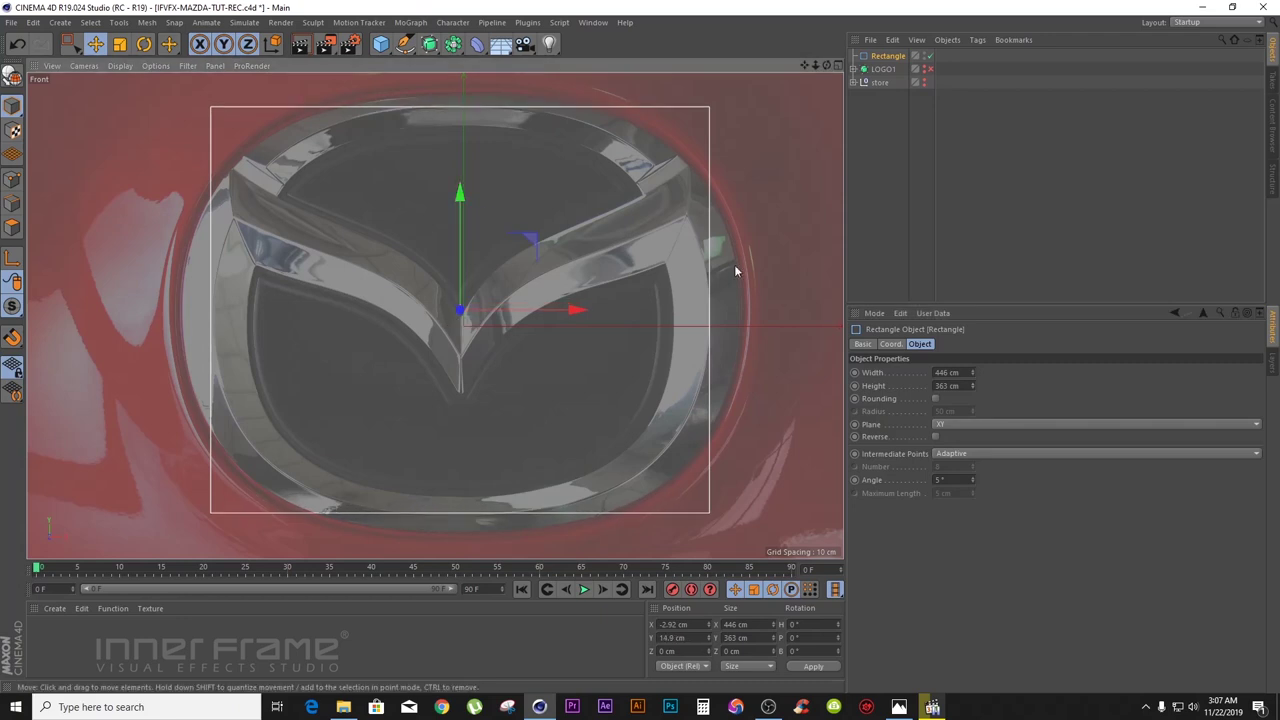
{"action": "left_click_drag", "start_coordinate": [973, 386], "coordinate": [973, 382]}
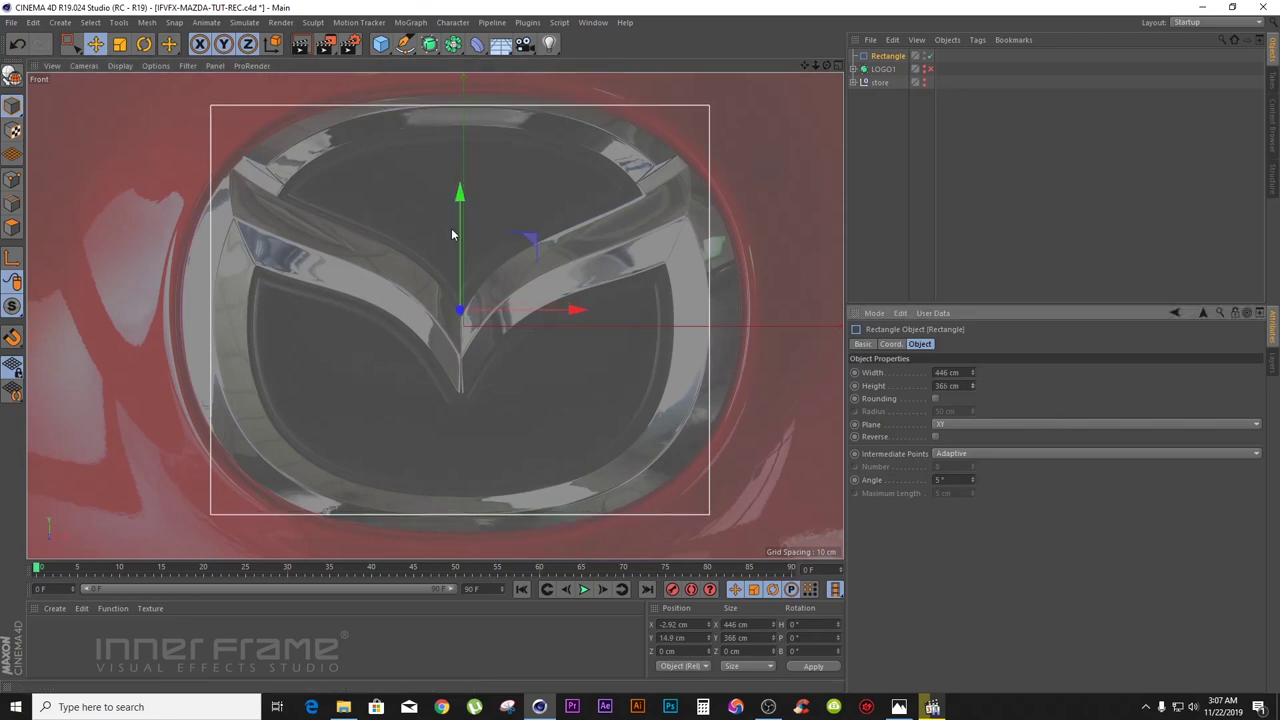
{"action": "left_click_drag", "start_coordinate": [465, 193], "coordinate": [466, 193]}
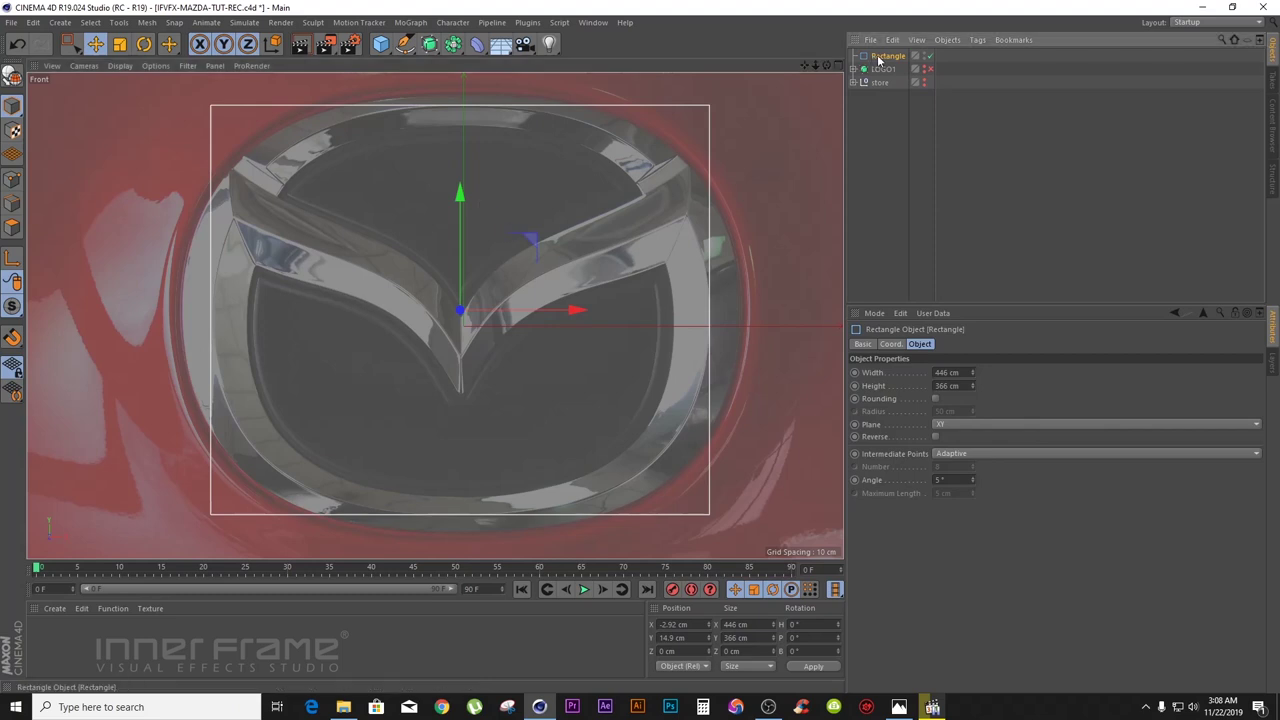
- Make the rectangle spline editable and switch to Points mode
{"action": "left_click", "coordinate": [12, 74]}
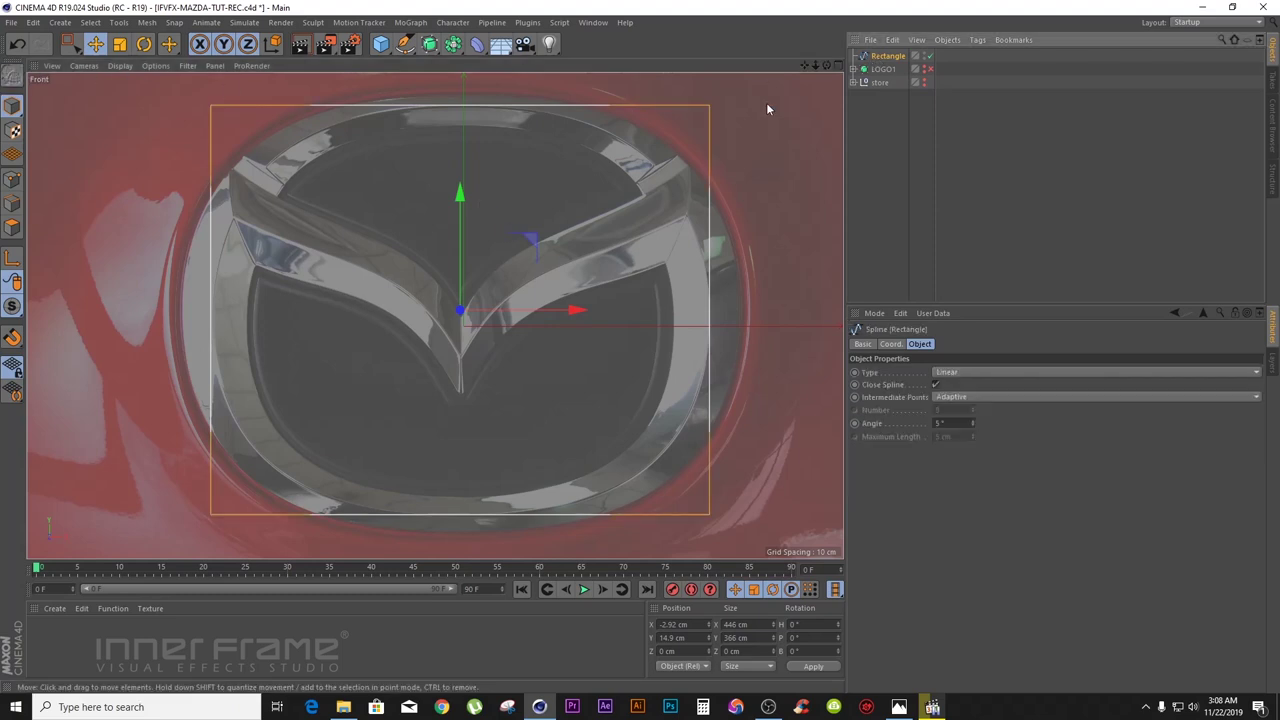
{"action": "left_click", "coordinate": [12, 180]}
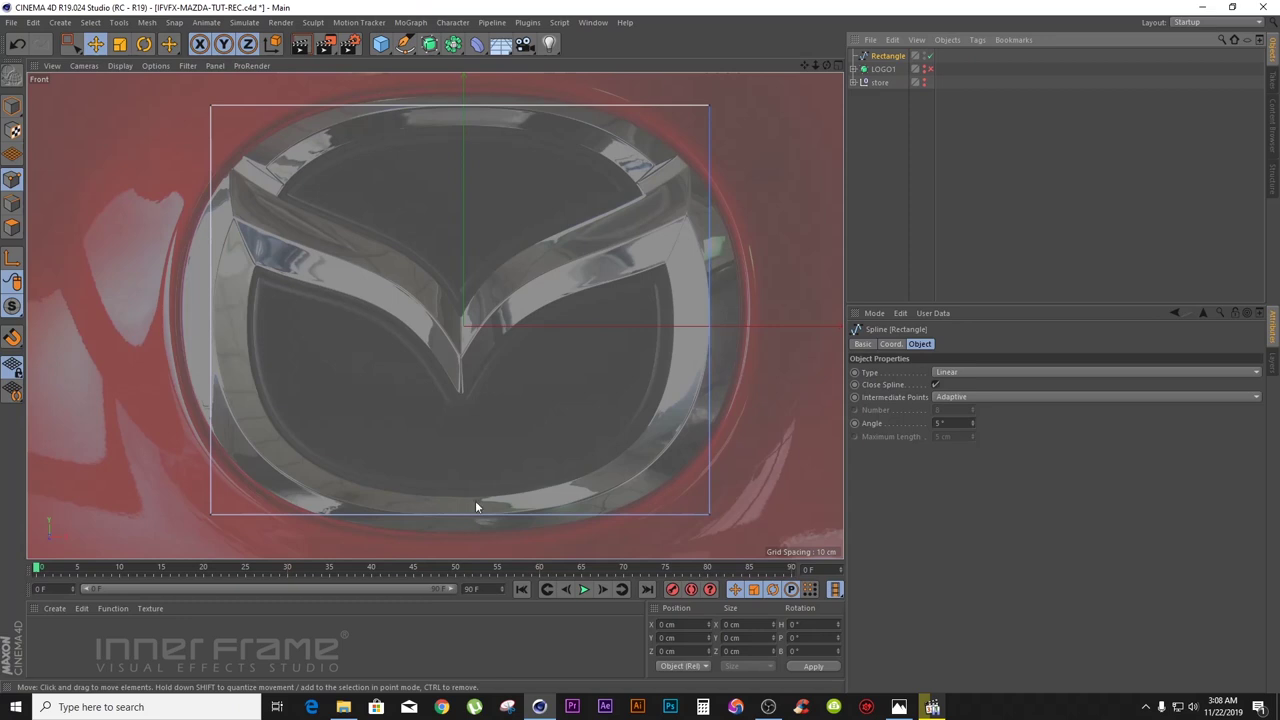
- Try to add a point at the middle of the spline's top edge with Create Point
{"action": "right_click", "coordinate": [749, 233]}
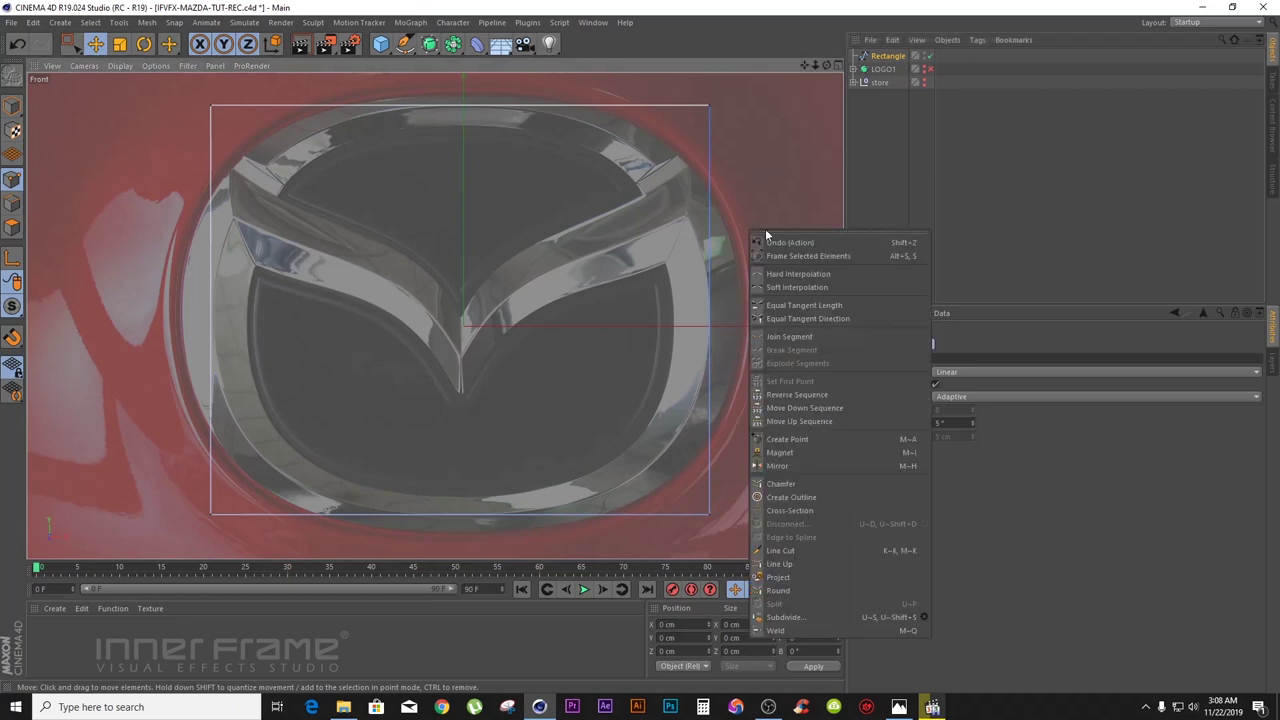
{"action": "left_click", "coordinate": [812, 443]}
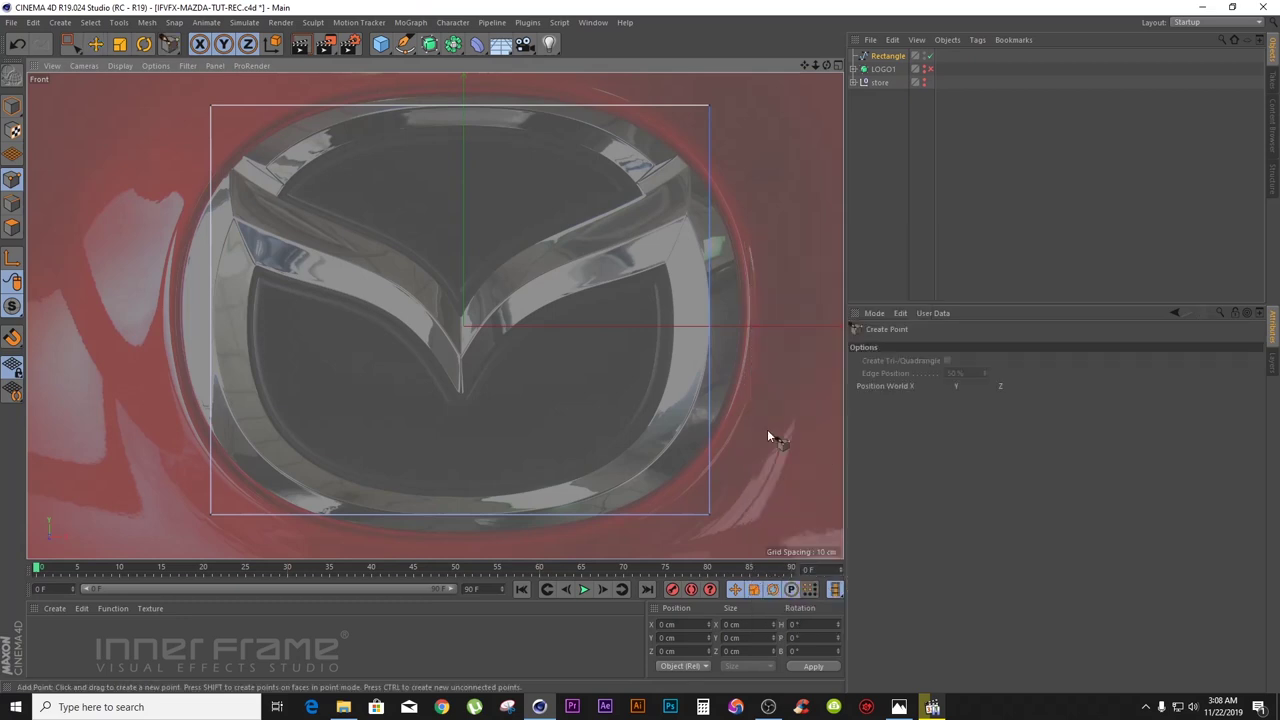
{"action": "left_click", "coordinate": [463, 106]}
{"action": "key", "text": "ctrl+z"}
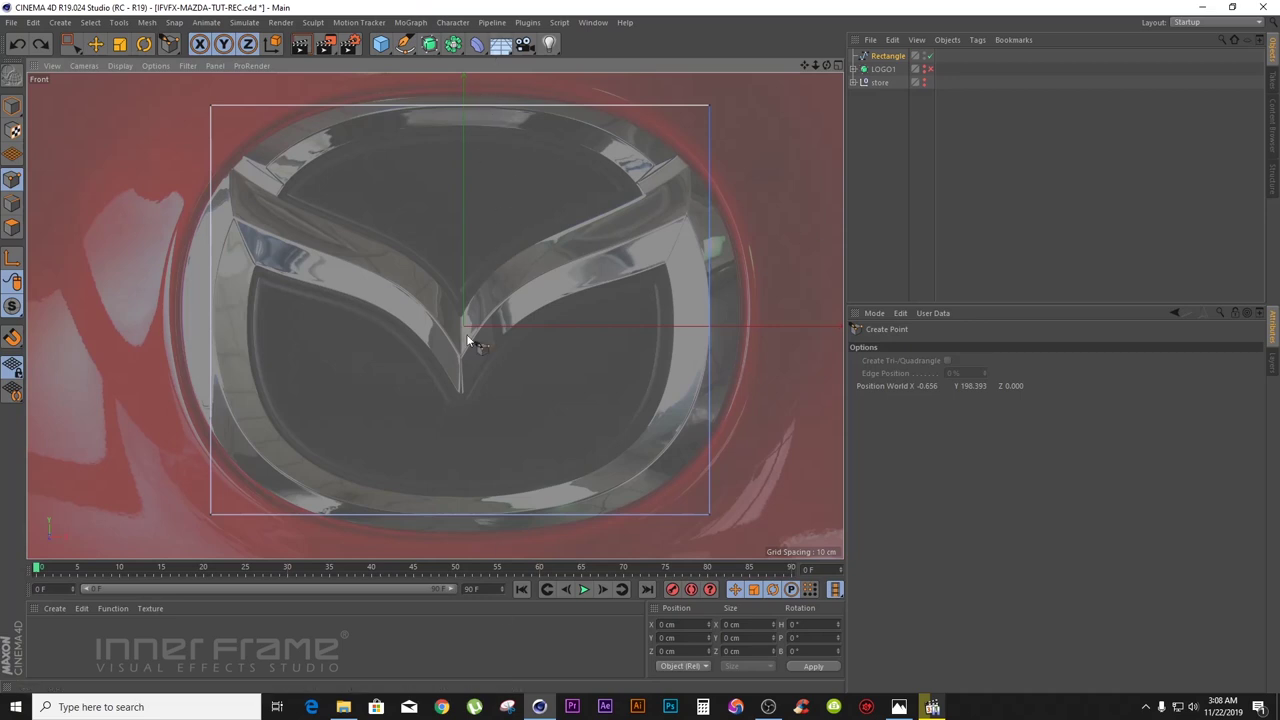
- Line Cut the spline vertically through its centre to add middle points on the top and bottom edges
{"action": "right_click", "coordinate": [760, 145]}
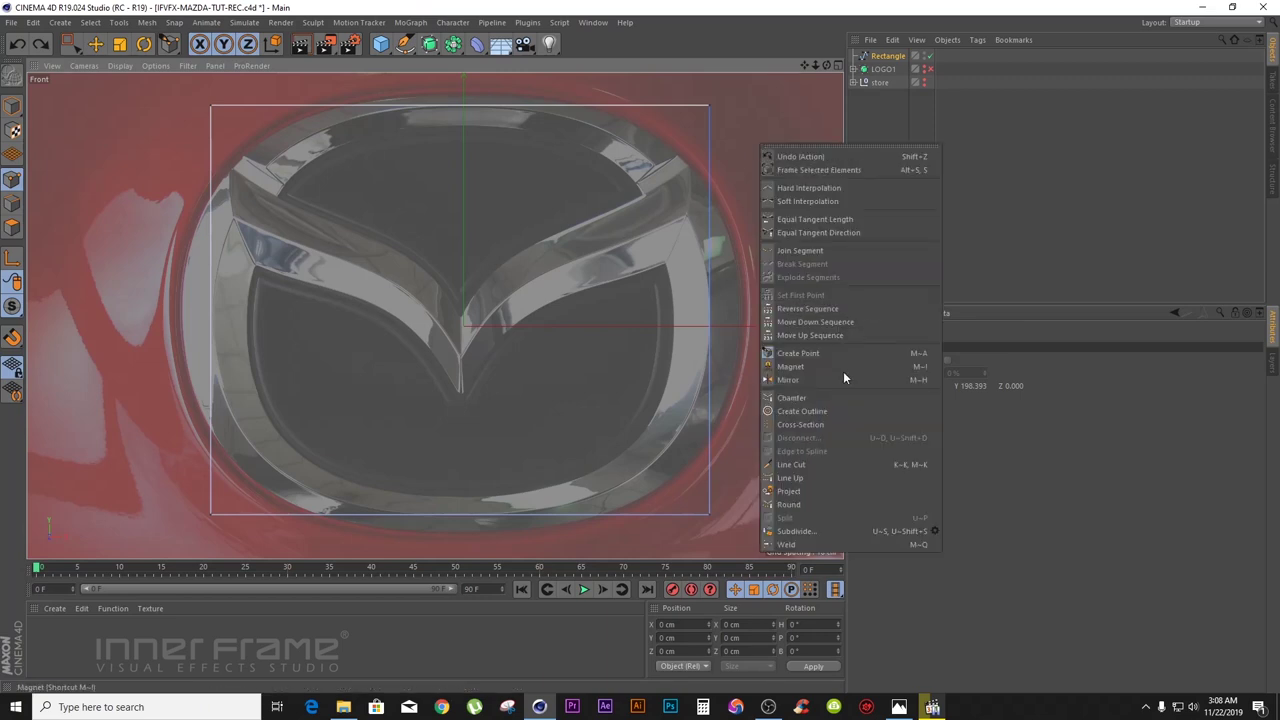
{"action": "left_click", "coordinate": [811, 464]}
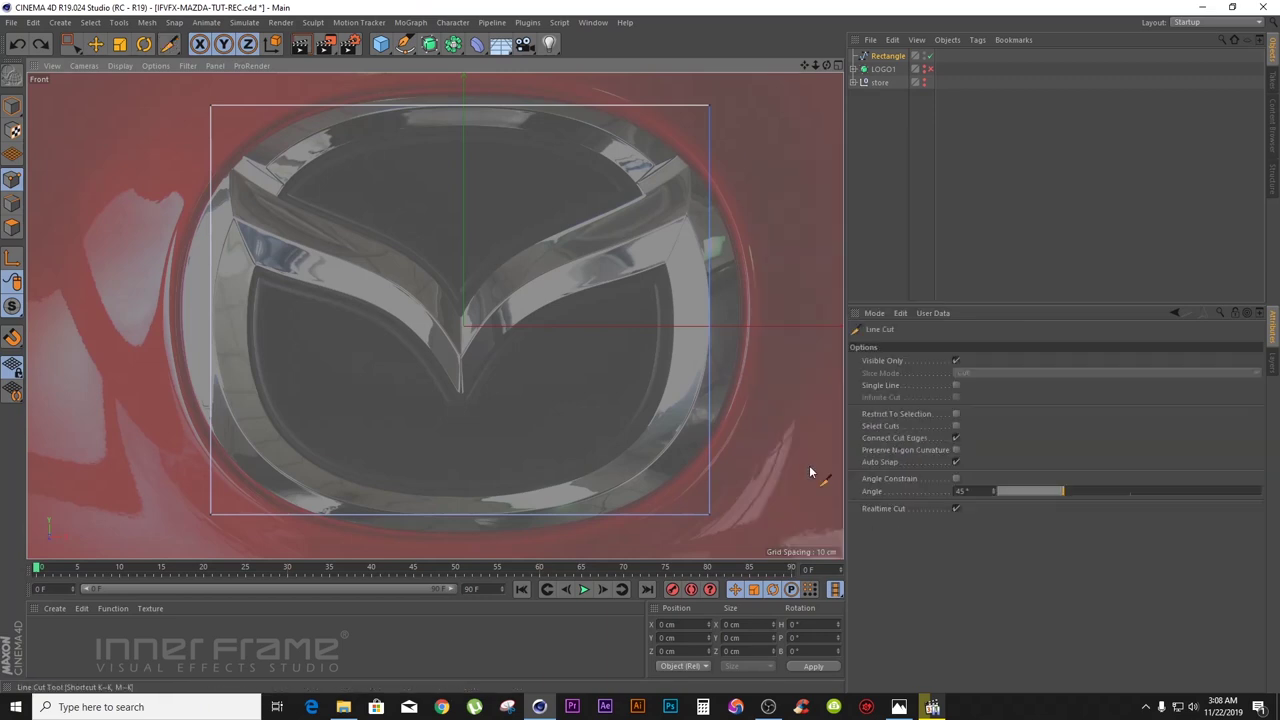
{"action": "left_click", "coordinate": [465, 85]}
{"action": "left_click_drag", "start_coordinate": [500, 478], "coordinate": [503, 537], "text": "shift"}
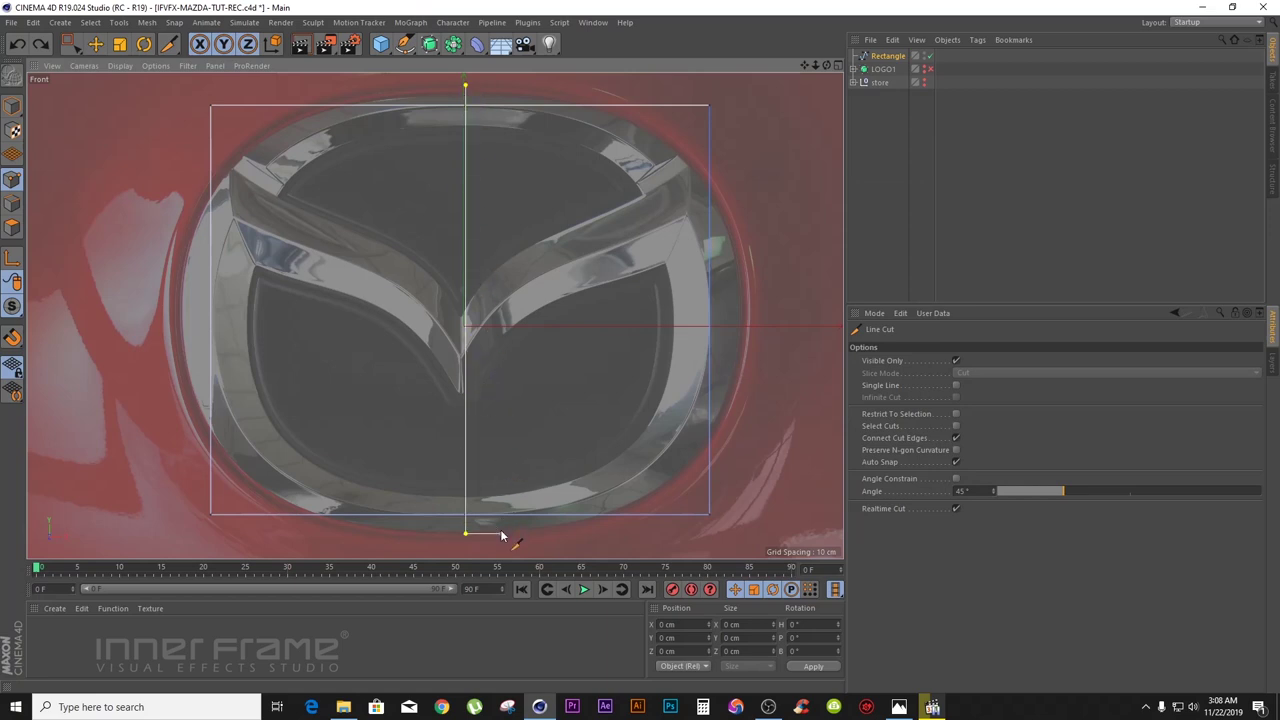
{"action": "left_click", "coordinate": [95, 43]}
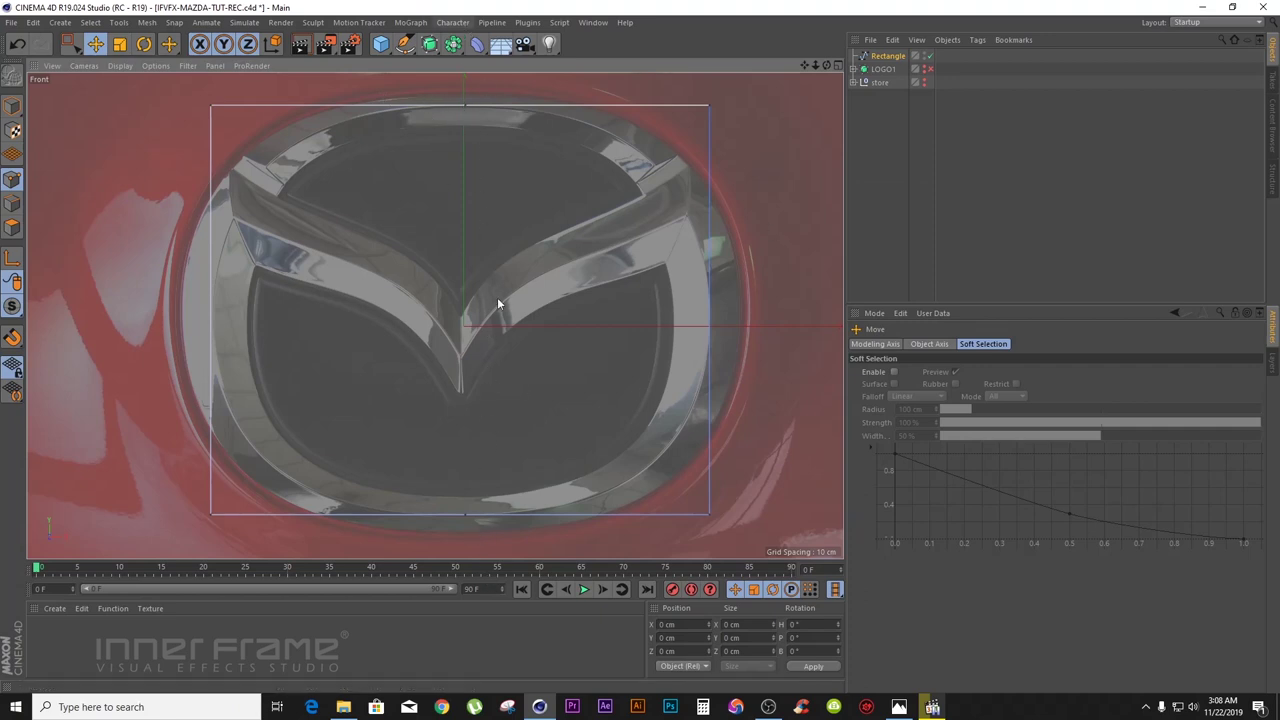
- Line Cut the spline horizontally through its centre to add middle points on both side edges
{"action": "right_click", "coordinate": [769, 255]}
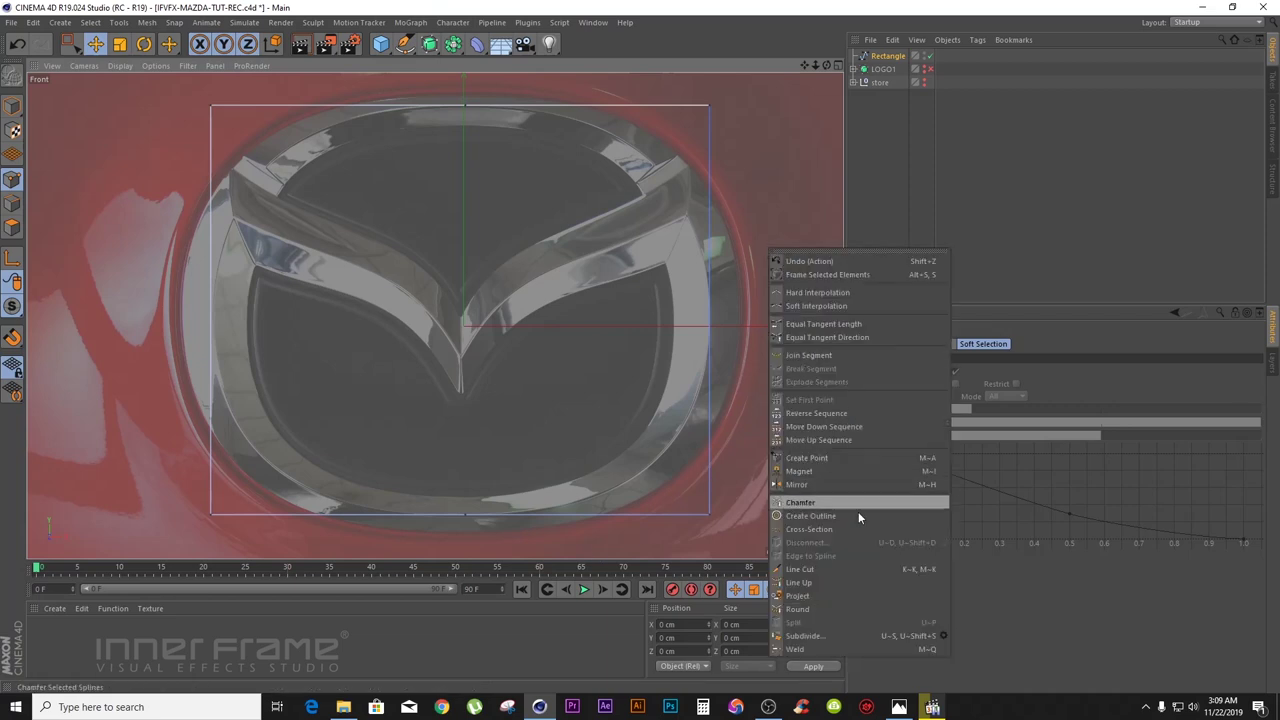
{"action": "left_click", "coordinate": [843, 573]}
{"action": "left_click", "coordinate": [134, 308]}
{"action": "left_click", "coordinate": [763, 310]}
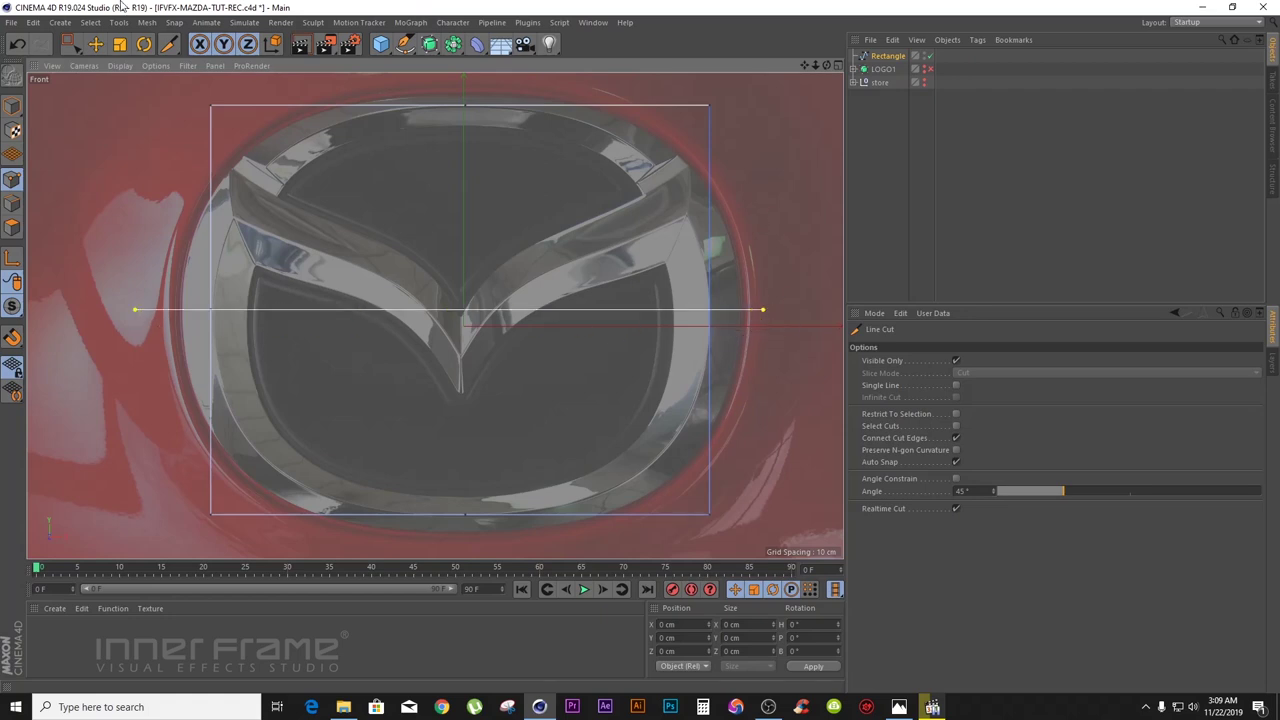
{"action": "left_click", "coordinate": [95, 44]}
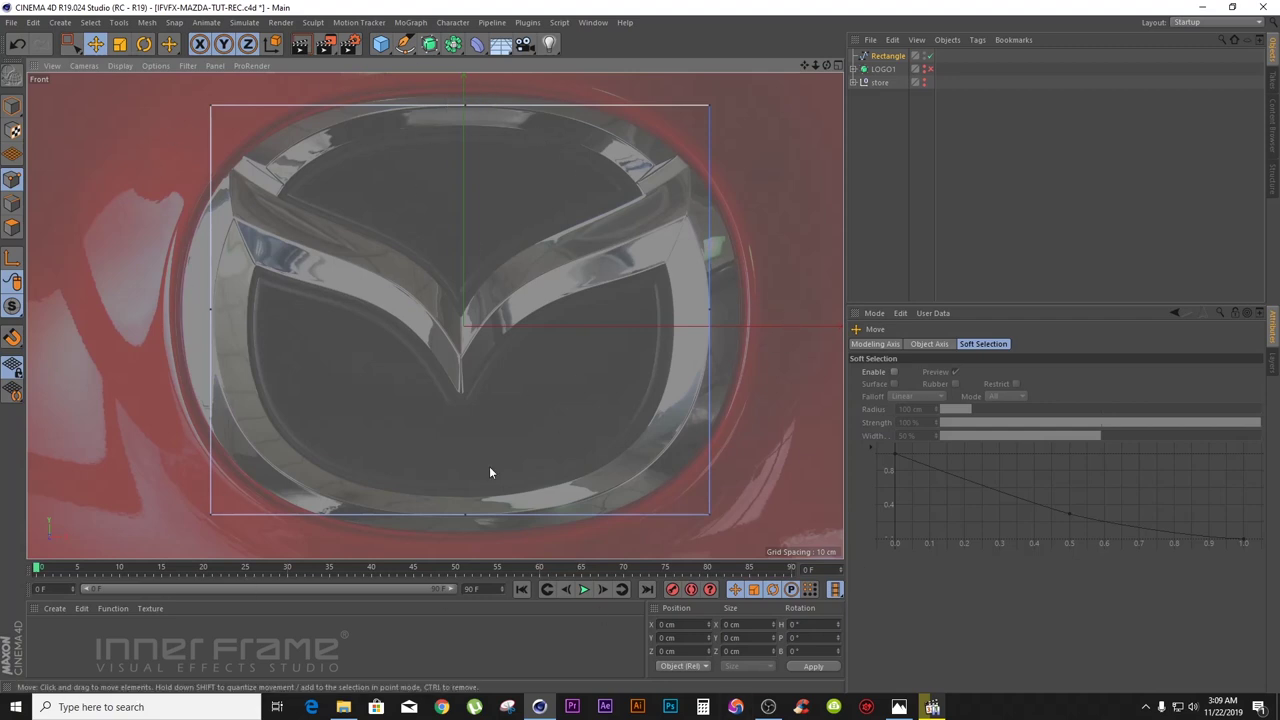
- Lower the spline's two top corner points to about Y 131 cm and scale them inward to about 404 cm apart
{"action": "left_click", "coordinate": [64, 46]}
{"action": "left_click_drag", "start_coordinate": [190, 86], "coordinate": [282, 150]}
{"action": "left_click_drag", "start_coordinate": [745, 88], "coordinate": [652, 158], "text": "shift"}
{"action": "left_click_drag", "start_coordinate": [455, 92], "coordinate": [457, 147]}
{"action": "left_click", "coordinate": [128, 45]}
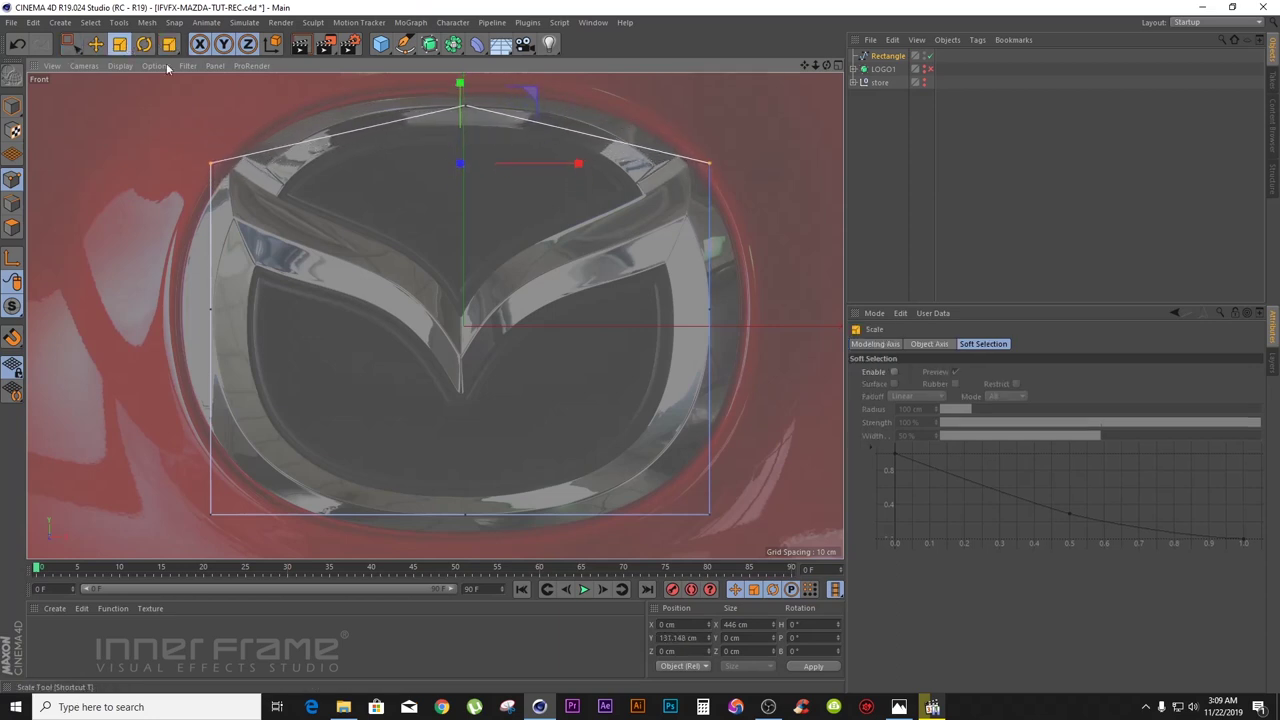
{"action": "left_click_drag", "start_coordinate": [578, 164], "coordinate": [570, 171]}
- Try to move the spline's whole row of bottom points together
{"action": "left_click", "coordinate": [70, 44]}
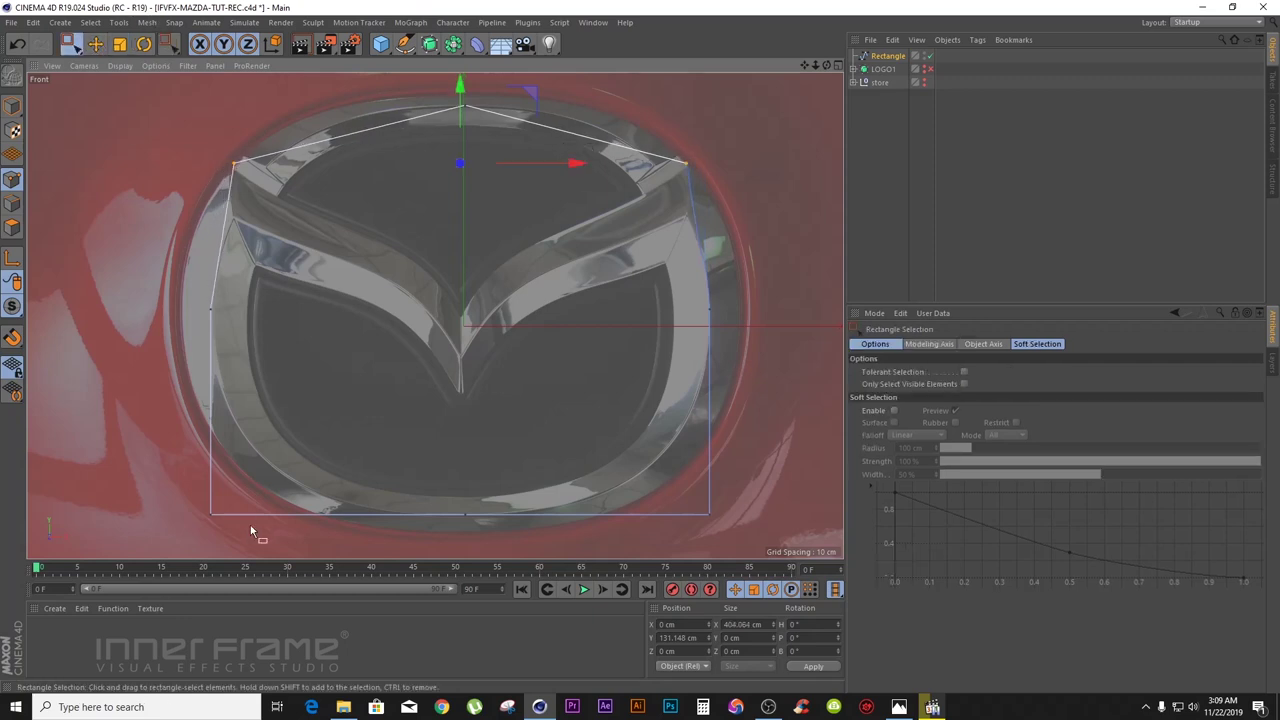
{"action": "left_click_drag", "start_coordinate": [174, 540], "coordinate": [778, 480]}
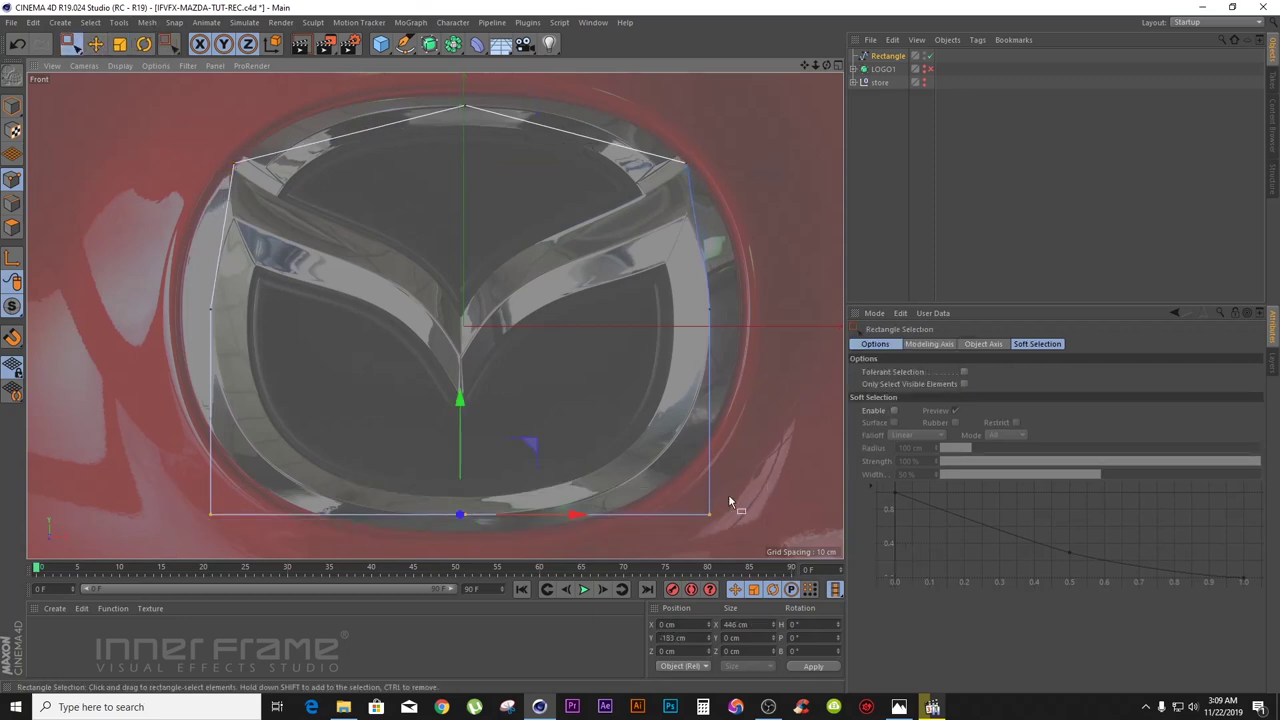
{"action": "left_click_drag", "start_coordinate": [533, 448], "coordinate": [455, 532]}
{"action": "key", "text": "ctrl+z"}
{"action": "key", "text": "ctrl+z"}
- Raise the spline's two bottom corner points to about Y -122 cm and scale them inward to about 374 cm apart
{"action": "left_click_drag", "start_coordinate": [764, 480], "coordinate": [663, 548]}
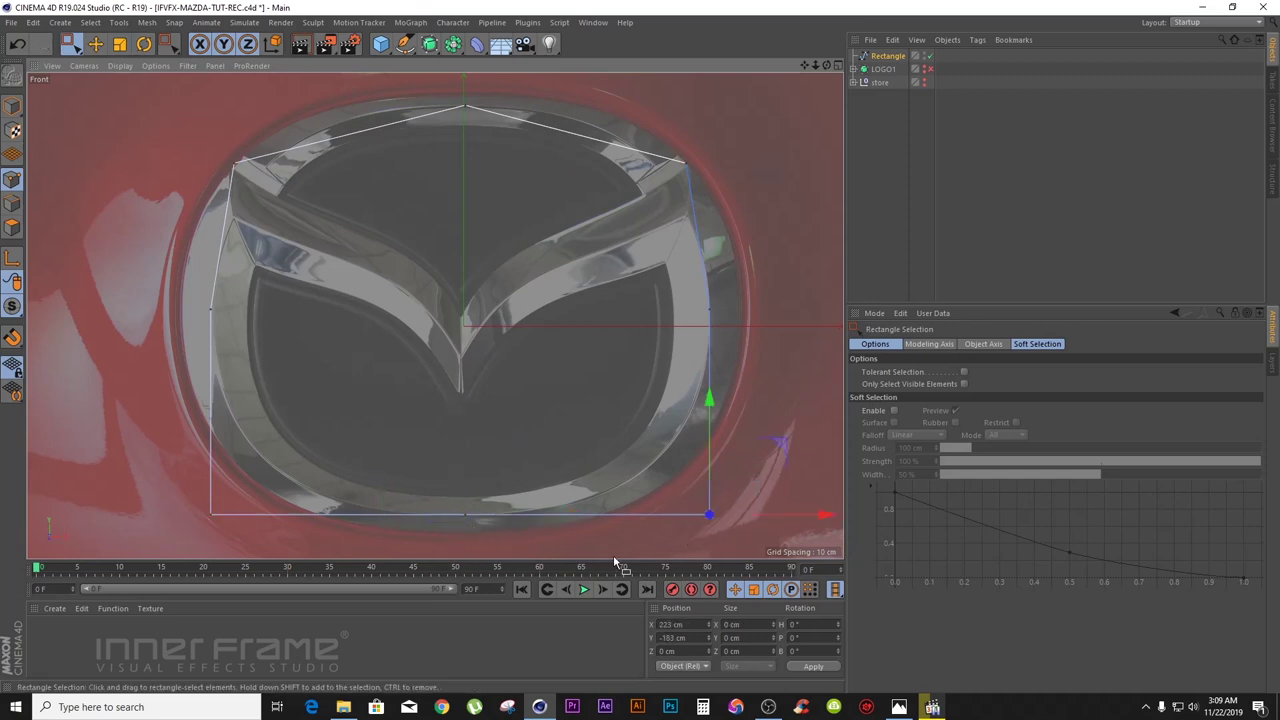
{"action": "left_click_drag", "start_coordinate": [203, 503], "coordinate": [245, 535], "text": "shift"}
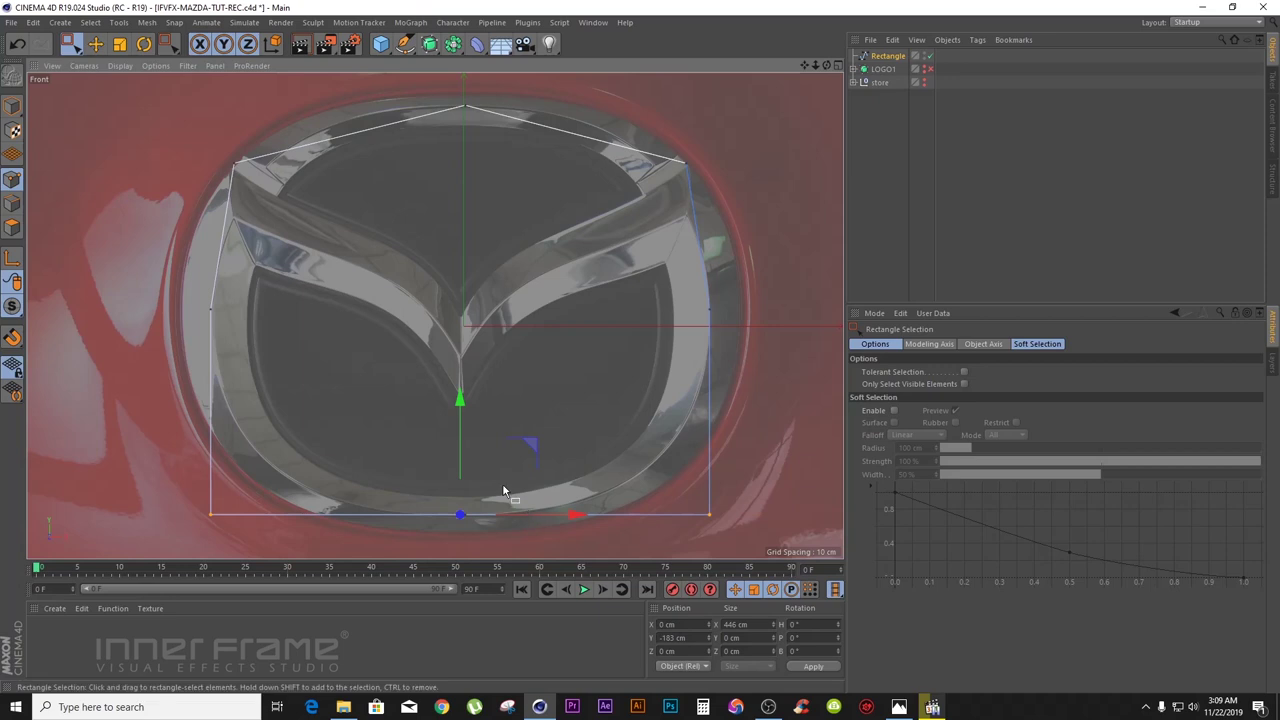
{"action": "left_click", "coordinate": [476, 403]}
{"action": "left_click_drag", "start_coordinate": [183, 505], "coordinate": [236, 526]}
{"action": "left_click_drag", "start_coordinate": [755, 497], "coordinate": [650, 543], "text": "shift"}
{"action": "left_click_drag", "start_coordinate": [460, 405], "coordinate": [458, 340]}
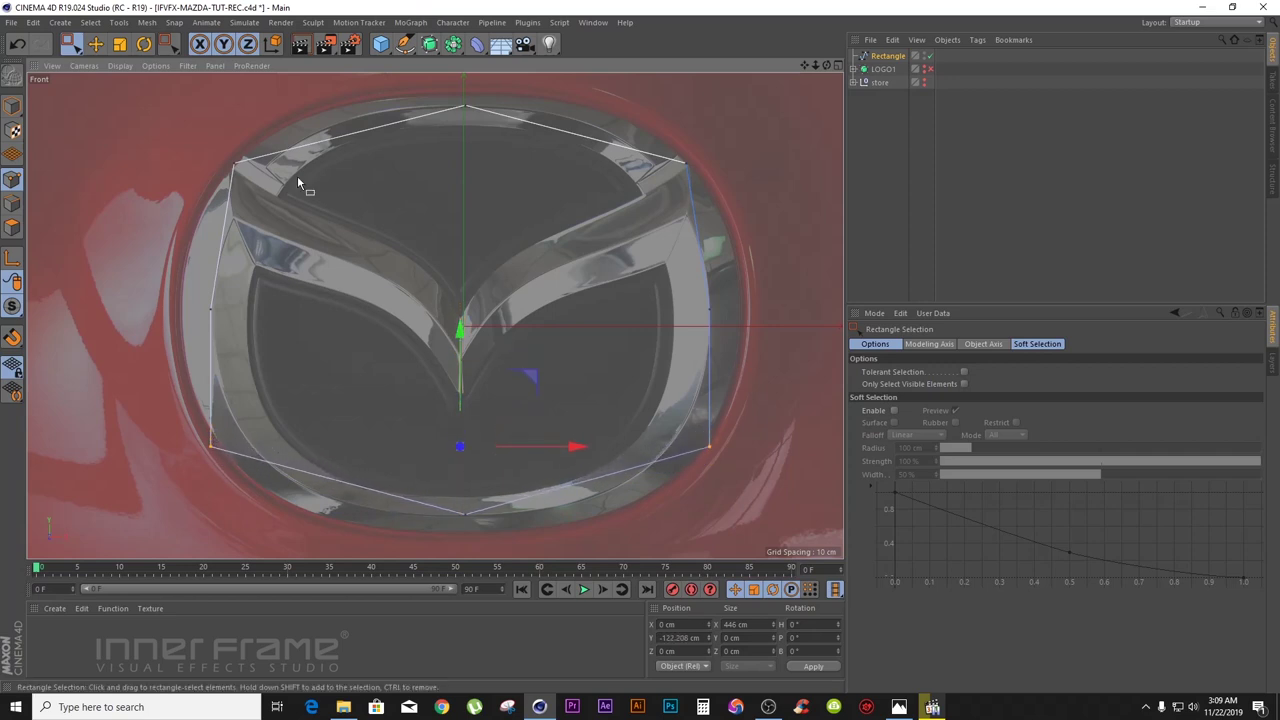
{"action": "left_click", "coordinate": [119, 44]}
{"action": "left_click_drag", "start_coordinate": [578, 447], "coordinate": [561, 449]}
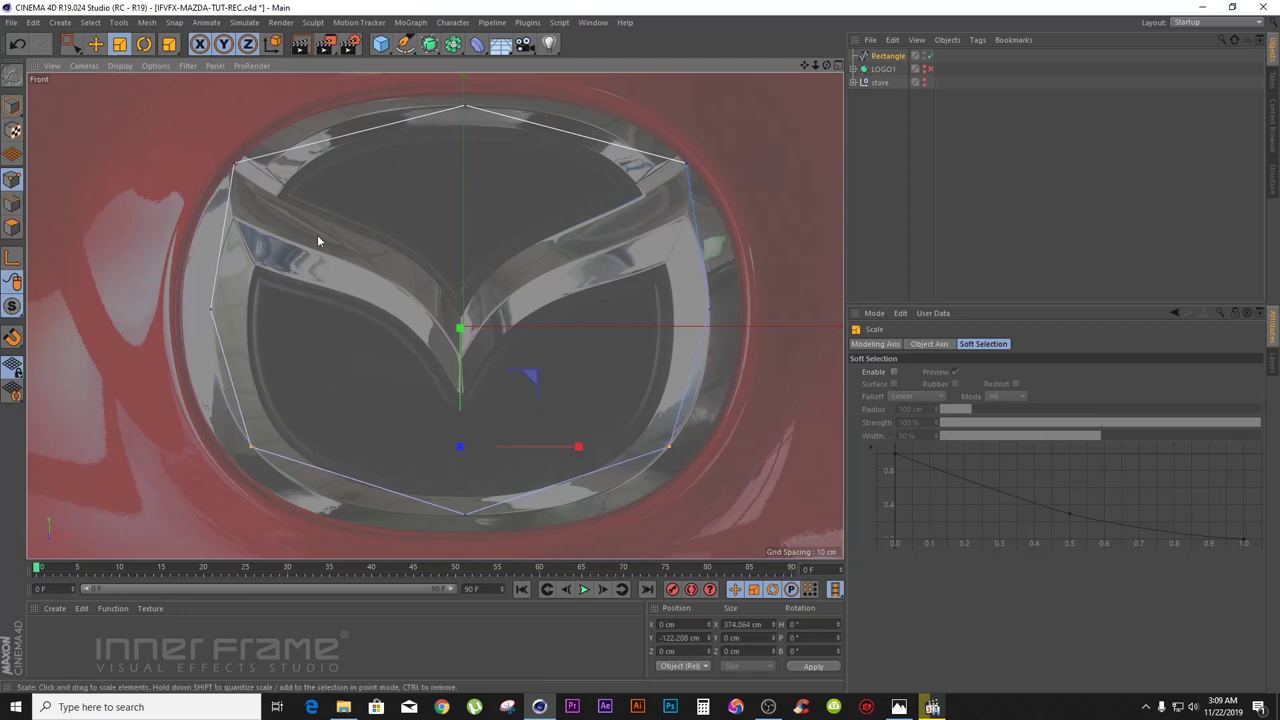
- Move the spline's two upper corner points inward along X, placing the right one at about 177 cm
{"action": "key", "text": "0"}
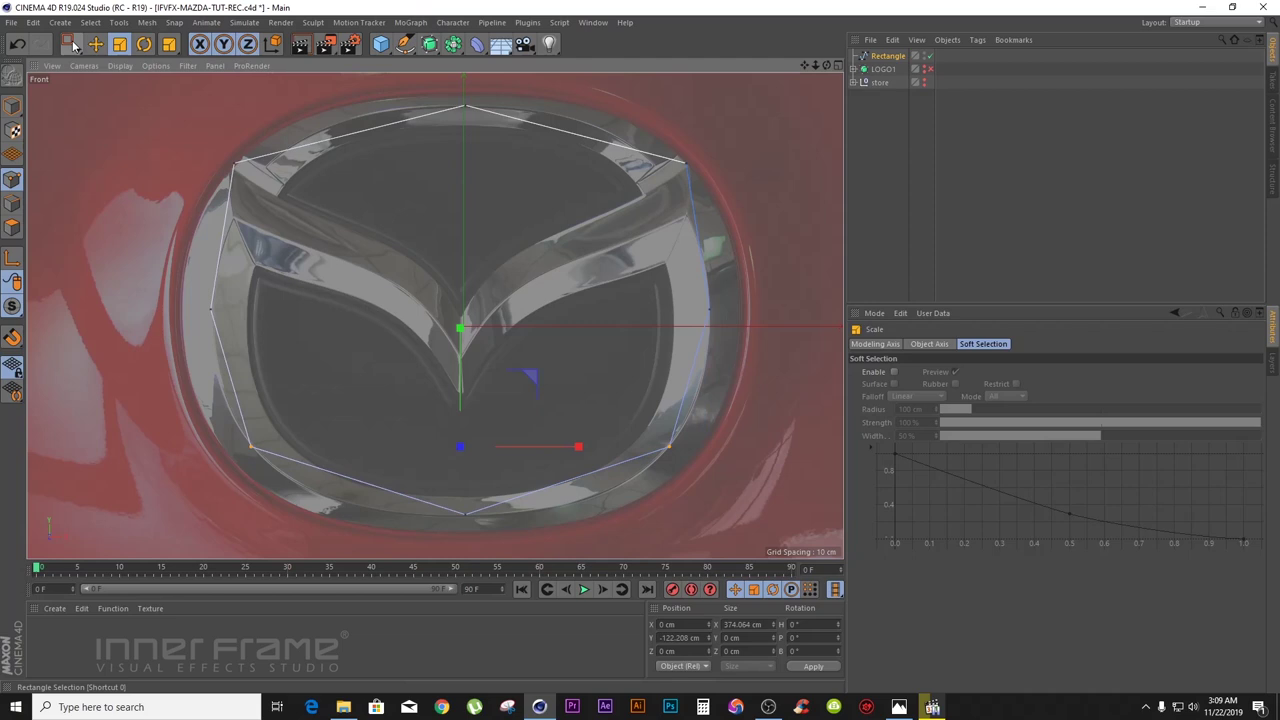
{"action": "left_click_drag", "start_coordinate": [225, 155], "coordinate": [262, 192]}
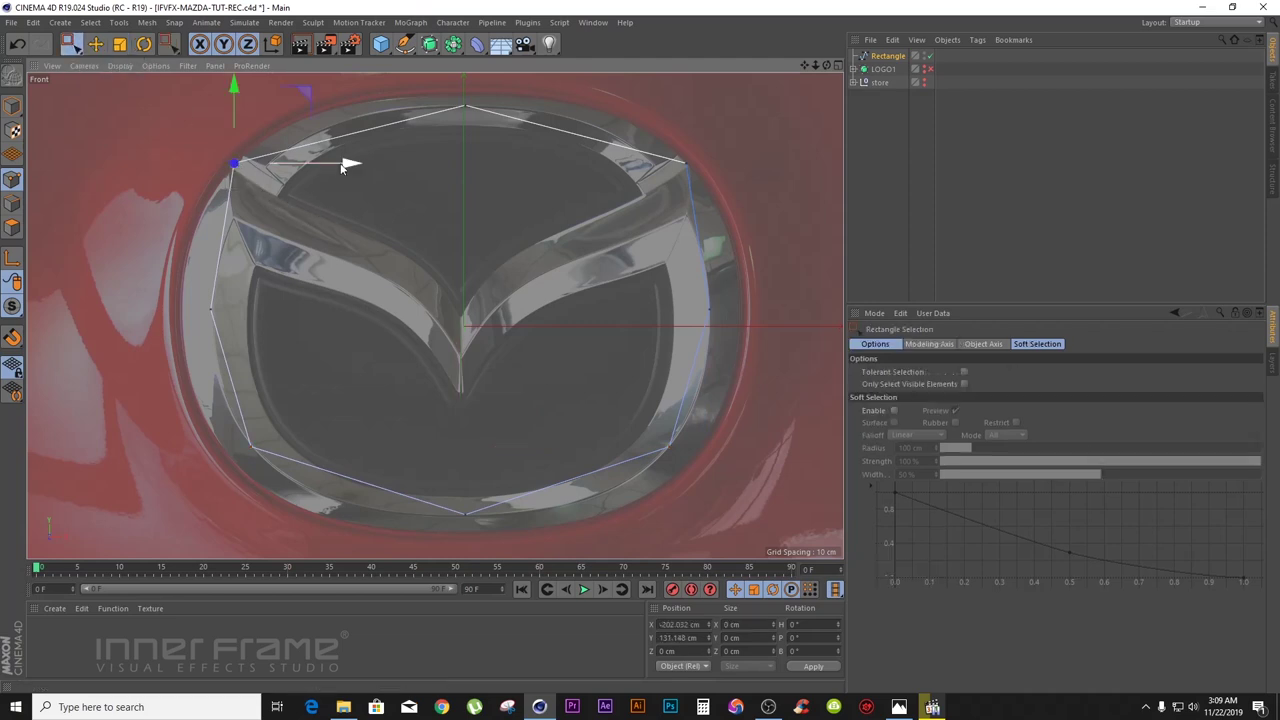
{"action": "left_click_drag", "start_coordinate": [343, 165], "coordinate": [376, 165]}
{"action": "left_click_drag", "start_coordinate": [715, 156], "coordinate": [650, 195]}
{"action": "left_click_drag", "start_coordinate": [800, 164], "coordinate": [769, 173]}
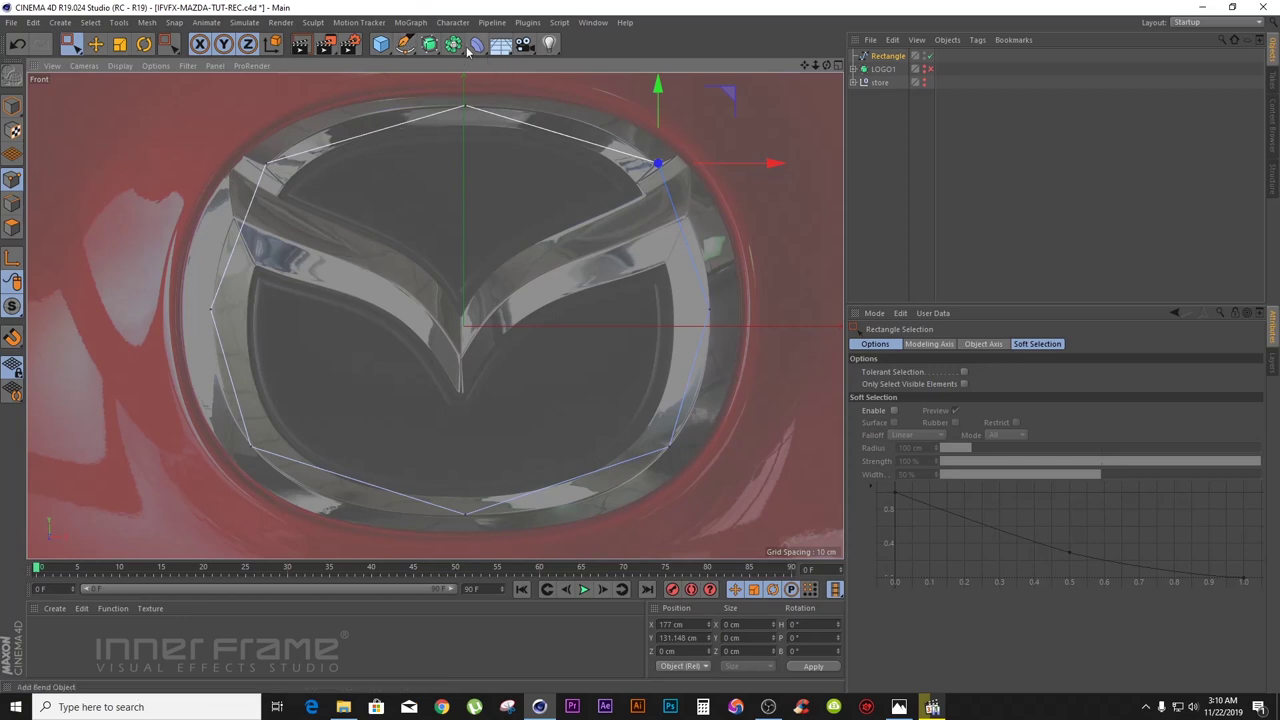
- Create a 50 × 50 cm rectangle spline and move it about 220 cm along X onto the ring's right edge
{"action": "left_click", "coordinate": [407, 46]}
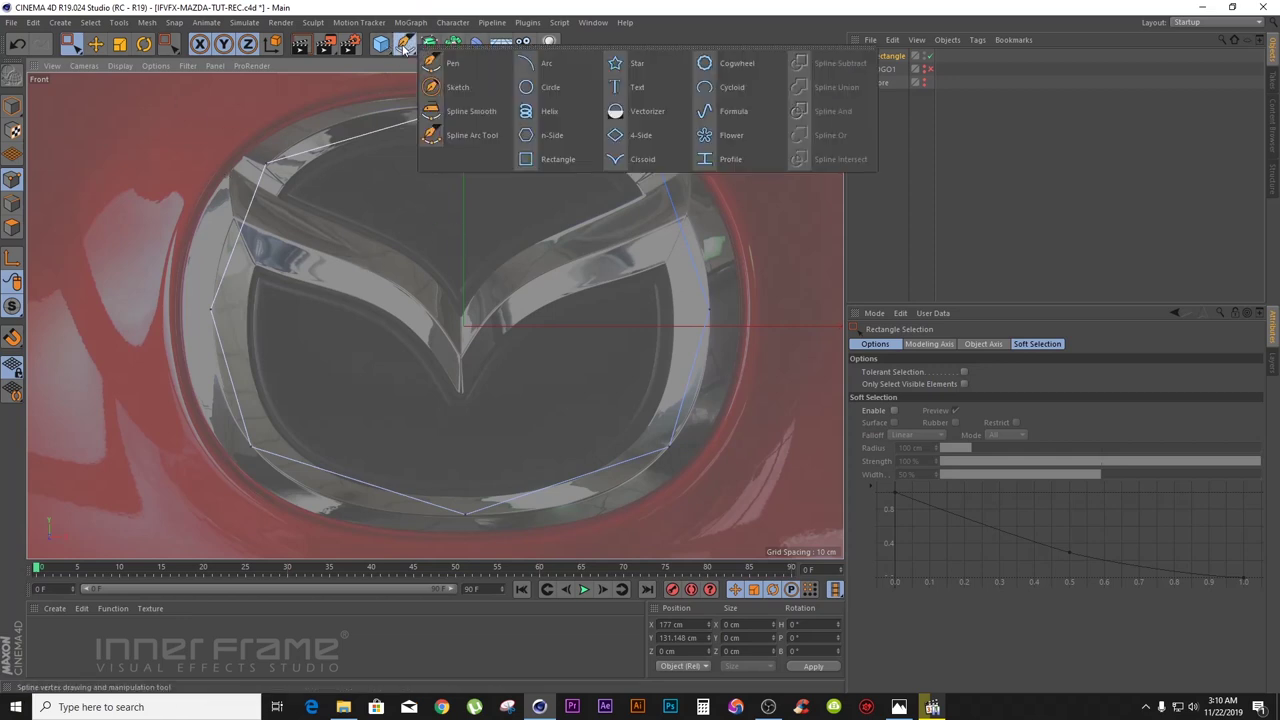
{"action": "left_click", "coordinate": [558, 159]}
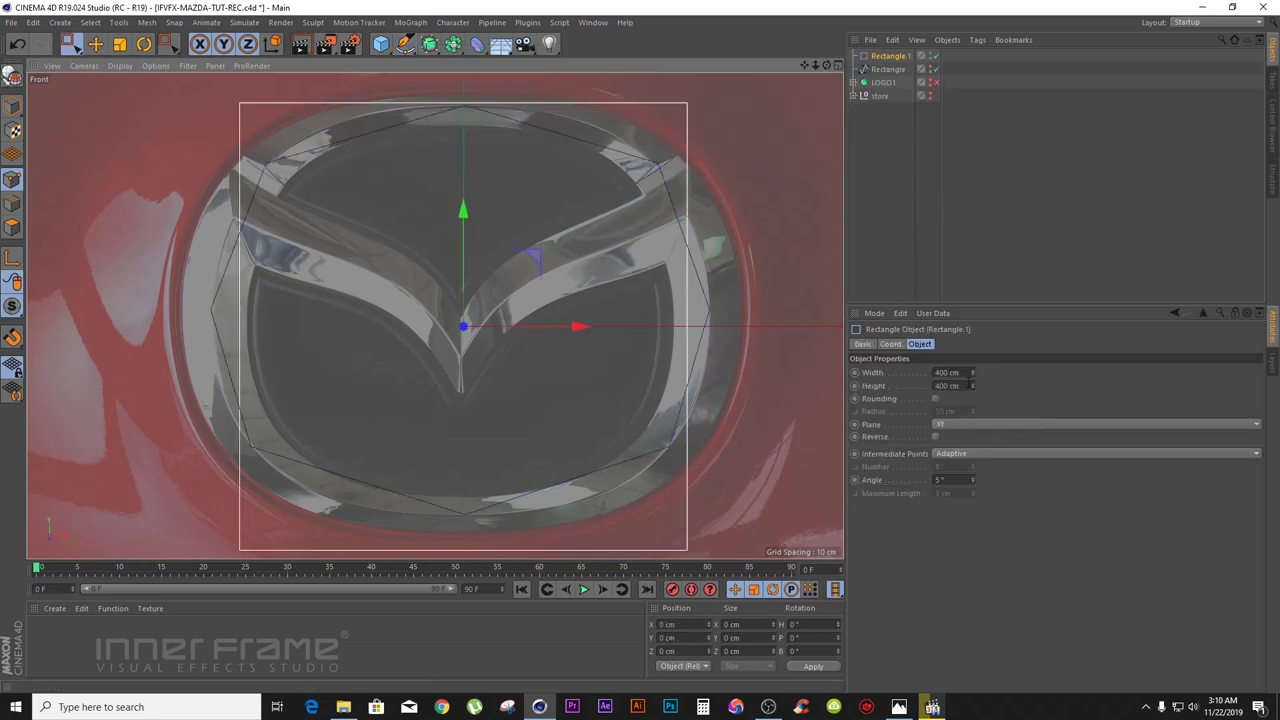
{"action": "left_click", "coordinate": [948, 372]}
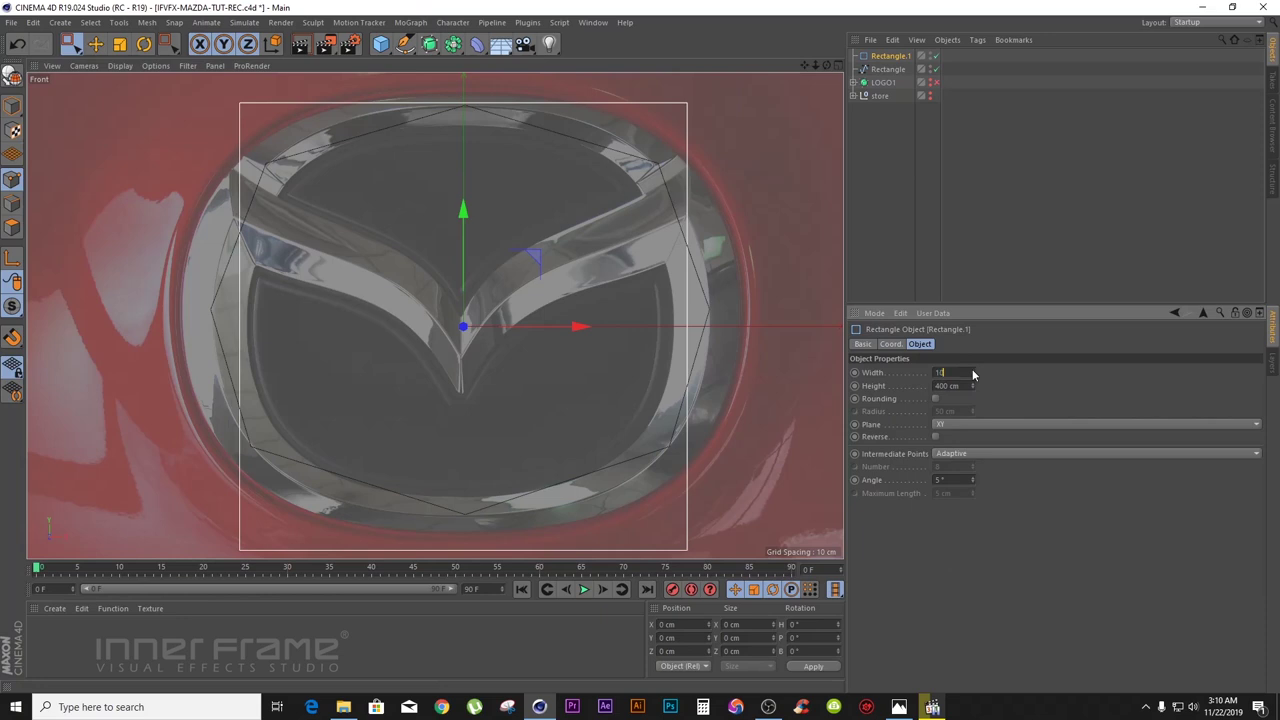
{"action": "left_click_drag", "start_coordinate": [935, 386], "coordinate": [976, 382]}
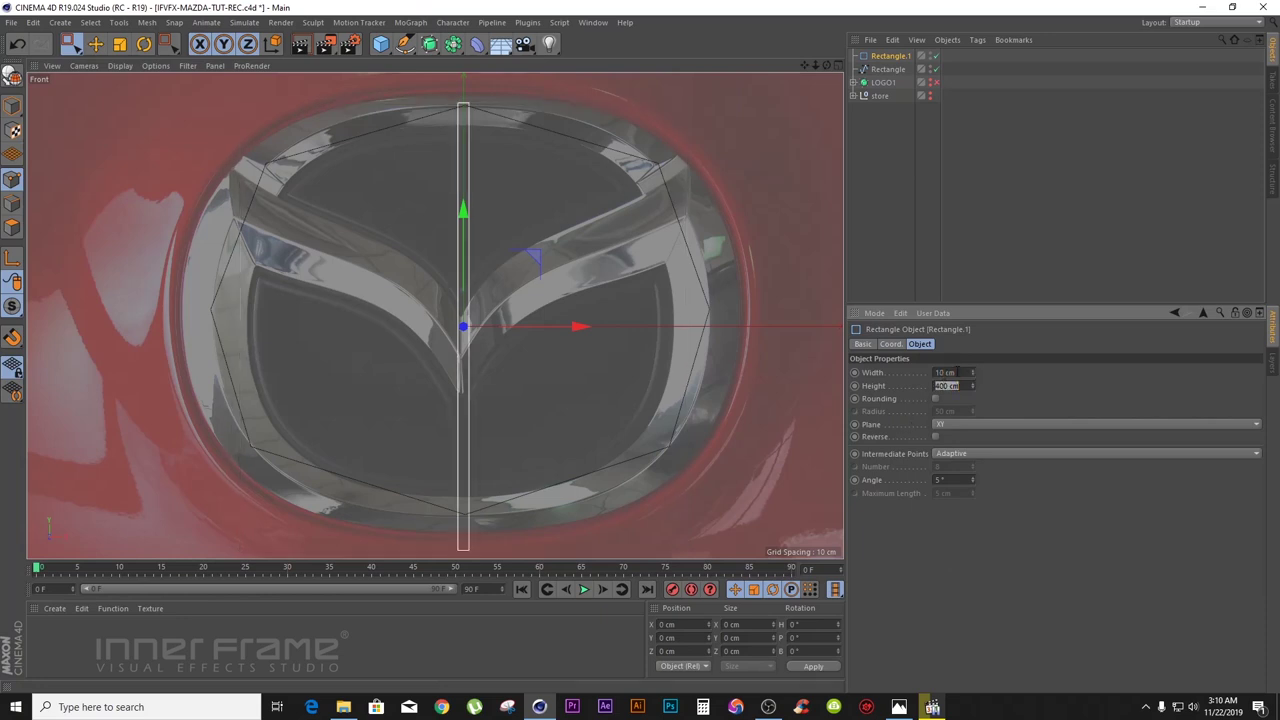
{"action": "left_click", "coordinate": [950, 372]}
{"action": "type", "text": "50"}
{"action": "key", "text": "Tab"}
{"action": "type", "text": "50"}
{"action": "key", "text": "Return"}
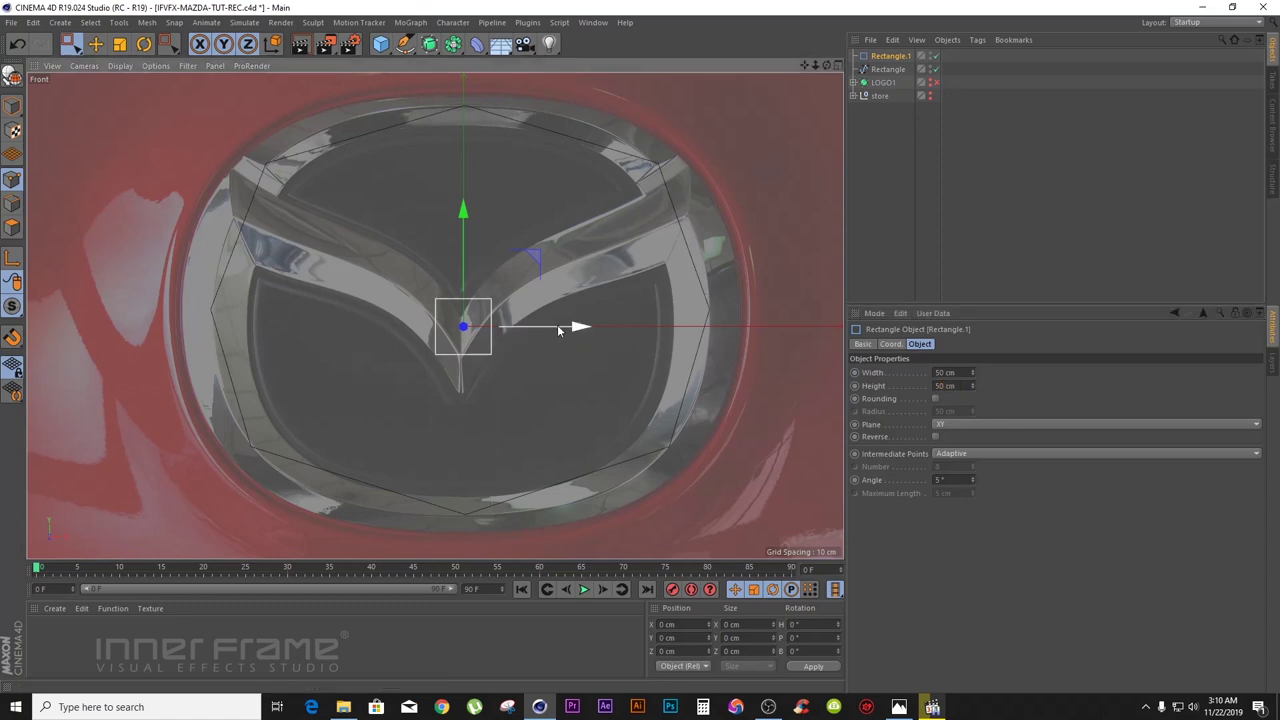
{"action": "left_click_drag", "start_coordinate": [578, 331], "coordinate": [824, 334]}
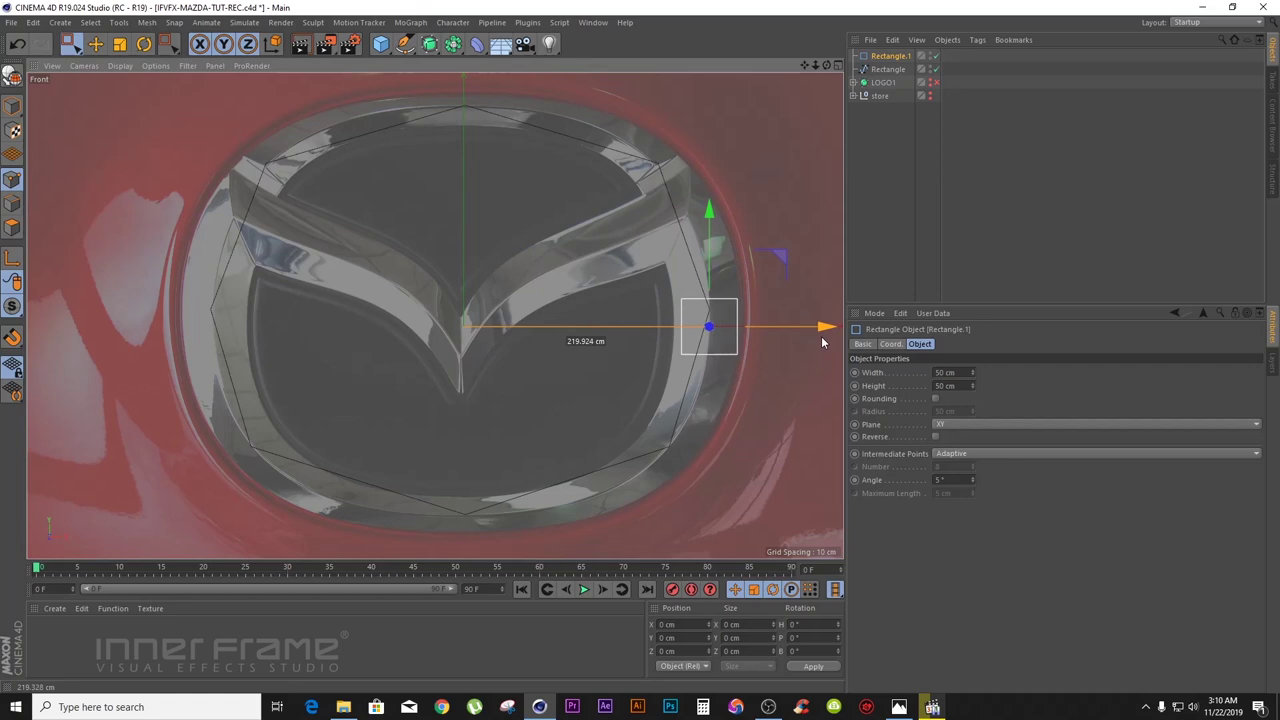
- Set the small rectangle's width and height to 60 cm to match the ring's thickness
{"action": "double_click", "coordinate": [946, 373]}
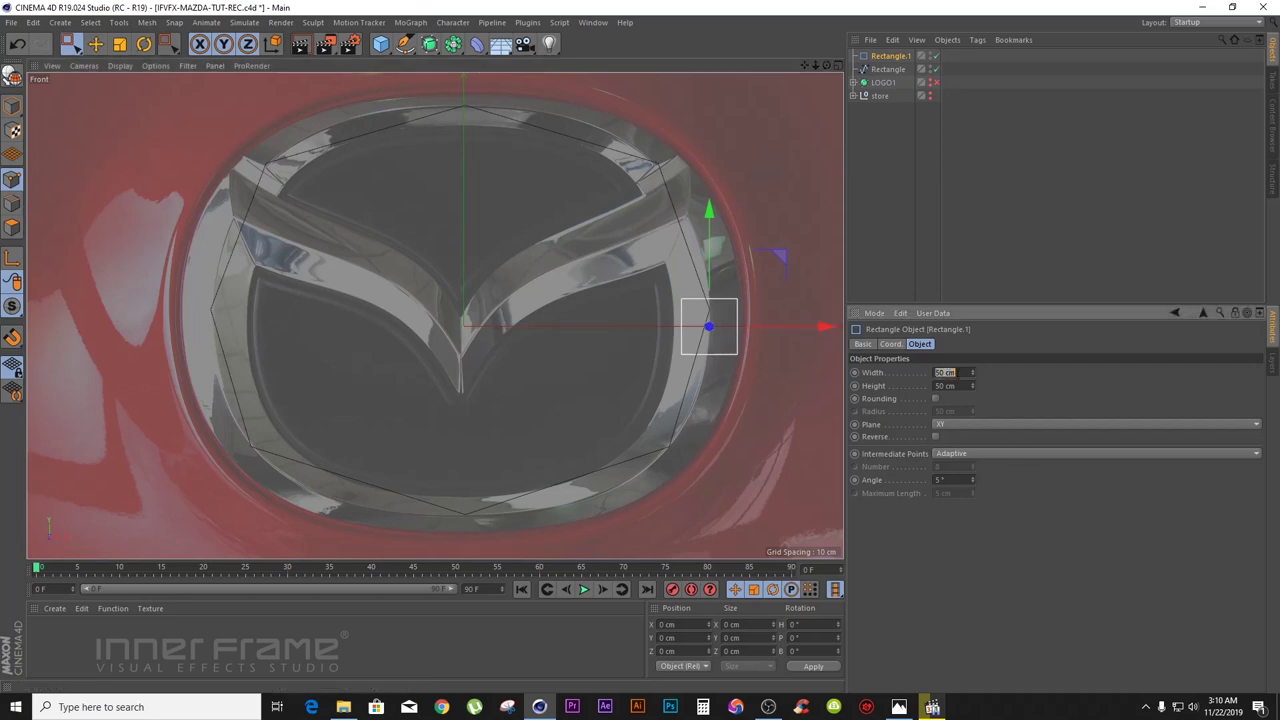
{"action": "type", "text": "90"}
{"action": "double_click", "coordinate": [944, 385]}
{"action": "double_click", "coordinate": [946, 372]}
{"action": "type", "text": "1"}
{"action": "key", "text": "Return"}
{"action": "double_click", "coordinate": [945, 372]}
{"action": "type", "text": "60"}
{"action": "key", "text": "Return"}
{"action": "double_click", "coordinate": [946, 386]}
{"action": "type", "text": "60"}
{"action": "key", "text": "Return"}
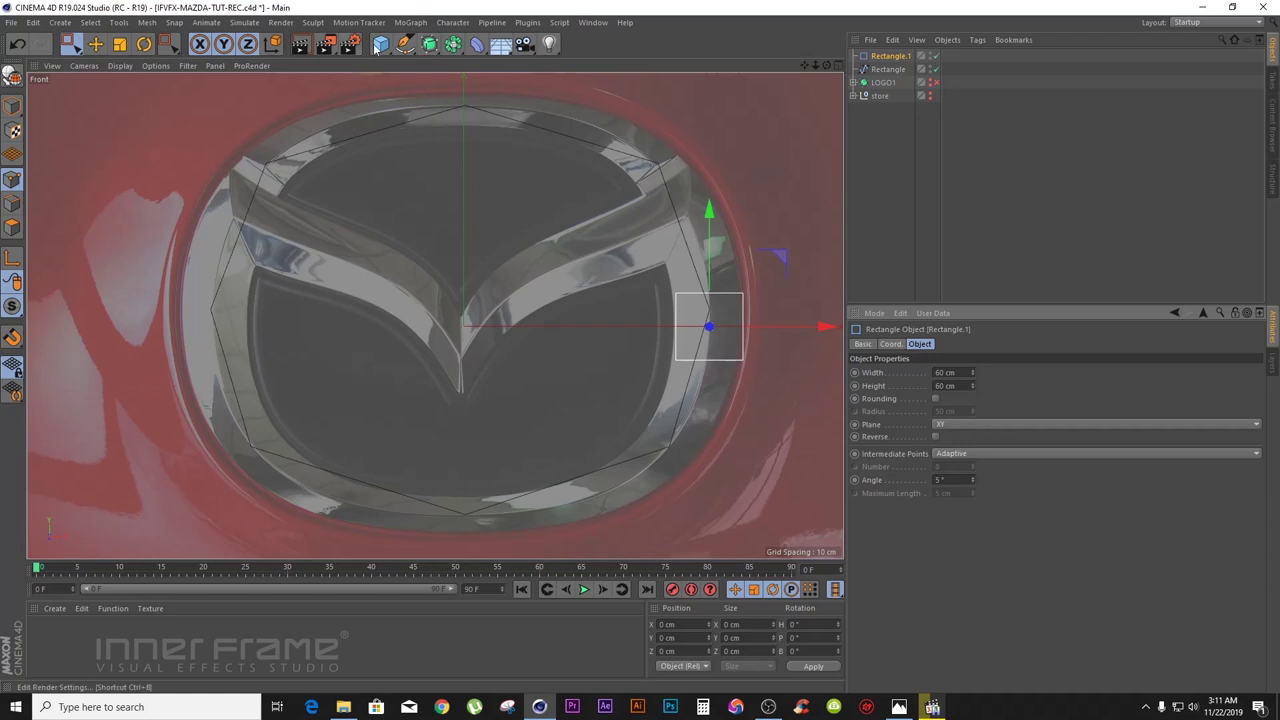
- Add a Sweep generator and nest both splines in it, the small rectangle as profile and the traced outline as path
{"action": "left_click", "coordinate": [429, 44]}
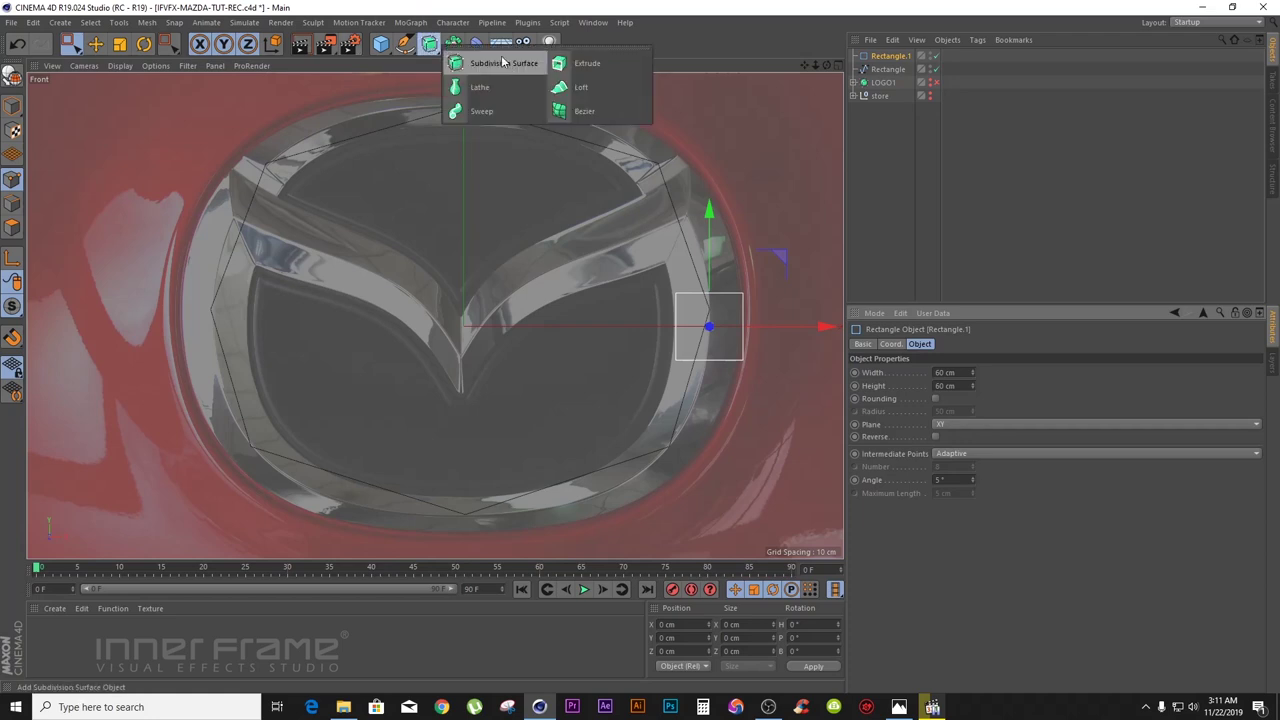
{"action": "left_click", "coordinate": [522, 113]}
{"action": "mouse_move", "coordinate": [891, 71]}
{"action": "left_mouse_down"}
{"action": "mouse_move", "coordinate": [885, 57]}
{"action": "mouse_move", "coordinate": [893, 84]}
{"action": "left_mouse_up"}
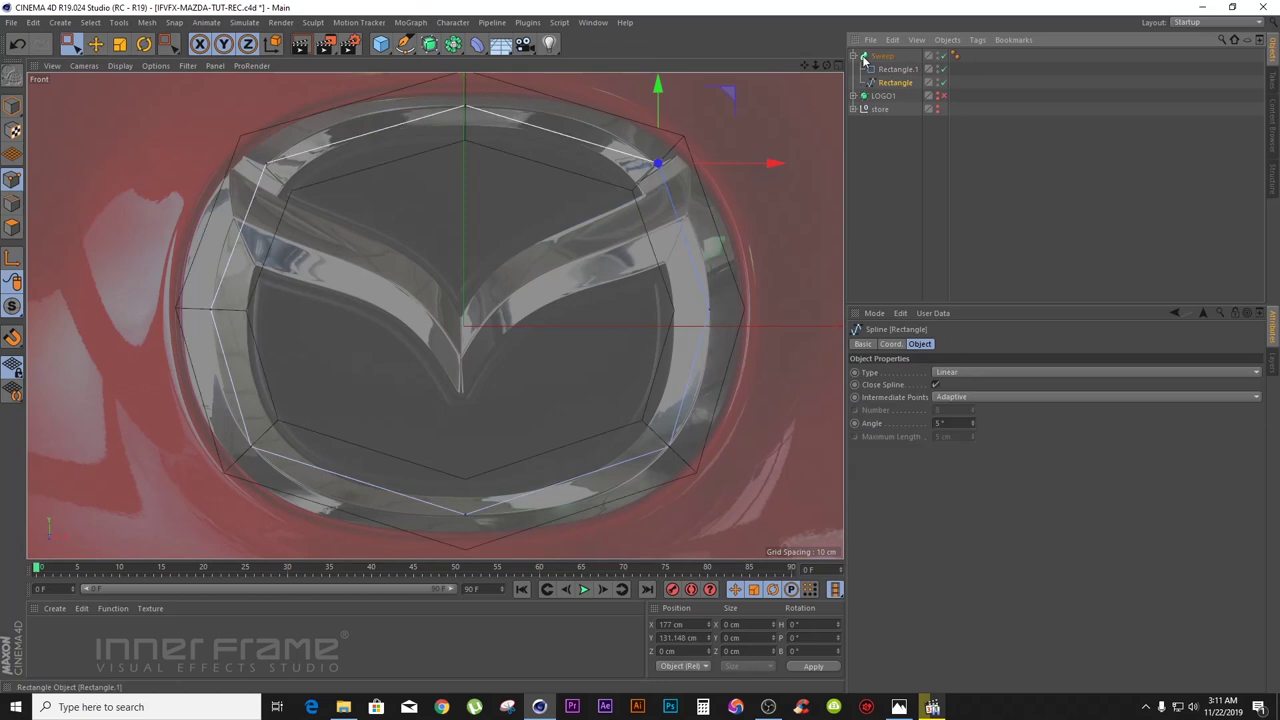
- Show all four views and display the perspective view with Gouraud Shading (Lines)
{"action": "left_click", "coordinate": [838, 65]}
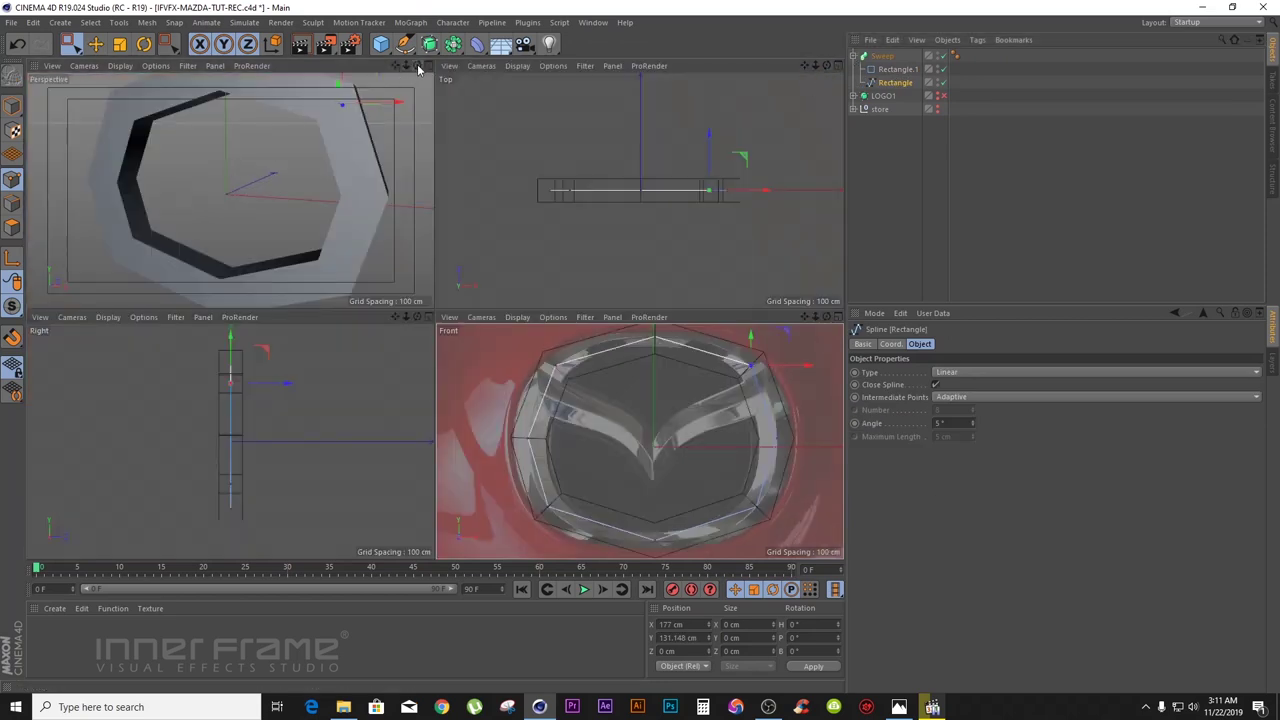
{"action": "left_click_drag", "start_coordinate": [230, 190], "coordinate": [230, 190], "text": "alt"}
{"action": "left_click", "coordinate": [120, 65]}
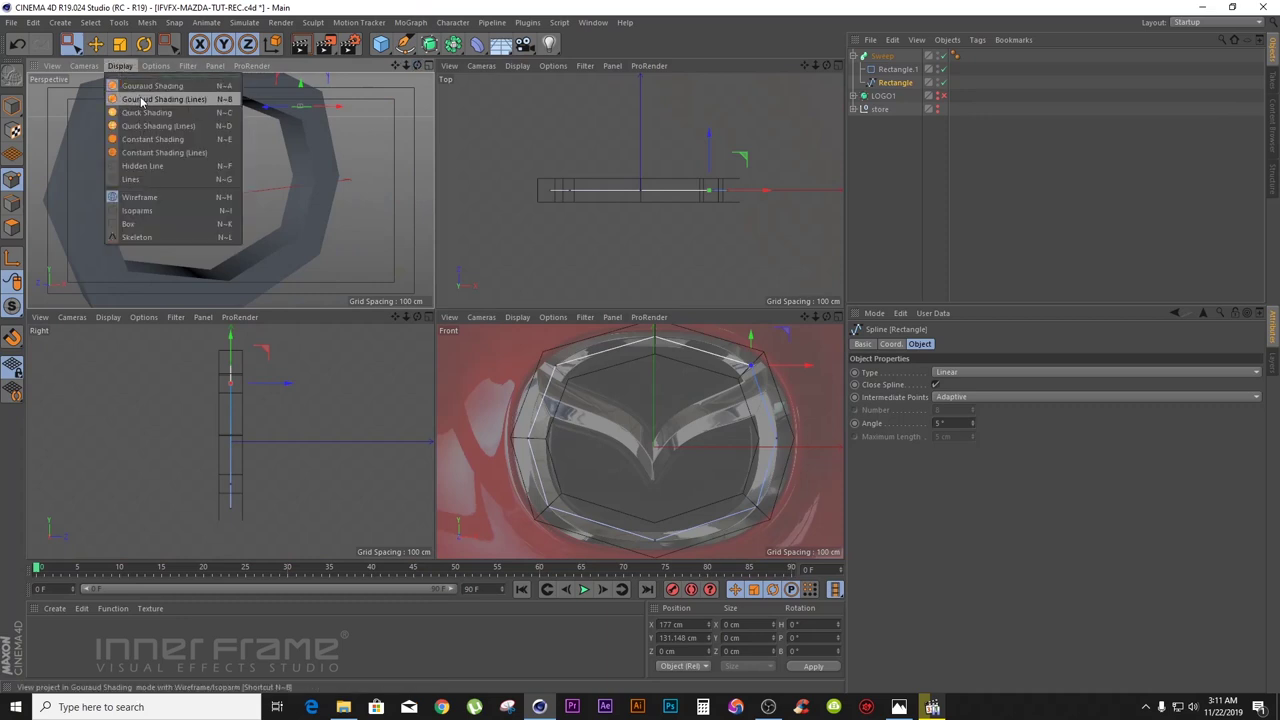
{"action": "left_click", "coordinate": [150, 98]}
- Switch to model mode, add a Subdivision Surface and nest the sweep inside it
{"action": "left_click", "coordinate": [13, 107]}
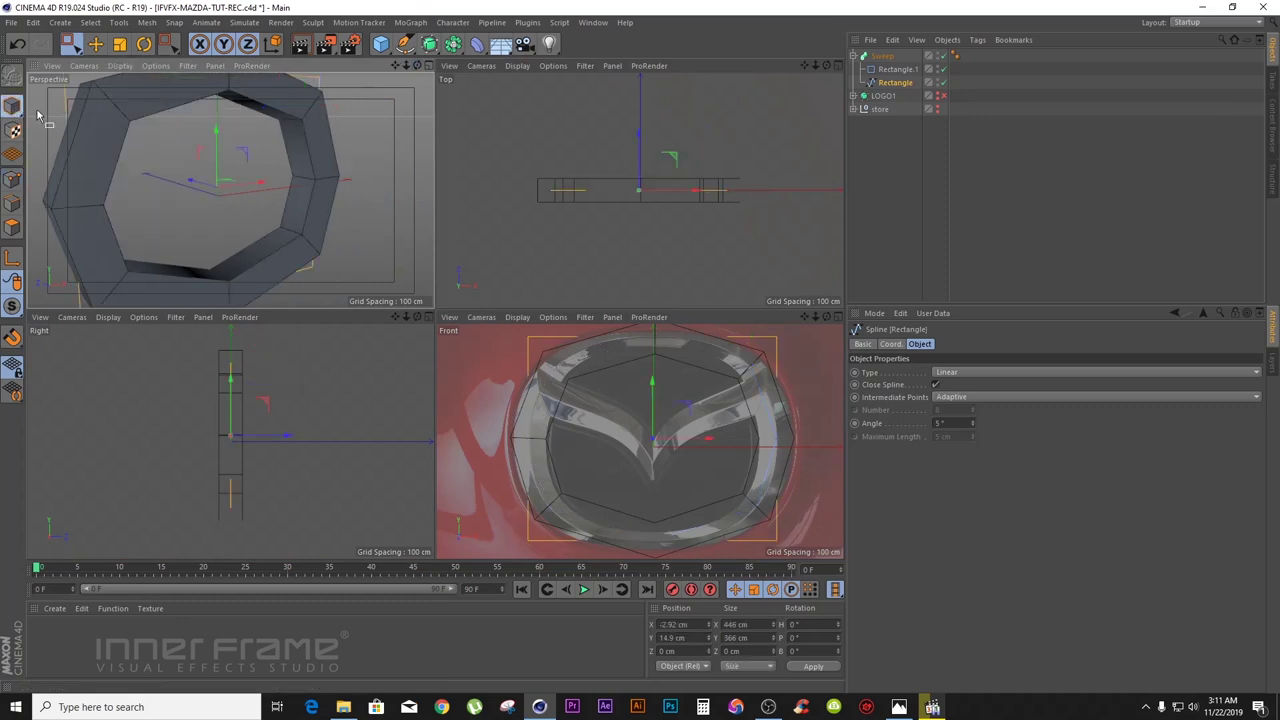
{"action": "left_click", "coordinate": [854, 56]}
{"action": "left_click", "coordinate": [882, 57]}
{"action": "left_click", "coordinate": [430, 44]}
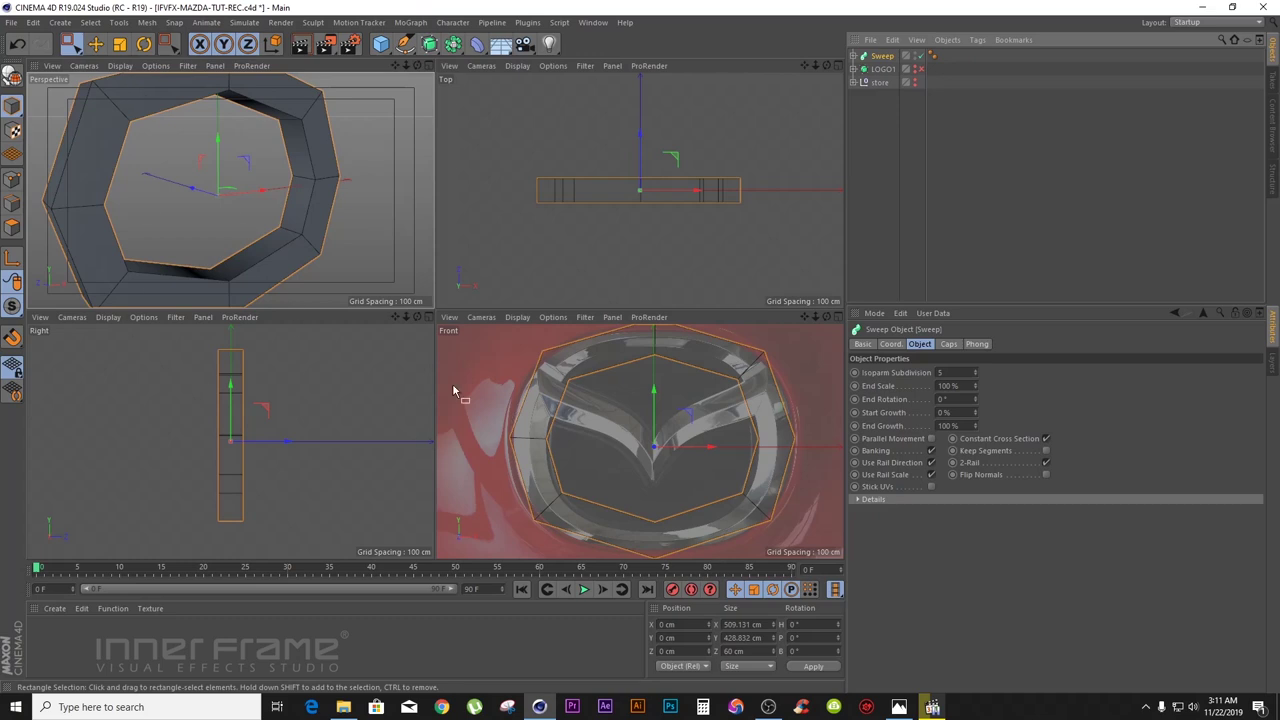
{"action": "left_click", "coordinate": [429, 43]}
{"action": "left_click", "coordinate": [528, 64]}
{"action": "left_click_drag", "start_coordinate": [886, 70], "coordinate": [888, 60]}
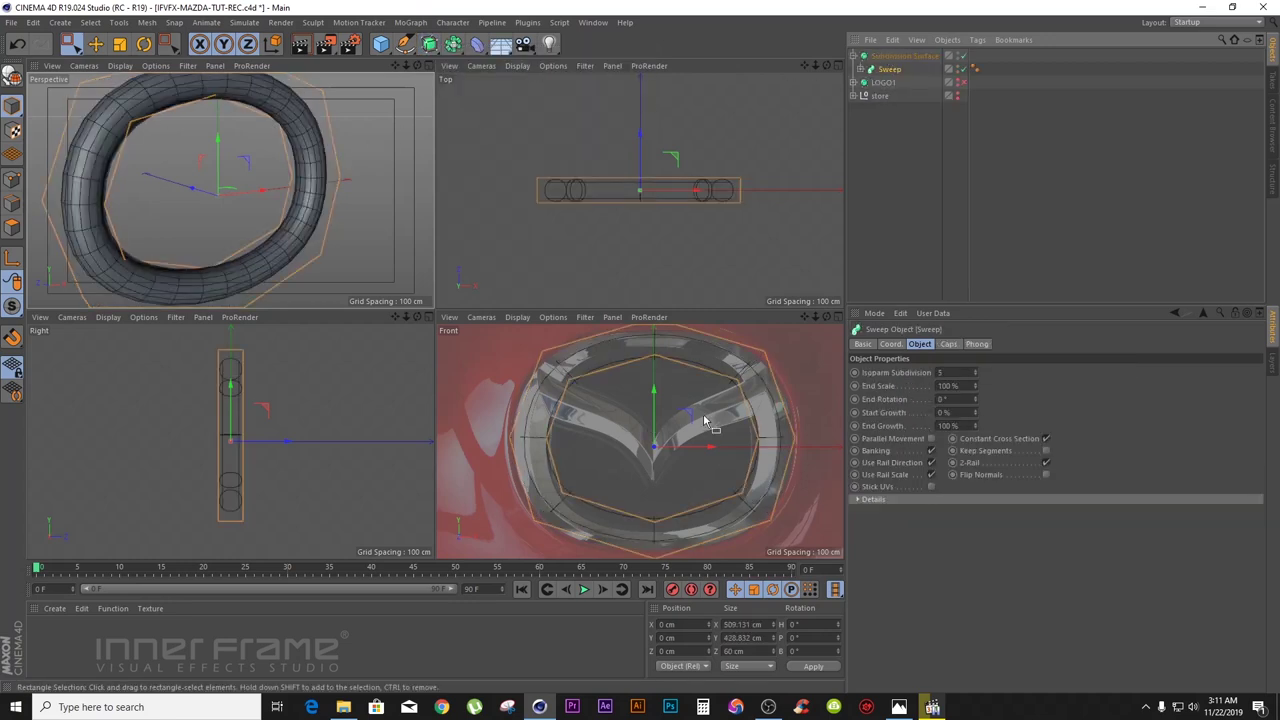
- Take the sweep out of the Subdivision Surface and place it above it in the object hierarchy
{"action": "left_click", "coordinate": [95, 43]}
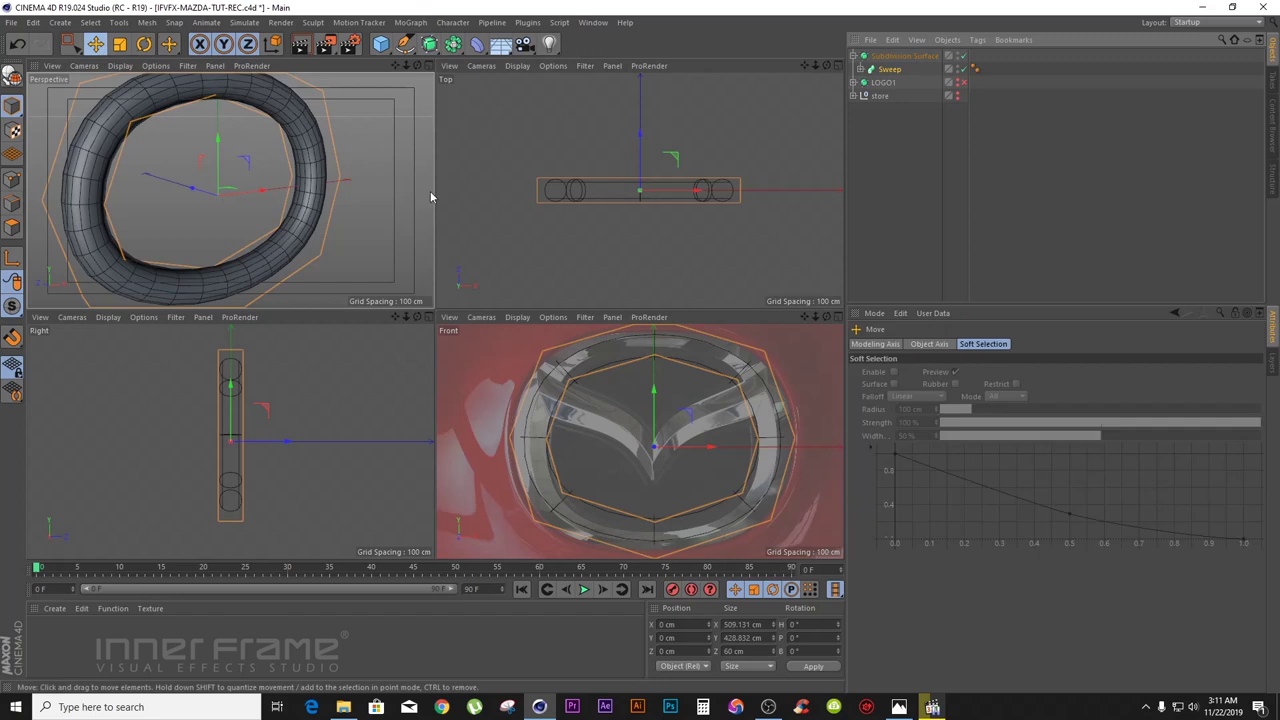
{"action": "left_click", "coordinate": [957, 264]}
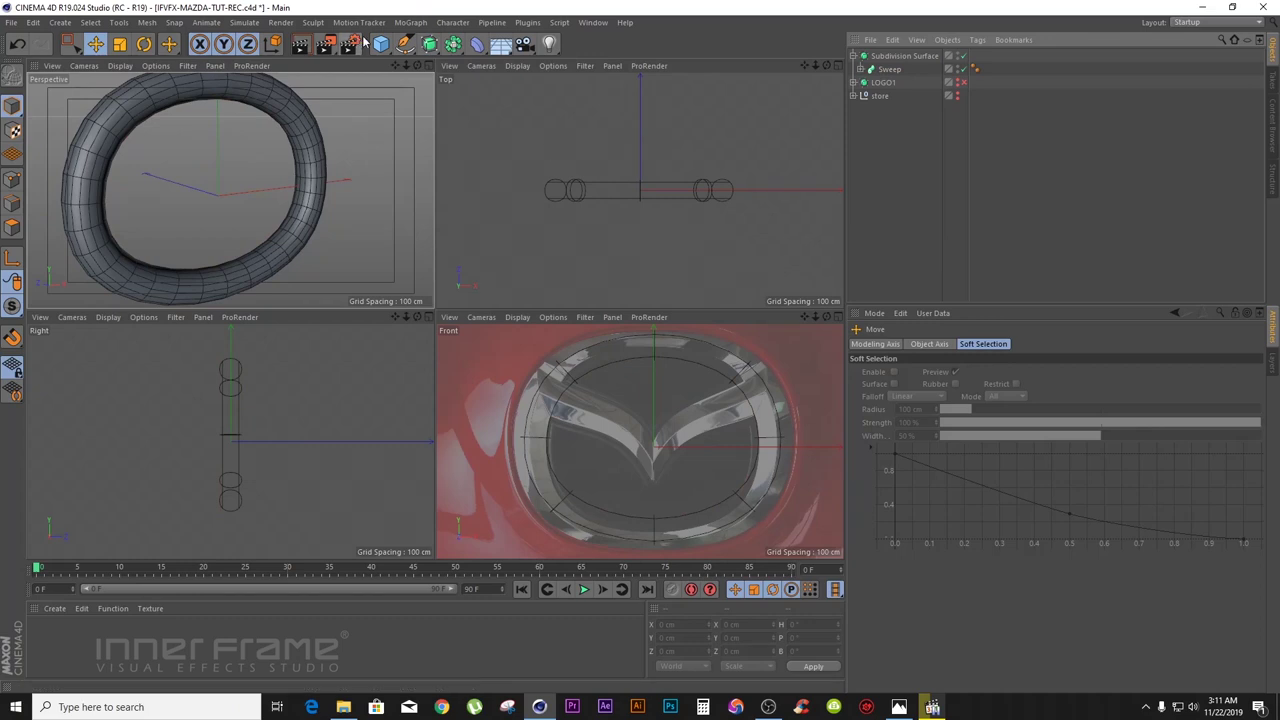
{"action": "left_click_drag", "start_coordinate": [887, 72], "coordinate": [890, 53]}
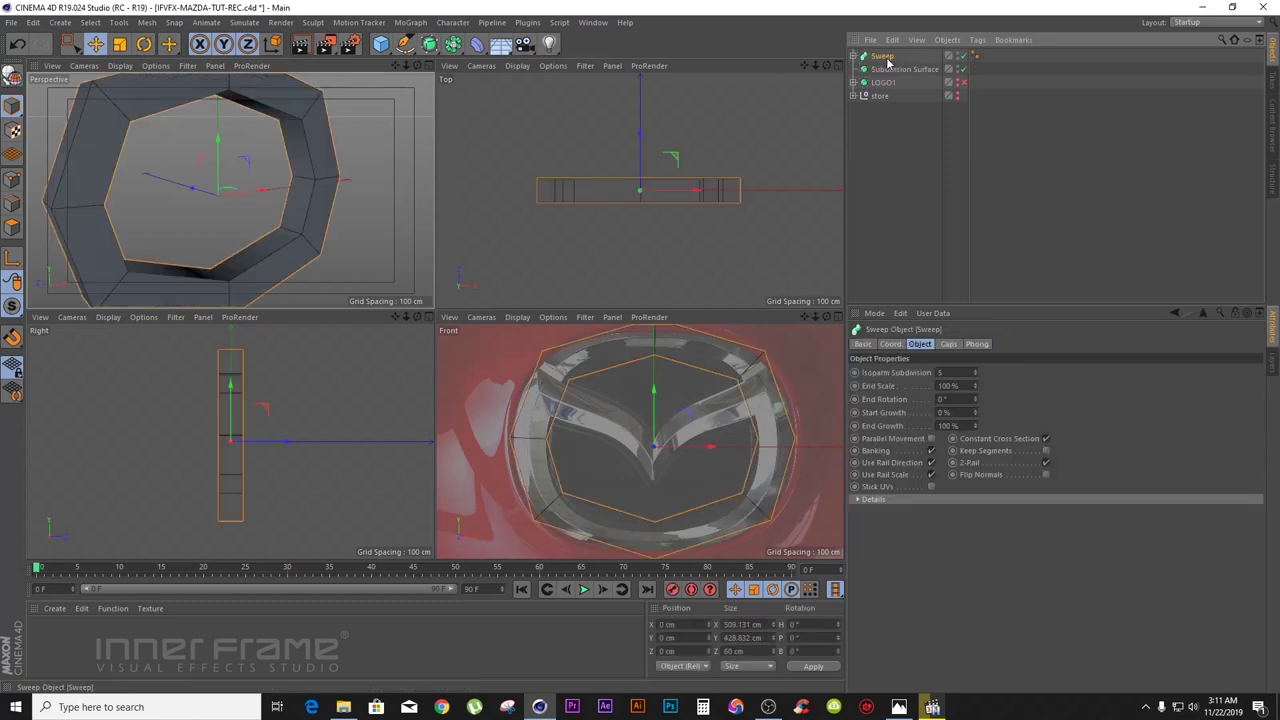
- Copy the sweep into the store null as a disabled backup and reselect the original sweep
{"action": "left_click_drag", "start_coordinate": [417, 66], "coordinate": [411, 36]}
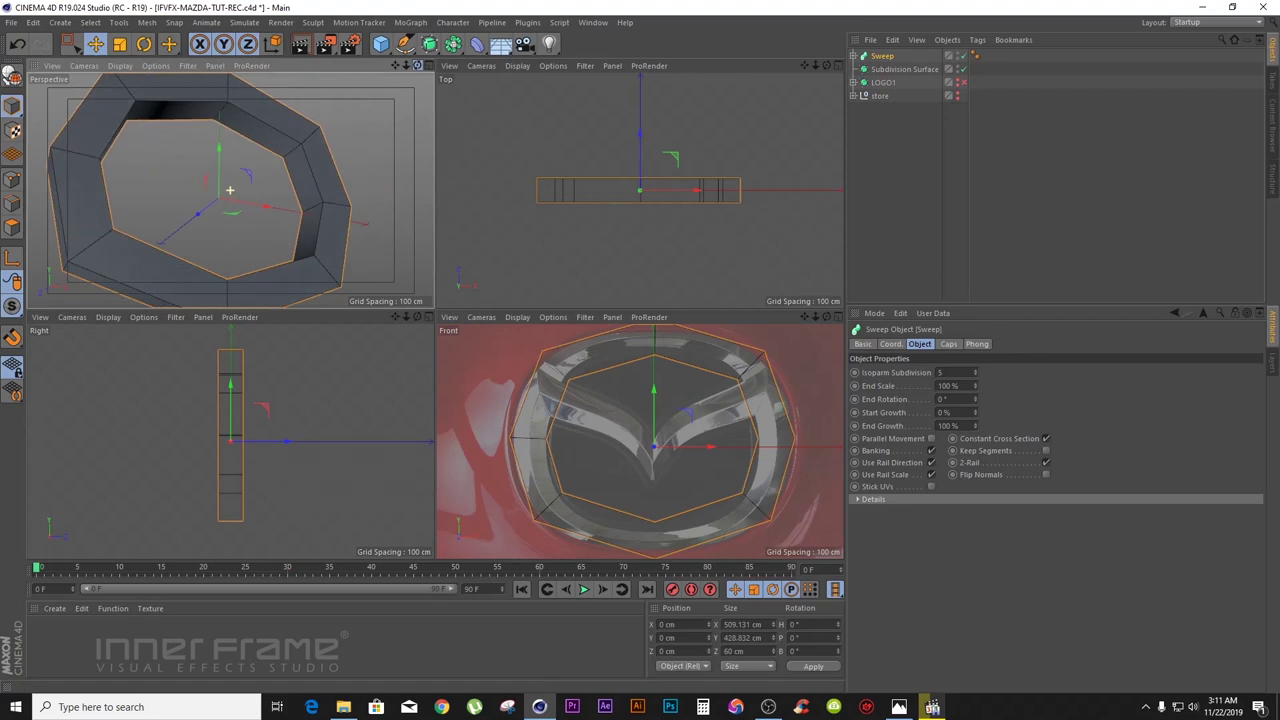
{"action": "left_click_drag", "start_coordinate": [884, 57], "coordinate": [882, 98], "text": "ctrl"}
{"action": "left_click", "coordinate": [961, 110]}
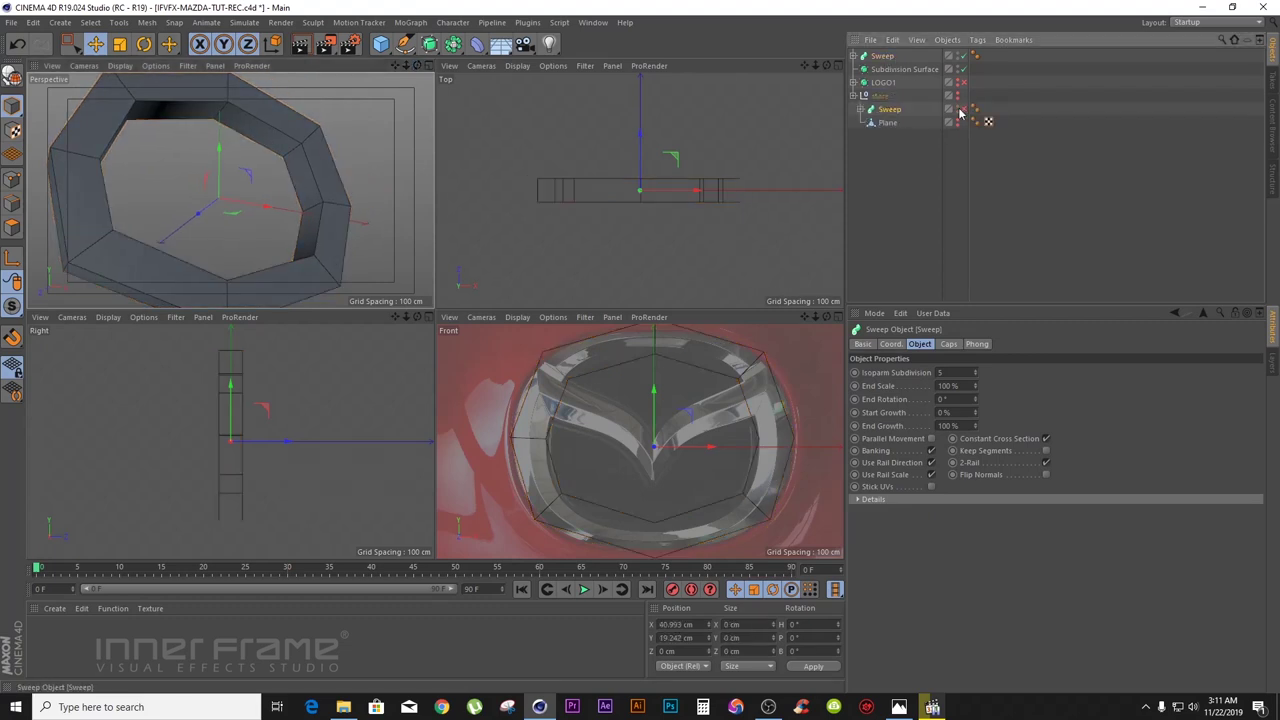
{"action": "left_click", "coordinate": [852, 95]}
{"action": "left_click", "coordinate": [880, 56]}
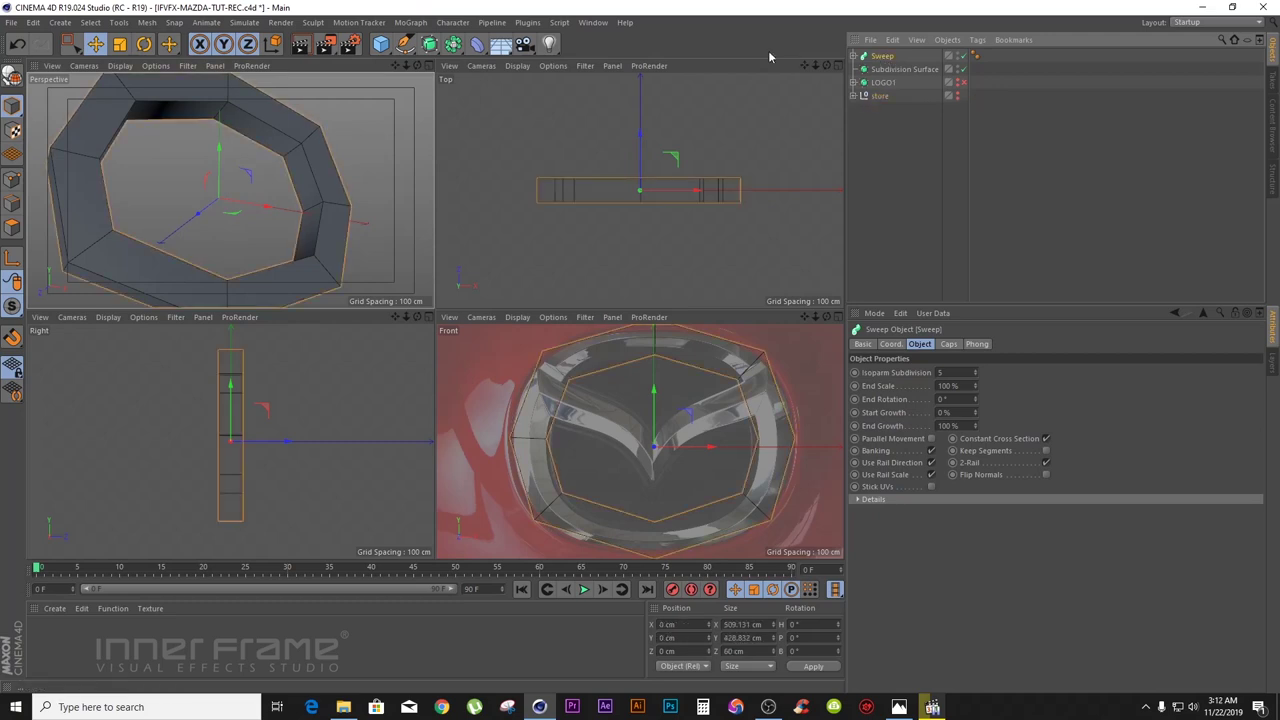
- Maximize the perspective view and make the original sweep an editable polygon object
{"action": "left_click_drag", "start_coordinate": [417, 65], "coordinate": [402, 72]}
{"action": "left_click_drag", "start_coordinate": [229, 190], "coordinate": [229, 190]}
{"action": "left_click", "coordinate": [429, 66]}
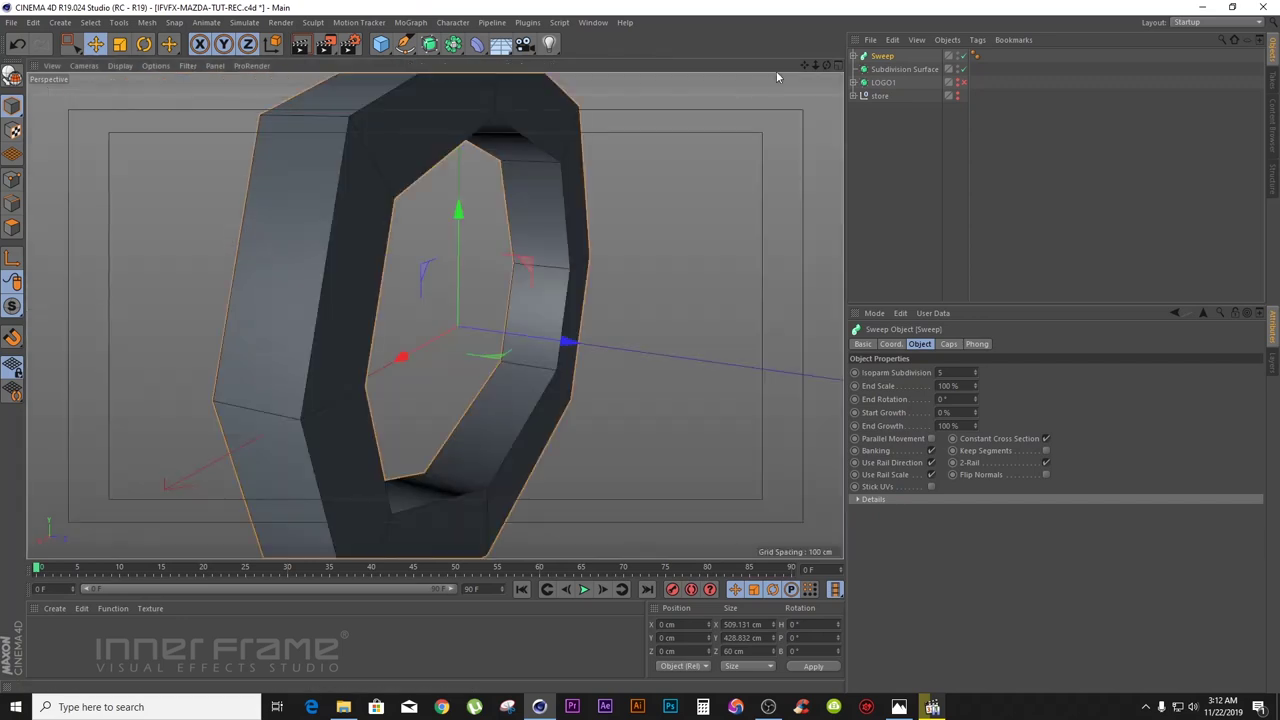
{"action": "mouse_move", "coordinate": [827, 66]}
{"action": "left_mouse_down"}
{"action": "mouse_move", "coordinate": [435, 316]}
{"action": "mouse_move", "coordinate": [826, 65]}
{"action": "left_mouse_up"}
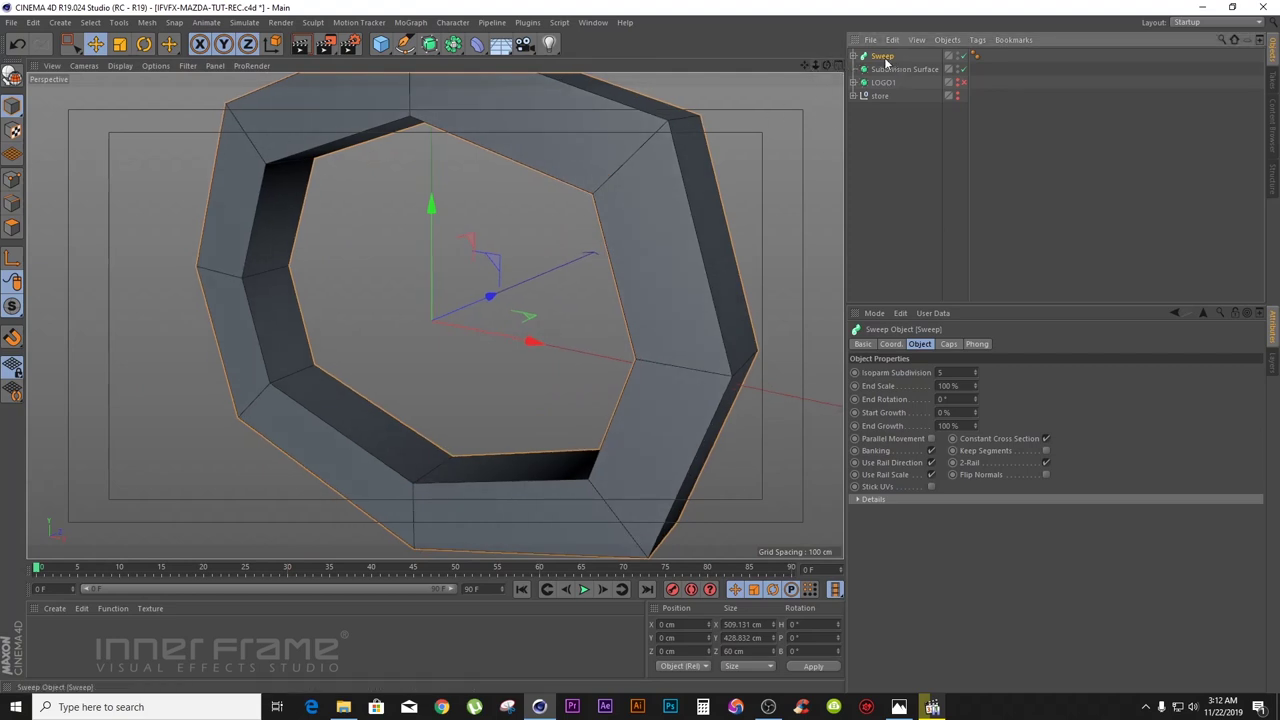
{"action": "left_click", "coordinate": [13, 76]}
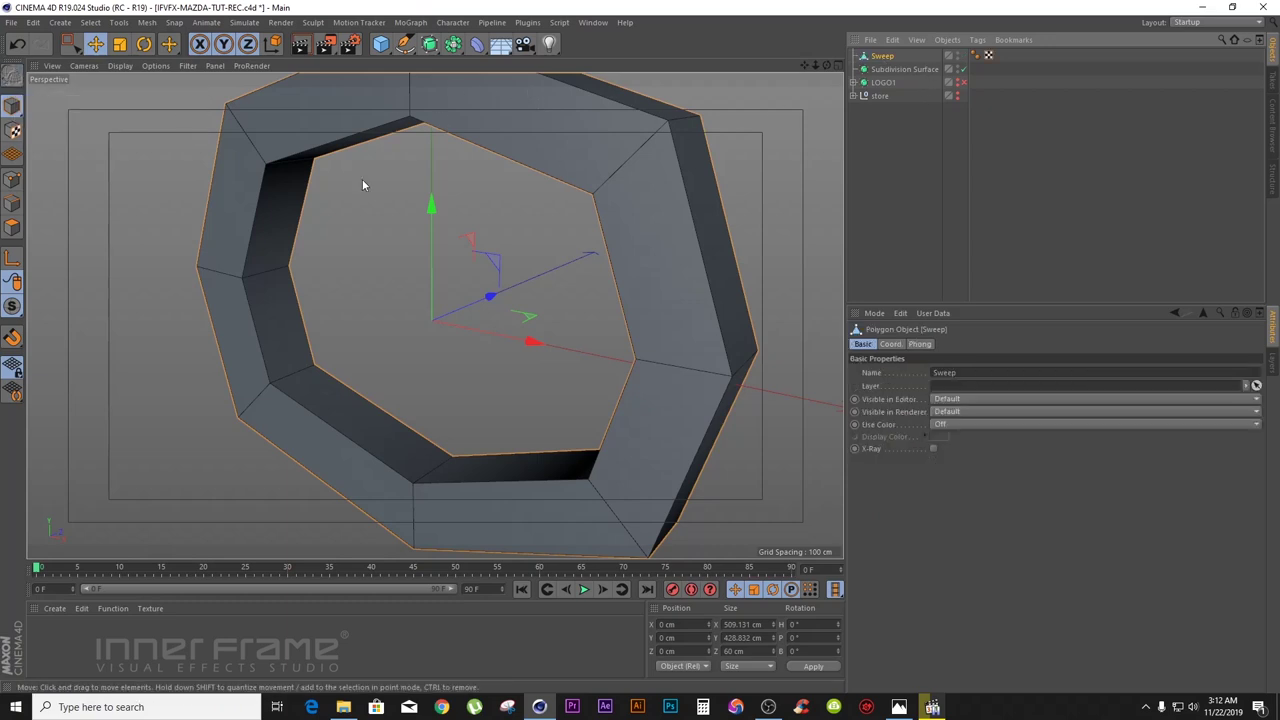
- Try to move a single upper front corner point of the ring mesh along X
{"action": "left_click", "coordinate": [12, 180]}
{"action": "left_click", "coordinate": [700, 118]}
{"action": "left_click_drag", "start_coordinate": [759, 123], "coordinate": [725, 123]}
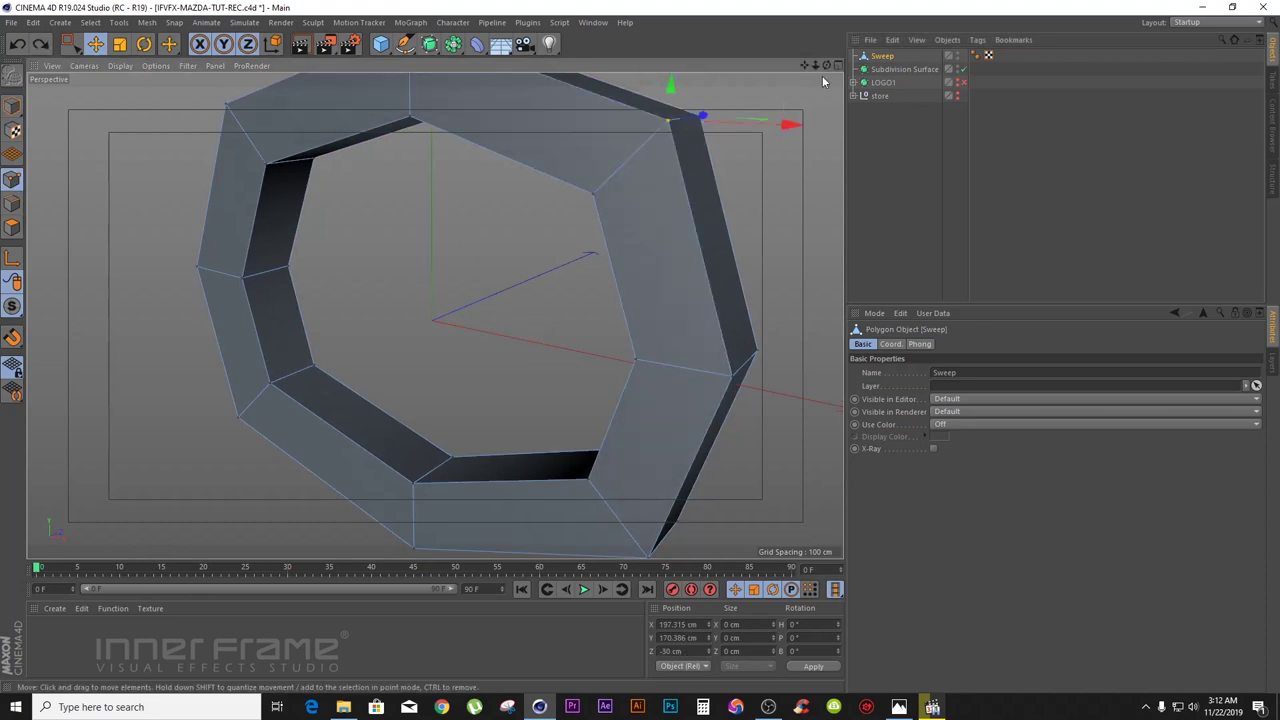
- Loop-select the ring's back-facing polygons in polygon mode and delete them
{"action": "left_click_drag", "start_coordinate": [827, 66], "coordinate": [320, 335]}
{"action": "left_click", "coordinate": [886, 135]}
{"action": "left_click", "coordinate": [20, 231]}
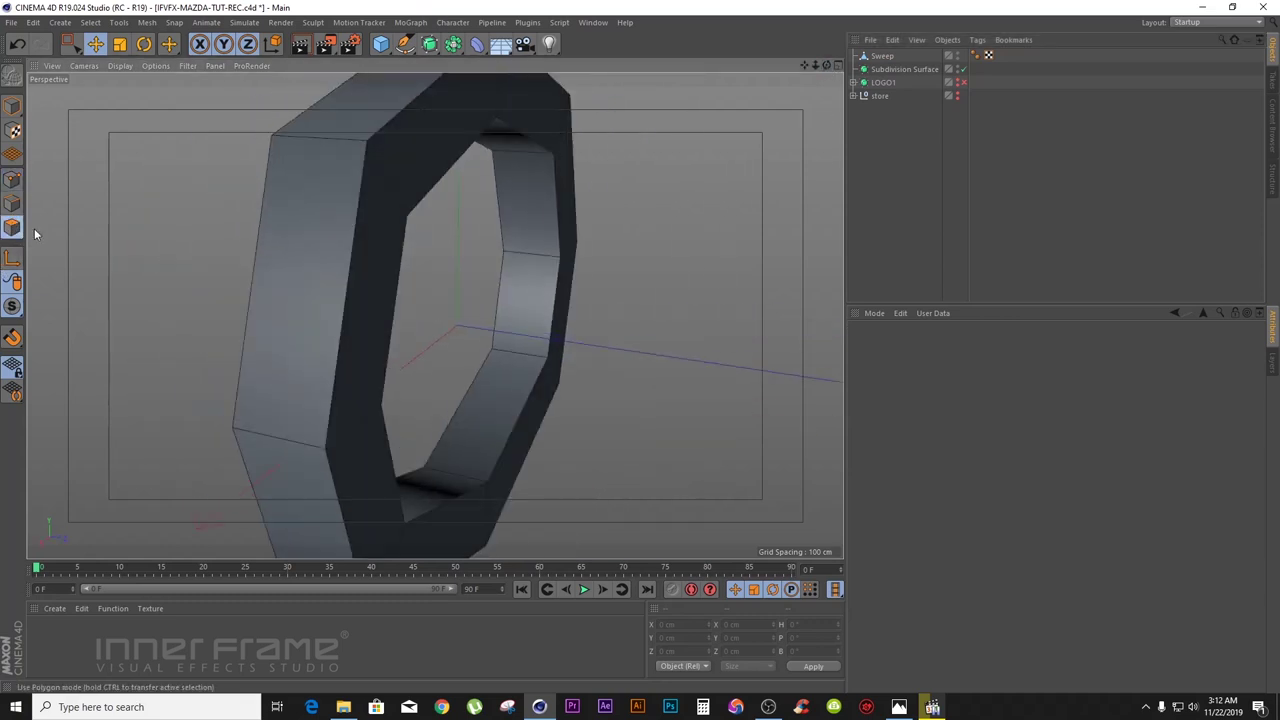
{"action": "left_click", "coordinate": [882, 56]}
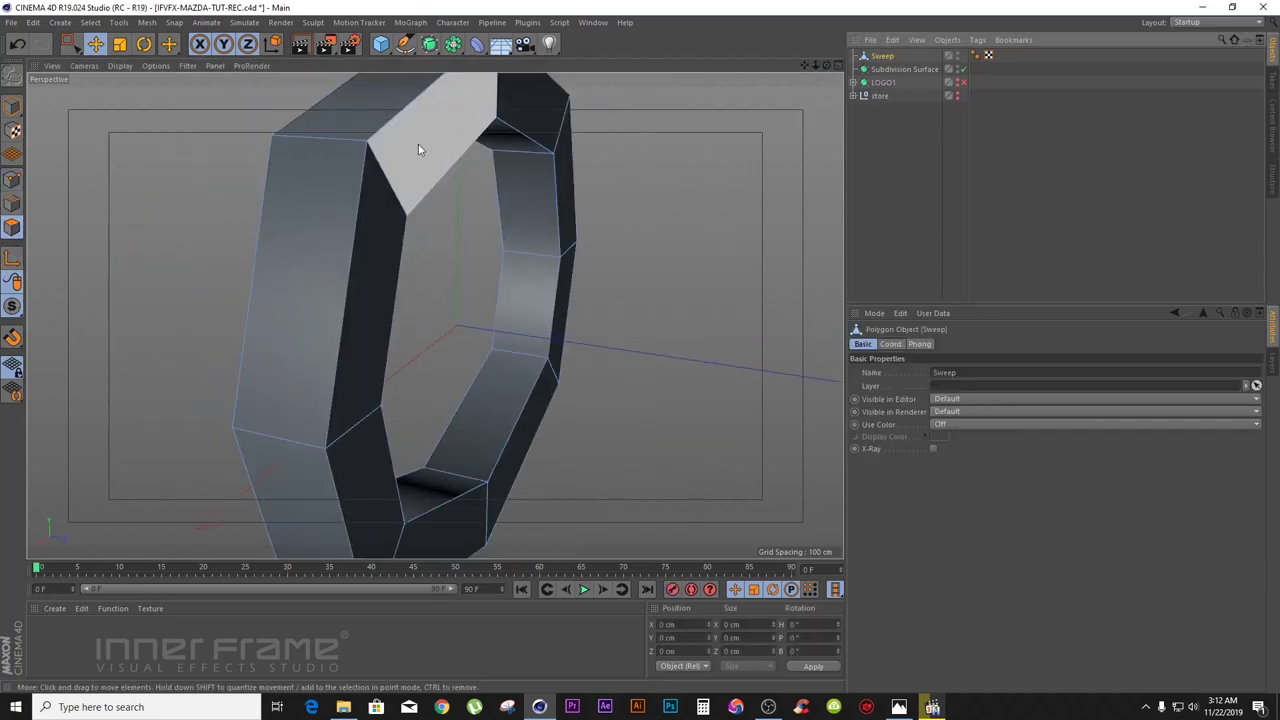
{"action": "left_click", "coordinate": [88, 23]}
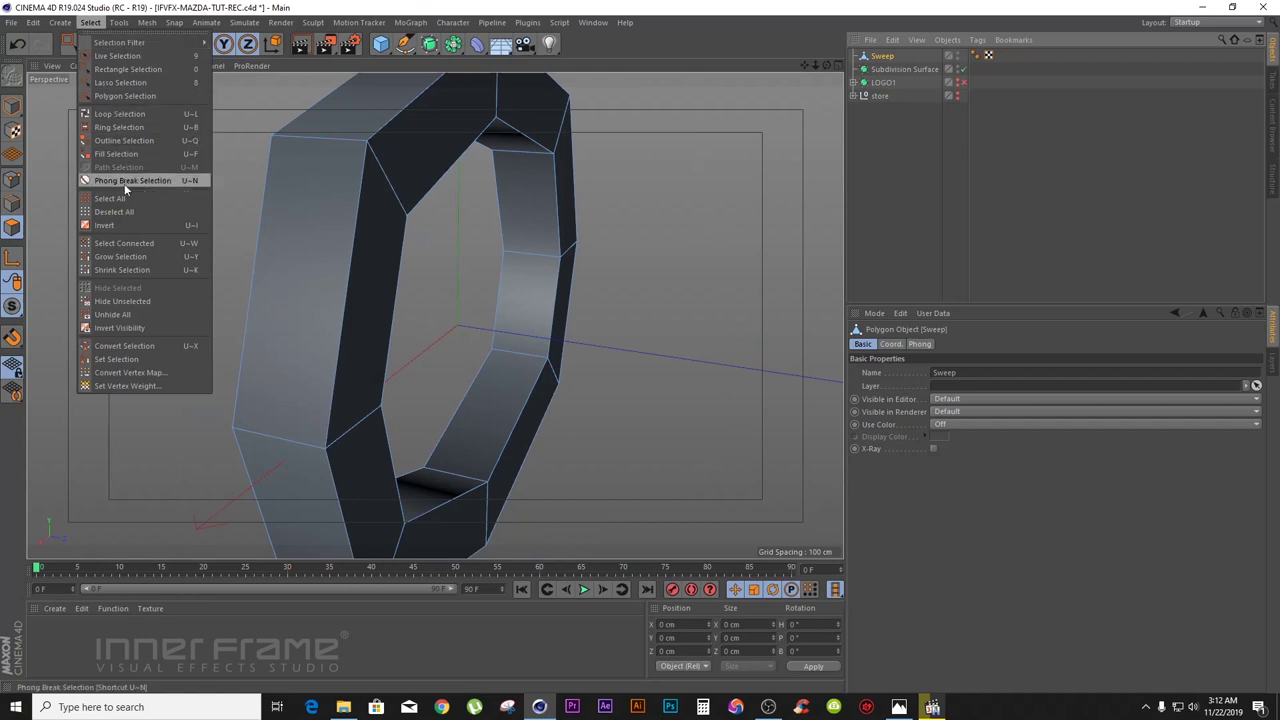
{"action": "left_click", "coordinate": [130, 114]}
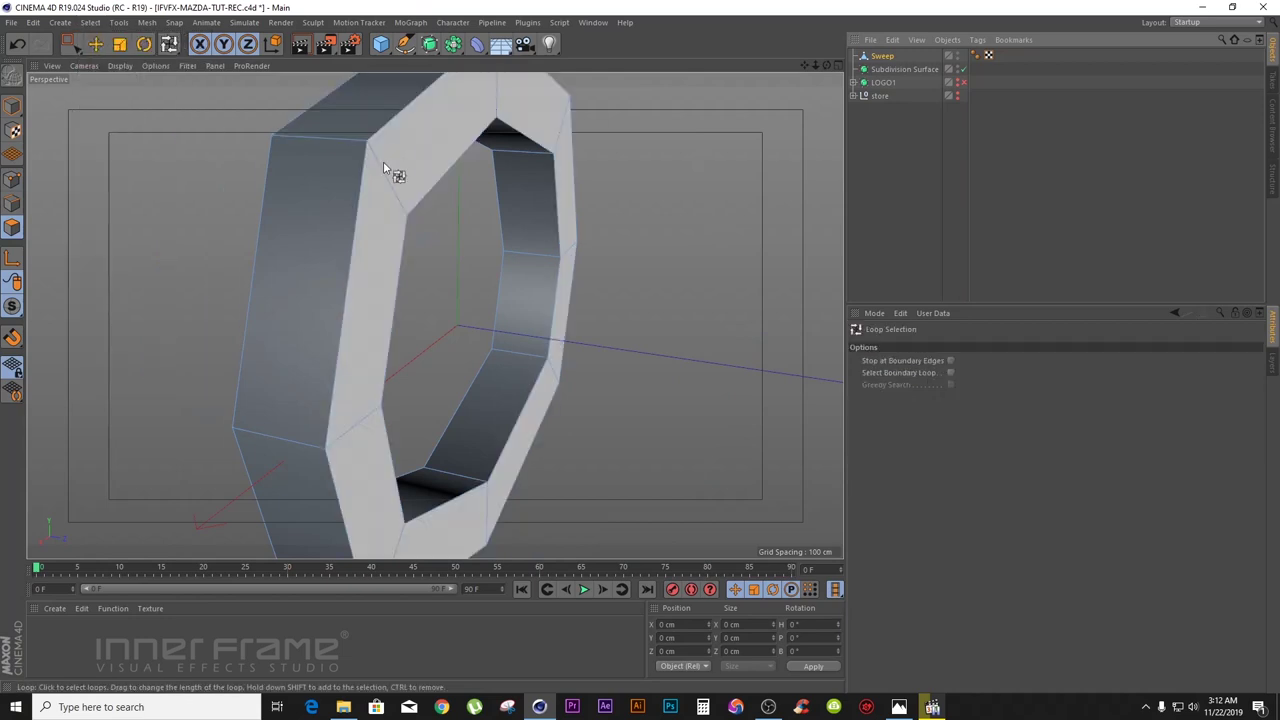
{"action": "left_click", "coordinate": [383, 161]}
{"action": "key", "text": "Delete"}
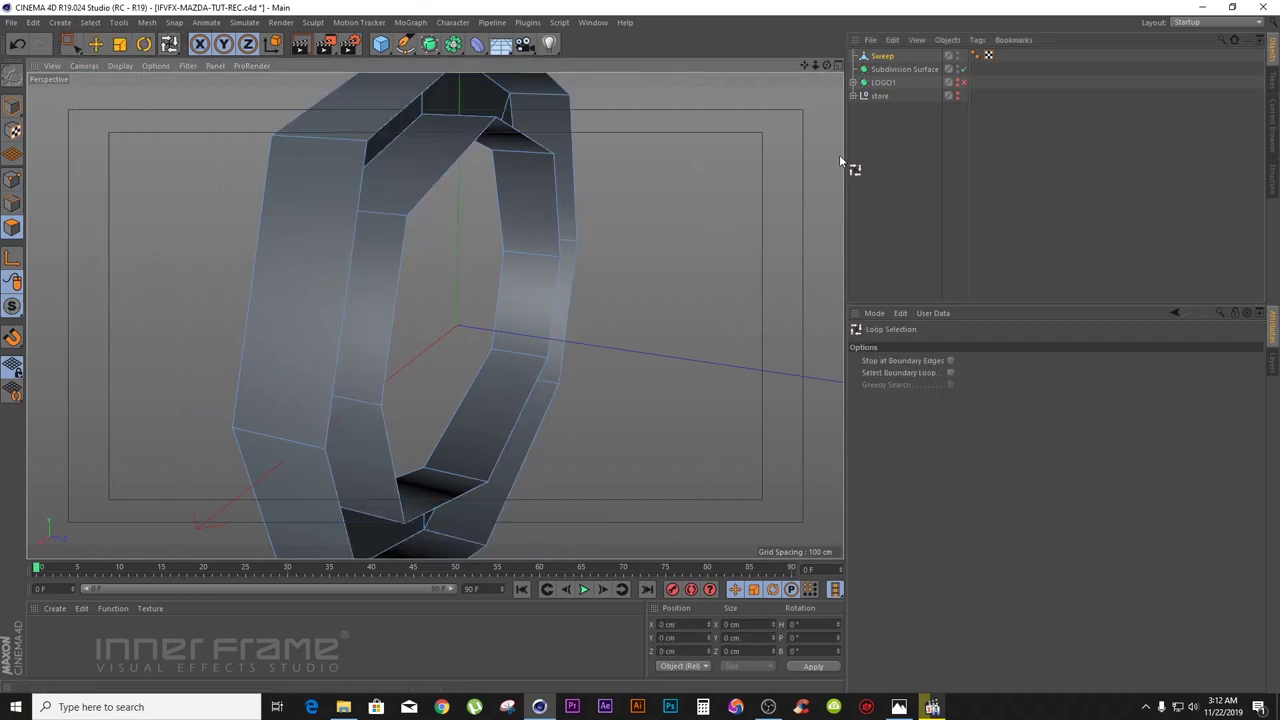
- Run Optimize on the ring mesh in point mode and activate the Move tool
{"action": "left_click", "coordinate": [12, 179]}
{"action": "right_click", "coordinate": [689, 193]}
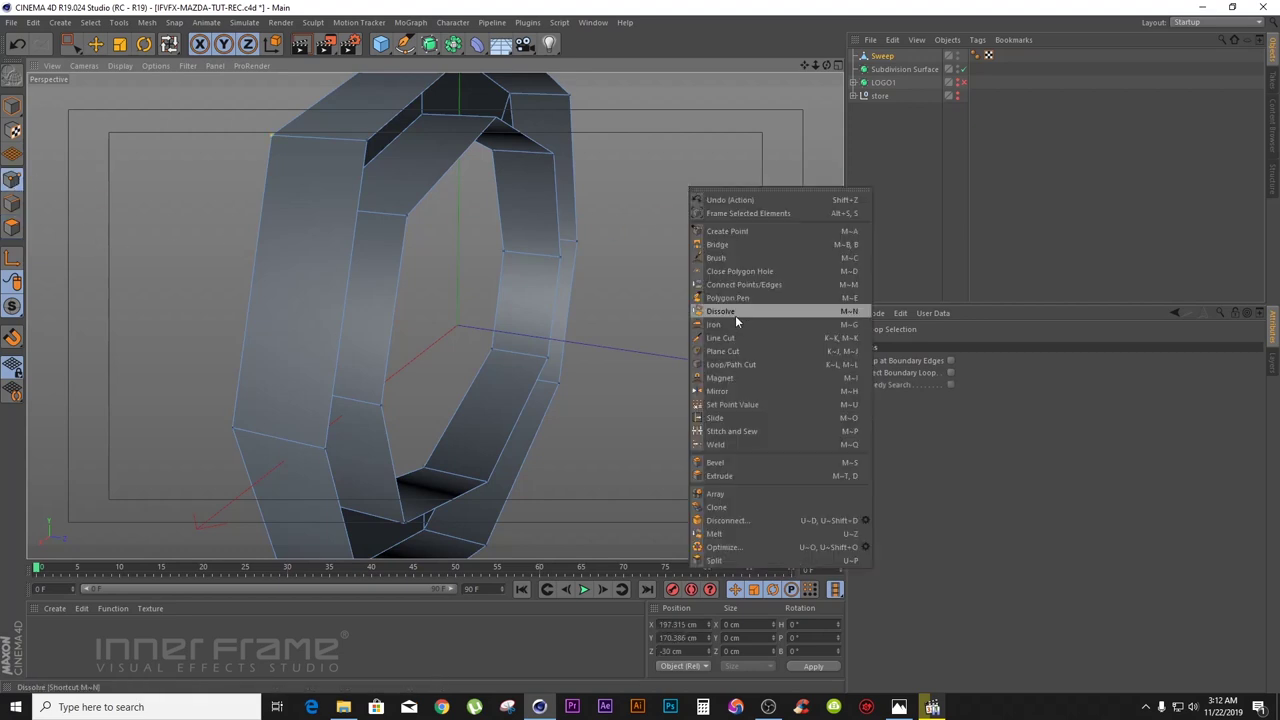
{"action": "left_click", "coordinate": [756, 549]}
{"action": "left_click", "coordinate": [95, 44]}
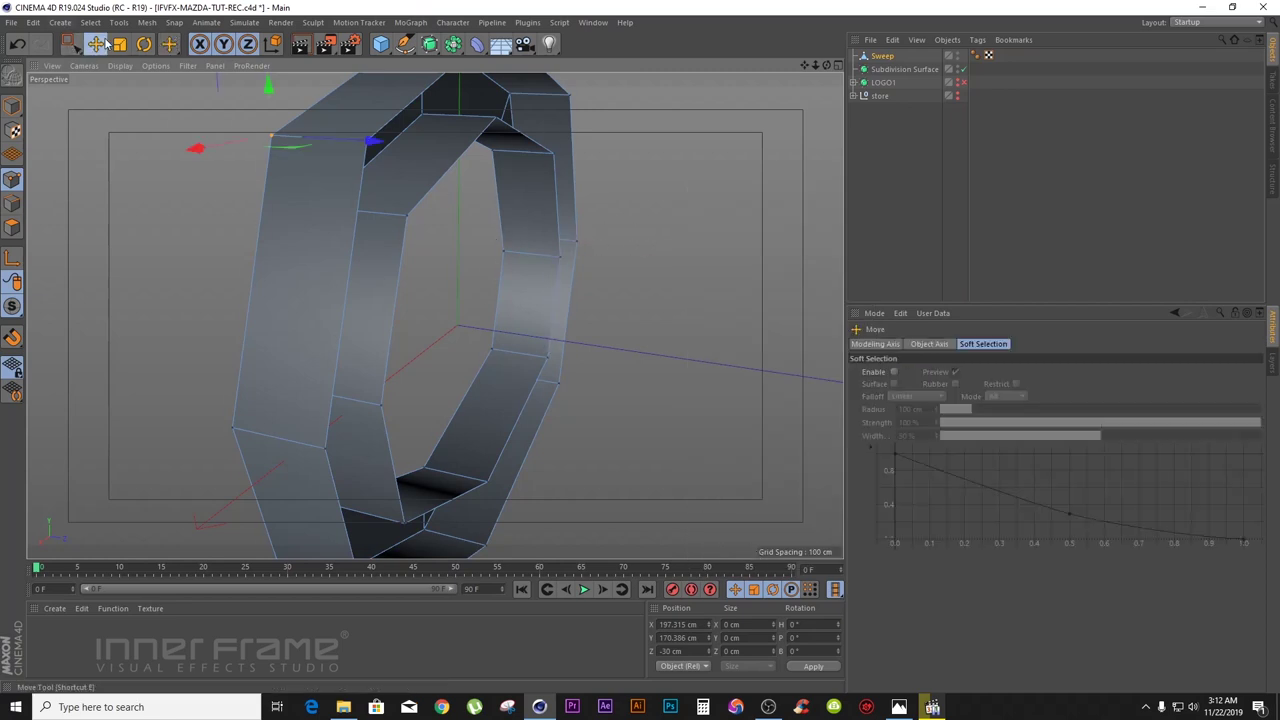
- Clear the point selection, switch the Sweep ring mesh to Model mode, and deselect the object
{"action": "left_click", "coordinate": [882, 120]}
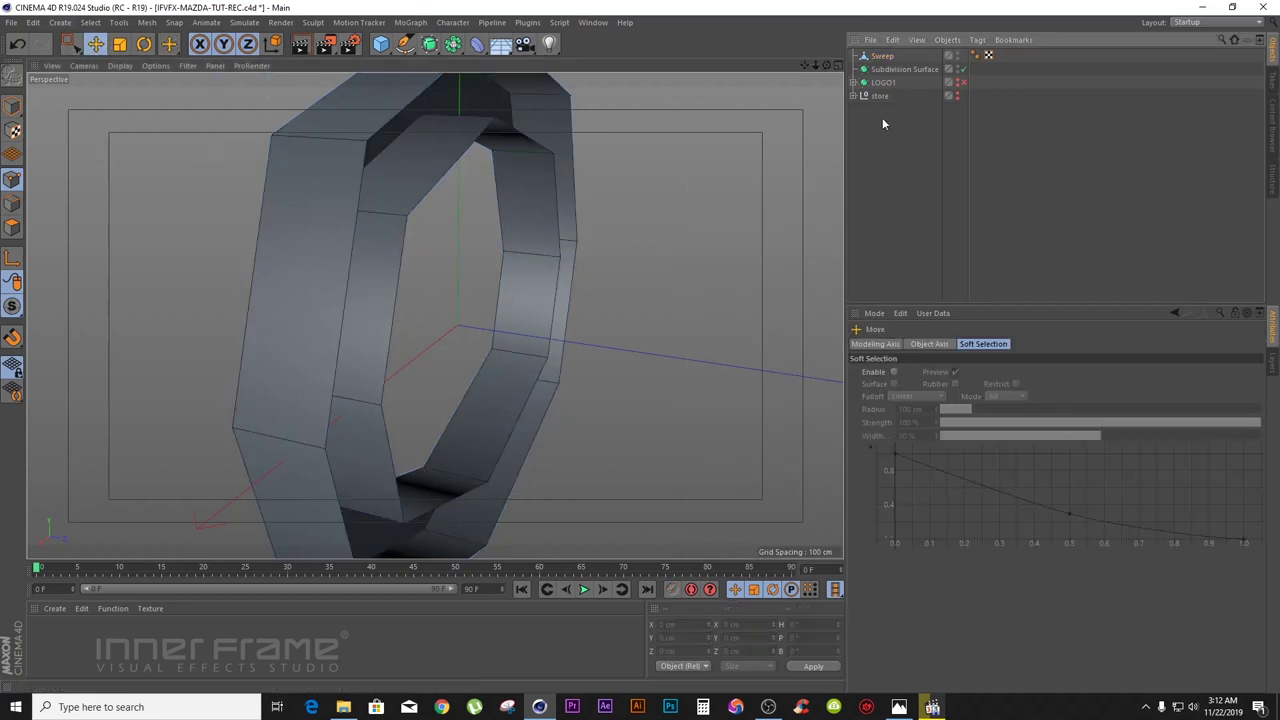
{"action": "left_click", "coordinate": [882, 56]}
{"action": "left_click_drag", "start_coordinate": [827, 65], "coordinate": [808, 177]}
{"action": "left_click", "coordinate": [11, 106]}
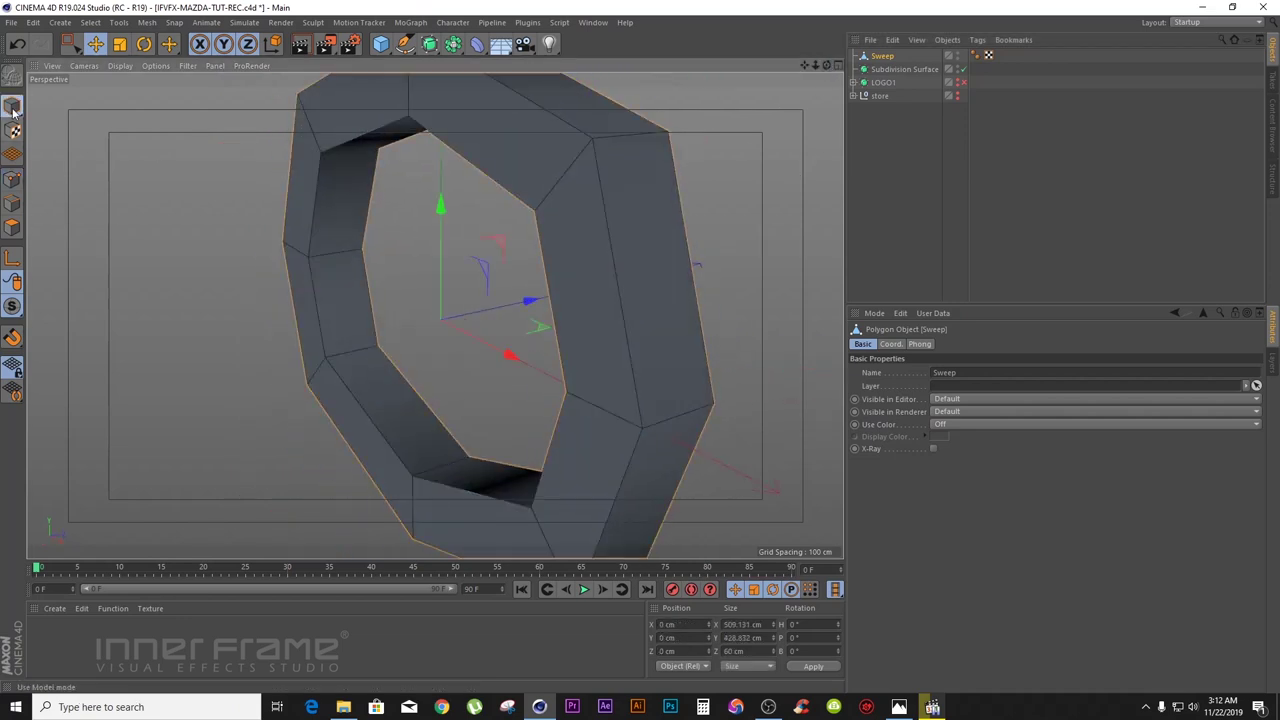
{"action": "left_click_drag", "start_coordinate": [815, 65], "coordinate": [692, 66]}
{"action": "left_click_drag", "start_coordinate": [806, 68], "coordinate": [680, 70]}
{"action": "left_click", "coordinate": [951, 135]}
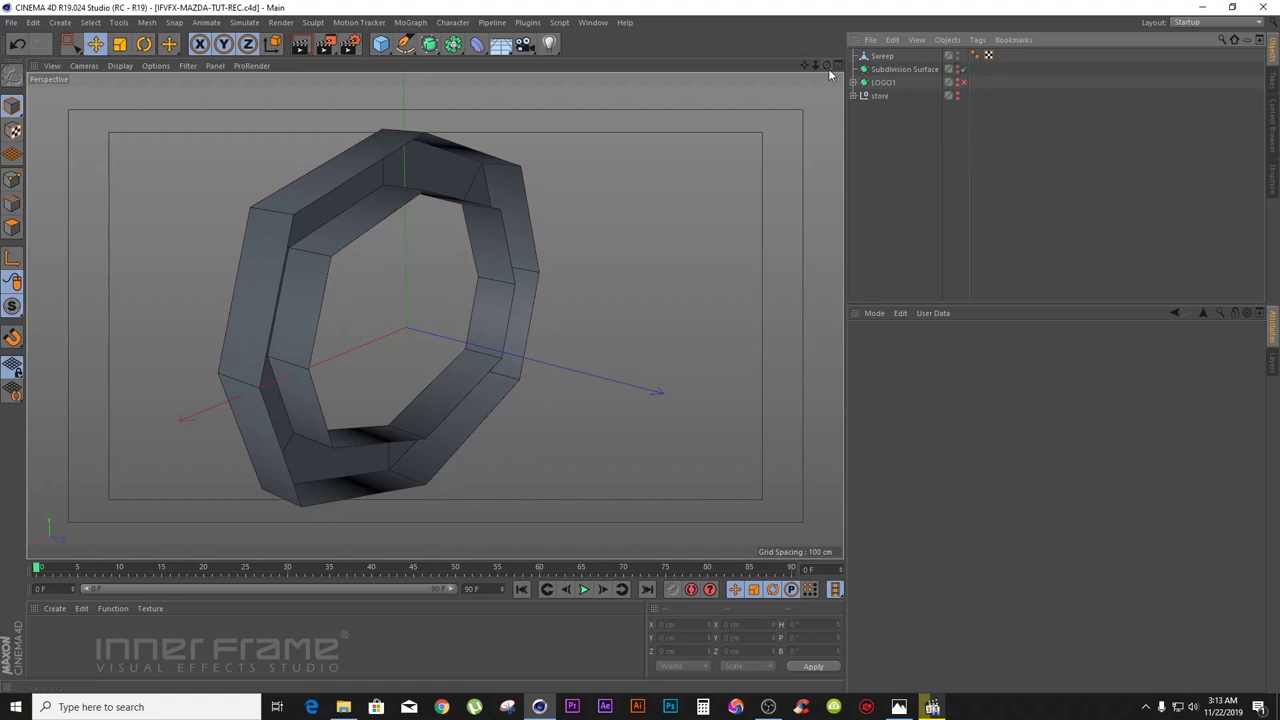
- Nest the Sweep mesh under the Subdivision Surface and set its editor subdivision level to 3
{"action": "left_click_drag", "start_coordinate": [827, 66], "coordinate": [980, 72]}
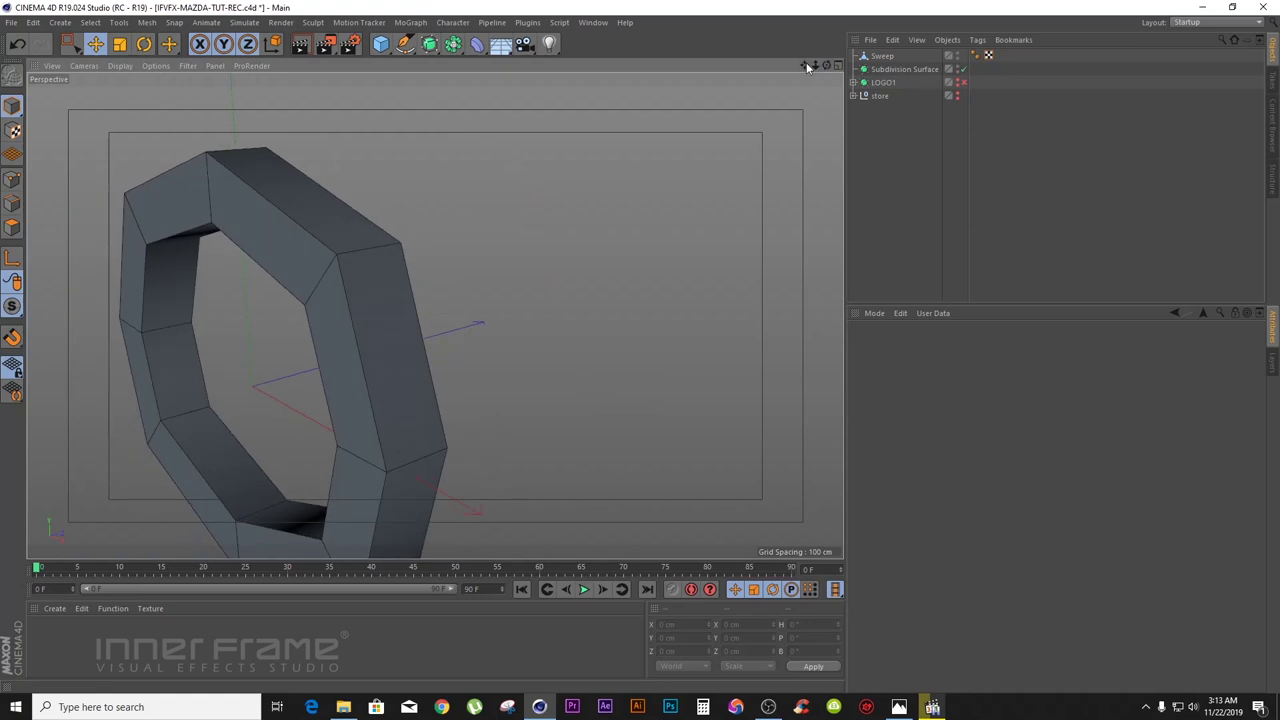
{"action": "left_click_drag", "start_coordinate": [805, 66], "coordinate": [937, 8]}
{"action": "left_click_drag", "start_coordinate": [725, 100], "coordinate": [718, 103]}
{"action": "left_click_drag", "start_coordinate": [831, 67], "coordinate": [805, 84]}
{"action": "left_click", "coordinate": [903, 57]}
{"action": "left_click", "coordinate": [980, 384]}
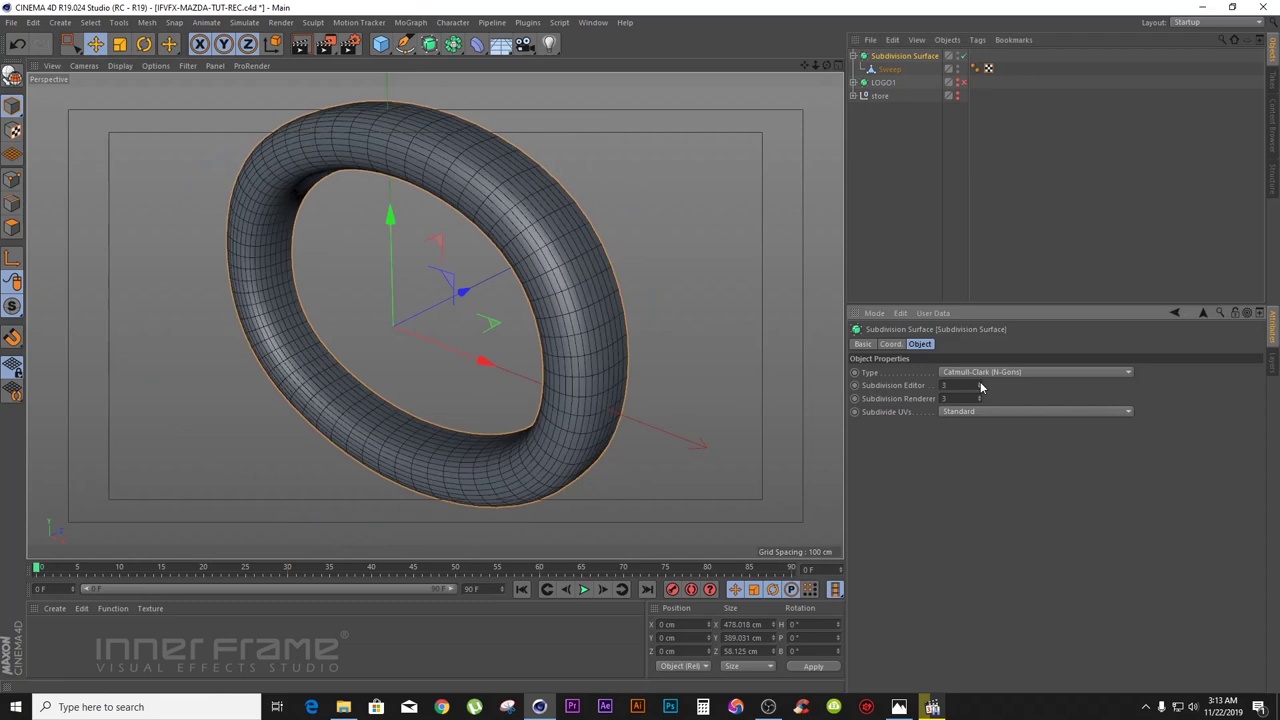
- Examine the smoothed ring head-on and compare its outline with the badge photo in a maximized Front view
{"action": "left_click_drag", "start_coordinate": [827, 66], "coordinate": [882, 54]}
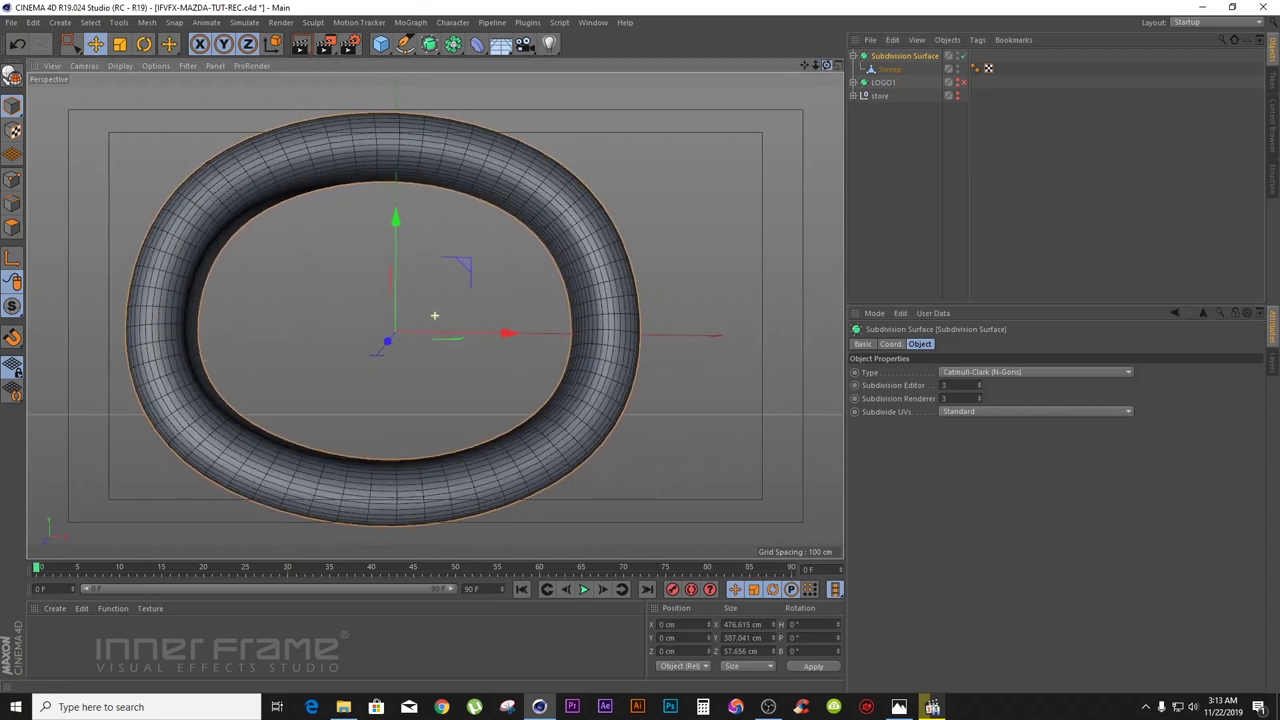
{"action": "left_click_drag", "start_coordinate": [434, 316], "coordinate": [440, 308], "text": "alt"}
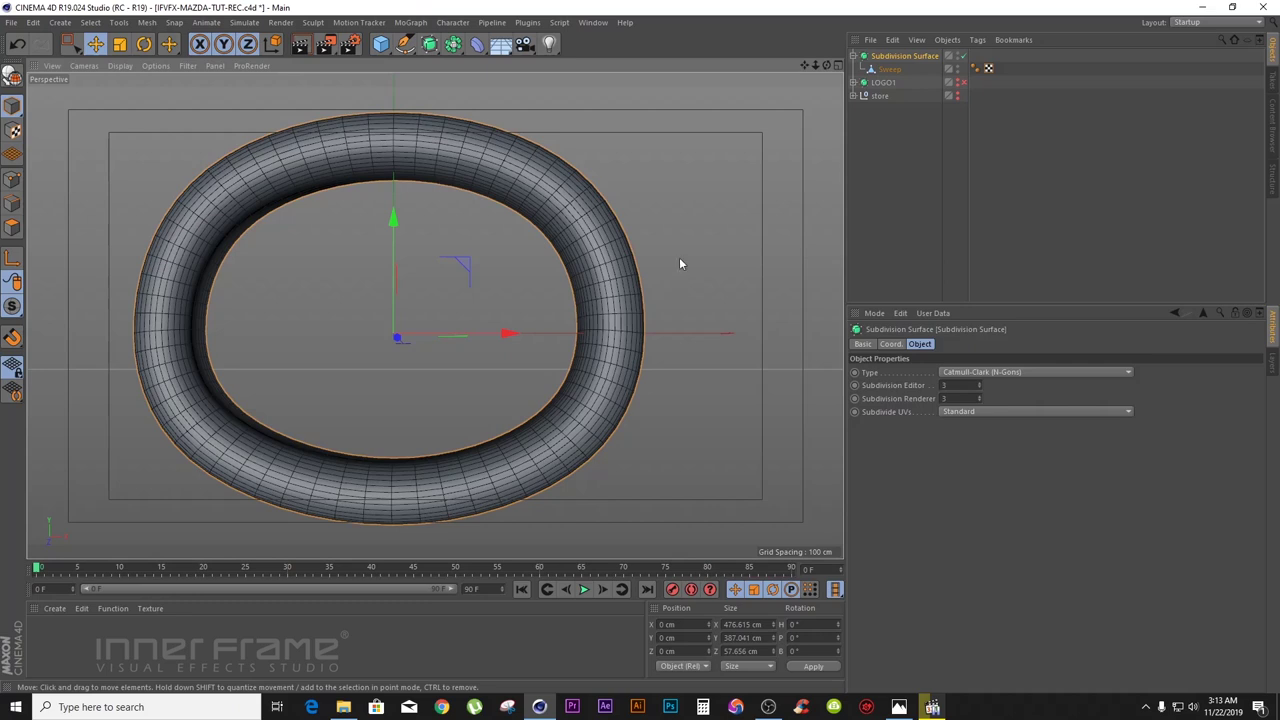
{"action": "left_click", "coordinate": [838, 65]}
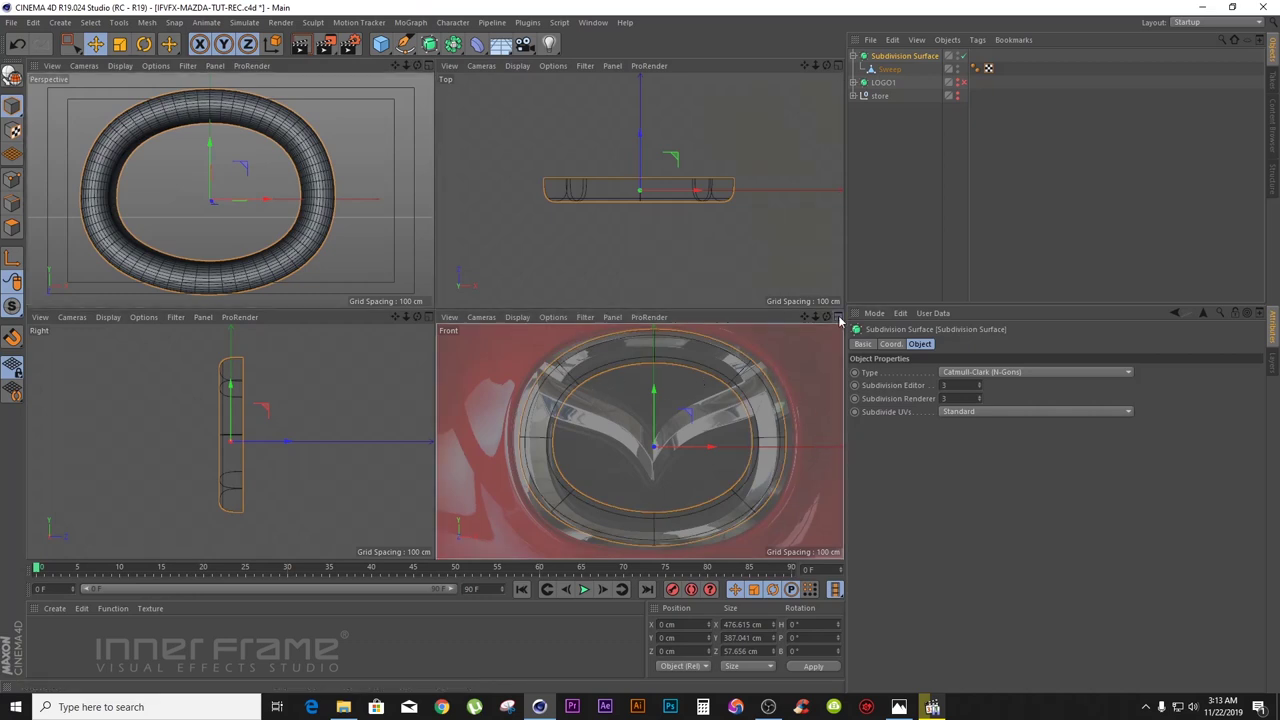
{"action": "left_click", "coordinate": [838, 317]}
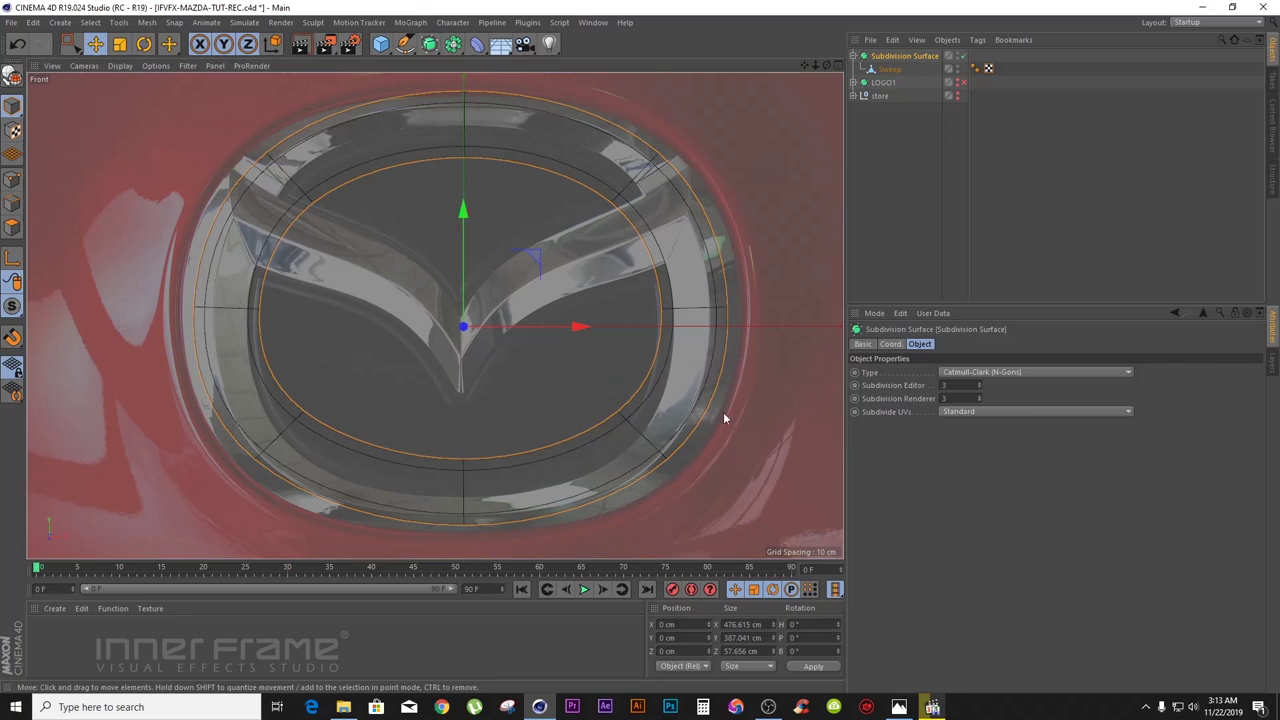
- Disable the Subdivision Surface, take the Sweep mesh out of it, and return to the four-view layout
{"action": "left_click", "coordinate": [963, 56]}
{"action": "left_click", "coordinate": [886, 70]}
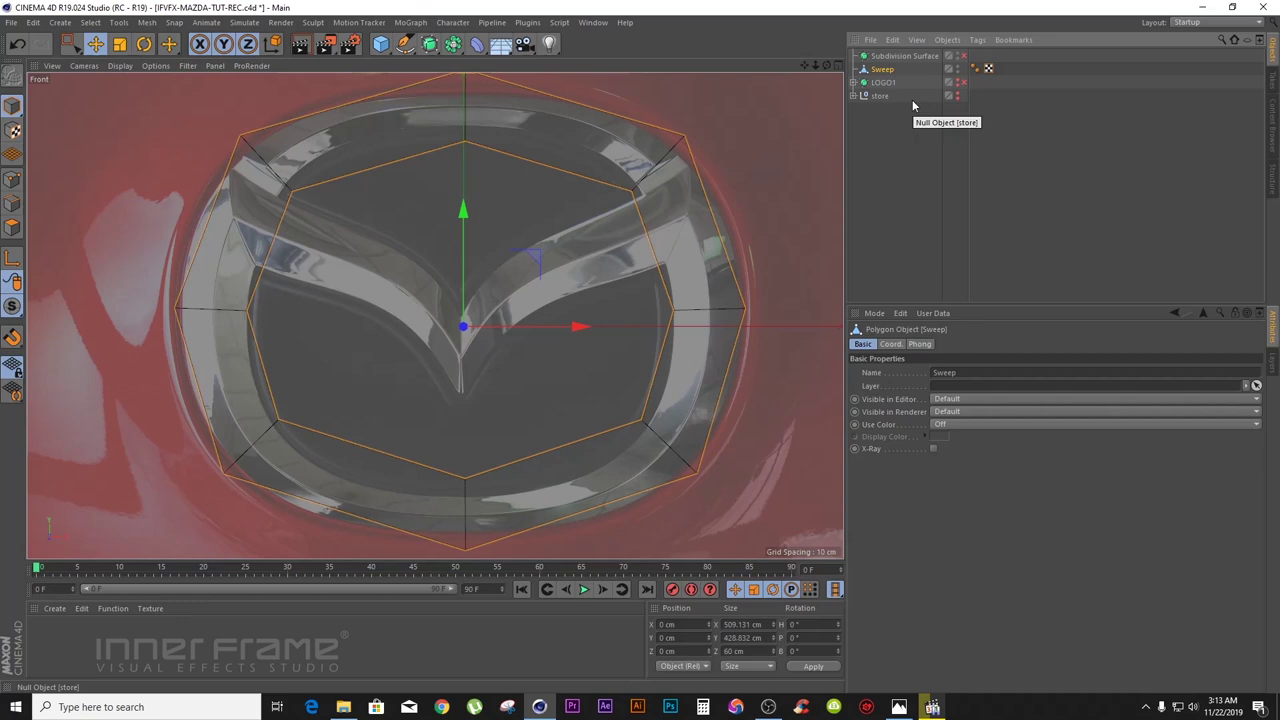
{"action": "middle_click", "coordinate": [362, 167]}
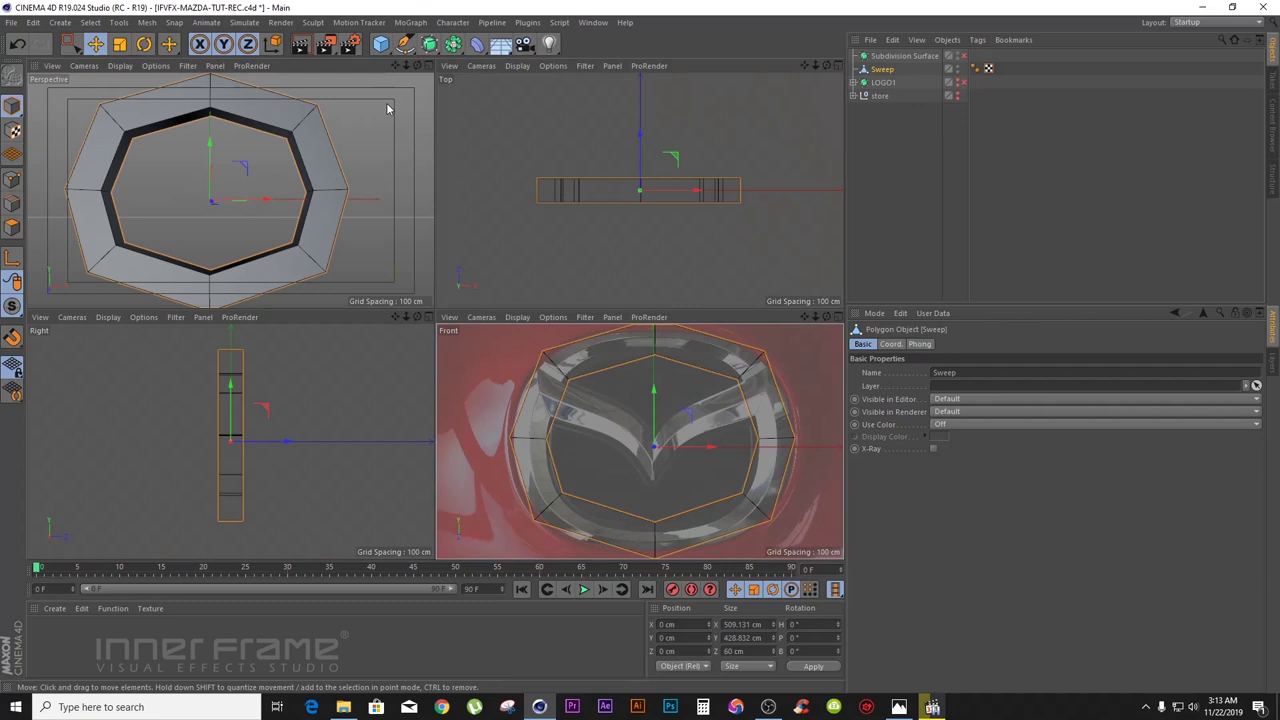
- In point mode, add a loop cut around the middle of the ring's front face at about 50.8% offset
{"action": "right_click", "coordinate": [388, 106]}
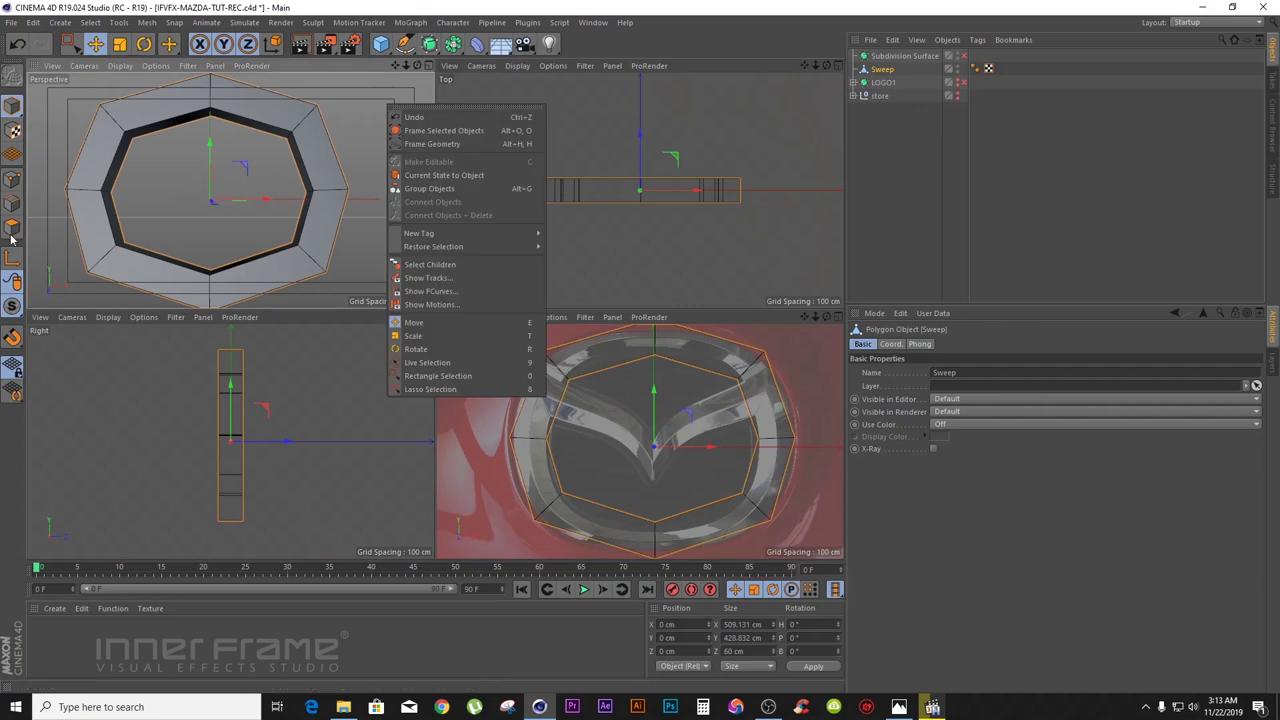
{"action": "left_click", "coordinate": [13, 184]}
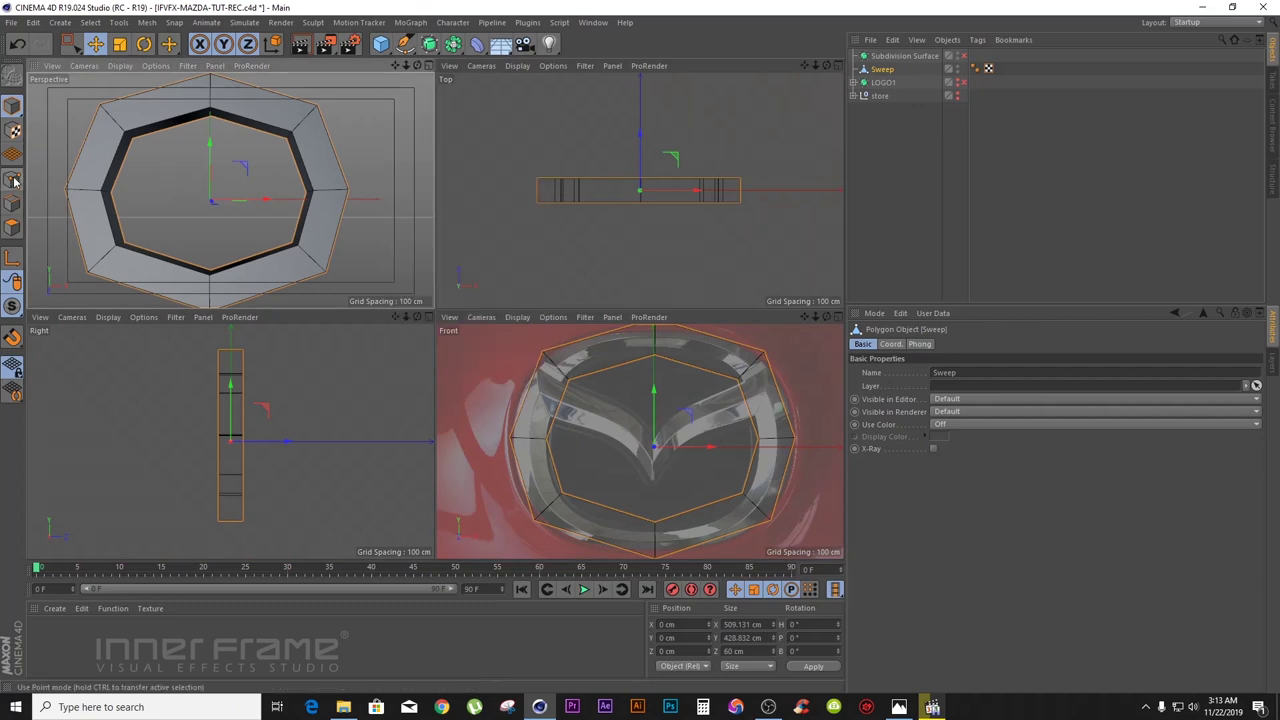
{"action": "right_click", "coordinate": [385, 131]}
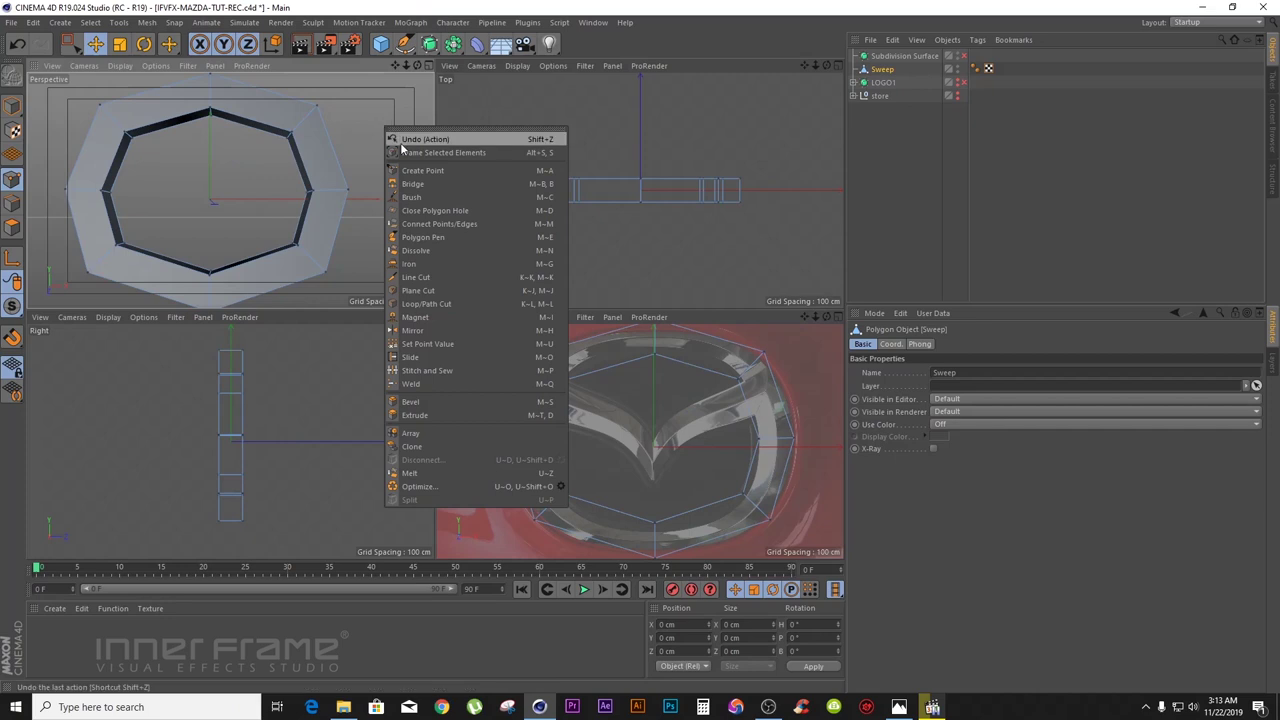
{"action": "left_click", "coordinate": [466, 309]}
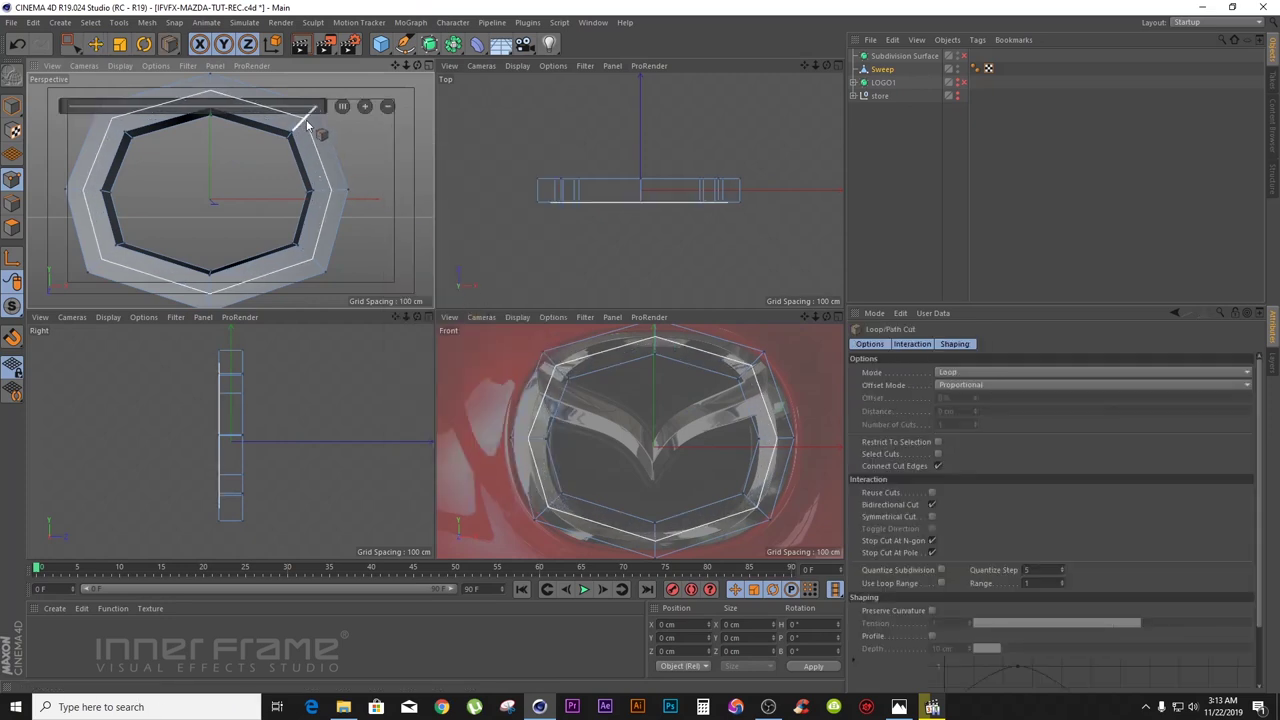
{"action": "left_click", "coordinate": [307, 126]}
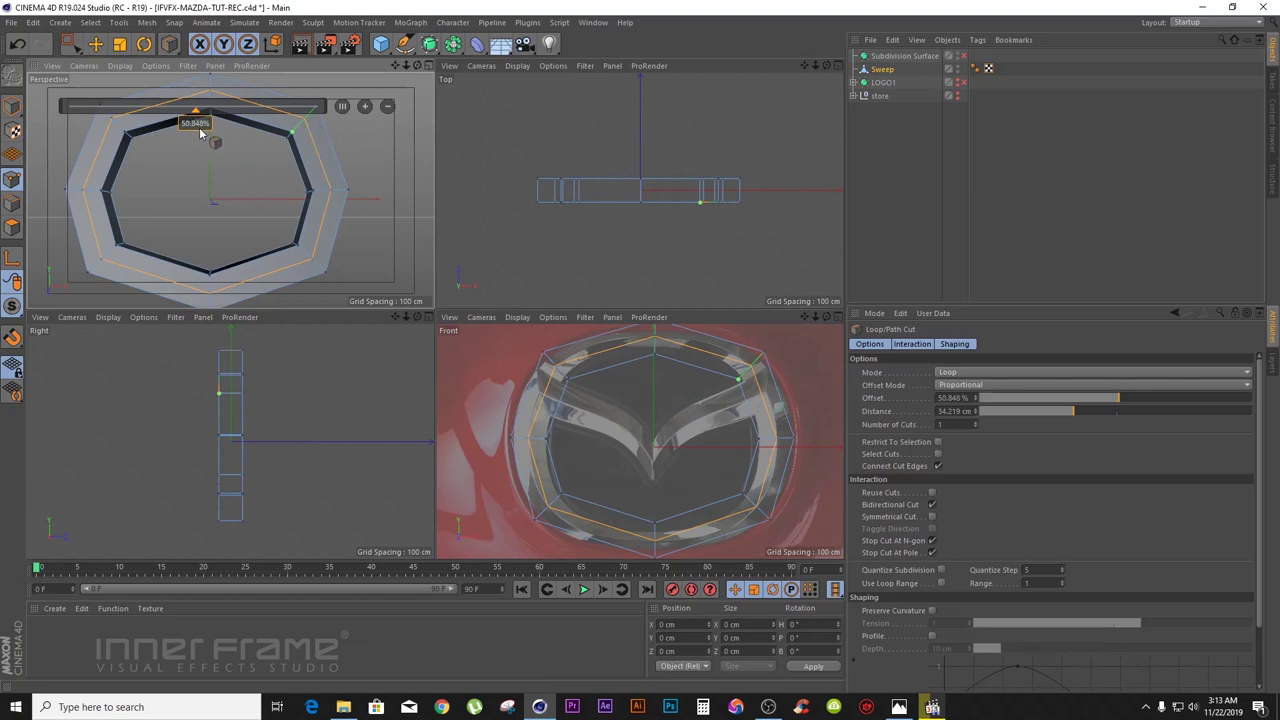
{"action": "left_click", "coordinate": [96, 44]}
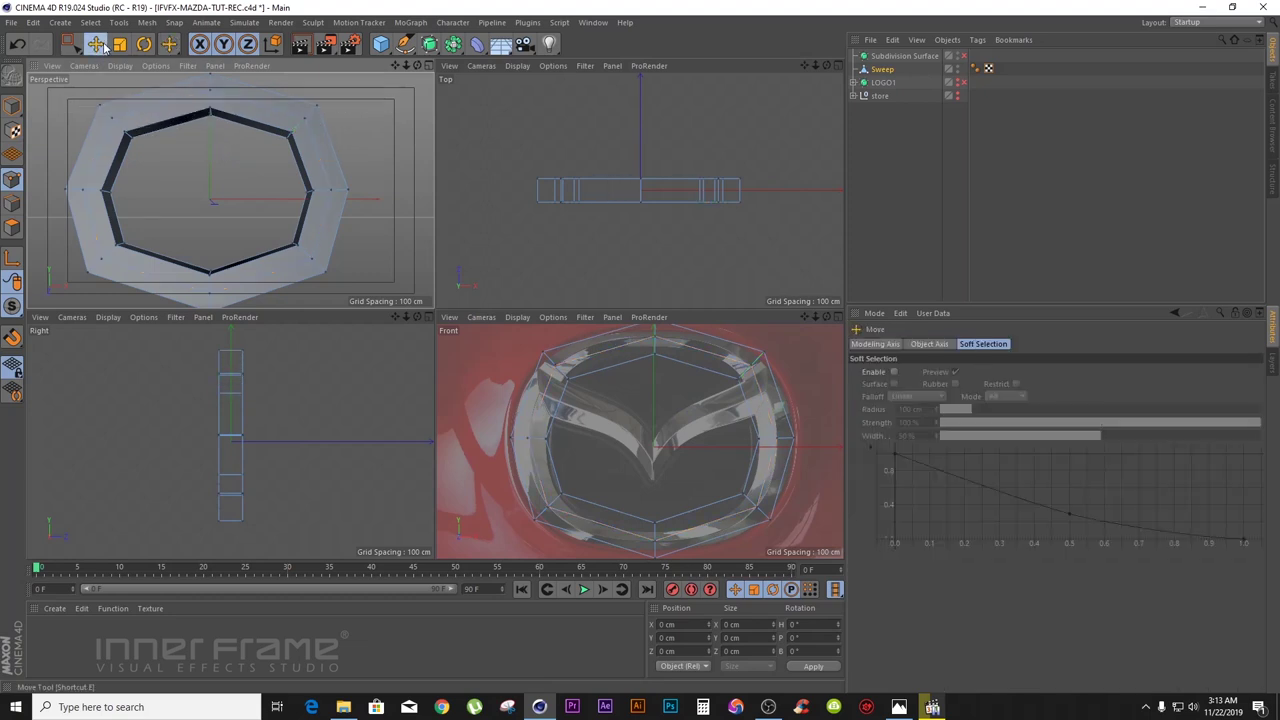
- Loop-select the new centre edge on the ring's front face and pull it forward along Z by about 42.5 cm
{"action": "left_click", "coordinate": [838, 318]}
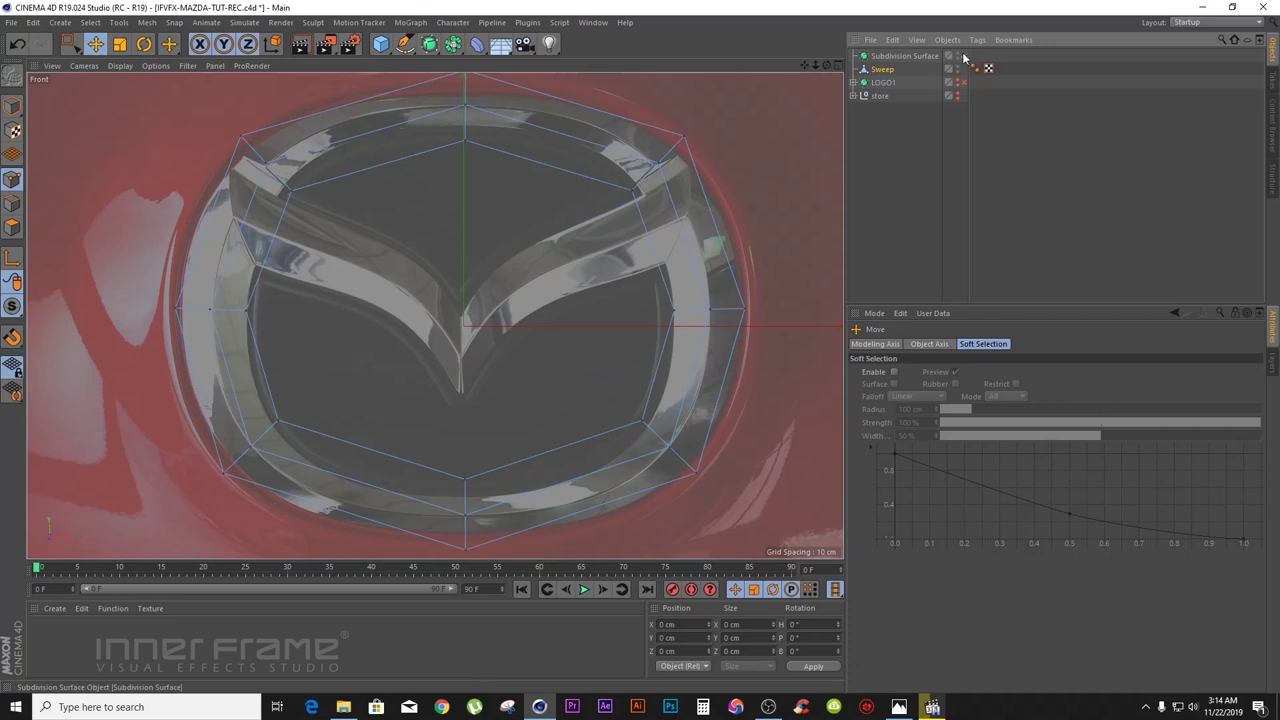
{"action": "left_click", "coordinate": [883, 68]}
{"action": "left_click", "coordinate": [837, 65]}
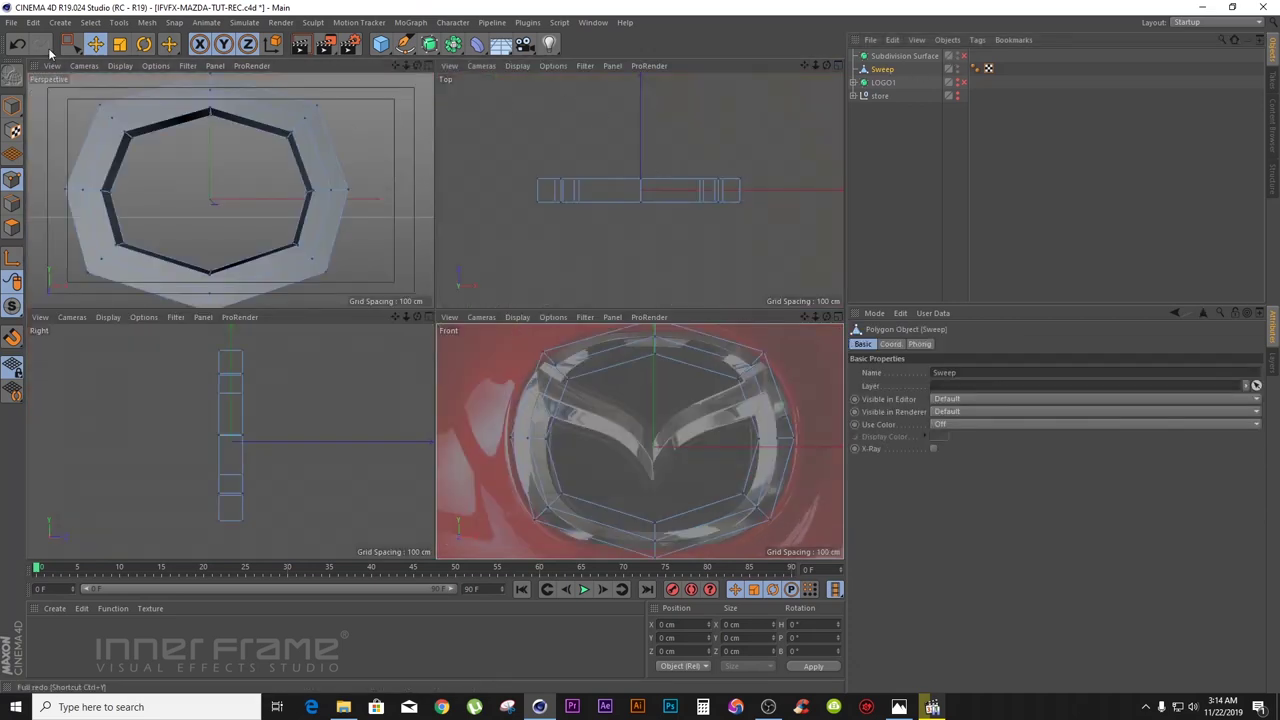
{"action": "left_click", "coordinate": [13, 203]}
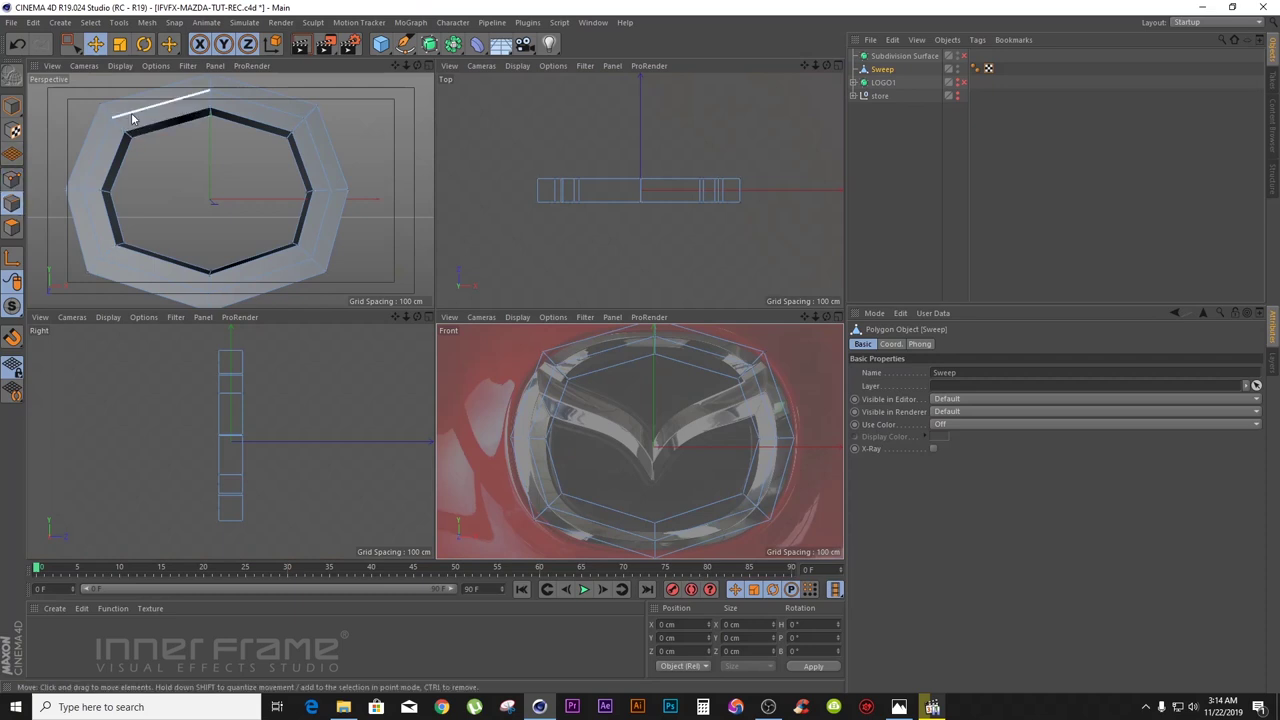
{"action": "double_click", "coordinate": [150, 106]}
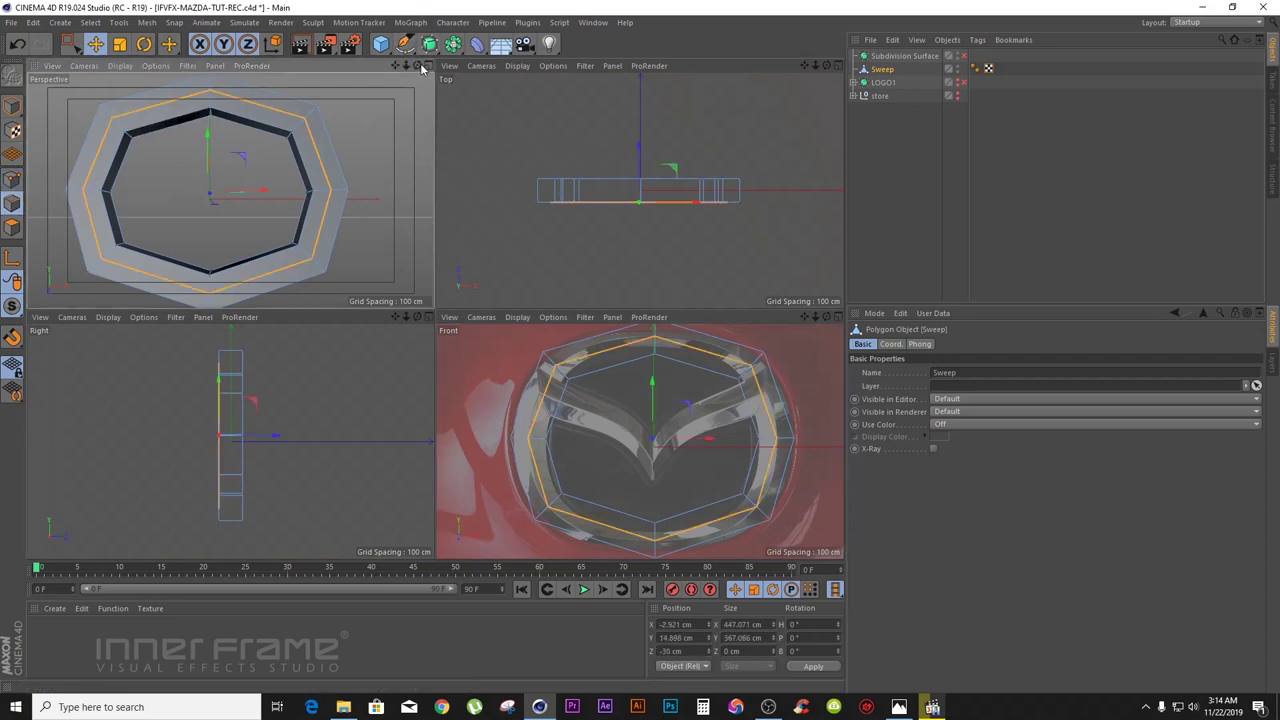
{"action": "left_click_drag", "start_coordinate": [419, 66], "coordinate": [325, 92]}
{"action": "left_click_drag", "start_coordinate": [241, 188], "coordinate": [224, 192]}
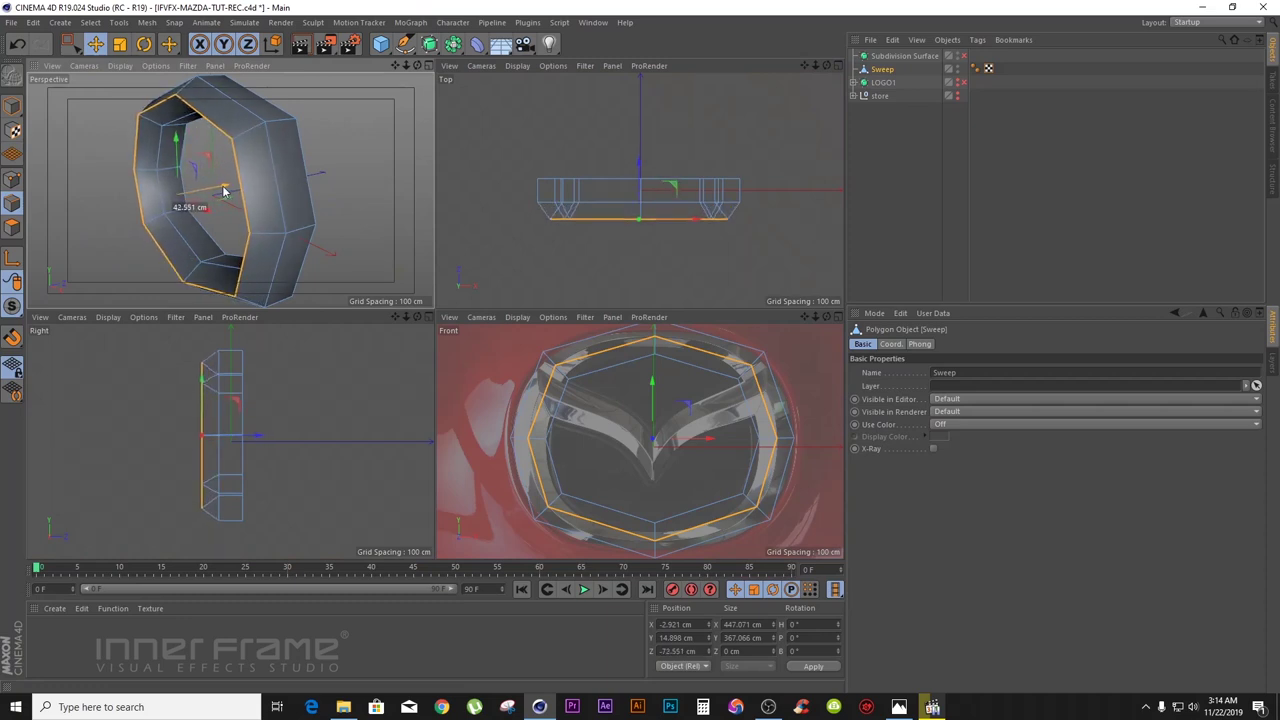
- Enable the Subdivision Surface and nest the Sweep mesh under it again to check the ridged ring smoothed
{"action": "left_click_drag", "start_coordinate": [418, 66], "coordinate": [450, 70]}
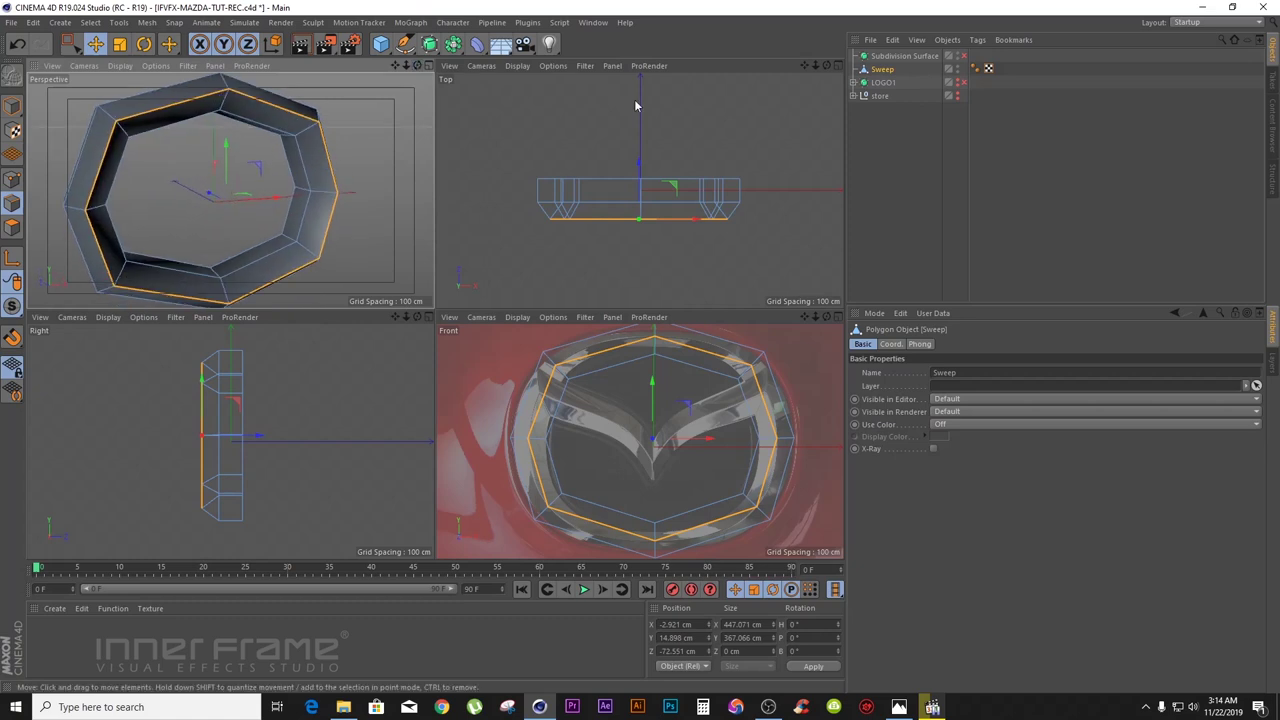
{"action": "left_click", "coordinate": [964, 57]}
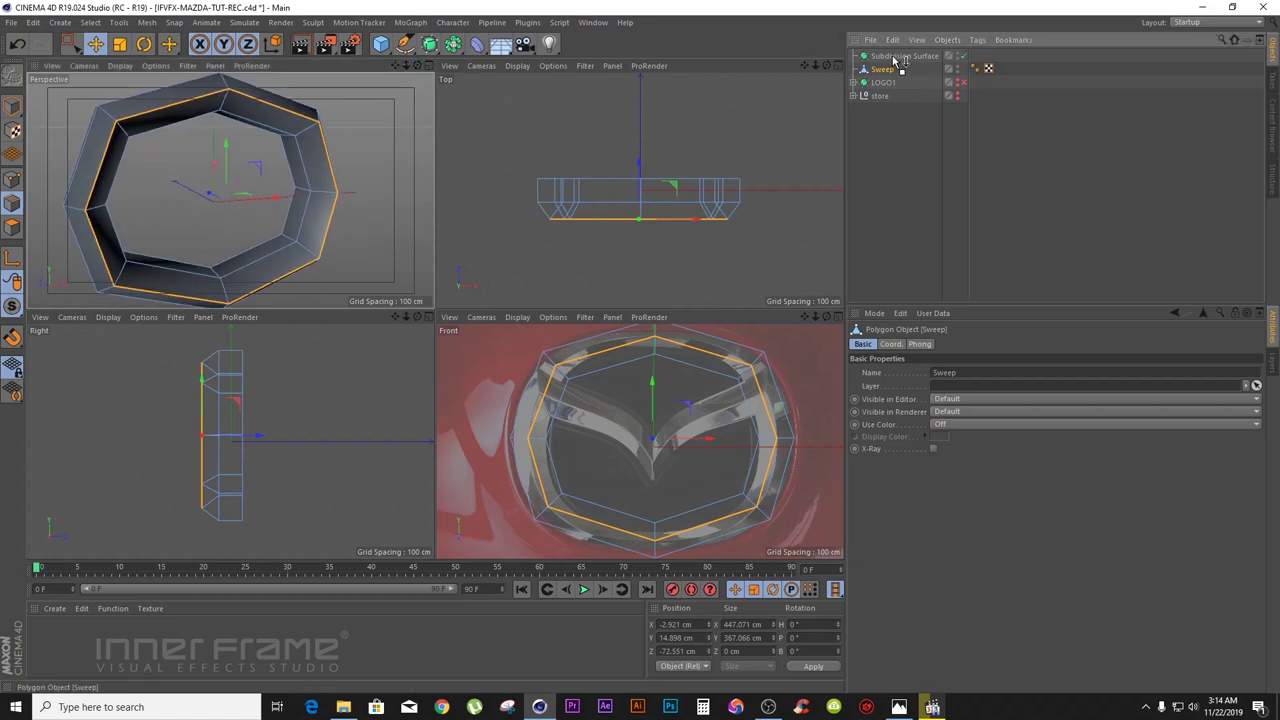
{"action": "left_click_drag", "start_coordinate": [895, 61], "coordinate": [895, 57]}
{"action": "left_click", "coordinate": [893, 115]}
{"action": "left_click_drag", "start_coordinate": [418, 66], "coordinate": [230, 190]}
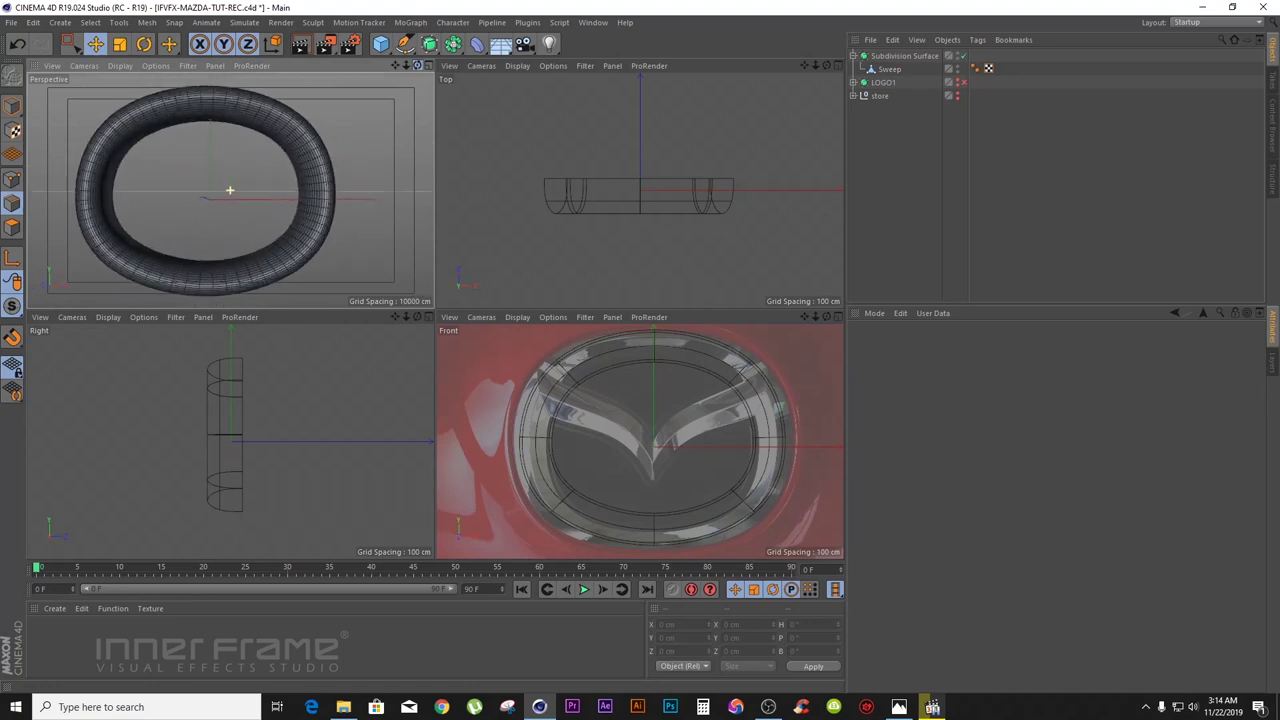
- Turn the Subdivision Surface off, reselect the Sweep mesh in a maximized perspective view, and clear its edge selection
{"action": "left_click", "coordinate": [964, 56]}
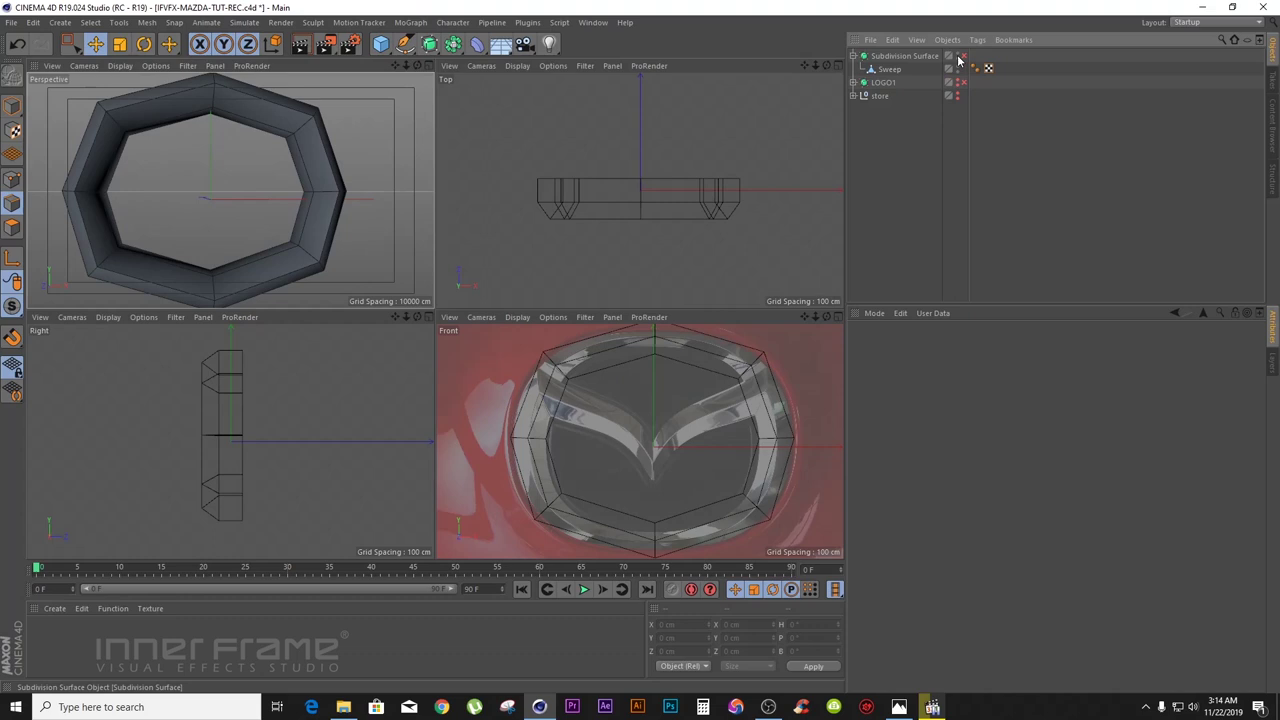
{"action": "left_click", "coordinate": [889, 69]}
{"action": "left_click", "coordinate": [428, 66]}
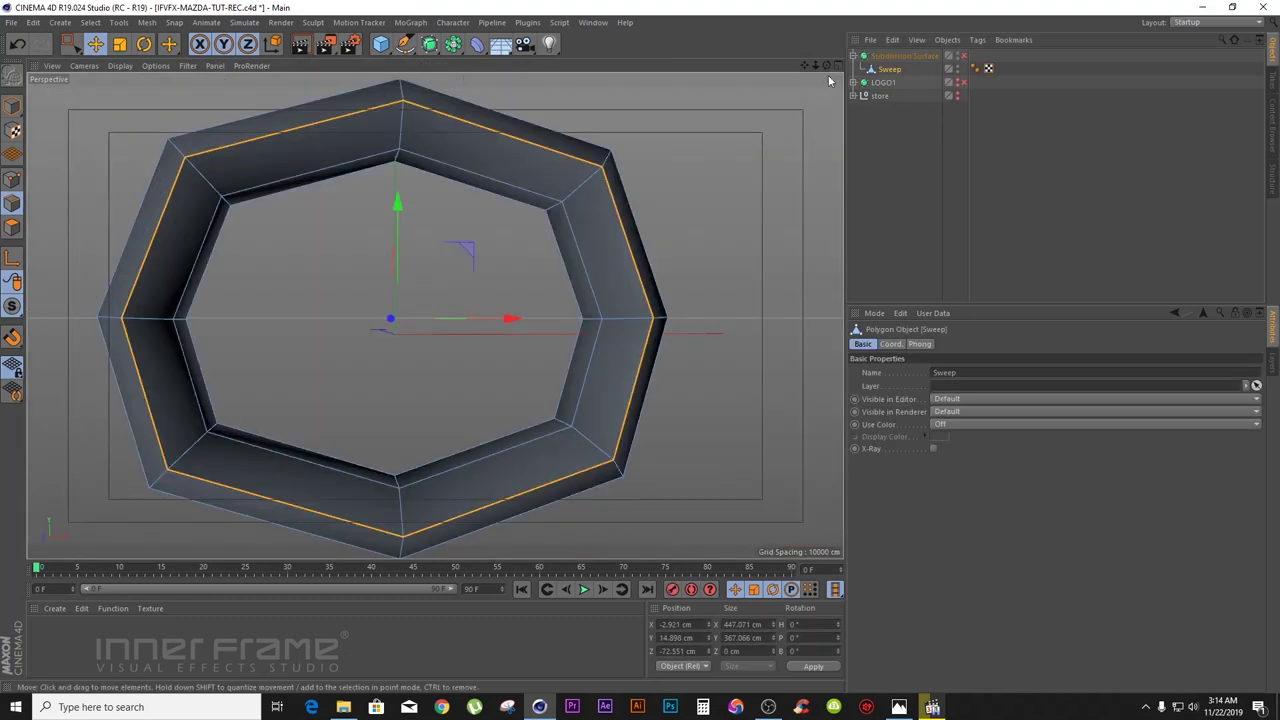
{"action": "left_click_drag", "start_coordinate": [434, 315], "coordinate": [434, 315], "text": "alt"}
{"action": "left_click_drag", "start_coordinate": [827, 65], "coordinate": [827, 65]}
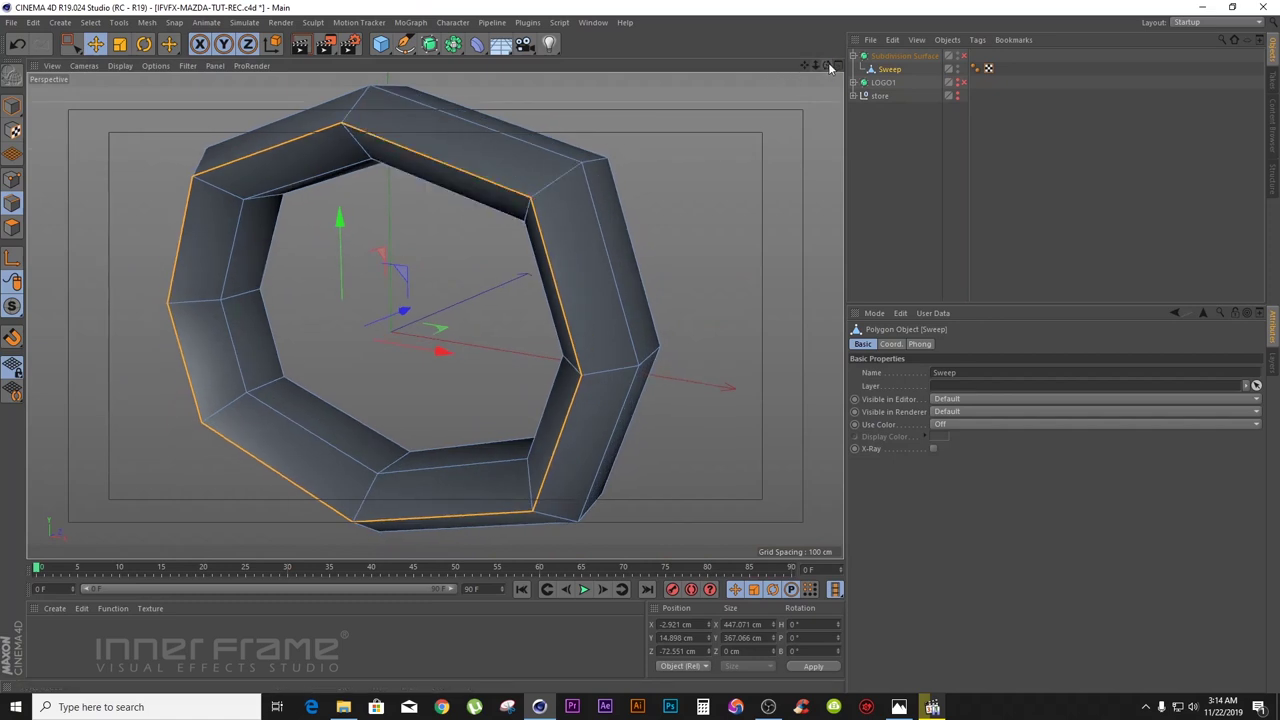
{"action": "left_click_drag", "start_coordinate": [827, 65], "coordinate": [827, 65]}
{"action": "left_click", "coordinate": [712, 146]}
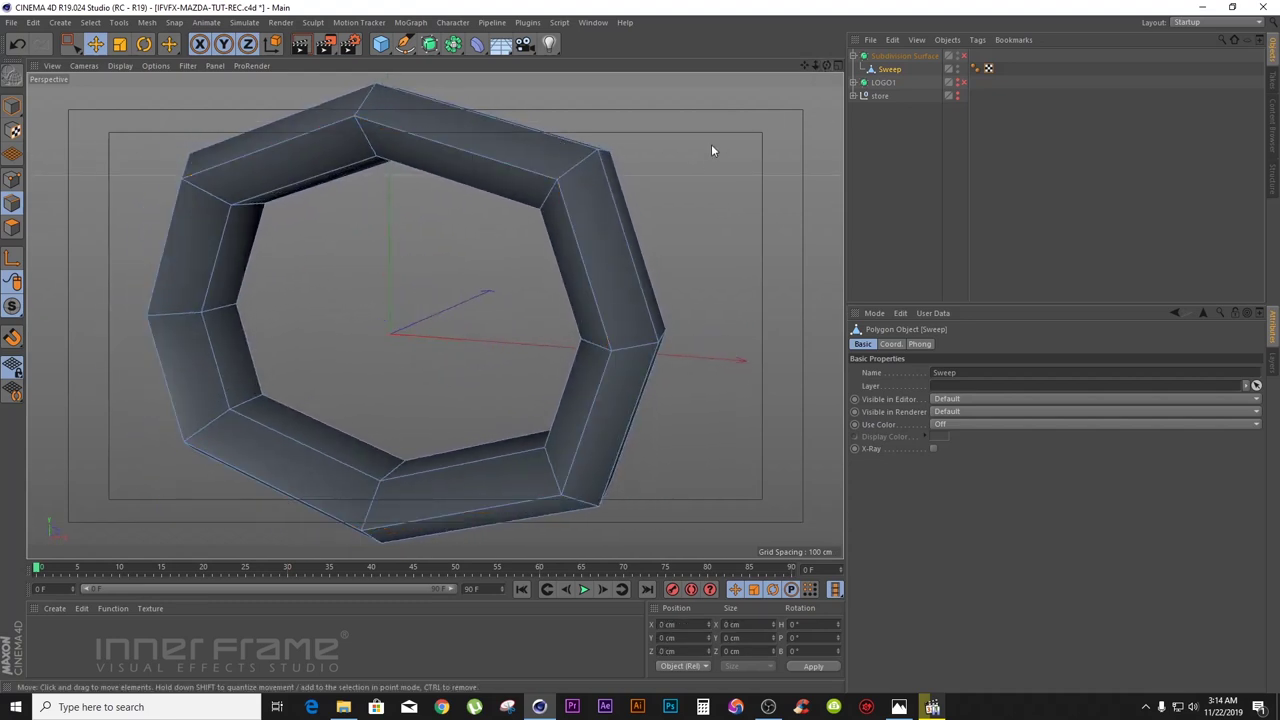
- Add loop cuts close to both sides of the front ridge, at about 84.5% on the outer slope and 19% on the inner slope
{"action": "right_click", "coordinate": [712, 150]}
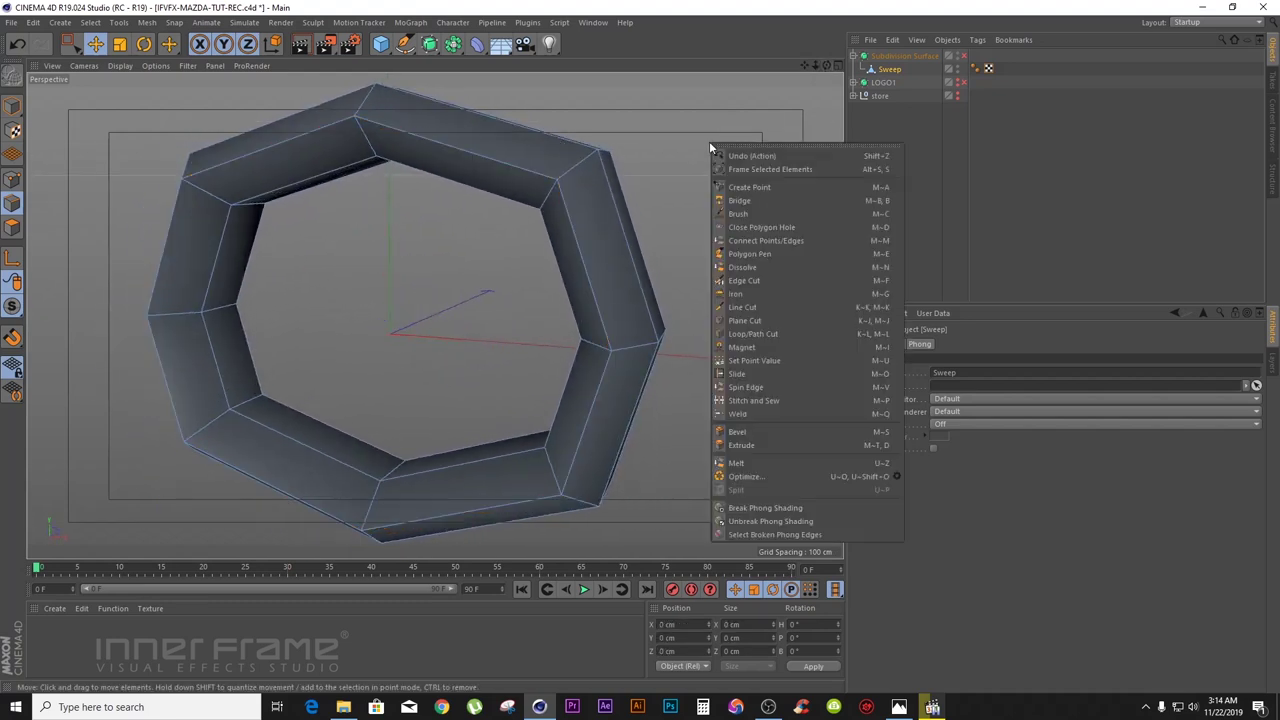
{"action": "left_click", "coordinate": [771, 335]}
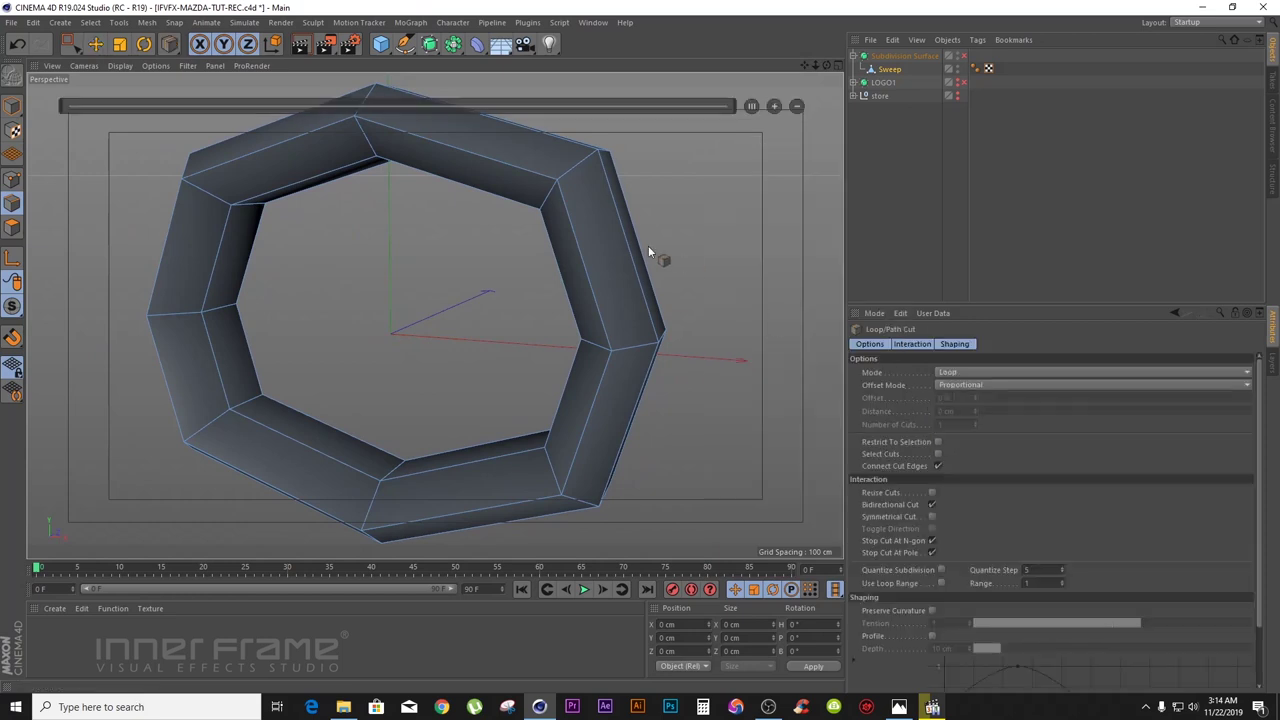
{"action": "left_click", "coordinate": [563, 177]}
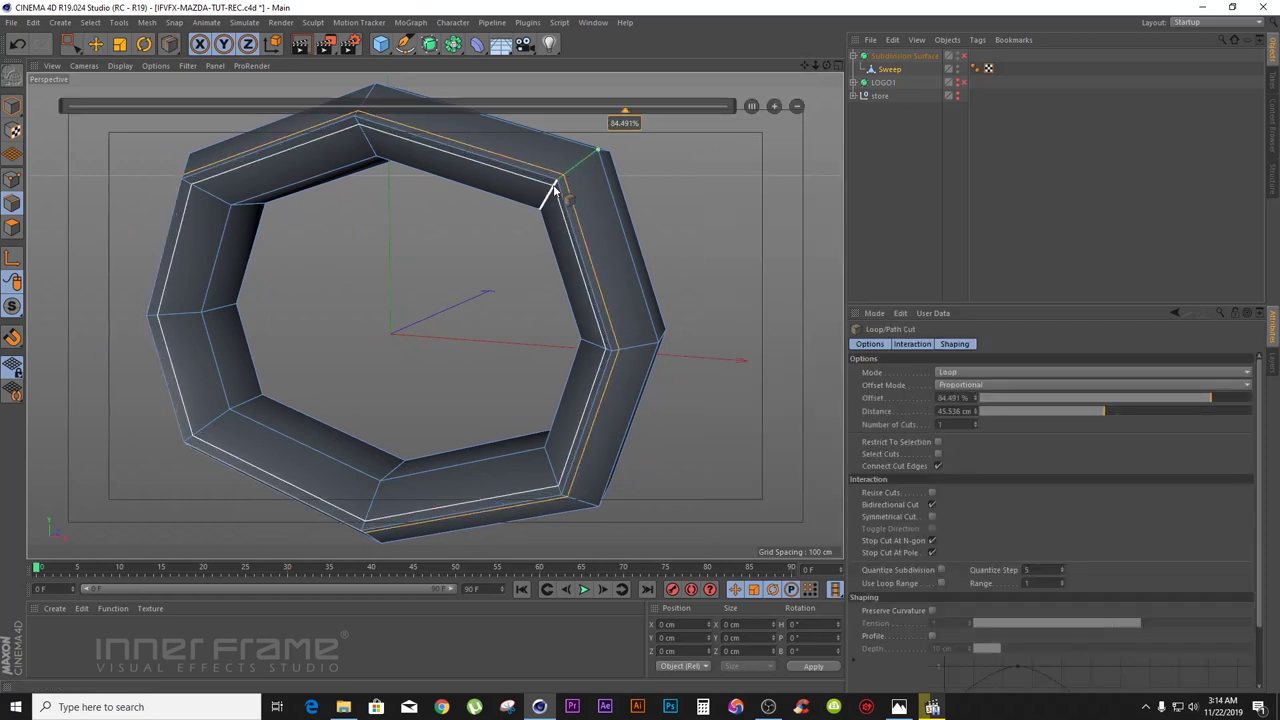
{"action": "left_click", "coordinate": [557, 181]}
- After checking the badge photo, add loop cuts on both sides of the ring's outer corner edge and one at about 84% near the inner corner
{"action": "left_click_drag", "start_coordinate": [828, 70], "coordinate": [630, 136]}
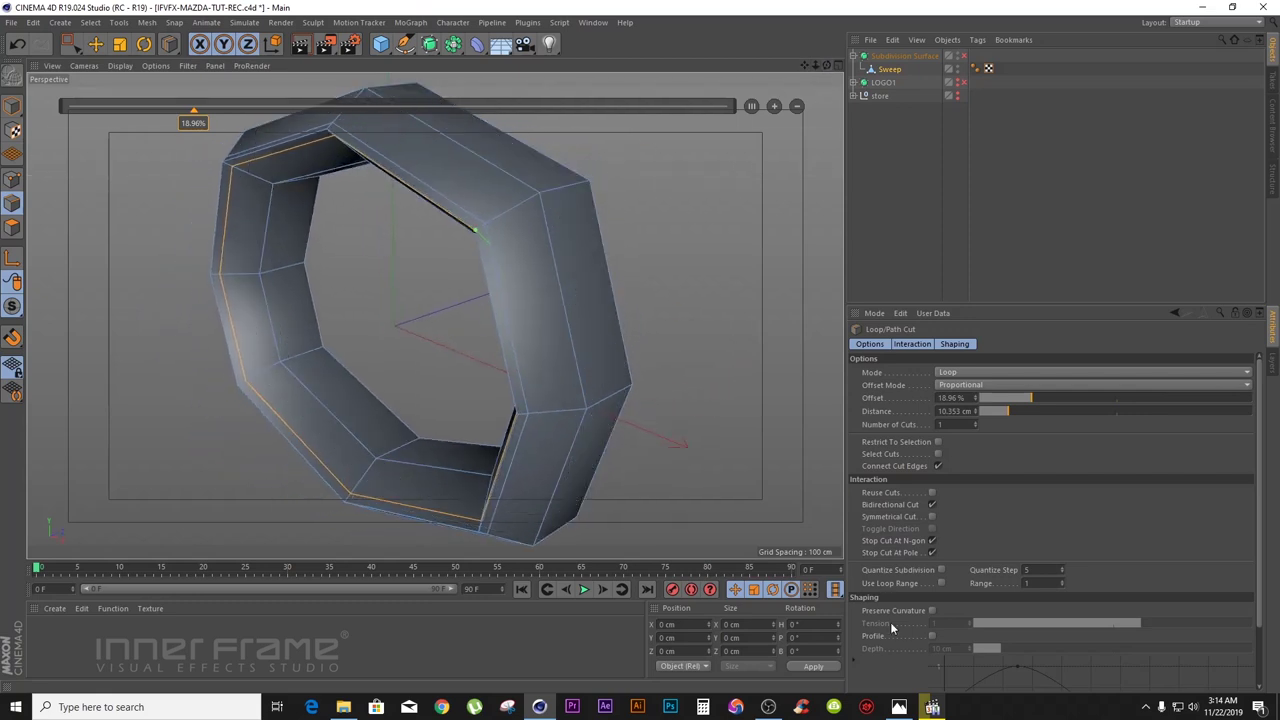
{"action": "left_click", "coordinate": [899, 707]}
{"action": "left_click", "coordinate": [899, 707]}
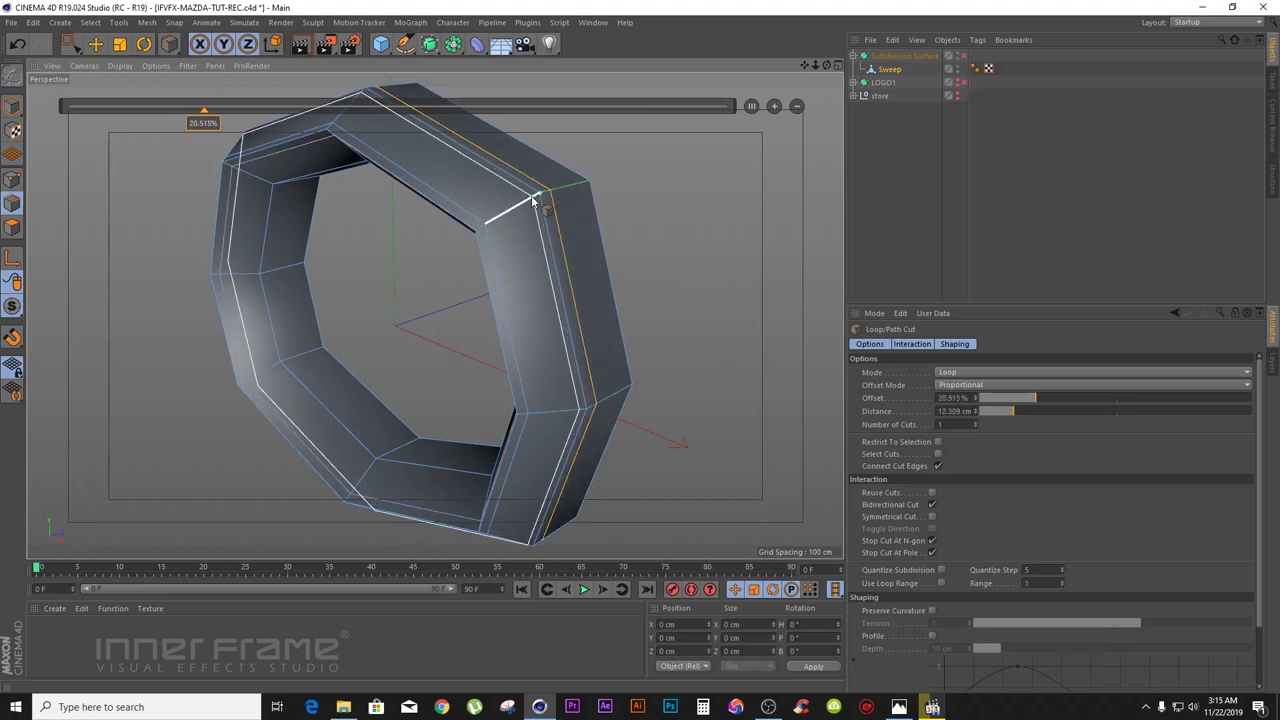
{"action": "left_click", "coordinate": [533, 200]}
{"action": "left_click_drag", "start_coordinate": [434, 320], "coordinate": [434, 314], "text": "alt"}
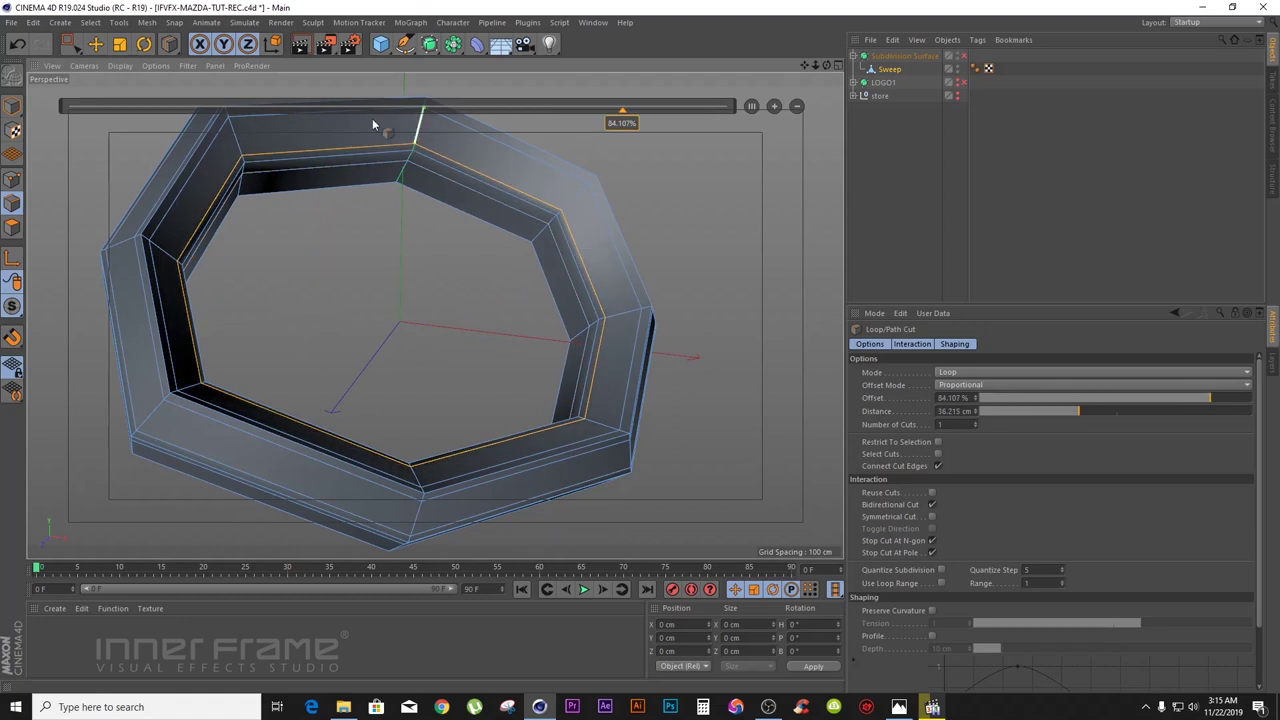
- Enable the Subdivision Surface, deselect everything, and set the perspective view to Gouraud Shading to examine the smoothed ring
{"action": "left_click", "coordinate": [96, 45]}
{"action": "left_click_drag", "start_coordinate": [828, 67], "coordinate": [434, 300]}
{"action": "left_click", "coordinate": [963, 55]}
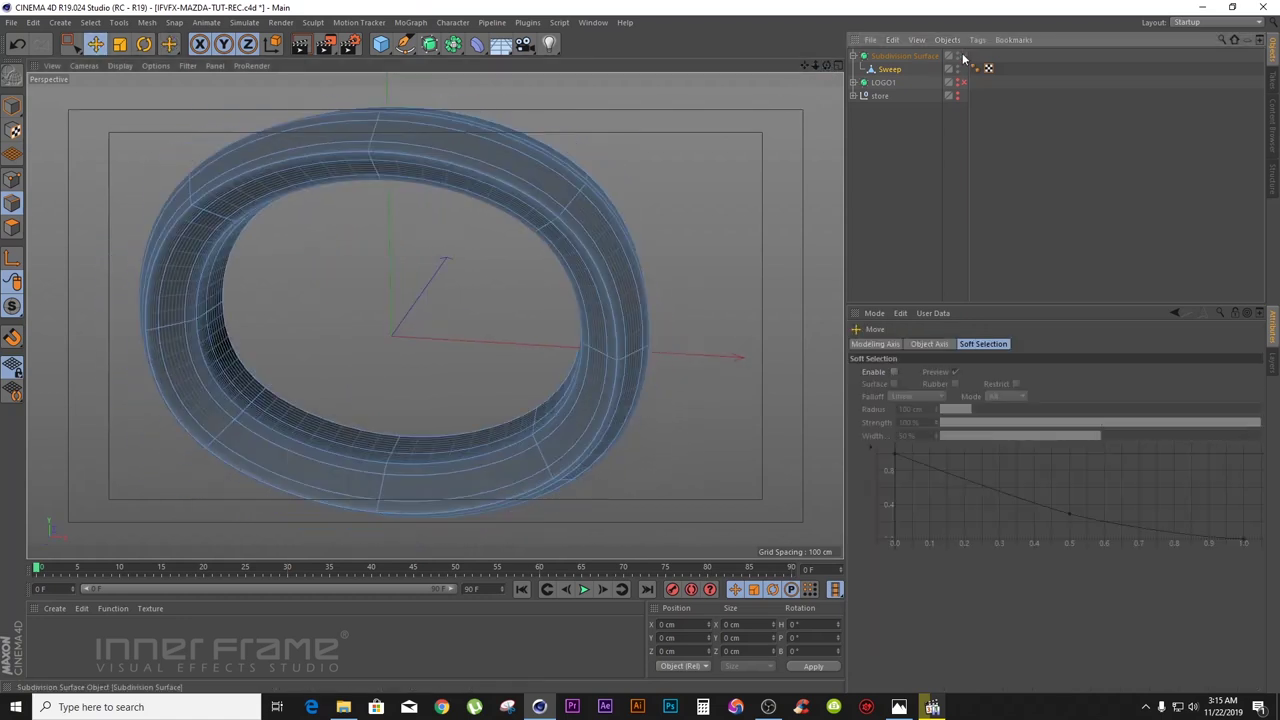
{"action": "left_click", "coordinate": [946, 138]}
{"action": "left_click", "coordinate": [120, 66]}
{"action": "left_click", "coordinate": [140, 87]}
{"action": "left_click_drag", "start_coordinate": [434, 300], "coordinate": [434, 315], "text": "alt"}
- Maximize the front view and select the Sweep mesh for point editing over the badge photo
{"action": "left_click", "coordinate": [838, 65]}
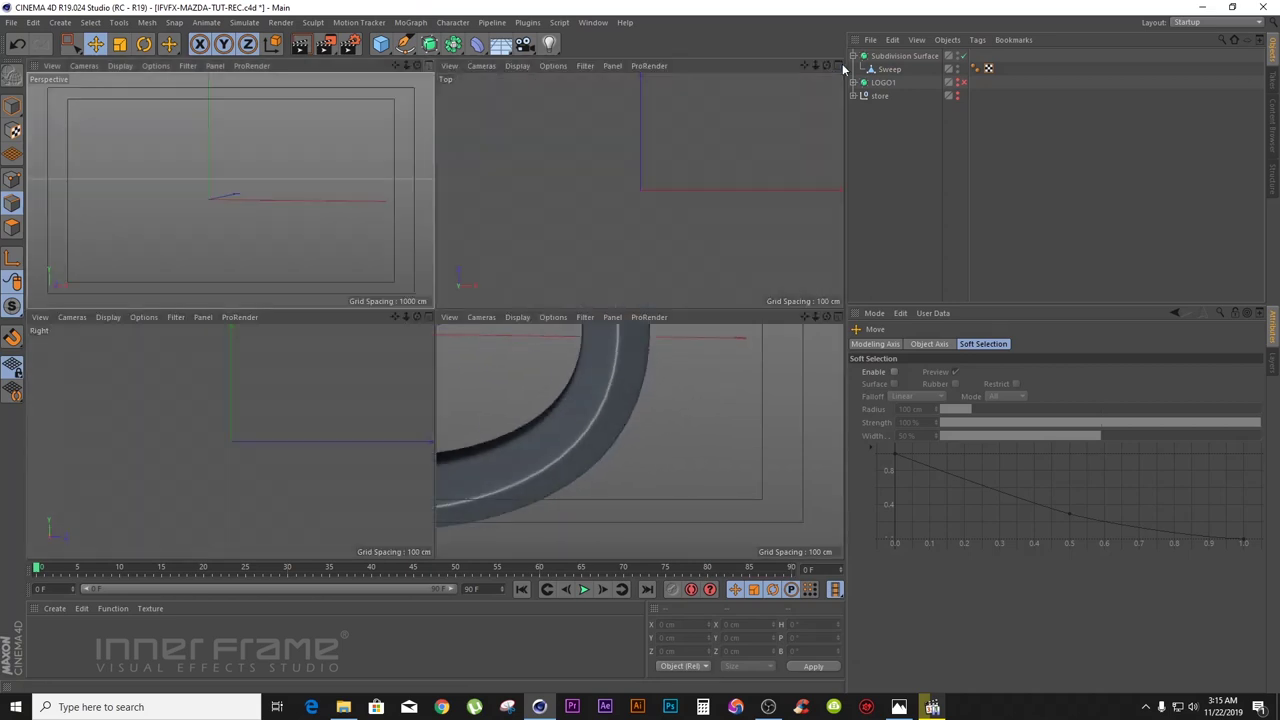
{"action": "left_click", "coordinate": [838, 317]}
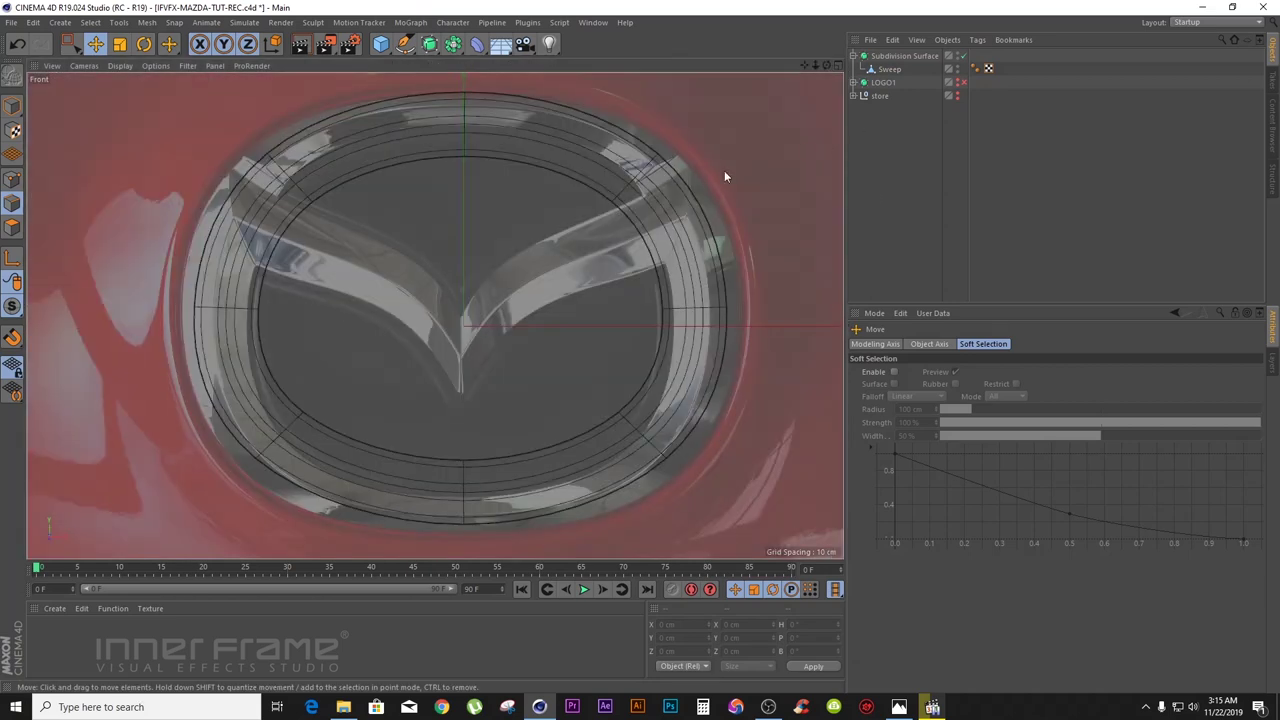
{"action": "left_click", "coordinate": [889, 69]}
{"action": "left_click", "coordinate": [12, 179]}
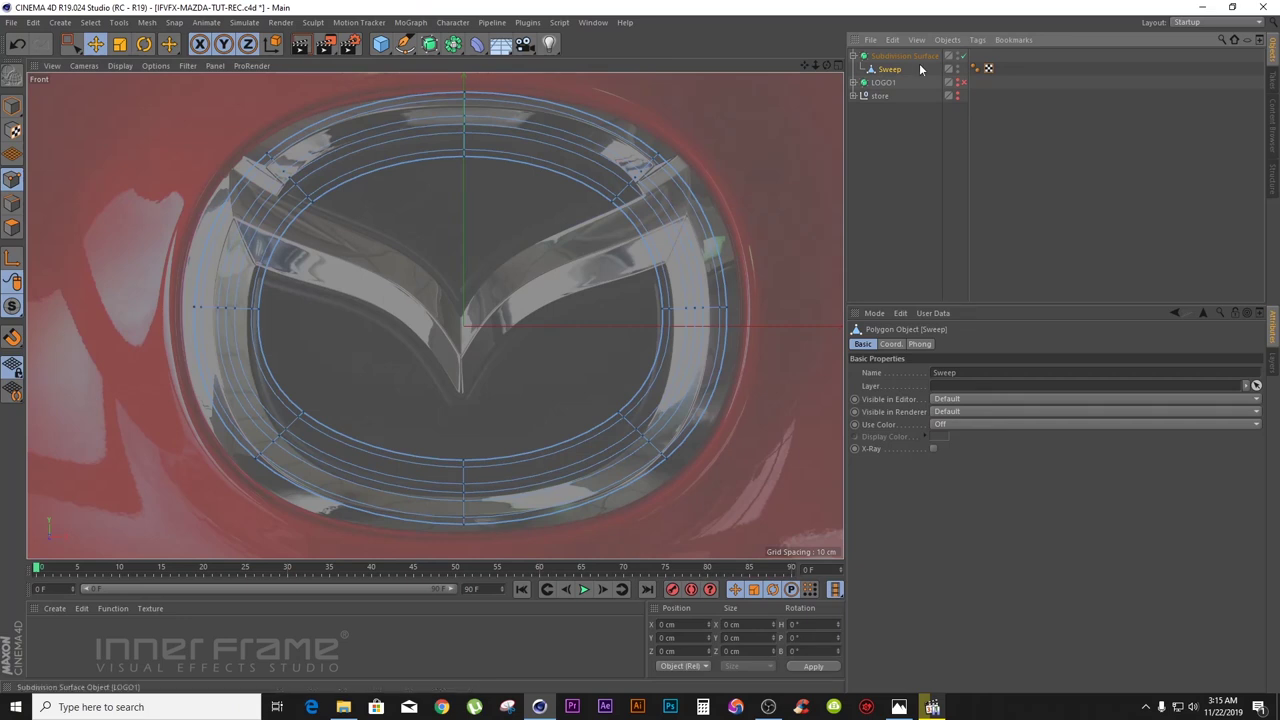
- Set the front view's background picture transparency to 55% to make the badge photo clearer
{"action": "left_click", "coordinate": [156, 66]}
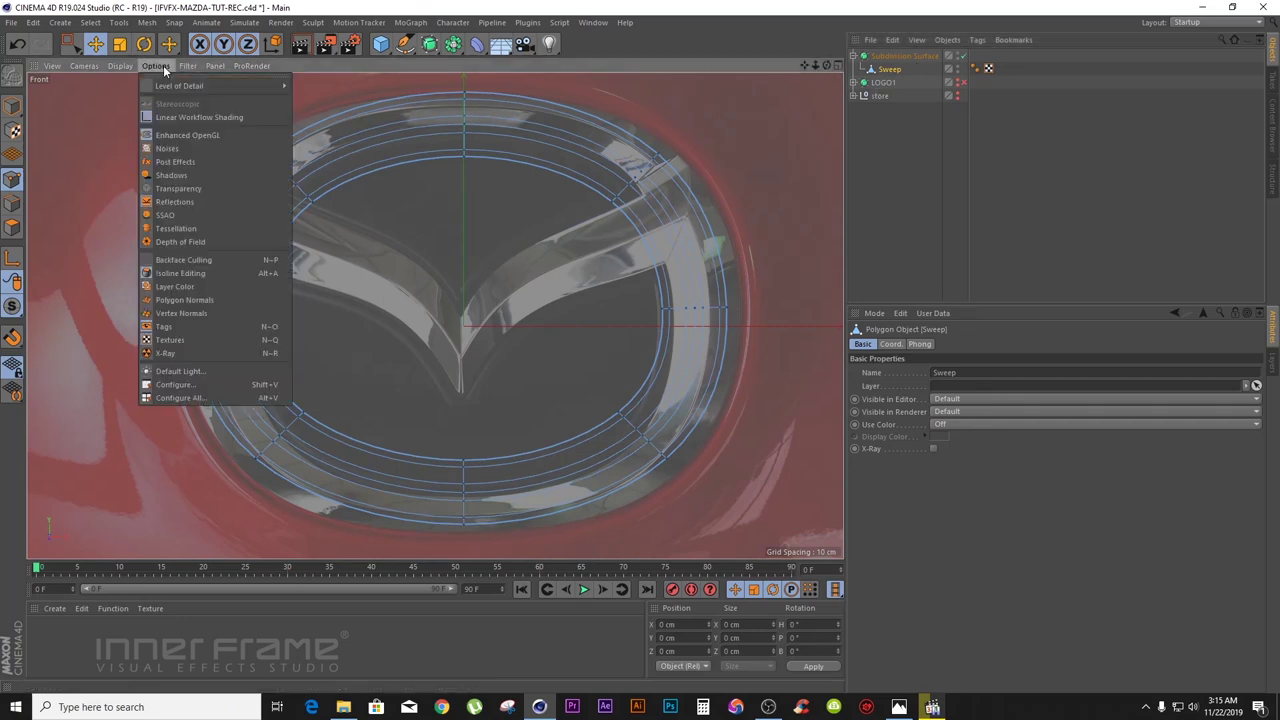
{"action": "mouse_move", "coordinate": [121, 67]}
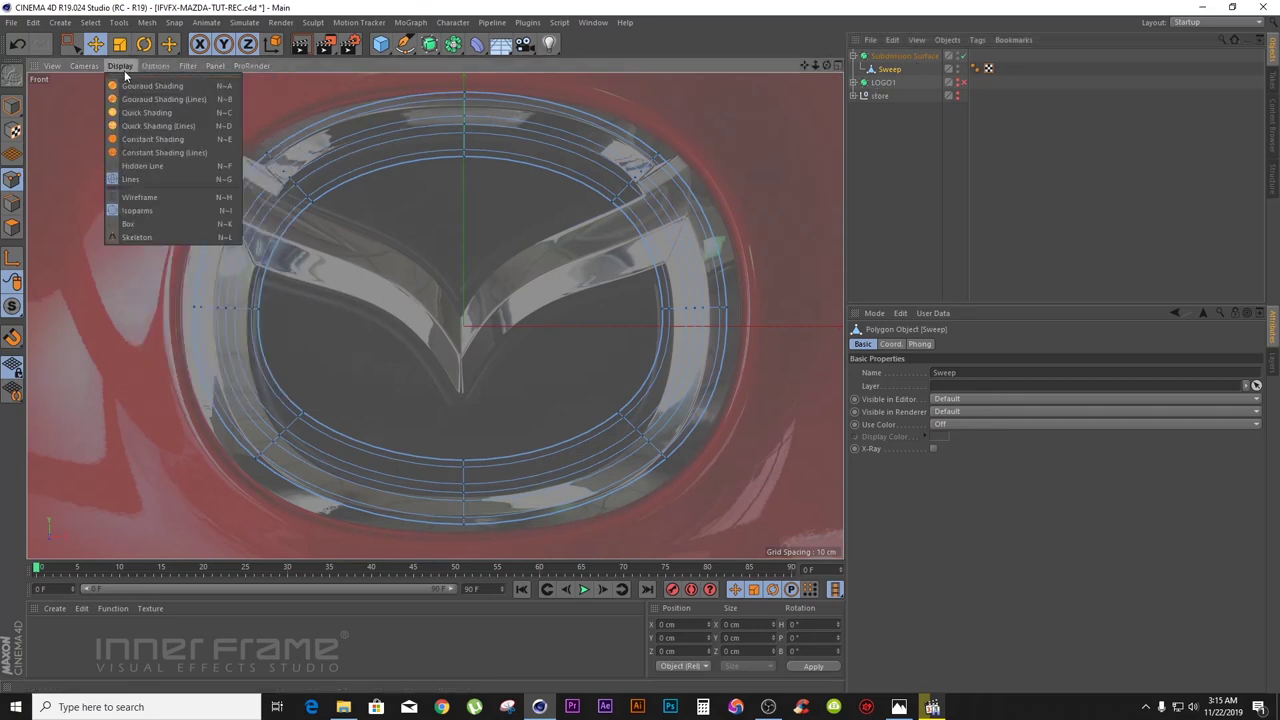
{"action": "mouse_move", "coordinate": [160, 66]}
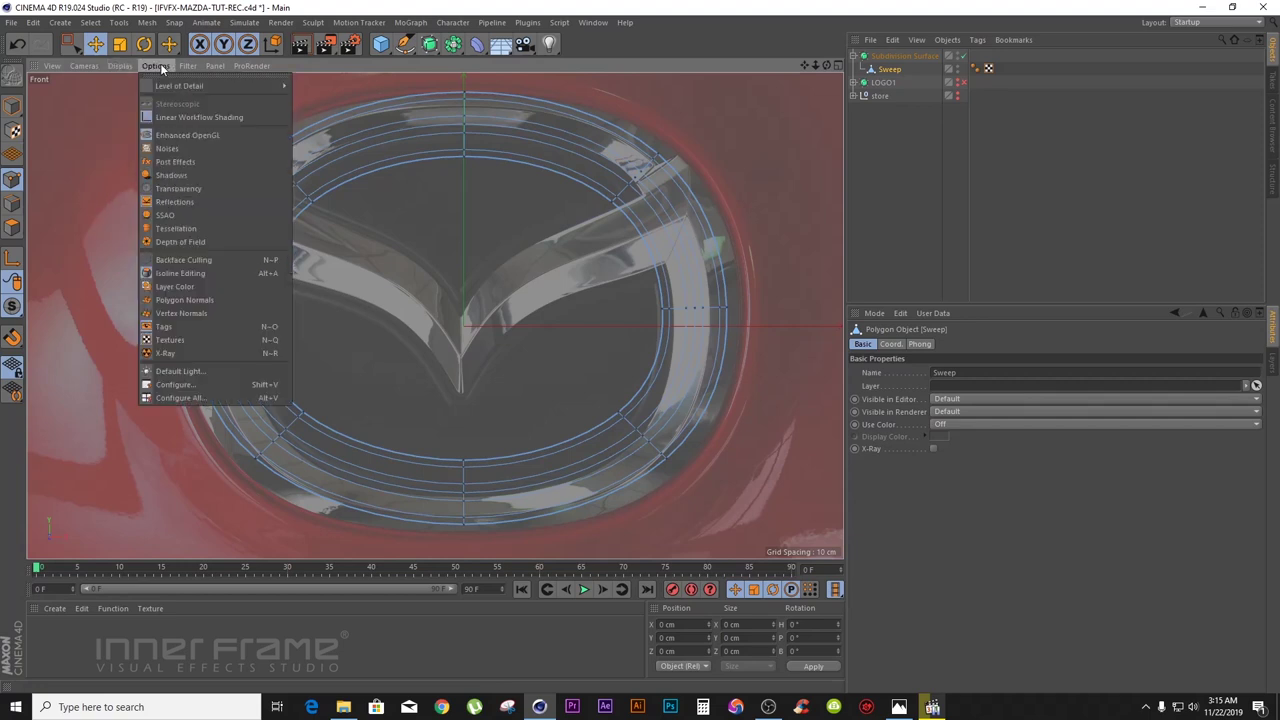
{"action": "left_click", "coordinate": [200, 384]}
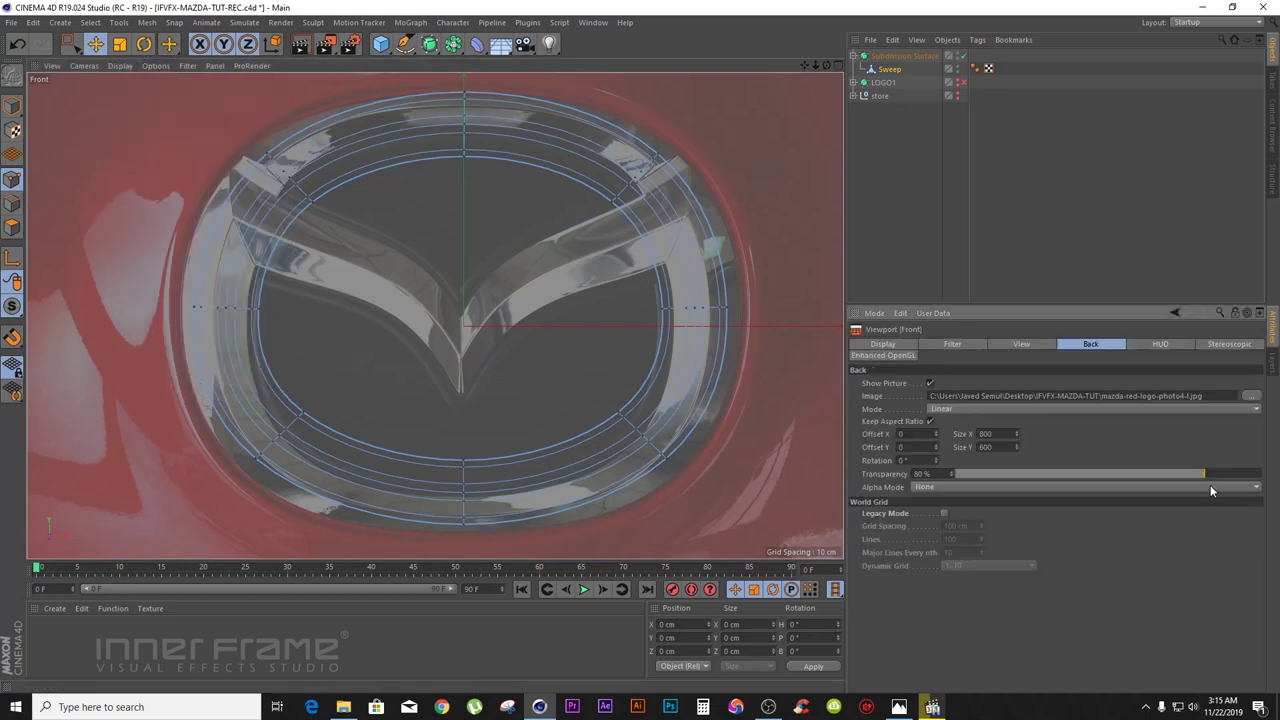
{"action": "left_click_drag", "start_coordinate": [1186, 475], "coordinate": [1123, 474]}
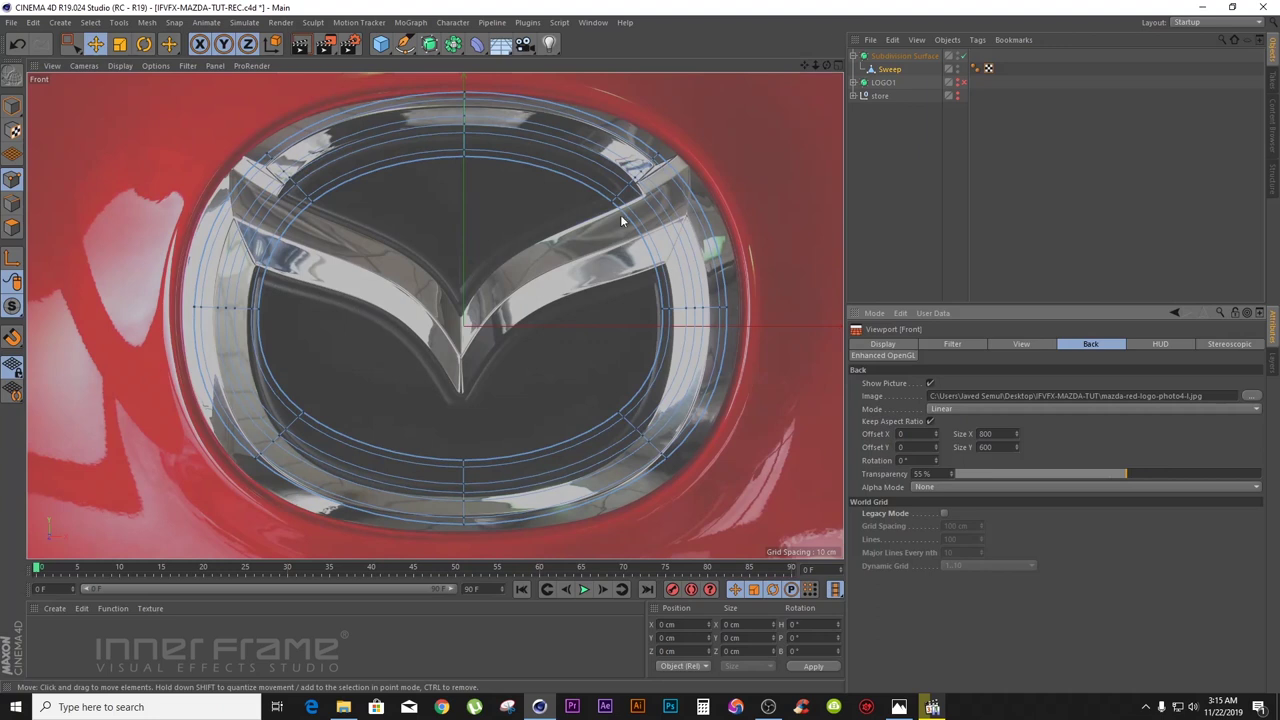
- Move the Sweep ring's top-center points and bottom-center points slightly down to match the badge photo
{"action": "left_click", "coordinate": [889, 69]}
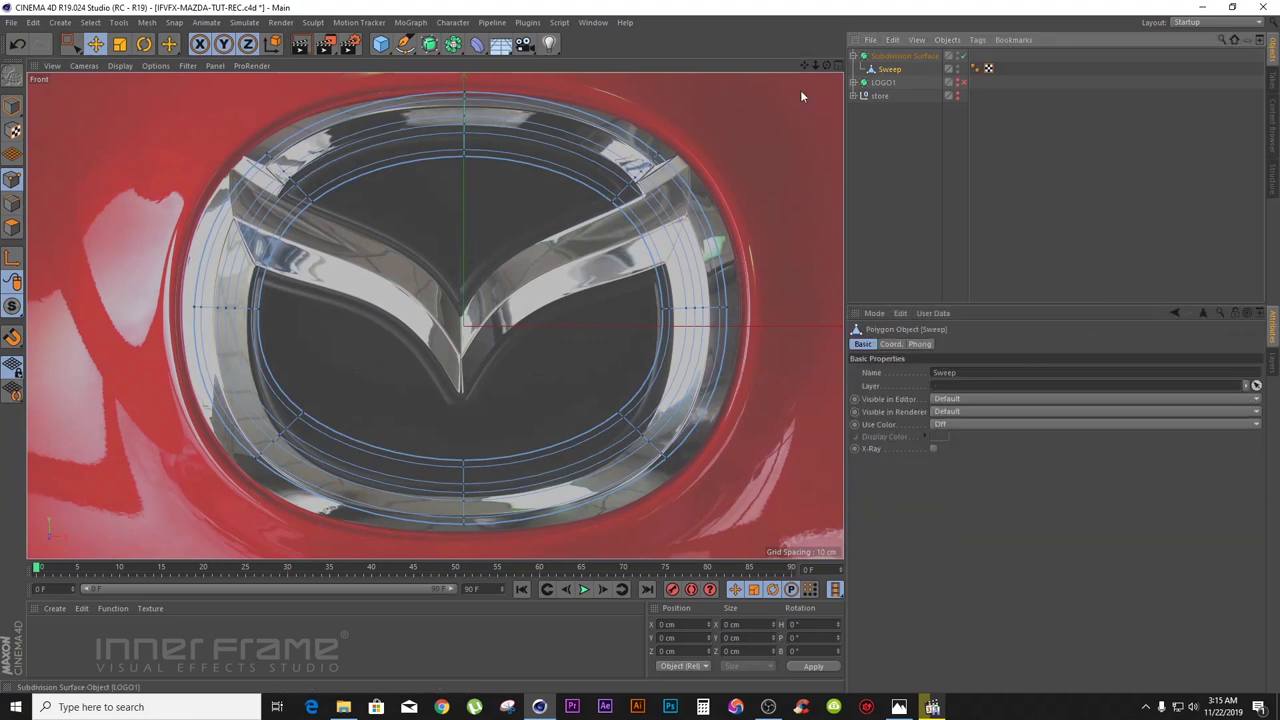
{"action": "left_click", "coordinate": [70, 43]}
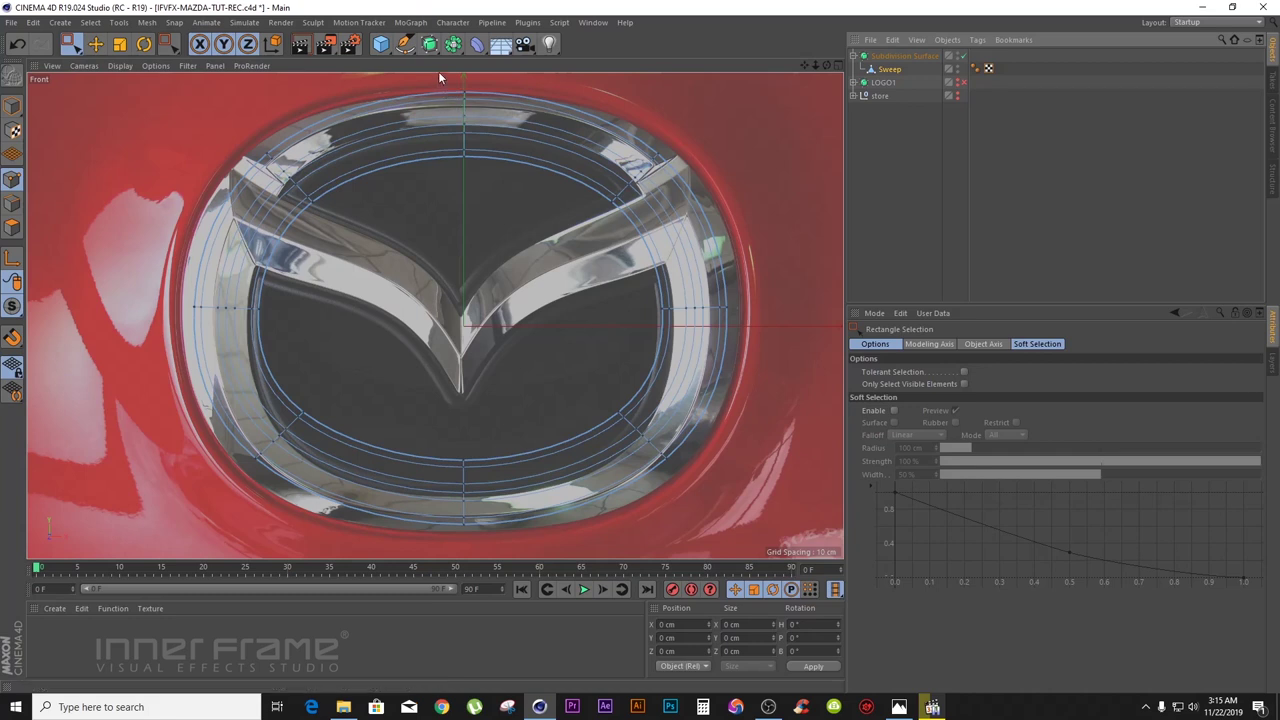
{"action": "left_click_drag", "start_coordinate": [472, 85], "coordinate": [430, 188]}
{"action": "scroll", "coordinate": [700, 90], "scroll_direction": "down", "scroll_amount": 2}
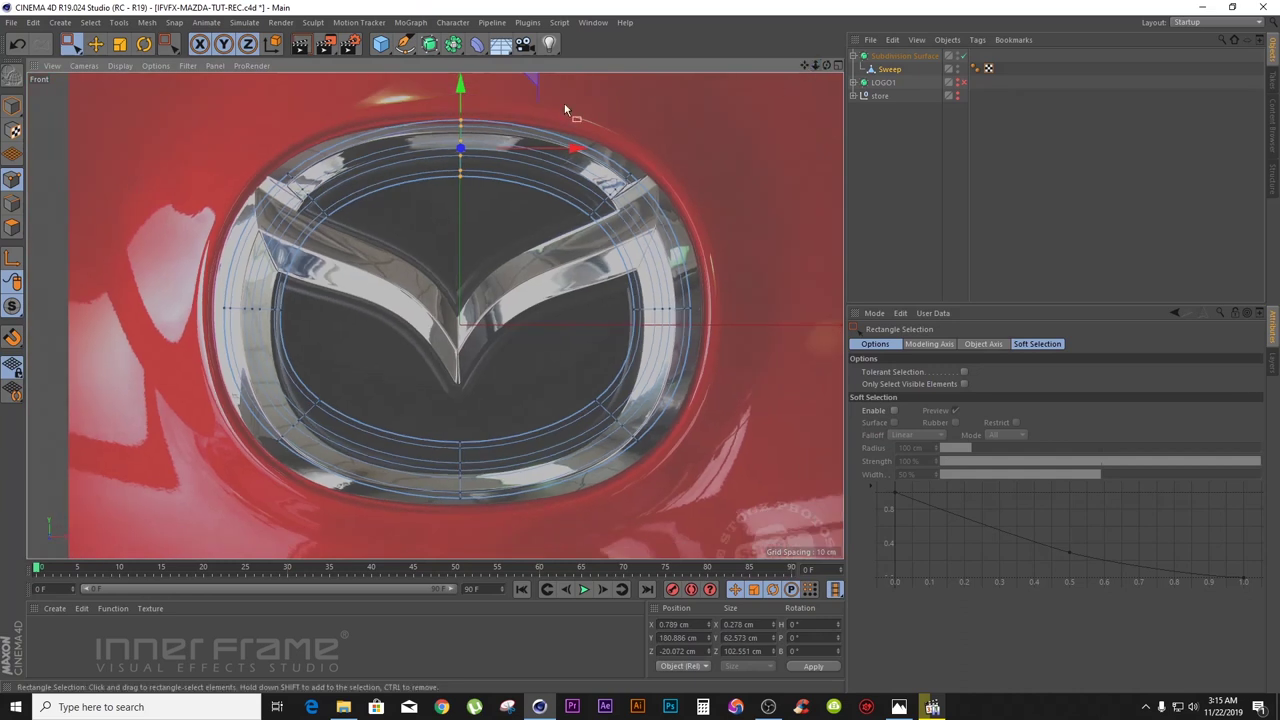
{"action": "left_click_drag", "start_coordinate": [459, 86], "coordinate": [455, 92]}
{"action": "left_click_drag", "start_coordinate": [442, 416], "coordinate": [489, 496]}
{"action": "left_click_drag", "start_coordinate": [462, 367], "coordinate": [463, 372]}
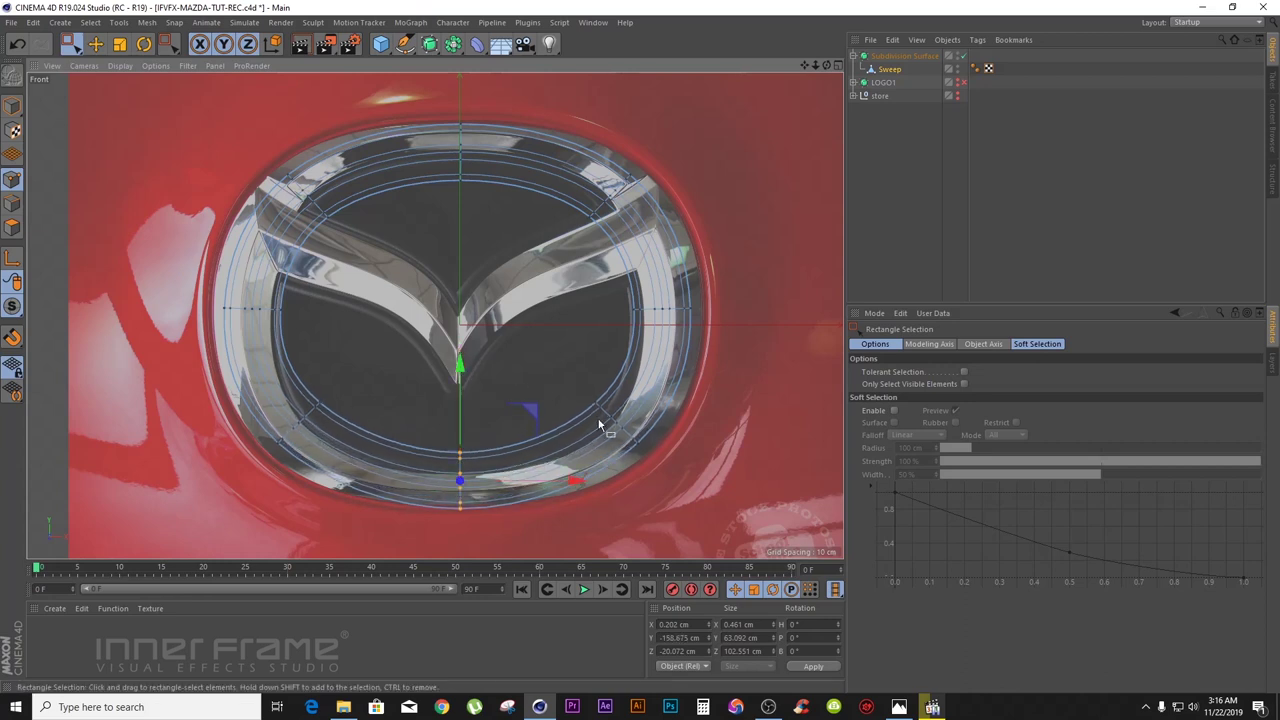
- Select the points at the ring's left and right sides and scale them outward along X to about 541 cm wide
{"action": "left_click_drag", "start_coordinate": [200, 285], "coordinate": [349, 338]}
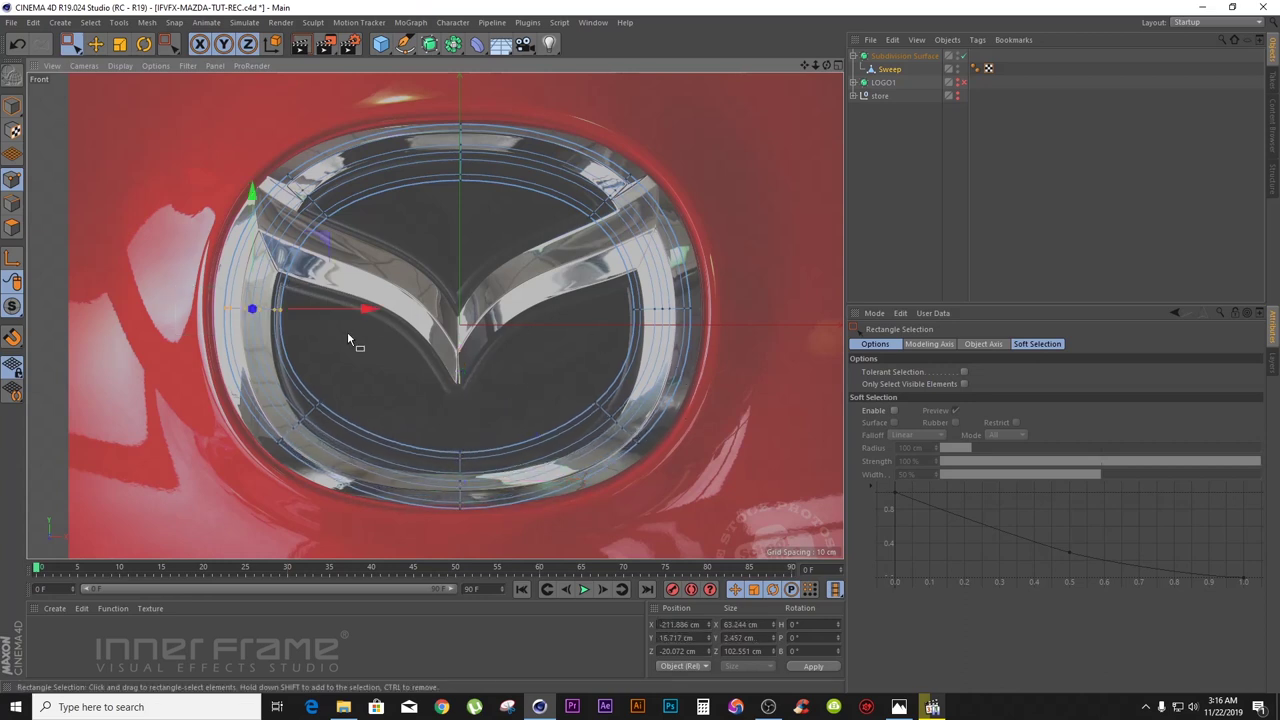
{"action": "left_click_drag", "start_coordinate": [618, 321], "coordinate": [721, 318], "text": "shift"}
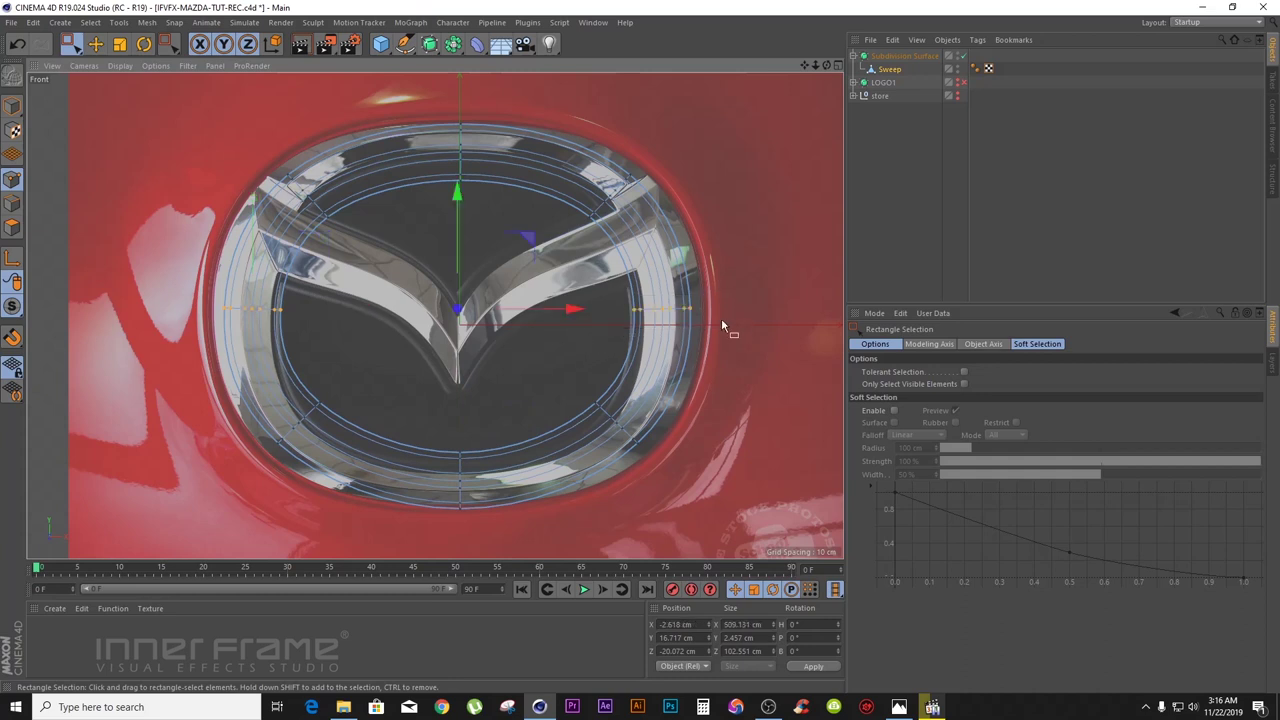
{"action": "left_click", "coordinate": [119, 45]}
{"action": "left_click_drag", "start_coordinate": [575, 309], "coordinate": [583, 317]}
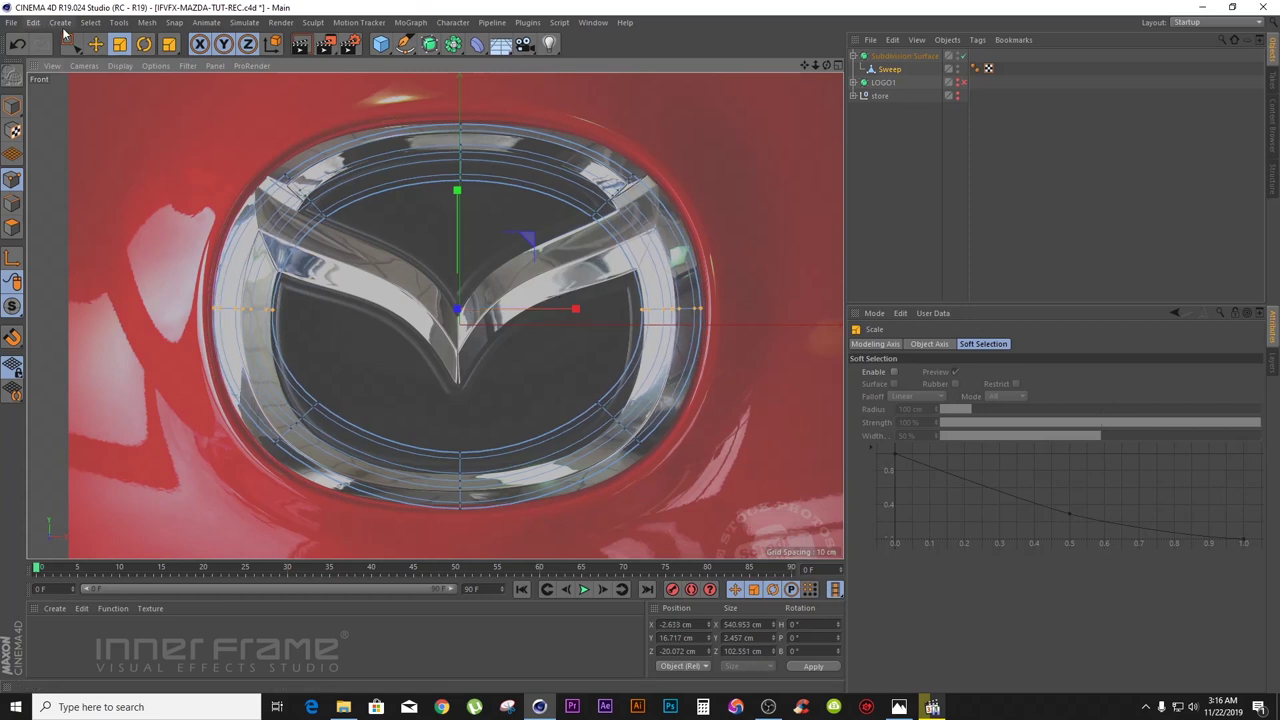
- Move both upper diagonal point groups slightly up and both lower diagonal groups down to about Y -112 cm to follow the badge outline
{"action": "key", "text": "0"}
{"action": "left_click_drag", "start_coordinate": [293, 188], "coordinate": [330, 215]}
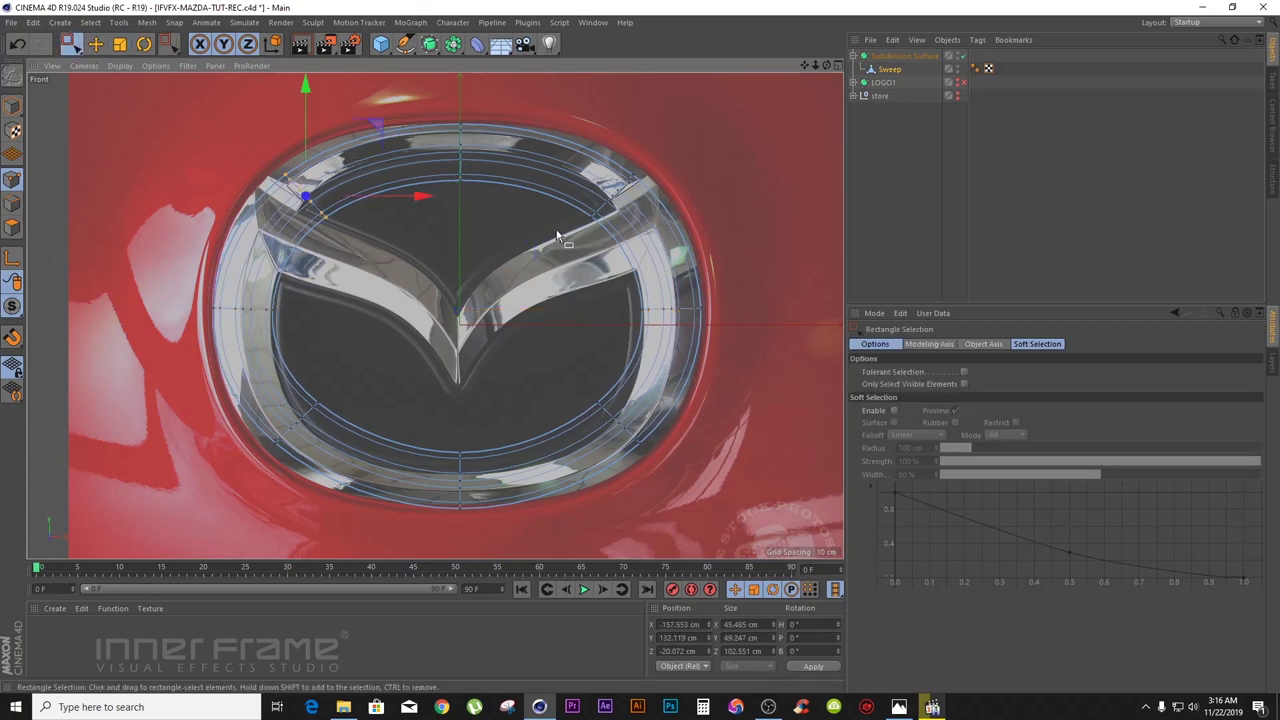
{"action": "left_click_drag", "start_coordinate": [667, 154], "coordinate": [564, 252], "text": "shift"}
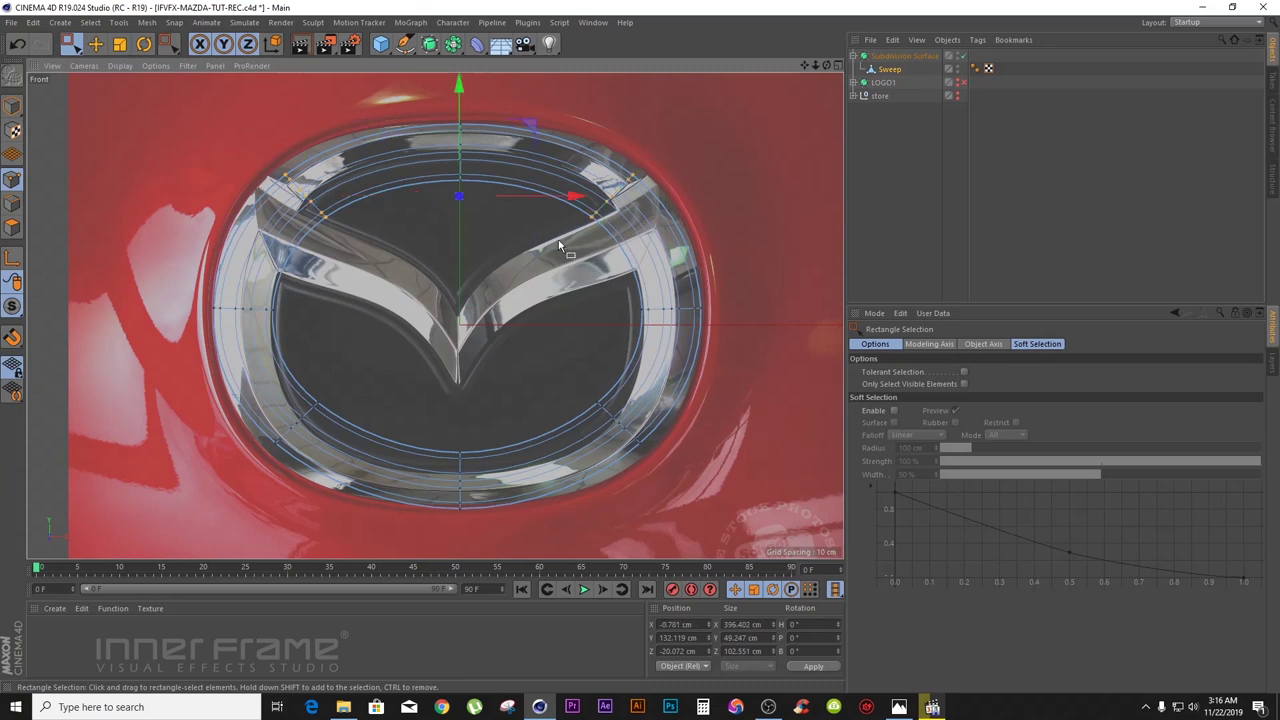
{"action": "left_click_drag", "start_coordinate": [459, 98], "coordinate": [461, 85]}
{"action": "left_click_drag", "start_coordinate": [566, 383], "coordinate": [706, 475]}
{"action": "left_click_drag", "start_coordinate": [256, 449], "coordinate": [256, 449], "text": "shift"}
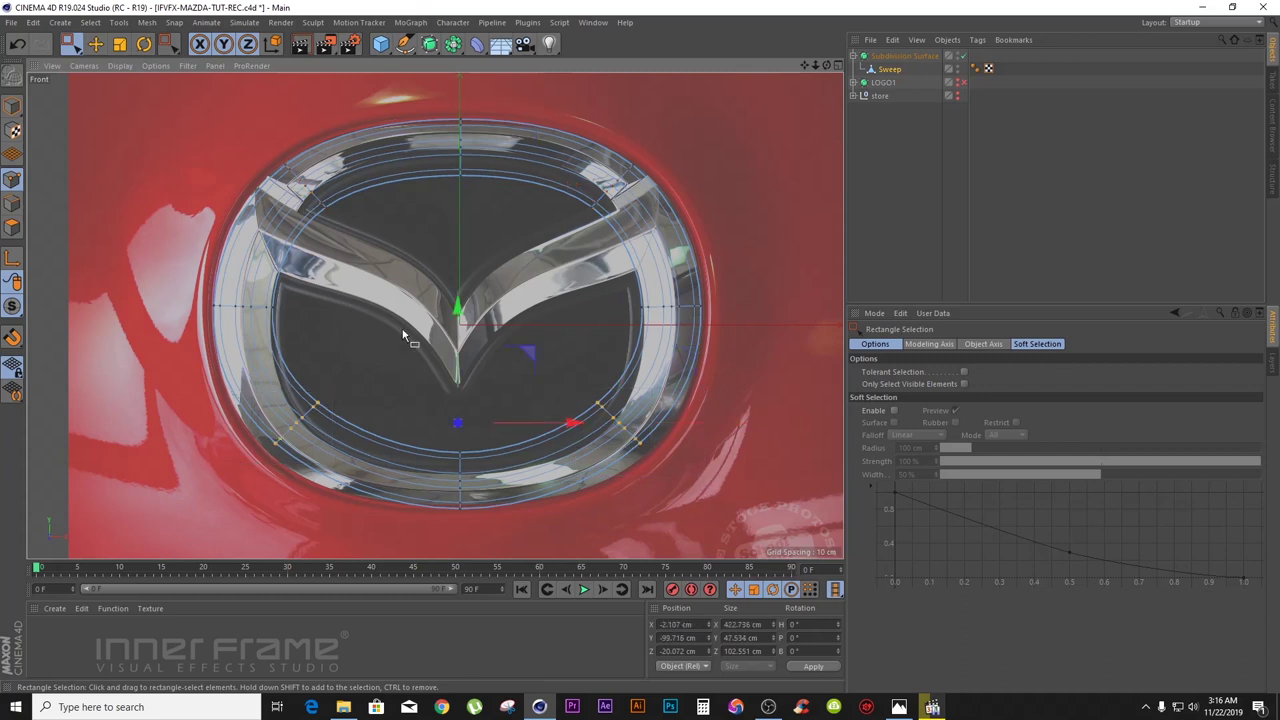
{"action": "left_click_drag", "start_coordinate": [457, 298], "coordinate": [463, 317]}
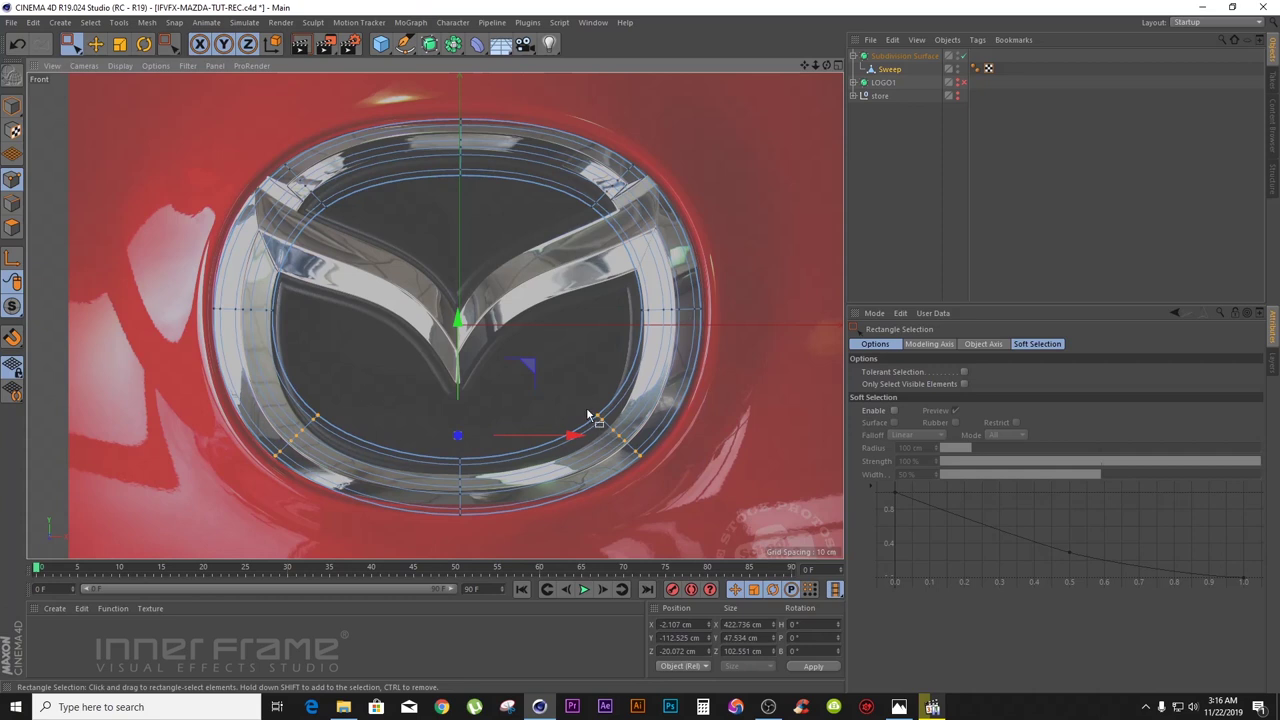
{"action": "left_click_drag", "start_coordinate": [458, 346], "coordinate": [458, 346]}
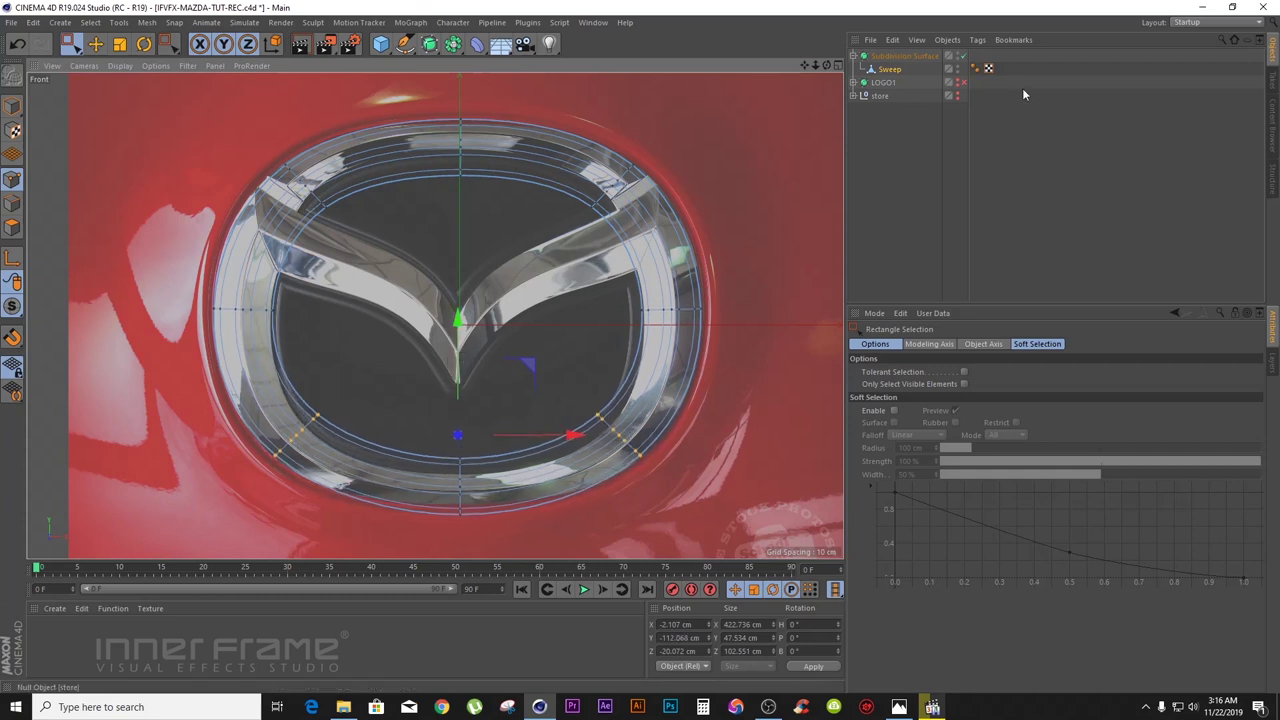
- Compare the ring with the Subdivision Surface off and on, and nudge its inner-edge points on the left and right sides outward
{"action": "left_click", "coordinate": [963, 56]}
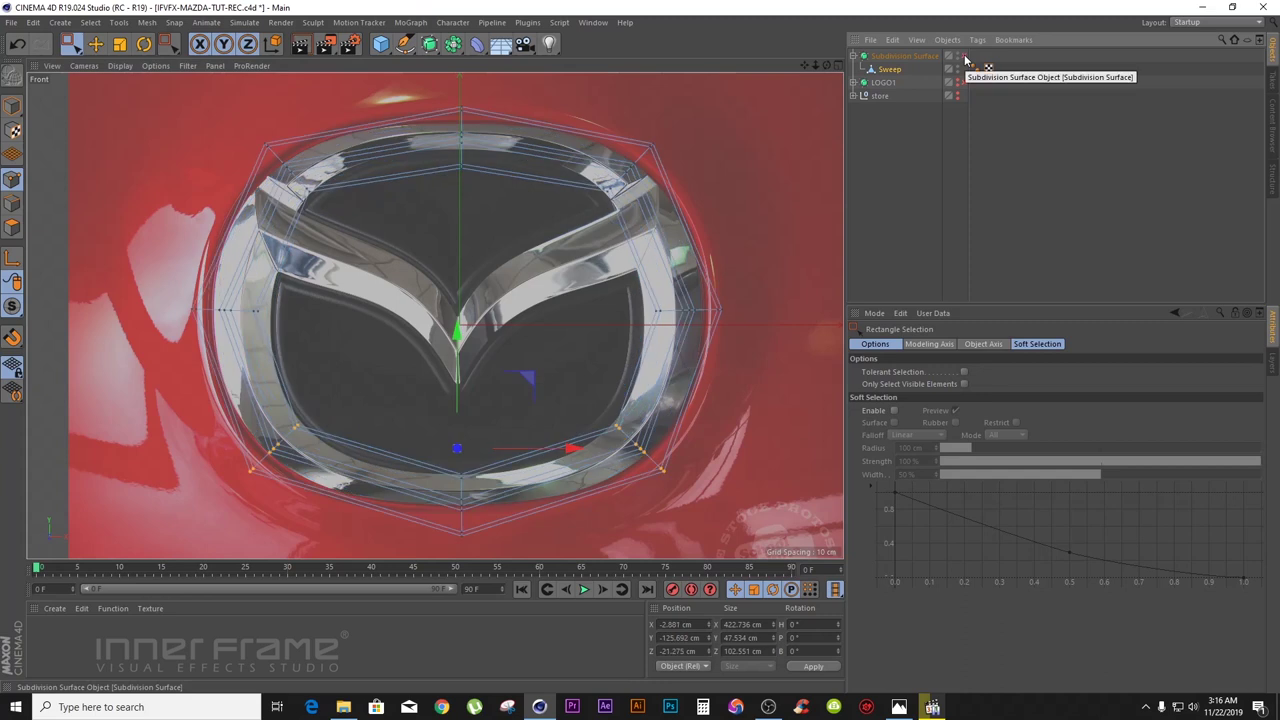
{"action": "left_click", "coordinate": [964, 57]}
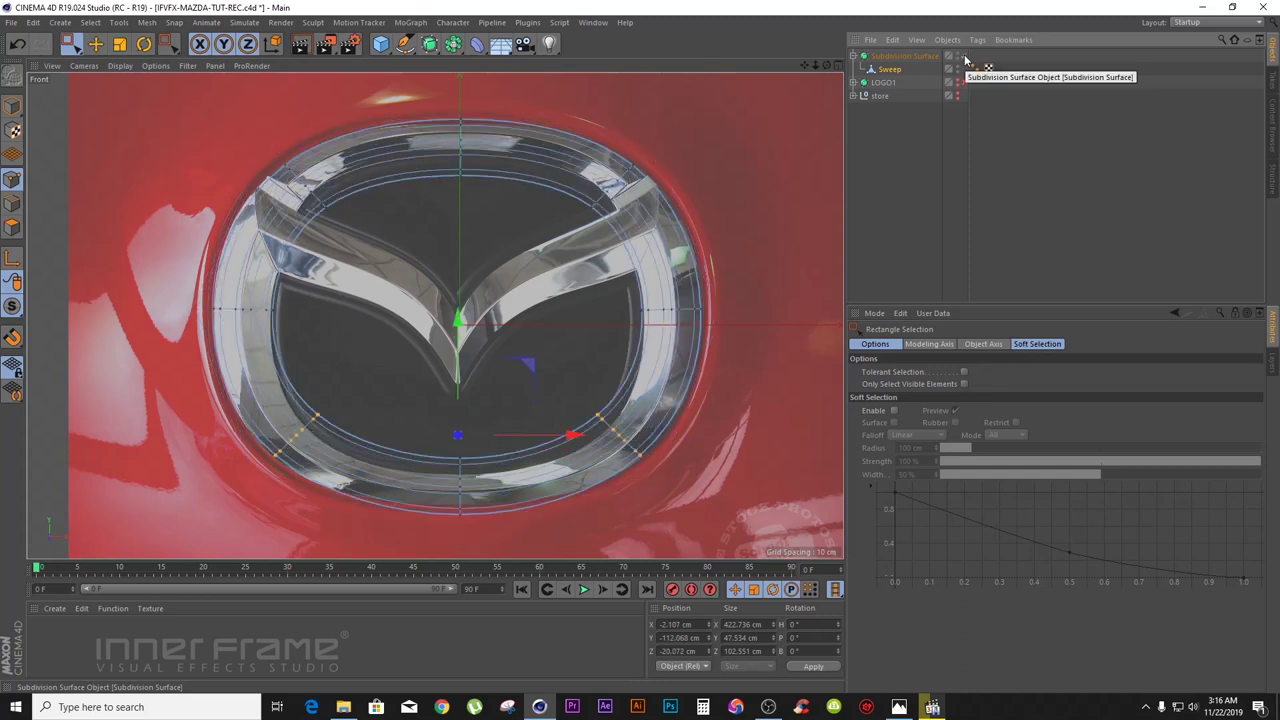
{"action": "scroll", "coordinate": [435, 316], "scroll_direction": "up", "scroll_amount": 2}
{"action": "scroll", "coordinate": [435, 316], "scroll_direction": "up", "scroll_amount": 1}
{"action": "left_click_drag", "start_coordinate": [271, 300], "coordinate": [214, 342]}
{"action": "left_click_drag", "start_coordinate": [334, 310], "coordinate": [332, 310]}
{"action": "left_click_drag", "start_coordinate": [668, 293], "coordinate": [783, 314]}
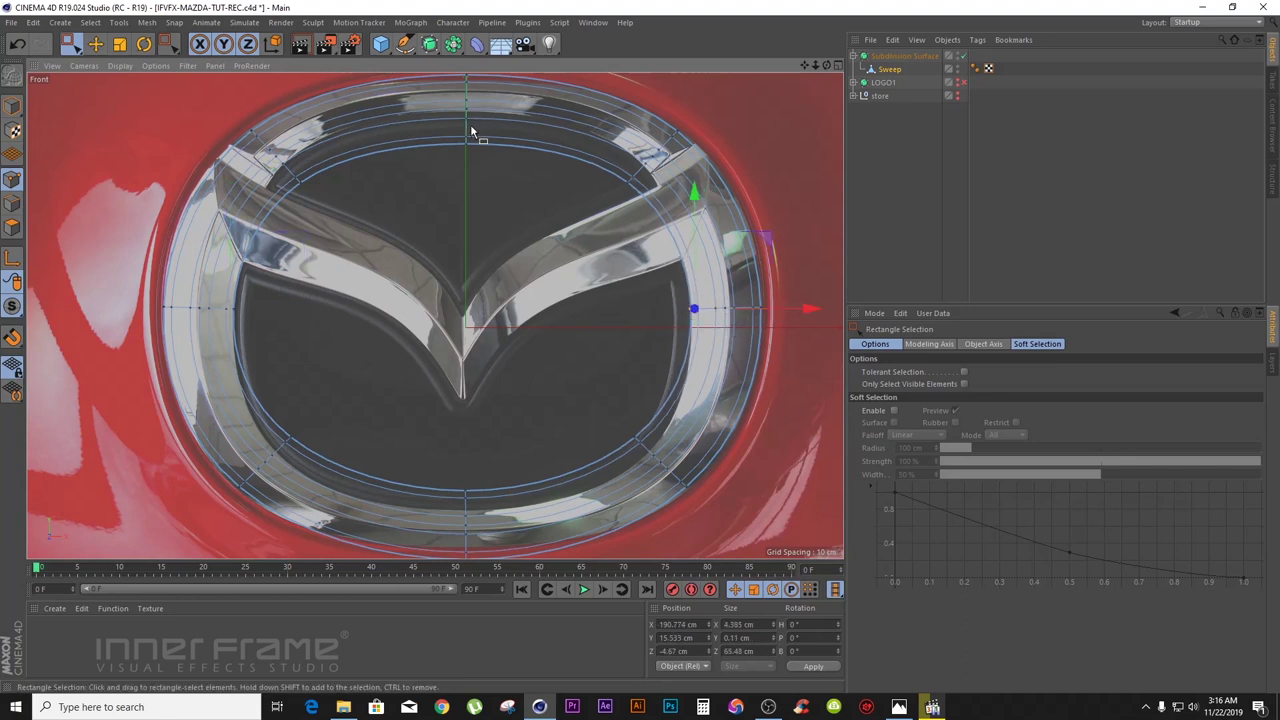
- After checking the badge photo, adjust the ring's top outer points and raise its top inner-edge points to about Y 172 cm
{"action": "left_click", "coordinate": [899, 707]}
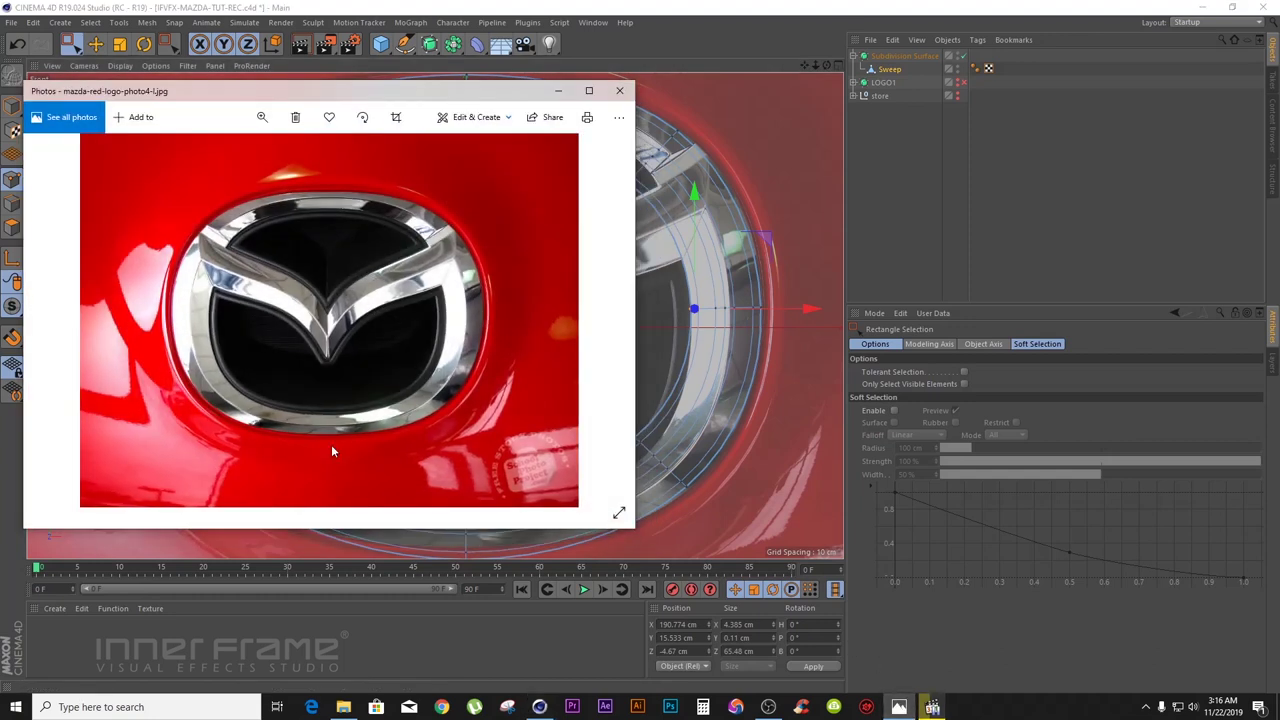
{"action": "left_click", "coordinate": [559, 91]}
{"action": "left_click_drag", "start_coordinate": [804, 65], "coordinate": [805, 83]}
{"action": "left_click_drag", "start_coordinate": [474, 100], "coordinate": [476, 97]}
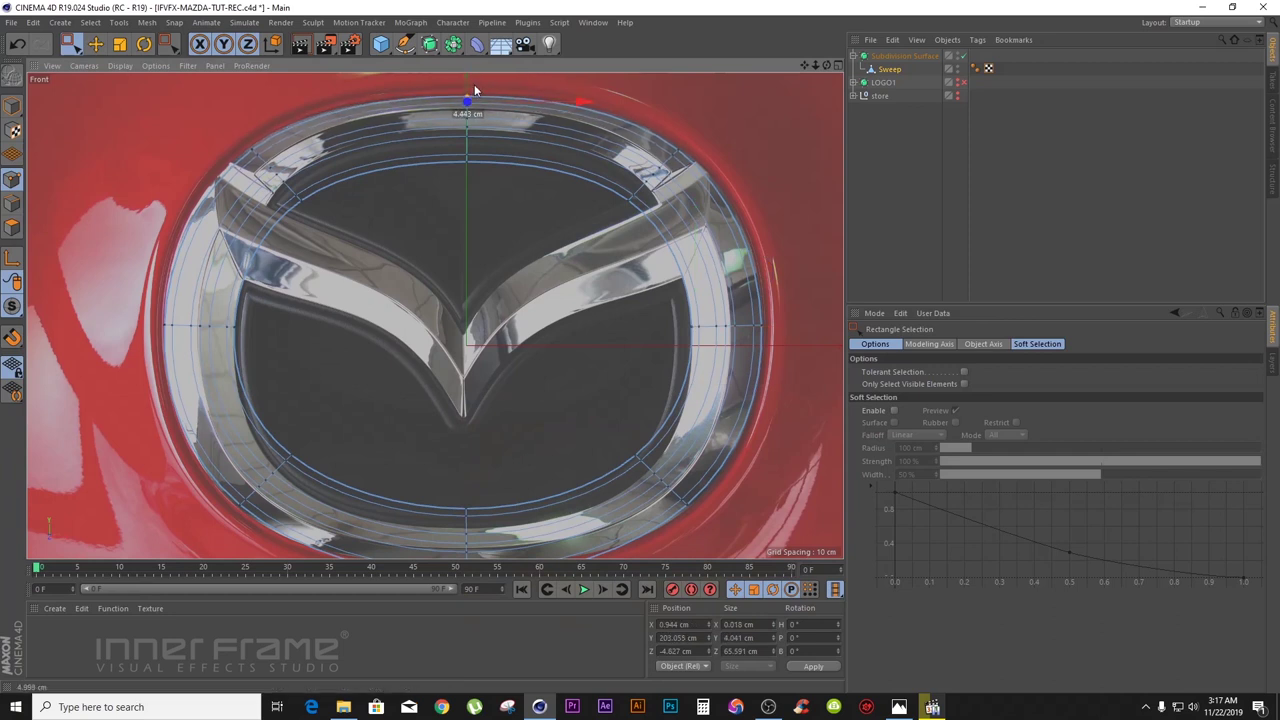
{"action": "left_click_drag", "start_coordinate": [491, 151], "coordinate": [491, 150]}
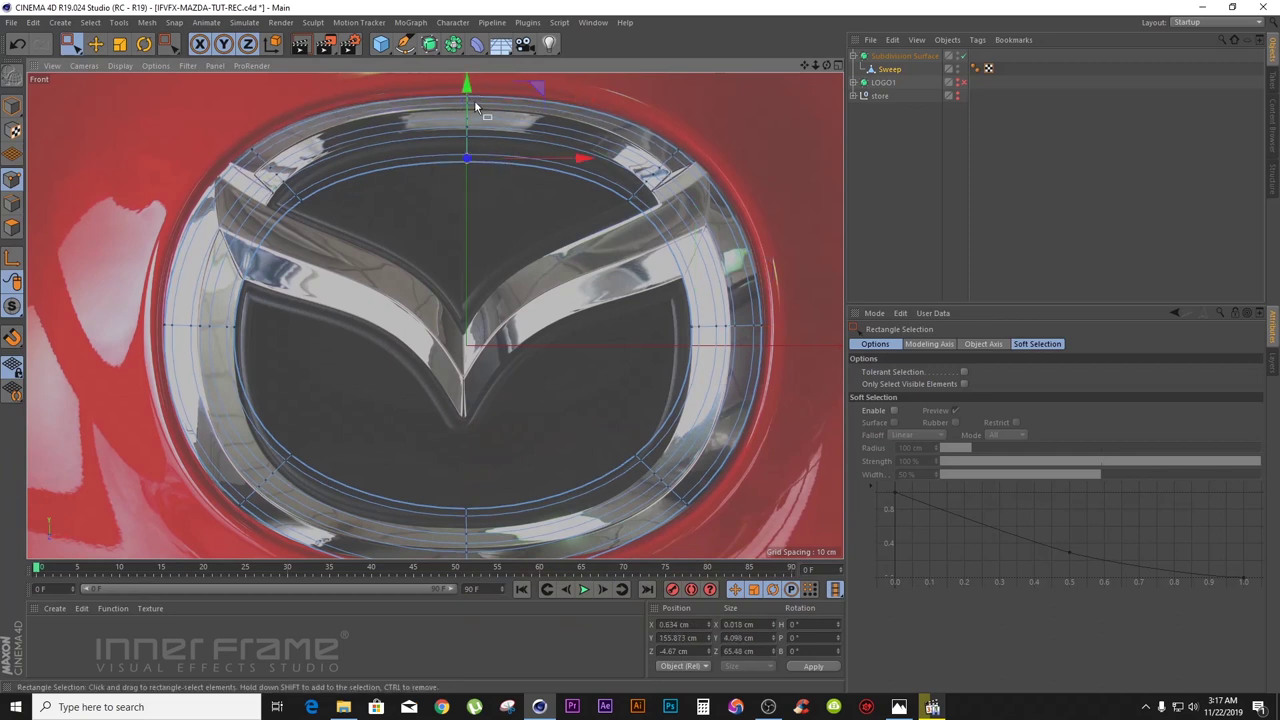
{"action": "mouse_move", "coordinate": [470, 92]}
{"action": "left_mouse_down"}
{"action": "mouse_move", "coordinate": [477, 74]}
{"action": "mouse_move", "coordinate": [477, 85]}
{"action": "left_mouse_up"}
{"action": "mouse_move", "coordinate": [452, 185]}
{"action": "left_mouse_down"}
{"action": "mouse_move", "coordinate": [482, 112]}
{"action": "mouse_move", "coordinate": [471, 80]}
{"action": "left_mouse_up"}
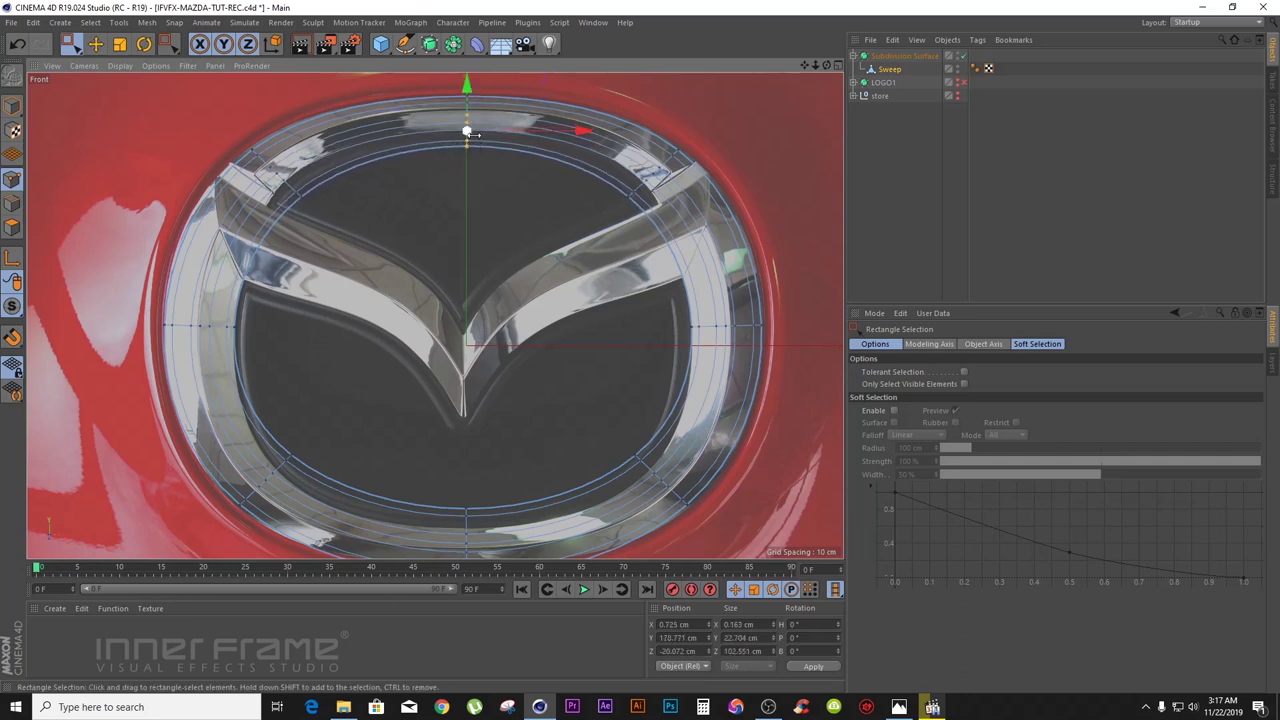
{"action": "left_click_drag", "start_coordinate": [487, 130], "coordinate": [487, 131]}
{"action": "left_click_drag", "start_coordinate": [468, 92], "coordinate": [471, 95]}
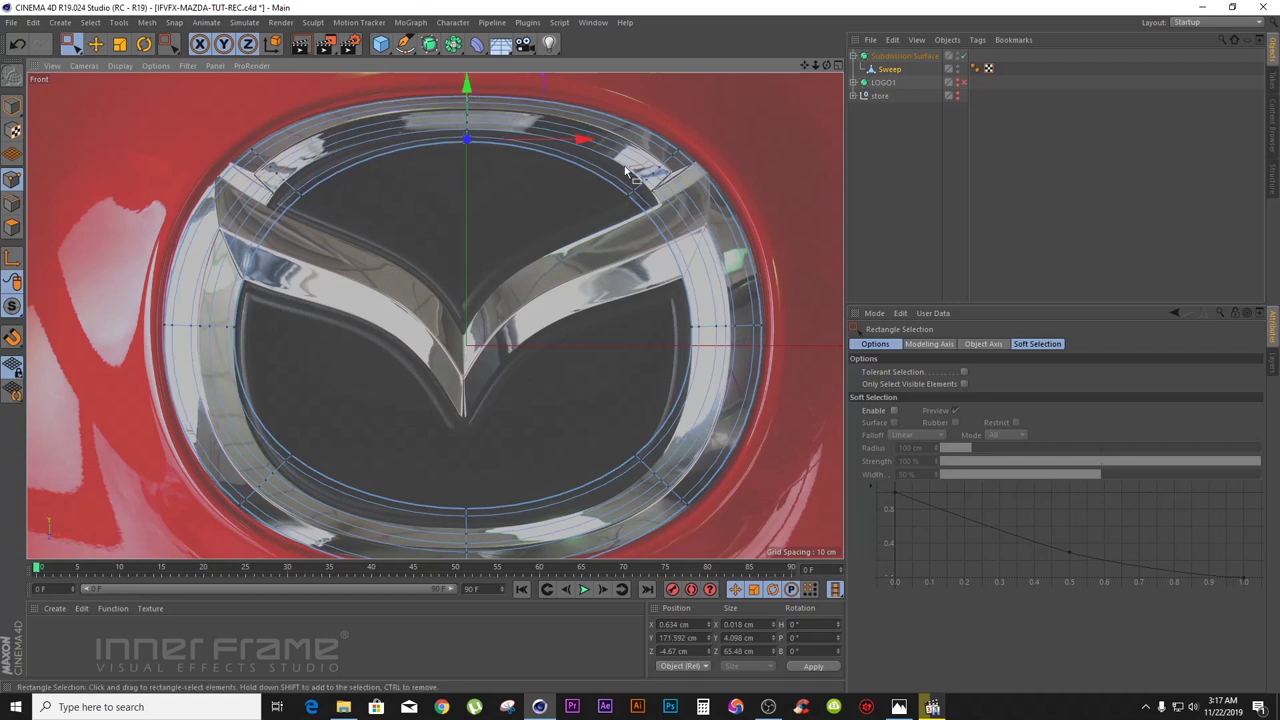
- Try to shift the ring's upper-right inner-edge points up and outward, and undo the moves
{"action": "left_click_drag", "start_coordinate": [597, 210], "coordinate": [642, 181]}
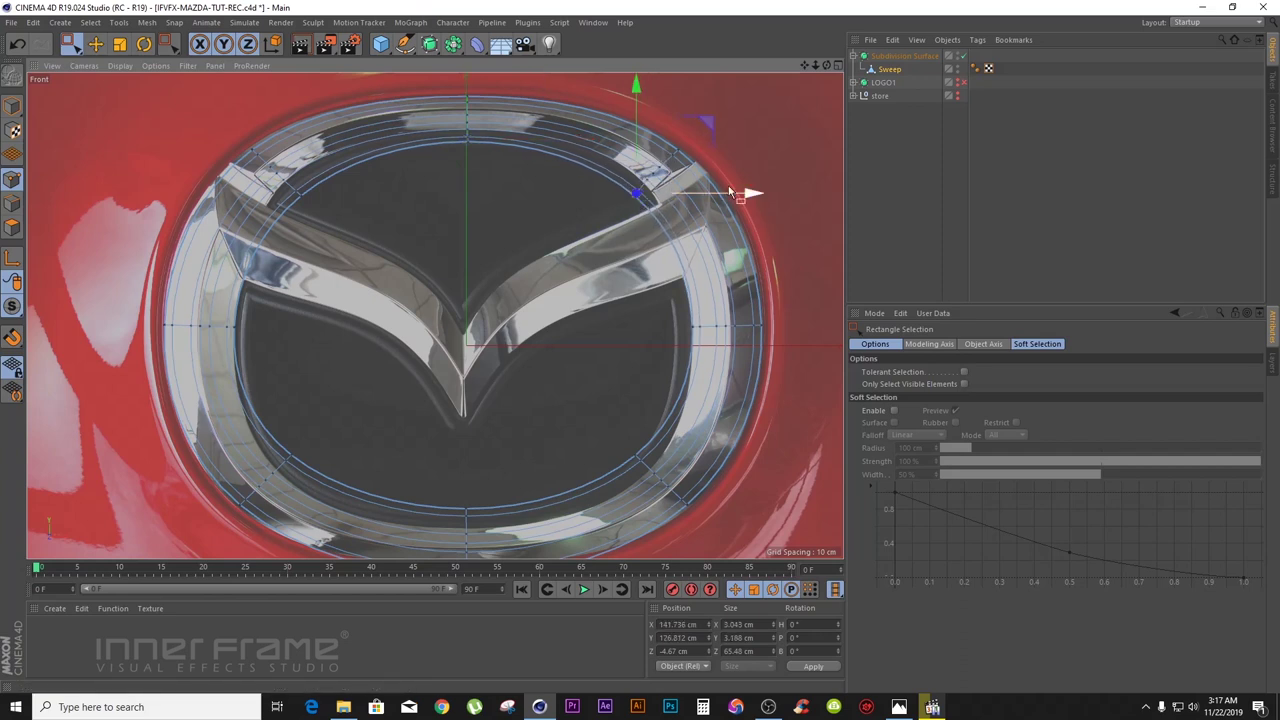
{"action": "left_click_drag", "start_coordinate": [638, 155], "coordinate": [638, 150]}
{"action": "left_click_drag", "start_coordinate": [722, 186], "coordinate": [727, 186]}
{"action": "left_click", "coordinate": [629, 190]}
{"action": "key", "text": "ctrl+z"}
{"action": "key", "text": "ctrl+z"}
{"action": "key", "text": "ctrl+z"}
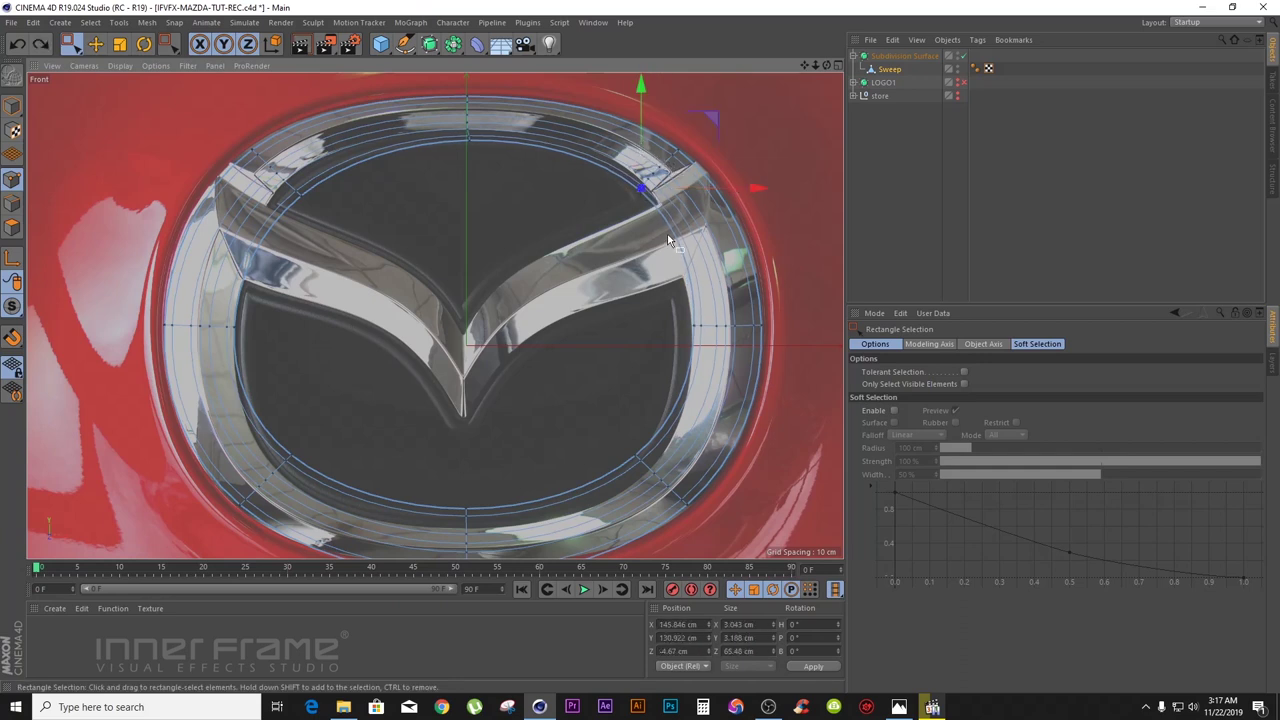
- Inspect the ring from an angle in perspective, return to the maximized front view, and turn the Subdivision Surface off
{"action": "left_click", "coordinate": [838, 65]}
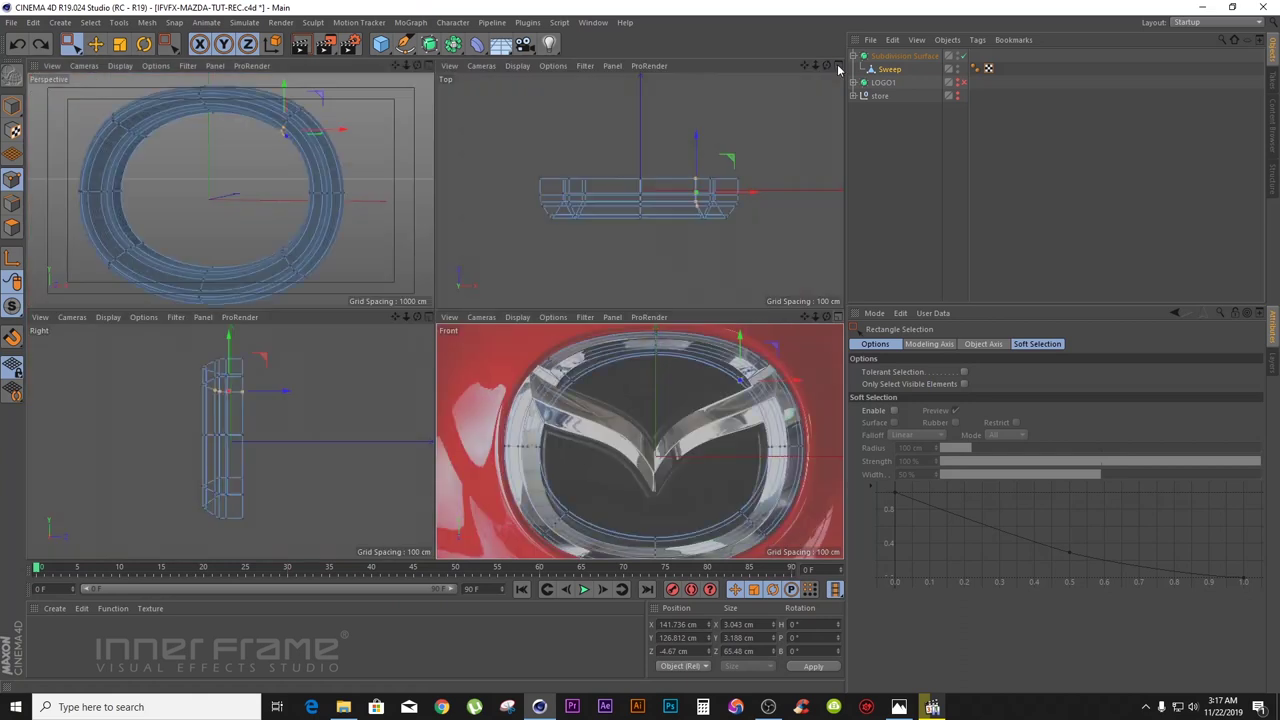
{"action": "left_click_drag", "start_coordinate": [417, 65], "coordinate": [229, 191]}
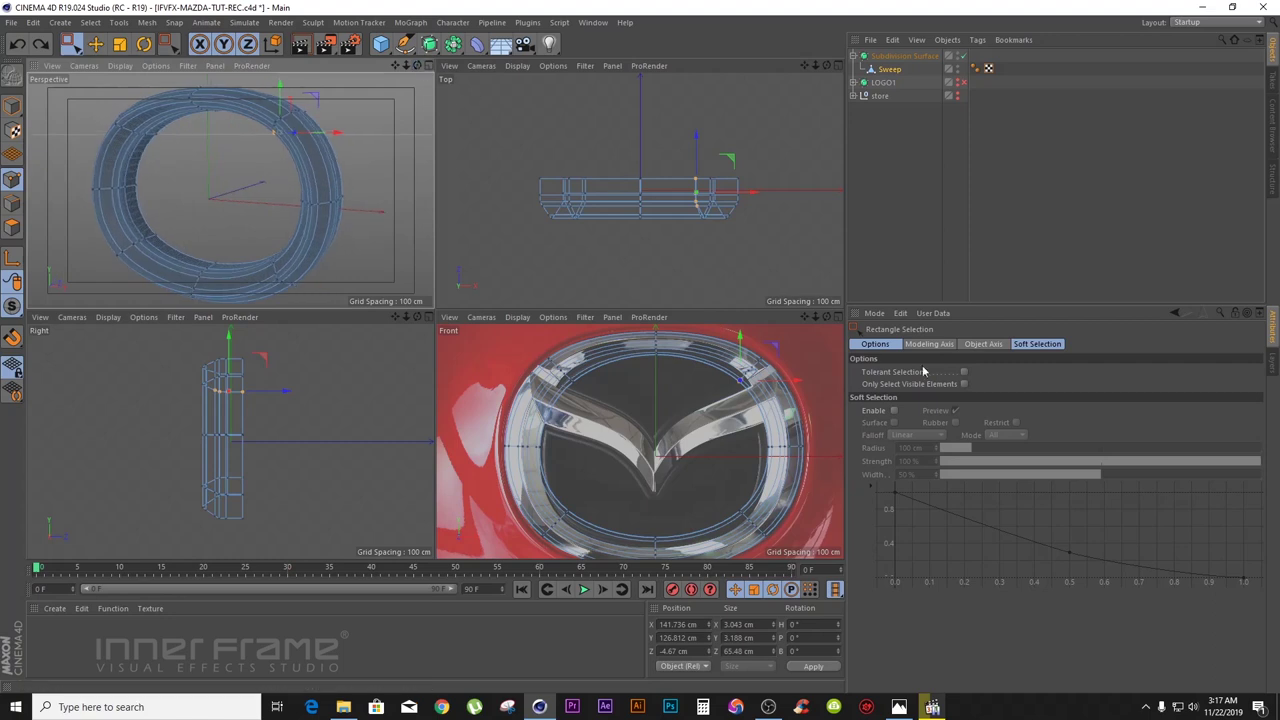
{"action": "left_click", "coordinate": [839, 317]}
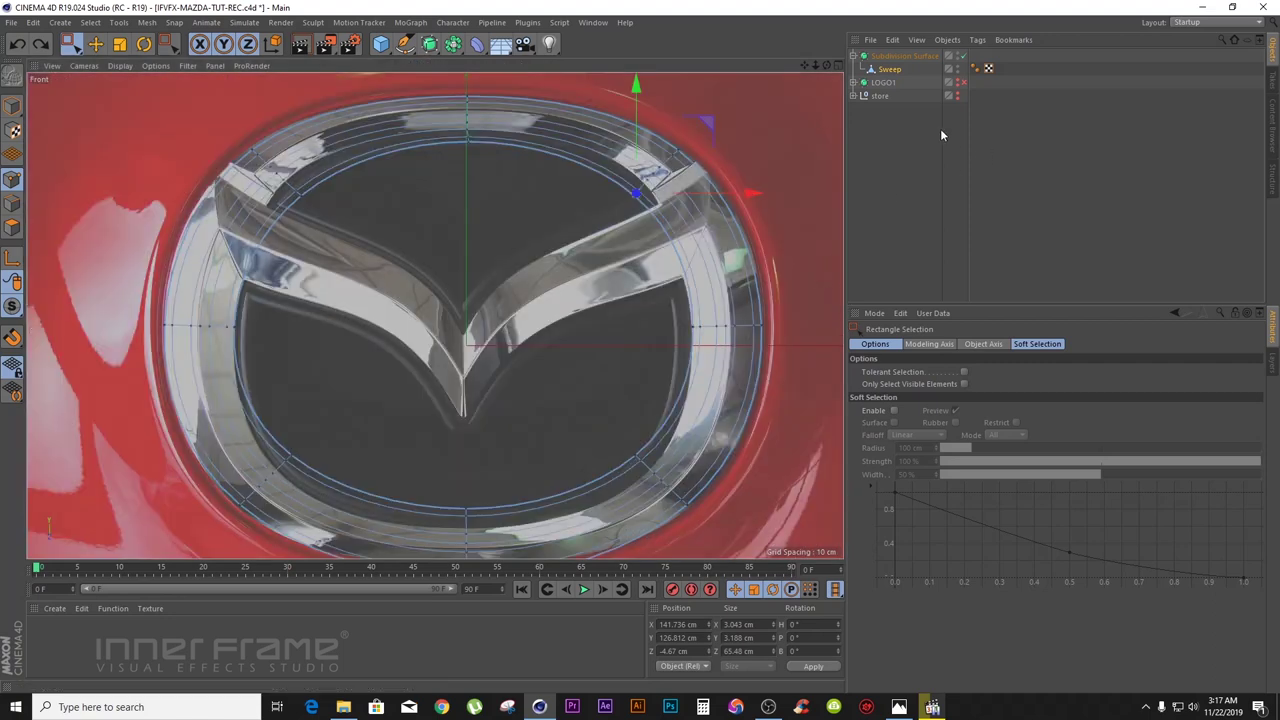
{"action": "left_click", "coordinate": [964, 56]}
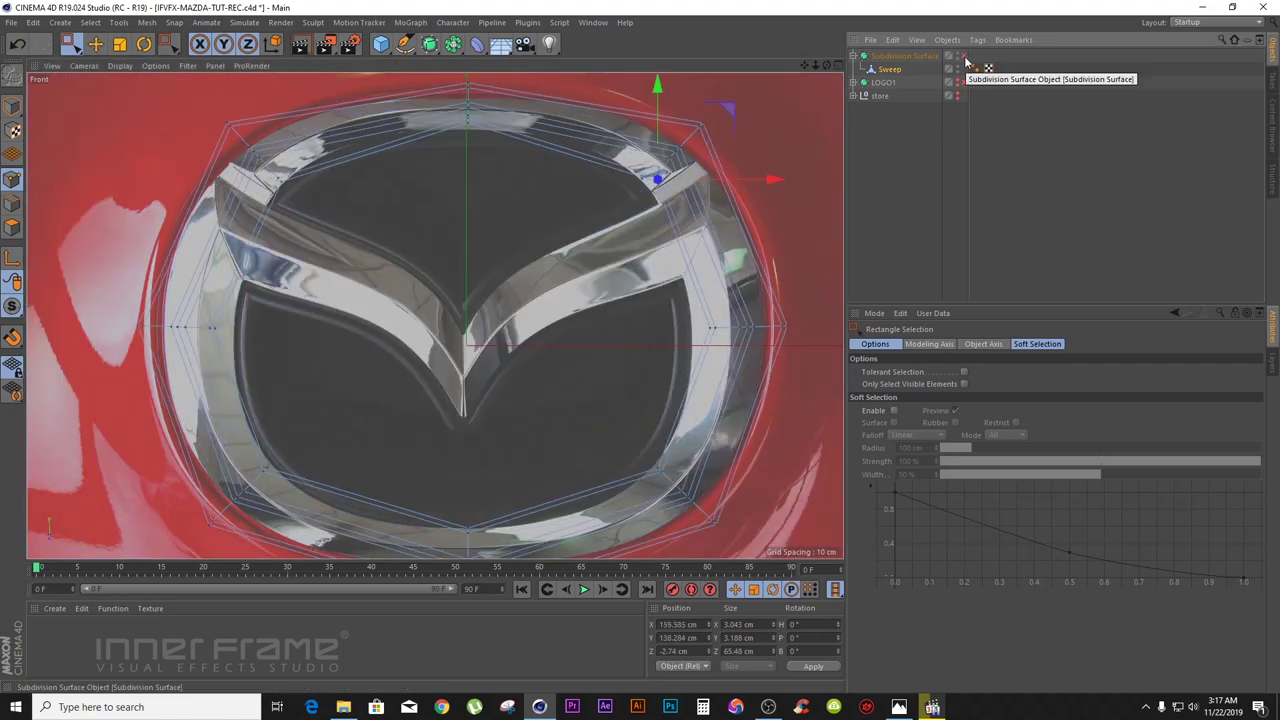
- Turn the Subdivision Surface on and move the ring's upper-left outer points to about X -180 cm, Y 162 cm
{"action": "left_click", "coordinate": [964, 57]}
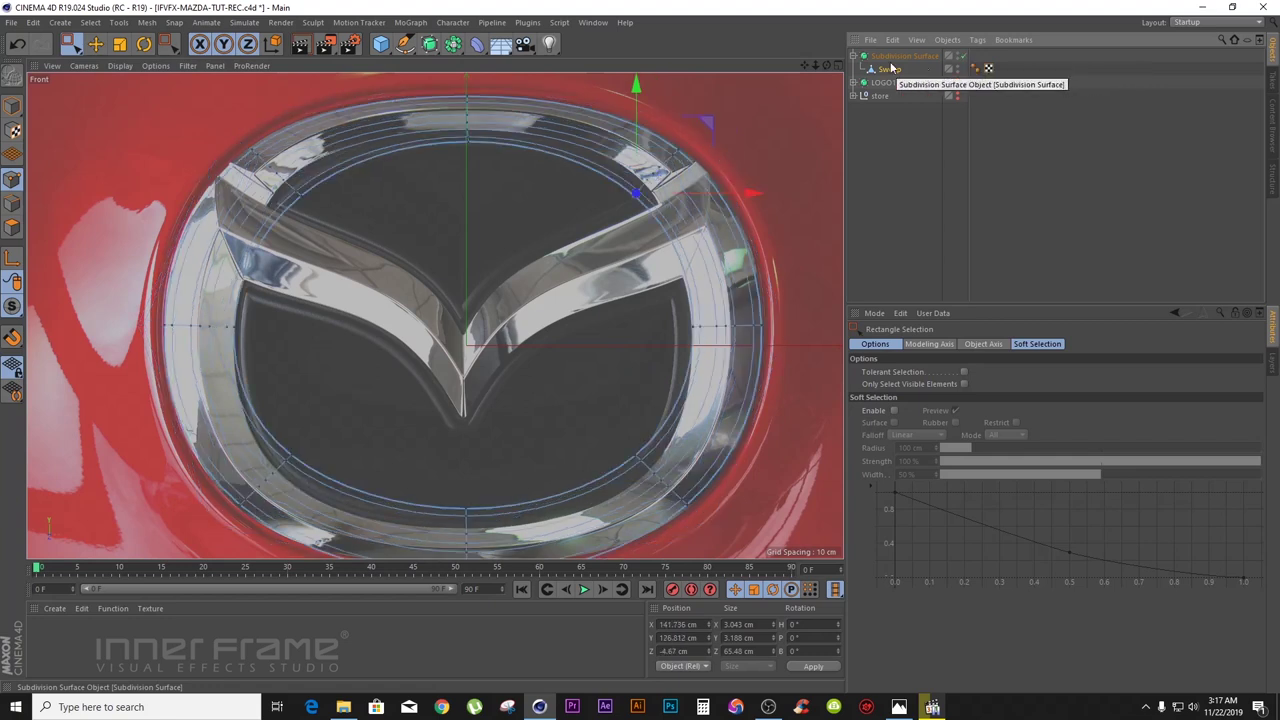
{"action": "left_click_drag", "start_coordinate": [816, 67], "coordinate": [1130, 282]}
{"action": "scroll", "coordinate": [435, 316], "scroll_direction": "up", "scroll_amount": 3}
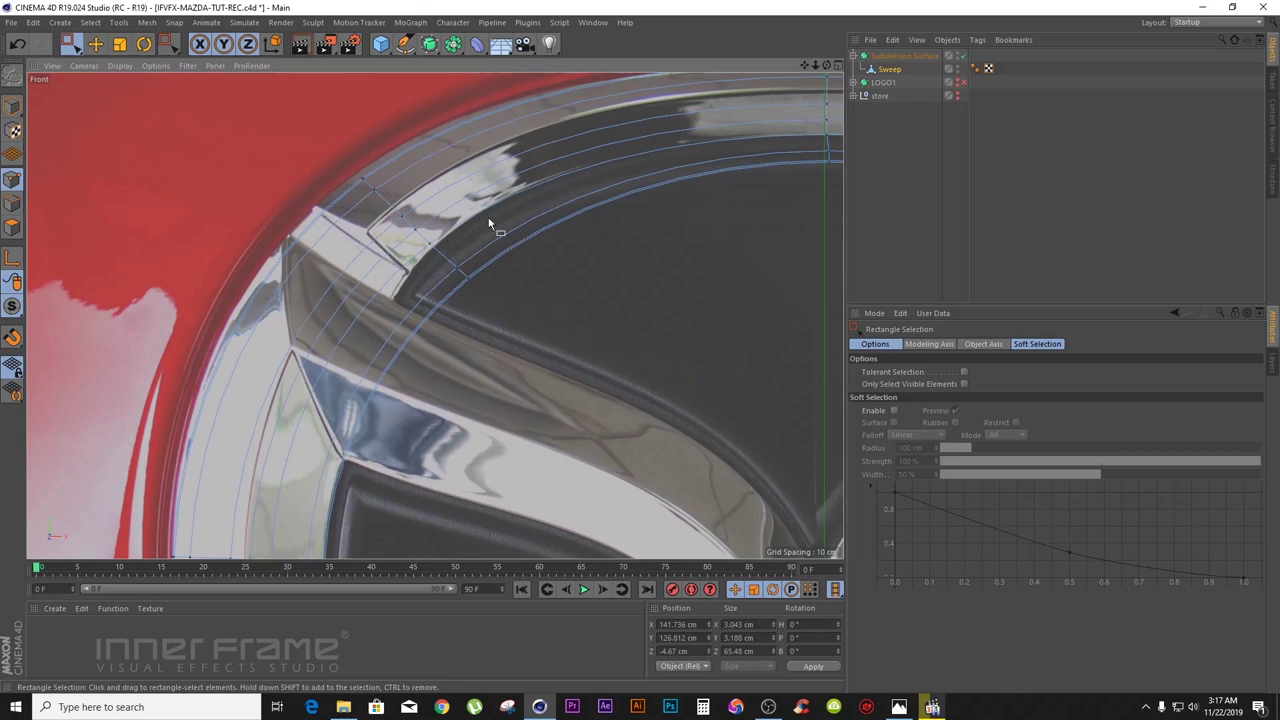
{"action": "left_click_drag", "start_coordinate": [331, 157], "coordinate": [401, 212]}
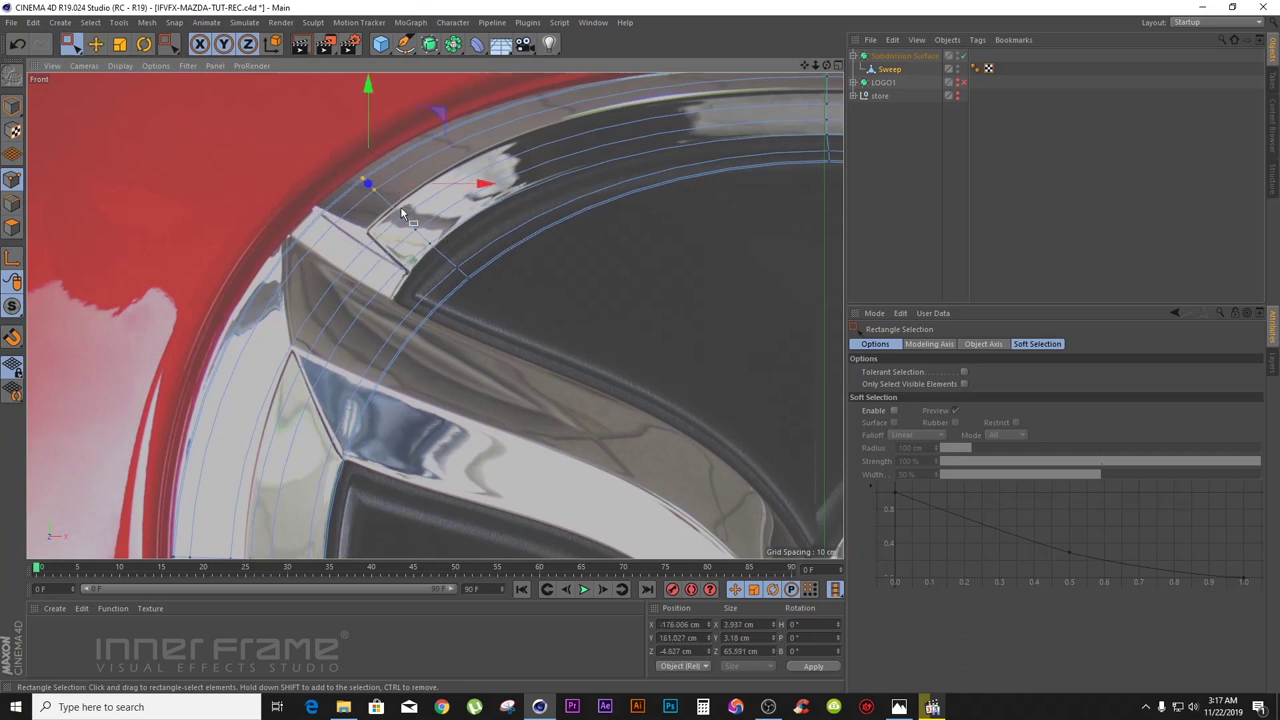
{"action": "left_click_drag", "start_coordinate": [474, 184], "coordinate": [464, 184]}
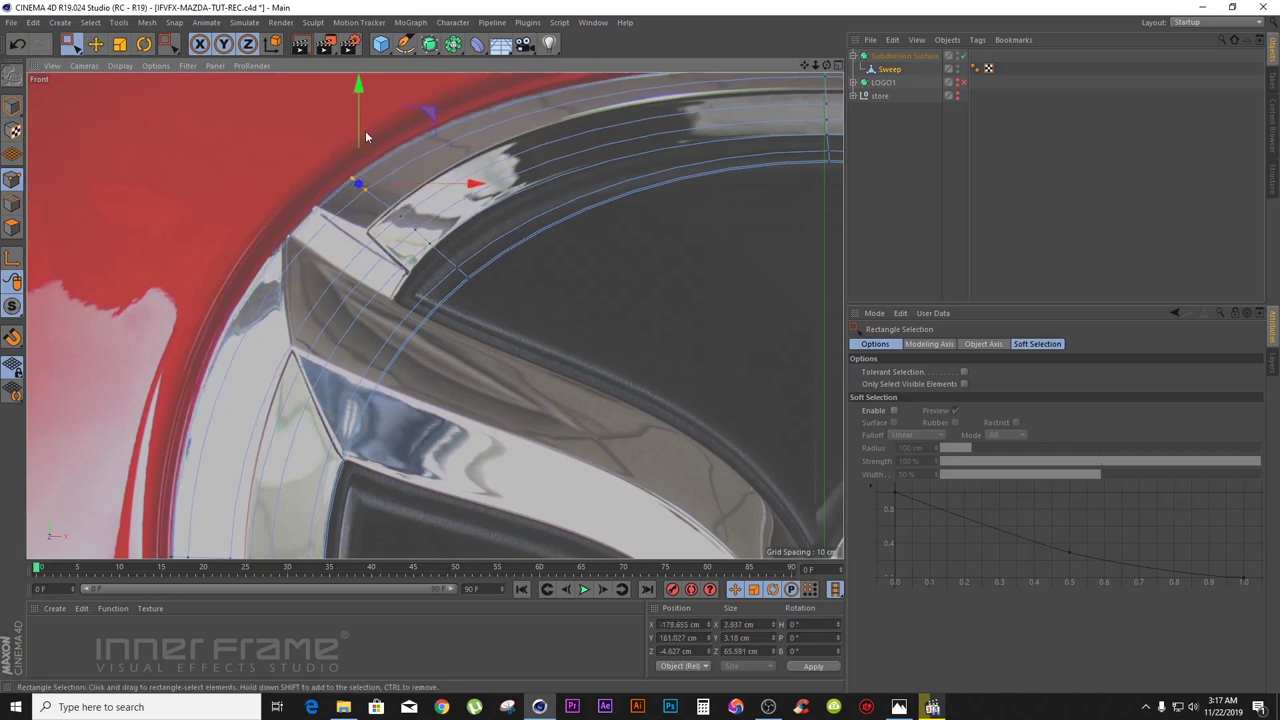
{"action": "left_click_drag", "start_coordinate": [357, 113], "coordinate": [360, 103]}
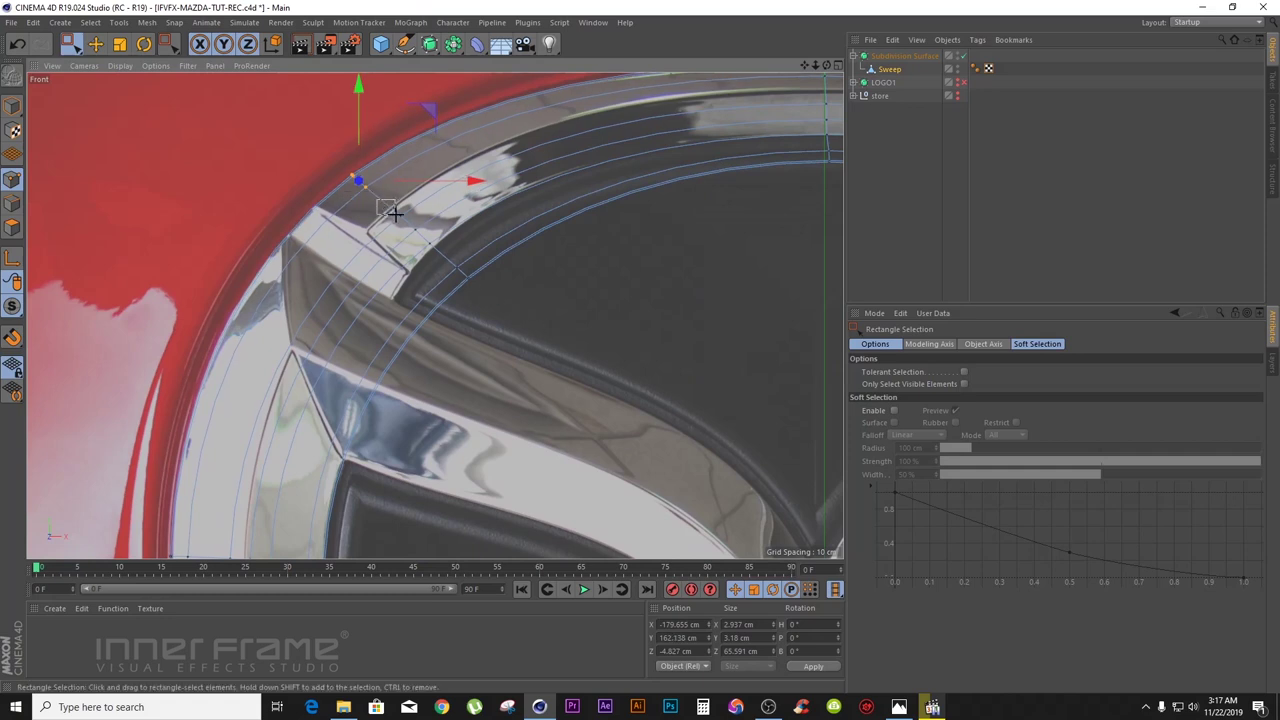
- Shift the middle points of the ring's upper-left row outward and slightly up to follow the photo's bevel line
{"action": "left_click_drag", "start_coordinate": [445, 255], "coordinate": [448, 260]}
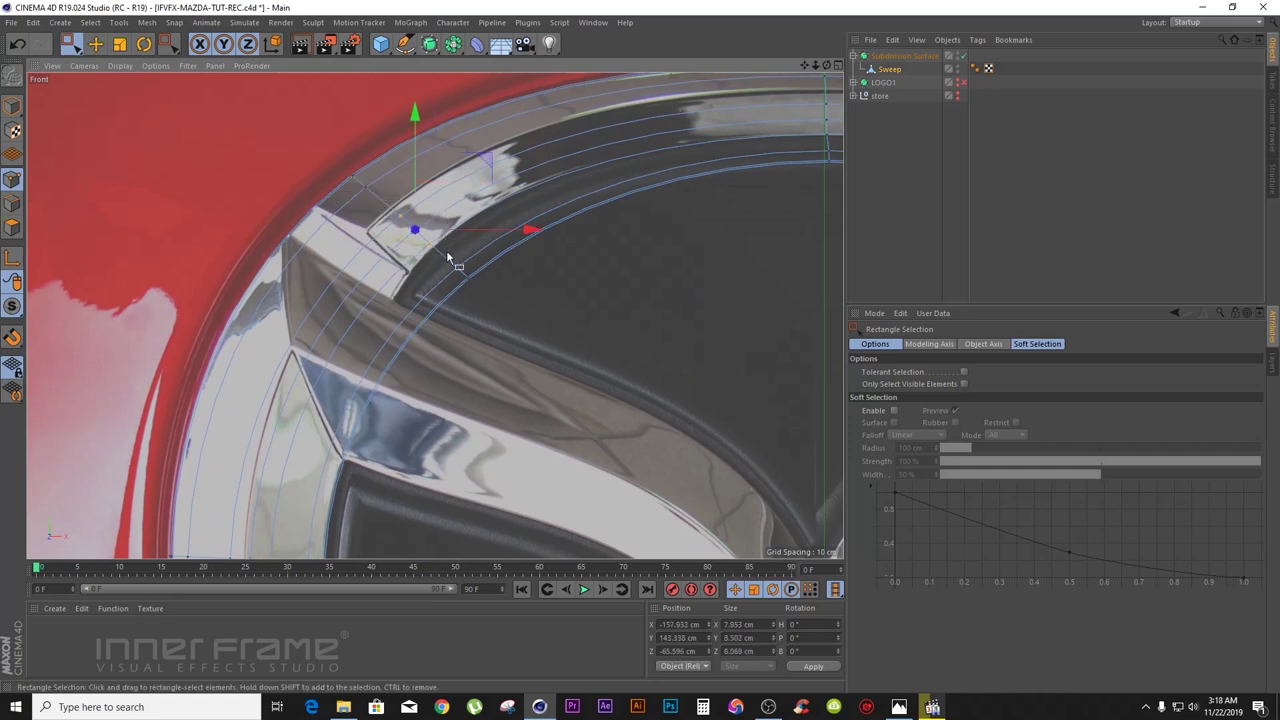
{"action": "left_click_drag", "start_coordinate": [526, 229], "coordinate": [491, 224]}
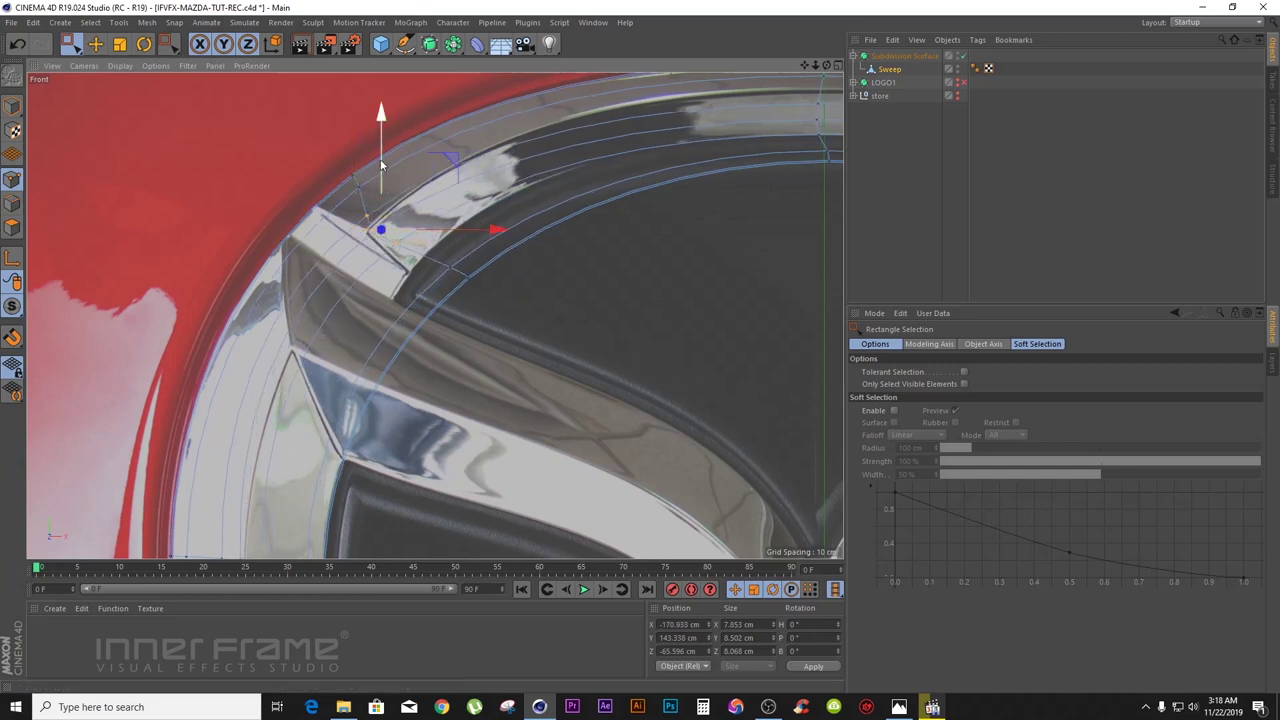
{"action": "left_click_drag", "start_coordinate": [381, 160], "coordinate": [395, 138]}
{"action": "left_click_drag", "start_coordinate": [473, 215], "coordinate": [478, 217]}
- Move the ring's upper-left inner-edge points to about X -159 cm, Y 132 cm and fine-tune the neighbouring middle points
{"action": "left_click_drag", "start_coordinate": [449, 262], "coordinate": [536, 271]}
{"action": "left_click_drag", "start_coordinate": [432, 198], "coordinate": [432, 190]}
{"action": "left_click_drag", "start_coordinate": [537, 263], "coordinate": [527, 261]}
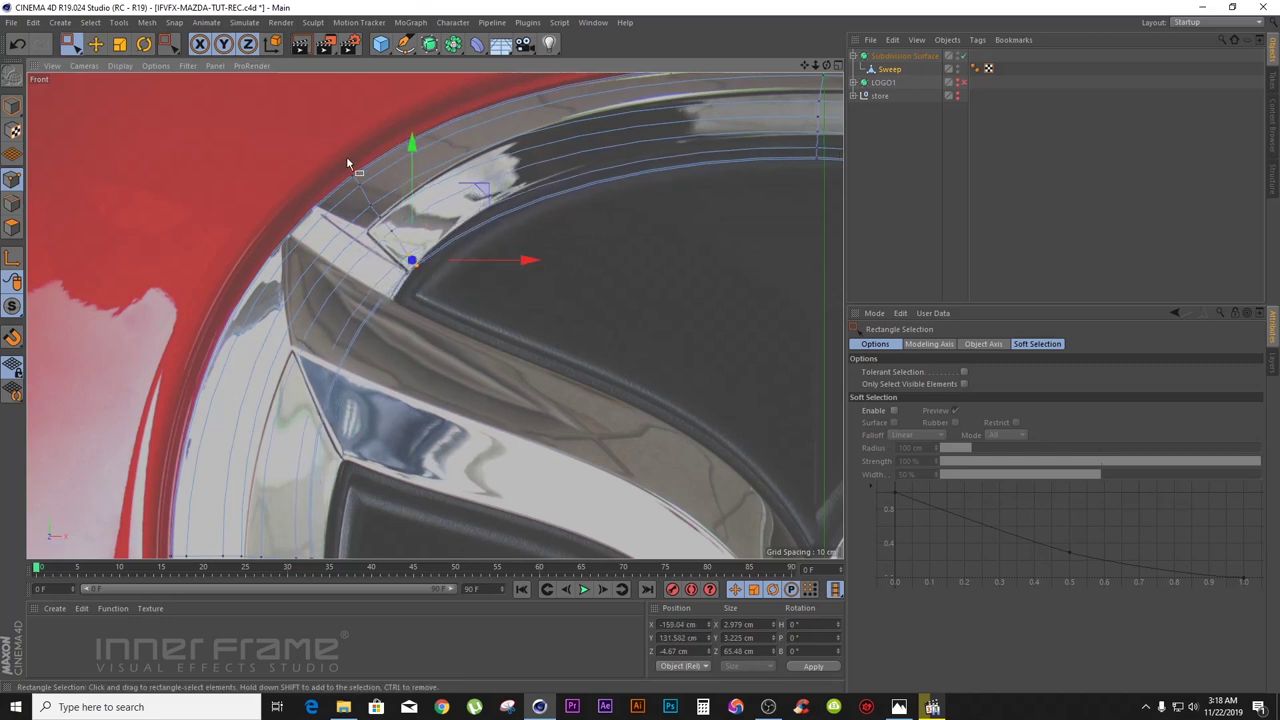
{"action": "left_click_drag", "start_coordinate": [391, 227], "coordinate": [392, 229]}
{"action": "left_click_drag", "start_coordinate": [472, 215], "coordinate": [477, 215]}
- Lower the ring's top outer points to about Y 202 cm and bring the top row's points onto the vertical center axis
{"action": "left_click_drag", "start_coordinate": [804, 65], "coordinate": [502, 158]}
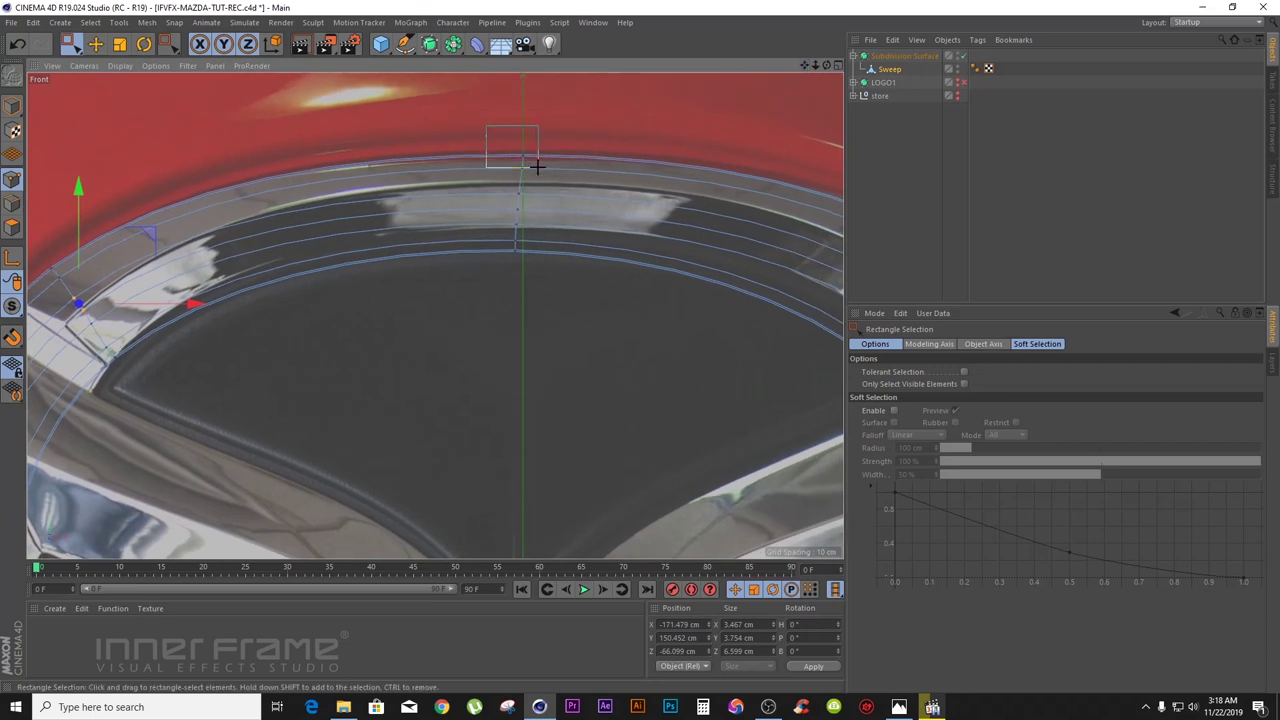
{"action": "left_click_drag", "start_coordinate": [541, 170], "coordinate": [541, 170]}
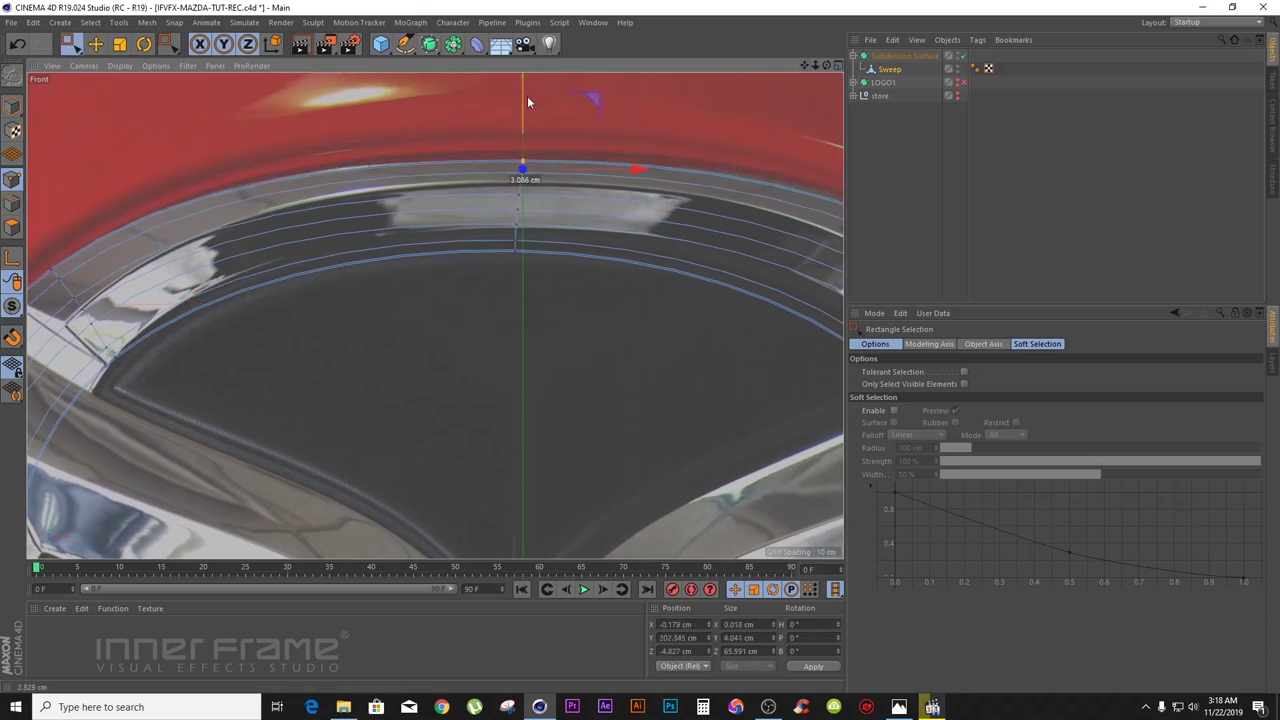
{"action": "left_click_drag", "start_coordinate": [533, 241], "coordinate": [538, 231]}
{"action": "left_click_drag", "start_coordinate": [617, 248], "coordinate": [622, 247]}
{"action": "left_click_drag", "start_coordinate": [499, 189], "coordinate": [552, 226]}
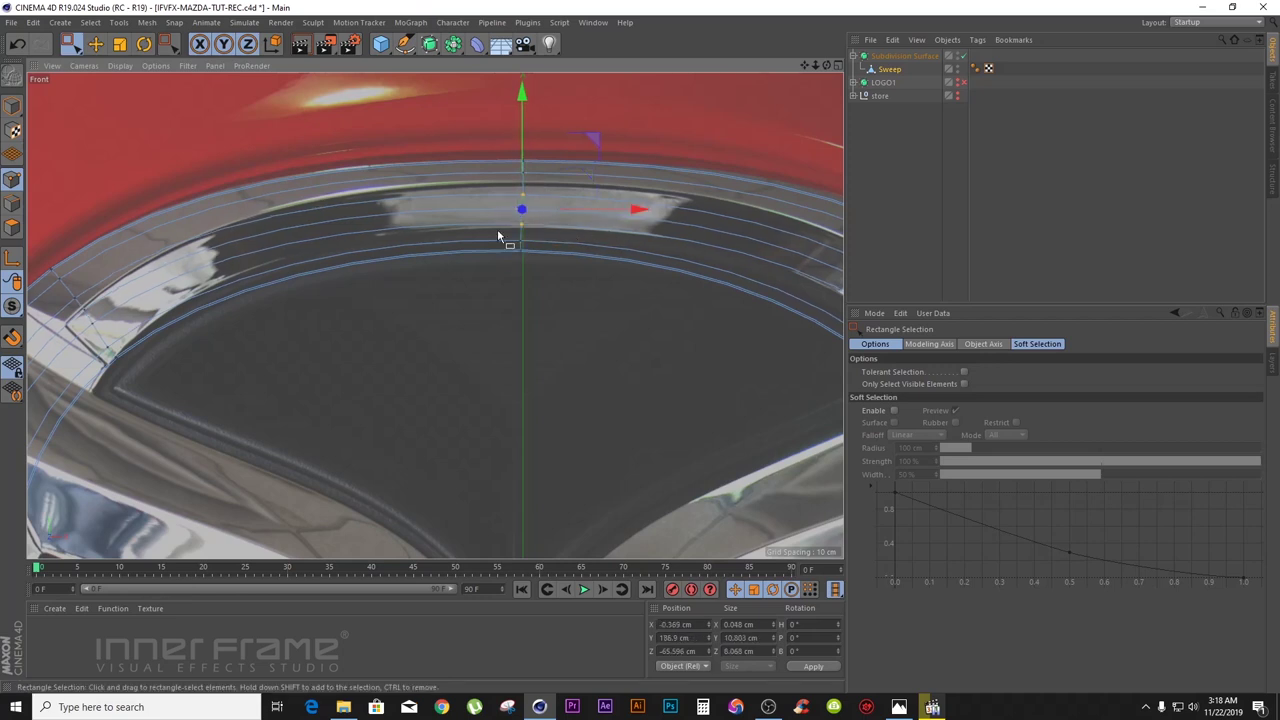
{"action": "left_click_drag", "start_coordinate": [545, 262], "coordinate": [546, 262]}
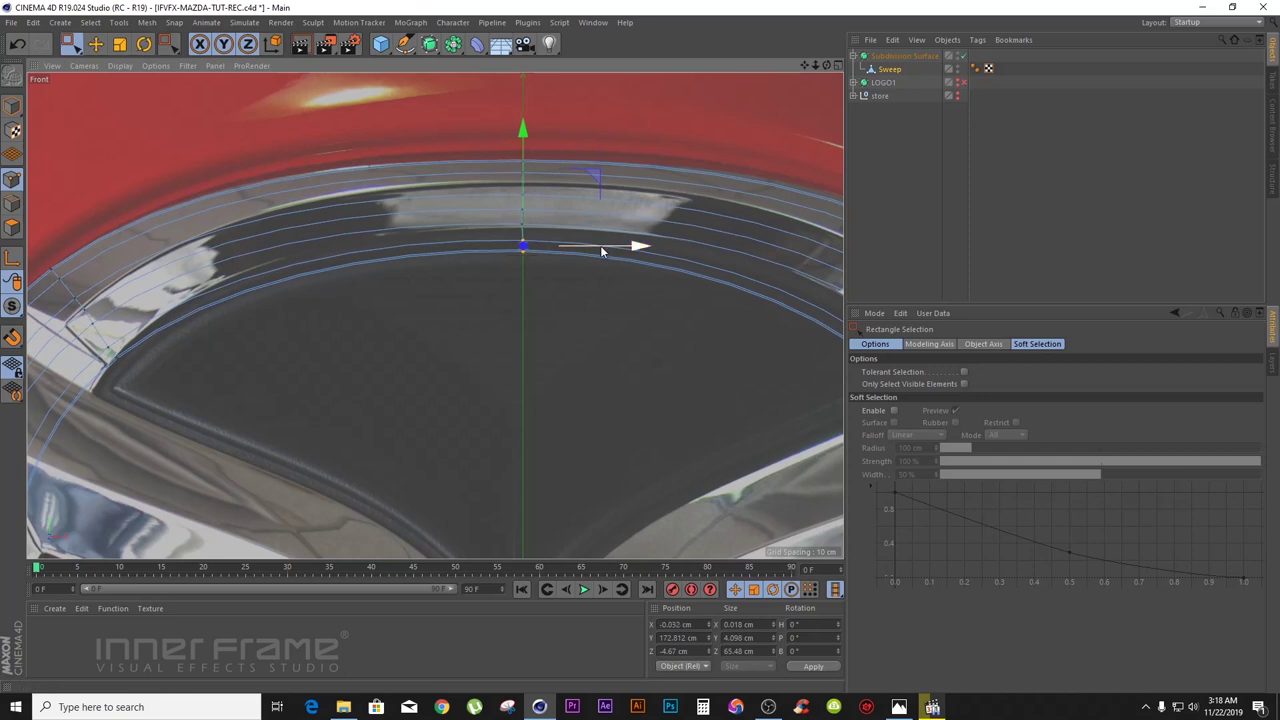
- Scale the ring's whole top point row narrower and move it to about Y 194 cm to fit the photo
{"action": "left_click_drag", "start_coordinate": [541, 212], "coordinate": [556, 132]}
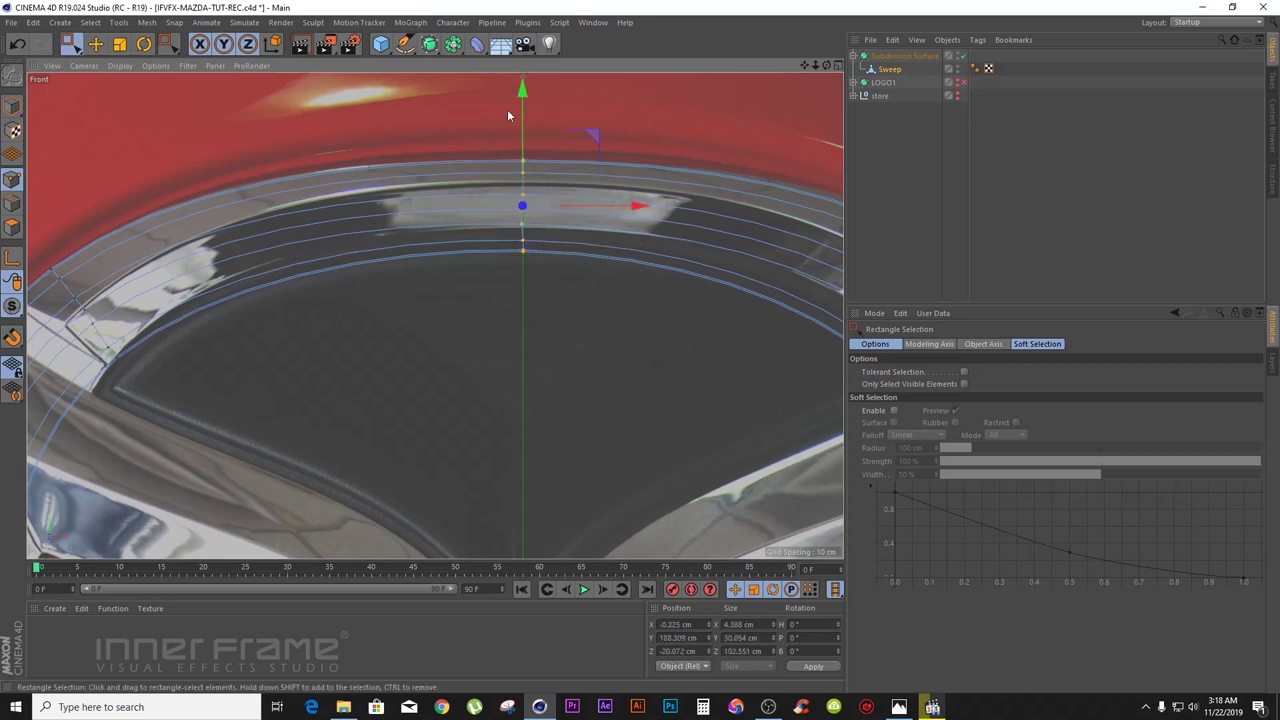
{"action": "left_click", "coordinate": [120, 44]}
{"action": "mouse_move", "coordinate": [523, 87]}
{"action": "left_mouse_down"}
{"action": "mouse_move", "coordinate": [526, 124]}
{"action": "mouse_move", "coordinate": [525, 71]}
{"action": "mouse_move", "coordinate": [523, 98]}
{"action": "left_mouse_up"}
{"action": "key", "text": "e"}
{"action": "key", "text": "t"}
{"action": "left_click", "coordinate": [95, 44]}
{"action": "key", "text": "t"}
{"action": "left_click", "coordinate": [94, 45]}
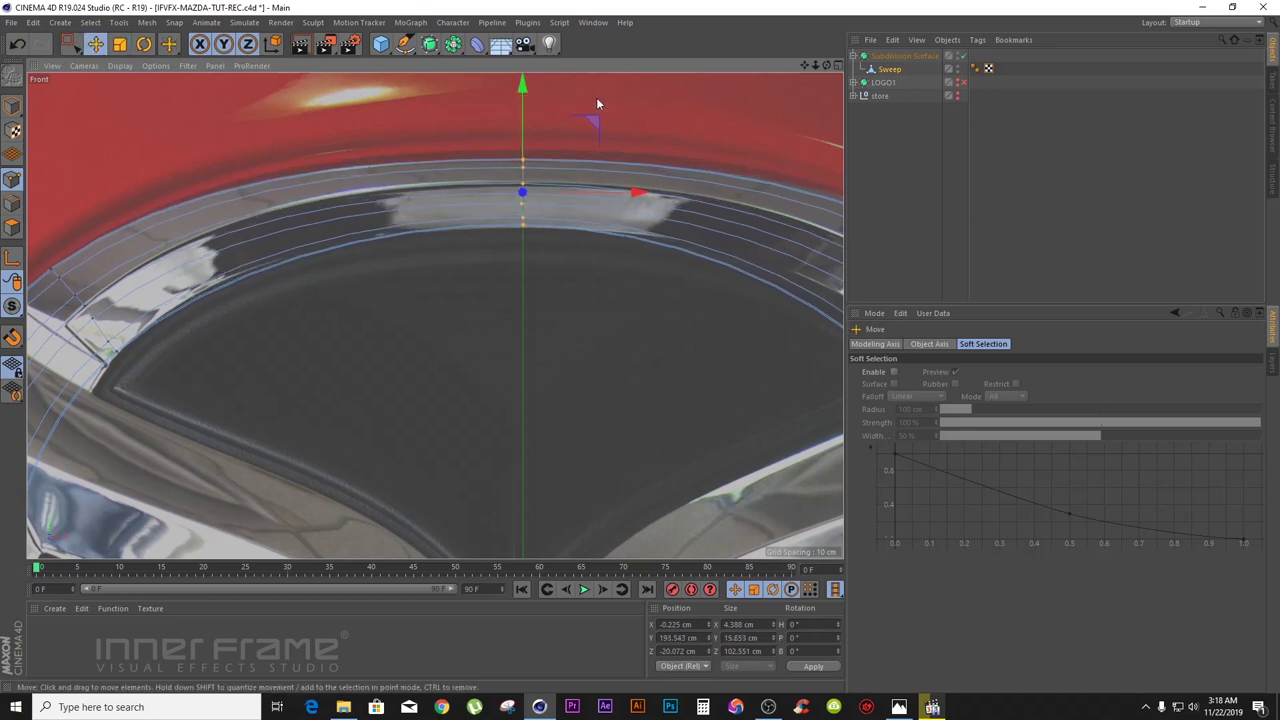
- Scale down the ring's upper-right point row to about 29 by 43 cm to match the band's width
{"action": "left_click_drag", "start_coordinate": [804, 66], "coordinate": [430, 20]}
{"action": "key", "text": "0"}
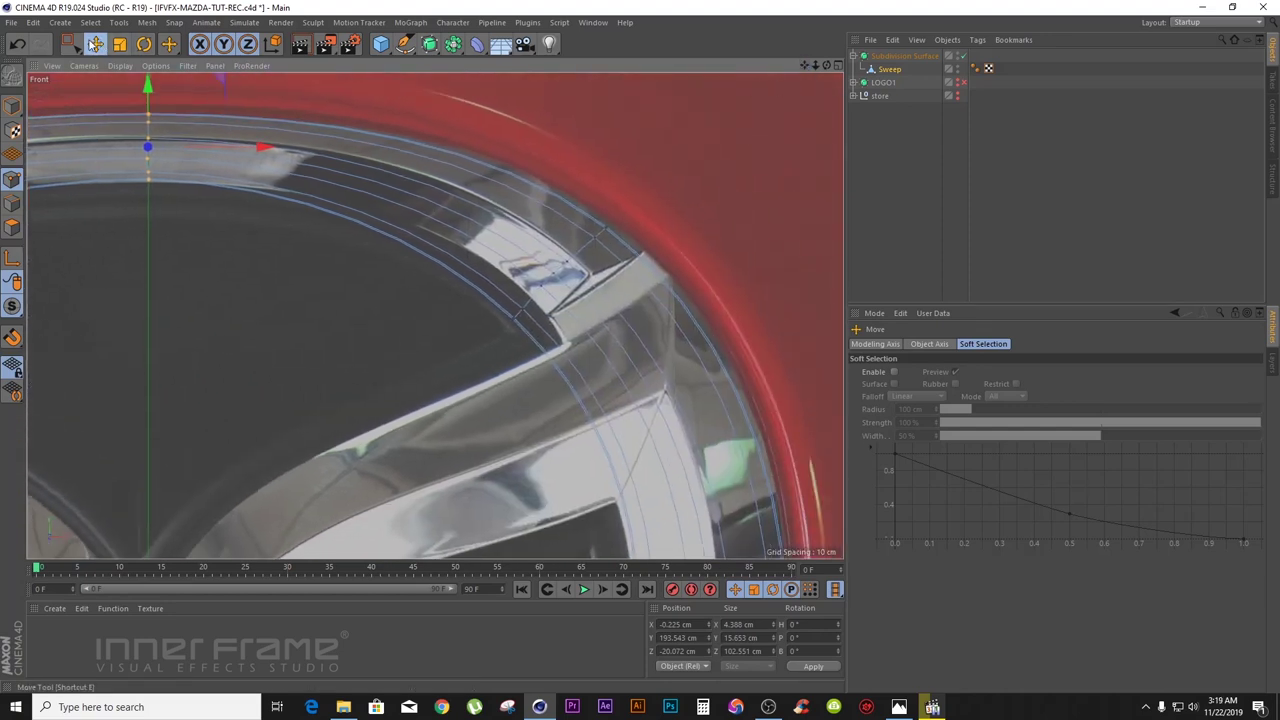
{"action": "left_click_drag", "start_coordinate": [620, 214], "coordinate": [511, 337]}
{"action": "left_click", "coordinate": [119, 44]}
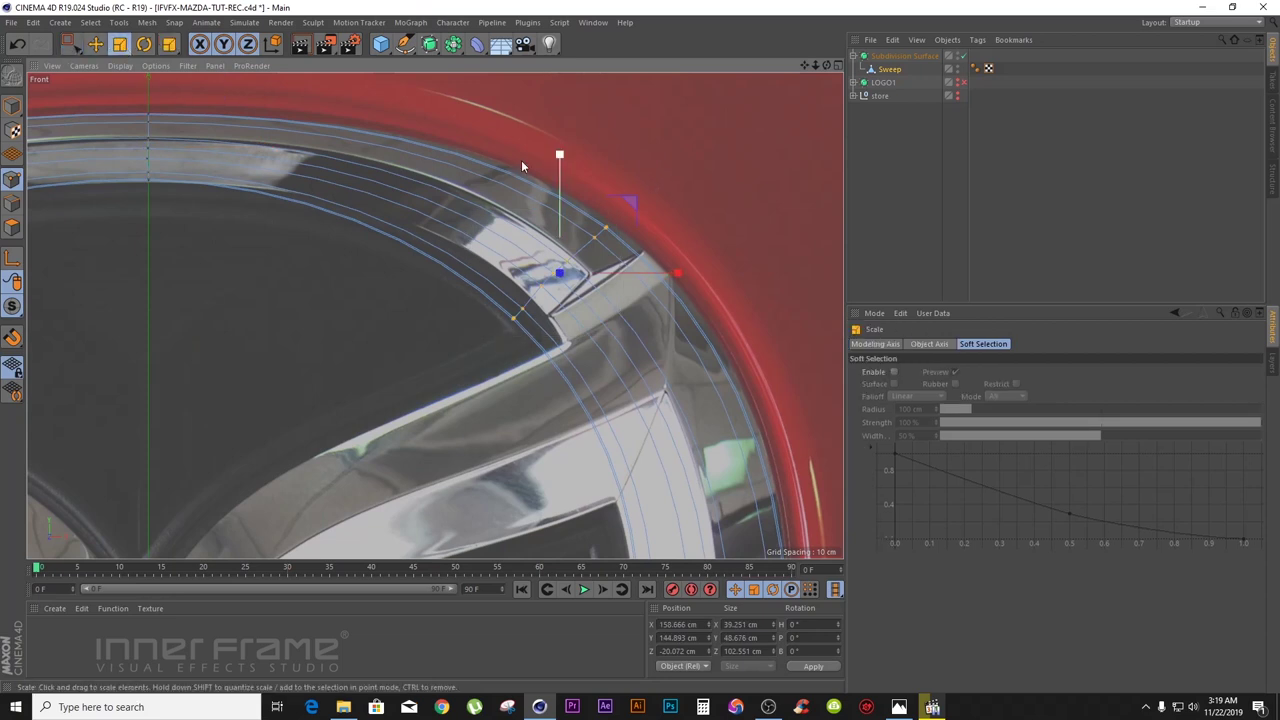
{"action": "left_click", "coordinate": [278, 43]}
{"action": "left_click", "coordinate": [279, 43]}
{"action": "left_click_drag", "start_coordinate": [680, 271], "coordinate": [641, 287]}
{"action": "left_click_drag", "start_coordinate": [548, 158], "coordinate": [554, 170]}
- Move the ring's upper-right point row outward to about X 167 cm, Y 146 cm
{"action": "key", "text": "e"}
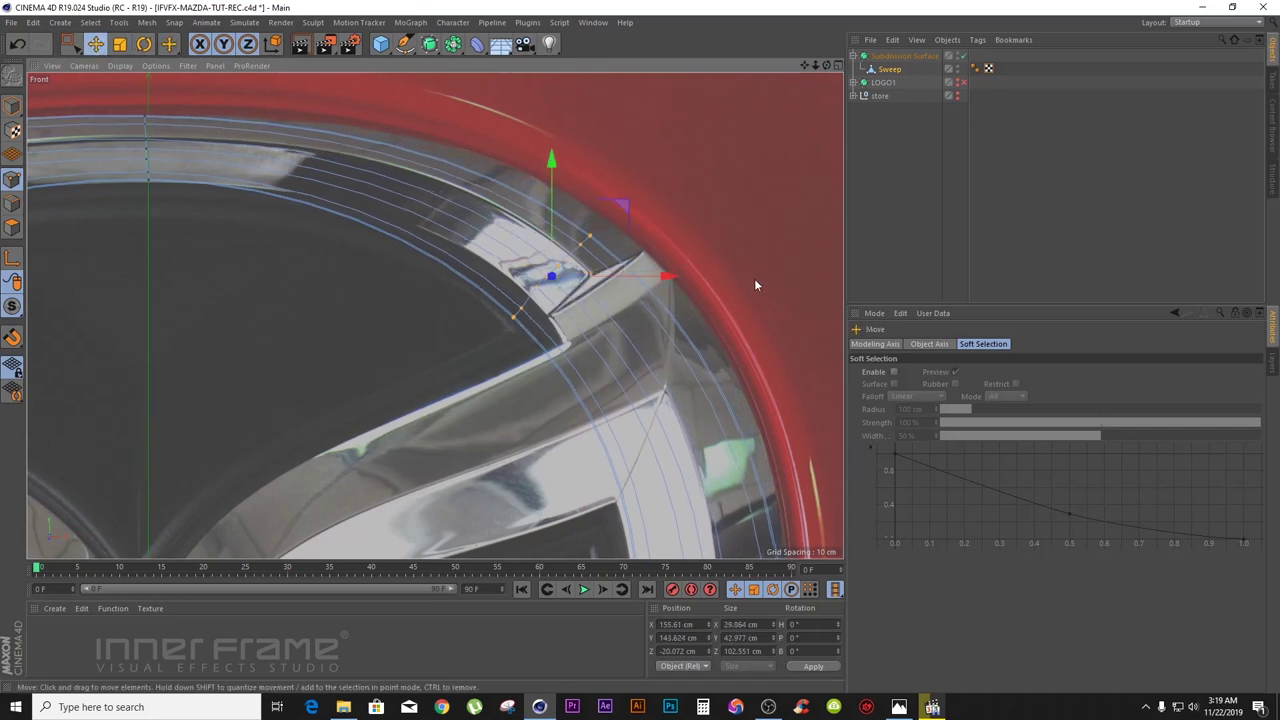
{"action": "left_click_drag", "start_coordinate": [669, 284], "coordinate": [724, 264]}
{"action": "left_click_drag", "start_coordinate": [589, 163], "coordinate": [590, 158]}
{"action": "left_click_drag", "start_coordinate": [709, 270], "coordinate": [702, 270]}
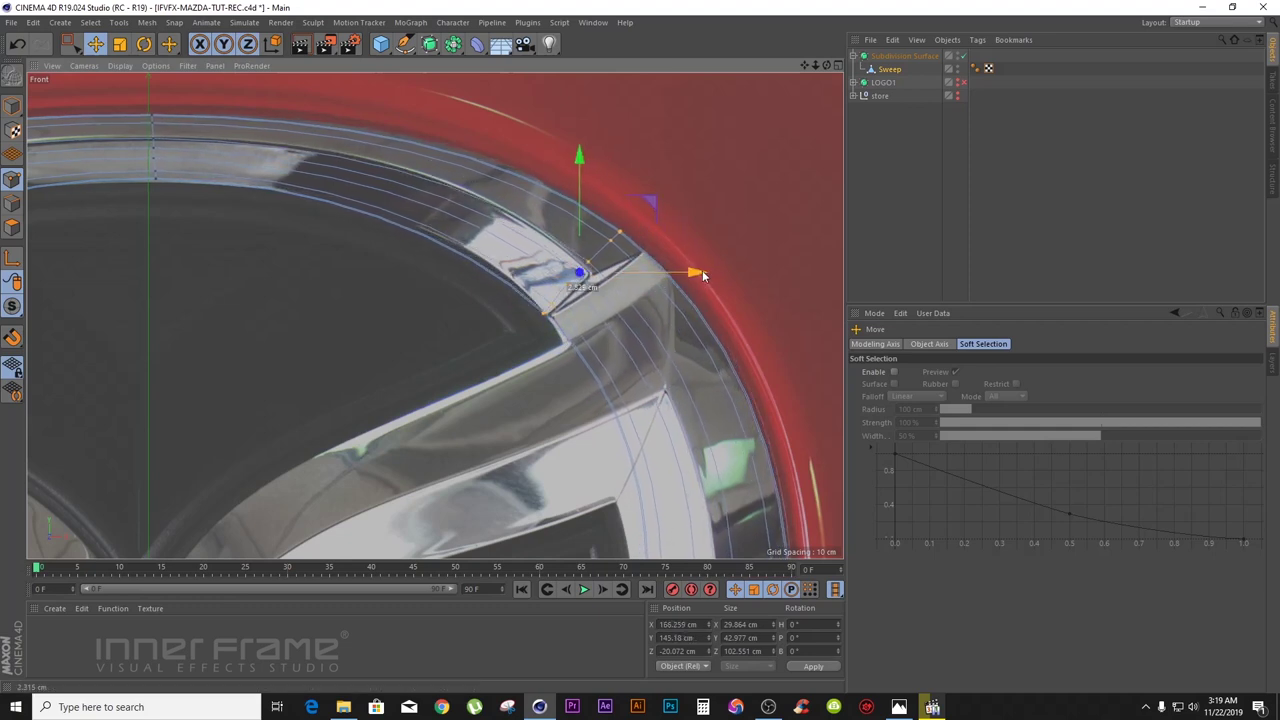
{"action": "left_click_drag", "start_coordinate": [583, 150], "coordinate": [583, 166]}
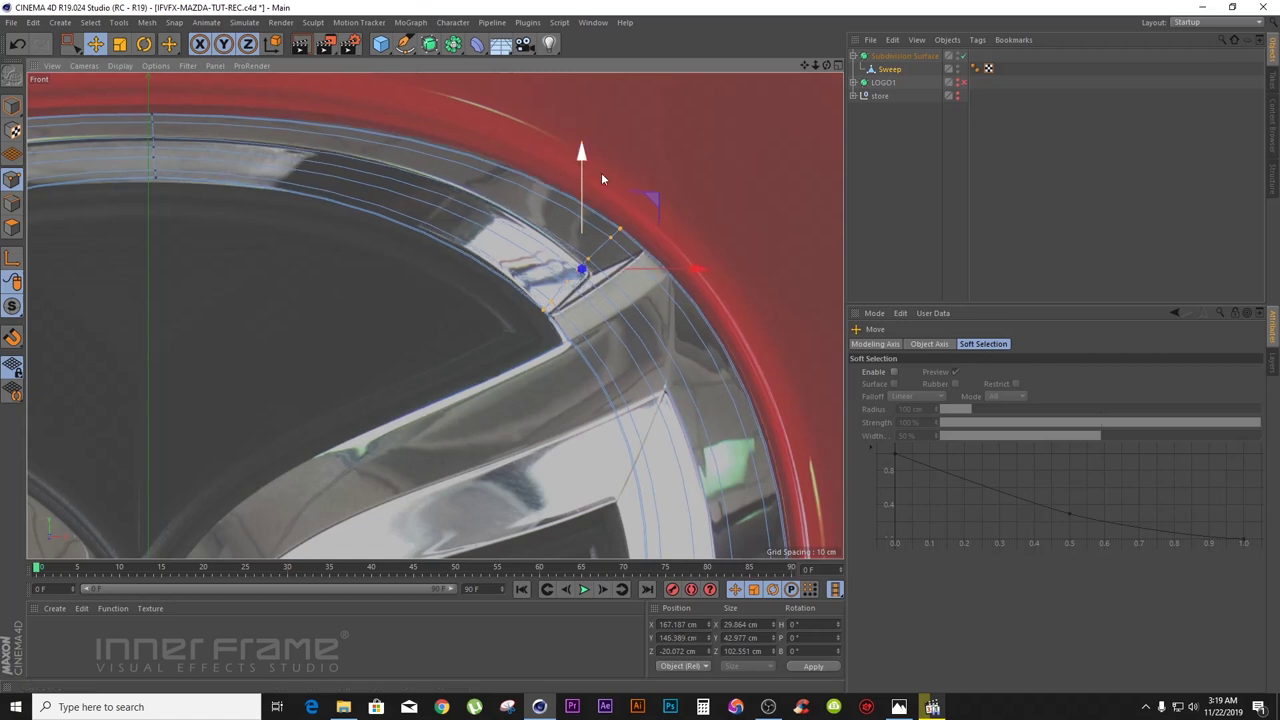
- Nudge the inner-edge points on the ring's left side toward the emblem's center
{"action": "left_click_drag", "start_coordinate": [804, 66], "coordinate": [435, 316]}
{"action": "left_click", "coordinate": [70, 44]}
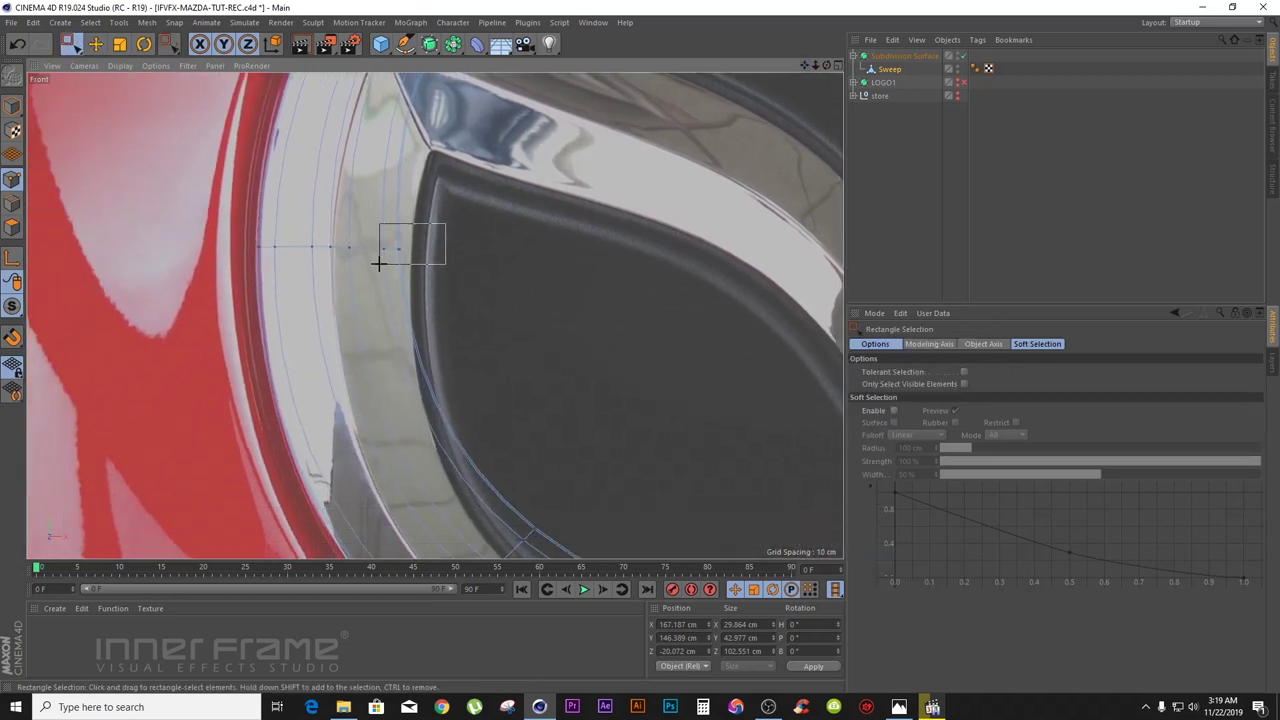
{"action": "left_click_drag", "start_coordinate": [378, 263], "coordinate": [379, 263]}
{"action": "left_click_drag", "start_coordinate": [505, 249], "coordinate": [513, 251]}
- Scale down the ring's lower-left point row and move it outward to about X -175 cm, Y -116 cm
{"action": "left_click_drag", "start_coordinate": [803, 66], "coordinate": [270, 446]}
{"action": "key", "text": "t"}
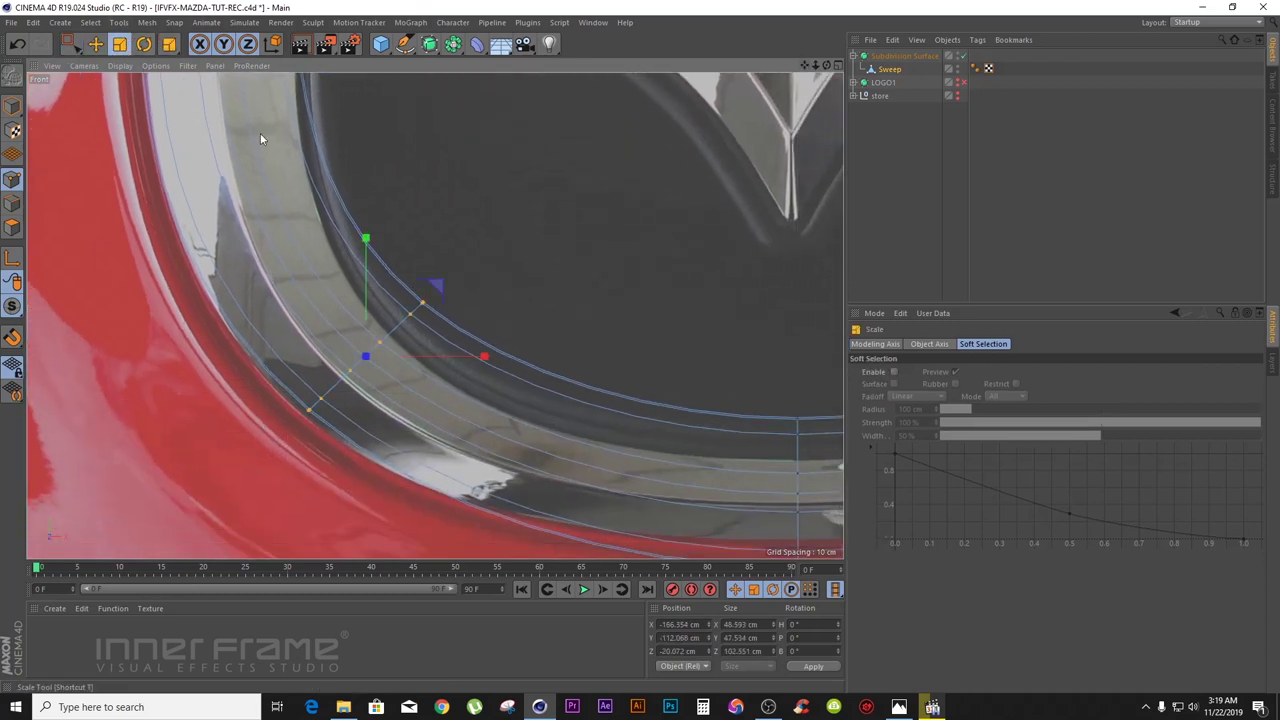
{"action": "left_click_drag", "start_coordinate": [422, 246], "coordinate": [378, 298]}
{"action": "left_click", "coordinate": [98, 46]}
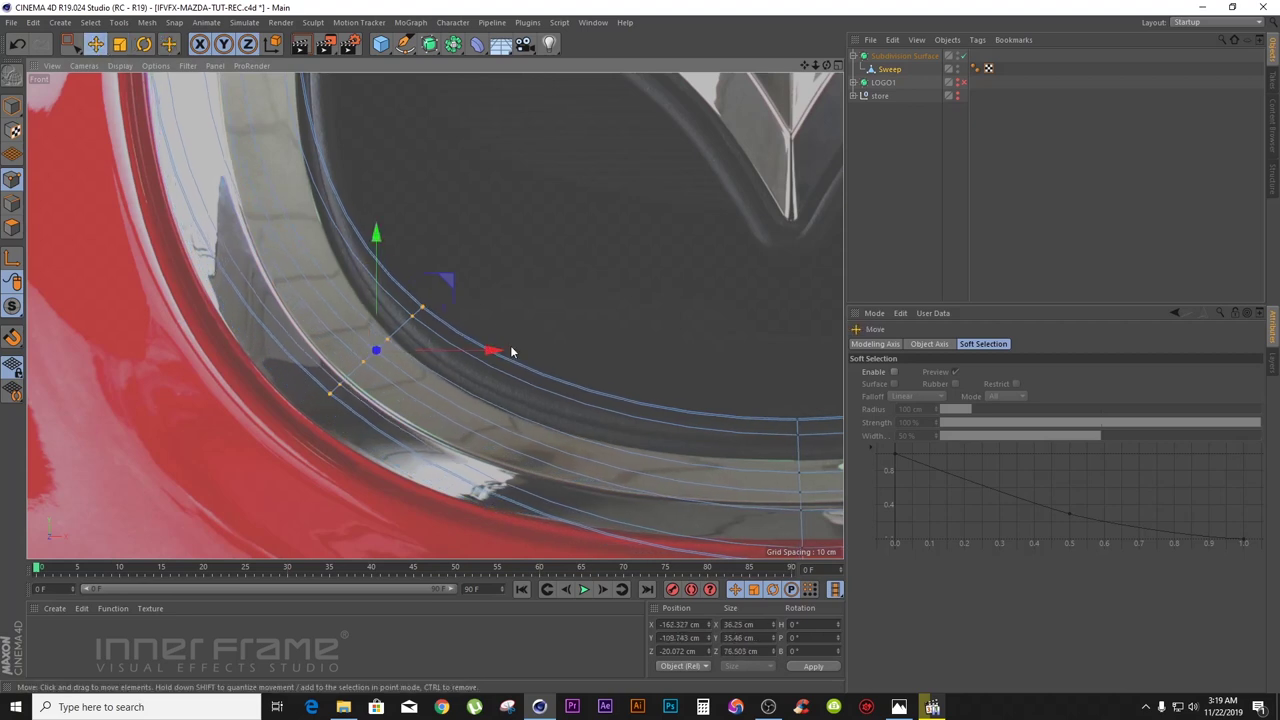
{"action": "left_click_drag", "start_coordinate": [493, 351], "coordinate": [459, 360]}
{"action": "left_click_drag", "start_coordinate": [343, 237], "coordinate": [344, 252]}
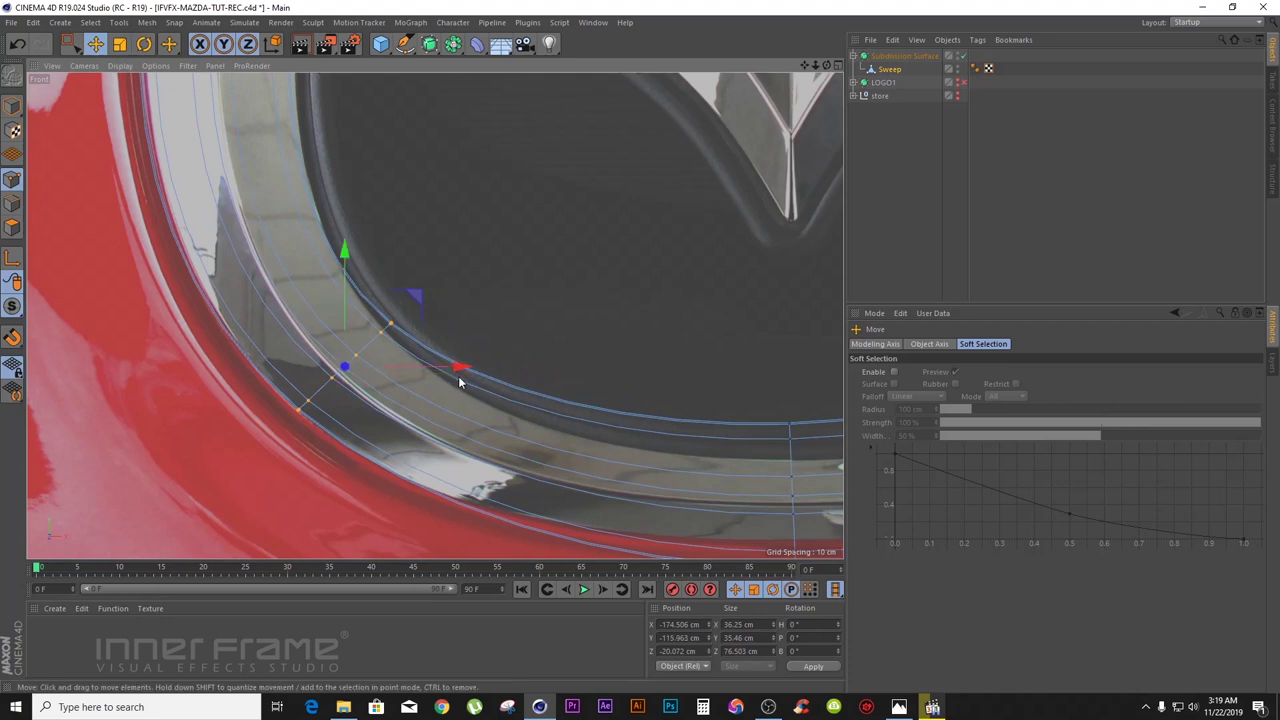
{"action": "left_click_drag", "start_coordinate": [461, 370], "coordinate": [459, 370]}
- Lower the ring's lower-left inner-edge points to about Y -105 cm
{"action": "key", "text": "0"}
{"action": "left_click_drag", "start_coordinate": [423, 289], "coordinate": [365, 344]}
{"action": "left_click_drag", "start_coordinate": [388, 262], "coordinate": [388, 270]}
- Scale the ring's bottom point row narrower, to about 31 cm in height, and lower it to about Y -169 cm
{"action": "middle_click_drag", "start_coordinate": [746, 378], "coordinate": [435, 316], "text": "alt"}
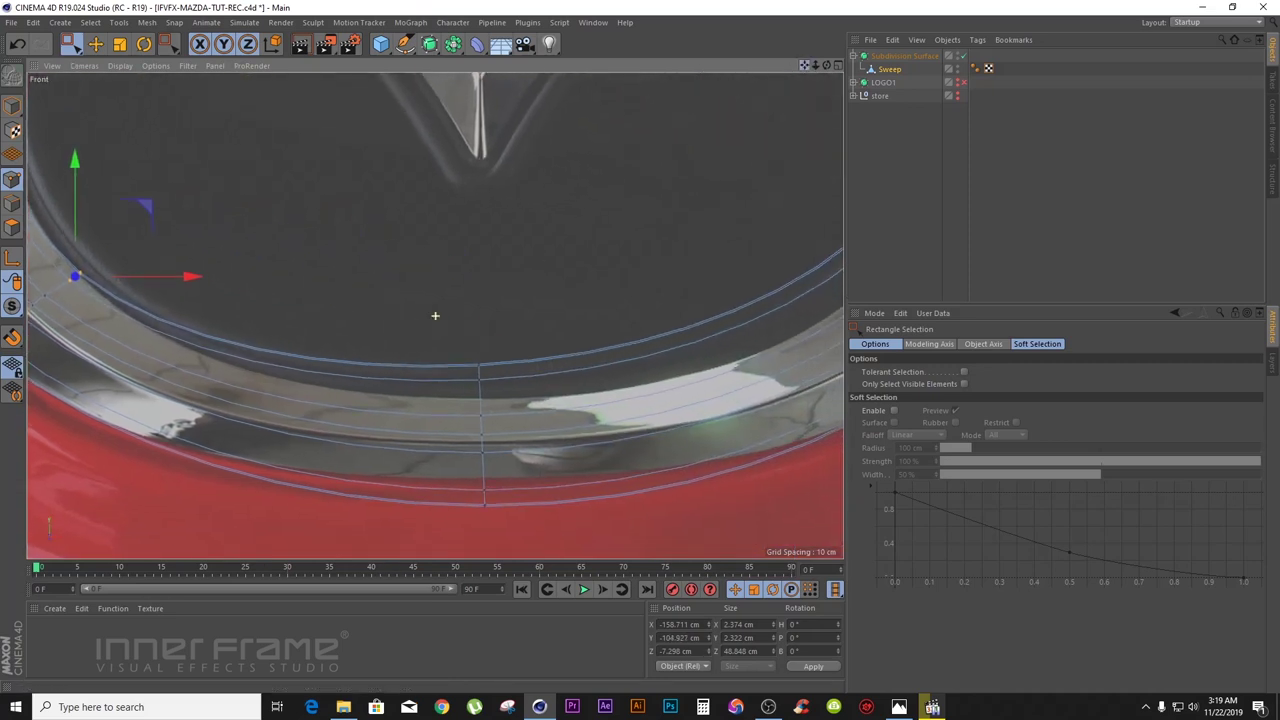
{"action": "left_click_drag", "start_coordinate": [440, 331], "coordinate": [552, 544]}
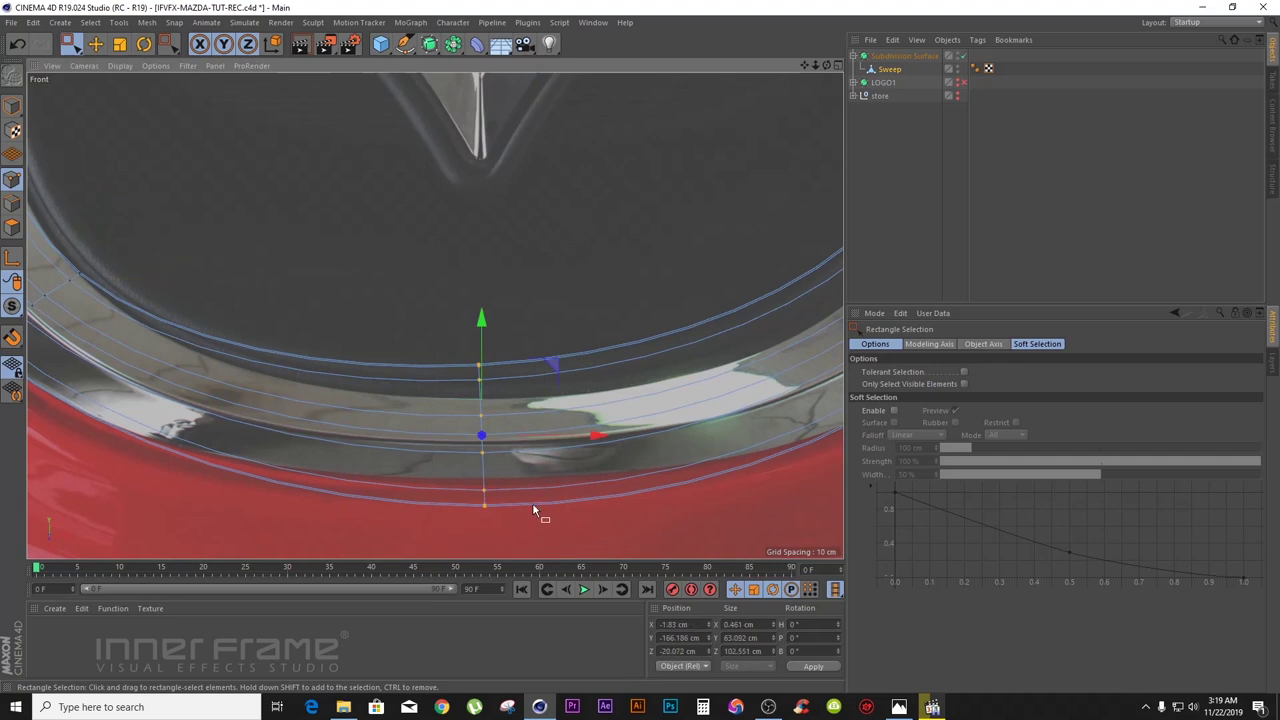
{"action": "left_click", "coordinate": [120, 43]}
{"action": "left_click_drag", "start_coordinate": [486, 309], "coordinate": [466, 447]}
{"action": "key", "text": "e"}
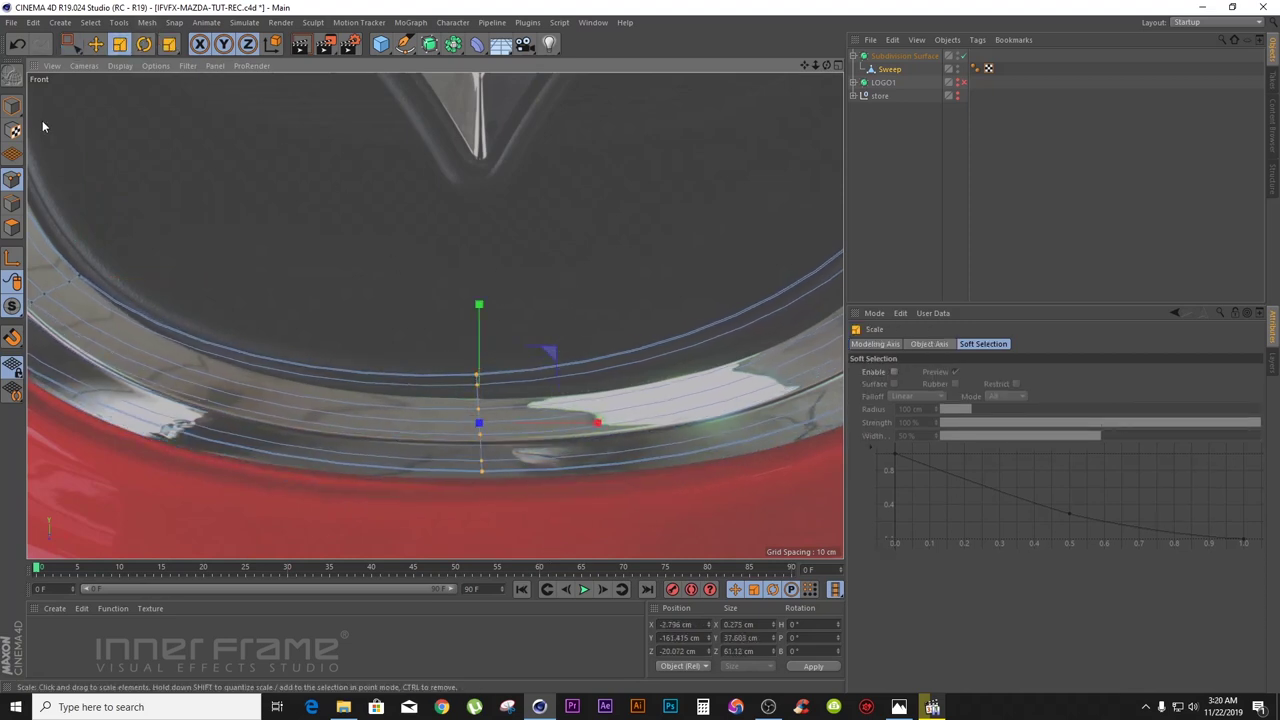
{"action": "left_click", "coordinate": [98, 44]}
{"action": "left_click_drag", "start_coordinate": [488, 317], "coordinate": [484, 338]}
{"action": "left_click", "coordinate": [120, 44]}
{"action": "mouse_move", "coordinate": [479, 326]}
{"action": "left_mouse_down"}
{"action": "mouse_move", "coordinate": [480, 349]}
{"action": "mouse_move", "coordinate": [480, 329]}
{"action": "left_mouse_up"}
{"action": "left_click", "coordinate": [95, 44]}
- Resize the ring's lower-right point row to about 39 by 37 cm and move it to about X 171 cm, Y -117 cm
{"action": "left_click_drag", "start_coordinate": [804, 66], "coordinate": [412, 136]}
{"action": "left_click", "coordinate": [70, 44]}
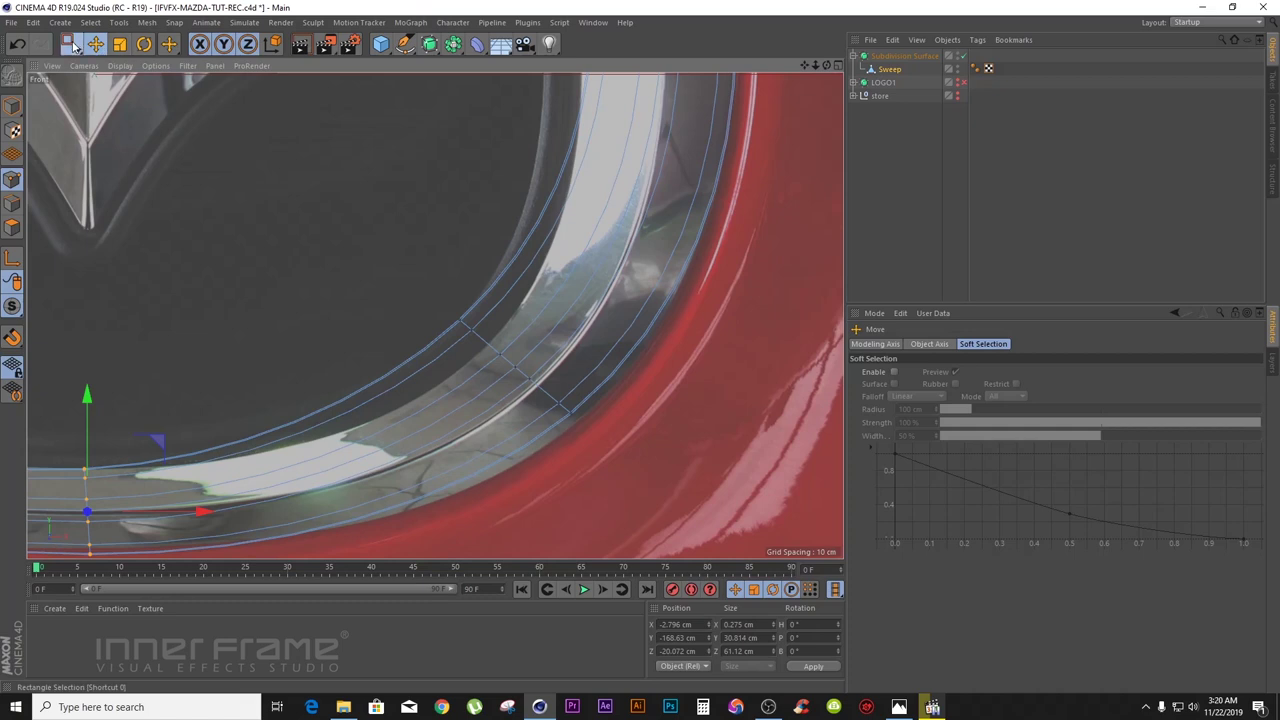
{"action": "left_click_drag", "start_coordinate": [423, 297], "coordinate": [634, 478]}
{"action": "key", "text": "t"}
{"action": "left_click_drag", "start_coordinate": [608, 277], "coordinate": [317, 220]}
{"action": "left_click_drag", "start_coordinate": [612, 362], "coordinate": [660, 372]}
{"action": "left_click_drag", "start_coordinate": [530, 246], "coordinate": [545, 280]}
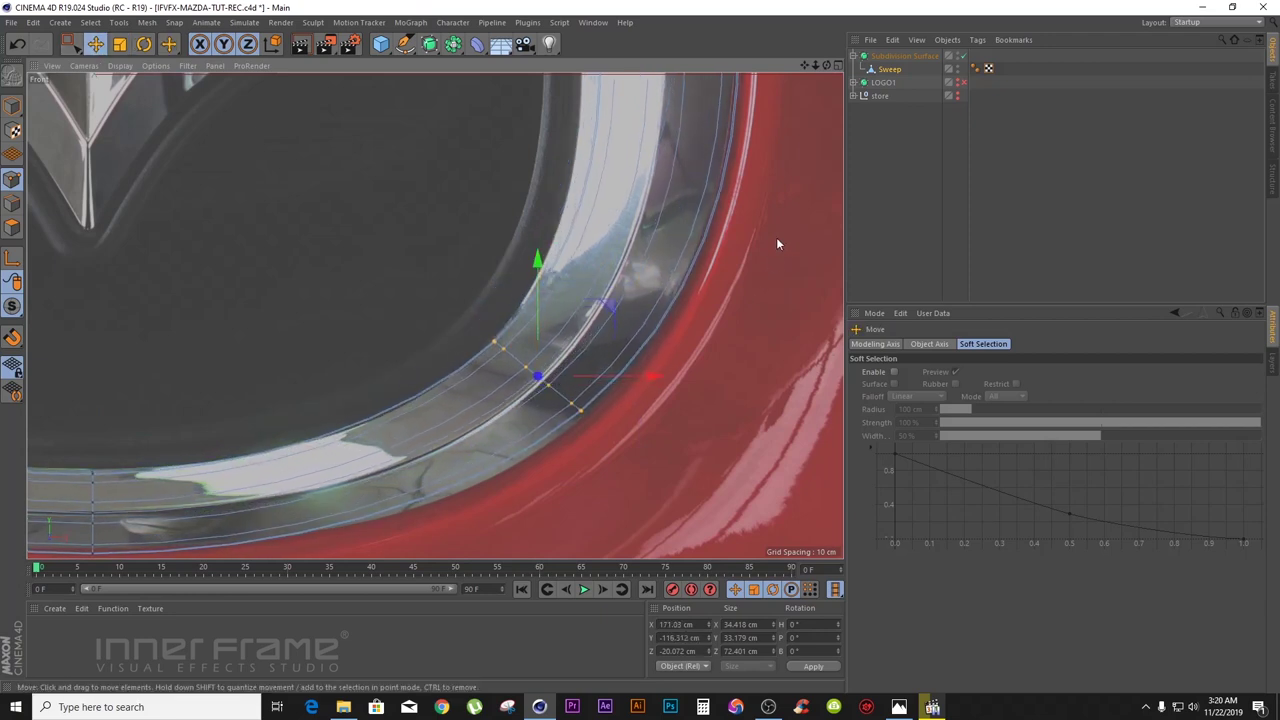
{"action": "left_click_drag", "start_coordinate": [612, 278], "coordinate": [624, 214]}
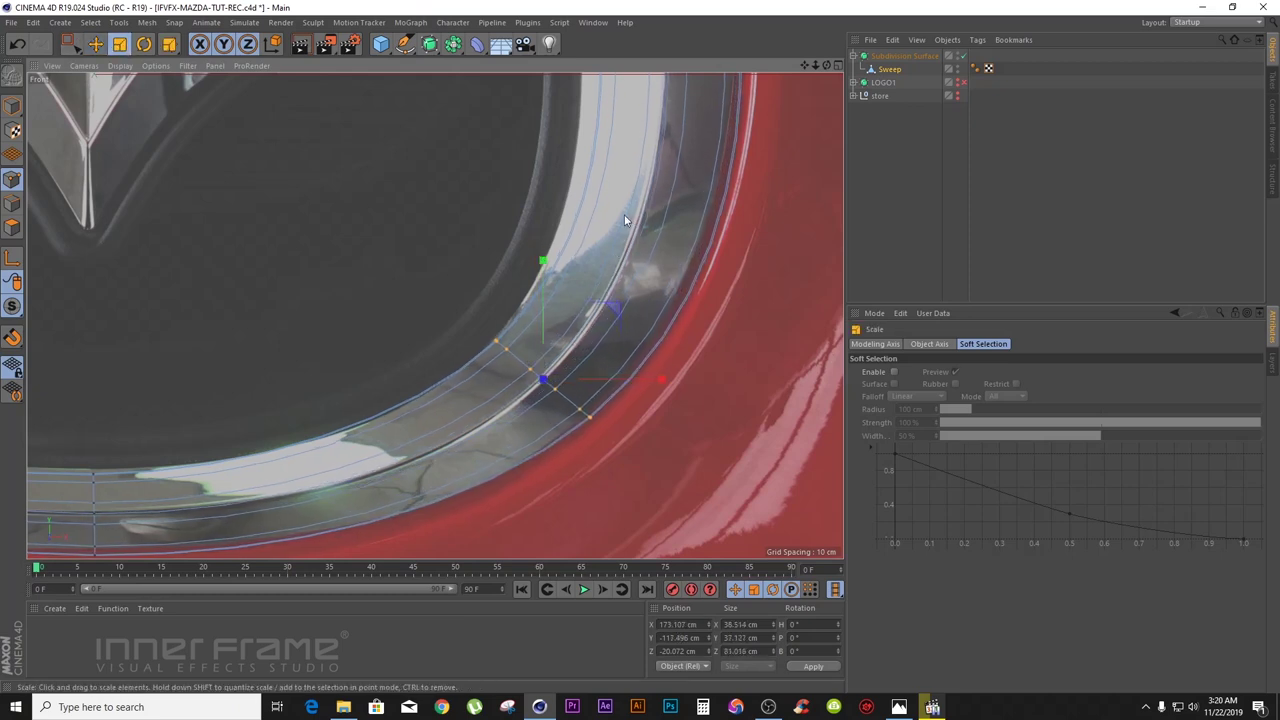
{"action": "left_click_drag", "start_coordinate": [658, 379], "coordinate": [643, 375]}
- Scale the ring's right-side point row up to about 70 cm wide and move it inward to about X 218 cm
{"action": "left_click_drag", "start_coordinate": [803, 67], "coordinate": [819, 308]}
{"action": "left_click", "coordinate": [68, 43]}
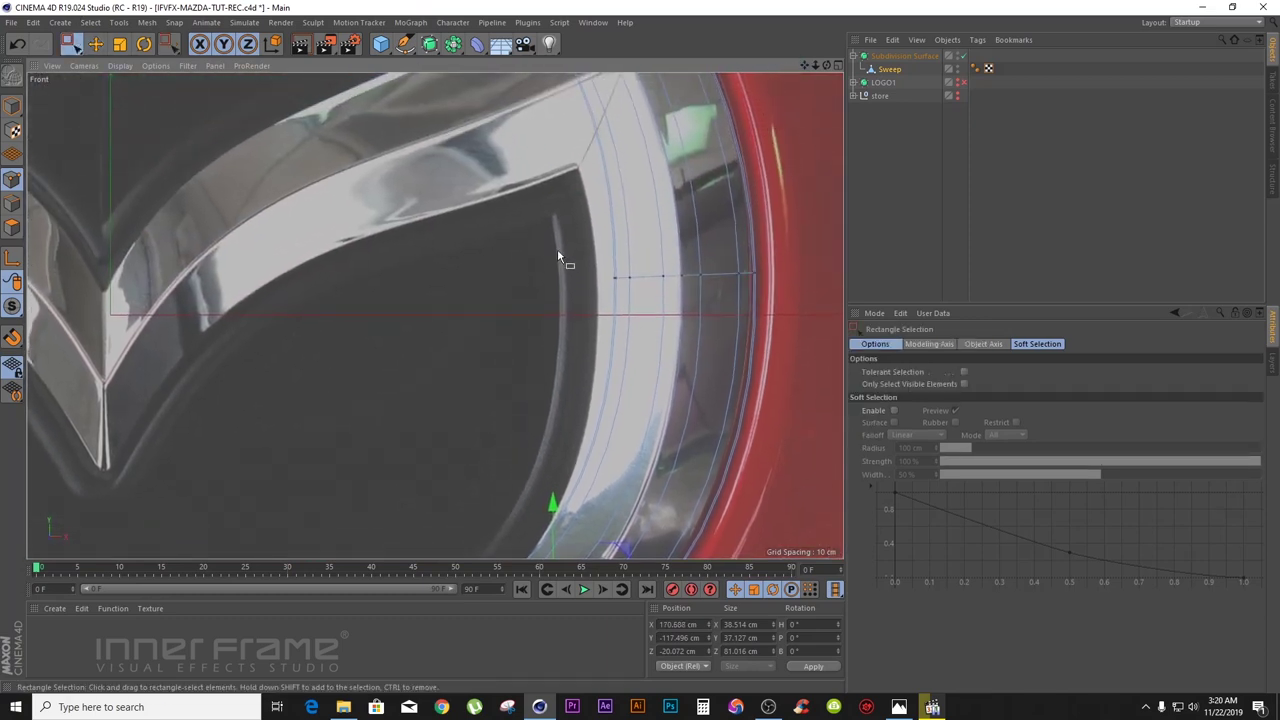
{"action": "left_click_drag", "start_coordinate": [768, 304], "coordinate": [770, 305]}
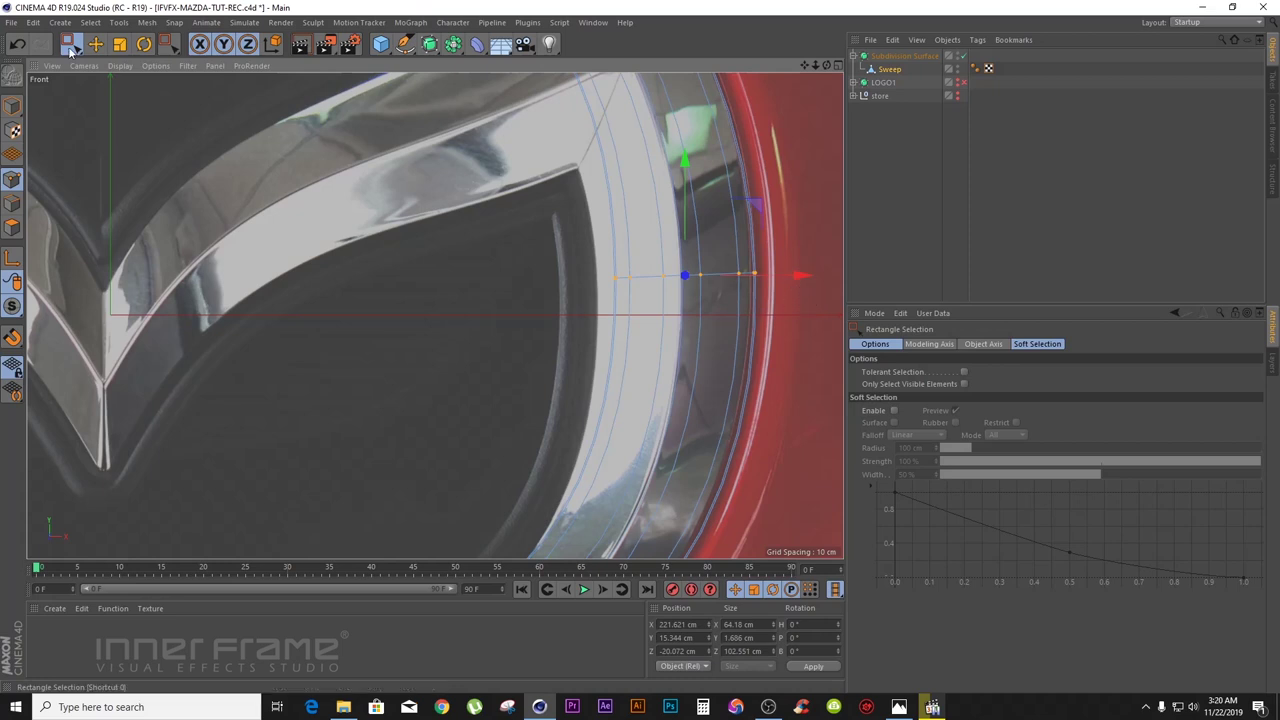
{"action": "left_click", "coordinate": [120, 43]}
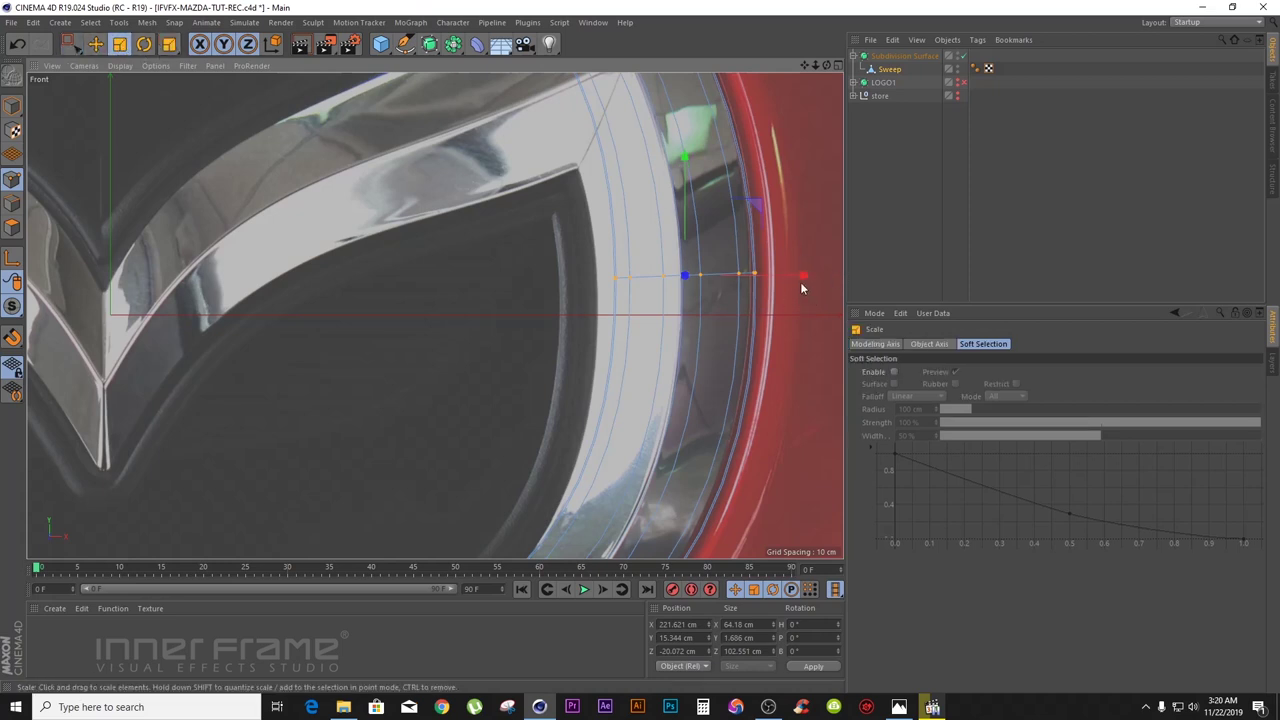
{"action": "left_click_drag", "start_coordinate": [786, 236], "coordinate": [838, 221]}
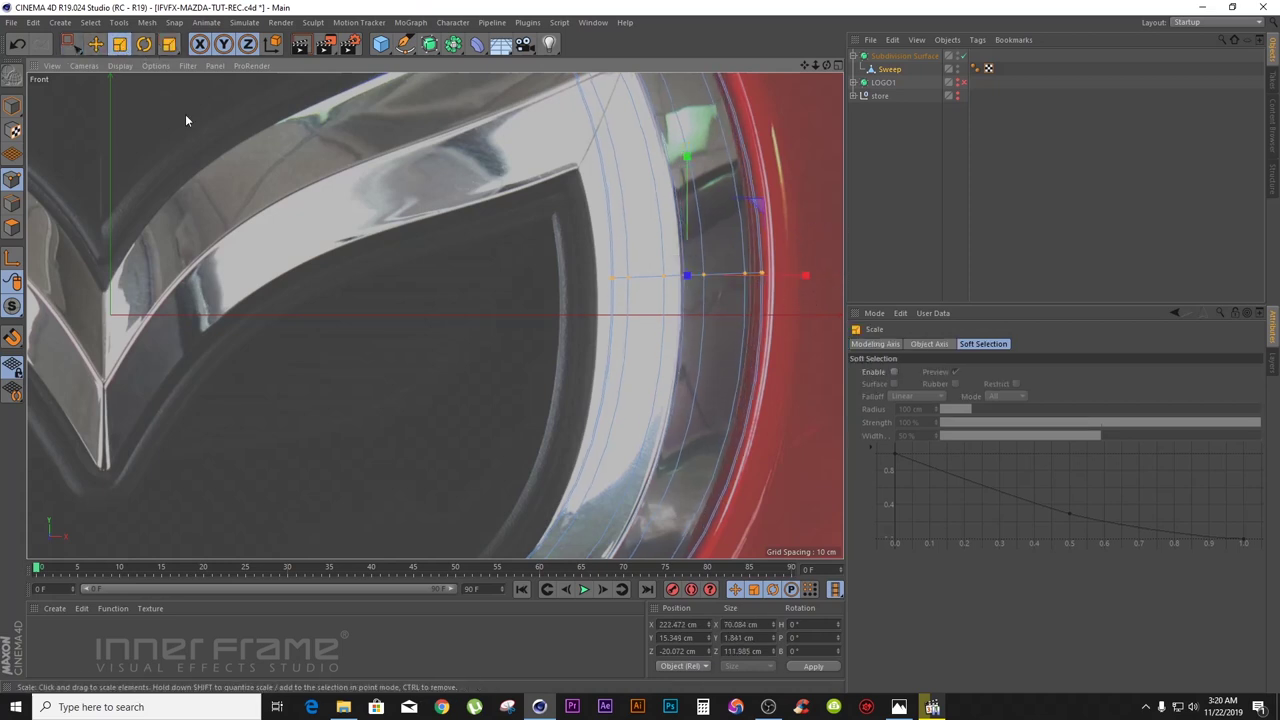
{"action": "left_click_drag", "start_coordinate": [798, 281], "coordinate": [781, 284]}
- Scale the ring's left-side point row up to about 74 cm wide and move it inward to about X -223 cm
{"action": "left_click_drag", "start_coordinate": [804, 65], "coordinate": [216, 8]}
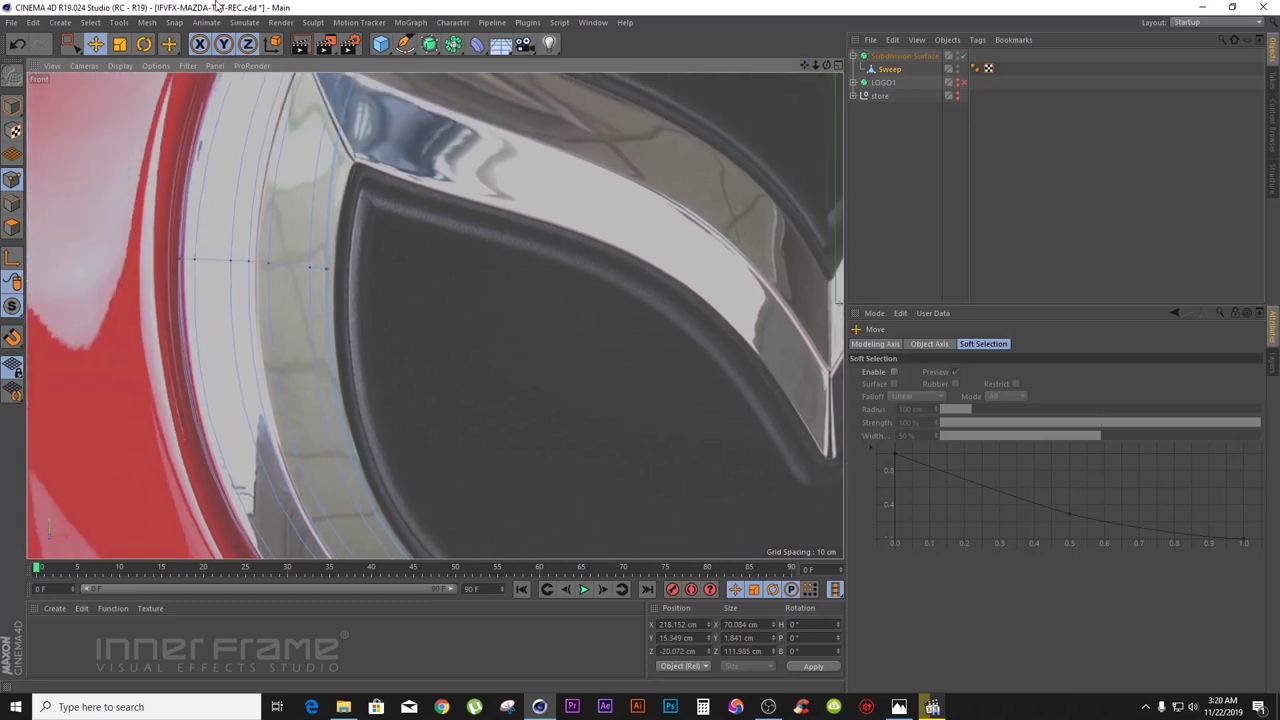
{"action": "left_click", "coordinate": [64, 46]}
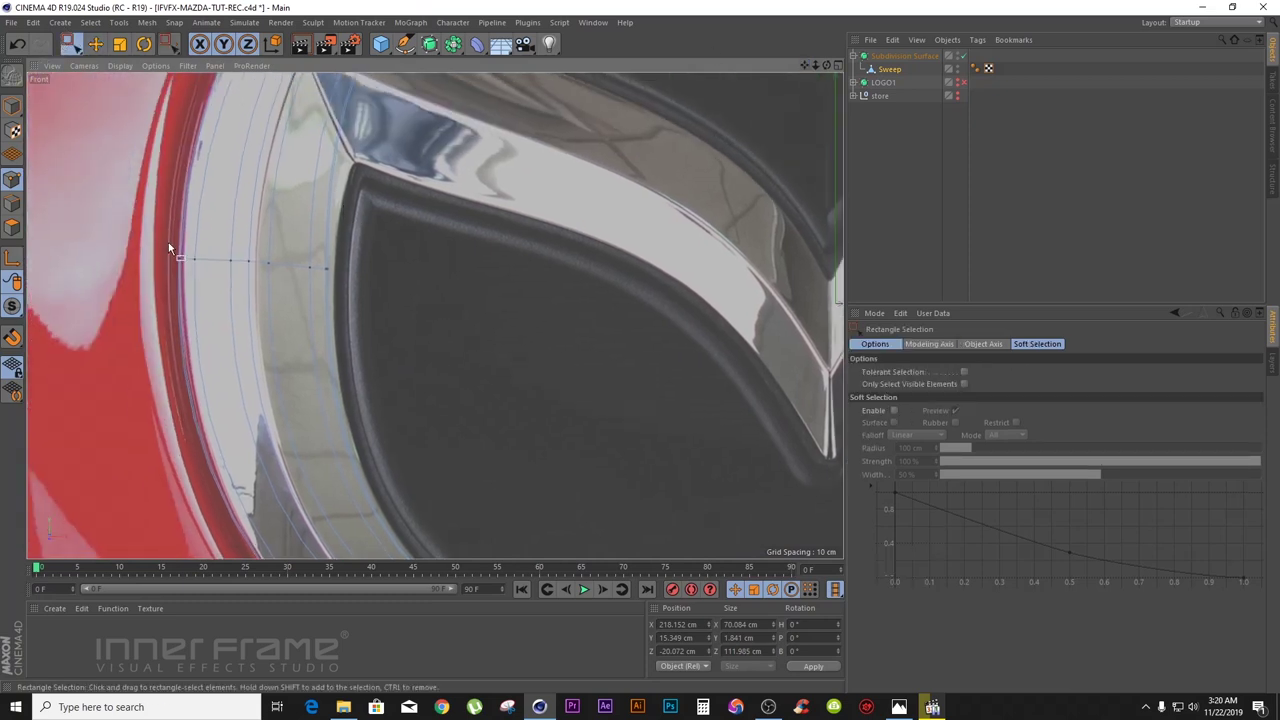
{"action": "left_click", "coordinate": [123, 47]}
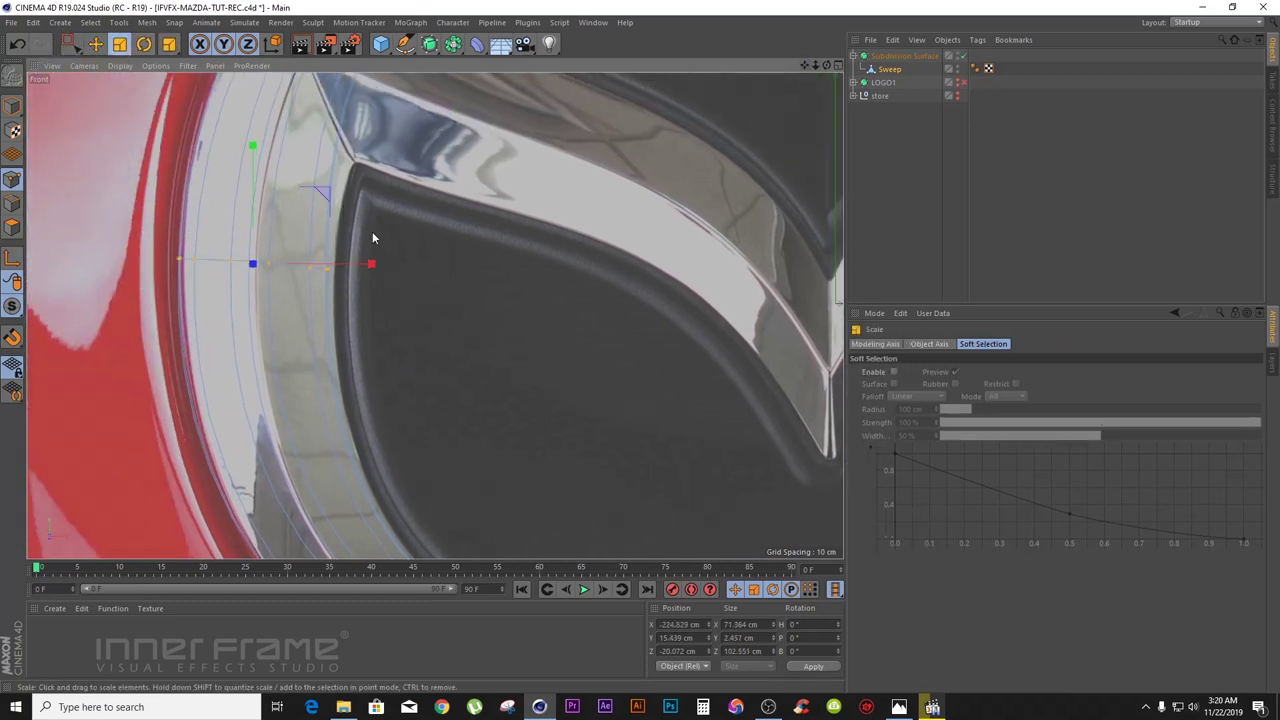
{"action": "left_click_drag", "start_coordinate": [357, 218], "coordinate": [379, 210]}
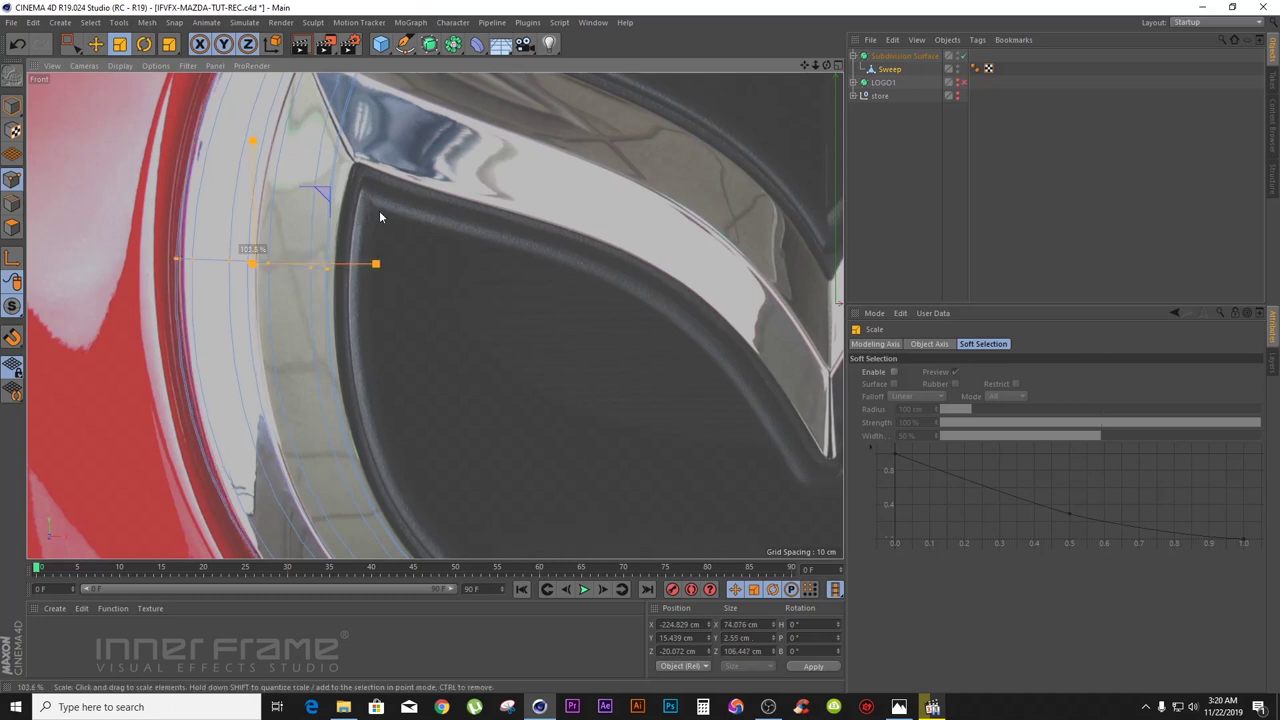
{"action": "left_click", "coordinate": [95, 46]}
{"action": "left_click_drag", "start_coordinate": [370, 268], "coordinate": [380, 268]}
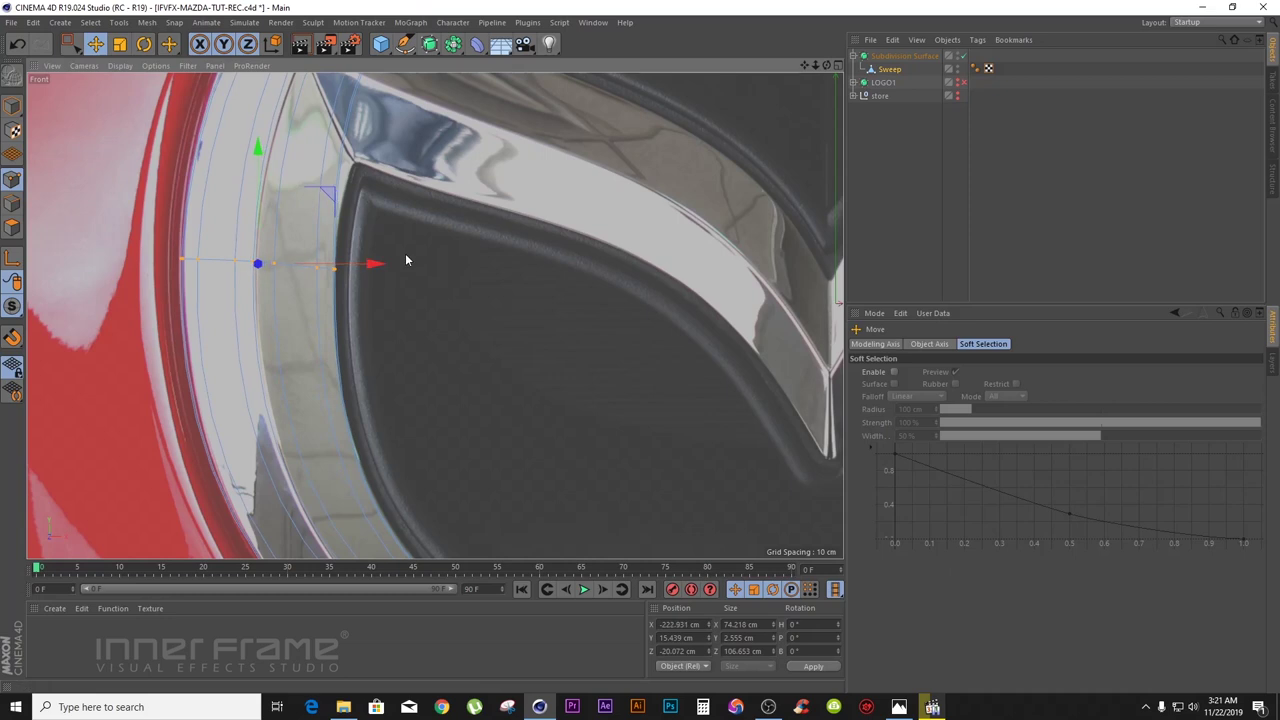
- Examine the smoothed ring in the front and perspective views and compare its shape with the Mazda reference photo
{"action": "left_click_drag", "start_coordinate": [804, 66], "coordinate": [722, 279]}
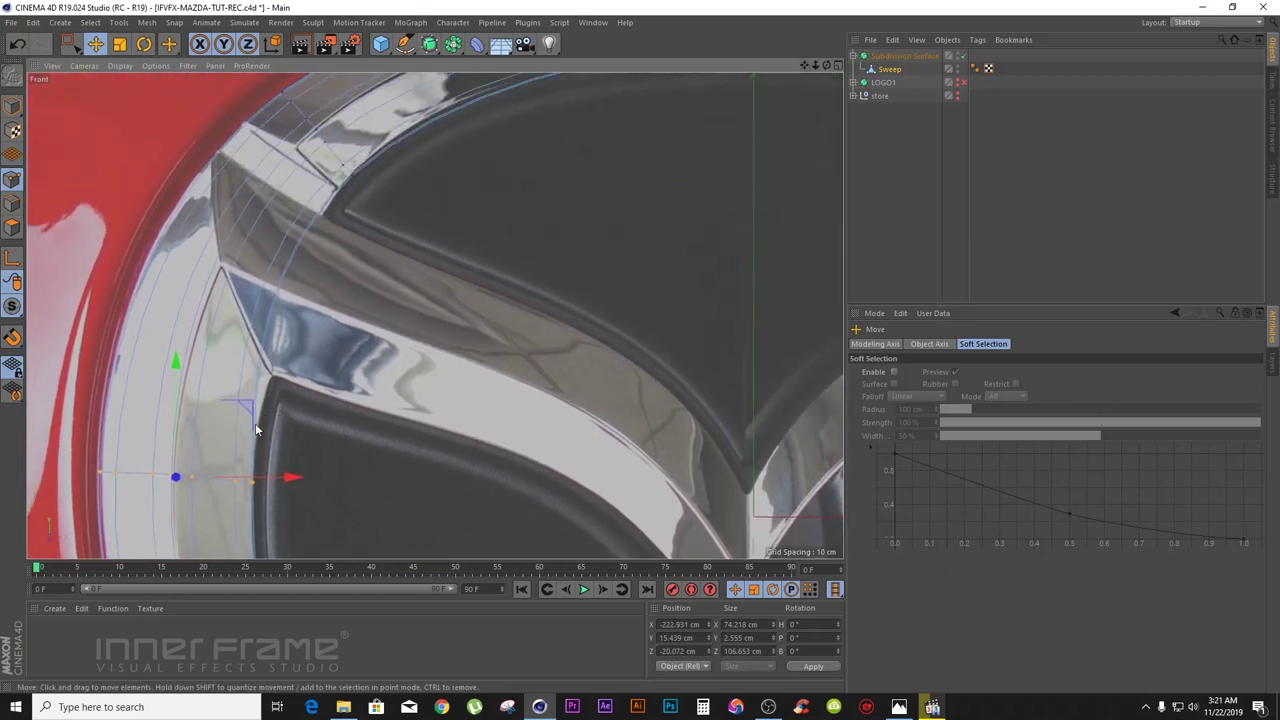
{"action": "left_click_drag", "start_coordinate": [806, 64], "coordinate": [435, 316]}
{"action": "middle_click", "coordinate": [469, 77]}
{"action": "middle_click", "coordinate": [432, 64]}
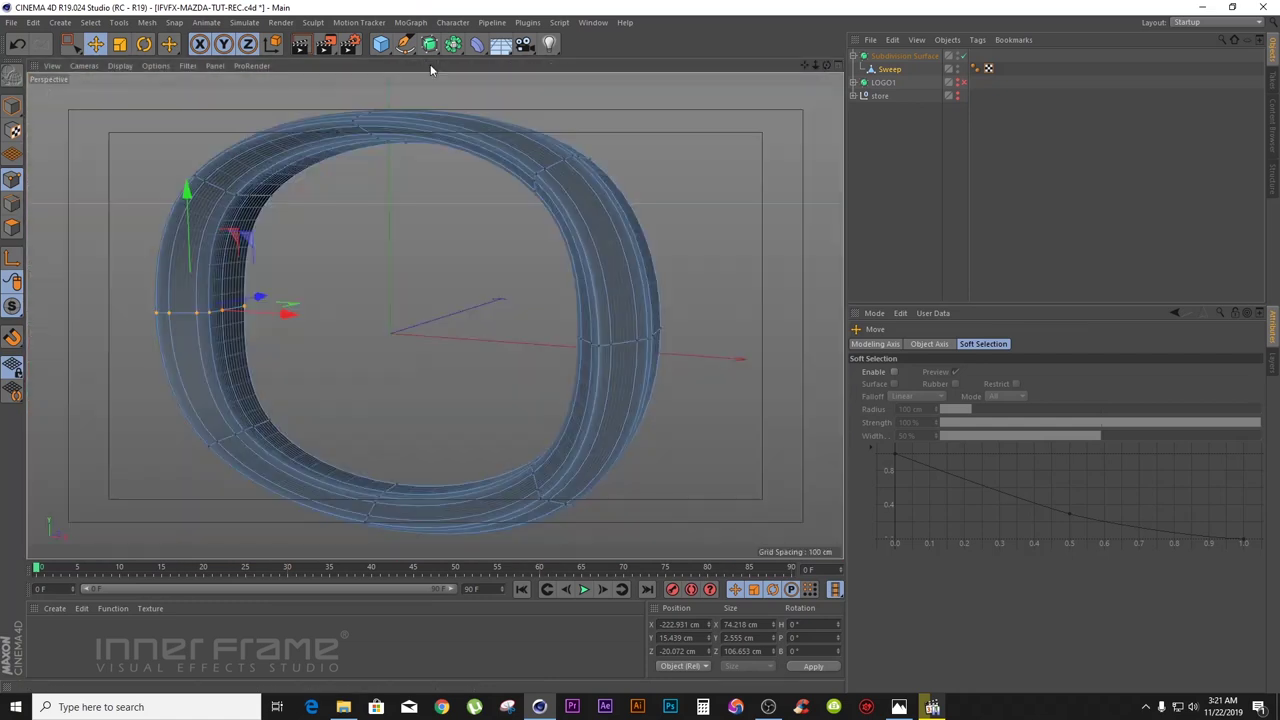
{"action": "left_click_drag", "start_coordinate": [826, 70], "coordinate": [434, 315]}
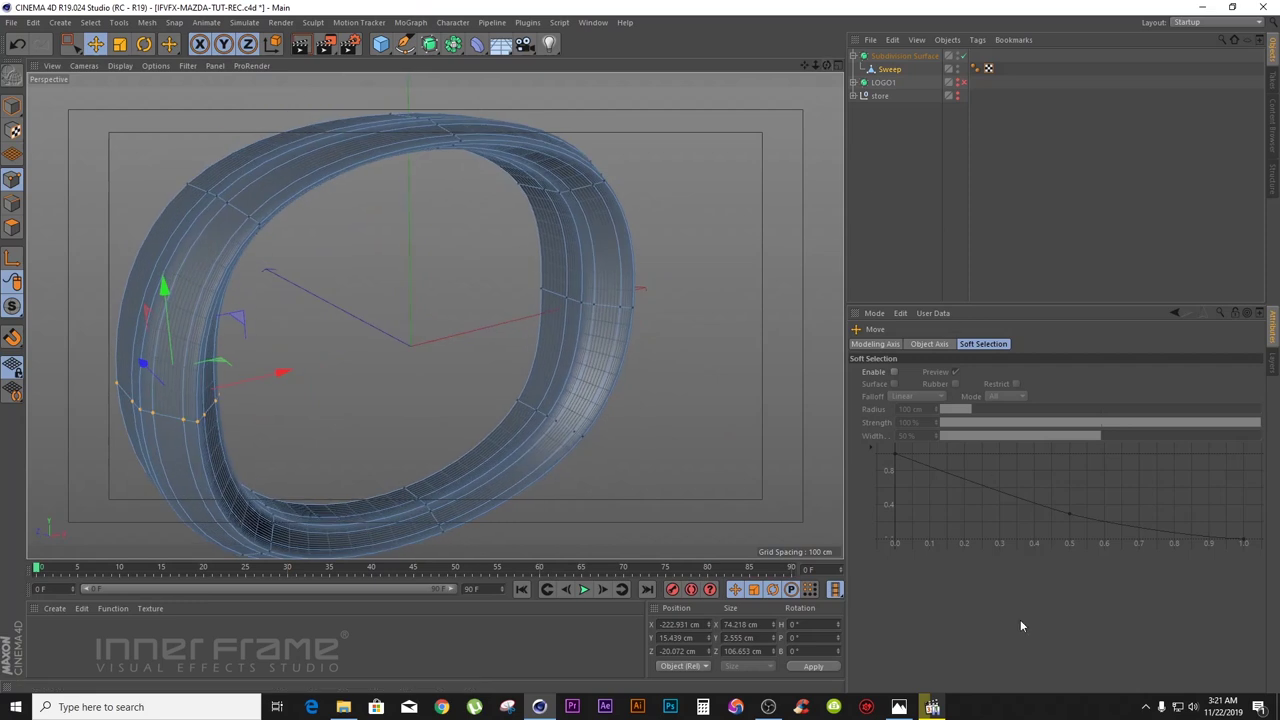
{"action": "left_click", "coordinate": [932, 707]}
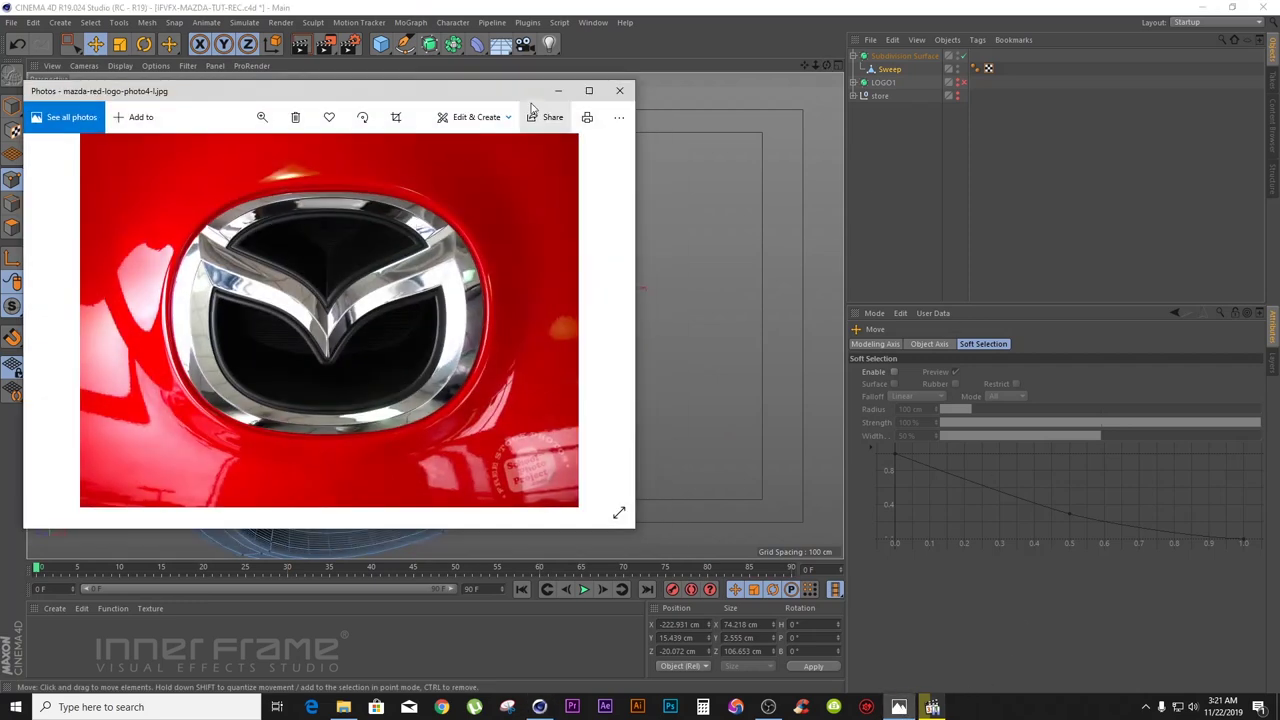
{"action": "left_click", "coordinate": [561, 92]}
{"action": "left_click_drag", "start_coordinate": [826, 67], "coordinate": [434, 315]}
- With the ring's smoothing temporarily off, try moving its front edge loops back to about Z -45 cm
{"action": "left_click", "coordinate": [962, 56]}
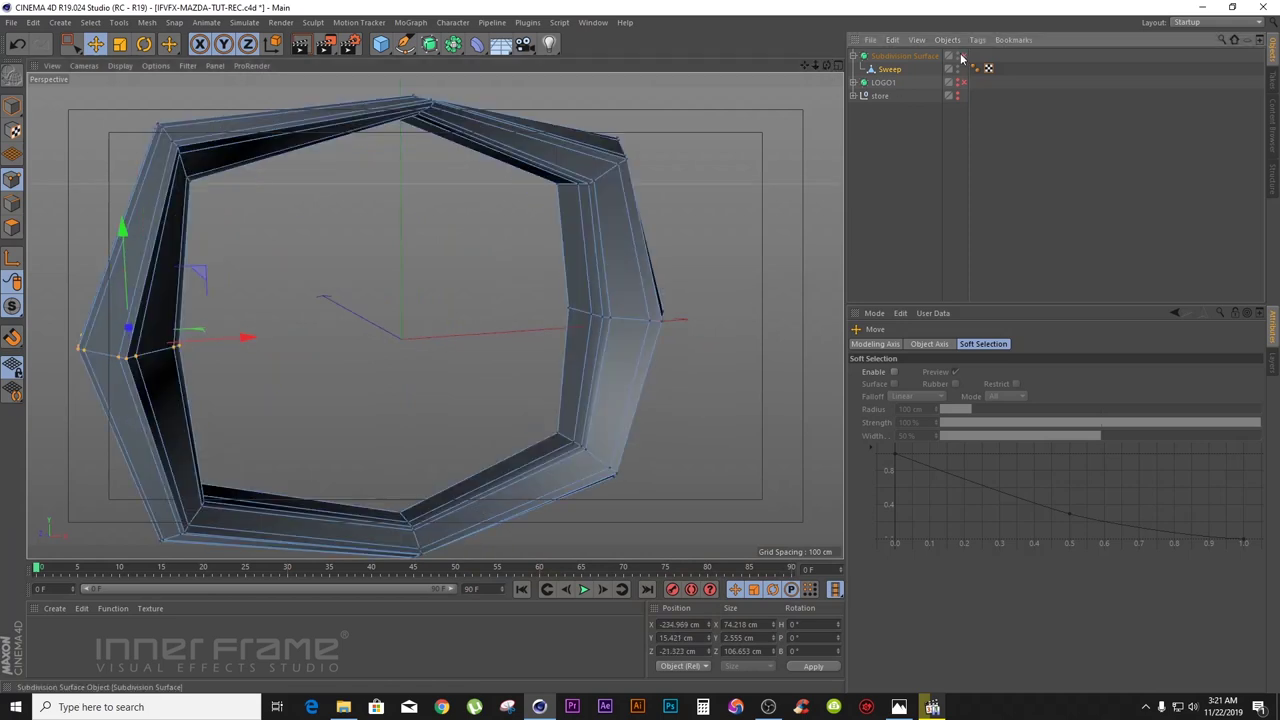
{"action": "left_click_drag", "start_coordinate": [826, 65], "coordinate": [434, 315]}
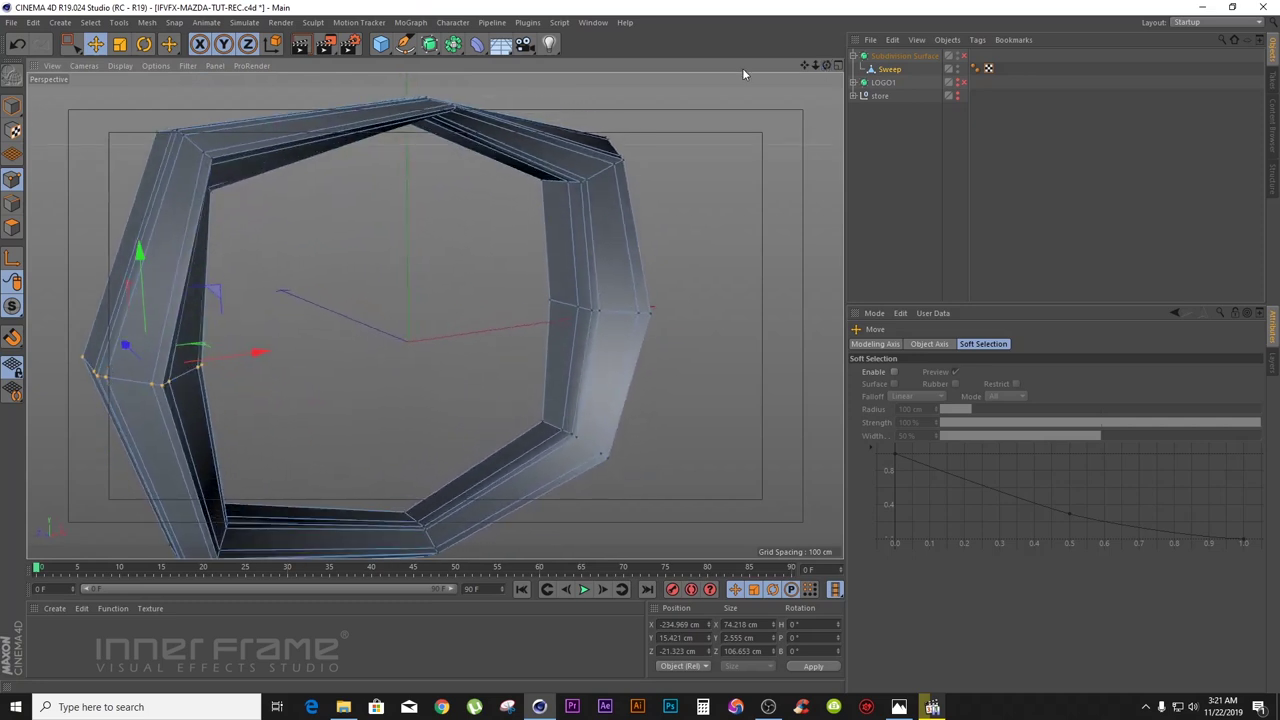
{"action": "double_click", "coordinate": [203, 158]}
{"action": "double_click", "coordinate": [207, 183], "text": "shift"}
{"action": "left_click_drag", "start_coordinate": [838, 67], "coordinate": [838, 67]}
{"action": "double_click", "coordinate": [184, 137], "text": "shift"}
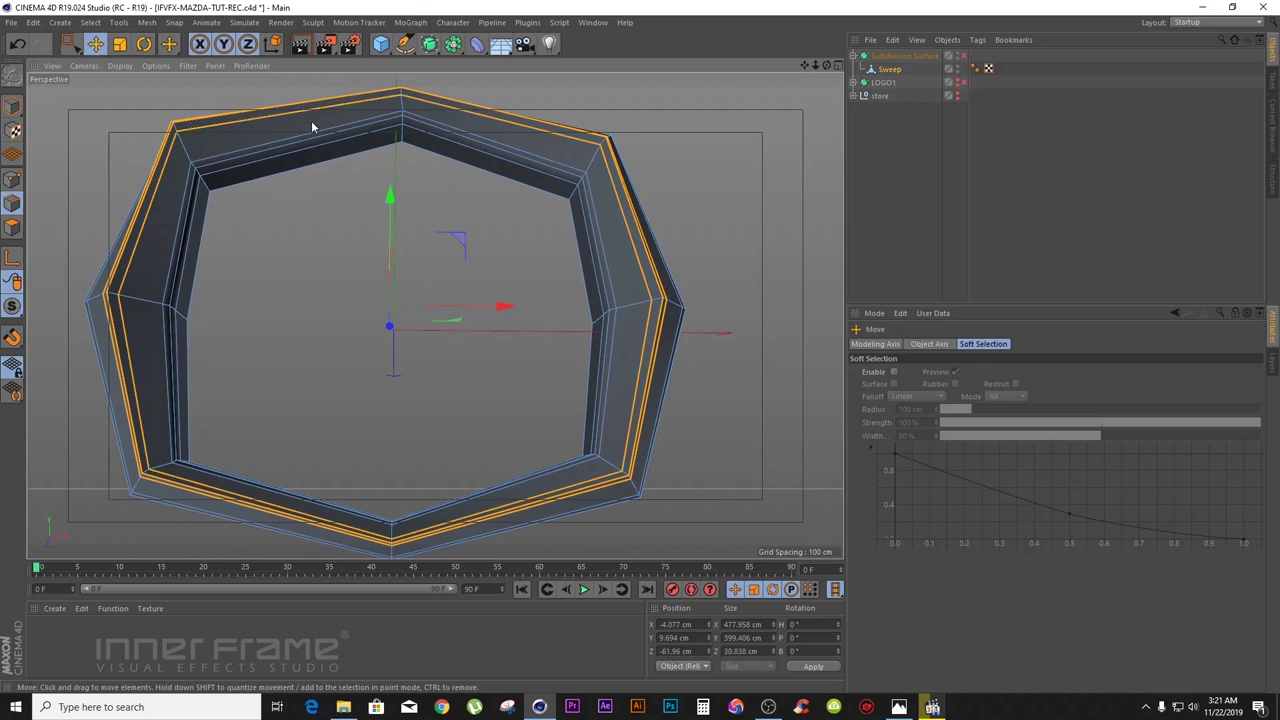
{"action": "mouse_move", "coordinate": [816, 67]}
{"action": "left_mouse_down"}
{"action": "mouse_move", "coordinate": [802, 67]}
{"action": "mouse_move", "coordinate": [827, 67]}
{"action": "left_mouse_up"}
{"action": "left_click_drag", "start_coordinate": [413, 387], "coordinate": [398, 385]}
{"action": "left_click_drag", "start_coordinate": [826, 67], "coordinate": [826, 67]}
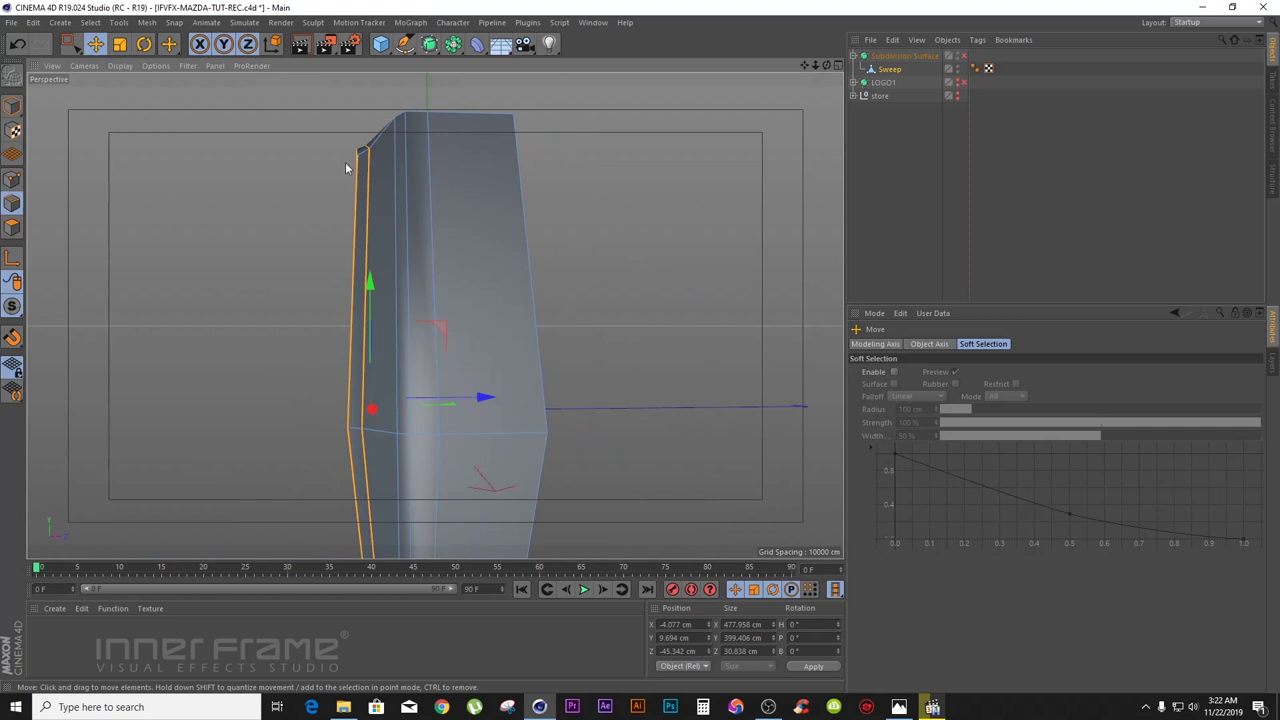
{"action": "left_click_drag", "start_coordinate": [822, 72], "coordinate": [827, 65]}
{"action": "left_click_drag", "start_coordinate": [435, 316], "coordinate": [435, 316], "text": "alt"}
{"action": "left_click", "coordinate": [889, 71]}
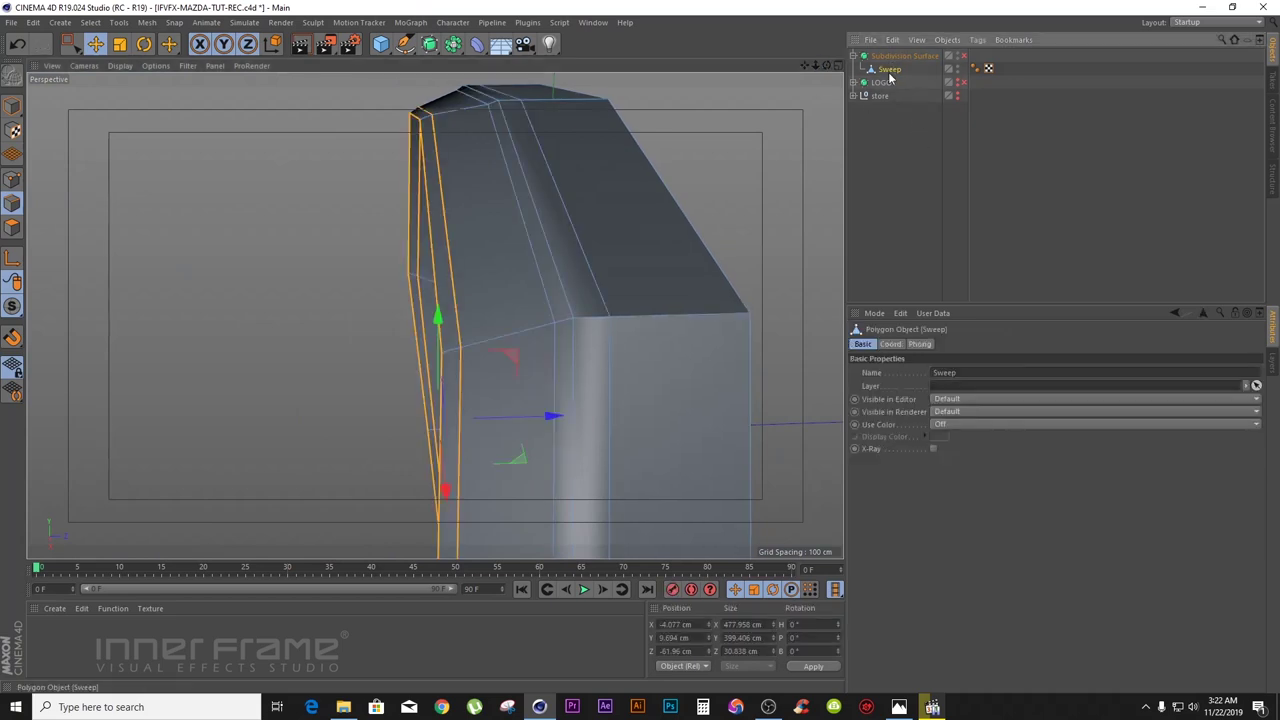
{"action": "left_click", "coordinate": [926, 57]}
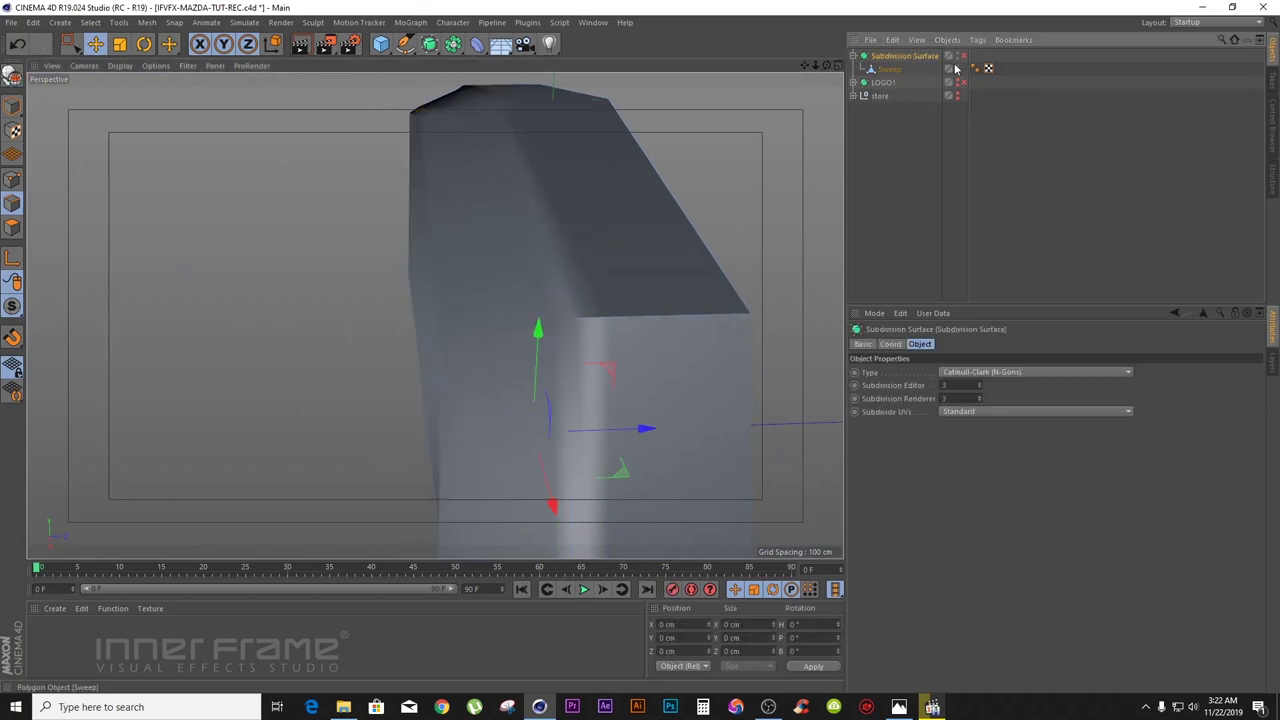
{"action": "left_click", "coordinate": [963, 56]}
- Scale the whole ring along its depth to about 64 cm
{"action": "left_click_drag", "start_coordinate": [834, 66], "coordinate": [434, 315]}
{"action": "left_click", "coordinate": [120, 44]}
{"action": "left_click", "coordinate": [494, 207]}
{"action": "left_click_drag", "start_coordinate": [708, 363], "coordinate": [672, 367]}
{"action": "mouse_move", "coordinate": [805, 67]}
{"action": "left_mouse_down"}
{"action": "mouse_move", "coordinate": [434, 315]}
{"action": "mouse_move", "coordinate": [822, 70]}
{"action": "left_mouse_up"}
{"action": "left_click_drag", "start_coordinate": [434, 315], "coordinate": [435, 316], "text": "alt"}
{"action": "left_click_drag", "start_coordinate": [828, 67], "coordinate": [578, 330]}
{"action": "left_click_drag", "start_coordinate": [505, 347], "coordinate": [504, 347]}
{"action": "left_click_drag", "start_coordinate": [827, 66], "coordinate": [703, 161]}
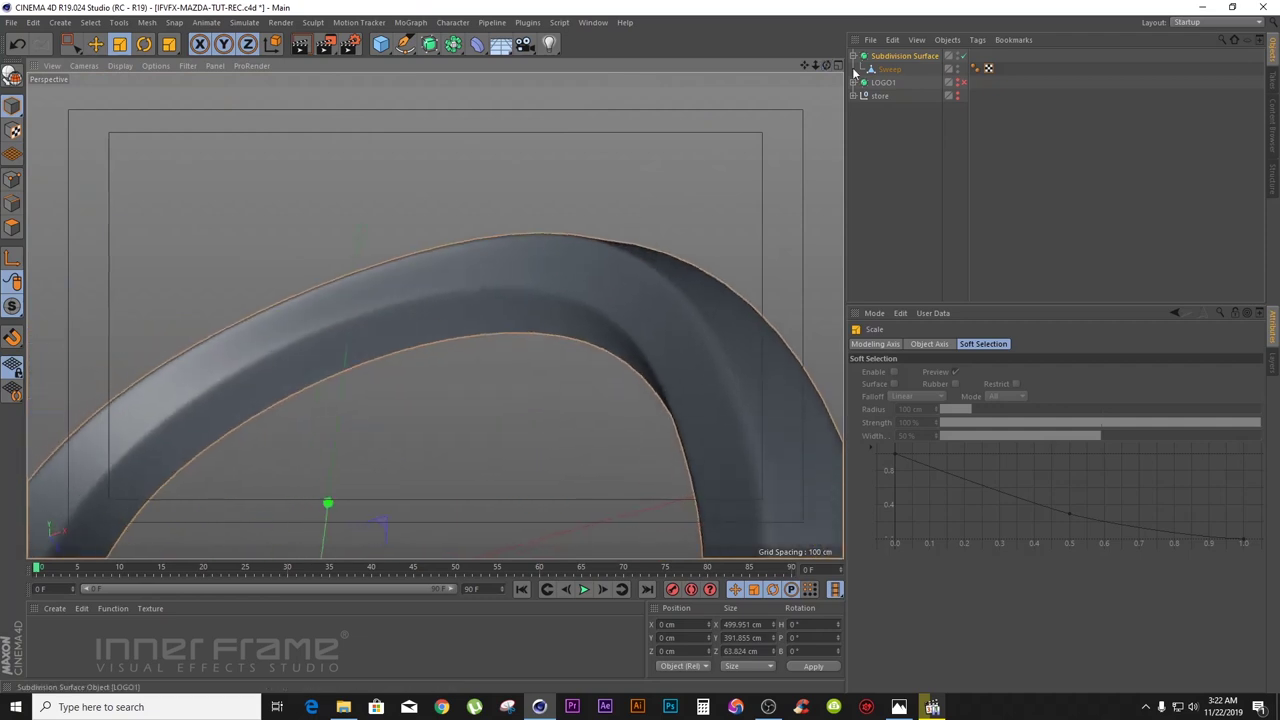
- Turn the LOGO1 wing shape back on inside the ring
{"action": "left_click_drag", "start_coordinate": [826, 66], "coordinate": [930, 212]}
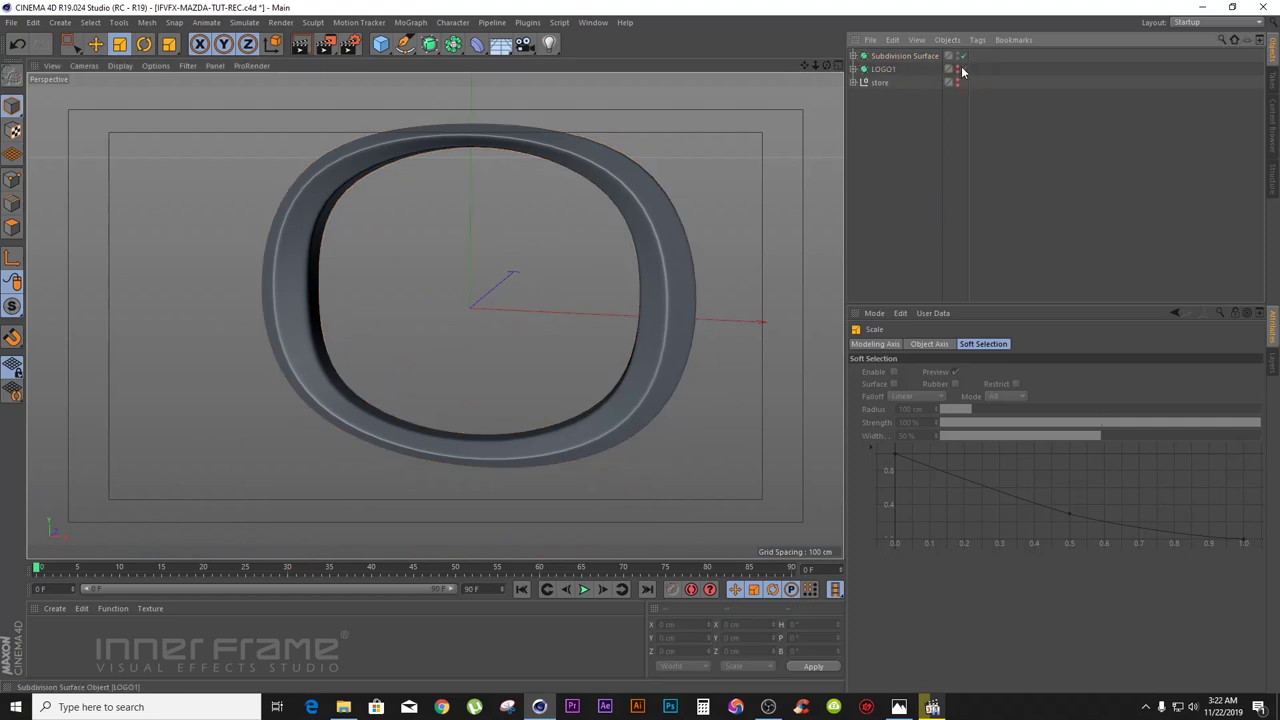
{"action": "left_click", "coordinate": [958, 68]}
{"action": "left_click_drag", "start_coordinate": [827, 66], "coordinate": [434, 315]}
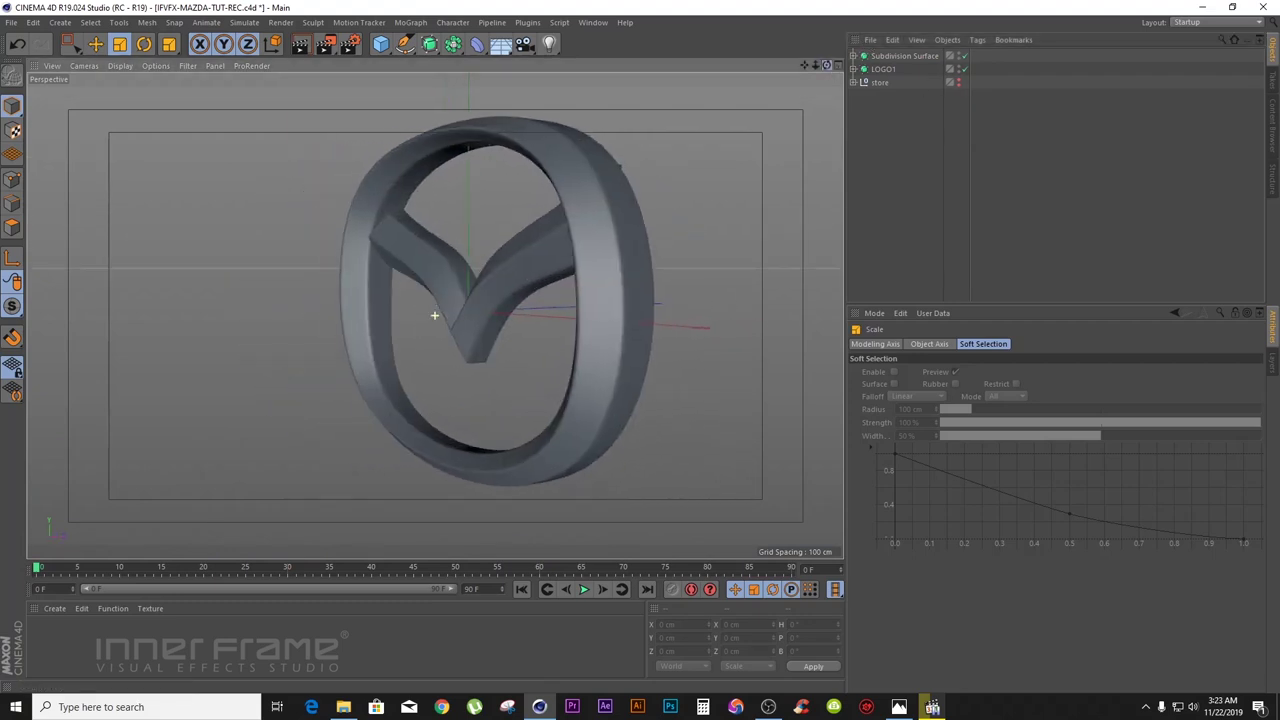
- Move the LOGO1 wing shape forward out of the ring to about Z -47 cm
{"action": "left_click", "coordinate": [839, 65]}
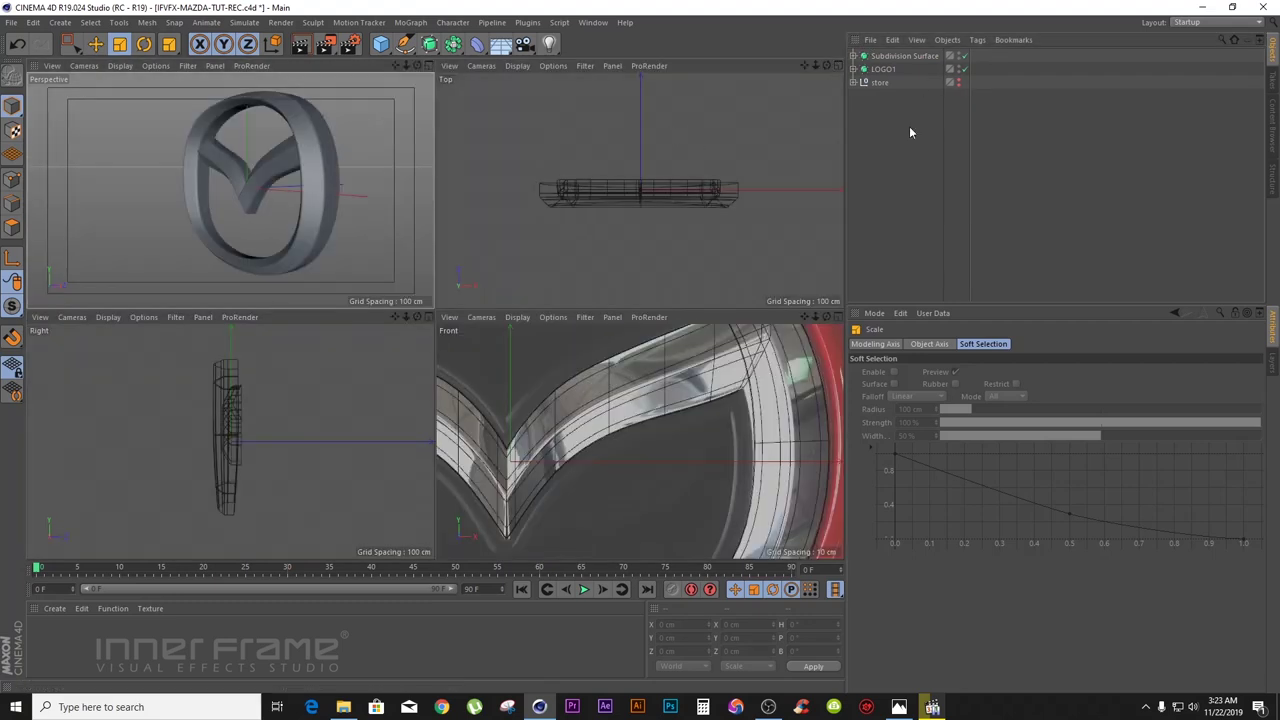
{"action": "left_click", "coordinate": [884, 70]}
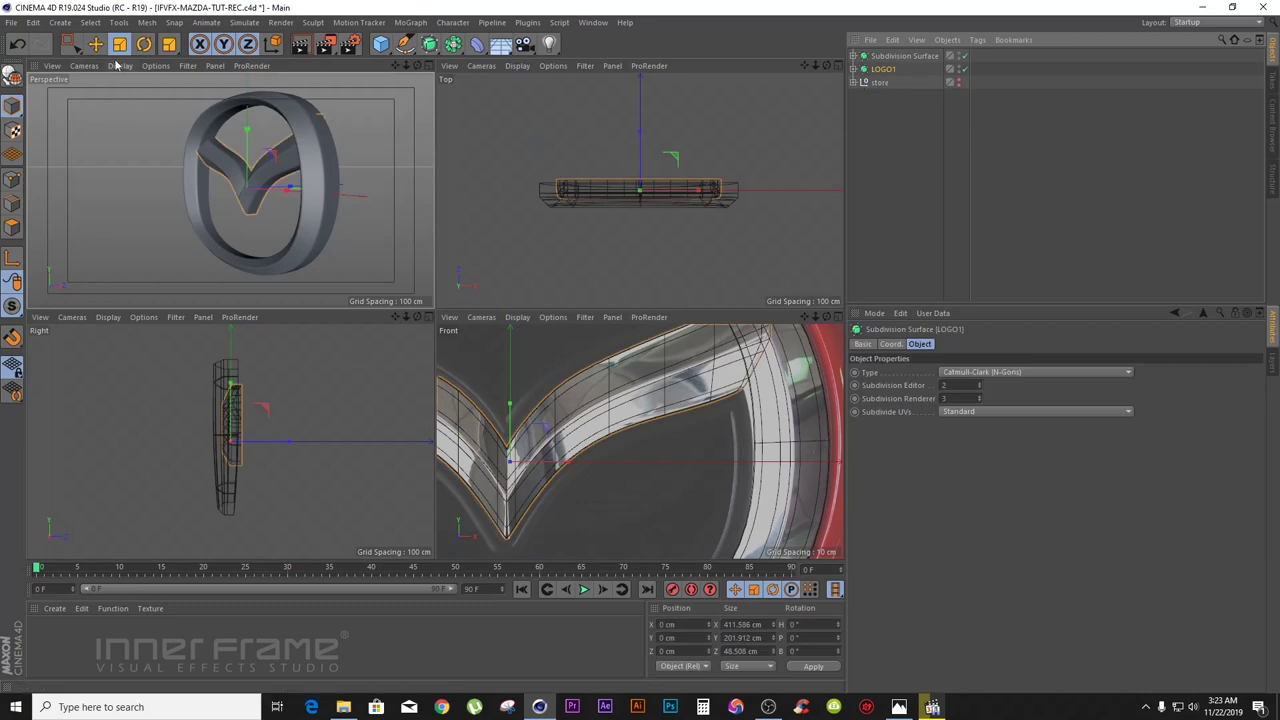
{"action": "key", "text": "e"}
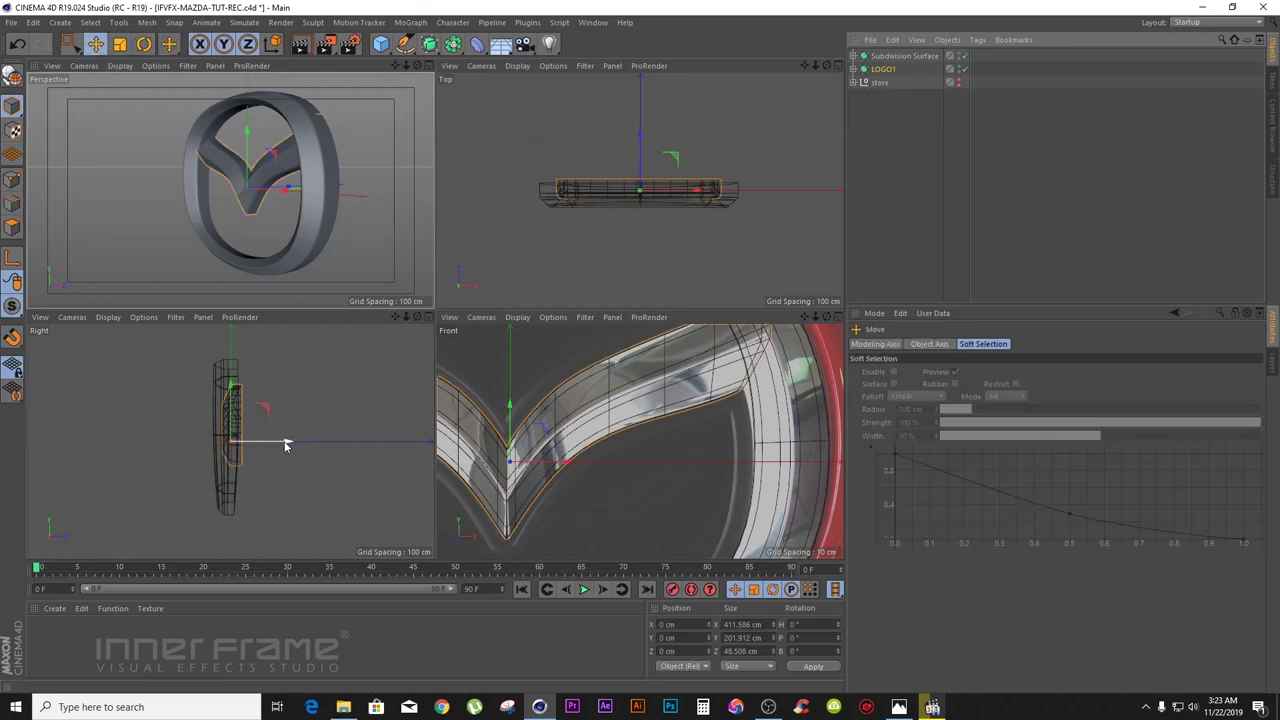
{"action": "left_click_drag", "start_coordinate": [285, 444], "coordinate": [266, 448]}
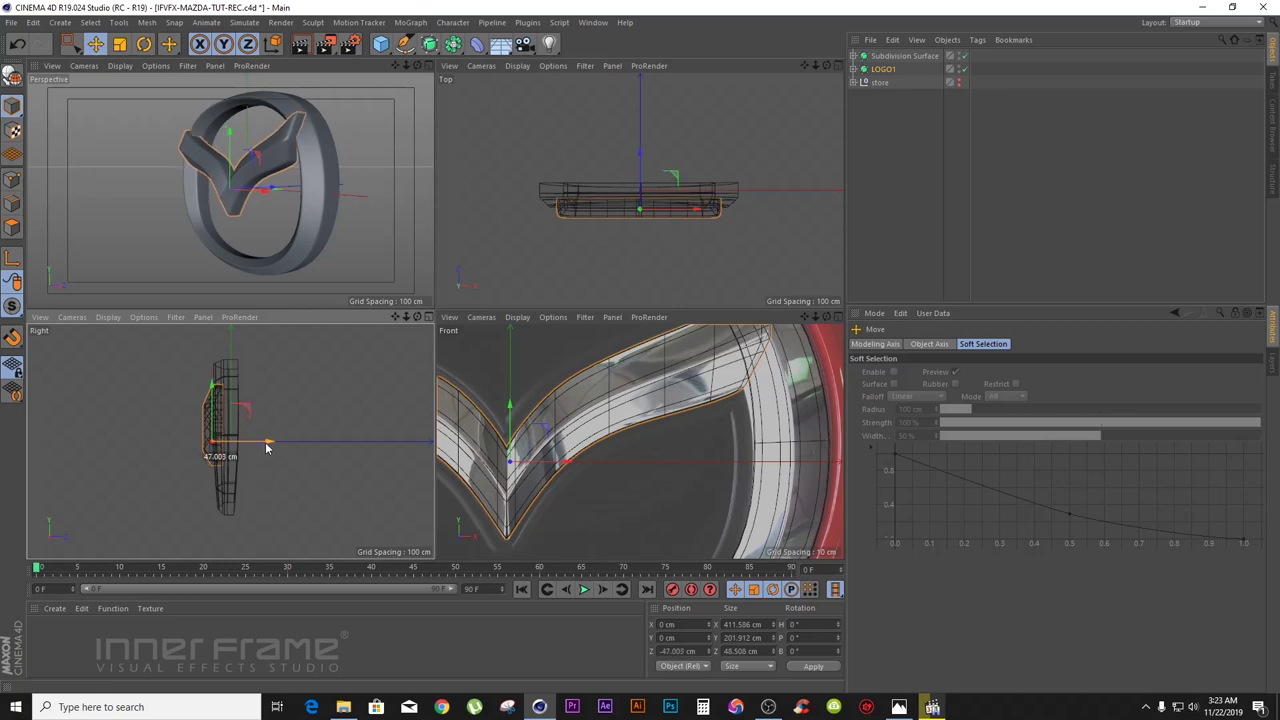
{"action": "left_click", "coordinate": [429, 65]}
{"action": "left_click_drag", "start_coordinate": [826, 65], "coordinate": [912, 78]}
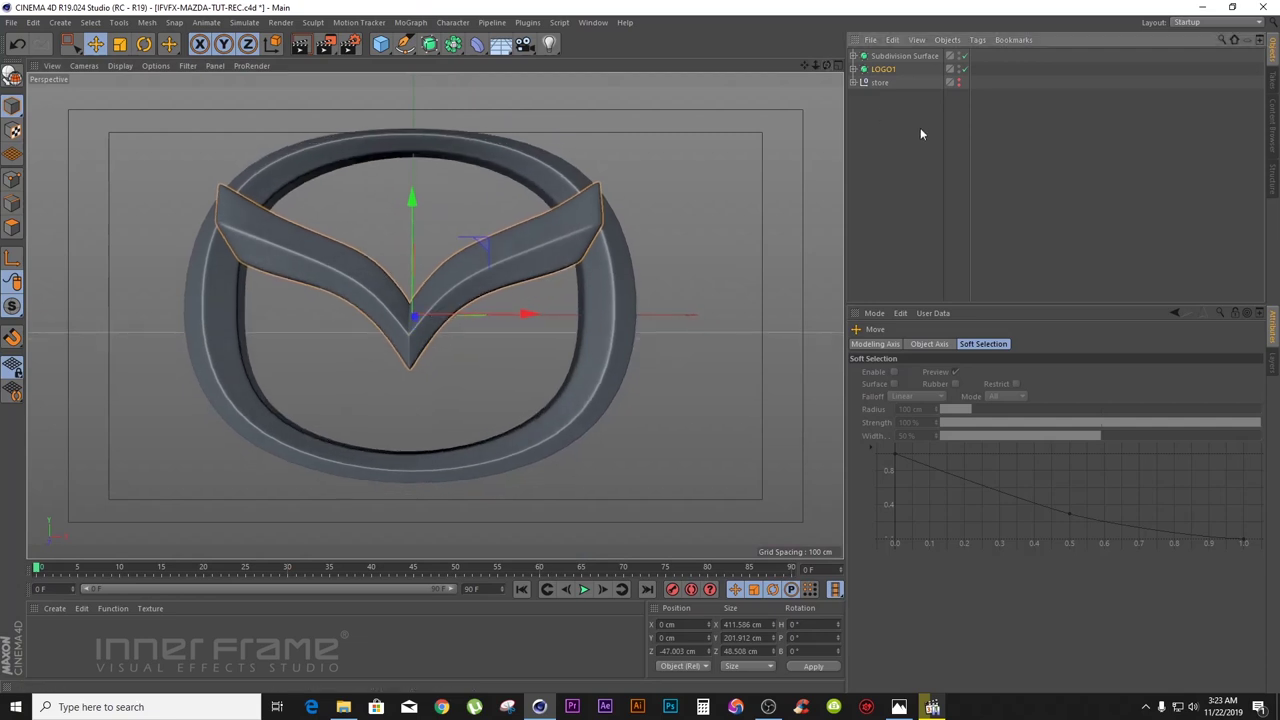
{"action": "left_click", "coordinate": [920, 129]}
- Open the LOGO1 mesh for edge editing and switch off the ring's subdivision surface to isolate the wing shape
{"action": "mouse_move", "coordinate": [440, 312]}
{"action": "left_mouse_down", "text": "alt"}
{"action": "mouse_move", "coordinate": [425, 300]}
{"action": "mouse_move", "coordinate": [434, 315]}
{"action": "left_mouse_up", "text": "alt"}
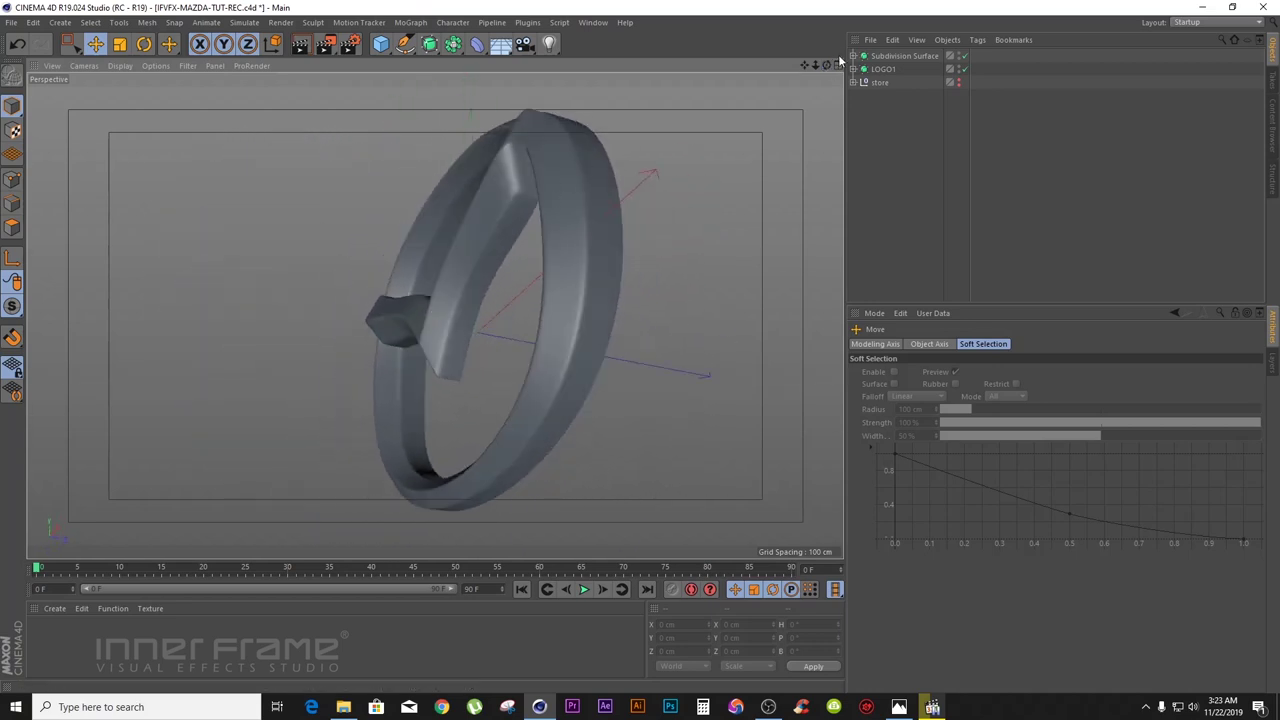
{"action": "left_click_drag", "start_coordinate": [826, 66], "coordinate": [434, 315]}
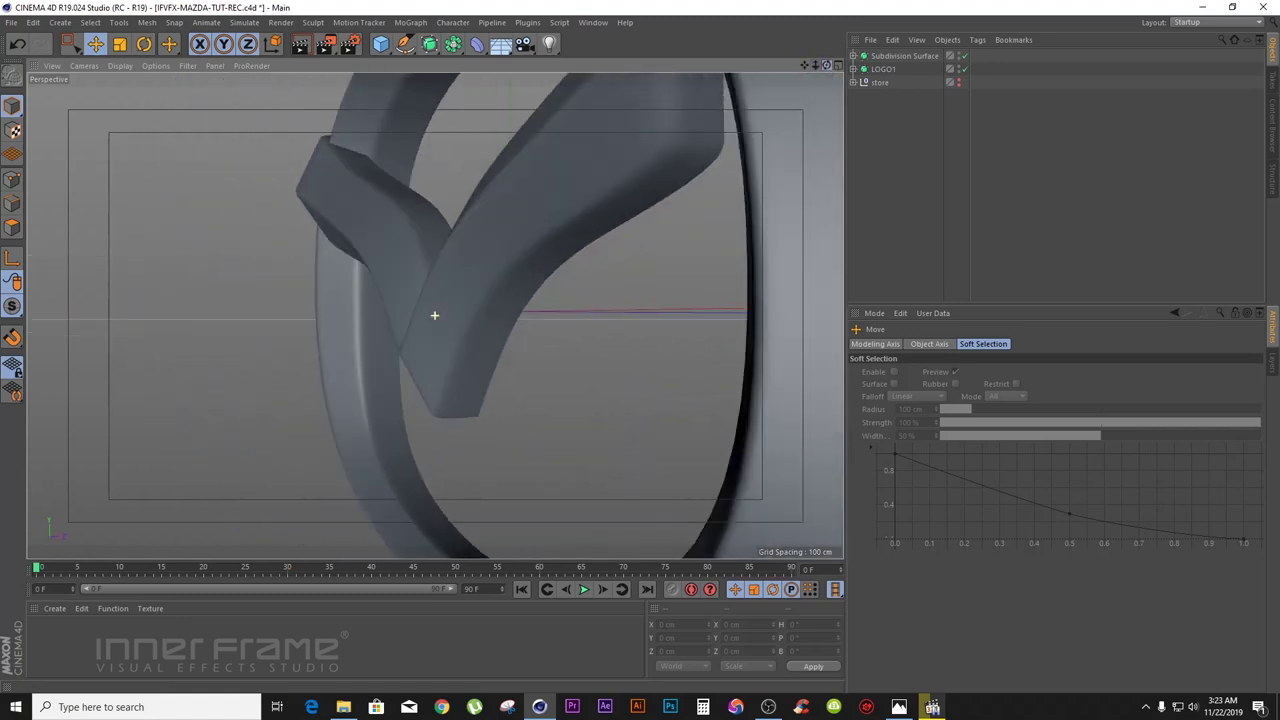
{"action": "left_click_drag", "start_coordinate": [816, 66], "coordinate": [434, 306]}
{"action": "left_click", "coordinate": [880, 70]}
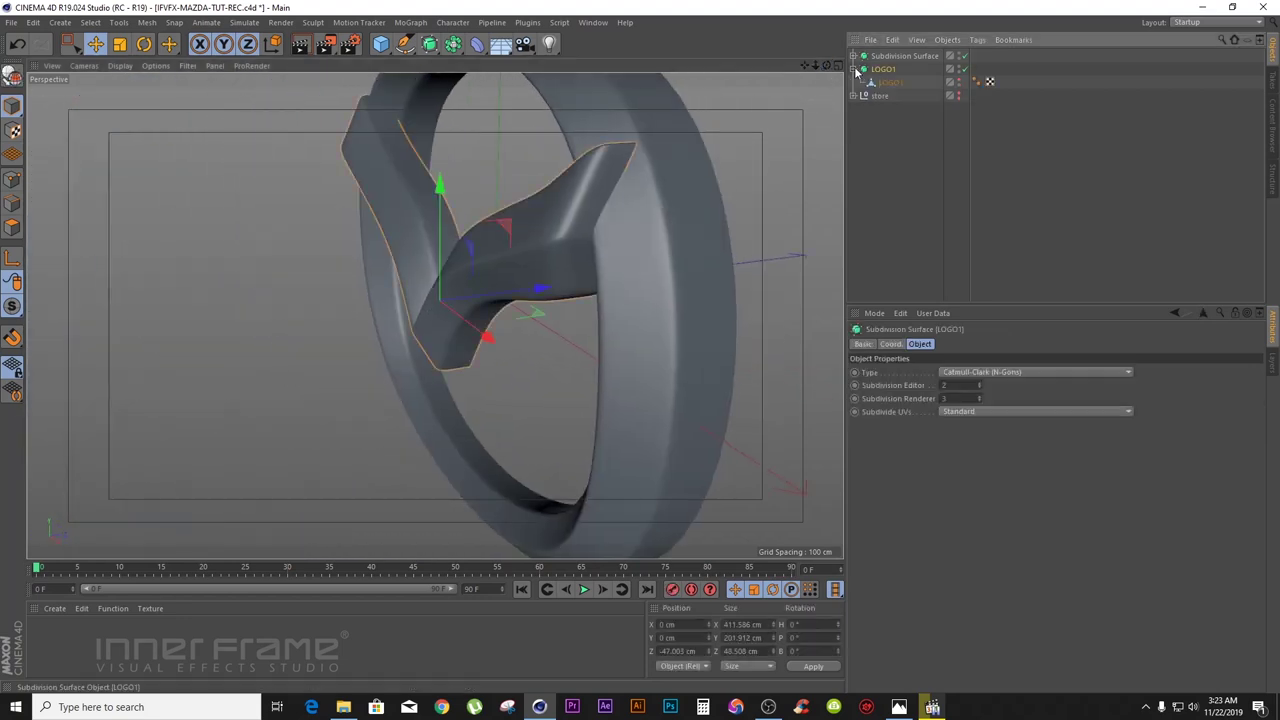
{"action": "left_click", "coordinate": [881, 86]}
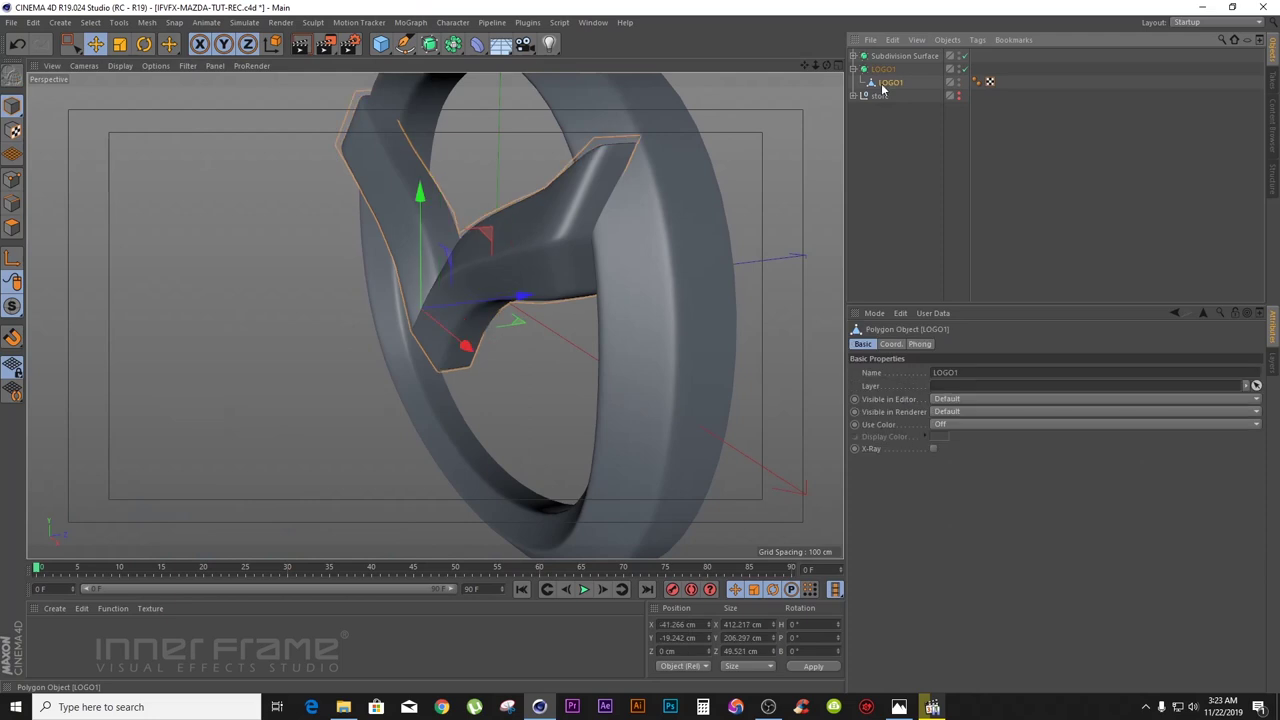
{"action": "left_click", "coordinate": [22, 206]}
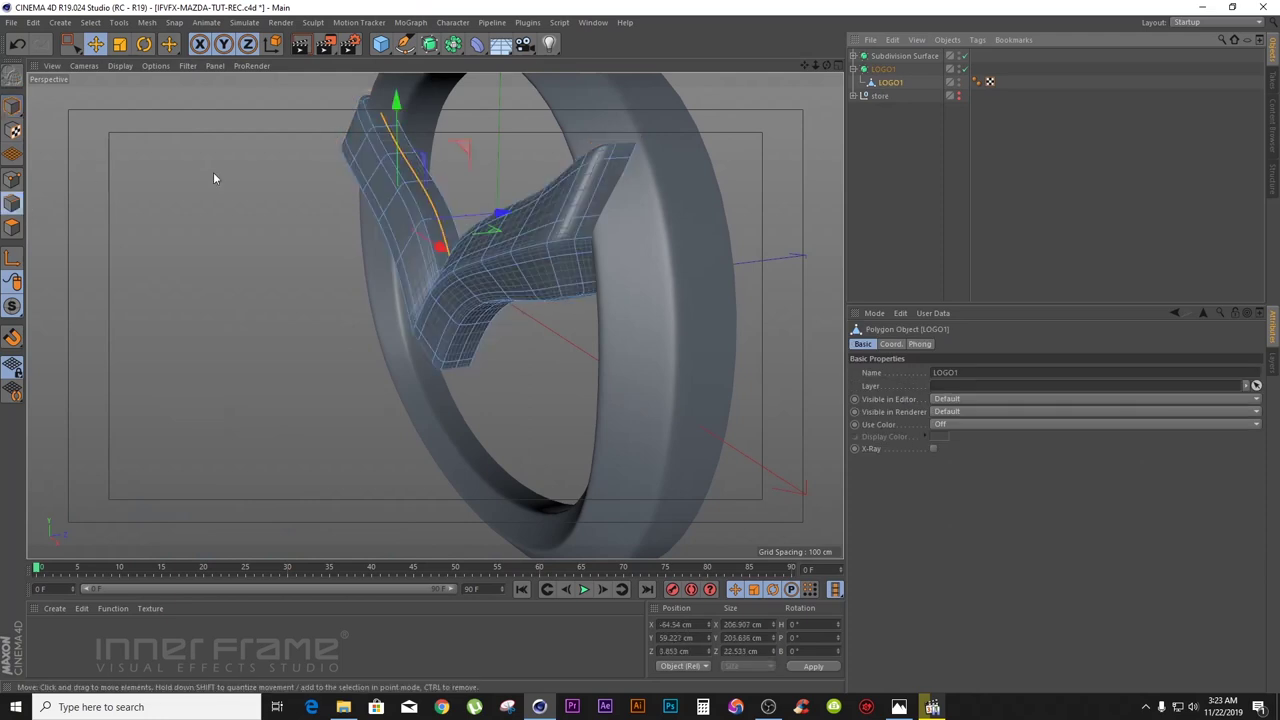
{"action": "left_click", "coordinate": [966, 58]}
{"action": "left_click", "coordinate": [966, 58]}
{"action": "left_click", "coordinate": [966, 58]}
{"action": "left_click", "coordinate": [961, 58]}
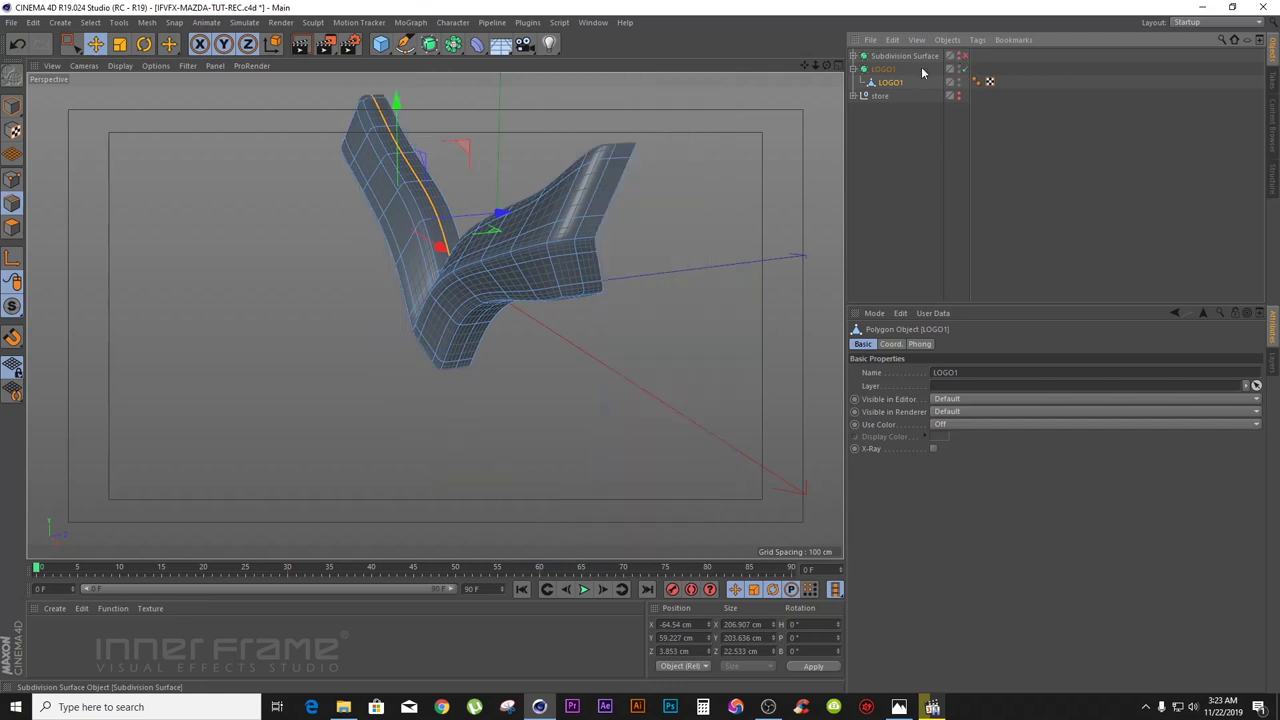
- Extend the wing mesh's open back border to about Z 29 cm with smoothing off, and turn LOGO1's smoothing and the ring back on
{"action": "left_click_drag", "start_coordinate": [828, 66], "coordinate": [434, 314]}
{"action": "left_click", "coordinate": [767, 127]}
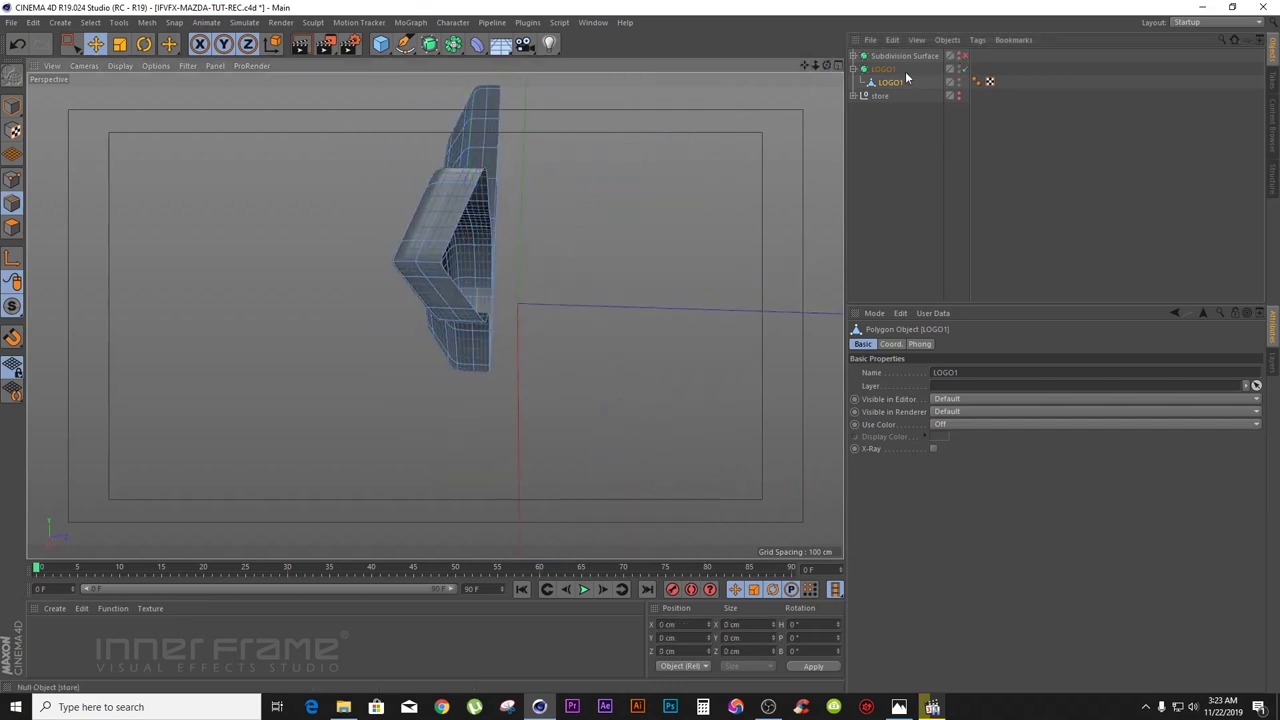
{"action": "left_click", "coordinate": [966, 72]}
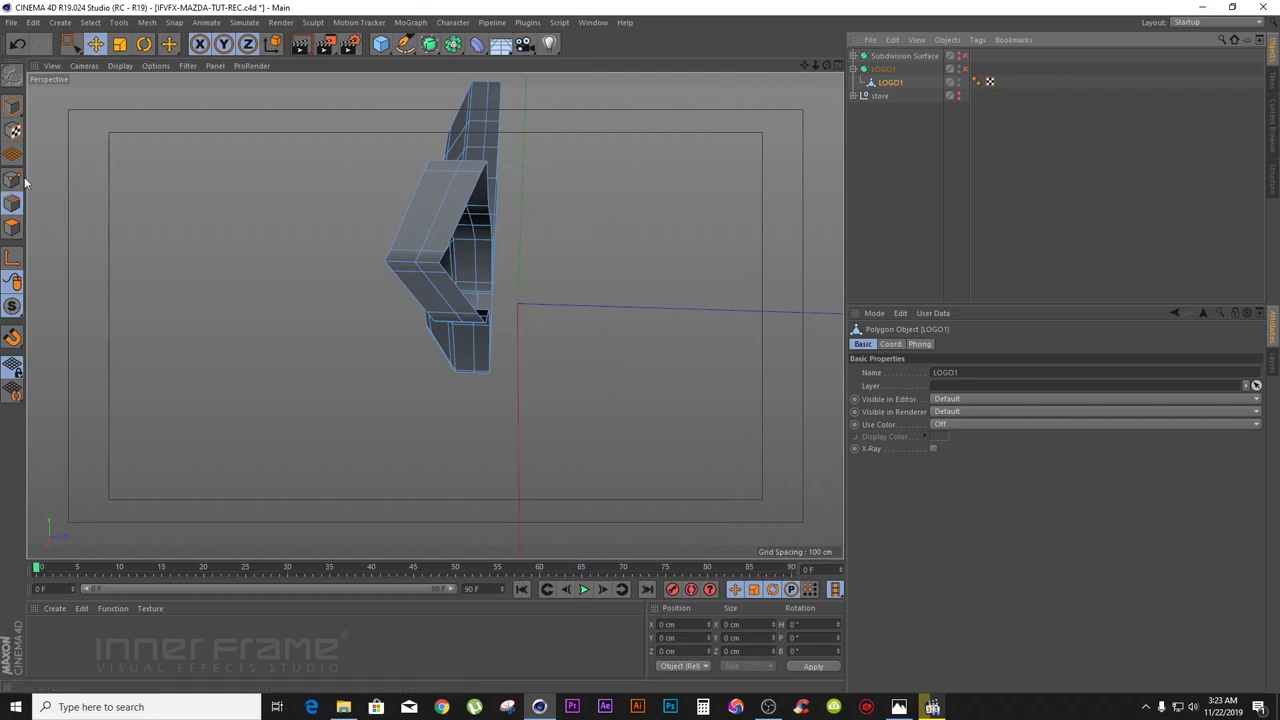
{"action": "left_click", "coordinate": [463, 213]}
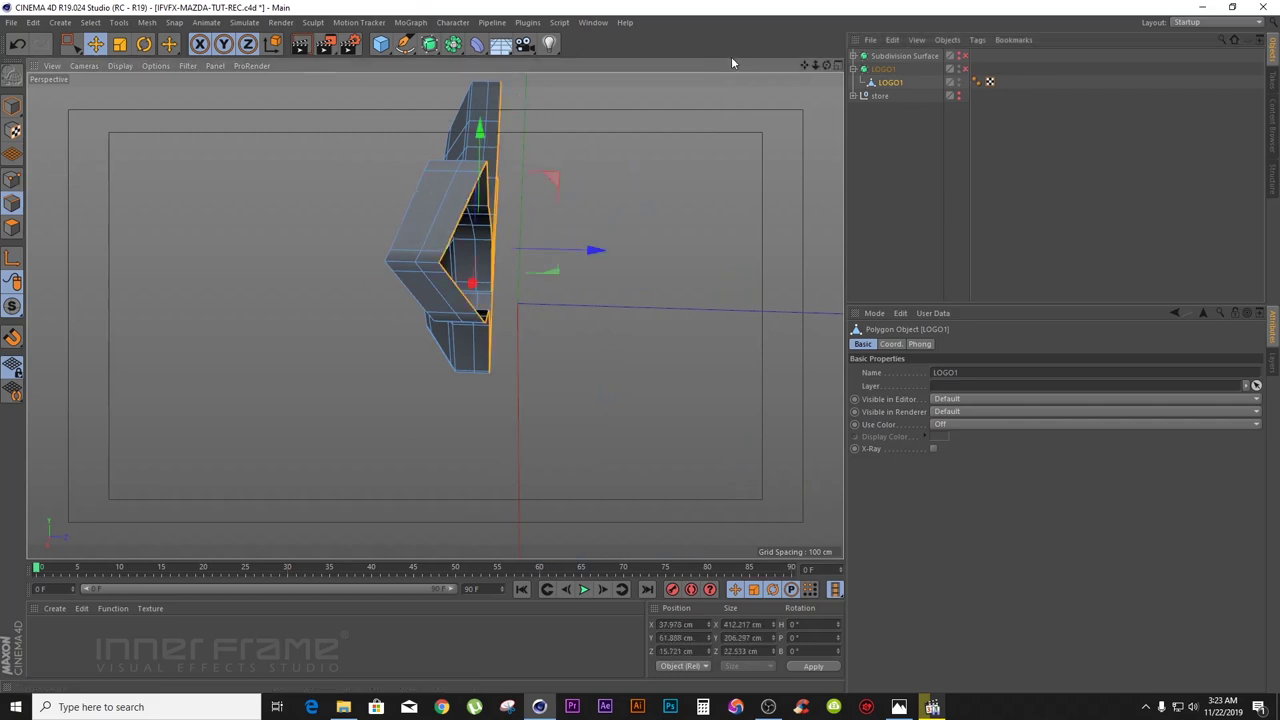
{"action": "left_click_drag", "start_coordinate": [828, 67], "coordinate": [650, 72]}
{"action": "left_click_drag", "start_coordinate": [803, 69], "coordinate": [829, 68]}
{"action": "left_click_drag", "start_coordinate": [614, 323], "coordinate": [657, 320]}
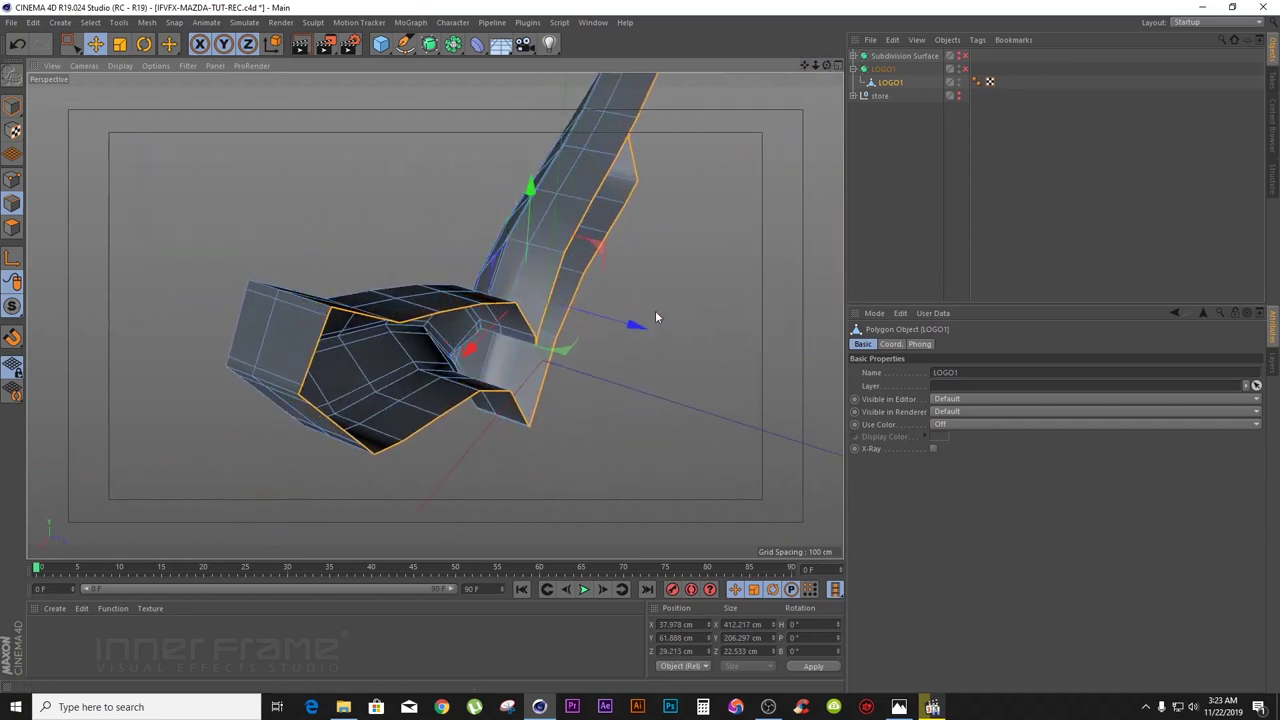
{"action": "left_click", "coordinate": [966, 70]}
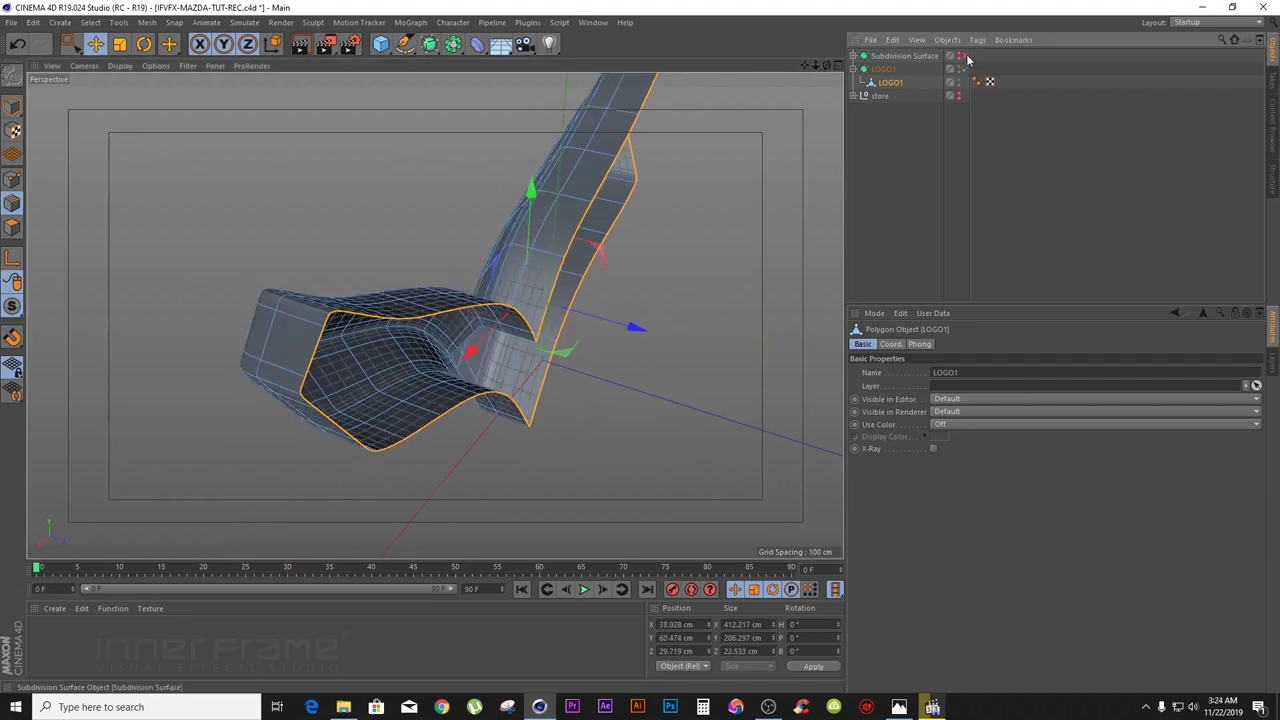
{"action": "left_click", "coordinate": [962, 58]}
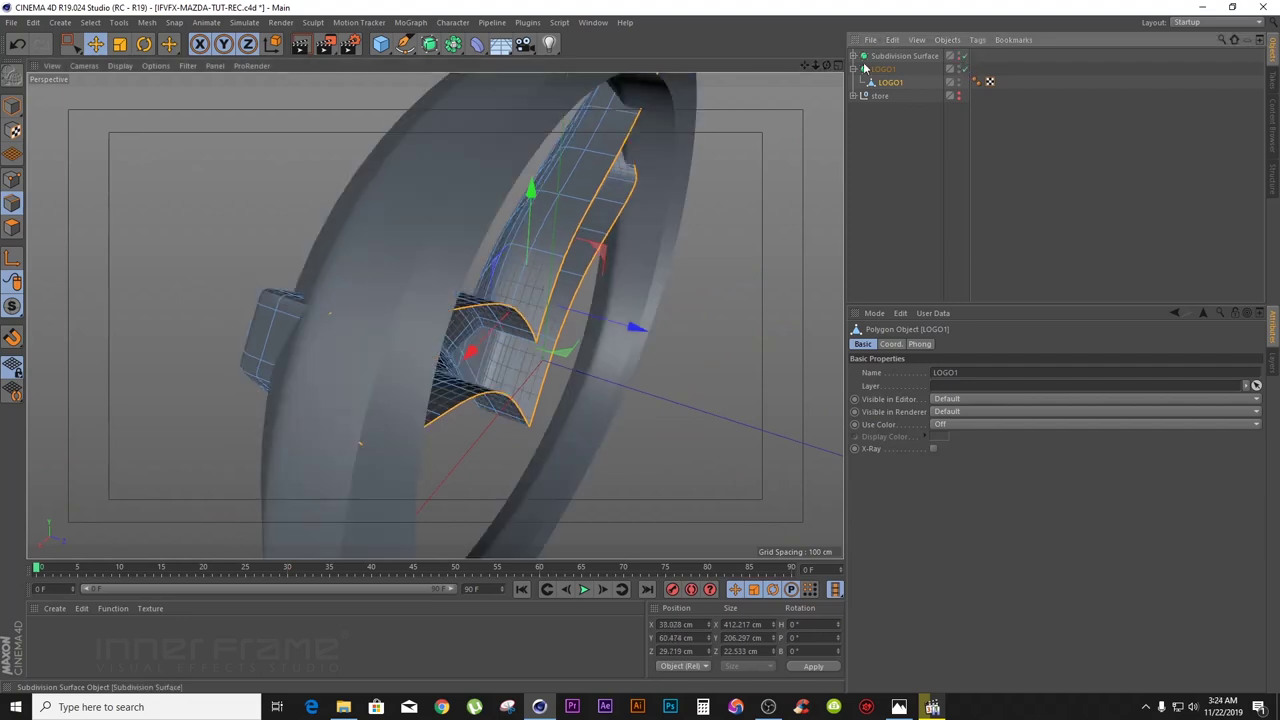
- Move the wing mesh's open back border to about Z 25 cm
{"action": "left_click_drag", "start_coordinate": [827, 65], "coordinate": [374, 256]}
{"action": "left_click_drag", "start_coordinate": [827, 65], "coordinate": [792, 163]}
{"action": "mouse_move", "coordinate": [569, 415]}
{"action": "left_mouse_down"}
{"action": "mouse_move", "coordinate": [557, 417]}
{"action": "mouse_move", "coordinate": [572, 420]}
{"action": "left_mouse_up"}
{"action": "left_click_drag", "start_coordinate": [828, 66], "coordinate": [765, 85]}
{"action": "left_click_drag", "start_coordinate": [434, 315], "coordinate": [827, 66]}
{"action": "left_click", "coordinate": [120, 44]}
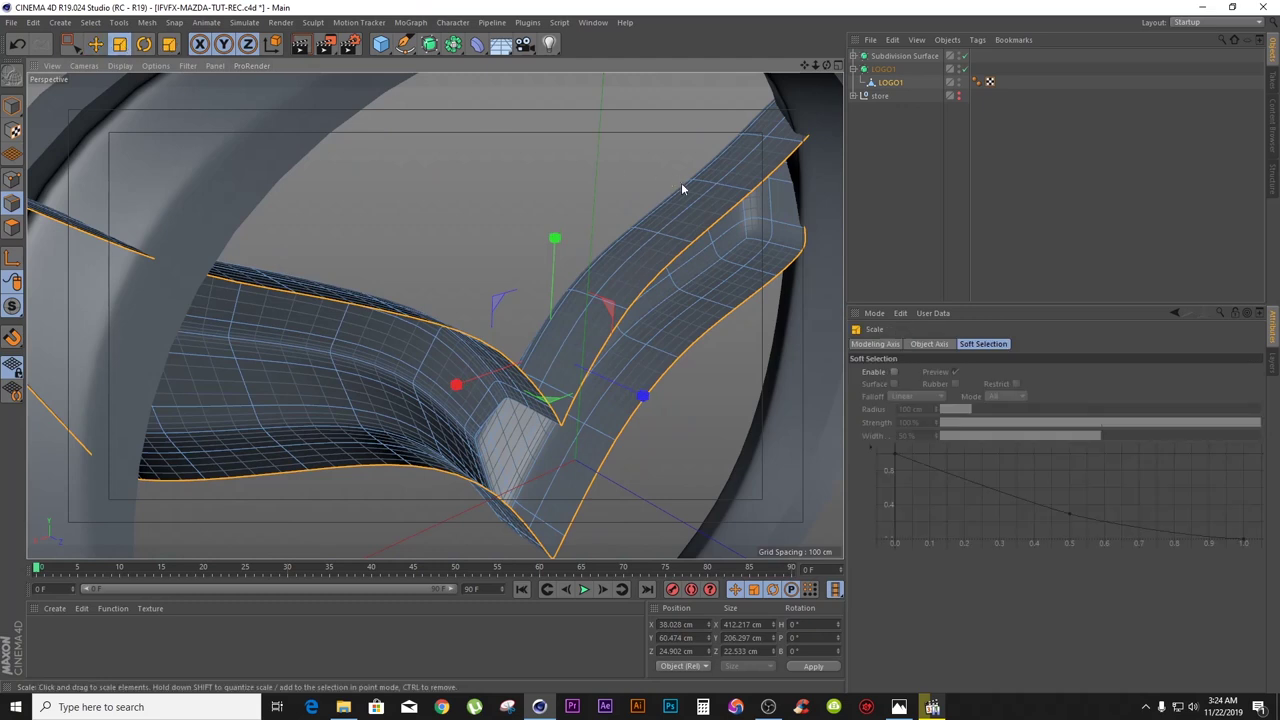
{"action": "left_click_drag", "start_coordinate": [684, 183], "coordinate": [677, 196]}
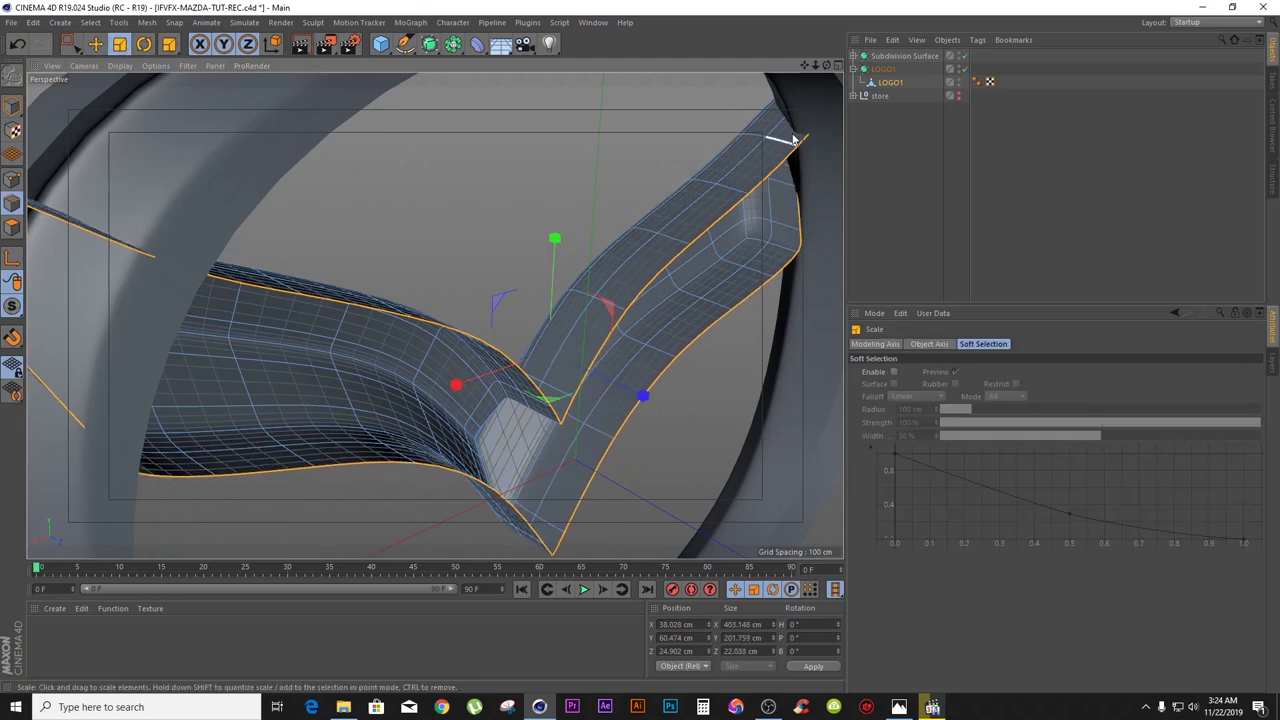
{"action": "key", "text": "ctrl+z"}
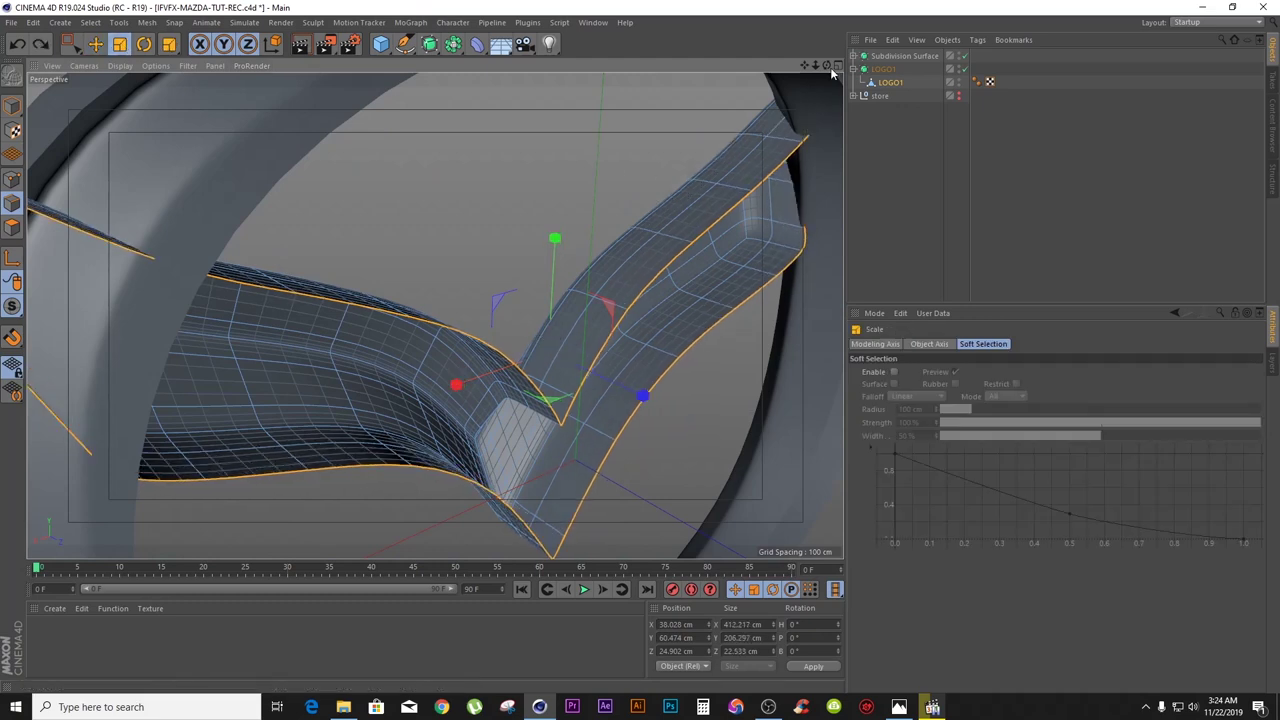
- Inspect the smoothed wing shape against the ring with the mesh wireframe out of the way
{"action": "left_click_drag", "start_coordinate": [346, 236], "coordinate": [435, 316], "text": "alt"}
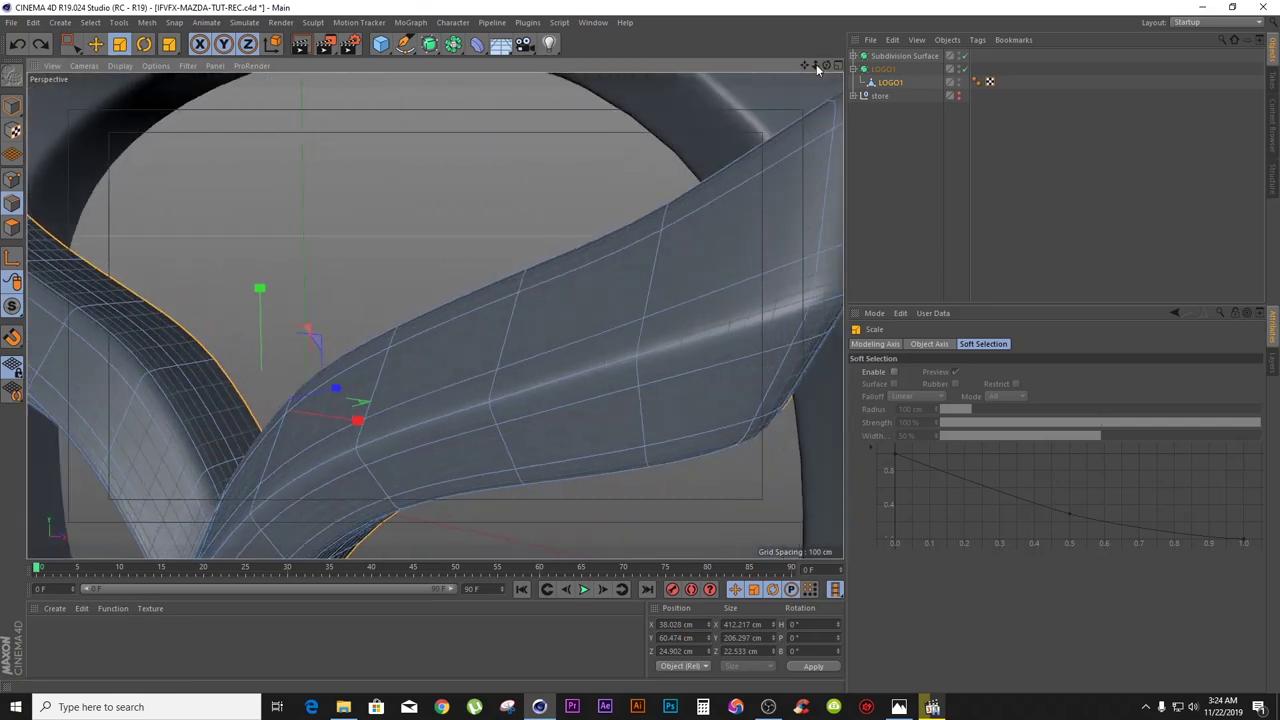
{"action": "left_click_drag", "start_coordinate": [815, 65], "coordinate": [782, 67]}
{"action": "left_click", "coordinate": [882, 70]}
{"action": "left_click", "coordinate": [445, 187]}
{"action": "left_click_drag", "start_coordinate": [445, 188], "coordinate": [445, 196]}
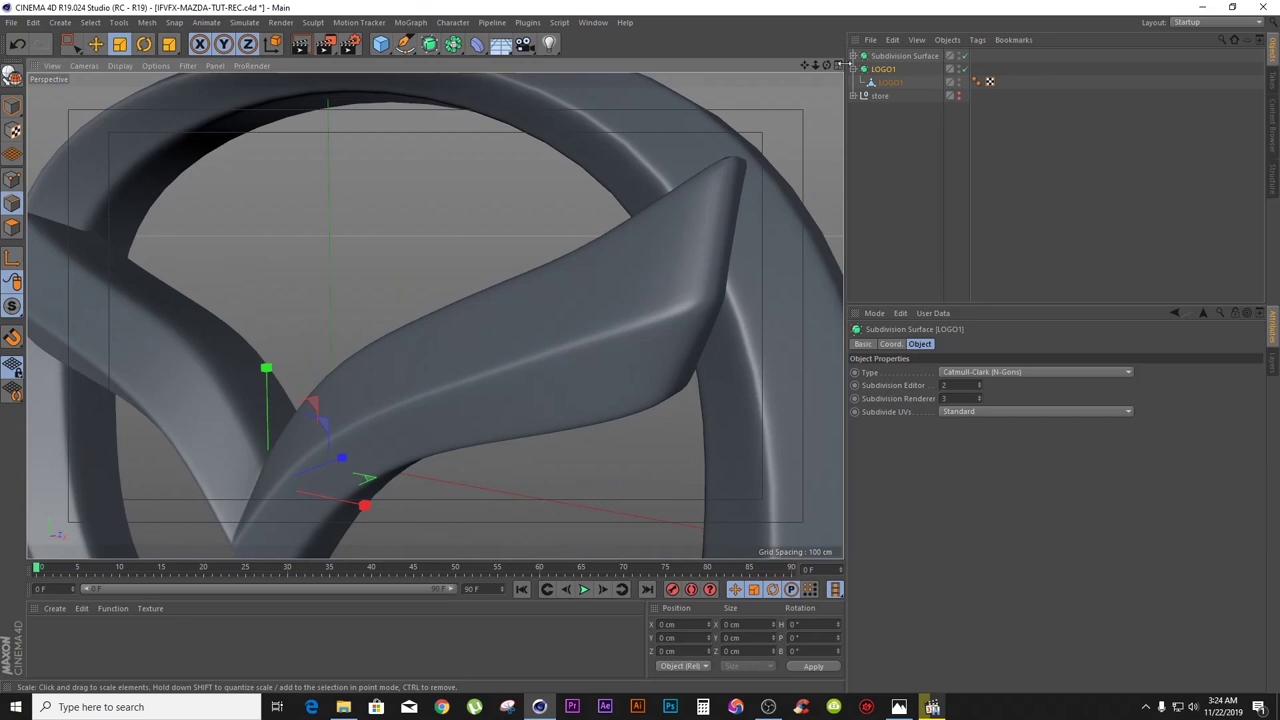
{"action": "mouse_move", "coordinate": [827, 65]}
{"action": "left_mouse_down"}
{"action": "mouse_move", "coordinate": [790, 95]}
{"action": "mouse_move", "coordinate": [760, 75]}
{"action": "mouse_move", "coordinate": [820, 50]}
{"action": "mouse_move", "coordinate": [802, 63]}
{"action": "mouse_move", "coordinate": [826, 69]}
{"action": "mouse_move", "coordinate": [806, 67]}
{"action": "left_mouse_up"}
{"action": "left_click", "coordinate": [903, 157]}
- Compare the emblem with the badge reference photo and the Mazda animation video, and put both windows away
{"action": "left_click", "coordinate": [898, 706]}
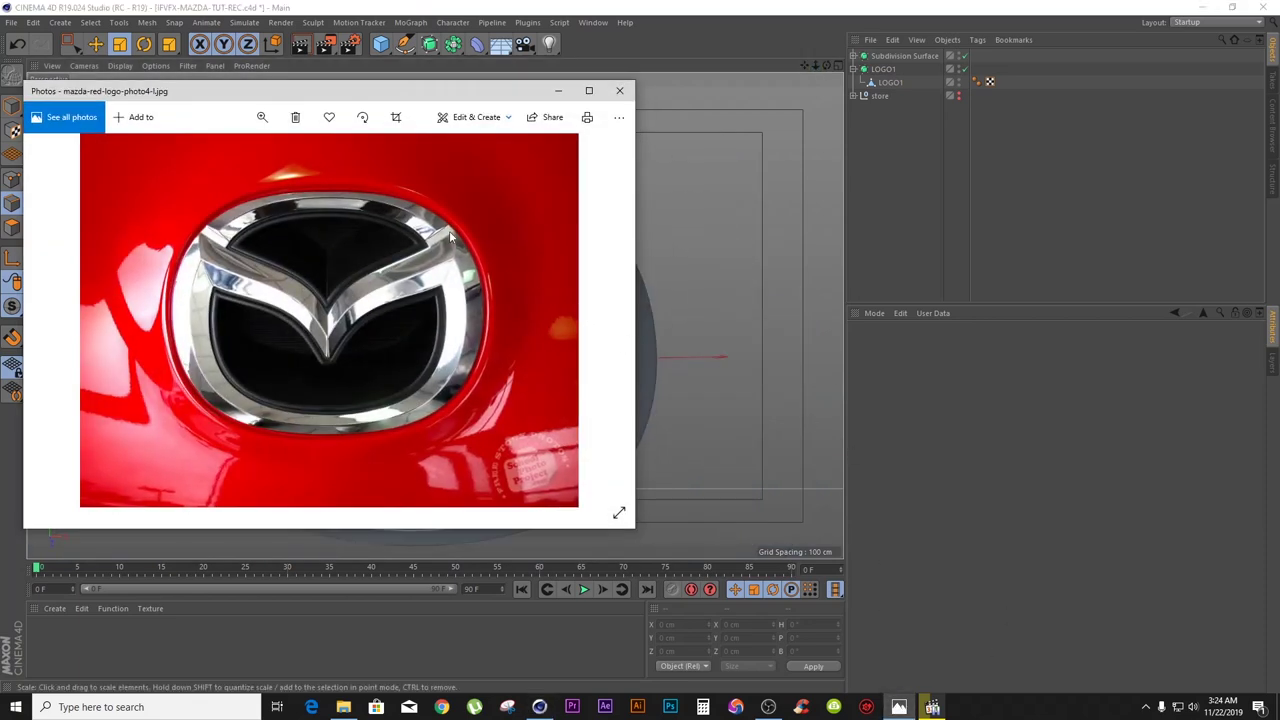
{"action": "left_click", "coordinate": [930, 707]}
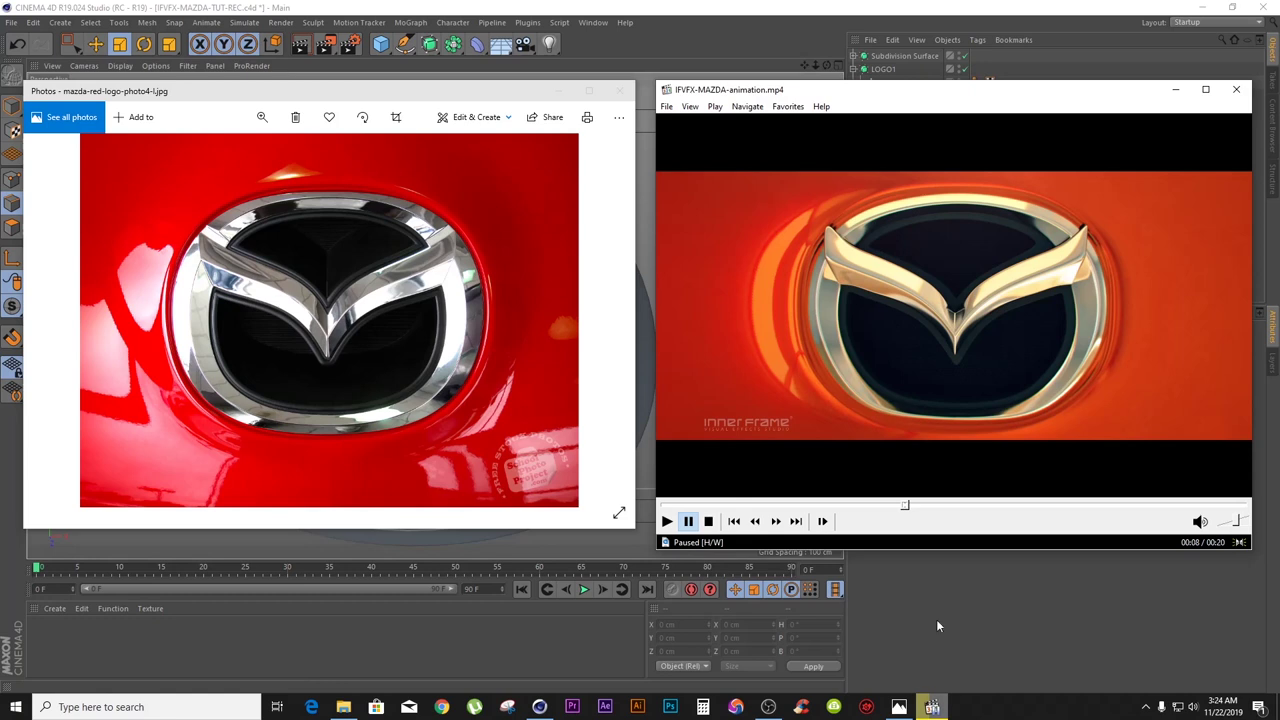
{"action": "left_click", "coordinate": [1180, 90]}
{"action": "left_click", "coordinate": [619, 90]}
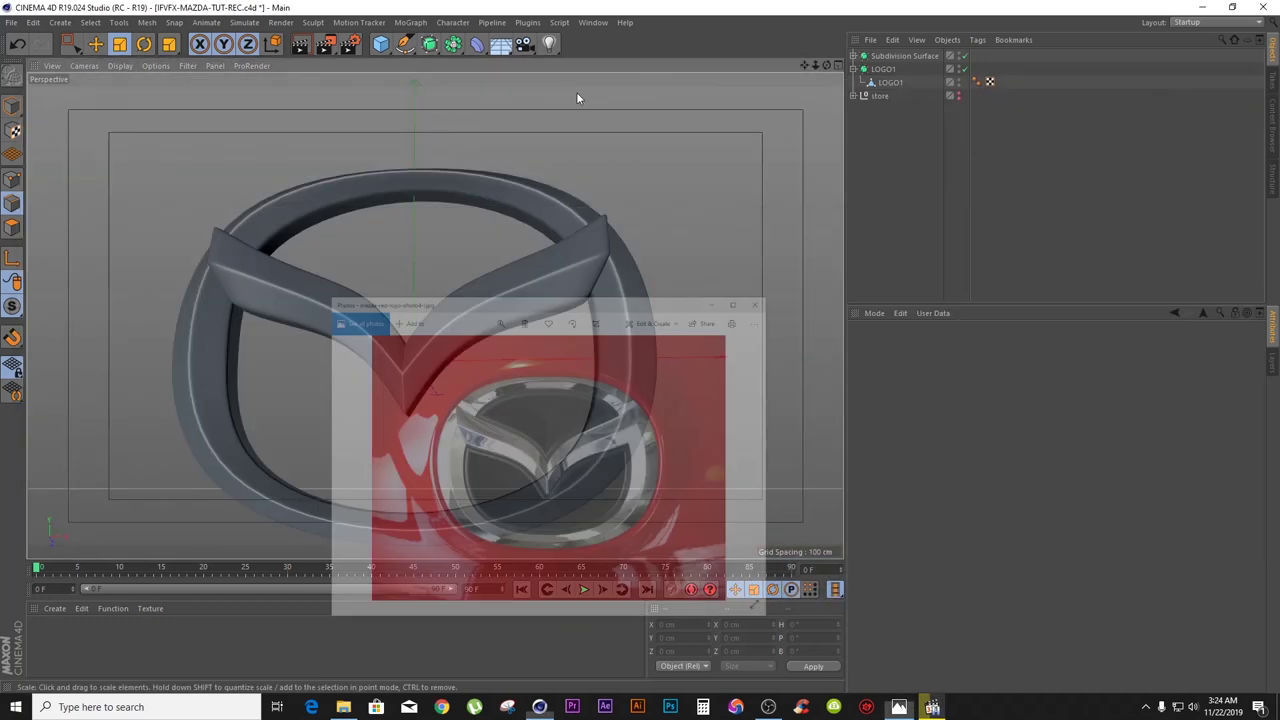
- Collapse the LOGO1 hierarchy, rename the ring's subdivision surface MAIN BORDER and copy that name
{"action": "mouse_move", "coordinate": [826, 67]}
{"action": "left_mouse_down"}
{"action": "mouse_move", "coordinate": [804, 65]}
{"action": "mouse_move", "coordinate": [821, 62]}
{"action": "left_mouse_up"}
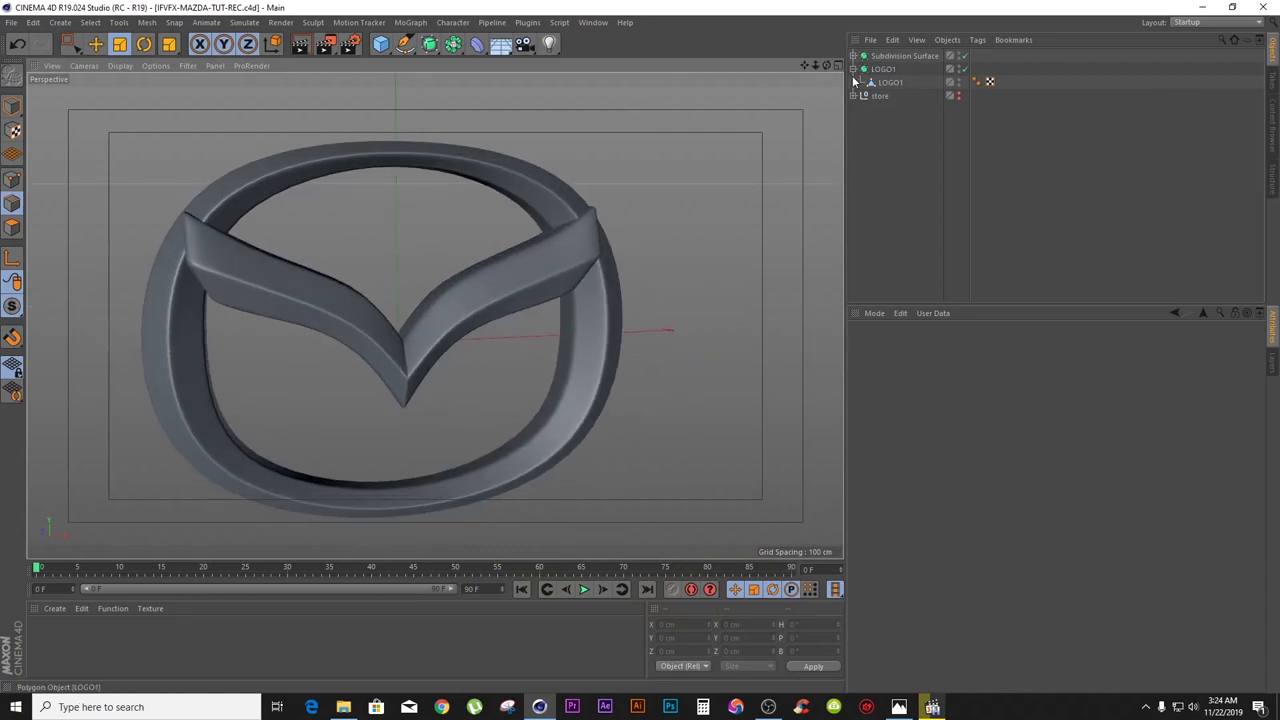
{"action": "left_click", "coordinate": [854, 70]}
{"action": "left_click", "coordinate": [878, 58]}
{"action": "left_click", "coordinate": [878, 56]}
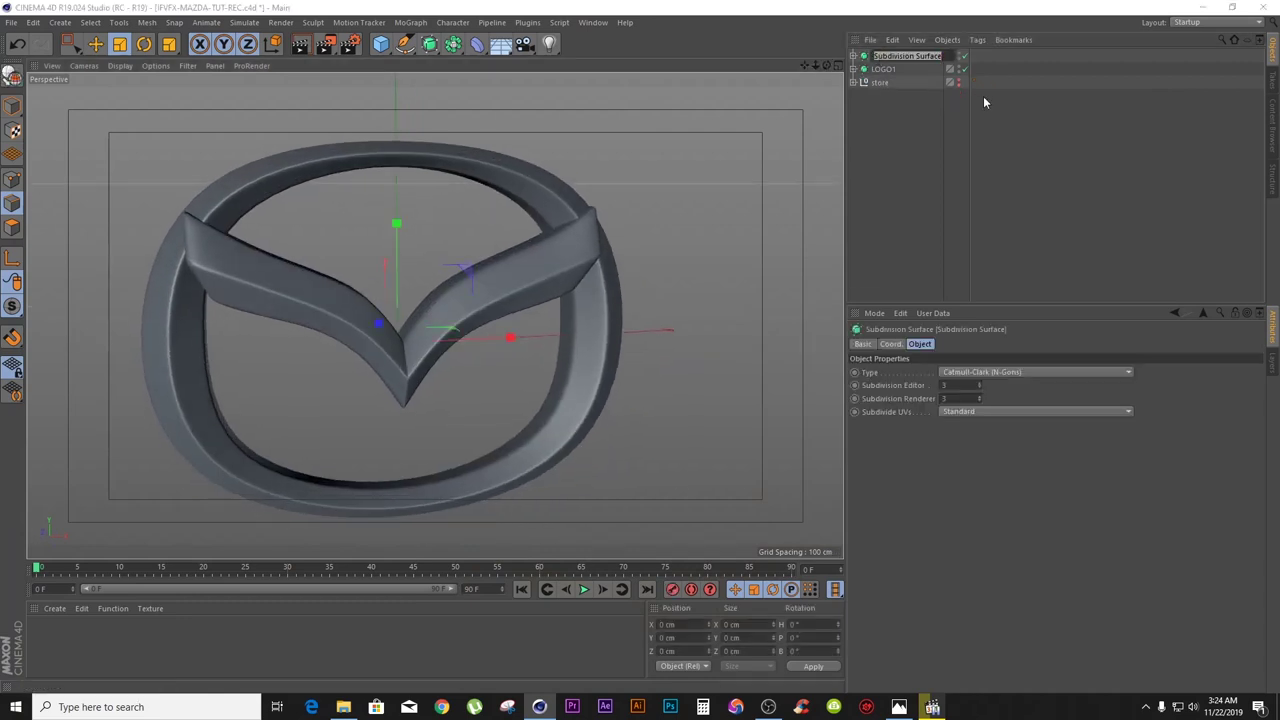
{"action": "type", "text": "MAIN BORDER"}
{"action": "key", "text": "ctrl+a"}
{"action": "key", "text": "ctrl+c"}
{"action": "key", "text": "Return"}
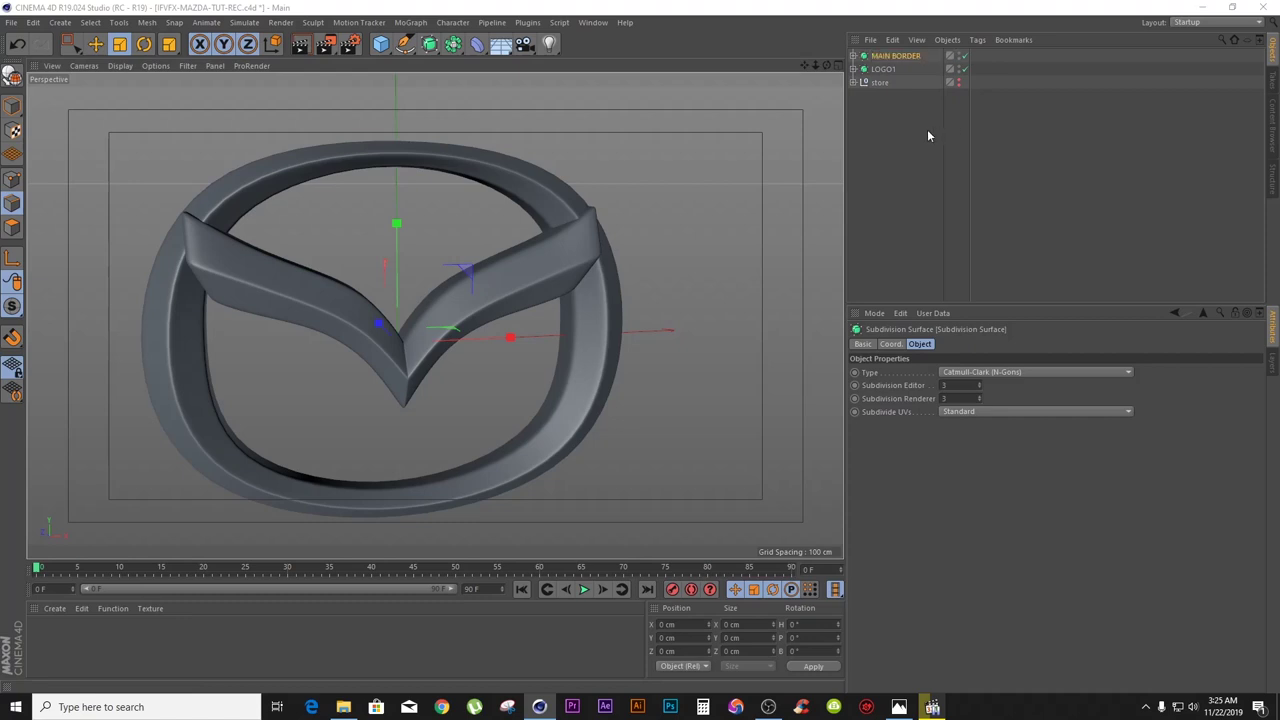
- Rename the Sweep mesh inside the ring's subdivision surface MAIN BORDER, collapse the hierarchy and deselect everything
{"action": "left_click", "coordinate": [853, 56]}
{"action": "left_click", "coordinate": [888, 69]}
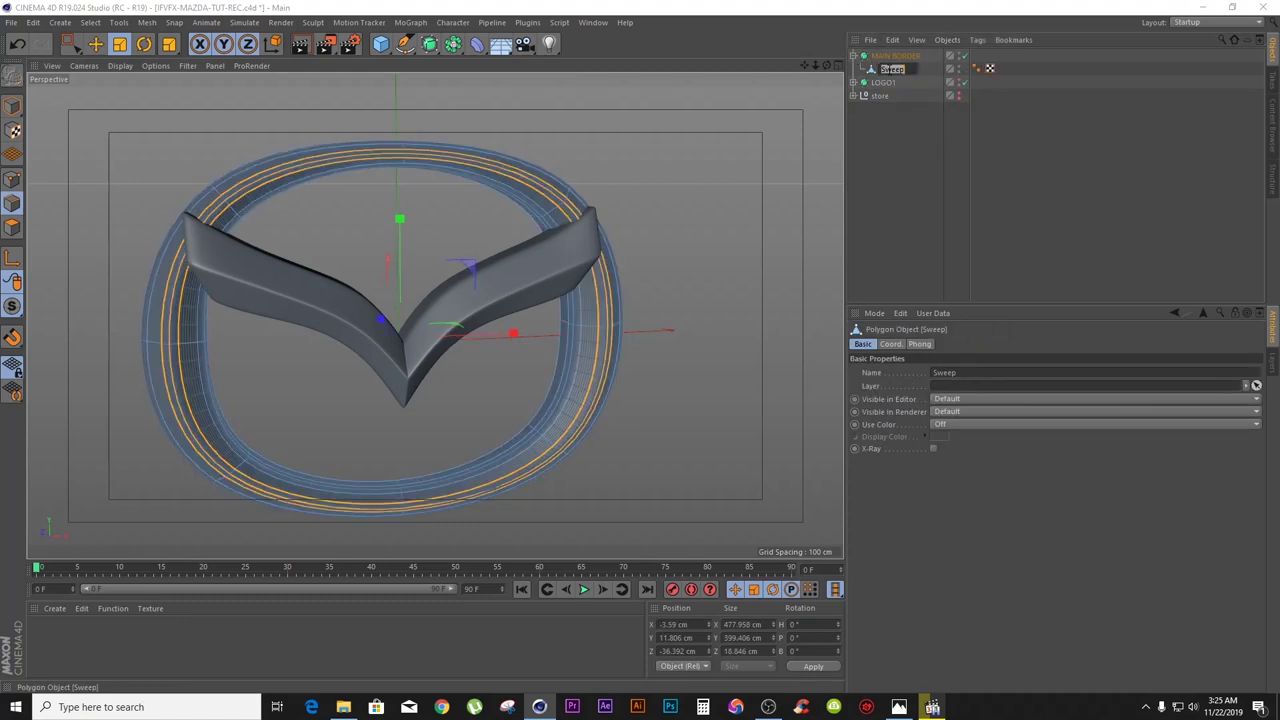
{"action": "key", "text": "ctrl+v"}
{"action": "key", "text": "Return"}
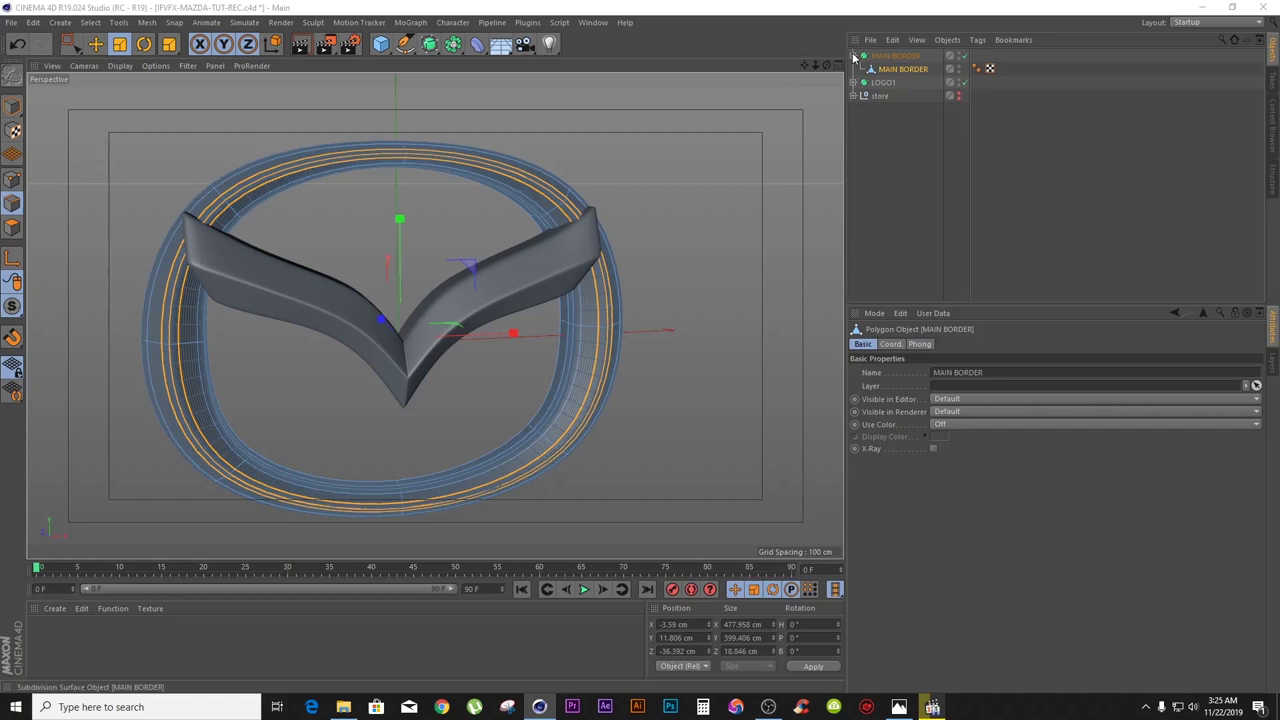
{"action": "left_click", "coordinate": [853, 56]}
{"action": "left_click", "coordinate": [888, 145]}
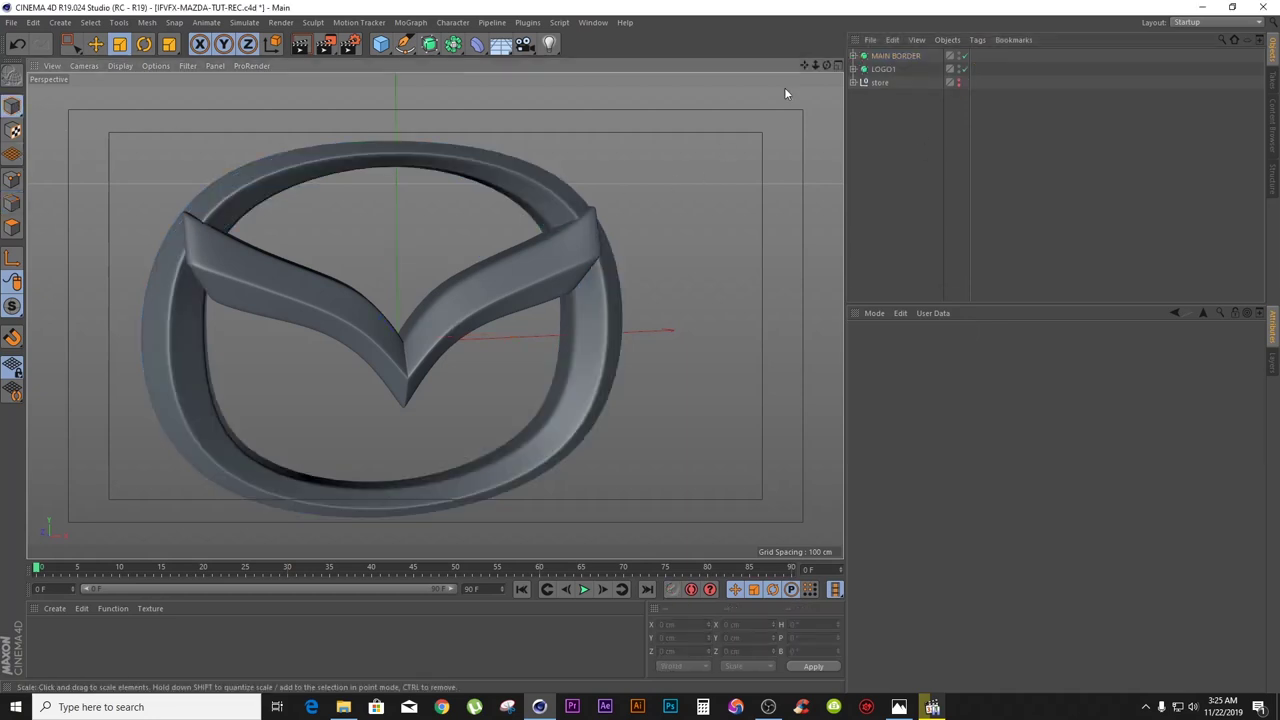
- Bring up the badge reference photo to check the front view of the emblem against it
{"action": "left_click_drag", "start_coordinate": [827, 65], "coordinate": [792, 56]}
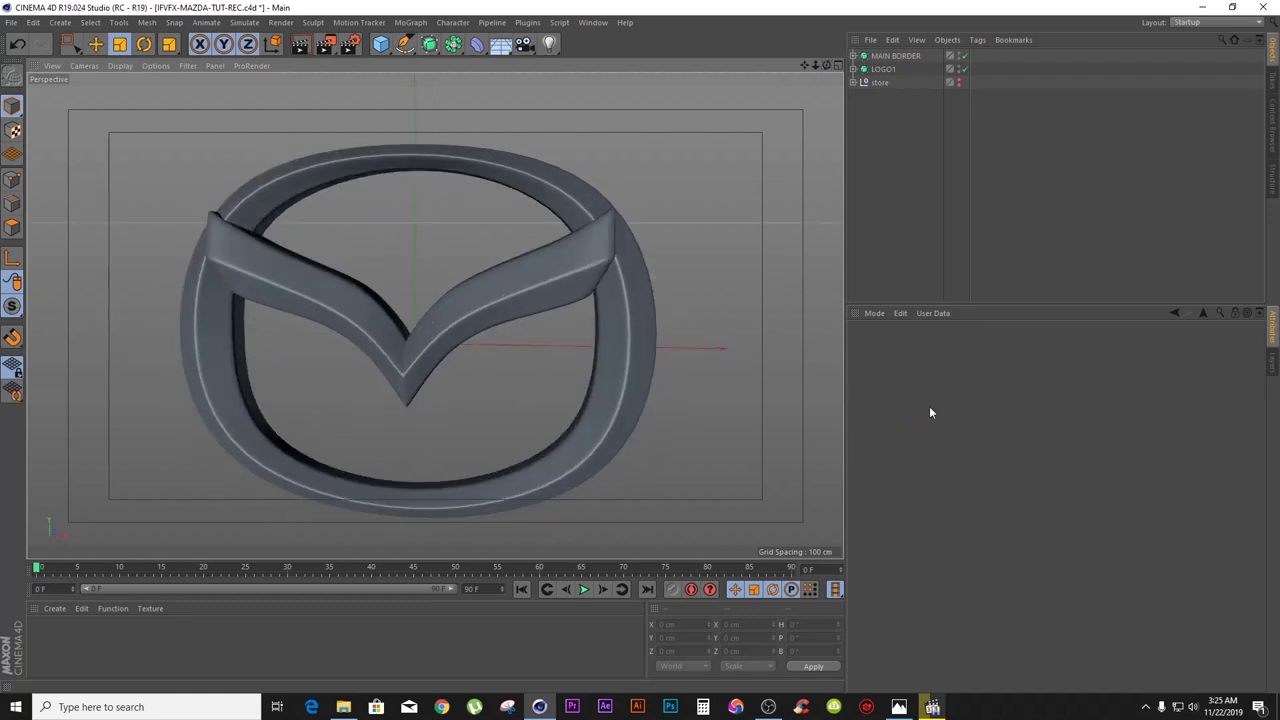
{"action": "left_click", "coordinate": [900, 707]}
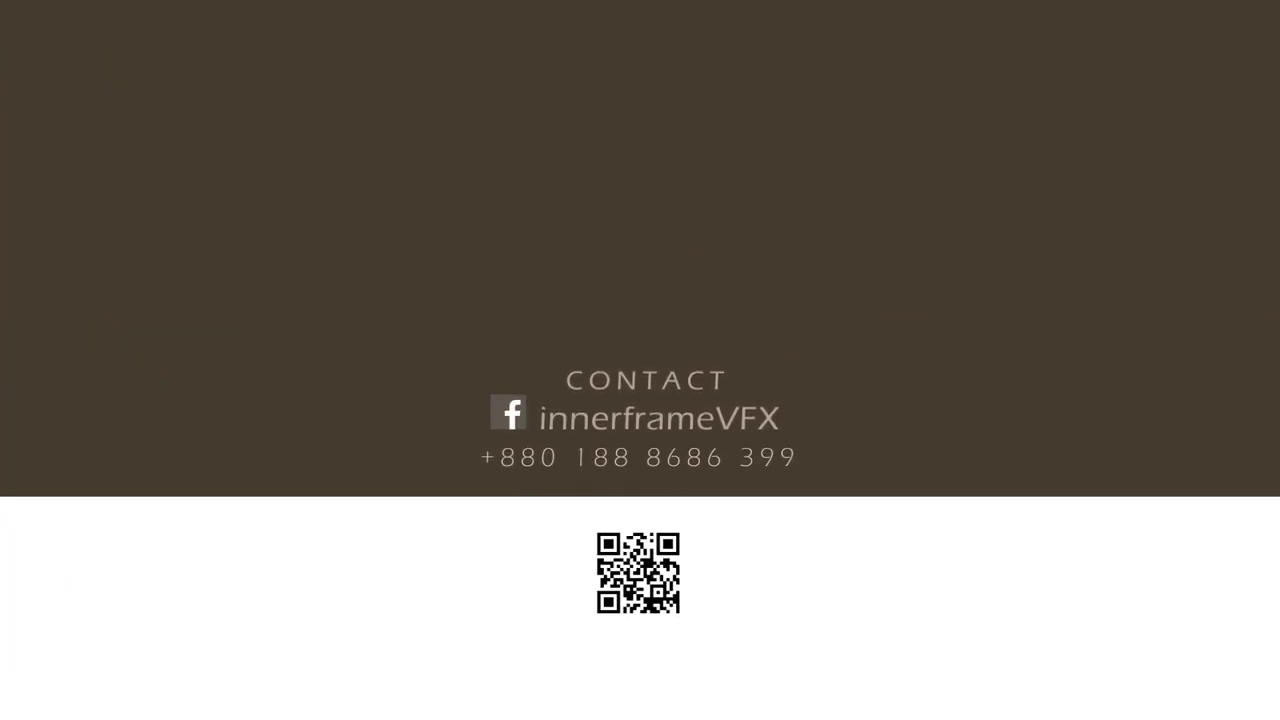